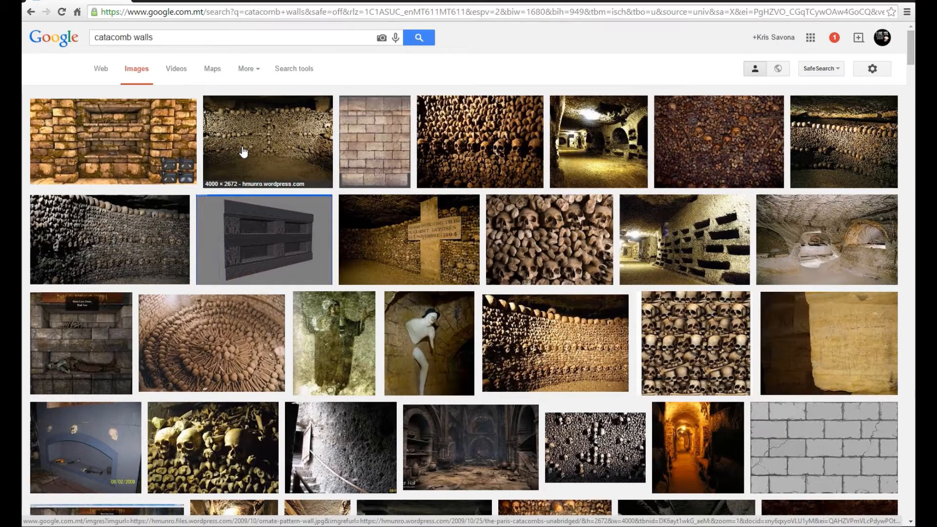
Step: Browse the image search results for catacomb walls as visual reference
{"action": "scroll", "coordinate": [425, 276], "scroll_direction": "down", "scroll_amount": 5}
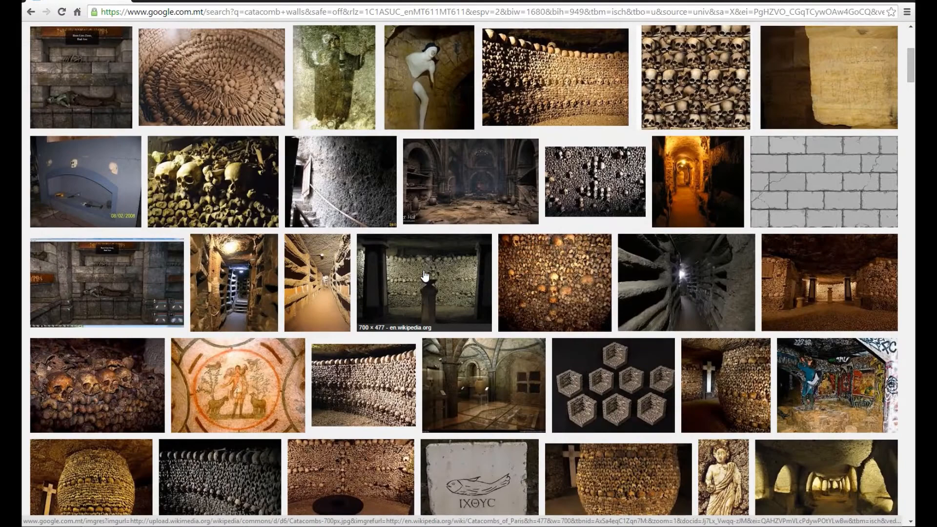
{"action": "scroll", "coordinate": [424, 277], "scroll_direction": "down", "scroll_amount": 5}
{"action": "scroll", "coordinate": [424, 276], "scroll_direction": "up", "scroll_amount": 1}
{"action": "scroll", "coordinate": [424, 275], "scroll_direction": "down", "scroll_amount": 15}
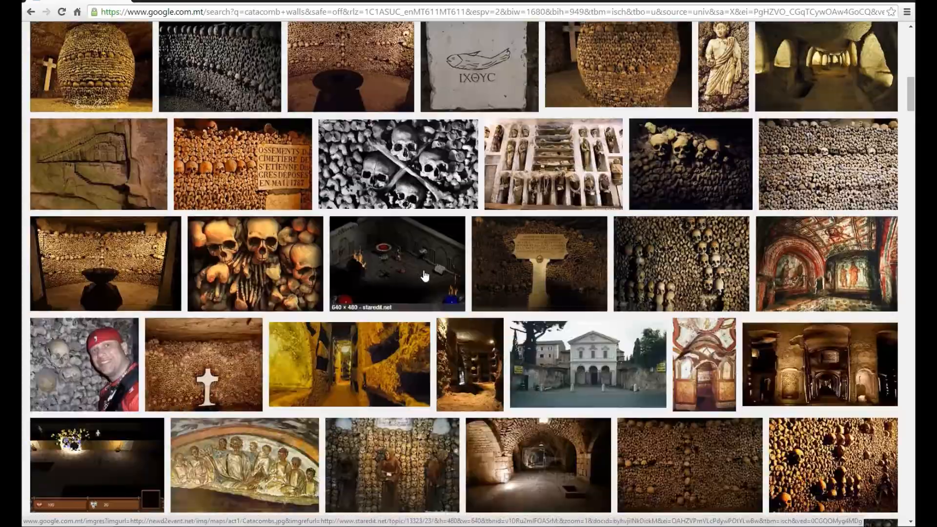
{"action": "scroll", "coordinate": [423, 270], "scroll_direction": "up", "scroll_amount": 20}
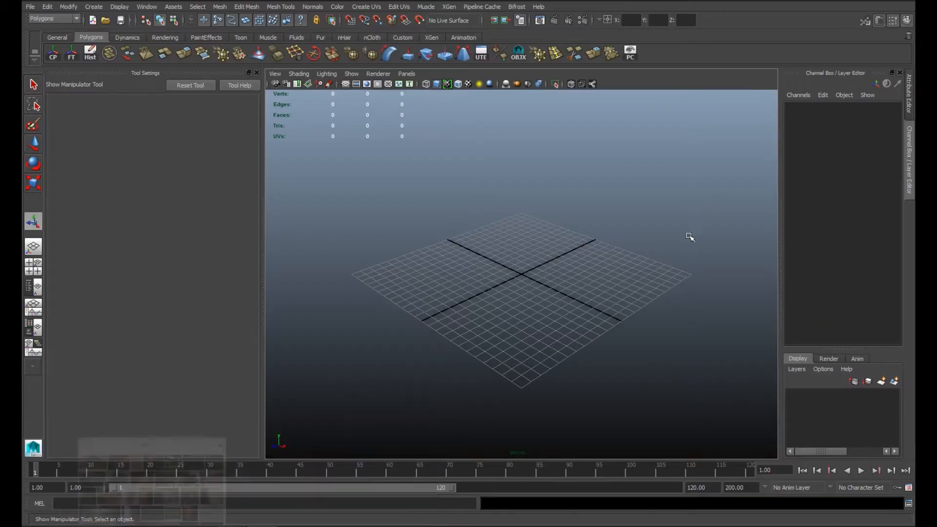
Step: Create a polygon cube on the grid and close the channel box and tool settings to enlarge the viewport
{"action": "left_click", "coordinate": [97, 8]}
{"action": "mouse_move", "coordinate": [184, 34]}
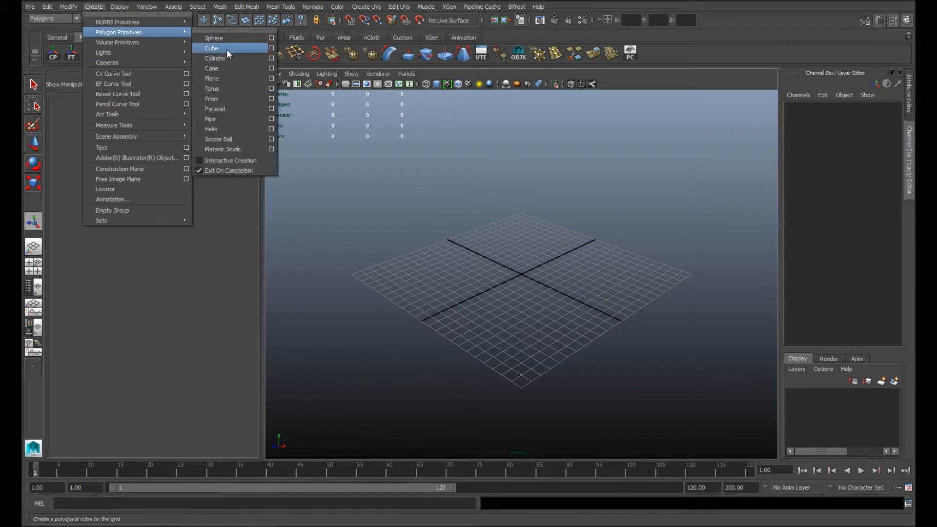
{"action": "left_click", "coordinate": [227, 51]}
{"action": "left_click", "coordinate": [899, 73]}
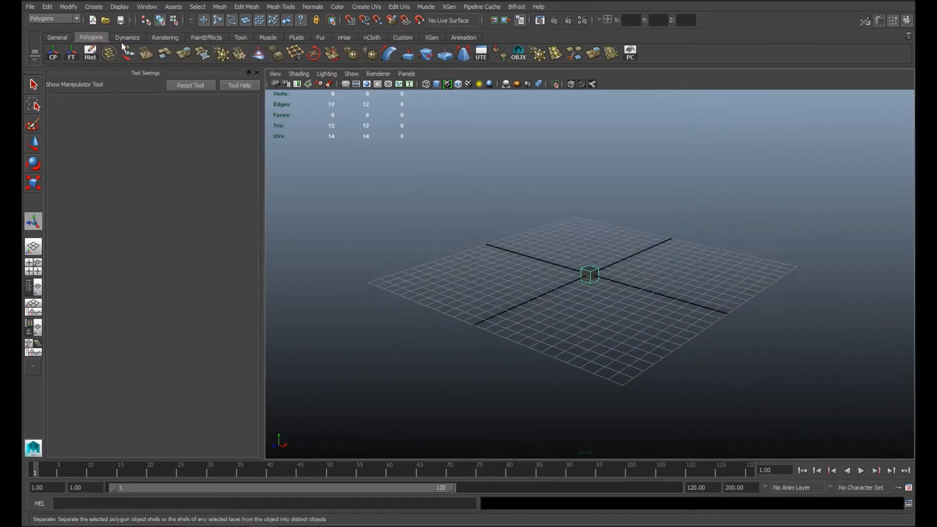
{"action": "left_click", "coordinate": [257, 73]}
Step: Delete the back face of the polygon cube
{"action": "scroll", "coordinate": [371, 298], "scroll_direction": "up", "scroll_amount": 5}
{"action": "left_click_drag", "start_coordinate": [370, 312], "coordinate": [524, 292], "text": "alt"}
{"action": "scroll", "coordinate": [502, 257], "scroll_direction": "down", "scroll_amount": 5}
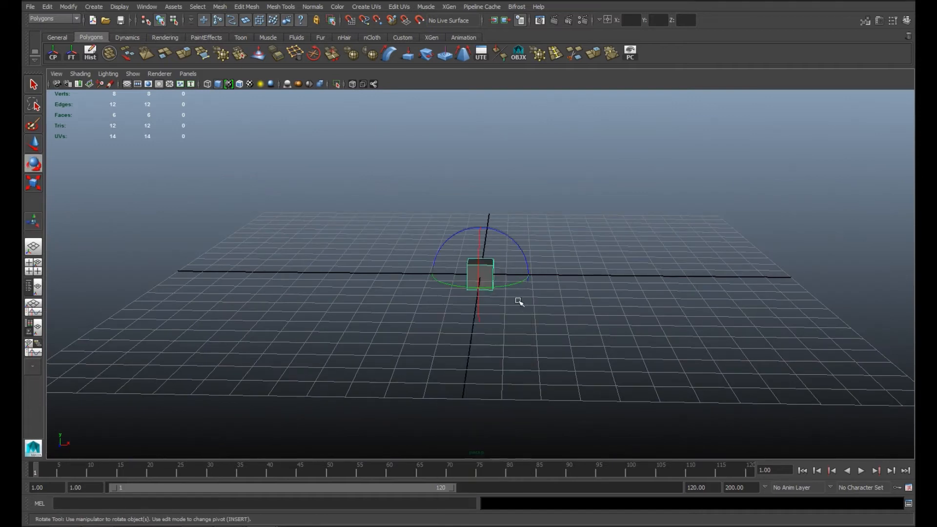
{"action": "left_click_drag", "start_coordinate": [533, 274], "coordinate": [393, 308]}
{"action": "left_click_drag", "start_coordinate": [431, 274], "coordinate": [411, 309]}
{"action": "scroll", "coordinate": [416, 284], "scroll_direction": "up", "scroll_amount": 5}
{"action": "right_click_drag", "start_coordinate": [506, 249], "coordinate": [506, 263]}
{"action": "left_click", "coordinate": [506, 264]}
{"action": "key", "text": "Delete"}
Step: Scale the cube into a wide, thin brick and move its pivot to the bottom edge
{"action": "left_click_drag", "start_coordinate": [506, 263], "coordinate": [494, 236], "text": "alt"}
{"action": "left_click", "coordinate": [571, 250]}
{"action": "left_click", "coordinate": [536, 269]}
{"action": "key", "text": "Insert"}
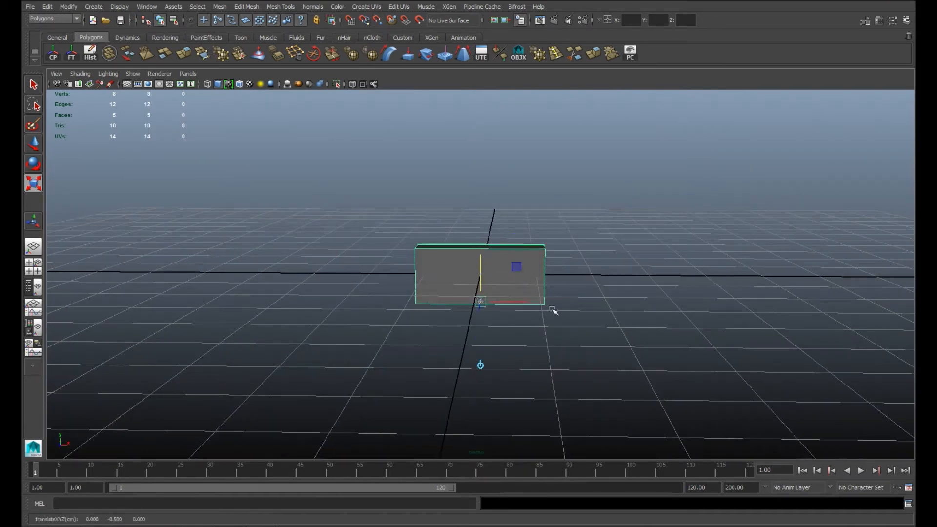
Step: Duplicate the brick into two side-by-side bricks above the first and narrow all three to leave thin gaps
{"action": "left_click_drag", "start_coordinate": [481, 258], "coordinate": [481, 204]}
{"action": "left_click_drag", "start_coordinate": [509, 247], "coordinate": [566, 261]}
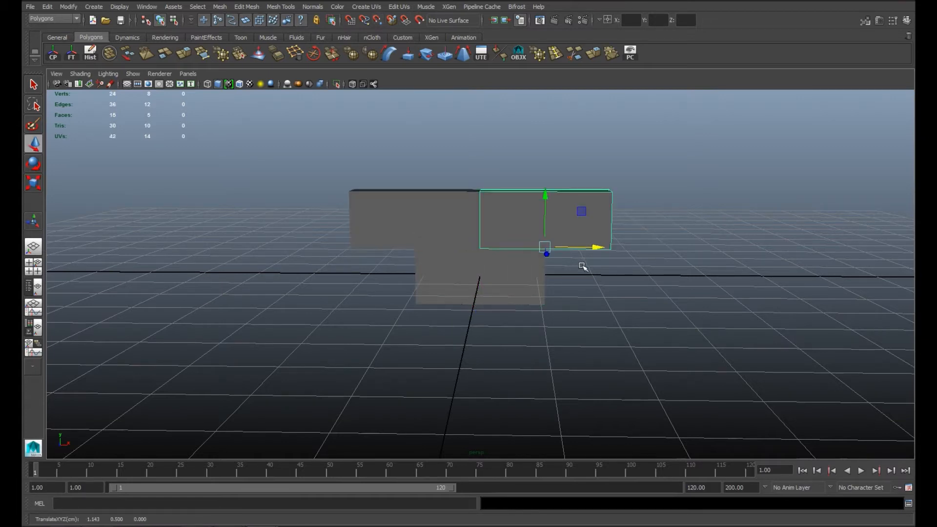
{"action": "left_click_drag", "start_coordinate": [474, 276], "coordinate": [532, 244]}
{"action": "left_click_drag", "start_coordinate": [593, 248], "coordinate": [589, 247]}
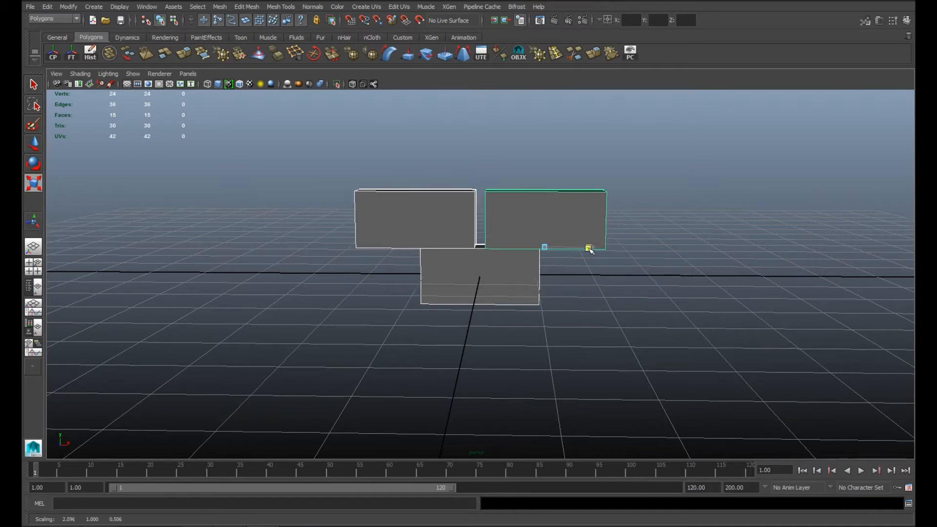
Step: Duplicate more bricks to build a staggered block of three rows with two bricks each
{"action": "left_click", "coordinate": [560, 267]}
{"action": "left_click_drag", "start_coordinate": [638, 276], "coordinate": [505, 294], "text": "alt"}
{"action": "left_click", "coordinate": [550, 285]}
{"action": "left_click_drag", "start_coordinate": [481, 240], "coordinate": [487, 215]}
{"action": "left_click_drag", "start_coordinate": [532, 291], "coordinate": [559, 350]}
{"action": "left_click", "coordinate": [488, 312]}
{"action": "left_click_drag", "start_coordinate": [665, 369], "coordinate": [665, 369]}
Step: Scale the six bricks slightly to leave gaps between them and group them
{"action": "key", "text": "r"}
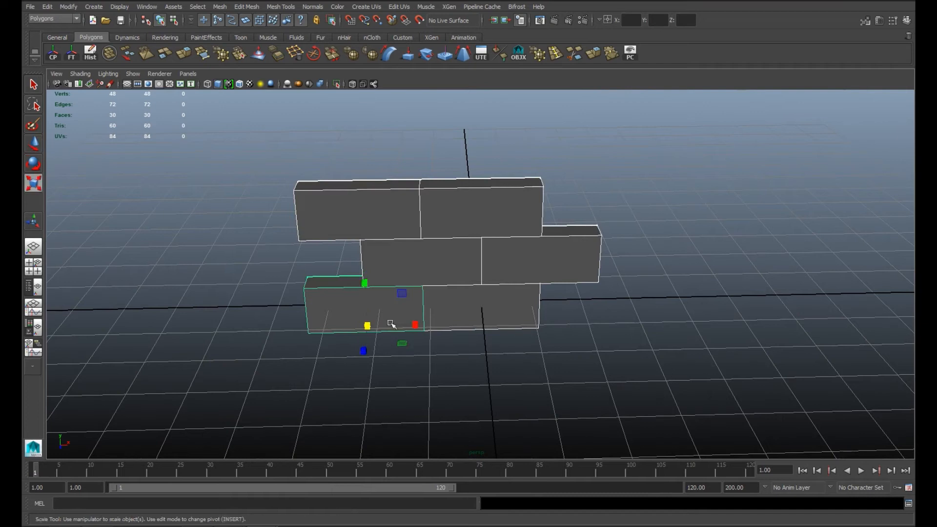
{"action": "left_click", "coordinate": [414, 328]}
{"action": "left_click_drag", "start_coordinate": [444, 303], "coordinate": [515, 251], "text": "alt"}
{"action": "key", "text": "ctrl+g"}
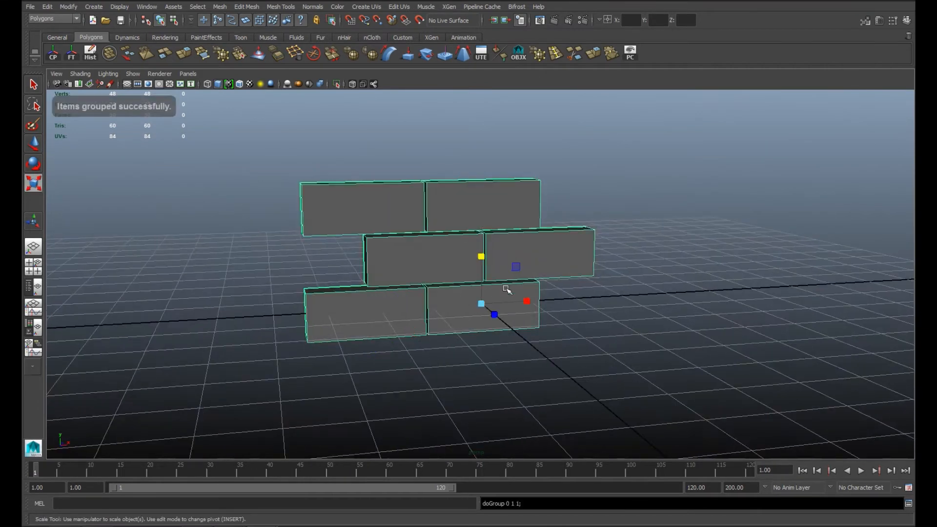
Step: Duplicate the brick group sideways repeatedly until six groups form one long three-row strip
{"action": "key", "text": "w"}
{"action": "key", "text": "ctrl+d"}
{"action": "left_click_drag", "start_coordinate": [524, 302], "coordinate": [727, 302]}
{"action": "left_click_drag", "start_coordinate": [697, 312], "coordinate": [621, 316], "text": "alt"}
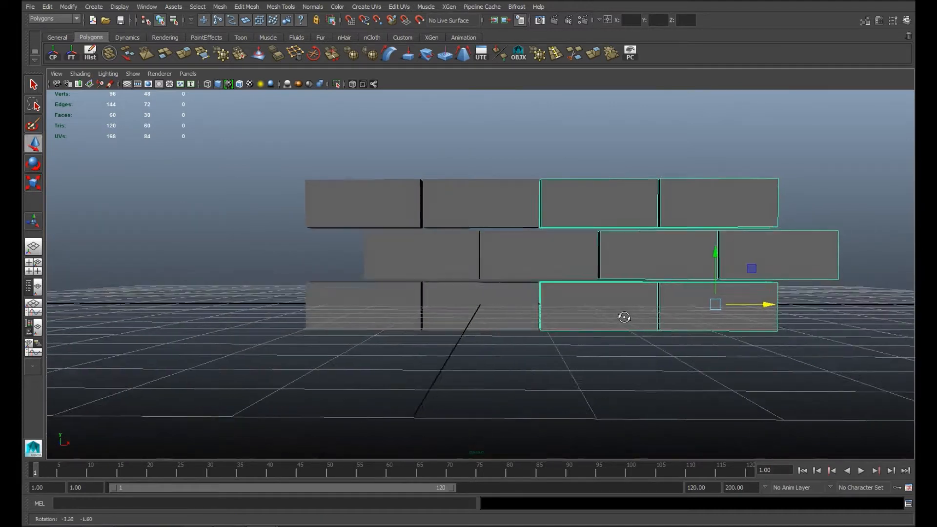
{"action": "key", "text": "space"}
{"action": "key", "text": "space"}
{"action": "right_click_drag", "start_coordinate": [429, 316], "coordinate": [546, 312], "text": "alt"}
{"action": "key", "text": "shift+d"}
{"action": "key", "text": "shift+d"}
{"action": "key", "text": "shift+d"}
{"action": "key", "text": "shift+d"}
{"action": "middle_click_drag", "start_coordinate": [692, 320], "coordinate": [652, 337], "text": "alt"}
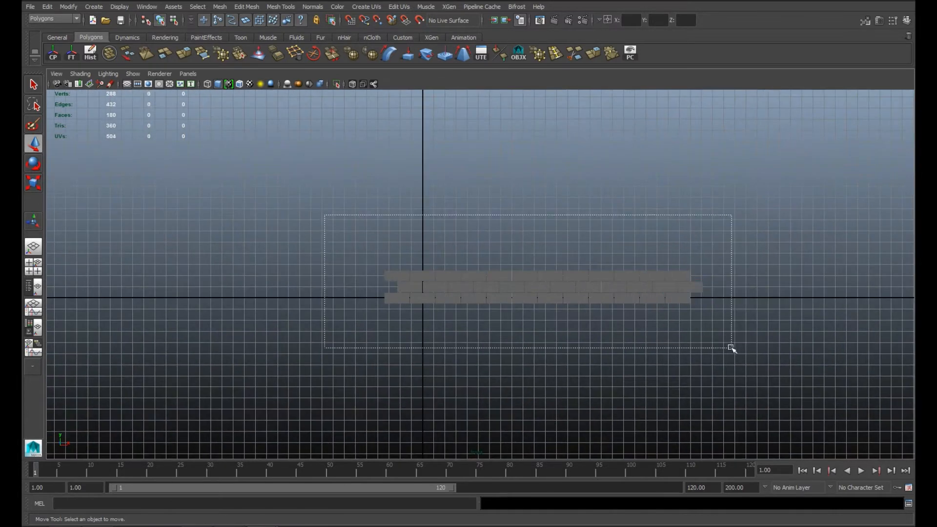
Step: Try to extend the wall by duplicating all three rows and moving the copy up onto the top row
{"action": "left_click_drag", "start_coordinate": [730, 348], "coordinate": [731, 347]}
{"action": "key", "text": "f"}
{"action": "key", "text": "ctrl+d"}
{"action": "left_click_drag", "start_coordinate": [663, 268], "coordinate": [658, 224]}
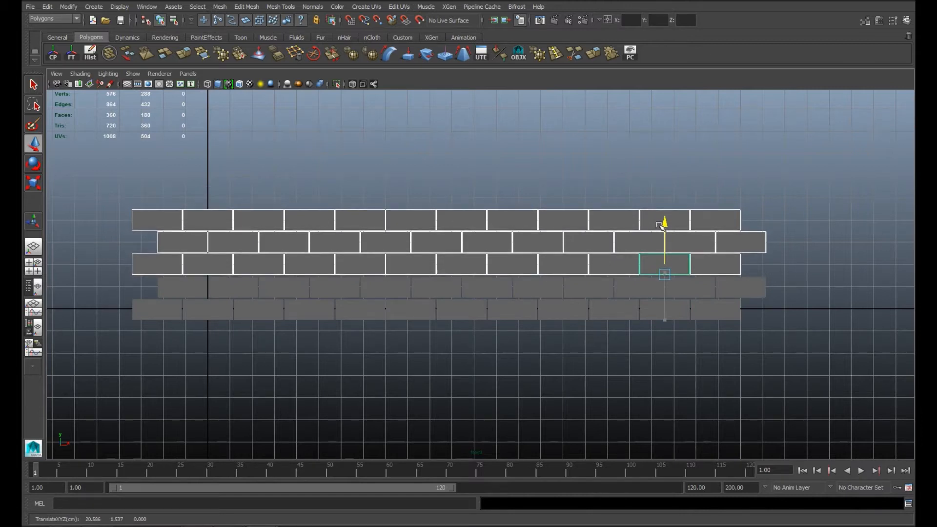
{"action": "key", "text": "ctrl+z"}
{"action": "key", "text": "ctrl+z"}
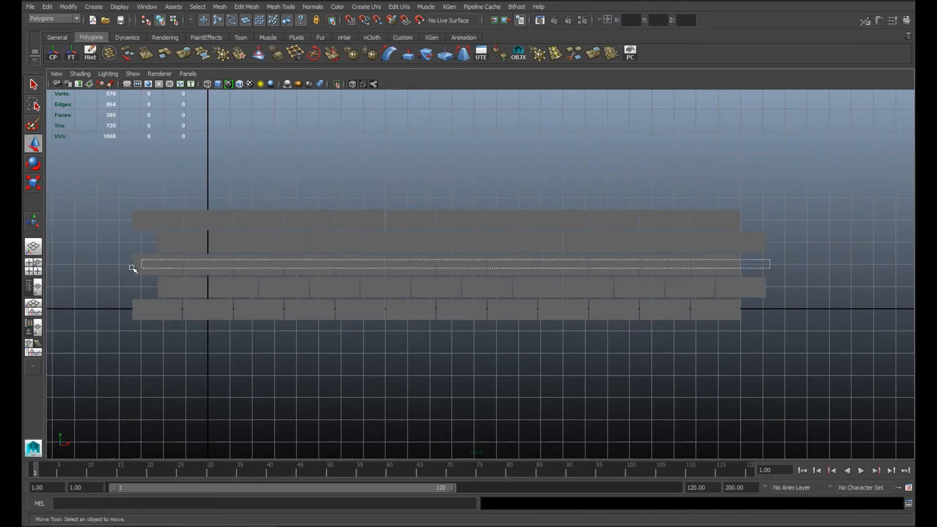
Step: Delete all brick rows above the second row
{"action": "left_click", "coordinate": [750, 256]}
{"action": "left_click_drag", "start_coordinate": [811, 198], "coordinate": [89, 262]}
{"action": "key", "text": "Delete"}
Step: Duplicate the two staggered rows upward repeatedly to build a wall twelve rows high
{"action": "left_click", "coordinate": [392, 288]}
{"action": "key", "text": "shift+d"}
{"action": "left_click_drag", "start_coordinate": [665, 283], "coordinate": [679, 226]}
{"action": "key", "text": "shift+d"}
{"action": "key", "text": "shift+d"}
{"action": "key", "text": "shift+d"}
{"action": "key", "text": "shift+d"}
{"action": "right_click_drag", "start_coordinate": [675, 278], "coordinate": [518, 281], "text": "alt"}
{"action": "middle_click_drag", "start_coordinate": [518, 281], "coordinate": [507, 333], "text": "alt"}
Step: Delete the surplus brick columns at both ends of the wall, leaving nine bricks per row
{"action": "key", "text": "space"}
{"action": "key", "text": "space"}
{"action": "right_click_drag", "start_coordinate": [708, 278], "coordinate": [635, 296], "text": "alt"}
{"action": "middle_click_drag", "start_coordinate": [635, 296], "coordinate": [519, 301], "text": "alt"}
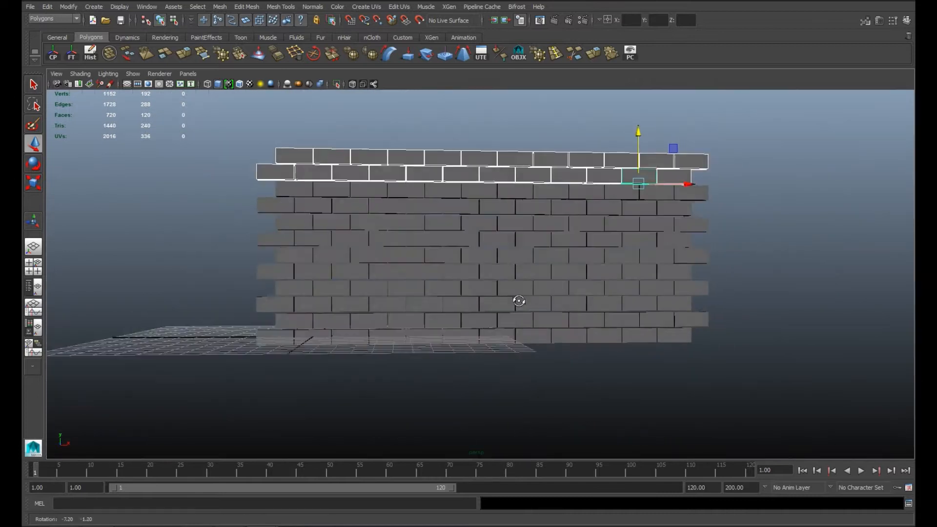
{"action": "left_click_drag", "start_coordinate": [518, 301], "coordinate": [536, 312], "text": "alt"}
{"action": "left_click", "coordinate": [228, 190]}
{"action": "left_click_drag", "start_coordinate": [380, 267], "coordinate": [385, 259], "text": "alt"}
Step: Import the human skeleton model into the scene with the brick wall
{"action": "key", "text": "space"}
{"action": "key", "text": "space"}
{"action": "left_click_drag", "start_coordinate": [298, 439], "coordinate": [299, 439]}
{"action": "key", "text": "Delete"}
{"action": "left_click_drag", "start_coordinate": [742, 130], "coordinate": [611, 470]}
{"action": "key", "text": "Delete"}
{"action": "mouse_move", "coordinate": [513, 287]}
{"action": "right_mouse_down", "text": "alt"}
{"action": "mouse_move", "coordinate": [510, 327]}
{"action": "mouse_move", "coordinate": [511, 295]}
{"action": "right_mouse_up", "text": "alt"}
{"action": "key", "text": "space"}
{"action": "key", "text": "space"}
{"action": "right_click_drag", "start_coordinate": [581, 227], "coordinate": [629, 338], "text": "alt"}
{"action": "left_click_drag", "start_coordinate": [630, 338], "coordinate": [540, 320], "text": "alt"}
{"action": "scroll", "coordinate": [478, 269], "scroll_direction": "down", "scroll_amount": 5}
{"action": "left_click", "coordinate": [714, 198]}
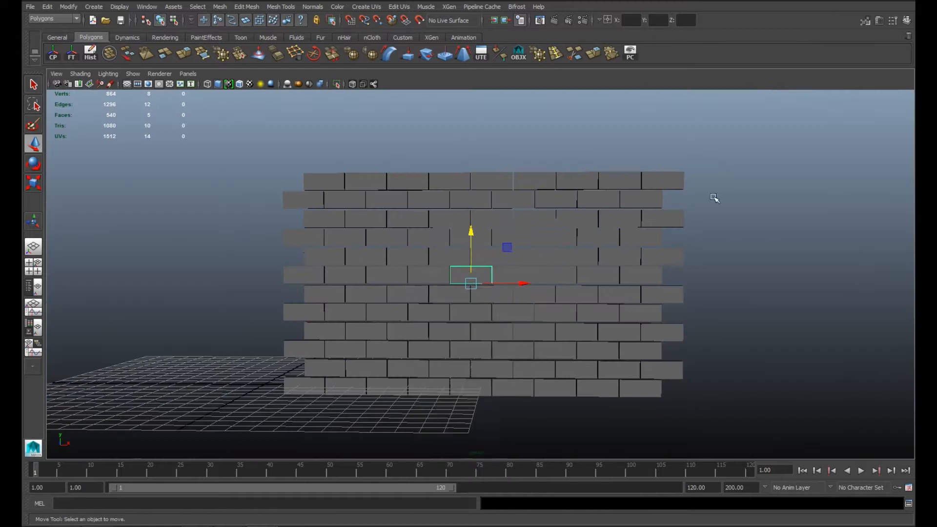
{"action": "left_click", "coordinate": [30, 8]}
{"action": "left_click", "coordinate": [229, 192]}
{"action": "key", "text": "alt+Tab"}
{"action": "left_click_drag", "start_coordinate": [564, 135], "coordinate": [243, 211]}
{"action": "left_click", "coordinate": [244, 212]}
{"action": "middle_click_drag", "start_coordinate": [386, 352], "coordinate": [419, 279], "text": "alt"}
{"action": "left_click", "coordinate": [330, 270]}
{"action": "left_click_drag", "start_coordinate": [420, 278], "coordinate": [395, 273], "text": "alt"}
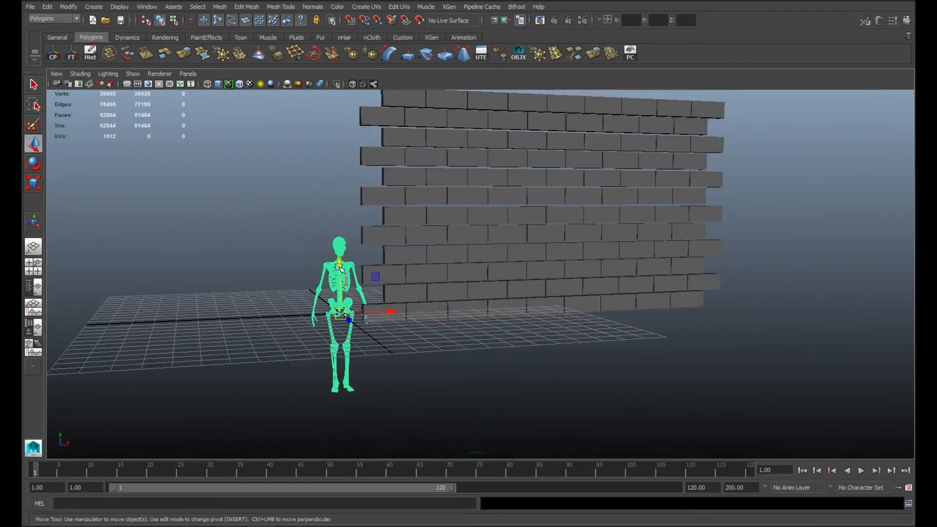
Step: Raise the skeleton until it stands on the grid and place its pivot at the feet
{"action": "left_click_drag", "start_coordinate": [341, 343], "coordinate": [341, 268]}
{"action": "left_click_drag", "start_coordinate": [377, 313], "coordinate": [424, 334], "text": "alt"}
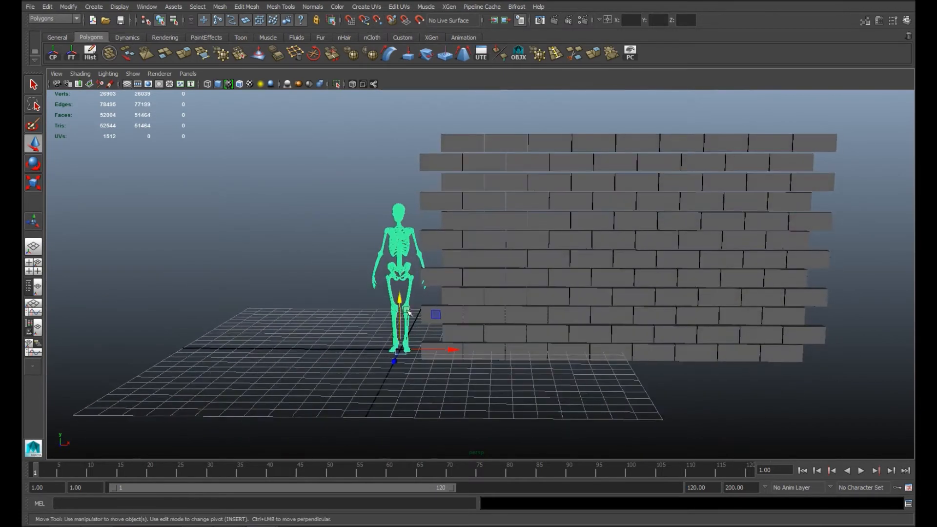
{"action": "left_click", "coordinate": [385, 307]}
{"action": "left_click", "coordinate": [404, 314]}
Step: Move the skeleton sideways along the X axis, clear of the brick wall
{"action": "left_click_drag", "start_coordinate": [400, 350], "coordinate": [493, 344]}
{"action": "left_click", "coordinate": [346, 217]}
{"action": "left_click_drag", "start_coordinate": [346, 216], "coordinate": [371, 234], "text": "alt"}
{"action": "left_click", "coordinate": [397, 297]}
{"action": "key", "text": "w"}
{"action": "left_click_drag", "start_coordinate": [446, 392], "coordinate": [348, 391]}
{"action": "middle_click_drag", "start_coordinate": [374, 303], "coordinate": [534, 337], "text": "alt"}
{"action": "right_click_drag", "start_coordinate": [534, 337], "coordinate": [538, 280], "text": "alt"}
{"action": "left_click_drag", "start_coordinate": [537, 280], "coordinate": [493, 244], "text": "alt"}
Step: Separate the skeleton mesh into individual bone objects
{"action": "left_click", "coordinate": [215, 7]}
{"action": "left_click", "coordinate": [235, 41]}
{"action": "left_click", "coordinate": [295, 177]}
Step: Select the skull parts, including the jaw and teeth, and move them up off the spine
{"action": "right_click_drag", "start_coordinate": [391, 227], "coordinate": [339, 203], "text": "alt"}
{"action": "left_click_drag", "start_coordinate": [339, 203], "coordinate": [313, 224], "text": "alt"}
{"action": "left_click", "coordinate": [365, 253]}
{"action": "left_click", "coordinate": [368, 280], "text": "shift"}
{"action": "right_click_drag", "start_coordinate": [401, 257], "coordinate": [493, 293], "text": "alt"}
{"action": "left_click_drag", "start_coordinate": [391, 270], "coordinate": [301, 254], "text": "alt"}
{"action": "middle_click_drag", "start_coordinate": [301, 254], "coordinate": [359, 247], "text": "alt"}
{"action": "left_click_drag", "start_coordinate": [246, 220], "coordinate": [303, 270], "text": "ctrl+shift"}
{"action": "right_click_drag", "start_coordinate": [390, 222], "coordinate": [337, 194], "text": "alt"}
{"action": "right_click_drag", "start_coordinate": [427, 239], "coordinate": [378, 213], "text": "alt"}
{"action": "left_click_drag", "start_coordinate": [451, 334], "coordinate": [451, 233]}
Step: Hide the skeleton's upper arms, shoulder blades, rib cage and upper spine
{"action": "left_click", "coordinate": [379, 286]}
{"action": "left_click_drag", "start_coordinate": [378, 285], "coordinate": [458, 284], "text": "alt"}
{"action": "right_click_drag", "start_coordinate": [458, 284], "coordinate": [471, 242], "text": "alt"}
{"action": "middle_click_drag", "start_coordinate": [471, 241], "coordinate": [472, 281], "text": "alt"}
{"action": "left_click_drag", "start_coordinate": [413, 162], "coordinate": [455, 204]}
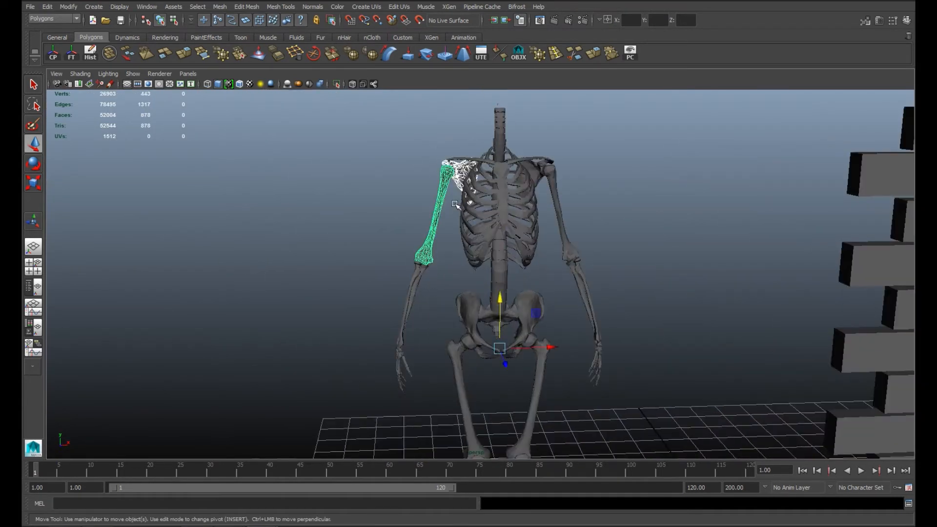
{"action": "key", "text": "ctrl+h"}
{"action": "left_click_drag", "start_coordinate": [433, 108], "coordinate": [591, 251]}
{"action": "key", "text": "ctrl+h"}
Step: Hide the pelvis and thigh bones as well as the lower legs and feet
{"action": "left_click_drag", "start_coordinate": [446, 234], "coordinate": [557, 384]}
{"action": "key", "text": "ctrl+h"}
{"action": "middle_click_drag", "start_coordinate": [540, 385], "coordinate": [536, 205], "text": "alt"}
{"action": "left_click_drag", "start_coordinate": [418, 209], "coordinate": [529, 429]}
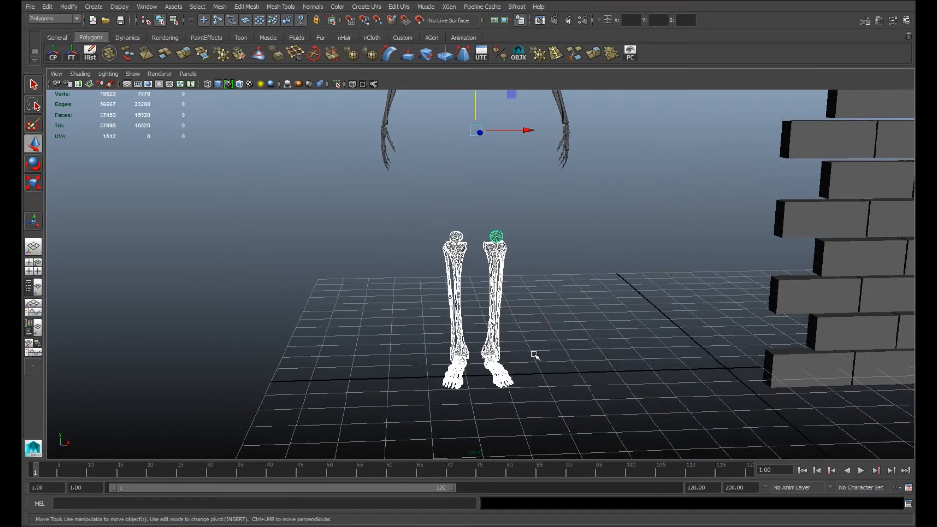
{"action": "left_click_drag", "start_coordinate": [532, 344], "coordinate": [525, 323], "text": "alt"}
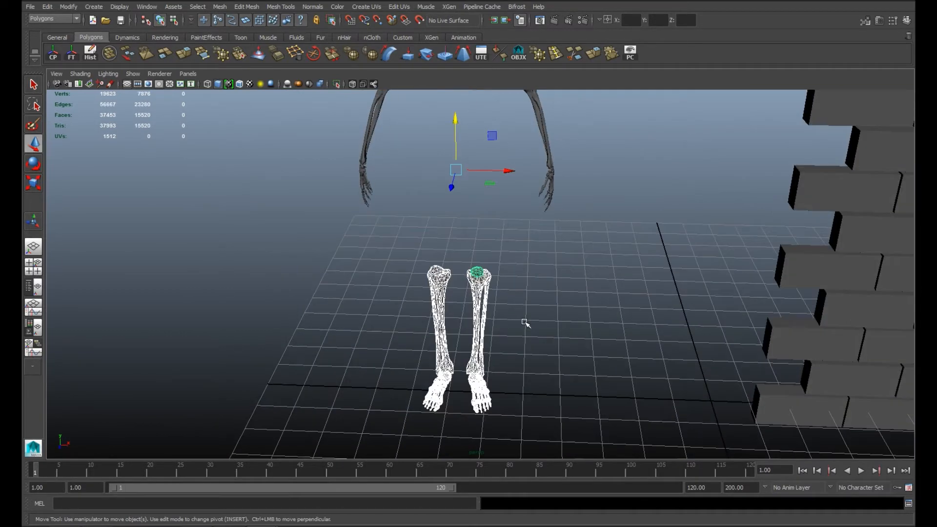
{"action": "mouse_move", "coordinate": [537, 310]}
{"action": "left_mouse_down", "text": "alt"}
{"action": "mouse_move", "coordinate": [518, 289]}
{"action": "mouse_move", "coordinate": [540, 298]}
{"action": "left_mouse_up", "text": "alt"}
{"action": "key", "text": "ctrl+h"}
Step: Remove several of the skull's upper front teeth to make it look decayed
{"action": "middle_click_drag", "start_coordinate": [349, 233], "coordinate": [352, 293], "text": "alt"}
{"action": "right_click_drag", "start_coordinate": [526, 253], "coordinate": [454, 230], "text": "alt"}
{"action": "left_click_drag", "start_coordinate": [399, 137], "coordinate": [455, 177]}
{"action": "middle_click_drag", "start_coordinate": [456, 178], "coordinate": [468, 263], "text": "alt"}
{"action": "right_click_drag", "start_coordinate": [468, 264], "coordinate": [561, 292], "text": "alt"}
{"action": "middle_click_drag", "start_coordinate": [419, 293], "coordinate": [576, 352], "text": "alt"}
{"action": "right_click_drag", "start_coordinate": [576, 351], "coordinate": [649, 384], "text": "alt"}
{"action": "left_click", "coordinate": [649, 384]}
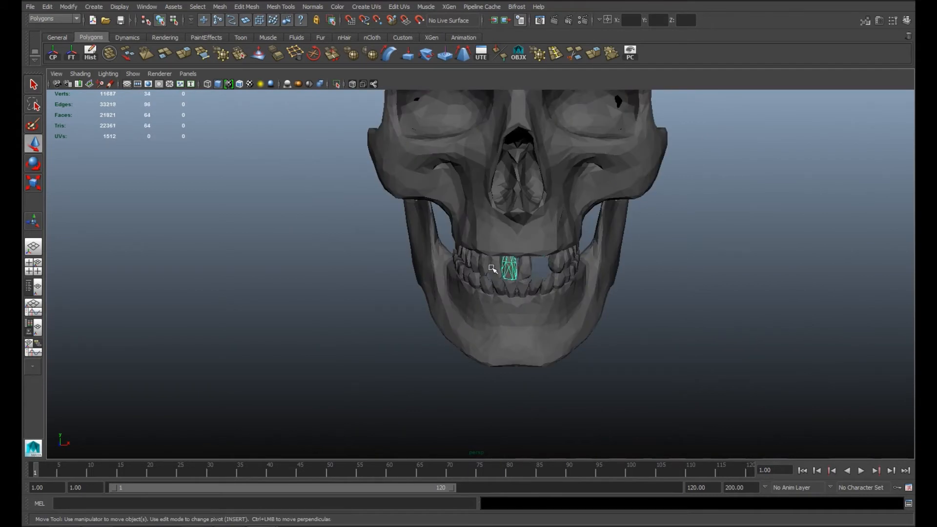
{"action": "middle_click_drag", "start_coordinate": [542, 298], "coordinate": [487, 293], "text": "alt"}
Step: Remove the skull's row of lower front teeth along with some additional teeth
{"action": "left_click", "coordinate": [464, 242]}
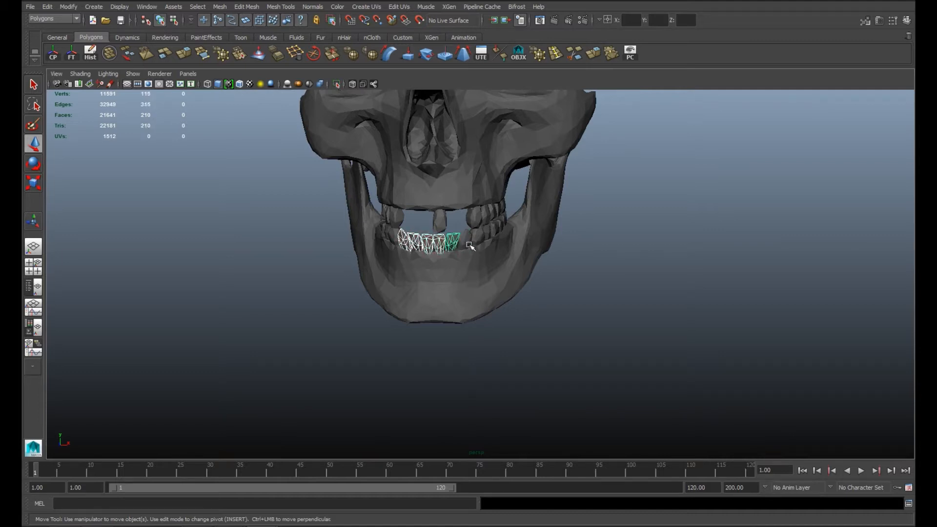
{"action": "key", "text": "ctrl+h"}
{"action": "left_click_drag", "start_coordinate": [504, 274], "coordinate": [606, 268], "text": "alt"}
{"action": "key", "text": "Delete"}
{"action": "middle_click_drag", "start_coordinate": [606, 268], "coordinate": [823, 281], "text": "alt"}
{"action": "key", "text": "Delete"}
Step: Delete more of the remaining teeth along the skull's jaws
{"action": "key", "text": "space"}
{"action": "left_click_drag", "start_coordinate": [852, 311], "coordinate": [646, 309], "text": "alt"}
{"action": "key", "text": "space"}
{"action": "middle_click_drag", "start_coordinate": [646, 310], "coordinate": [722, 335], "text": "alt"}
{"action": "left_click_drag", "start_coordinate": [721, 334], "coordinate": [579, 337], "text": "alt"}
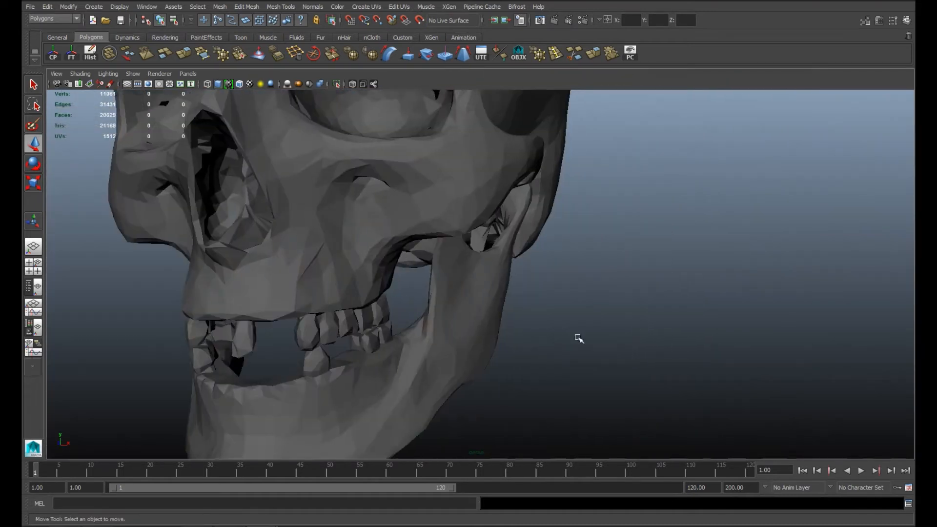
{"action": "key", "text": "Delete"}
{"action": "scroll", "coordinate": [371, 323], "scroll_direction": "down", "scroll_amount": 5}
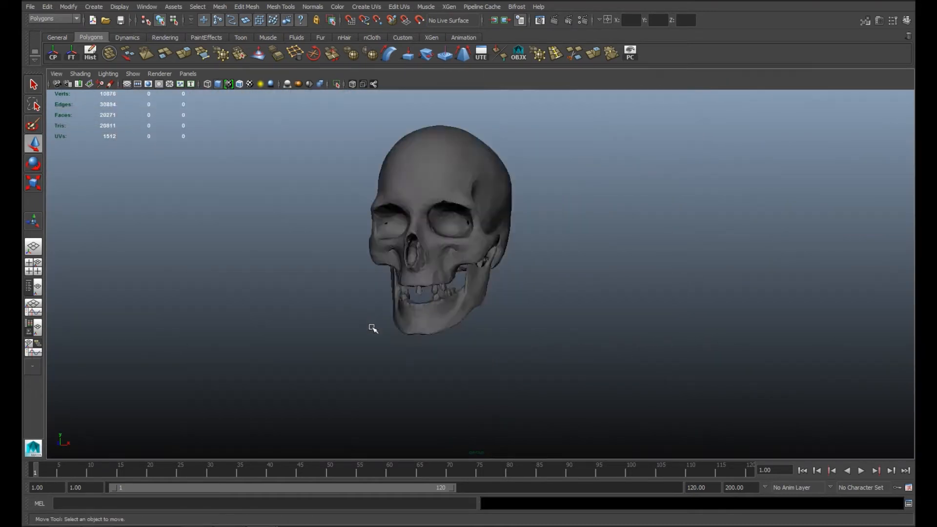
Step: Combine the remaining lower teeth with the skull's jawbone into a single mesh
{"action": "left_click_drag", "start_coordinate": [374, 320], "coordinate": [473, 309], "text": "alt"}
{"action": "scroll", "coordinate": [678, 312], "scroll_direction": "up", "scroll_amount": 5}
{"action": "middle_click_drag", "start_coordinate": [678, 312], "coordinate": [429, 336], "text": "alt"}
{"action": "left_click", "coordinate": [445, 288]}
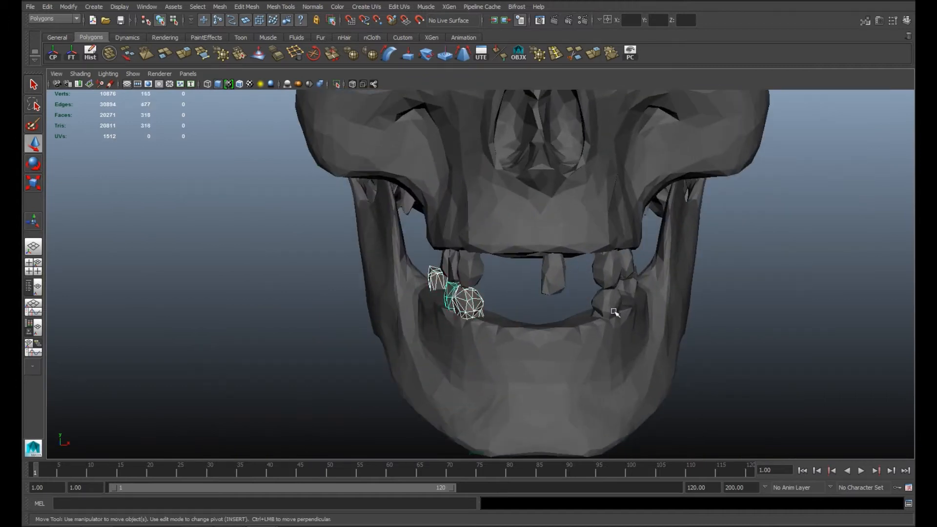
{"action": "left_click_drag", "start_coordinate": [613, 324], "coordinate": [266, 307], "text": "alt"}
{"action": "left_click", "coordinate": [297, 328], "text": "shift"}
{"action": "left_click", "coordinate": [220, 7]}
{"action": "left_click", "coordinate": [227, 31]}
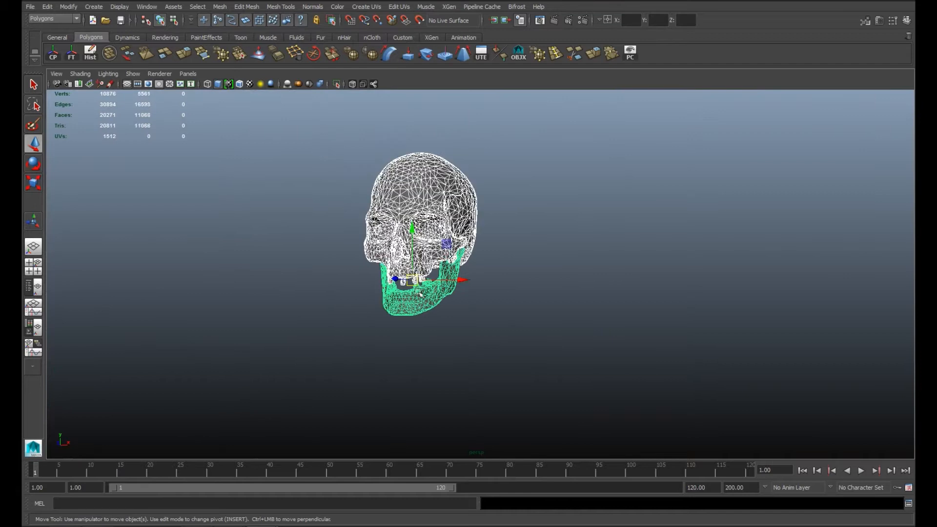
Step: Combine the upper teeth with the skull into one mesh and delete its construction history
{"action": "left_click", "coordinate": [220, 6]}
{"action": "left_click", "coordinate": [228, 31]}
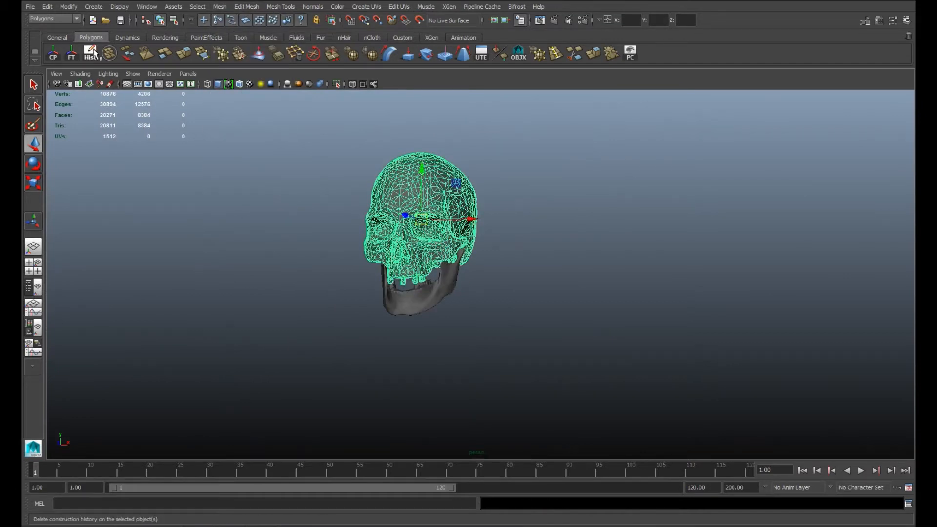
{"action": "left_click", "coordinate": [341, 186]}
Step: Adjust a stray vertex along the lower edge of the skull's left eye socket
{"action": "left_click_drag", "start_coordinate": [471, 254], "coordinate": [497, 243], "text": "alt"}
{"action": "middle_click_drag", "start_coordinate": [496, 242], "coordinate": [460, 238], "text": "alt"}
{"action": "right_click_drag", "start_coordinate": [460, 239], "coordinate": [513, 288], "text": "alt"}
{"action": "left_click", "coordinate": [403, 207]}
{"action": "right_click_drag", "start_coordinate": [403, 206], "coordinate": [369, 207]}
{"action": "left_click", "coordinate": [403, 221]}
{"action": "key", "text": "f"}
{"action": "right_click_drag", "start_coordinate": [496, 268], "coordinate": [575, 312], "text": "alt"}
{"action": "left_click_drag", "start_coordinate": [576, 312], "coordinate": [457, 317], "text": "alt"}
{"action": "left_click_drag", "start_coordinate": [456, 317], "coordinate": [456, 320]}
{"action": "right_click_drag", "start_coordinate": [410, 338], "coordinate": [359, 236], "text": "alt"}
{"action": "left_click_drag", "start_coordinate": [359, 236], "coordinate": [393, 258], "text": "alt"}
{"action": "middle_click_drag", "start_coordinate": [393, 258], "coordinate": [418, 247], "text": "alt"}
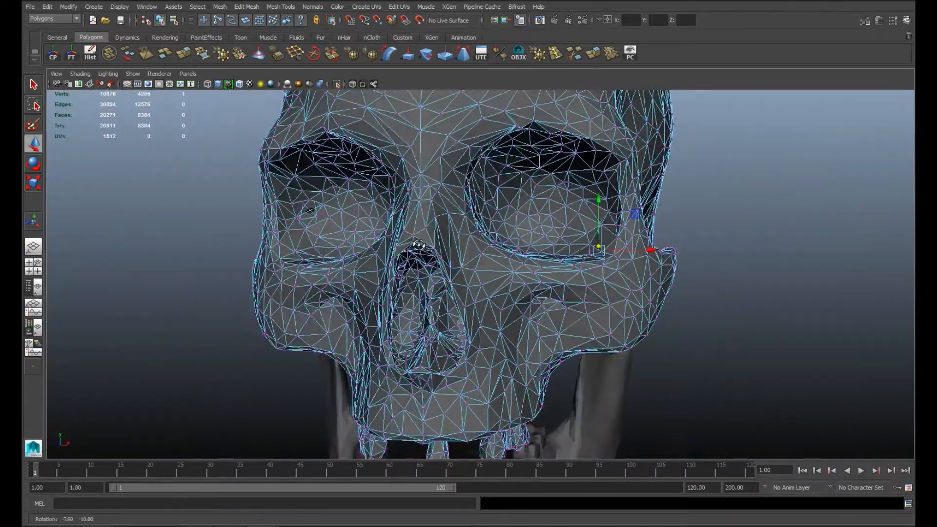
{"action": "right_click_drag", "start_coordinate": [418, 248], "coordinate": [448, 258], "text": "alt"}
{"action": "left_click_drag", "start_coordinate": [418, 259], "coordinate": [446, 243], "text": "alt"}
{"action": "left_click_drag", "start_coordinate": [514, 216], "coordinate": [517, 215]}
Step: Reposition a stray vertex near the skull's right eye socket and reselect the whole skull mesh
{"action": "left_click_drag", "start_coordinate": [449, 238], "coordinate": [532, 241], "text": "alt"}
{"action": "left_click_drag", "start_coordinate": [649, 241], "coordinate": [376, 222], "text": "alt"}
{"action": "left_click", "coordinate": [376, 221], "text": "shift"}
{"action": "right_click_drag", "start_coordinate": [376, 221], "coordinate": [263, 216], "text": "alt"}
{"action": "left_click_drag", "start_coordinate": [264, 215], "coordinate": [370, 207], "text": "alt"}
{"action": "middle_click_drag", "start_coordinate": [370, 207], "coordinate": [451, 278], "text": "alt"}
{"action": "right_click_drag", "start_coordinate": [451, 278], "coordinate": [508, 253], "text": "alt"}
{"action": "left_click_drag", "start_coordinate": [507, 254], "coordinate": [522, 303], "text": "alt"}
{"action": "left_click", "coordinate": [346, 264]}
{"action": "left_click_drag", "start_coordinate": [346, 265], "coordinate": [486, 271], "text": "alt"}
{"action": "mouse_move", "coordinate": [487, 271]}
{"action": "left_mouse_down", "text": "alt"}
{"action": "mouse_move", "coordinate": [501, 297]}
{"action": "mouse_move", "coordinate": [297, 398]}
{"action": "mouse_move", "coordinate": [376, 236]}
{"action": "mouse_move", "coordinate": [372, 223]}
{"action": "mouse_move", "coordinate": [347, 216]}
{"action": "mouse_move", "coordinate": [409, 252]}
{"action": "left_mouse_up", "text": "alt"}
{"action": "key", "text": "4"}
{"action": "left_click", "coordinate": [360, 222]}
{"action": "key", "text": "5"}
{"action": "left_click_drag", "start_coordinate": [393, 250], "coordinate": [394, 250]}
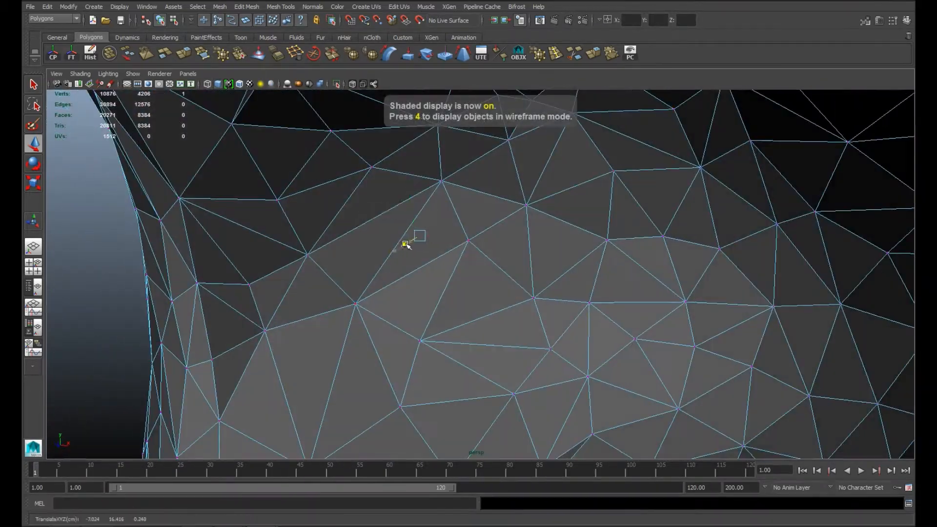
{"action": "right_click_drag", "start_coordinate": [451, 236], "coordinate": [400, 239], "text": "alt"}
{"action": "left_click_drag", "start_coordinate": [400, 239], "coordinate": [423, 265], "text": "alt"}
{"action": "right_click_drag", "start_coordinate": [537, 278], "coordinate": [503, 287], "text": "alt"}
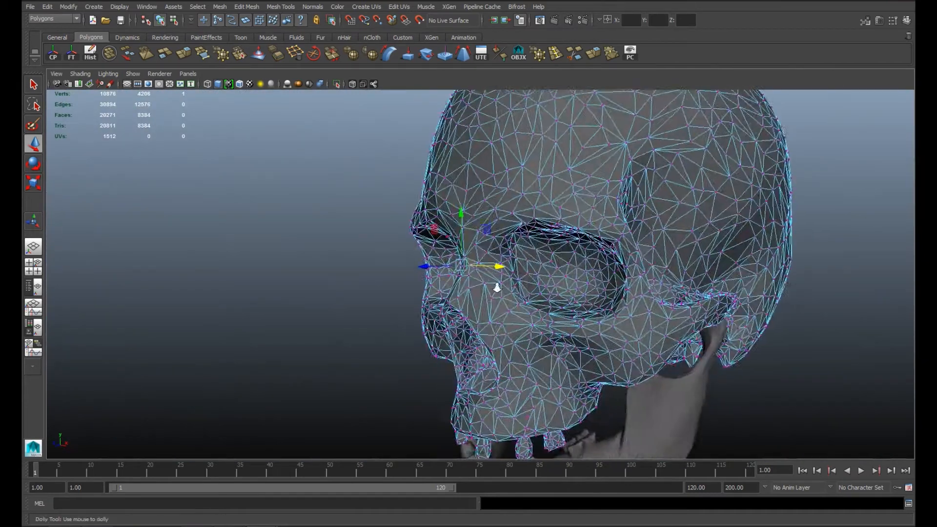
{"action": "left_click_drag", "start_coordinate": [504, 286], "coordinate": [377, 257], "text": "alt"}
{"action": "right_click_drag", "start_coordinate": [529, 251], "coordinate": [565, 219]}
{"action": "left_click", "coordinate": [565, 219]}
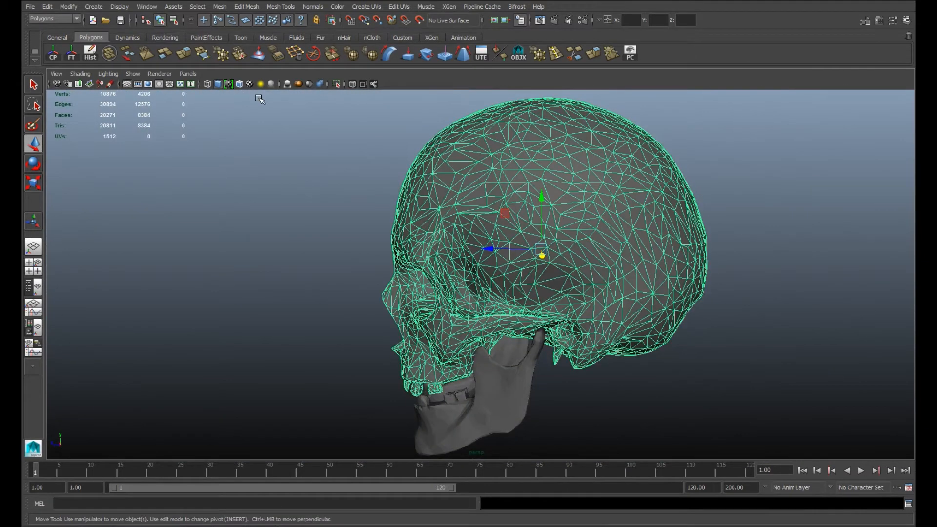
{"action": "left_click", "coordinate": [219, 7]}
{"action": "left_click", "coordinate": [289, 104]}
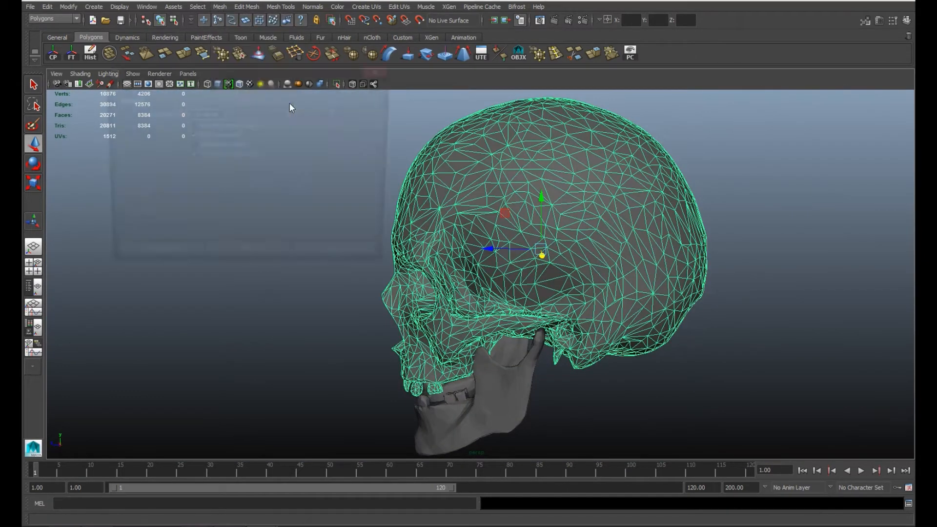
{"action": "left_click", "coordinate": [287, 260]}
{"action": "right_click_drag", "start_coordinate": [515, 151], "coordinate": [533, 135]}
{"action": "left_click", "coordinate": [534, 135]}
{"action": "left_click", "coordinate": [338, 257]}
Step: Move the skull and jaw together over to the brick wall
{"action": "left_click", "coordinate": [346, 220]}
{"action": "left_click_drag", "start_coordinate": [361, 207], "coordinate": [710, 262], "text": "alt"}
{"action": "left_click_drag", "start_coordinate": [605, 205], "coordinate": [439, 351]}
{"action": "scroll", "coordinate": [583, 288], "scroll_direction": "down", "scroll_amount": 10}
{"action": "left_click_drag", "start_coordinate": [555, 281], "coordinate": [536, 274], "text": "alt"}
{"action": "left_click_drag", "start_coordinate": [530, 258], "coordinate": [805, 215]}
{"action": "middle_click_drag", "start_coordinate": [717, 285], "coordinate": [508, 263], "text": "alt"}
{"action": "left_click_drag", "start_coordinate": [508, 263], "coordinate": [454, 247], "text": "alt"}
{"action": "left_click_drag", "start_coordinate": [624, 216], "coordinate": [626, 386]}
{"action": "middle_click_drag", "start_coordinate": [643, 439], "coordinate": [577, 324], "text": "alt"}
{"action": "left_click_drag", "start_coordinate": [577, 324], "coordinate": [571, 349], "text": "alt"}
Step: Position the skull and jaw close to the wall's face near its middle rows
{"action": "left_click_drag", "start_coordinate": [522, 207], "coordinate": [538, 272]}
{"action": "left_click_drag", "start_coordinate": [539, 272], "coordinate": [543, 234], "text": "alt"}
{"action": "left_click_drag", "start_coordinate": [572, 339], "coordinate": [751, 337]}
{"action": "mouse_move", "coordinate": [727, 317]}
{"action": "left_mouse_down", "text": "alt"}
{"action": "mouse_move", "coordinate": [674, 297]}
{"action": "mouse_move", "coordinate": [721, 313]}
{"action": "left_mouse_up", "text": "alt"}
{"action": "middle_click_drag", "start_coordinate": [722, 313], "coordinate": [497, 263], "text": "alt"}
{"action": "mouse_move", "coordinate": [497, 273]}
{"action": "right_mouse_down", "text": "alt"}
{"action": "mouse_move", "coordinate": [673, 353]}
{"action": "mouse_move", "coordinate": [488, 287]}
{"action": "right_mouse_up", "text": "alt"}
{"action": "left_click_drag", "start_coordinate": [528, 268], "coordinate": [478, 268]}
{"action": "right_click_drag", "start_coordinate": [473, 274], "coordinate": [575, 322], "text": "alt"}
{"action": "middle_click_drag", "start_coordinate": [371, 293], "coordinate": [568, 347], "text": "alt"}
Step: Group the skull and jaw and move the group in front of a brick in the wall
{"action": "key", "text": "e"}
{"action": "left_click_drag", "start_coordinate": [445, 285], "coordinate": [490, 245]}
{"action": "key", "text": "ctrl+z"}
{"action": "key", "text": "ctrl+g"}
{"action": "key", "text": "w"}
{"action": "left_click_drag", "start_coordinate": [527, 303], "coordinate": [700, 337], "text": "alt"}
{"action": "left_click_drag", "start_coordinate": [635, 306], "coordinate": [529, 268]}
Step: Push the brick behind the skull back into the wall to form a recess
{"action": "left_click", "coordinate": [496, 211]}
{"action": "left_click_drag", "start_coordinate": [495, 296], "coordinate": [517, 352], "text": "alt"}
{"action": "right_click_drag", "start_coordinate": [517, 352], "coordinate": [342, 293], "text": "alt"}
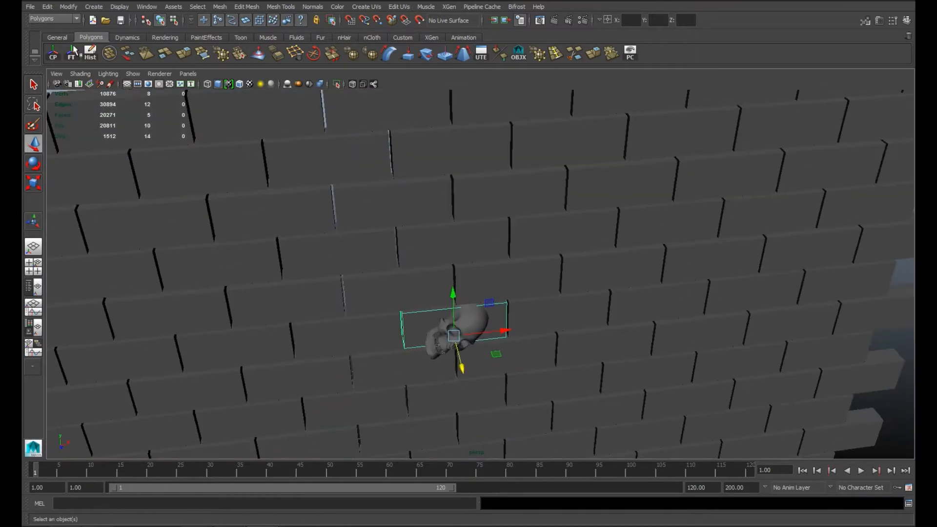
{"action": "right_click_drag", "start_coordinate": [566, 352], "coordinate": [485, 335], "text": "alt"}
Step: Tilt the skull sideways and settle it inside the recess in the brick wall
{"action": "left_click", "coordinate": [381, 154]}
{"action": "left_click_drag", "start_coordinate": [381, 195], "coordinate": [354, 161], "text": "alt"}
{"action": "right_click_drag", "start_coordinate": [293, 234], "coordinate": [372, 255], "text": "alt"}
{"action": "left_click_drag", "start_coordinate": [372, 255], "coordinate": [375, 264], "text": "alt"}
{"action": "right_click_drag", "start_coordinate": [390, 273], "coordinate": [471, 292], "text": "alt"}
{"action": "left_click", "coordinate": [375, 289]}
{"action": "left_click_drag", "start_coordinate": [370, 223], "coordinate": [364, 221]}
{"action": "key", "text": "ctrl+z"}
{"action": "key", "text": "w"}
{"action": "left_click_drag", "start_coordinate": [337, 283], "coordinate": [366, 285], "text": "alt"}
{"action": "left_click_drag", "start_coordinate": [431, 236], "coordinate": [372, 341], "text": "alt"}
Step: Rotate the jaw independently of the skull so it hangs detached below the upper teeth
{"action": "key", "text": "e"}
{"action": "left_click", "coordinate": [366, 327]}
{"action": "left_click", "coordinate": [373, 333]}
{"action": "left_click", "coordinate": [389, 328]}
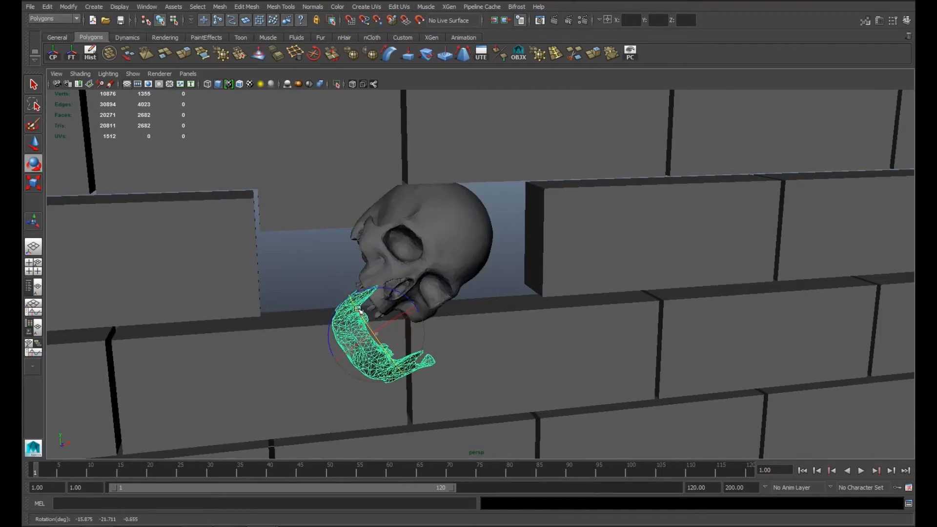
{"action": "left_click_drag", "start_coordinate": [369, 301], "coordinate": [499, 288], "text": "alt"}
{"action": "left_click_drag", "start_coordinate": [552, 279], "coordinate": [292, 272], "text": "alt"}
{"action": "left_click_drag", "start_coordinate": [561, 297], "coordinate": [609, 293]}
{"action": "left_click_drag", "start_coordinate": [480, 271], "coordinate": [564, 295], "text": "alt"}
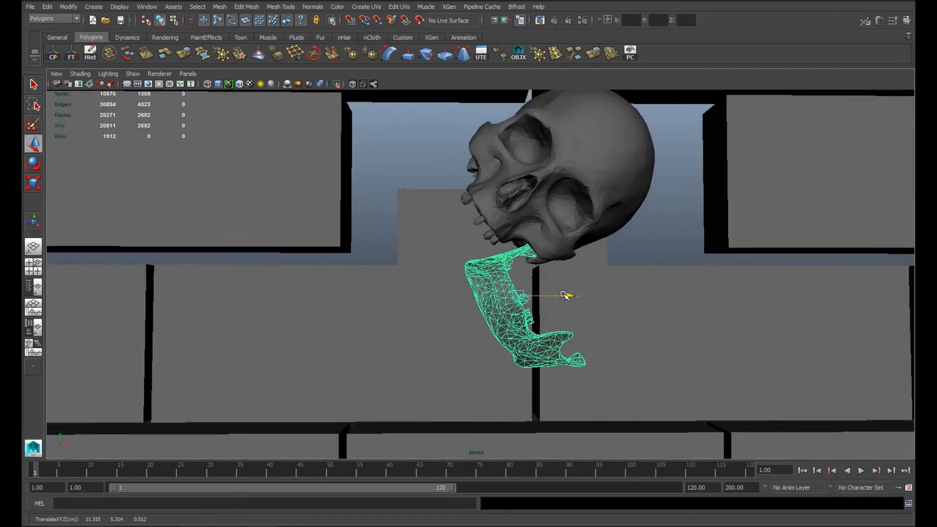
{"action": "left_click_drag", "start_coordinate": [472, 267], "coordinate": [470, 285]}
Step: Move the detached jaw sideways and up, closer beneath the skull's mouth
{"action": "key", "text": "w"}
{"action": "left_click_drag", "start_coordinate": [567, 296], "coordinate": [676, 308]}
{"action": "left_click", "coordinate": [603, 320]}
{"action": "left_click", "coordinate": [499, 277]}
{"action": "left_click", "coordinate": [476, 226]}
{"action": "key", "text": "ctrl+z"}
{"action": "left_click_drag", "start_coordinate": [472, 227], "coordinate": [473, 220]}
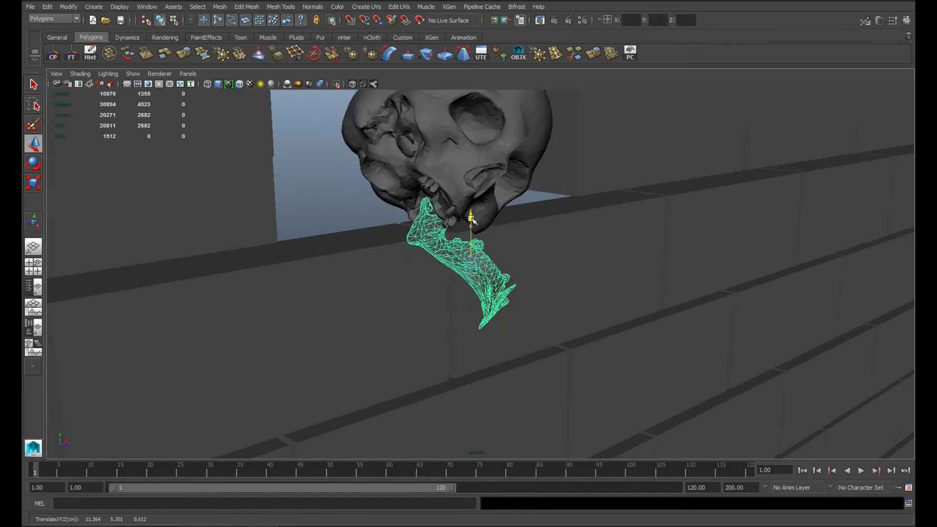
Step: Duplicate the jaw and turn the copy in front of the bricks below the skull
{"action": "left_click", "coordinate": [337, 194]}
{"action": "left_click_drag", "start_coordinate": [337, 194], "coordinate": [492, 241], "text": "alt"}
{"action": "left_click_drag", "start_coordinate": [540, 313], "coordinate": [476, 234], "text": "alt"}
{"action": "left_click", "coordinate": [505, 295]}
{"action": "key", "text": "e"}
{"action": "left_click_drag", "start_coordinate": [535, 276], "coordinate": [532, 301], "text": "alt"}
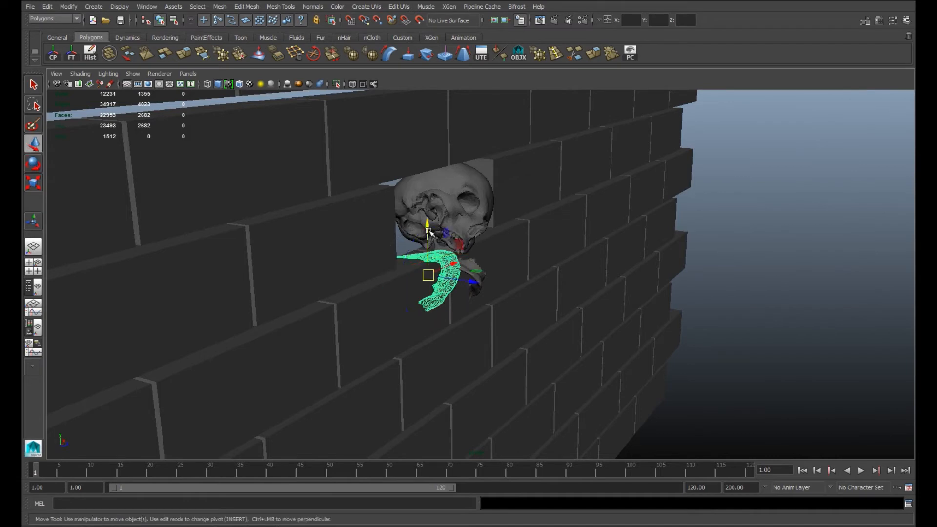
Step: Shift the selected jaw alongside the other jaw beneath the skull
{"action": "left_click_drag", "start_coordinate": [483, 281], "coordinate": [481, 280]}
{"action": "left_click_drag", "start_coordinate": [522, 305], "coordinate": [432, 292], "text": "alt"}
{"action": "left_click", "coordinate": [518, 297]}
{"action": "left_click_drag", "start_coordinate": [544, 277], "coordinate": [839, 285]}
{"action": "left_click_drag", "start_coordinate": [667, 325], "coordinate": [681, 299], "text": "alt"}
{"action": "key", "text": "ctrl+z"}
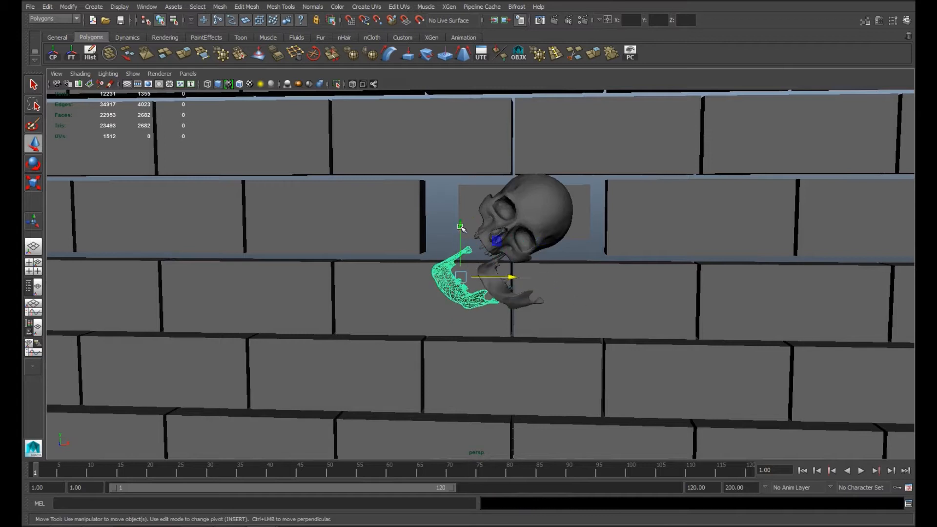
Step: Raise the selected jaw toward the recess and delete the surplus jaw
{"action": "key", "text": "w"}
{"action": "left_click_drag", "start_coordinate": [400, 288], "coordinate": [441, 327], "text": "alt"}
{"action": "left_click_drag", "start_coordinate": [412, 159], "coordinate": [413, 186]}
{"action": "left_click_drag", "start_coordinate": [439, 234], "coordinate": [443, 205]}
{"action": "key", "text": "Delete"}
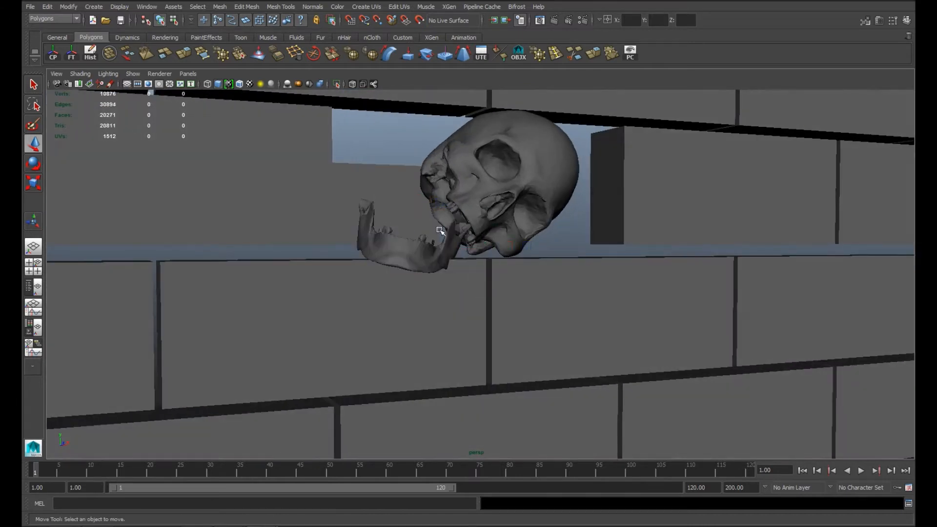
Step: Rotate and move the remaining jaw so it rests on the recess ledge against the skull's mouth
{"action": "left_click_drag", "start_coordinate": [456, 244], "coordinate": [443, 256], "text": "alt"}
{"action": "left_click", "coordinate": [430, 242]}
{"action": "left_click_drag", "start_coordinate": [416, 179], "coordinate": [440, 185]}
{"action": "key", "text": "w"}
{"action": "left_click_drag", "start_coordinate": [439, 225], "coordinate": [464, 206]}
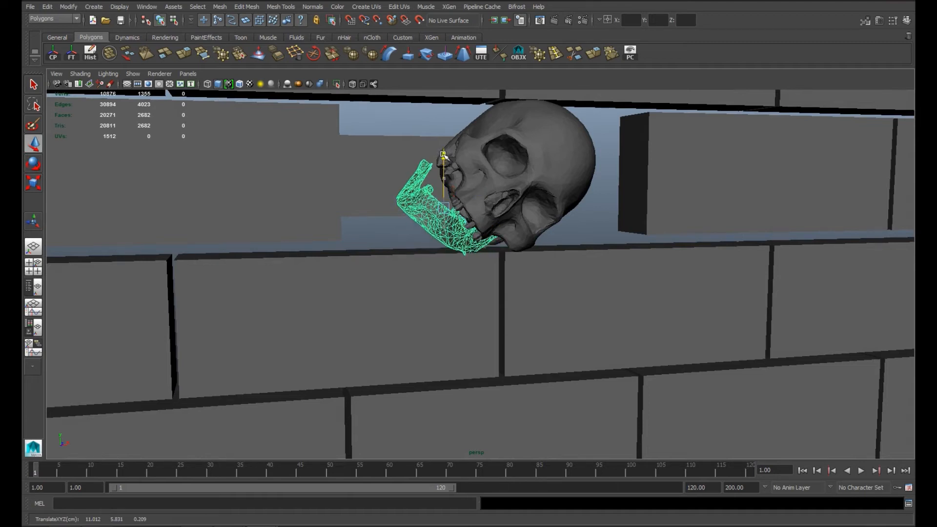
{"action": "left_click_drag", "start_coordinate": [426, 266], "coordinate": [429, 244], "text": "alt"}
{"action": "left_click", "coordinate": [631, 220]}
{"action": "left_click_drag", "start_coordinate": [501, 239], "coordinate": [498, 288], "text": "alt"}
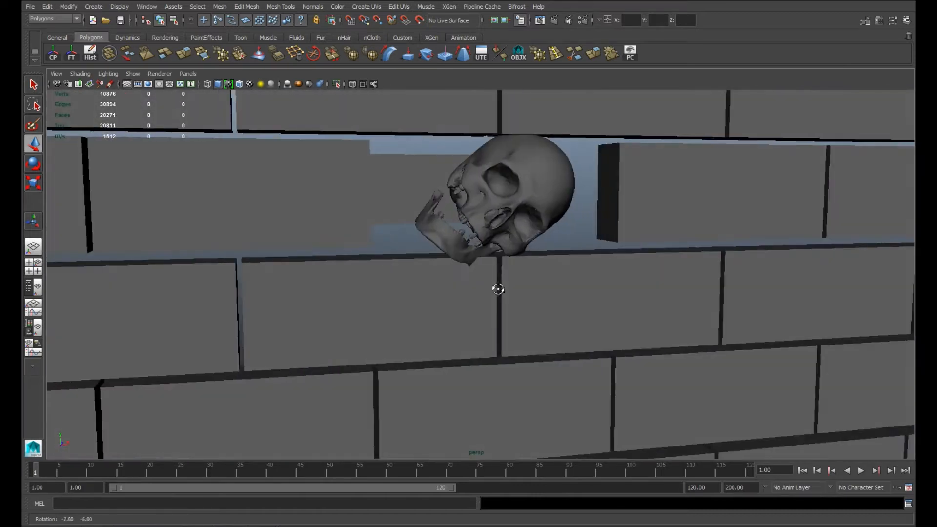
Step: Combine the bones of one skeleton arm into a single mesh
{"action": "right_click_drag", "start_coordinate": [497, 288], "coordinate": [83, 231], "text": "alt"}
{"action": "middle_click_drag", "start_coordinate": [83, 232], "coordinate": [253, 238], "text": "alt"}
{"action": "left_click", "coordinate": [220, 6]}
{"action": "left_click", "coordinate": [230, 22]}
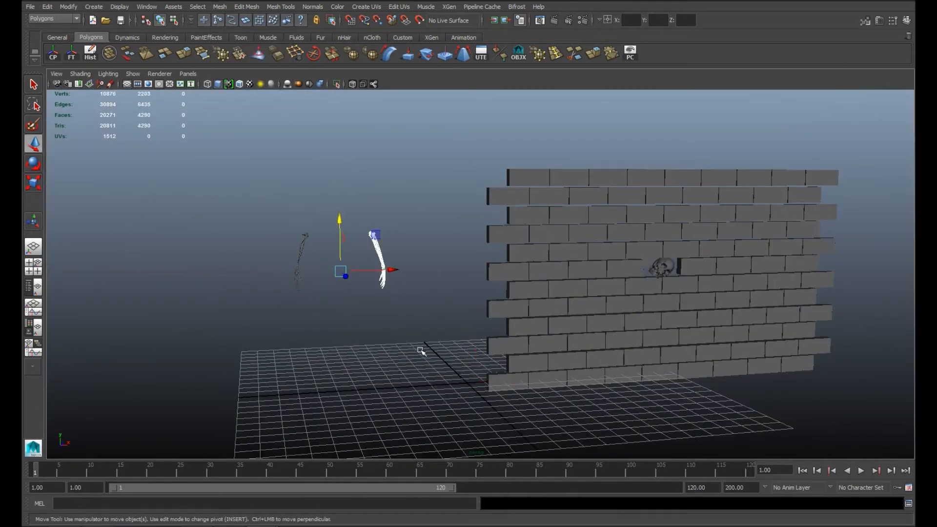
{"action": "left_click", "coordinate": [310, 304]}
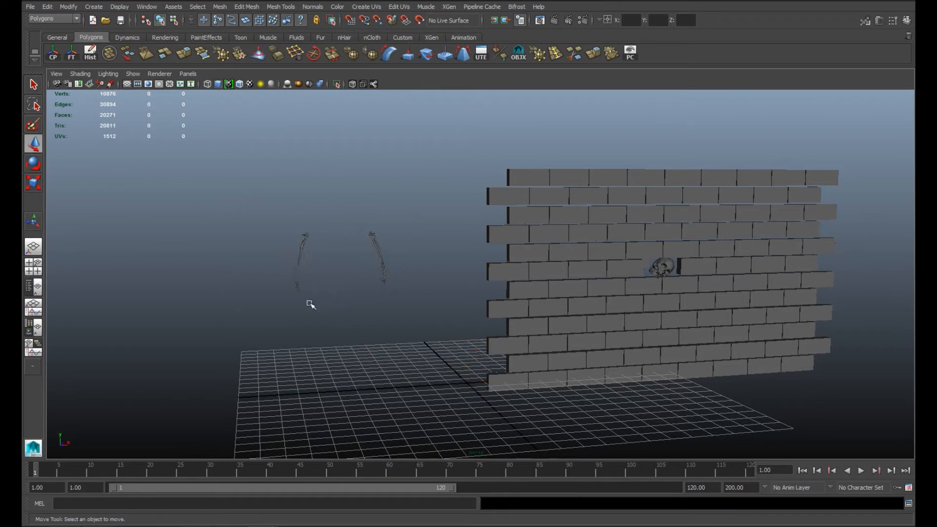
Step: Move the combined skeleton arm to the wall in front of the skull and rotate it so the hand points outward
{"action": "key", "text": "e"}
{"action": "left_click_drag", "start_coordinate": [351, 261], "coordinate": [675, 233]}
{"action": "left_click_drag", "start_coordinate": [621, 217], "coordinate": [690, 261]}
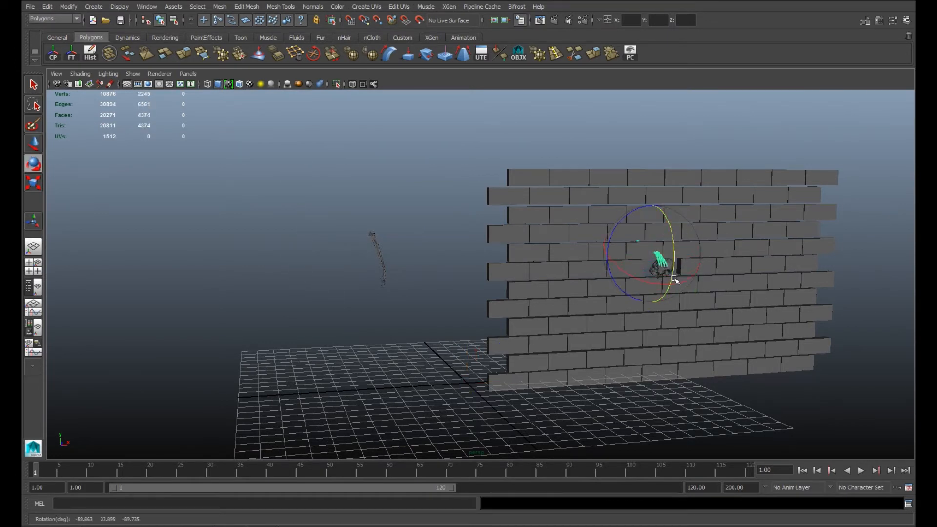
{"action": "right_click_drag", "start_coordinate": [651, 222], "coordinate": [761, 288], "text": "alt"}
{"action": "middle_click_drag", "start_coordinate": [761, 288], "coordinate": [317, 320], "text": "alt"}
{"action": "left_click_drag", "start_coordinate": [317, 320], "coordinate": [351, 358], "text": "alt"}
{"action": "right_click_drag", "start_coordinate": [420, 366], "coordinate": [566, 391], "text": "alt"}
{"action": "middle_click_drag", "start_coordinate": [567, 391], "coordinate": [731, 331], "text": "alt"}
Step: Lower the arm into the recess on the jaw side of the skull
{"action": "left_click_drag", "start_coordinate": [598, 292], "coordinate": [585, 290]}
{"action": "left_click_drag", "start_coordinate": [551, 324], "coordinate": [491, 283], "text": "alt"}
{"action": "middle_click_drag", "start_coordinate": [491, 282], "coordinate": [476, 339], "text": "alt"}
{"action": "right_click_drag", "start_coordinate": [476, 339], "coordinate": [552, 327], "text": "alt"}
{"action": "left_click_drag", "start_coordinate": [538, 284], "coordinate": [562, 290]}
{"action": "left_click_drag", "start_coordinate": [601, 254], "coordinate": [584, 296]}
Step: Rotate and shift the arm so the hand lies over the recess ledge beside the jaw, with the forearm behind the brick
{"action": "key", "text": "e"}
{"action": "left_click_drag", "start_coordinate": [397, 306], "coordinate": [406, 329]}
{"action": "key", "text": "w"}
{"action": "left_click_drag", "start_coordinate": [432, 254], "coordinate": [433, 291]}
{"action": "mouse_move", "coordinate": [556, 317]}
{"action": "left_mouse_down", "text": "alt"}
{"action": "mouse_move", "coordinate": [380, 310]}
{"action": "mouse_move", "coordinate": [502, 293]}
{"action": "mouse_move", "coordinate": [575, 360]}
{"action": "mouse_move", "coordinate": [555, 319]}
{"action": "left_mouse_up", "text": "alt"}
{"action": "left_click_drag", "start_coordinate": [551, 254], "coordinate": [551, 252]}
{"action": "mouse_move", "coordinate": [552, 274]}
{"action": "left_mouse_down", "text": "alt"}
{"action": "mouse_move", "coordinate": [642, 255]}
{"action": "mouse_move", "coordinate": [549, 285]}
{"action": "left_mouse_up", "text": "alt"}
{"action": "left_click_drag", "start_coordinate": [527, 332], "coordinate": [600, 320], "text": "alt"}
{"action": "key", "text": "e"}
{"action": "left_click_drag", "start_coordinate": [539, 309], "coordinate": [585, 284]}
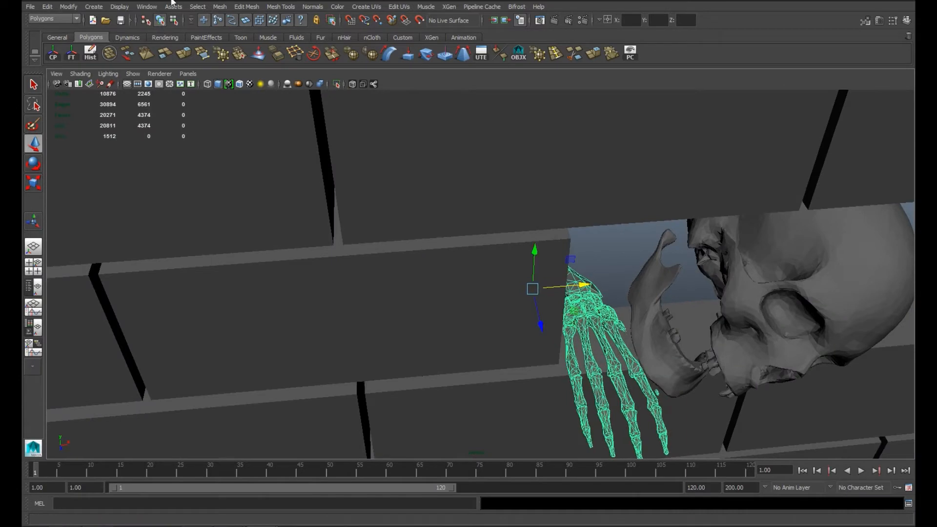
Step: Separate the arm mesh into individual bones and center the pivot of the small loose bone beside the hand
{"action": "left_click", "coordinate": [216, 8]}
{"action": "left_click", "coordinate": [251, 66]}
{"action": "left_click", "coordinate": [616, 268]}
{"action": "left_click_drag", "start_coordinate": [616, 268], "coordinate": [588, 191], "text": "alt"}
{"action": "right_click_drag", "start_coordinate": [588, 192], "coordinate": [713, 343], "text": "alt"}
{"action": "left_click_drag", "start_coordinate": [712, 343], "coordinate": [610, 278], "text": "alt"}
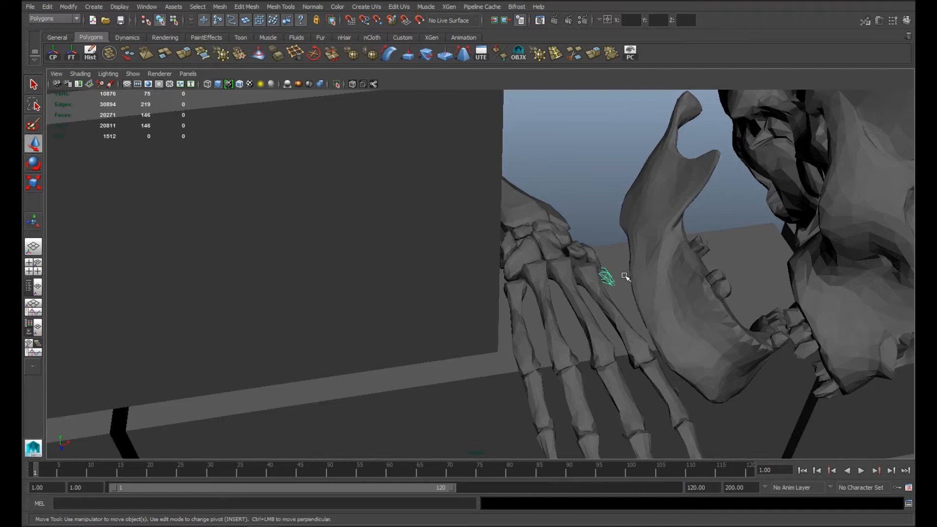
{"action": "left_click_drag", "start_coordinate": [633, 256], "coordinate": [616, 298], "text": "alt"}
{"action": "key", "text": "4"}
{"action": "left_click", "coordinate": [53, 53]}
Step: Group the two small loose bones beside the hand and reposition the group
{"action": "left_click_drag", "start_coordinate": [459, 195], "coordinate": [507, 273], "text": "alt"}
{"action": "key", "text": "w"}
{"action": "key", "text": "5"}
{"action": "mouse_move", "coordinate": [646, 311]}
{"action": "left_mouse_down", "text": "alt"}
{"action": "mouse_move", "coordinate": [614, 303]}
{"action": "mouse_move", "coordinate": [629, 308]}
{"action": "left_mouse_up", "text": "alt"}
{"action": "left_click_drag", "start_coordinate": [612, 319], "coordinate": [611, 311]}
{"action": "key", "text": "ctrl+g"}
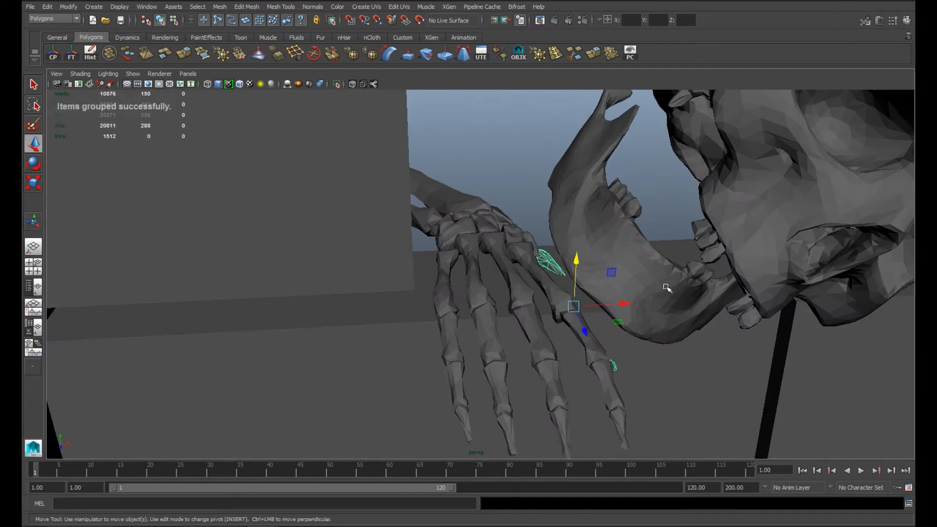
{"action": "left_click_drag", "start_coordinate": [583, 268], "coordinate": [603, 252]}
Step: Group the outermost finger's bones, set the pivot at the knuckle, and rotate the finger down about 68 degrees over the ledge
{"action": "left_click", "coordinate": [607, 263]}
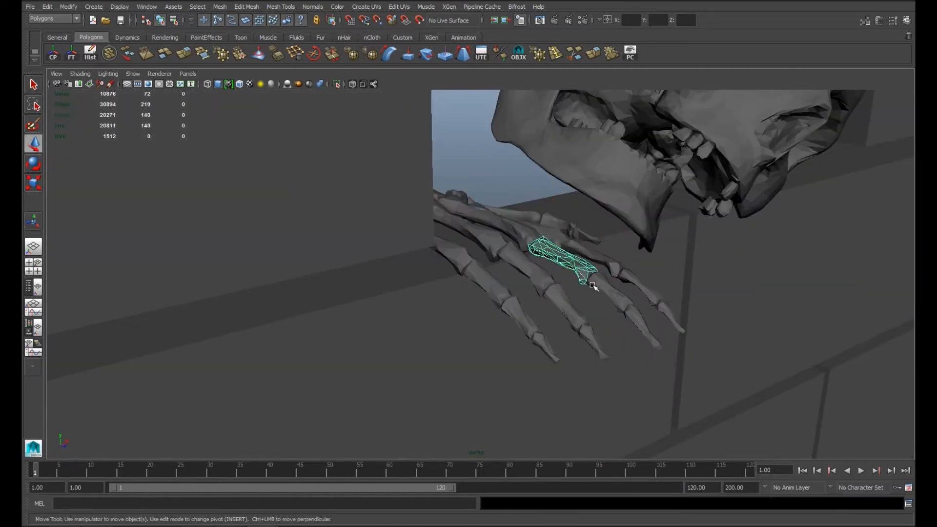
{"action": "left_click", "coordinate": [592, 341], "text": "shift"}
{"action": "key", "text": "ctrl+g"}
{"action": "left_click_drag", "start_coordinate": [547, 347], "coordinate": [524, 333], "text": "alt"}
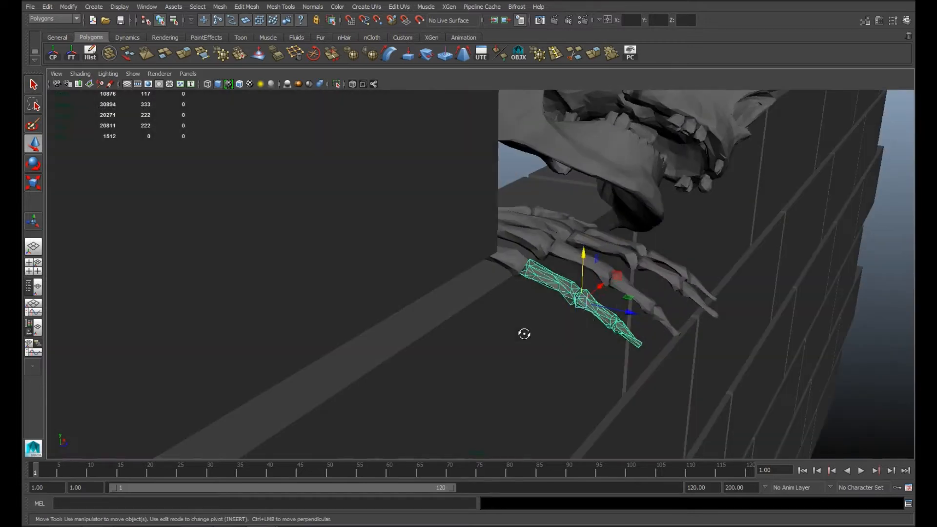
{"action": "left_click_drag", "start_coordinate": [521, 256], "coordinate": [534, 211], "text": "alt"}
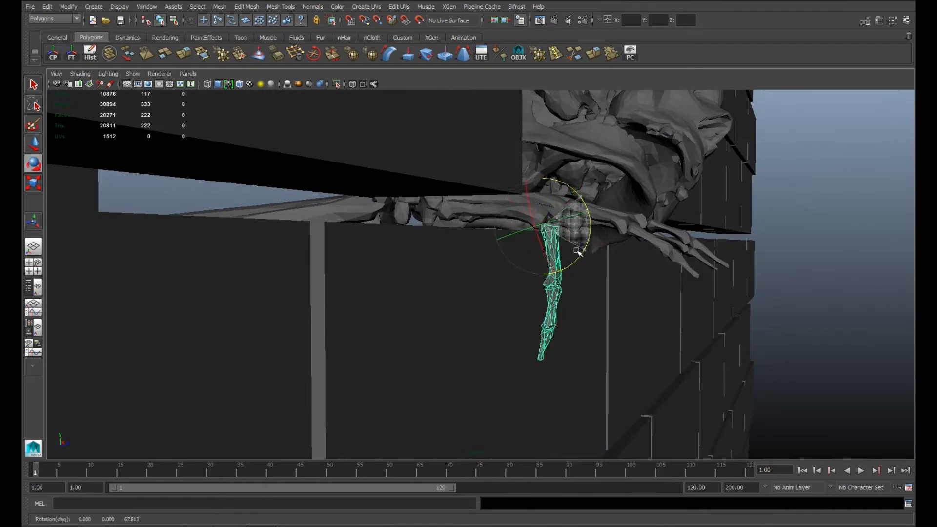
{"action": "left_click_drag", "start_coordinate": [577, 251], "coordinate": [535, 305], "text": "alt"}
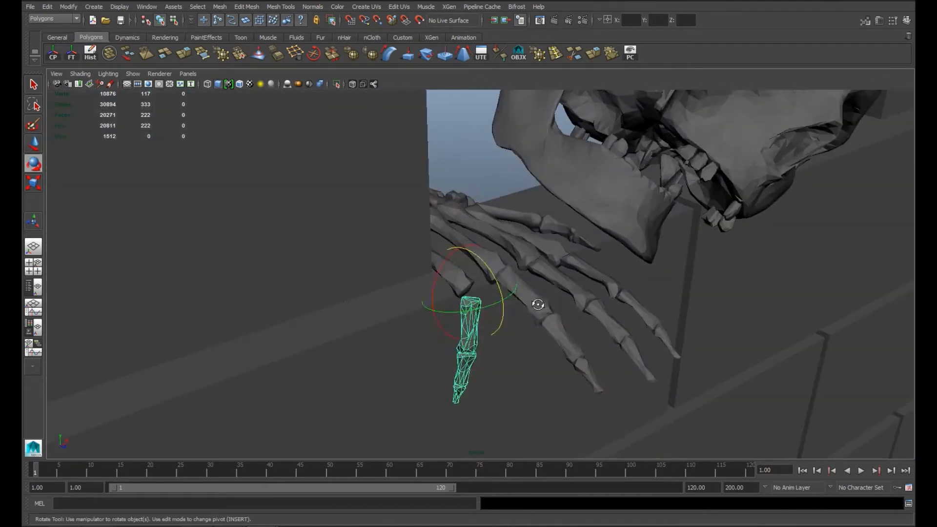
Step: Bend the next three fingers down over the ledge, rotating them about 73, 75 and 71 degrees at their knuckles
{"action": "left_click_drag", "start_coordinate": [578, 343], "coordinate": [435, 378], "text": "alt"}
{"action": "left_click_drag", "start_coordinate": [436, 378], "coordinate": [542, 285], "text": "alt"}
{"action": "left_click_drag", "start_coordinate": [579, 215], "coordinate": [580, 211]}
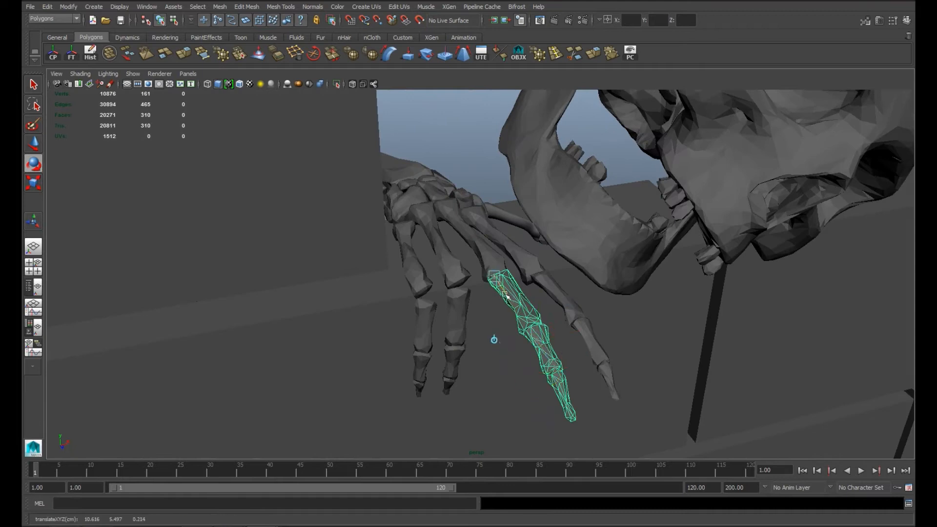
{"action": "left_click_drag", "start_coordinate": [506, 295], "coordinate": [585, 215], "text": "alt"}
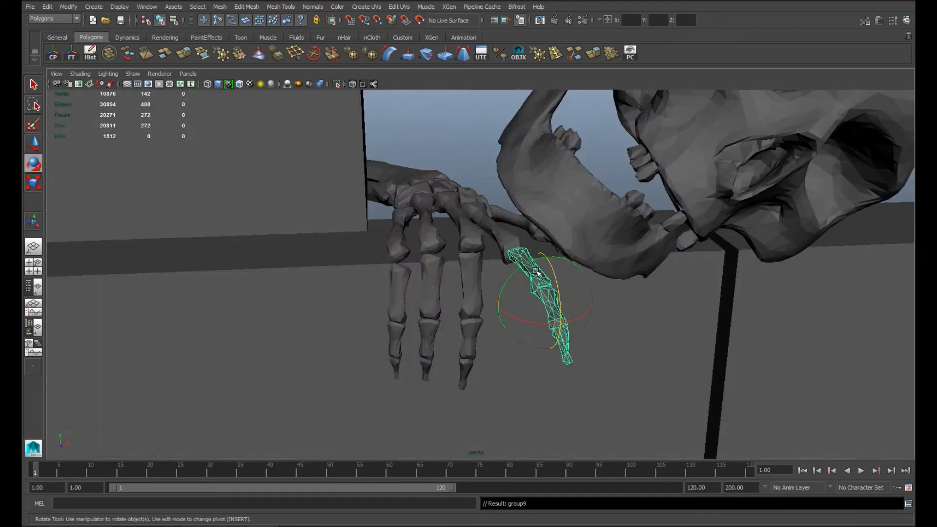
{"action": "key", "text": "Insert"}
{"action": "left_click_drag", "start_coordinate": [537, 272], "coordinate": [571, 198], "text": "alt"}
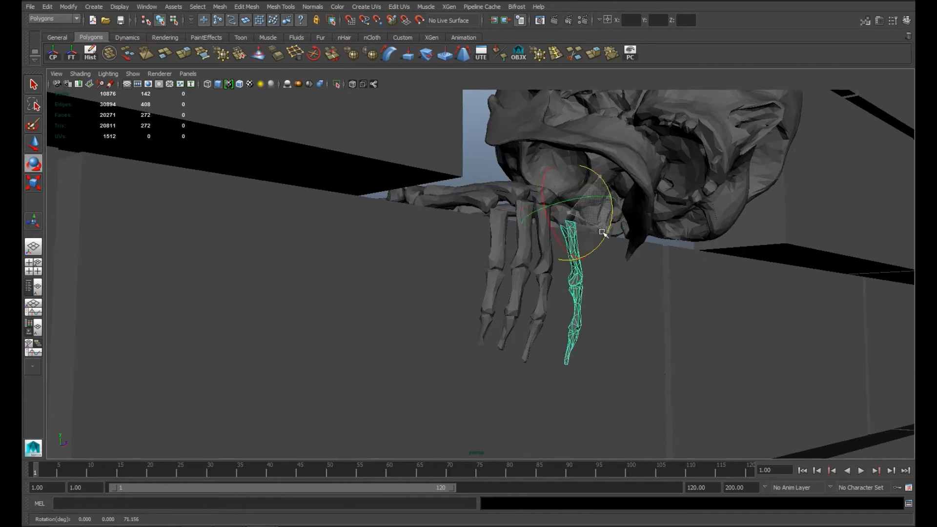
{"action": "left_click_drag", "start_coordinate": [603, 234], "coordinate": [551, 332], "text": "alt"}
Step: Group the forearm bones, place the group's pivot at the wrist, and rotate the forearm behind the wall
{"action": "left_click", "coordinate": [517, 192]}
{"action": "left_click_drag", "start_coordinate": [517, 192], "coordinate": [630, 317], "text": "alt"}
{"action": "left_click", "coordinate": [453, 349]}
{"action": "left_click", "coordinate": [505, 356], "text": "shift"}
{"action": "scroll", "coordinate": [517, 363], "scroll_direction": "down", "scroll_amount": 2}
{"action": "key", "text": "ctrl+g"}
{"action": "left_click", "coordinate": [53, 54]}
{"action": "left_click_drag", "start_coordinate": [302, 278], "coordinate": [627, 334], "text": "alt"}
{"action": "key", "text": "Insert"}
{"action": "left_click_drag", "start_coordinate": [387, 259], "coordinate": [443, 241], "text": "alt"}
{"action": "left_click_drag", "start_coordinate": [443, 241], "coordinate": [552, 361], "text": "alt"}
{"action": "right_click_drag", "start_coordinate": [551, 361], "coordinate": [625, 406], "text": "alt"}
{"action": "left_click_drag", "start_coordinate": [624, 406], "coordinate": [265, 197], "text": "alt"}
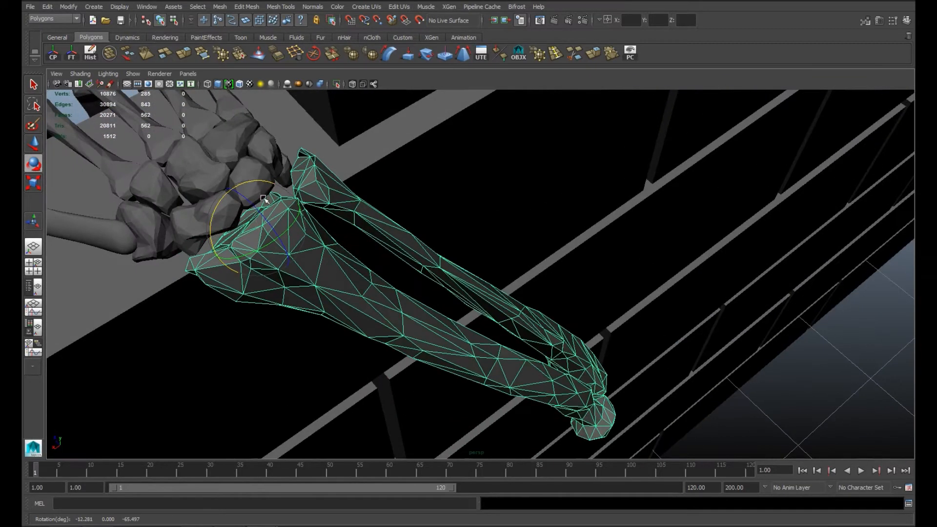
Step: Move the forearm bones up against the wrist of the draped hand and deselect them
{"action": "key", "text": "w"}
{"action": "left_click_drag", "start_coordinate": [212, 254], "coordinate": [207, 257]}
{"action": "left_click_drag", "start_coordinate": [228, 204], "coordinate": [226, 199]}
{"action": "left_click_drag", "start_coordinate": [205, 250], "coordinate": [421, 237]}
{"action": "scroll", "coordinate": [590, 246], "scroll_direction": "down", "scroll_amount": 4}
{"action": "left_click", "coordinate": [613, 190]}
{"action": "scroll", "coordinate": [613, 189], "scroll_direction": "down", "scroll_amount": 3}
{"action": "left_click_drag", "start_coordinate": [612, 190], "coordinate": [539, 270], "text": "alt"}
{"action": "scroll", "coordinate": [462, 253], "scroll_direction": "down", "scroll_amount": 4}
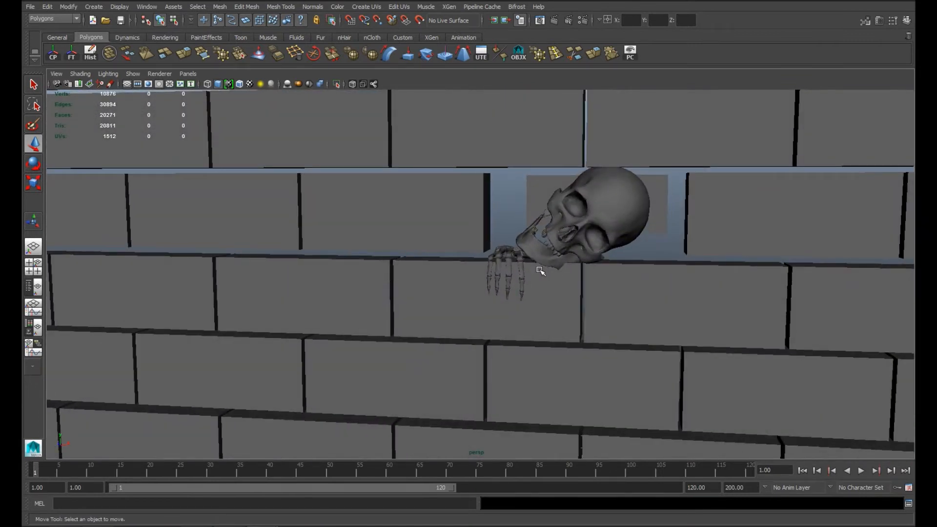
Step: Move the second skeleton arm to the wall above the skull and rotate it to point out of the wall
{"action": "left_click_drag", "start_coordinate": [581, 302], "coordinate": [514, 314], "text": "alt"}
{"action": "scroll", "coordinate": [514, 314], "scroll_direction": "down", "scroll_amount": 5}
{"action": "left_click_drag", "start_coordinate": [212, 161], "coordinate": [276, 221]}
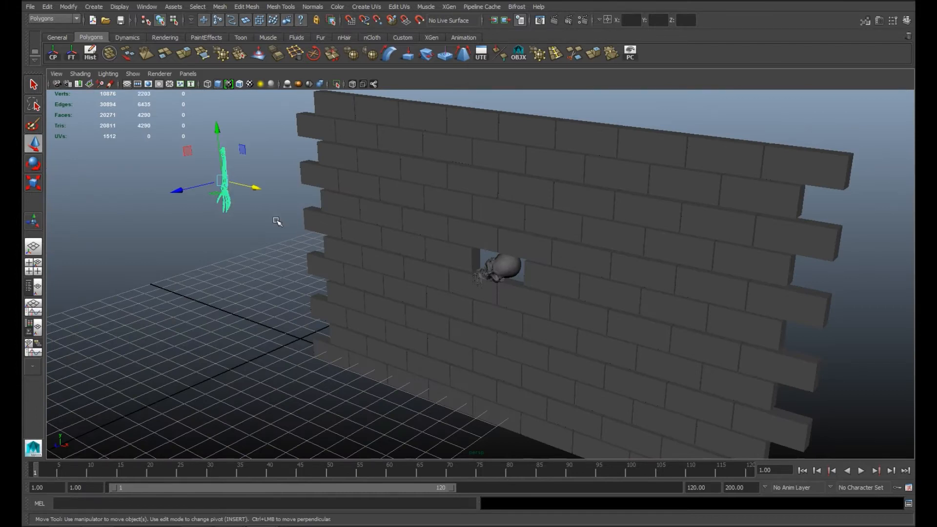
{"action": "left_click_drag", "start_coordinate": [276, 221], "coordinate": [778, 282], "text": "alt"}
{"action": "key", "text": "e"}
{"action": "left_click_drag", "start_coordinate": [722, 194], "coordinate": [615, 267]}
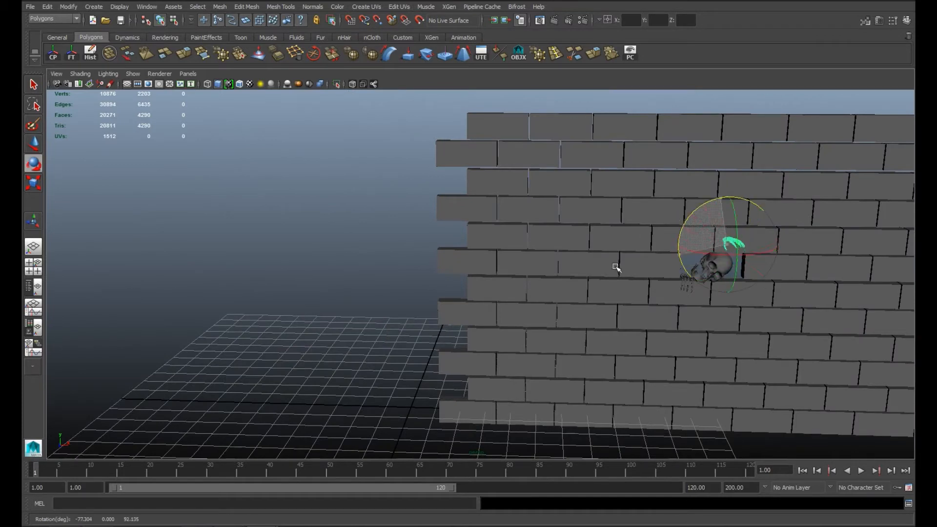
Step: Lower the second arm into the recess on the cranium side of the skull, beside the brick edge
{"action": "key", "text": "w"}
{"action": "left_click_drag", "start_coordinate": [730, 194], "coordinate": [749, 216]}
{"action": "left_click_drag", "start_coordinate": [685, 285], "coordinate": [719, 315], "text": "alt"}
{"action": "key", "text": "f"}
{"action": "scroll", "coordinate": [594, 368], "scroll_direction": "down", "scroll_amount": 4}
{"action": "left_click_drag", "start_coordinate": [593, 376], "coordinate": [505, 403], "text": "alt"}
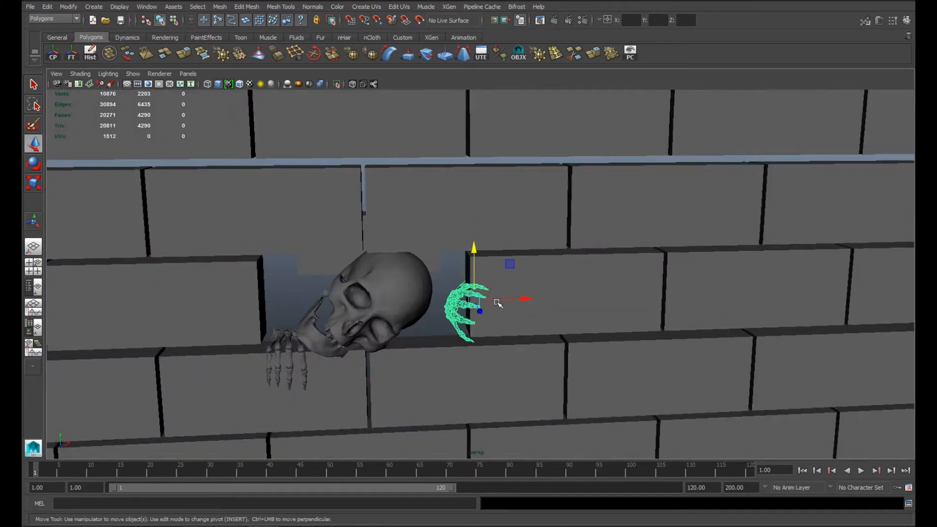
Step: Rotate and shift the second hand so its fingers reach around the brick edge beside the skull
{"action": "key", "text": "e"}
{"action": "left_click_drag", "start_coordinate": [476, 304], "coordinate": [503, 295]}
{"action": "left_click_drag", "start_coordinate": [456, 321], "coordinate": [505, 356], "text": "alt"}
{"action": "left_click", "coordinate": [33, 144]}
{"action": "left_click_drag", "start_coordinate": [517, 307], "coordinate": [532, 337], "text": "alt"}
{"action": "left_click_drag", "start_coordinate": [542, 300], "coordinate": [535, 306]}
{"action": "left_click_drag", "start_coordinate": [523, 340], "coordinate": [509, 323]}
{"action": "left_click", "coordinate": [35, 167]}
{"action": "left_click_drag", "start_coordinate": [472, 295], "coordinate": [475, 272]}
Step: Refine the second arm's position and rotation so the forearm emerges behind the skull and the fingers spread across the brick face
{"action": "left_click", "coordinate": [37, 143]}
{"action": "left_click_drag", "start_coordinate": [452, 235], "coordinate": [453, 263]}
{"action": "left_click_drag", "start_coordinate": [455, 278], "coordinate": [489, 335], "text": "alt"}
{"action": "left_click", "coordinate": [34, 164]}
{"action": "left_click_drag", "start_coordinate": [423, 313], "coordinate": [426, 319]}
{"action": "left_click_drag", "start_coordinate": [499, 326], "coordinate": [502, 288]}
{"action": "right_click_drag", "start_coordinate": [508, 292], "coordinate": [657, 397], "text": "alt"}
{"action": "left_click", "coordinate": [657, 397]}
{"action": "left_click_drag", "start_coordinate": [602, 303], "coordinate": [460, 288], "text": "alt"}
{"action": "left_click", "coordinate": [526, 290]}
Step: Separate the second arm mesh into individual bones and group the bones of its uppermost finger
{"action": "left_click", "coordinate": [219, 7]}
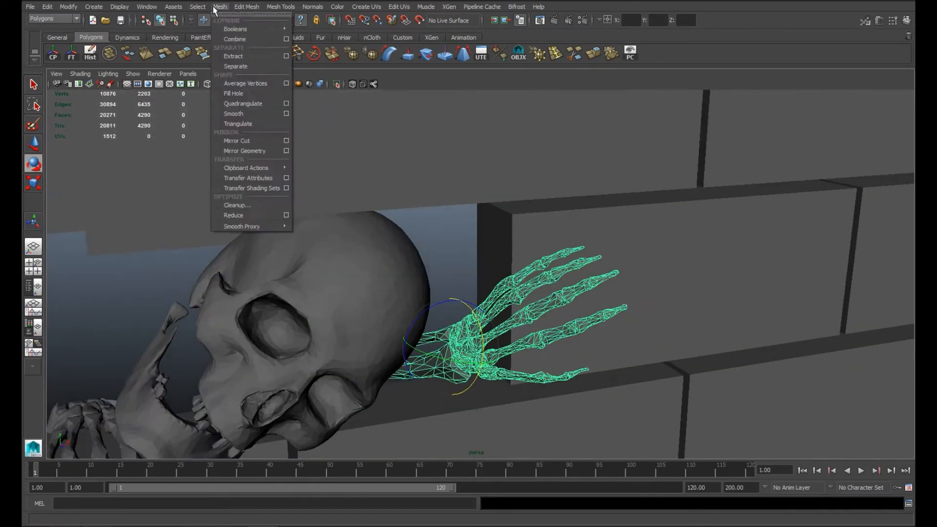
{"action": "left_click", "coordinate": [235, 66]}
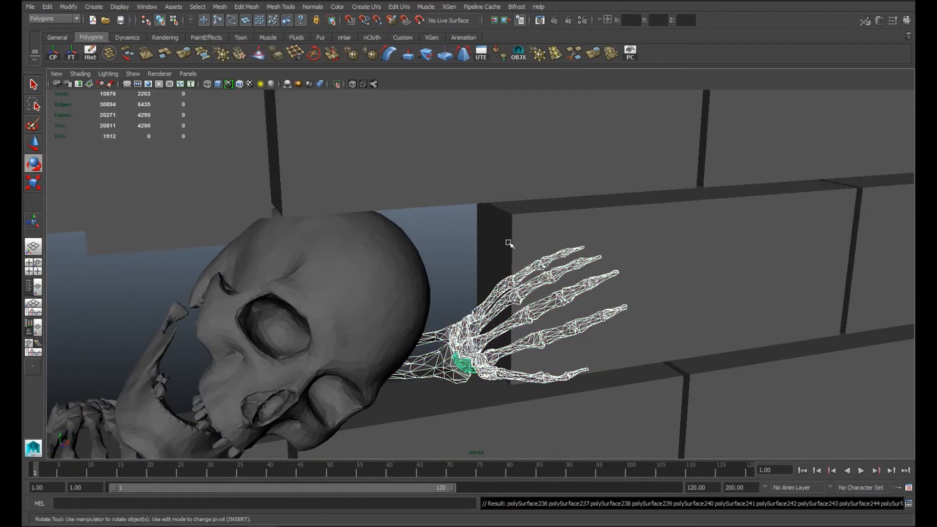
{"action": "scroll", "coordinate": [413, 280], "scroll_direction": "up", "scroll_amount": 5}
{"action": "left_click", "coordinate": [412, 280]}
{"action": "left_click", "coordinate": [505, 254], "text": "shift"}
{"action": "key", "text": "ctrl+g"}
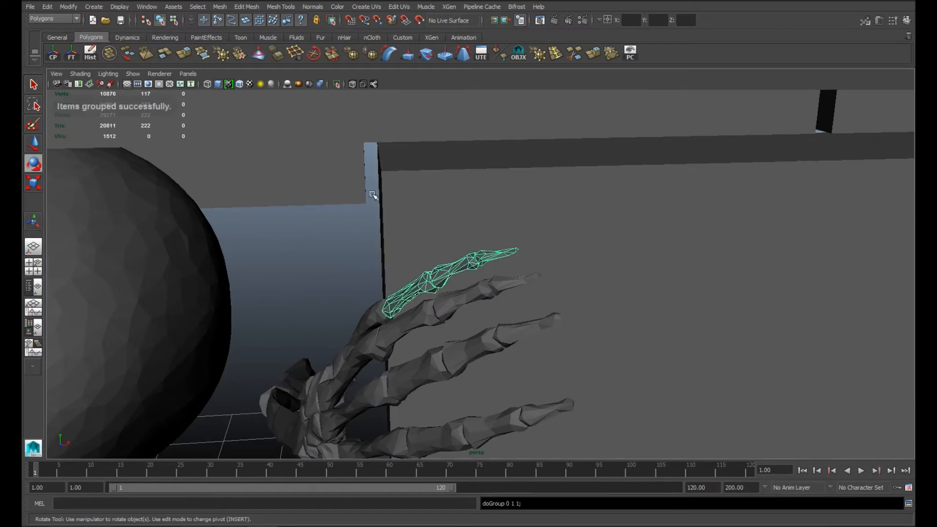
Step: Set the uppermost finger group's pivot at its knuckle and rotate the finger toward the brick face
{"action": "middle_click_drag", "start_coordinate": [395, 301], "coordinate": [388, 312]}
{"action": "left_click_drag", "start_coordinate": [391, 314], "coordinate": [444, 324], "text": "alt"}
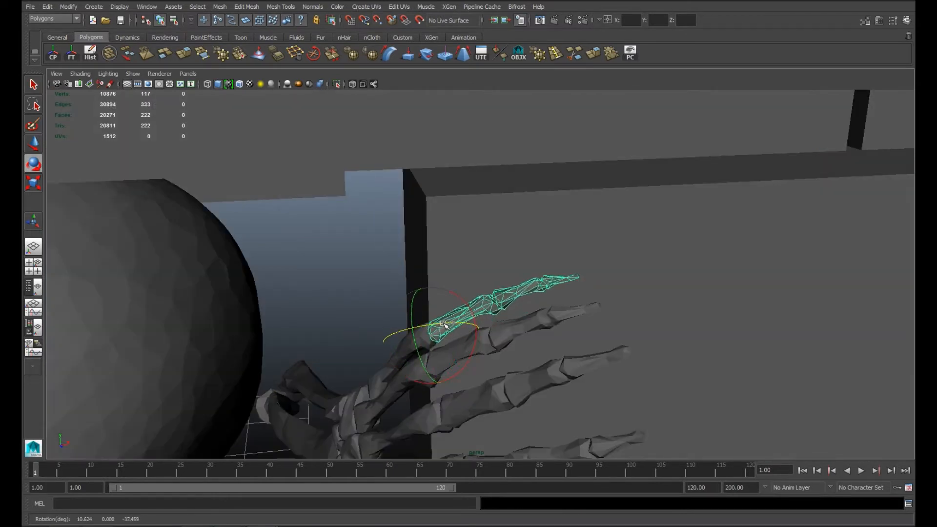
{"action": "left_click", "coordinate": [331, 268]}
{"action": "left_click_drag", "start_coordinate": [331, 267], "coordinate": [432, 279], "text": "alt"}
Step: Group the second finger's bones and place the group's pivot at its knuckle
{"action": "left_click", "coordinate": [382, 282]}
{"action": "left_click", "coordinate": [430, 259], "text": "shift"}
{"action": "left_click", "coordinate": [475, 245], "text": "shift"}
{"action": "key", "text": "ctrl+g"}
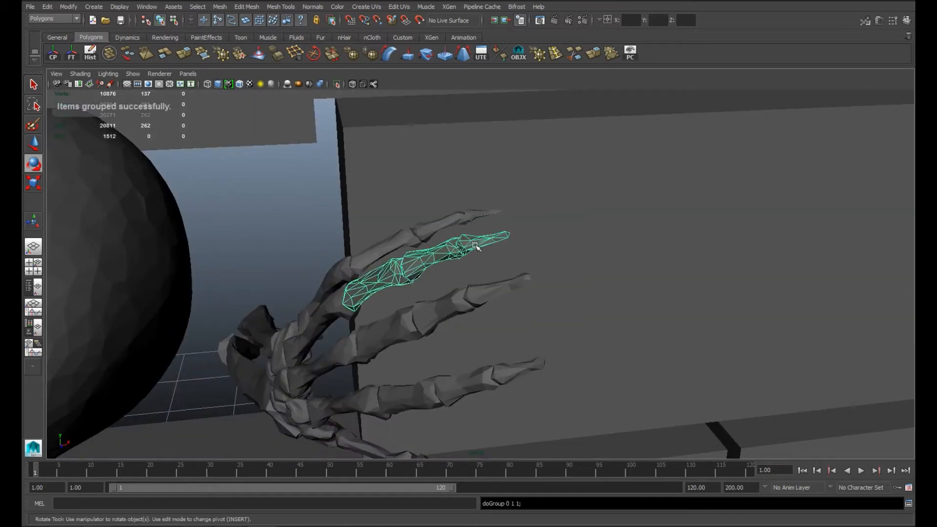
{"action": "left_click_drag", "start_coordinate": [377, 312], "coordinate": [464, 295], "text": "alt"}
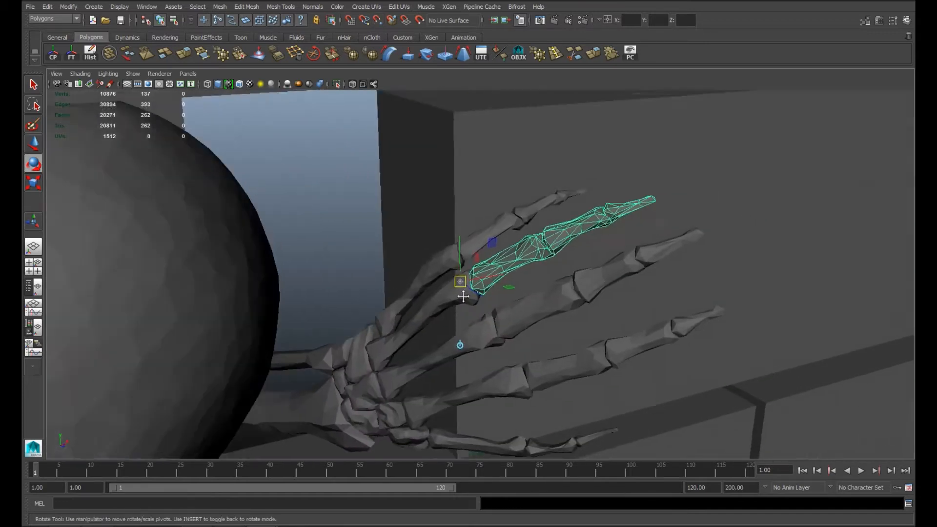
{"action": "scroll", "coordinate": [464, 294], "scroll_direction": "up", "scroll_amount": 6}
{"action": "middle_click_drag", "start_coordinate": [463, 295], "coordinate": [619, 324], "text": "alt"}
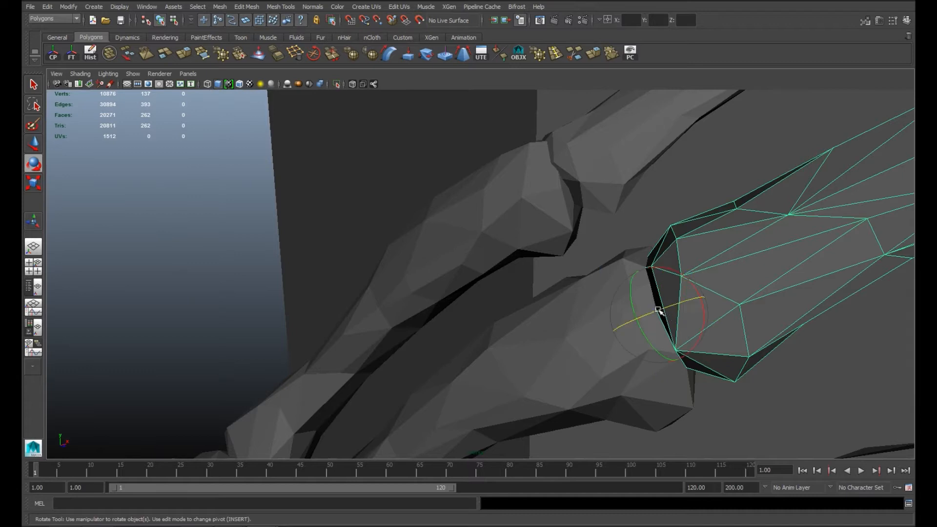
Step: Rotate the second finger toward the brick face and move it back against its knuckle
{"action": "scroll", "coordinate": [618, 320], "scroll_direction": "down", "scroll_amount": 6}
{"action": "left_click_drag", "start_coordinate": [576, 302], "coordinate": [523, 326]}
{"action": "key", "text": "w"}
{"action": "key", "text": "e"}
{"action": "left_click_drag", "start_coordinate": [163, 337], "coordinate": [273, 344]}
{"action": "key", "text": "w"}
{"action": "left_click_drag", "start_coordinate": [433, 302], "coordinate": [418, 304]}
{"action": "left_click_drag", "start_coordinate": [383, 332], "coordinate": [380, 327]}
{"action": "left_click_drag", "start_coordinate": [367, 257], "coordinate": [364, 264]}
{"action": "left_click_drag", "start_coordinate": [435, 318], "coordinate": [484, 320], "text": "alt"}
{"action": "key", "text": "e"}
{"action": "left_click_drag", "start_coordinate": [387, 339], "coordinate": [393, 336]}
{"action": "left_click_drag", "start_coordinate": [398, 337], "coordinate": [420, 356], "text": "alt"}
Step: Group the third finger's bones, set the group's pivot at its knuckle and rotate the finger toward the brick face
{"action": "left_click", "coordinate": [430, 261]}
{"action": "left_click", "coordinate": [529, 219], "text": "shift"}
{"action": "left_click", "coordinate": [571, 191], "text": "shift"}
{"action": "left_click", "coordinate": [560, 218], "text": "shift"}
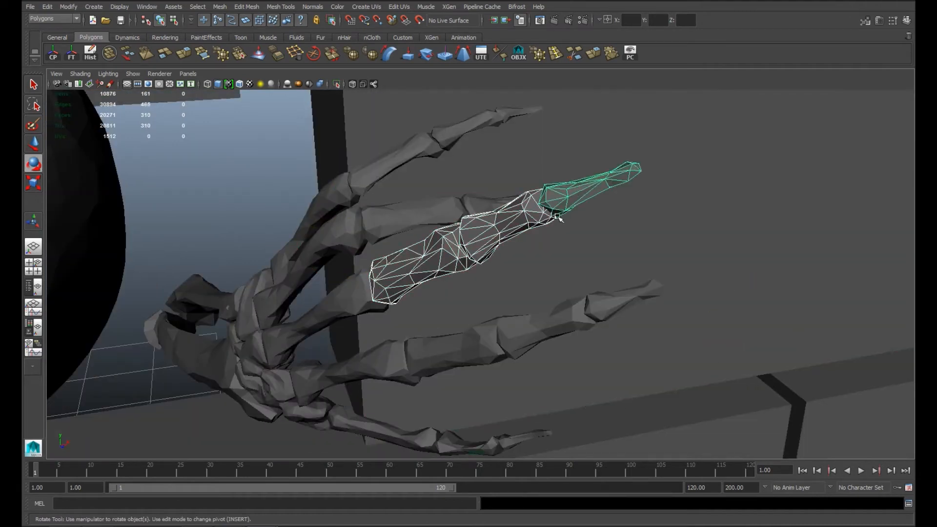
{"action": "key", "text": "ctrl+g"}
{"action": "left_click_drag", "start_coordinate": [409, 281], "coordinate": [467, 271], "text": "alt"}
{"action": "key", "text": "d"}
{"action": "middle_click_drag", "start_coordinate": [494, 263], "coordinate": [482, 264]}
{"action": "left_click_drag", "start_coordinate": [515, 266], "coordinate": [527, 243]}
{"action": "left_click_drag", "start_coordinate": [506, 249], "coordinate": [444, 236]}
{"action": "right_click_drag", "start_coordinate": [483, 256], "coordinate": [556, 273], "text": "alt"}
Step: Group the fourth finger's bones and snap the group's pivot to its knuckle
{"action": "left_click", "coordinate": [551, 237]}
{"action": "left_click", "coordinate": [616, 212], "text": "shift"}
{"action": "left_click", "coordinate": [685, 176], "text": "shift"}
{"action": "key", "text": "ctrl+g"}
{"action": "key", "text": "Insert"}
{"action": "key", "text": "v"}
{"action": "middle_click_drag", "start_coordinate": [517, 255], "coordinate": [504, 266]}
{"action": "right_click_drag", "start_coordinate": [504, 285], "coordinate": [580, 302], "text": "alt"}
{"action": "left_click_drag", "start_coordinate": [580, 303], "coordinate": [497, 297], "text": "alt"}
{"action": "key", "text": "Insert"}
Step: Bend the fourth finger down from its knuckle and seat its base against the joint
{"action": "key", "text": "w"}
{"action": "mouse_move", "coordinate": [369, 175]}
{"action": "left_mouse_down"}
{"action": "mouse_move", "coordinate": [396, 175]}
{"action": "mouse_move", "coordinate": [383, 178]}
{"action": "left_mouse_up"}
{"action": "left_click_drag", "start_coordinate": [379, 204], "coordinate": [404, 225], "text": "alt"}
{"action": "left_click_drag", "start_coordinate": [682, 444], "coordinate": [680, 446]}
{"action": "left_click_drag", "start_coordinate": [672, 413], "coordinate": [602, 398]}
{"action": "left_click_drag", "start_coordinate": [313, 231], "coordinate": [313, 239]}
{"action": "left_click_drag", "start_coordinate": [352, 284], "coordinate": [349, 285]}
{"action": "left_click_drag", "start_coordinate": [430, 287], "coordinate": [410, 324], "text": "alt"}
{"action": "middle_click_drag", "start_coordinate": [409, 324], "coordinate": [402, 427], "text": "alt"}
Step: Group the fourth finger's two outer bones and place the group's pivot at their inner joint
{"action": "left_click", "coordinate": [460, 239]}
{"action": "left_click", "coordinate": [498, 287], "text": "shift"}
{"action": "key", "text": "ctrl+g"}
{"action": "key", "text": "Insert"}
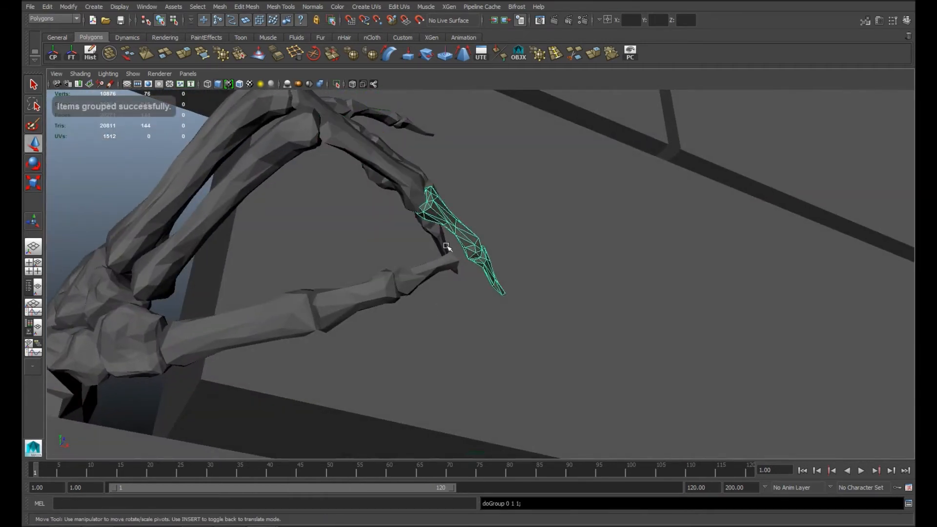
{"action": "middle_click_drag", "start_coordinate": [434, 198], "coordinate": [423, 201]}
{"action": "key", "text": "ctrl+z"}
{"action": "key", "text": "Insert"}
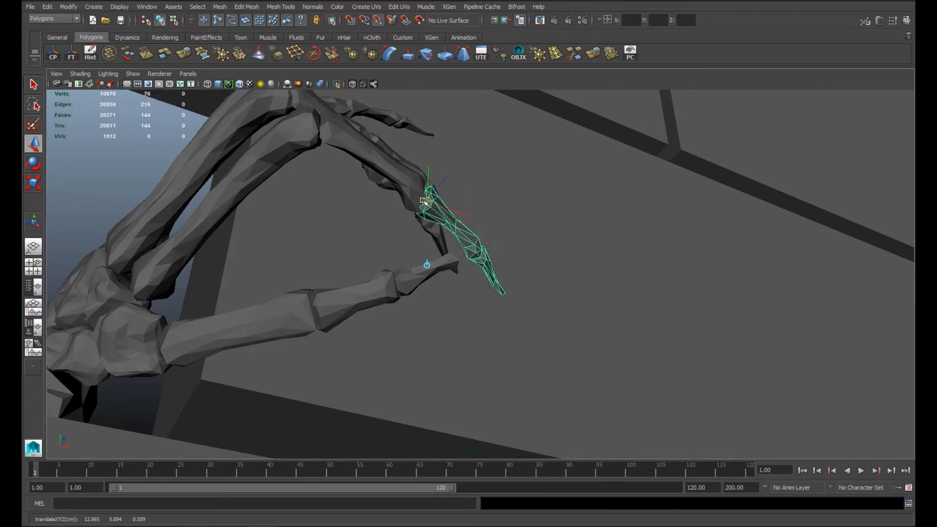
Step: Rotate the fourth finger's two outer bones inward to curl the finger
{"action": "key", "text": "e"}
{"action": "left_click_drag", "start_coordinate": [435, 225], "coordinate": [297, 355], "text": "alt"}
{"action": "left_click_drag", "start_coordinate": [294, 349], "coordinate": [271, 365], "text": "alt"}
{"action": "middle_click_drag", "start_coordinate": [271, 365], "coordinate": [403, 161], "text": "alt"}
{"action": "left_click_drag", "start_coordinate": [304, 388], "coordinate": [395, 278]}
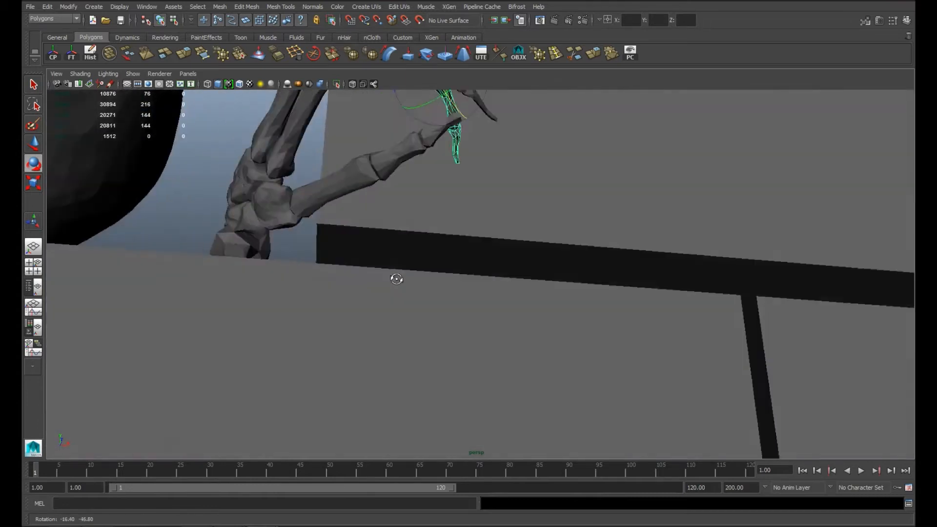
{"action": "middle_click_drag", "start_coordinate": [395, 279], "coordinate": [418, 405], "text": "alt"}
{"action": "mouse_move", "coordinate": [495, 165]}
{"action": "left_mouse_down"}
{"action": "mouse_move", "coordinate": [504, 174]}
{"action": "mouse_move", "coordinate": [496, 169]}
{"action": "left_mouse_up"}
Step: Set the fingertip bone's pivot at its joint and rotate the bone further inward
{"action": "left_click", "coordinate": [475, 286]}
{"action": "key", "text": "Insert"}
{"action": "left_click_drag", "start_coordinate": [445, 295], "coordinate": [386, 293], "text": "alt"}
{"action": "key", "text": "Insert"}
{"action": "left_click_drag", "start_coordinate": [367, 163], "coordinate": [376, 171]}
{"action": "left_click_drag", "start_coordinate": [376, 175], "coordinate": [344, 213], "text": "alt"}
Step: Select the whole finger's parent group and refine its bend at the knuckle
{"action": "left_click", "coordinate": [395, 150]}
{"action": "key", "text": "Up"}
{"action": "mouse_move", "coordinate": [398, 101]}
{"action": "left_mouse_down"}
{"action": "mouse_move", "coordinate": [403, 120]}
{"action": "mouse_move", "coordinate": [409, 115]}
{"action": "left_mouse_up"}
{"action": "left_click_drag", "start_coordinate": [409, 115], "coordinate": [383, 166], "text": "alt"}
{"action": "middle_click_drag", "start_coordinate": [383, 166], "coordinate": [423, 230], "text": "alt"}
{"action": "left_click_drag", "start_coordinate": [423, 230], "coordinate": [474, 317], "text": "alt"}
Step: Group the lowest finger's outer bones, set the pivot at their base joint and adjust the group against it
{"action": "left_click", "coordinate": [602, 326]}
{"action": "key", "text": "ctrl+g"}
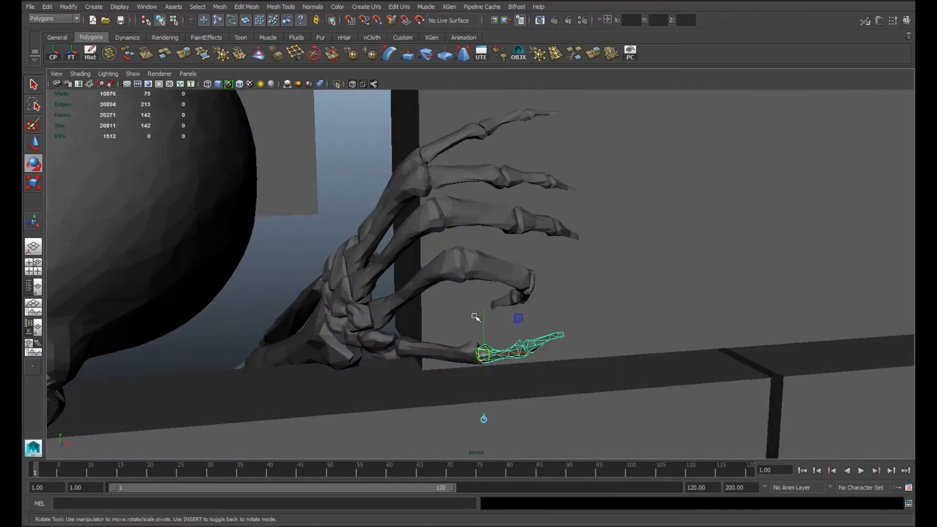
{"action": "mouse_move", "coordinate": [507, 380]}
{"action": "left_mouse_down"}
{"action": "mouse_move", "coordinate": [487, 393]}
{"action": "mouse_move", "coordinate": [444, 334]}
{"action": "mouse_move", "coordinate": [481, 340]}
{"action": "mouse_move", "coordinate": [496, 379]}
{"action": "left_mouse_up"}
{"action": "key", "text": "w"}
{"action": "left_click_drag", "start_coordinate": [533, 359], "coordinate": [544, 375]}
{"action": "left_click", "coordinate": [384, 186]}
Step: Delete one unneeded brick from the wall
{"action": "scroll", "coordinate": [384, 186], "scroll_direction": "down", "scroll_amount": 10}
{"action": "left_click_drag", "start_coordinate": [459, 322], "coordinate": [575, 384], "text": "alt"}
{"action": "scroll", "coordinate": [477, 320], "scroll_direction": "down", "scroll_amount": 5}
{"action": "left_click", "coordinate": [433, 301]}
{"action": "left_click_drag", "start_coordinate": [492, 335], "coordinate": [387, 314], "text": "alt"}
{"action": "key", "text": "Delete"}
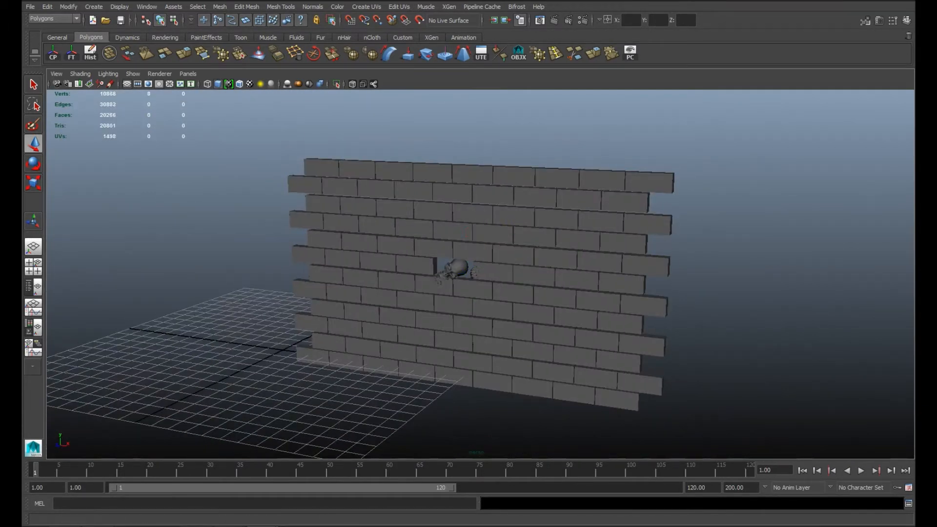
Step: Create a polygon plane and stand it upright with Rotate X set to 90
{"action": "left_click", "coordinate": [93, 6]}
{"action": "mouse_move", "coordinate": [127, 31]}
{"action": "left_click", "coordinate": [246, 81]}
{"action": "key", "text": "e"}
{"action": "left_click_drag", "start_coordinate": [264, 319], "coordinate": [271, 396]}
{"action": "key", "text": "ctrl+a"}
{"action": "key", "text": "ctrl+a"}
{"action": "left_click", "coordinate": [877, 141]}
{"action": "type", "text": "90"}
{"action": "key", "text": "Return"}
Step: Set the plane's width and height subdivisions to 1 and scale it uniformly to about 12.627
{"action": "left_click", "coordinate": [806, 226]}
{"action": "left_click_drag", "start_coordinate": [878, 252], "coordinate": [881, 263]}
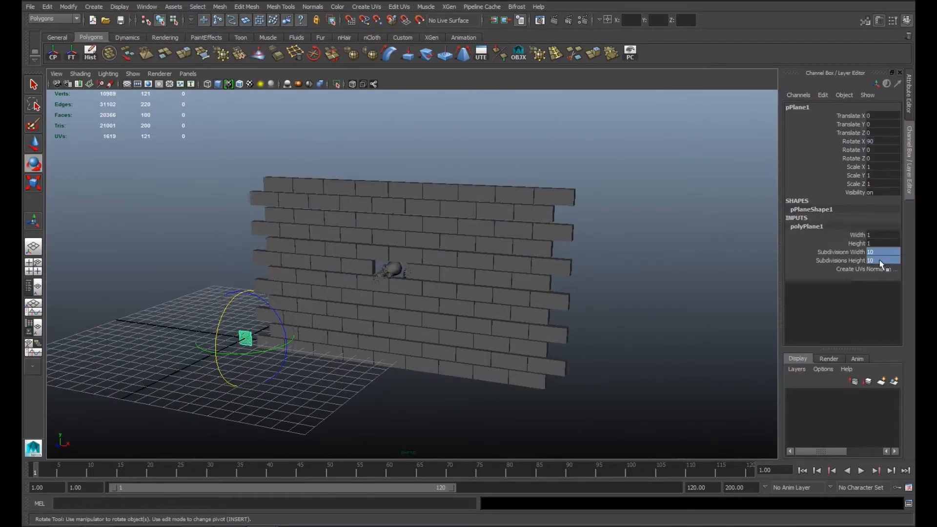
{"action": "key", "text": "r"}
{"action": "left_click_drag", "start_coordinate": [244, 338], "coordinate": [359, 324]}
Step: Centre the plane on the wall at about X 11.447, Y 5.501 and scale it to about 20.389 in X and 12.062 in Z
{"action": "key", "text": "space"}
{"action": "key", "text": "space"}
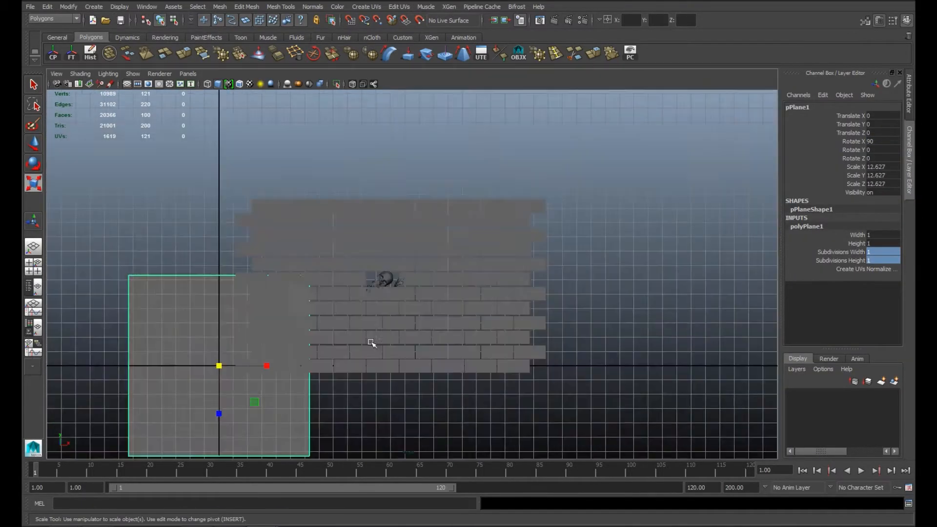
{"action": "middle_click_drag", "start_coordinate": [372, 341], "coordinate": [493, 313], "text": "alt"}
{"action": "key", "text": "w"}
{"action": "left_click_drag", "start_coordinate": [383, 337], "coordinate": [547, 335]}
{"action": "left_click_drag", "start_coordinate": [503, 289], "coordinate": [503, 210]}
{"action": "key", "text": "r"}
{"action": "left_click_drag", "start_coordinate": [503, 311], "coordinate": [504, 305]}
{"action": "key", "text": "w"}
{"action": "left_click_drag", "start_coordinate": [503, 215], "coordinate": [503, 209]}
{"action": "key", "text": "r"}
{"action": "left_click_drag", "start_coordinate": [550, 257], "coordinate": [580, 257]}
Step: Move the plane in depth to about Z 0.238 so it sits within the bricks as mortar
{"action": "key", "text": "space"}
{"action": "key", "text": "space"}
{"action": "left_click_drag", "start_coordinate": [435, 305], "coordinate": [439, 280], "text": "alt"}
{"action": "key", "text": "w"}
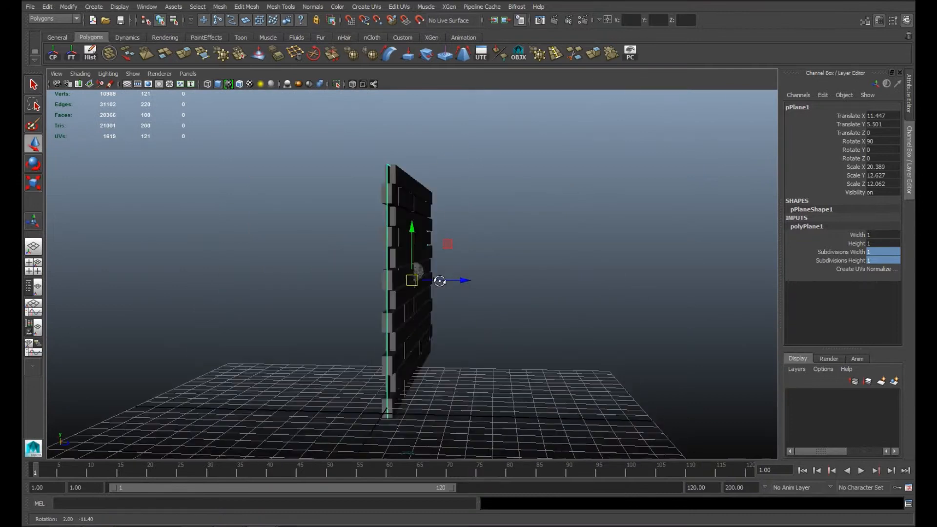
{"action": "right_click_drag", "start_coordinate": [439, 280], "coordinate": [466, 320], "text": "alt"}
{"action": "left_click_drag", "start_coordinate": [467, 320], "coordinate": [389, 355]}
{"action": "scroll", "coordinate": [492, 297], "scroll_direction": "down", "scroll_amount": 8}
{"action": "type", "text": "1000"}
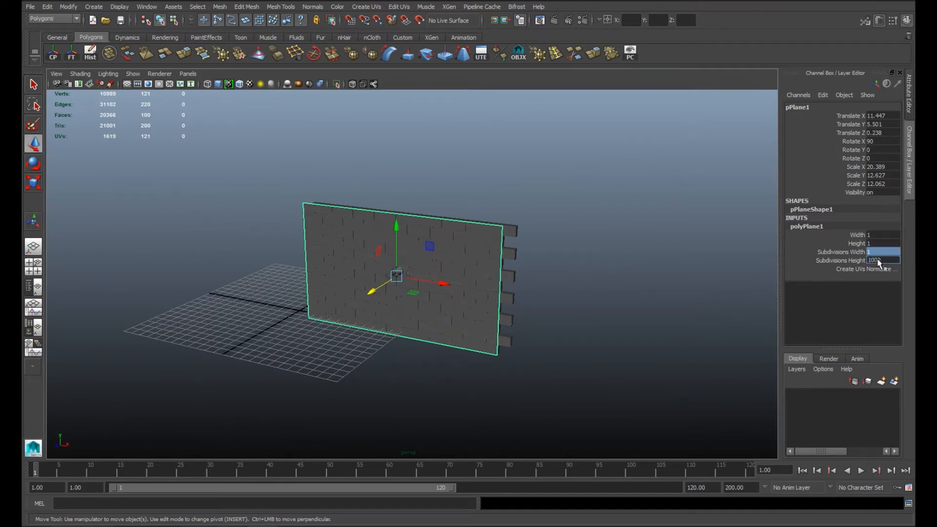
{"action": "key", "text": "Return"}
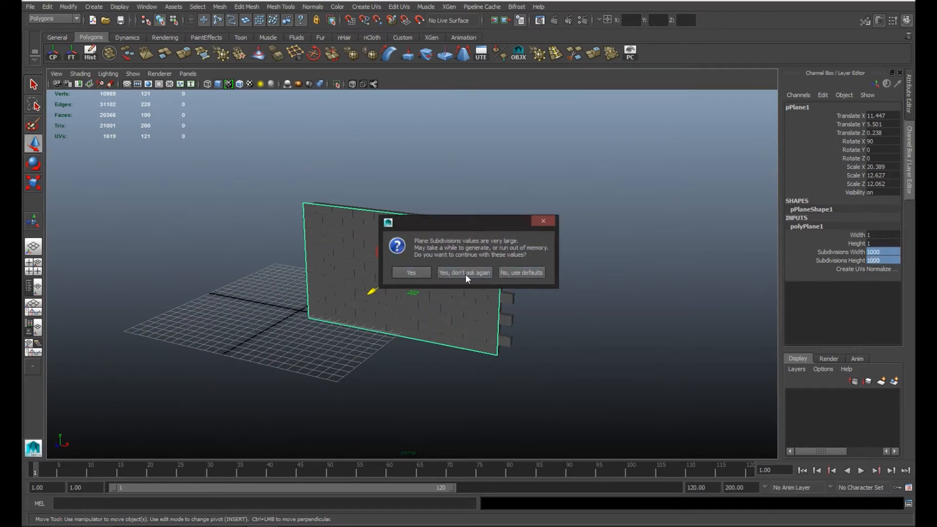
{"action": "left_click", "coordinate": [521, 271]}
Step: Set the plane's width and height subdivisions to 100
{"action": "left_click", "coordinate": [884, 252]}
{"action": "type", "text": "100"}
{"action": "key", "text": "Return"}
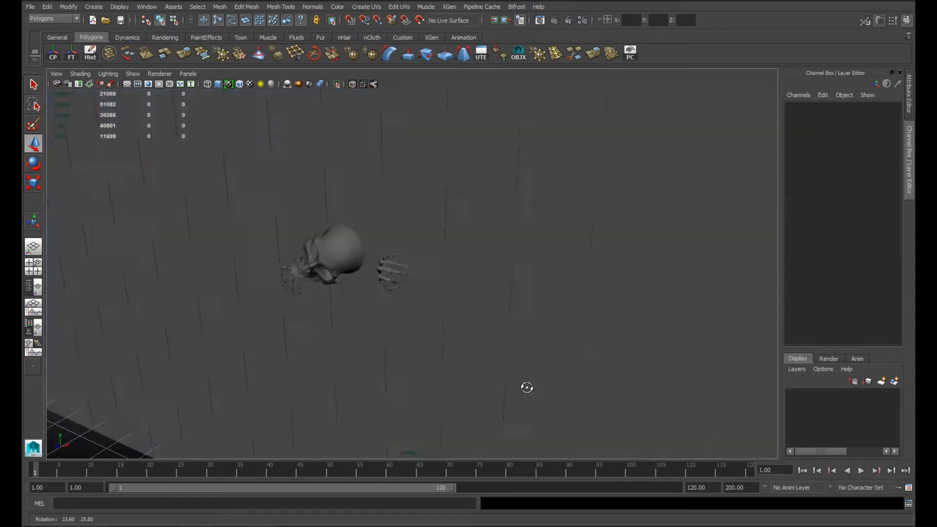
Step: Select the wall, plane and skeleton meshes and freeze their transformations
{"action": "left_click_drag", "start_coordinate": [524, 385], "coordinate": [323, 223], "text": "alt"}
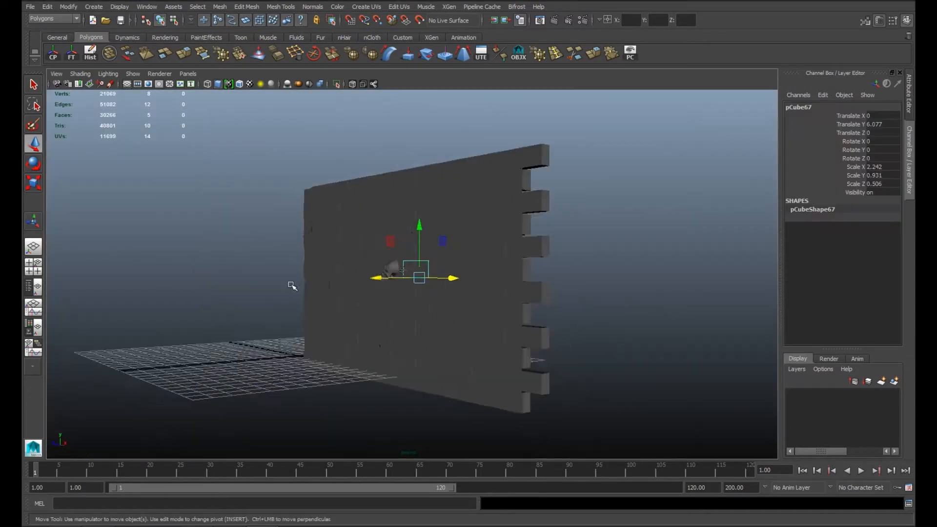
{"action": "mouse_move", "coordinate": [293, 287]}
{"action": "left_mouse_down", "text": "alt"}
{"action": "mouse_move", "coordinate": [379, 322]}
{"action": "mouse_move", "coordinate": [324, 162]}
{"action": "mouse_move", "coordinate": [282, 282]}
{"action": "left_mouse_up", "text": "alt"}
{"action": "right_click_drag", "start_coordinate": [282, 282], "coordinate": [393, 189], "text": "alt"}
{"action": "left_click_drag", "start_coordinate": [393, 189], "coordinate": [711, 464]}
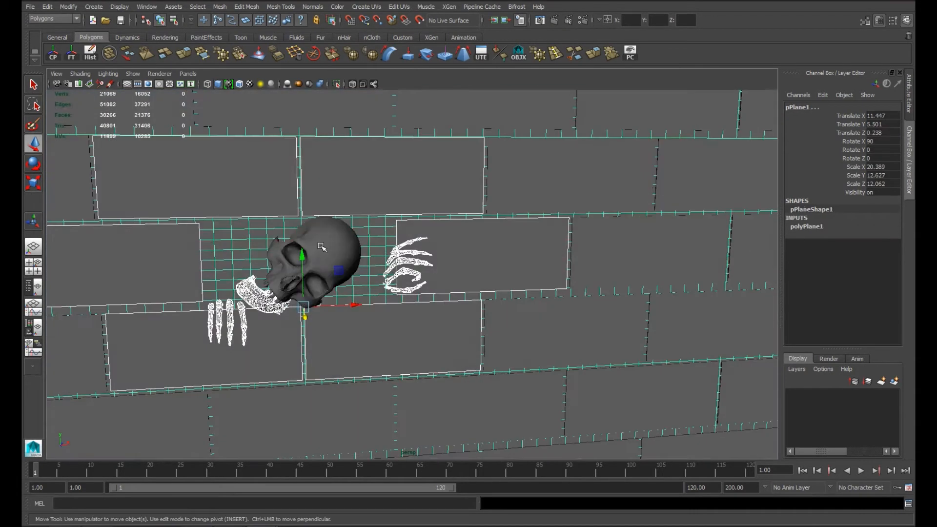
{"action": "left_click", "coordinate": [367, 247]}
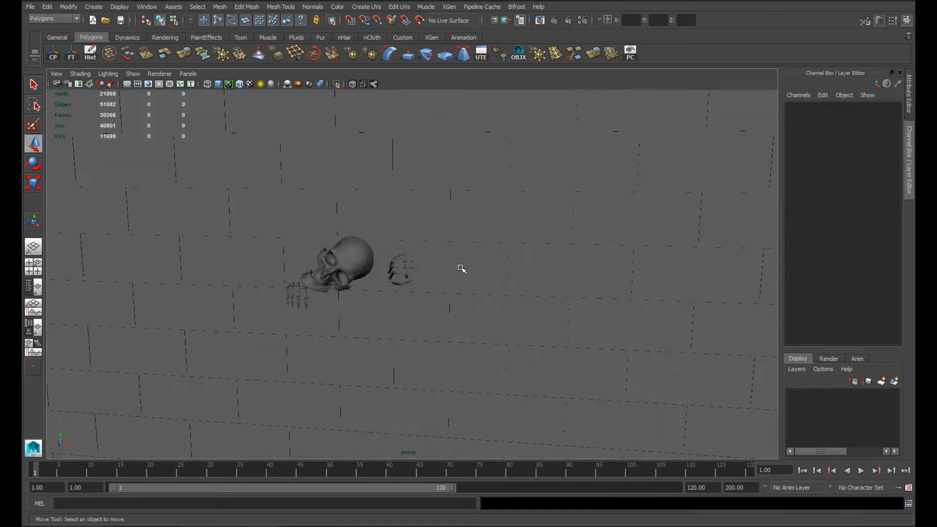
{"action": "left_click", "coordinate": [460, 268]}
{"action": "left_click_drag", "start_coordinate": [460, 268], "coordinate": [167, 142], "text": "alt"}
{"action": "left_click", "coordinate": [395, 267]}
{"action": "left_click", "coordinate": [71, 52]}
Step: Separate the skeleton parts from the bricks in the selection, then combine the bones into one mesh and the bricks into another
{"action": "left_click_drag", "start_coordinate": [371, 359], "coordinate": [317, 366], "text": "alt"}
{"action": "left_click_drag", "start_coordinate": [228, 201], "coordinate": [475, 399]}
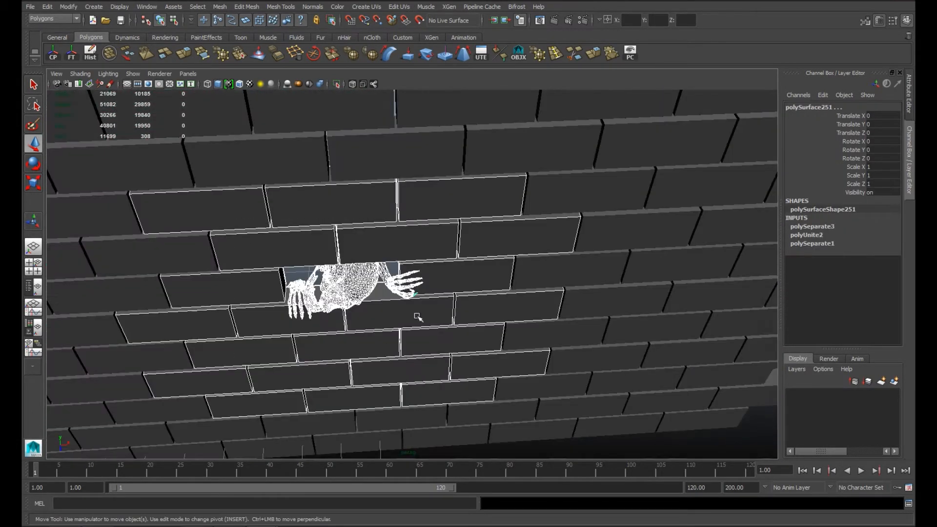
{"action": "left_click_drag", "start_coordinate": [454, 173], "coordinate": [581, 401], "text": "ctrl"}
{"action": "left_click_drag", "start_coordinate": [129, 160], "coordinate": [220, 442], "text": "ctrl"}
{"action": "left_click_drag", "start_coordinate": [240, 332], "coordinate": [241, 334], "text": "ctrl"}
{"action": "left_click_drag", "start_coordinate": [338, 338], "coordinate": [373, 320], "text": "alt"}
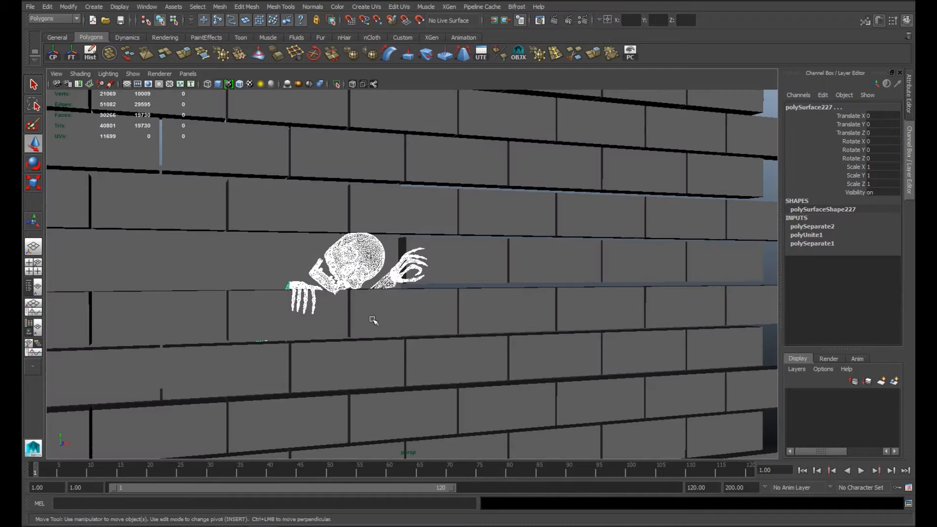
{"action": "left_click", "coordinate": [197, 7]}
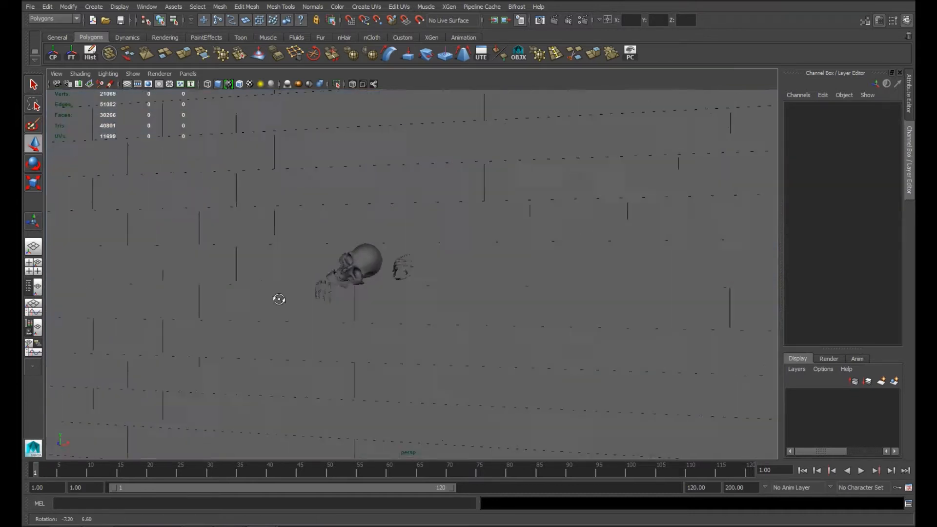
Step: Return the mortar plane to its place against the brick wall at Translate Z 0
{"action": "right_click_drag", "start_coordinate": [274, 297], "coordinate": [499, 267], "text": "alt"}
{"action": "left_click_drag", "start_coordinate": [450, 302], "coordinate": [453, 281], "text": "alt"}
{"action": "right_click_drag", "start_coordinate": [454, 280], "coordinate": [397, 278], "text": "alt"}
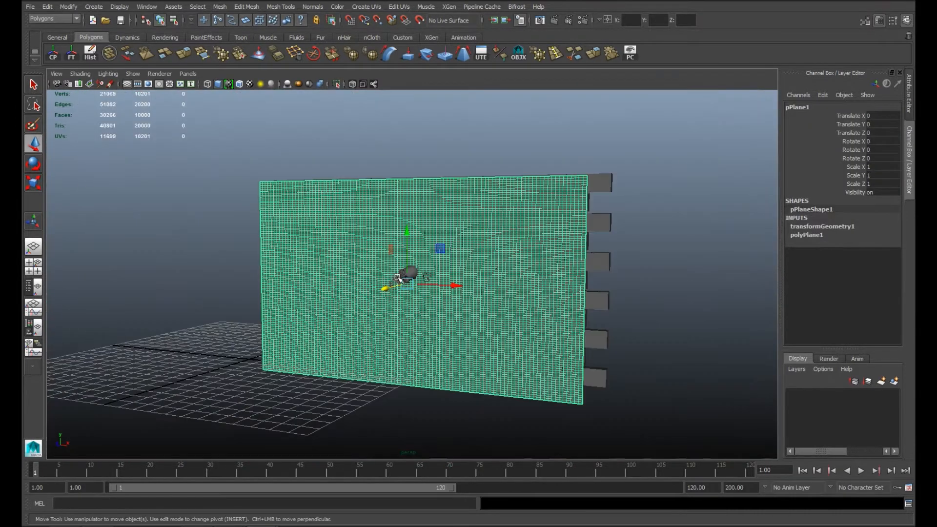
Step: Start an OBJ export of the selected plane and create a folder named wall on the Desktop
{"action": "left_click", "coordinate": [29, 7]}
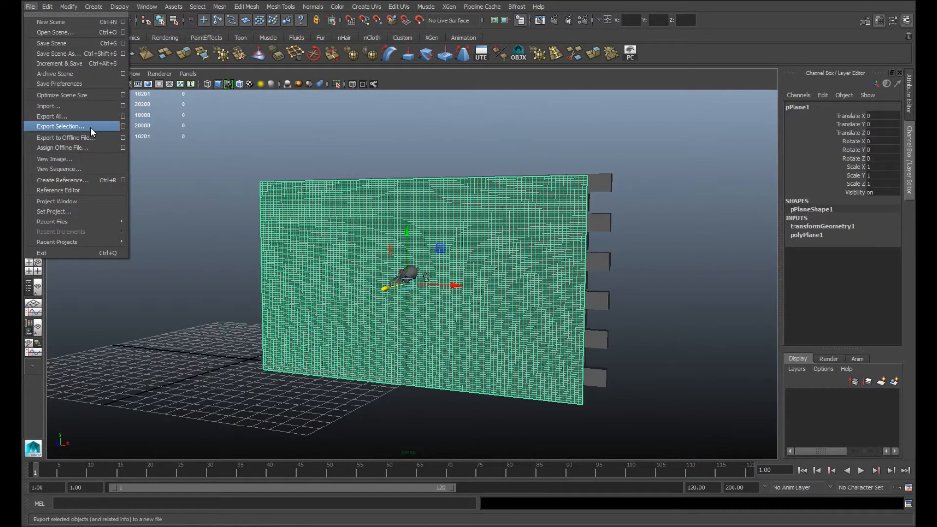
{"action": "left_click", "coordinate": [91, 128]}
{"action": "left_click", "coordinate": [300, 115]}
{"action": "left_click", "coordinate": [742, 84]}
{"action": "type", "text": "wall"}
{"action": "key", "text": "Return"}
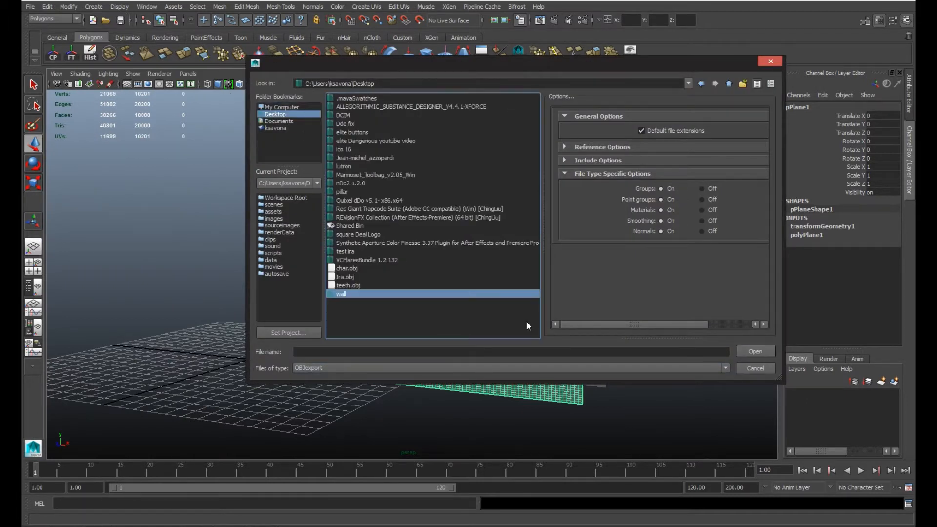
Step: Export the plane into the wall folder as mortar
{"action": "key", "text": "Return"}
{"action": "type", "text": "wall"}
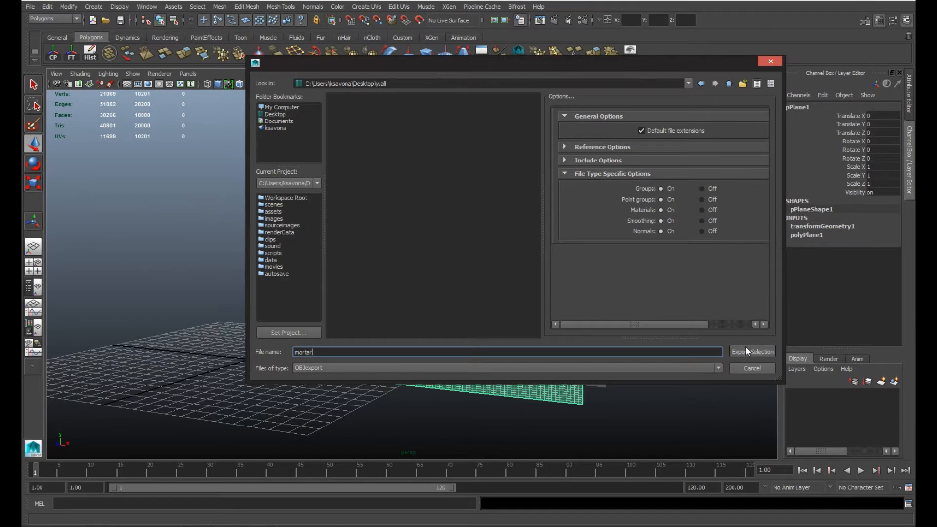
{"action": "left_click", "coordinate": [746, 351]}
Step: Export the combined brick mesh into the wall folder as bricks
{"action": "left_click", "coordinate": [601, 219]}
{"action": "left_click", "coordinate": [518, 53]}
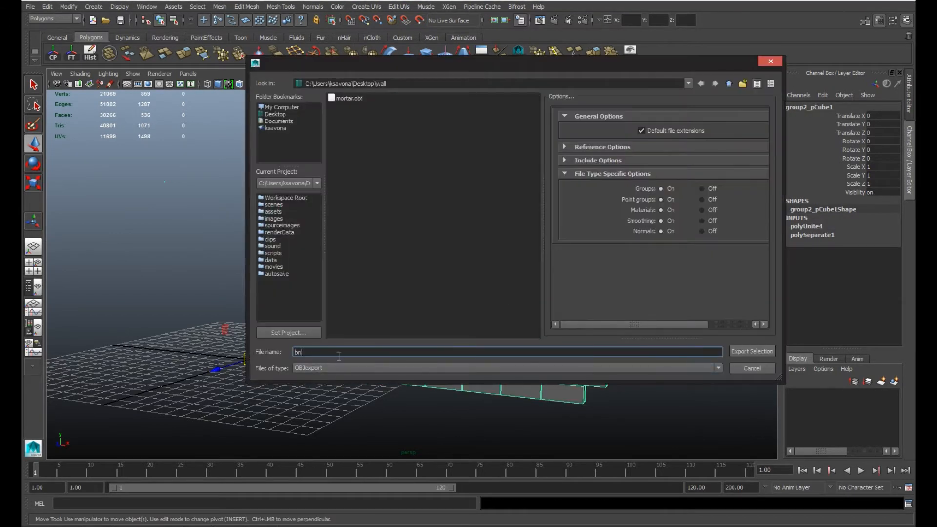
{"action": "left_click", "coordinate": [768, 352]}
Step: Export the combined skeleton mesh into the wall folder as billy
{"action": "left_click", "coordinate": [408, 272]}
{"action": "type", "text": "g"}
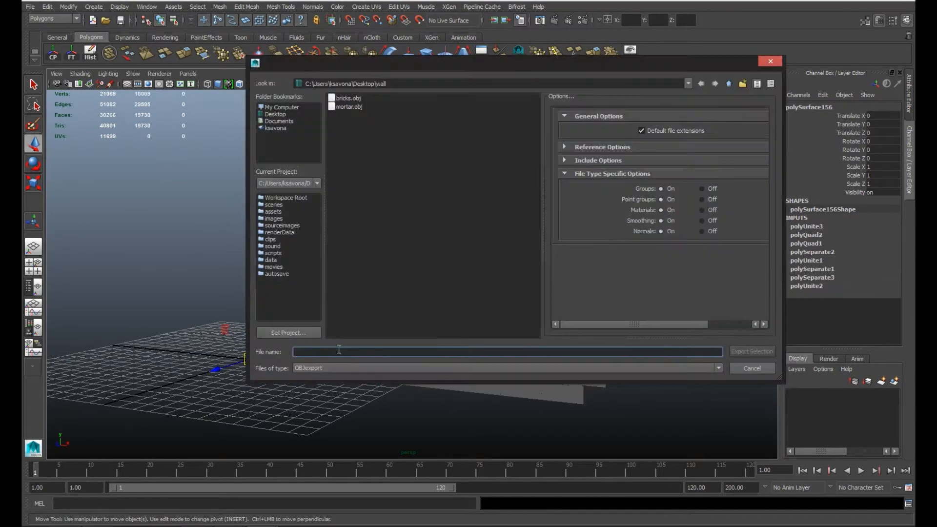
{"action": "type", "text": "billy"}
{"action": "key", "text": "Return"}
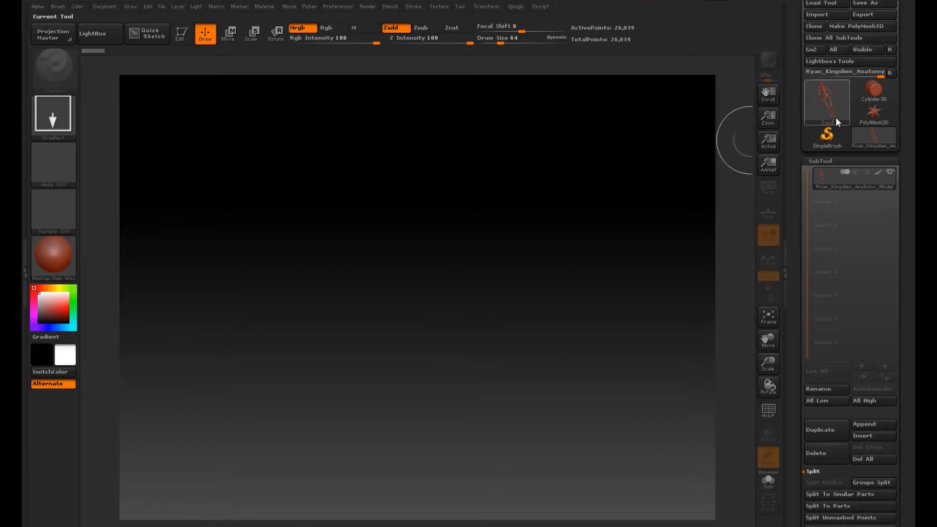
Step: Switch to ZBrush and import the bricks OBJ from the Desktop's wall folder into a PolyMesh3D tool
{"action": "left_click", "coordinate": [873, 112]}
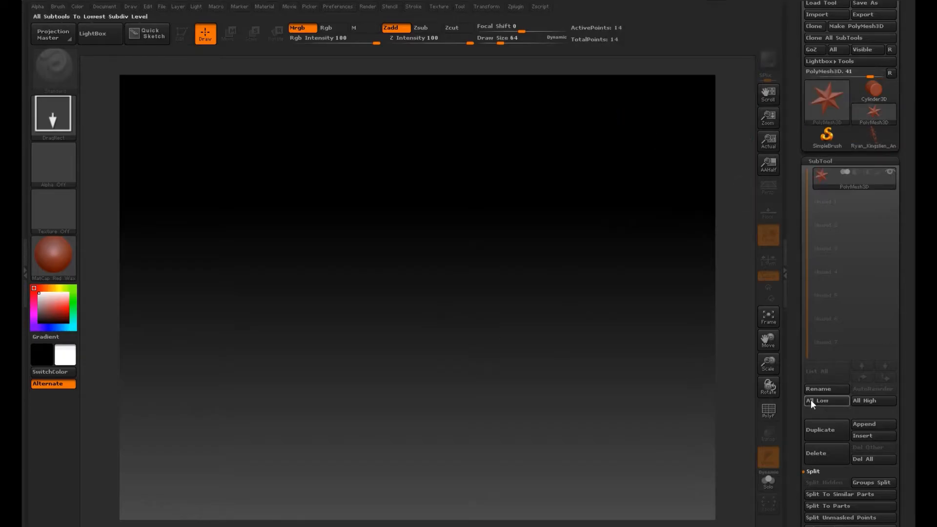
{"action": "left_click", "coordinate": [826, 14]}
{"action": "left_click", "coordinate": [64, 63]}
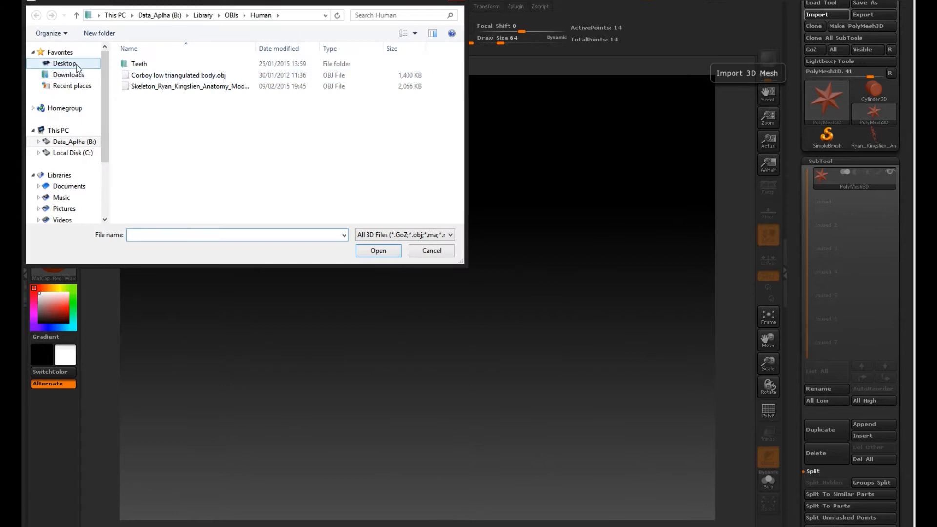
{"action": "left_click_drag", "start_coordinate": [462, 65], "coordinate": [461, 163]}
{"action": "double_click", "coordinate": [139, 146]}
{"action": "left_click", "coordinate": [150, 77]}
{"action": "left_click", "coordinate": [383, 249]}
Step: Import the mortar and billy OBJs from the wall folder, each into its own PolyMesh3D tool
{"action": "left_click", "coordinate": [873, 112]}
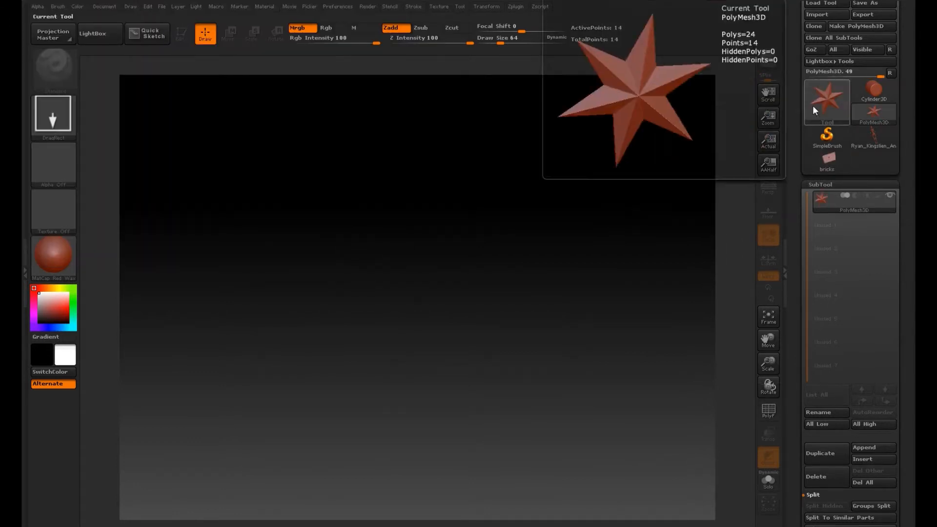
{"action": "left_click", "coordinate": [825, 15]}
{"action": "left_click", "coordinate": [146, 86]}
{"action": "left_click", "coordinate": [376, 251]}
{"action": "left_click", "coordinate": [826, 15]}
{"action": "left_click", "coordinate": [142, 64]}
{"action": "left_click", "coordinate": [378, 251]}
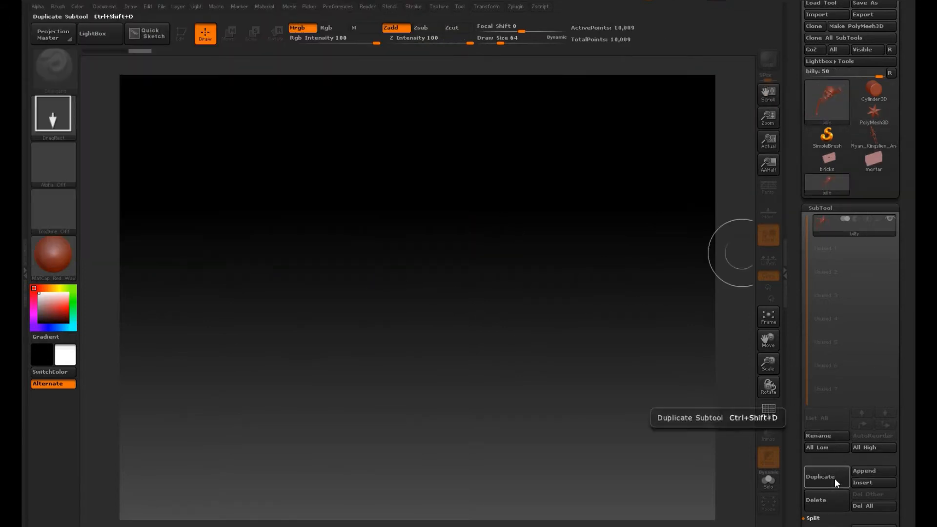
Step: Append bricks and mortar as subtools of billy, then draw the model on the canvas in Edit mode
{"action": "left_click", "coordinate": [863, 471]}
{"action": "left_click", "coordinate": [535, 314]}
{"action": "left_click", "coordinate": [863, 471]}
{"action": "left_click", "coordinate": [629, 314]}
{"action": "left_click_drag", "start_coordinate": [404, 255], "coordinate": [415, 327]}
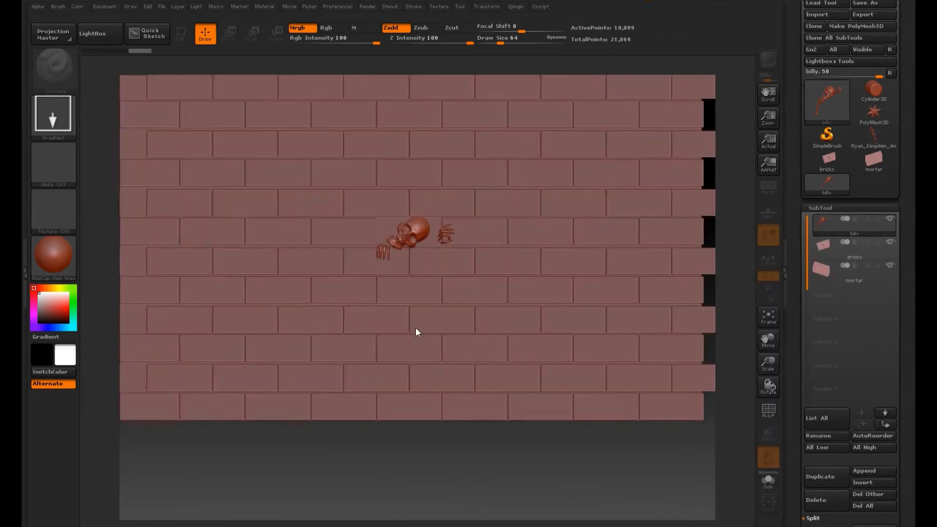
{"action": "key", "text": "t"}
Step: Subdivide the bricks subtool to level 8 with Smt switched off, checking its mesh density in the polyframe display
{"action": "left_click", "coordinate": [850, 253]}
{"action": "scroll", "coordinate": [903, 195], "scroll_direction": "down", "scroll_amount": 5}
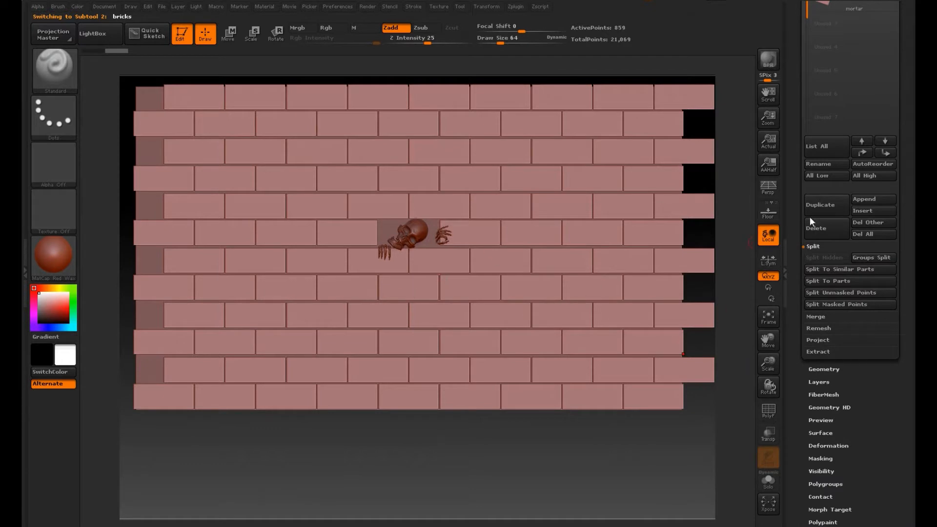
{"action": "left_click", "coordinate": [830, 369]}
{"action": "left_click", "coordinate": [824, 289]}
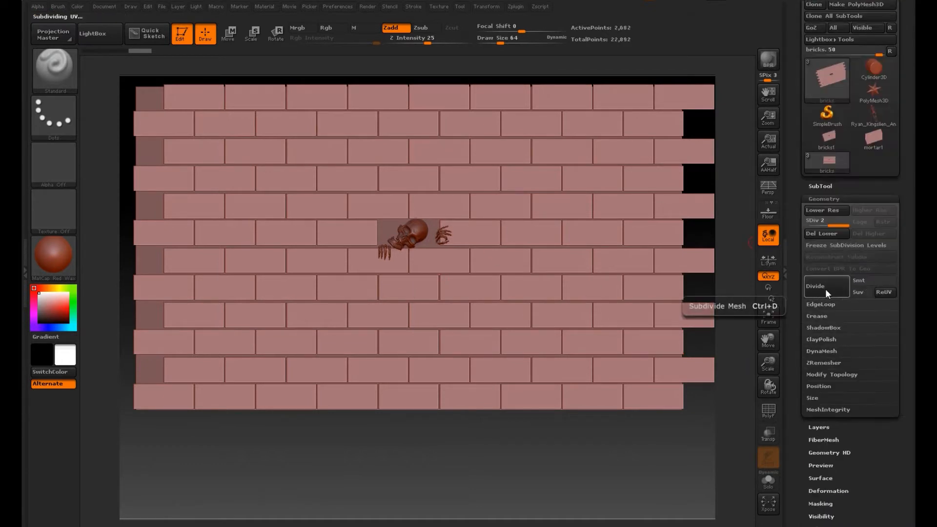
{"action": "left_click", "coordinate": [776, 413]}
{"action": "left_click", "coordinate": [825, 290]}
{"action": "left_click", "coordinate": [826, 290]}
{"action": "left_click", "coordinate": [826, 290]}
{"action": "left_click", "coordinate": [826, 290]}
{"action": "left_click", "coordinate": [771, 413]}
{"action": "left_click", "coordinate": [771, 414]}
{"action": "left_click", "coordinate": [830, 291]}
{"action": "left_click", "coordinate": [831, 292]}
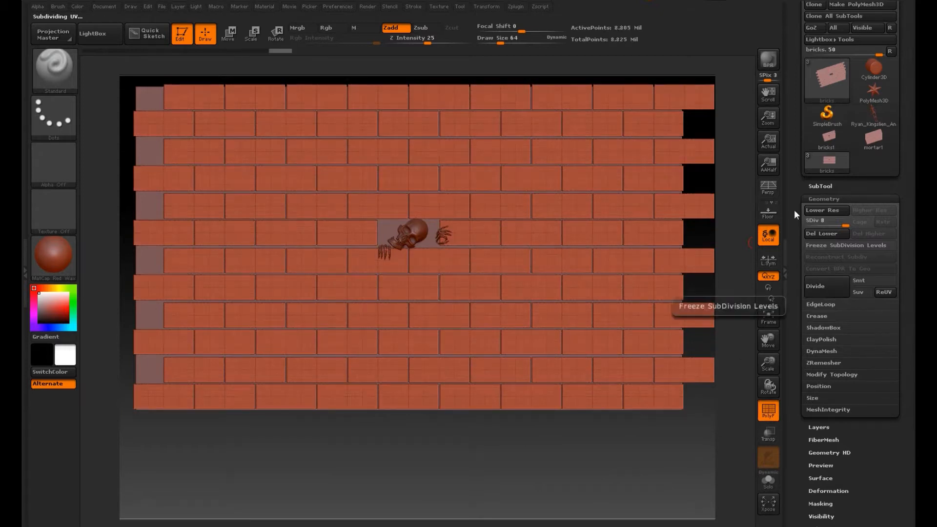
{"action": "left_click", "coordinate": [770, 411]}
{"action": "left_click", "coordinate": [769, 411]}
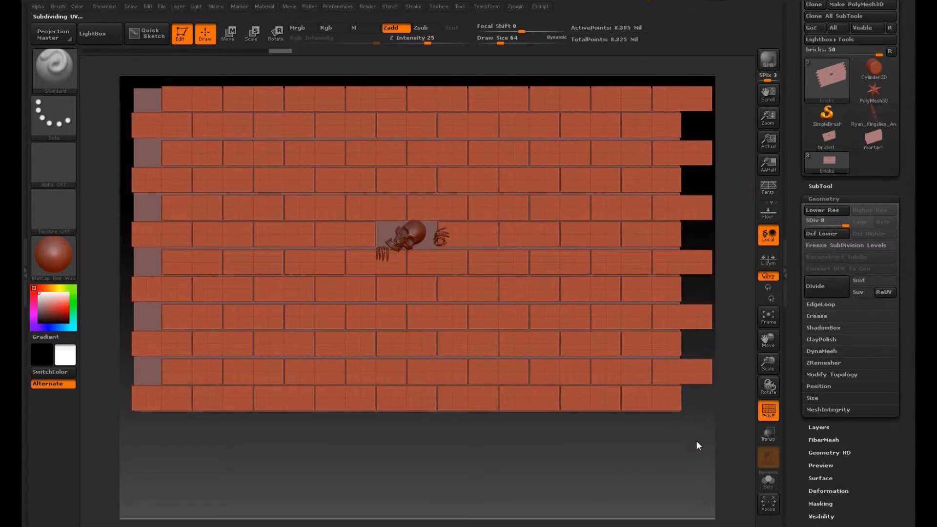
{"action": "left_click", "coordinate": [774, 414]}
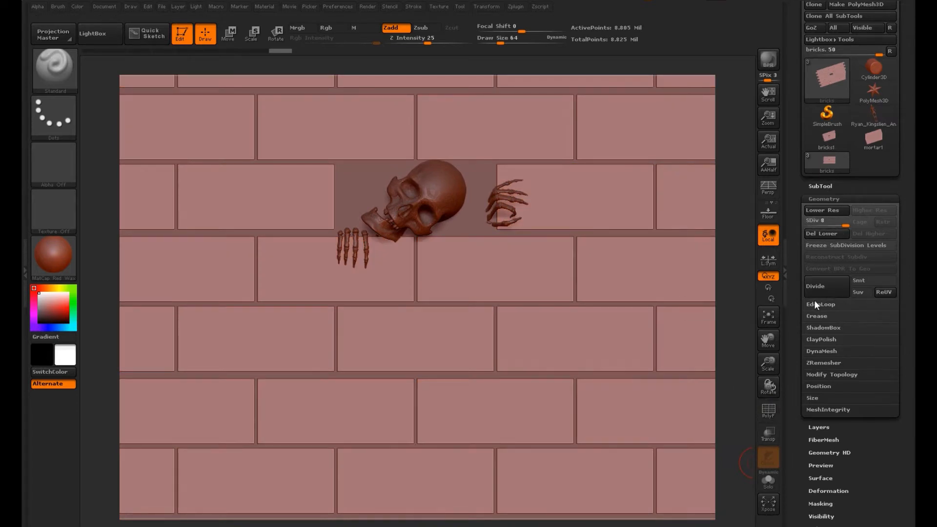
Step: Subdivide the mortar subtool to level 6 with Smt switched off, checking the polyframe
{"action": "left_click", "coordinate": [830, 186]}
{"action": "left_click", "coordinate": [859, 171]}
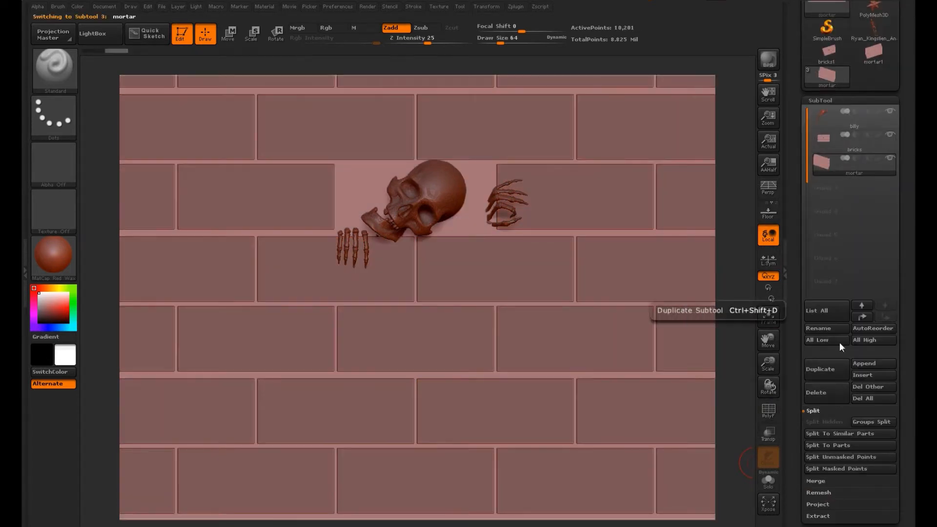
{"action": "left_click", "coordinate": [837, 401]}
{"action": "left_click_drag", "start_coordinate": [851, 138], "coordinate": [851, 165]}
{"action": "left_click", "coordinate": [862, 147]}
{"action": "left_click", "coordinate": [831, 154]}
{"action": "left_click", "coordinate": [831, 154]}
{"action": "left_click", "coordinate": [830, 154]}
{"action": "left_click", "coordinate": [773, 414]}
{"action": "left_click", "coordinate": [830, 156]}
{"action": "left_click", "coordinate": [830, 157]}
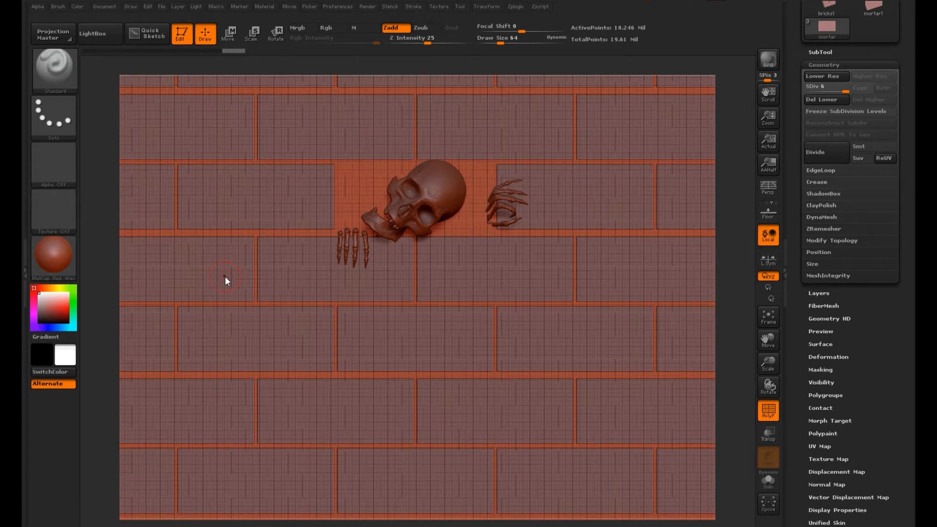
{"action": "left_click", "coordinate": [769, 415]}
Step: Subdivide the billy subtool to level 5 with Smt left on
{"action": "scroll", "coordinate": [885, 353], "scroll_direction": "up", "scroll_amount": 5}
{"action": "left_click_drag", "start_coordinate": [883, 389], "coordinate": [883, 444]}
{"action": "left_click", "coordinate": [832, 212]}
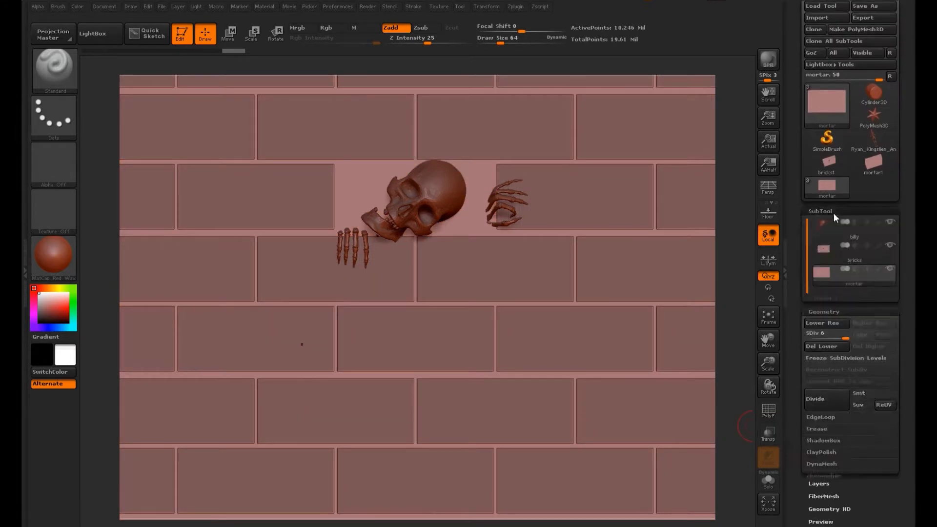
{"action": "left_click", "coordinate": [841, 179]}
{"action": "left_click_drag", "start_coordinate": [859, 504], "coordinate": [853, 184]}
{"action": "left_click", "coordinate": [832, 218]}
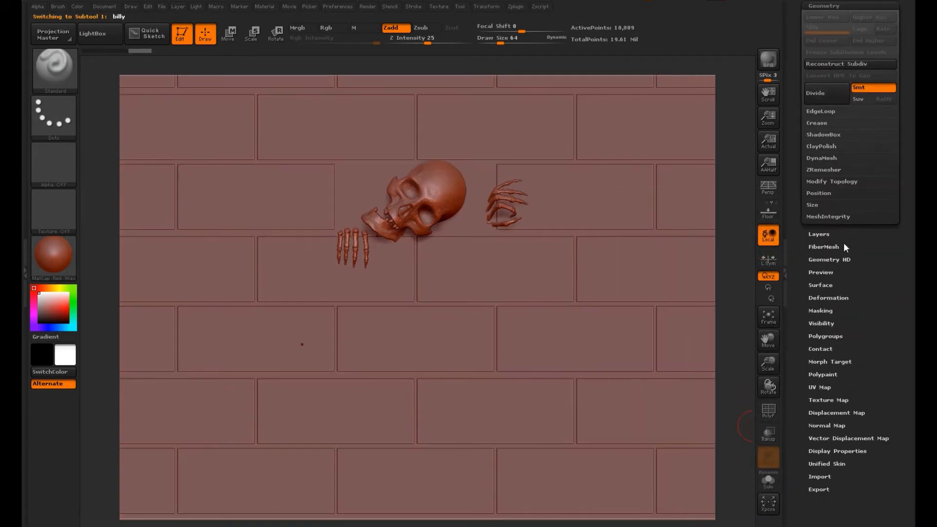
{"action": "left_click", "coordinate": [828, 95]}
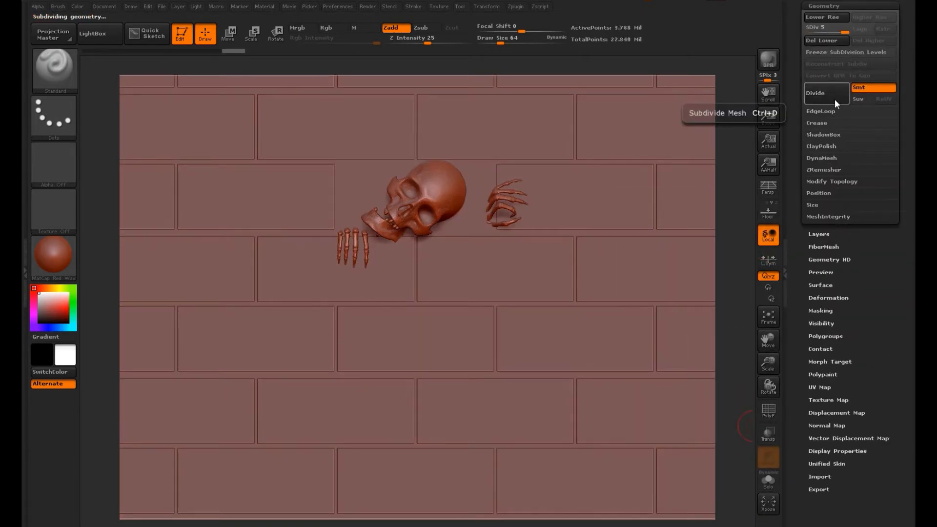
Step: Select the Move Topological brush for the bricks subtool and lower the bricks to subdivision level 5
{"action": "left_click_drag", "start_coordinate": [882, 146], "coordinate": [883, 379]}
{"action": "left_click", "coordinate": [829, 228]}
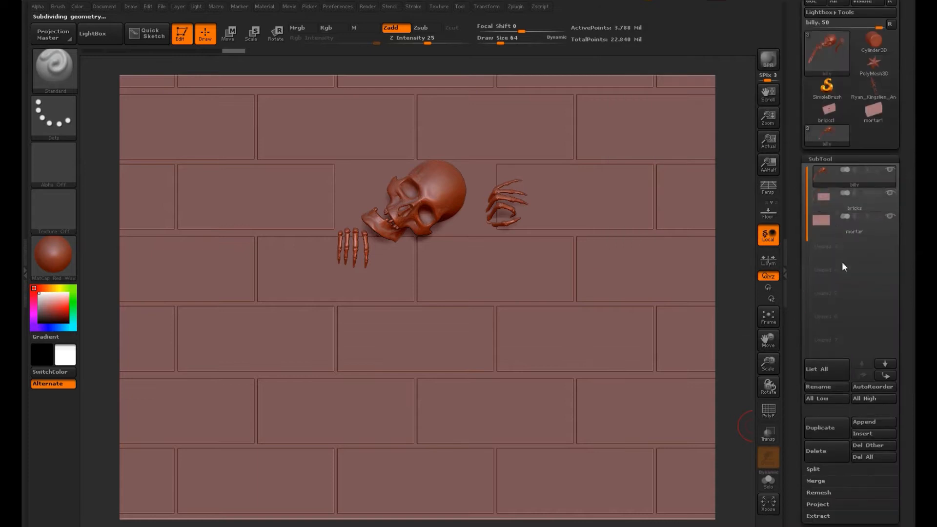
{"action": "left_click", "coordinate": [841, 202]}
{"action": "left_click", "coordinate": [59, 70]}
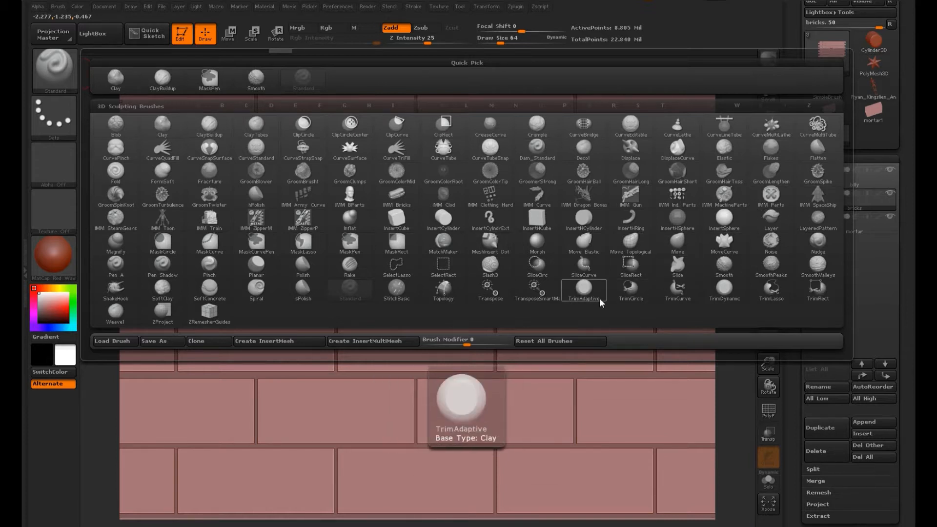
{"action": "key", "text": "m"}
{"action": "key", "text": "t"}
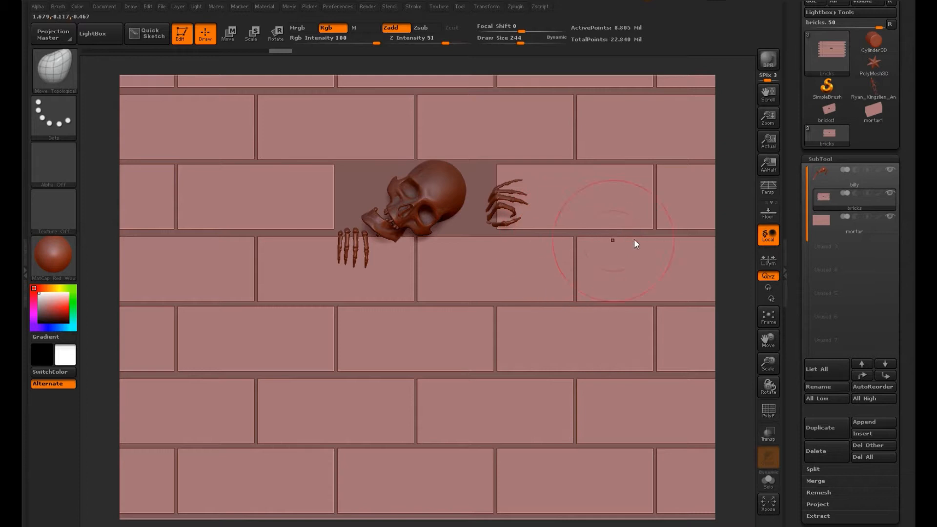
{"action": "left_click_drag", "start_coordinate": [911, 318], "coordinate": [911, 190]}
{"action": "left_click", "coordinate": [831, 405]}
{"action": "left_click", "coordinate": [831, 74]}
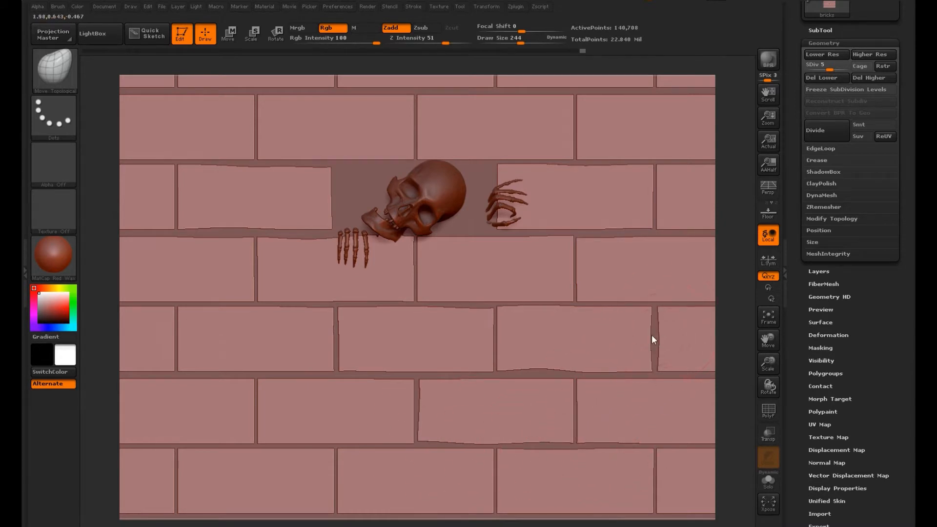
Step: Push and pull the brick edges across the whole wall with Move Topological so the bricks and gaps look irregular
{"action": "left_click_drag", "start_coordinate": [743, 352], "coordinate": [736, 285], "text": "alt"}
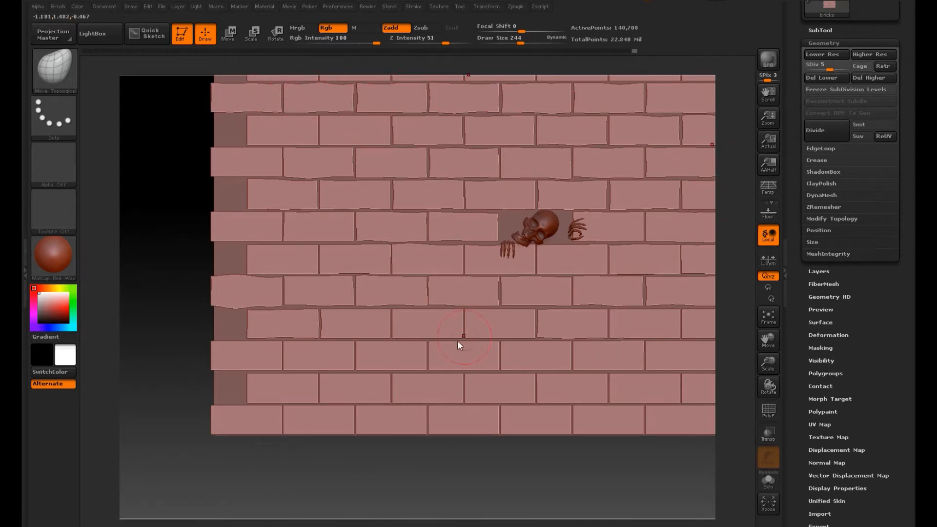
{"action": "mouse_move", "coordinate": [308, 350]}
{"action": "left_mouse_down"}
{"action": "mouse_move", "coordinate": [323, 355]}
{"action": "mouse_move", "coordinate": [313, 391]}
{"action": "left_mouse_up"}
{"action": "left_click_drag", "start_coordinate": [309, 400], "coordinate": [296, 399]}
{"action": "left_click_drag", "start_coordinate": [277, 359], "coordinate": [283, 363]}
{"action": "left_click_drag", "start_coordinate": [326, 359], "coordinate": [346, 356]}
{"action": "left_click_drag", "start_coordinate": [411, 365], "coordinate": [415, 360]}
{"action": "left_click_drag", "start_coordinate": [445, 359], "coordinate": [492, 355]}
{"action": "left_click_drag", "start_coordinate": [518, 366], "coordinate": [551, 363]}
{"action": "mouse_move", "coordinate": [609, 365]}
{"action": "left_mouse_down"}
{"action": "mouse_move", "coordinate": [626, 353]}
{"action": "mouse_move", "coordinate": [669, 358]}
{"action": "mouse_move", "coordinate": [701, 339]}
{"action": "left_mouse_up"}
{"action": "left_click_drag", "start_coordinate": [684, 386], "coordinate": [688, 387]}
{"action": "left_click_drag", "start_coordinate": [675, 386], "coordinate": [638, 376]}
{"action": "left_click_drag", "start_coordinate": [581, 379], "coordinate": [533, 388]}
{"action": "left_click_drag", "start_coordinate": [605, 388], "coordinate": [619, 388]}
{"action": "left_click_drag", "start_coordinate": [458, 382], "coordinate": [453, 383]}
{"action": "left_click_drag", "start_coordinate": [388, 400], "coordinate": [415, 400]}
{"action": "mouse_move", "coordinate": [318, 400]}
{"action": "left_mouse_down"}
{"action": "mouse_move", "coordinate": [338, 393]}
{"action": "mouse_move", "coordinate": [344, 420]}
{"action": "left_mouse_up"}
{"action": "left_click_drag", "start_coordinate": [282, 414], "coordinate": [278, 414]}
{"action": "left_click_drag", "start_coordinate": [433, 410], "coordinate": [430, 421]}
{"action": "left_click_drag", "start_coordinate": [501, 419], "coordinate": [513, 419]}
{"action": "left_click_drag", "start_coordinate": [569, 409], "coordinate": [577, 418]}
{"action": "left_click_drag", "start_coordinate": [641, 418], "coordinate": [637, 421]}
{"action": "left_click_drag", "start_coordinate": [710, 418], "coordinate": [699, 418]}
{"action": "left_click_drag", "start_coordinate": [736, 239], "coordinate": [667, 356], "text": "alt"}
{"action": "left_click_drag", "start_coordinate": [315, 210], "coordinate": [337, 207]}
{"action": "left_click_drag", "start_coordinate": [255, 210], "coordinate": [246, 210]}
{"action": "left_click_drag", "start_coordinate": [423, 218], "coordinate": [422, 220]}
{"action": "left_click_drag", "start_coordinate": [458, 221], "coordinate": [519, 220]}
{"action": "left_click_drag", "start_coordinate": [555, 211], "coordinate": [552, 210]}
{"action": "left_click_drag", "start_coordinate": [469, 220], "coordinate": [485, 206]}
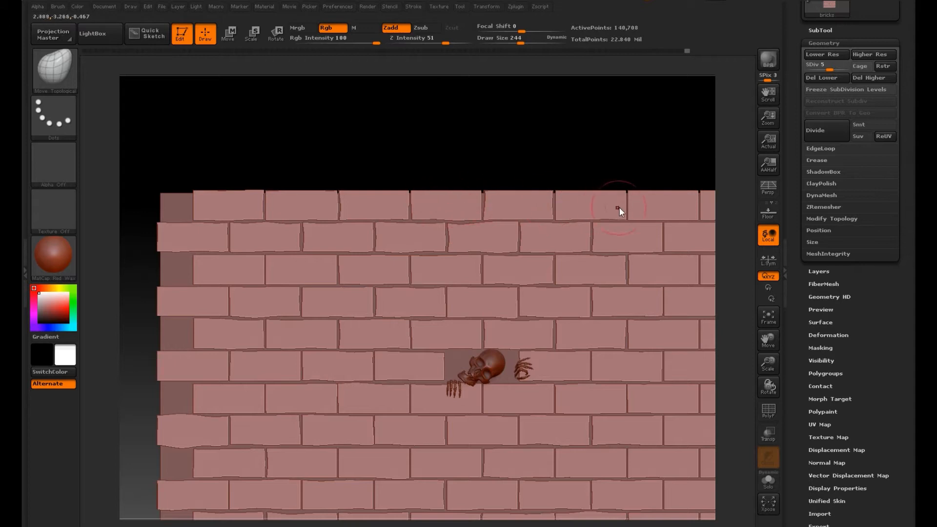
{"action": "left_click_drag", "start_coordinate": [664, 175], "coordinate": [448, 145], "text": "alt"}
{"action": "left_click_drag", "start_coordinate": [489, 176], "coordinate": [484, 178]}
{"action": "left_click_drag", "start_coordinate": [552, 184], "coordinate": [556, 185]}
{"action": "left_click_drag", "start_coordinate": [540, 217], "coordinate": [538, 215]}
{"action": "left_click_drag", "start_coordinate": [420, 207], "coordinate": [421, 211]}
{"action": "left_click_drag", "start_coordinate": [466, 254], "coordinate": [466, 252]}
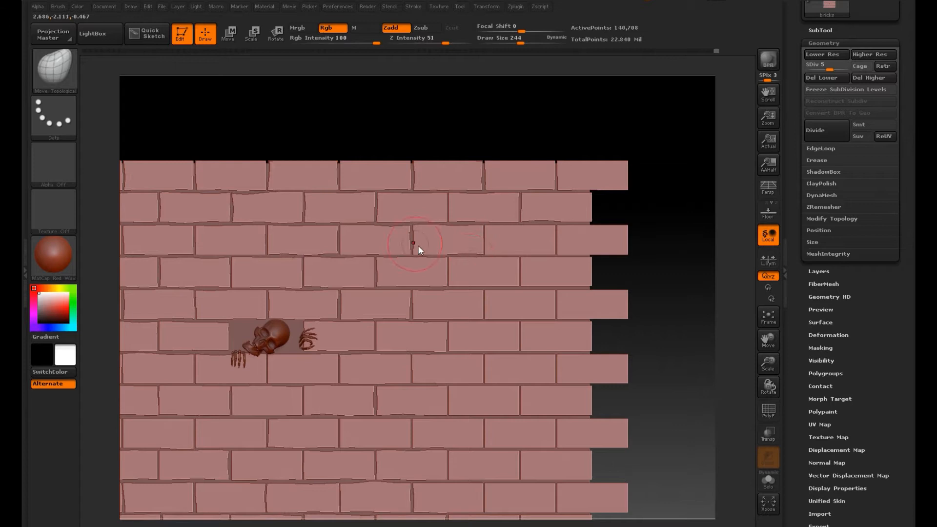
{"action": "left_click_drag", "start_coordinate": [526, 278], "coordinate": [530, 277]}
{"action": "left_click_drag", "start_coordinate": [558, 236], "coordinate": [538, 225]}
{"action": "left_click_drag", "start_coordinate": [542, 292], "coordinate": [540, 289]}
{"action": "left_click_drag", "start_coordinate": [460, 291], "coordinate": [459, 288]}
{"action": "left_click_drag", "start_coordinate": [482, 353], "coordinate": [480, 355]}
{"action": "left_click_drag", "start_coordinate": [452, 394], "coordinate": [494, 386]}
{"action": "mouse_move", "coordinate": [555, 368]}
{"action": "left_mouse_down"}
{"action": "mouse_move", "coordinate": [548, 329]}
{"action": "mouse_move", "coordinate": [525, 337]}
{"action": "left_mouse_up"}
{"action": "left_click_drag", "start_coordinate": [559, 411], "coordinate": [551, 422]}
{"action": "left_click_drag", "start_coordinate": [487, 434], "coordinate": [484, 434]}
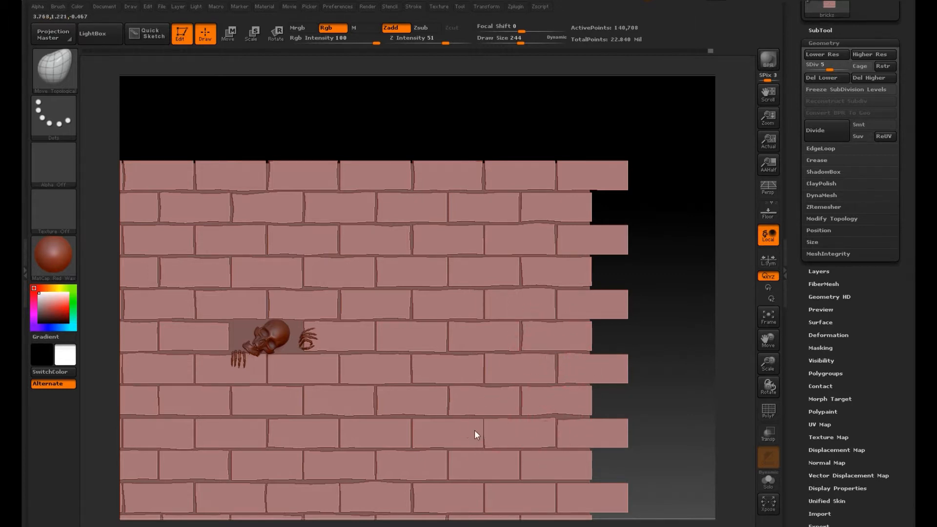
{"action": "left_click_drag", "start_coordinate": [413, 425], "coordinate": [409, 423]}
{"action": "left_click_drag", "start_coordinate": [475, 456], "coordinate": [478, 452]}
{"action": "left_click_drag", "start_coordinate": [593, 481], "coordinate": [592, 478]}
{"action": "left_click_drag", "start_coordinate": [451, 465], "coordinate": [451, 470]}
{"action": "left_click_drag", "start_coordinate": [517, 500], "coordinate": [519, 496]}
{"action": "left_click_drag", "start_coordinate": [580, 496], "coordinate": [583, 492]}
{"action": "left_click_drag", "start_coordinate": [484, 495], "coordinate": [480, 493]}
{"action": "left_click_drag", "start_coordinate": [649, 440], "coordinate": [613, 342], "text": "alt"}
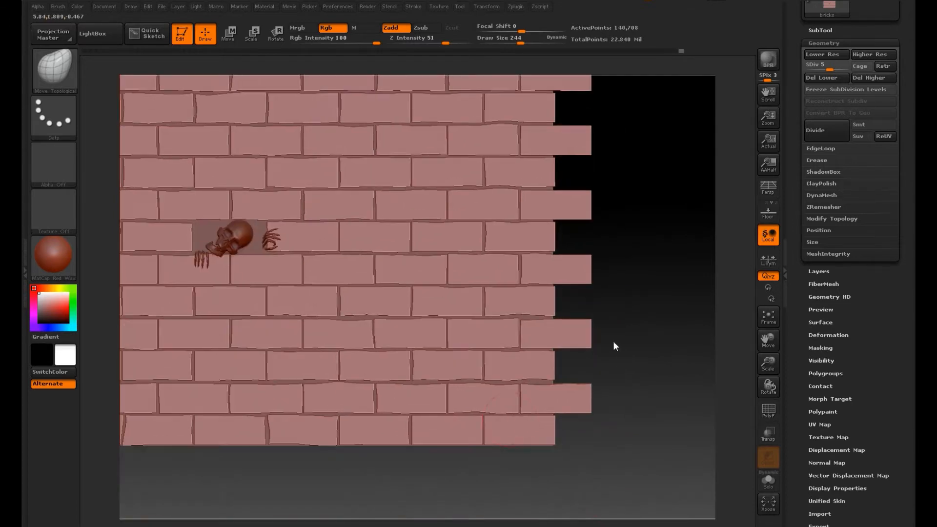
{"action": "left_click_drag", "start_coordinate": [559, 409], "coordinate": [556, 406]}
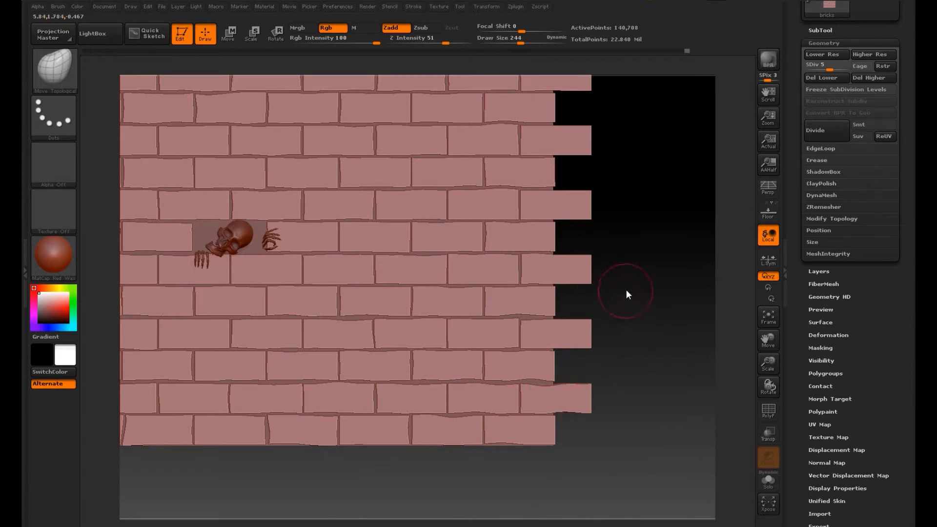
{"action": "left_click_drag", "start_coordinate": [626, 291], "coordinate": [603, 403], "text": "alt"}
{"action": "left_click_drag", "start_coordinate": [524, 241], "coordinate": [522, 246]}
{"action": "left_click_drag", "start_coordinate": [524, 202], "coordinate": [469, 174]}
{"action": "left_click_drag", "start_coordinate": [387, 172], "coordinate": [389, 176]}
{"action": "left_click_drag", "start_coordinate": [314, 170], "coordinate": [314, 175]}
{"action": "left_click_drag", "start_coordinate": [233, 171], "coordinate": [447, 174]}
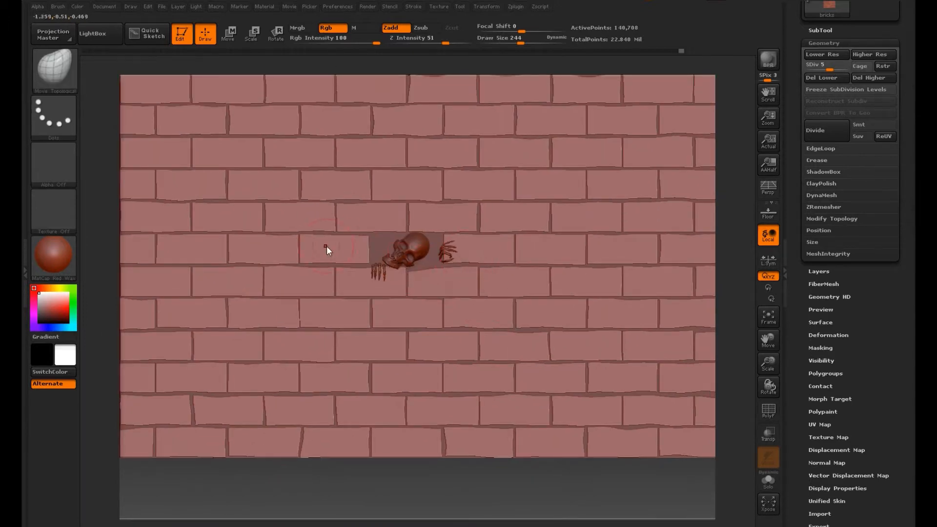
Step: Make a test stroke on the mortar subtool near the wall's upper-left corner with the ClayBuildup brush
{"action": "left_click_drag", "start_coordinate": [904, 128], "coordinate": [904, 322]}
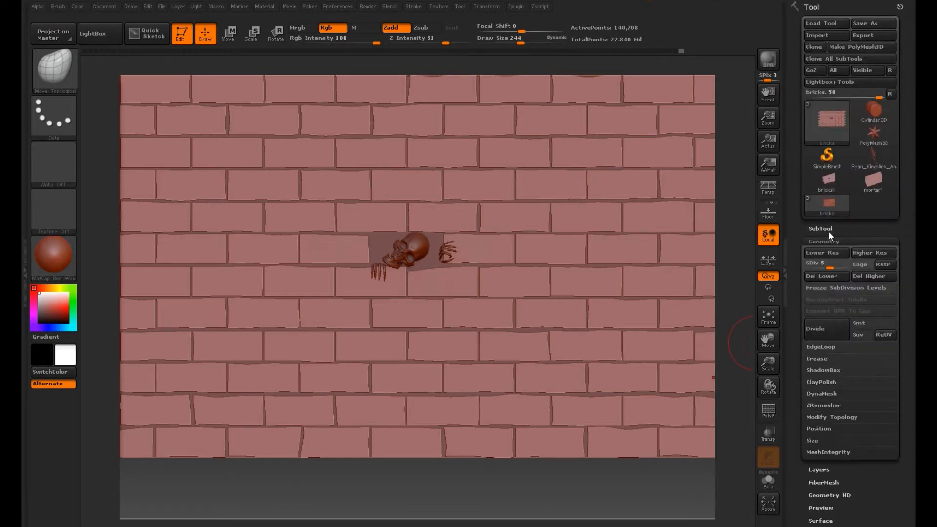
{"action": "left_click", "coordinate": [828, 229]}
{"action": "left_click", "coordinate": [842, 230]}
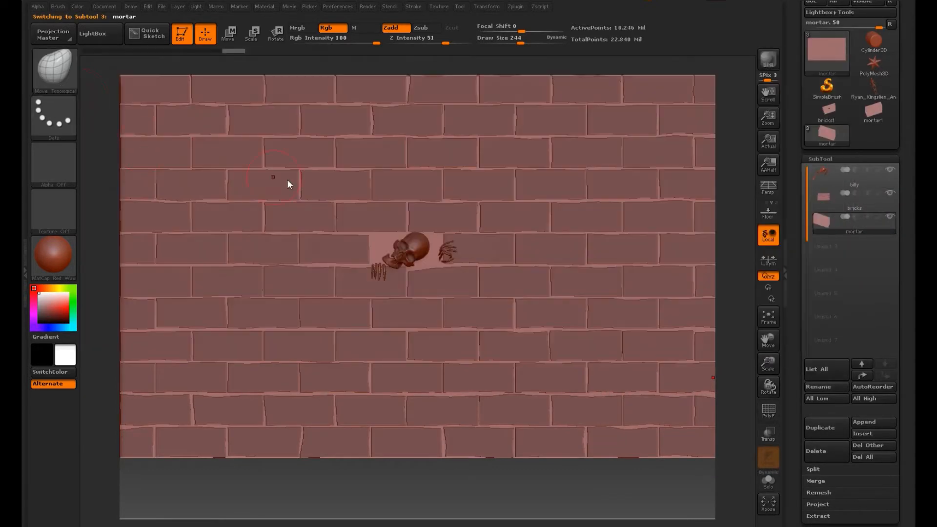
{"action": "left_click", "coordinate": [61, 83]}
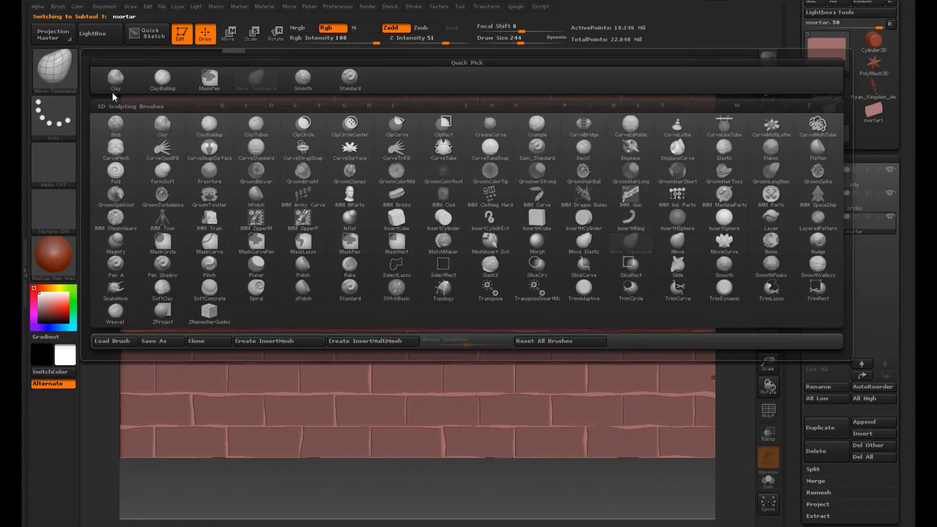
{"action": "left_click", "coordinate": [162, 78]}
{"action": "left_click_drag", "start_coordinate": [189, 93], "coordinate": [188, 107]}
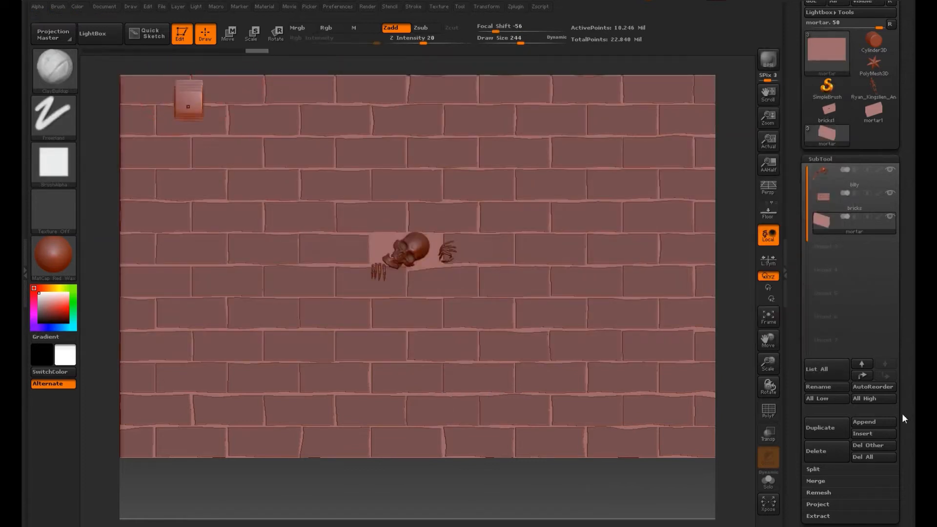
Step: Lower the mortar to subdivision level 5 and smooth out the test stroke near the wall's upper-left corner
{"action": "left_click_drag", "start_coordinate": [901, 414], "coordinate": [900, 193]}
{"action": "left_click", "coordinate": [837, 311]}
{"action": "left_click_drag", "start_coordinate": [898, 277], "coordinate": [896, 337]}
{"action": "left_click", "coordinate": [834, 91]}
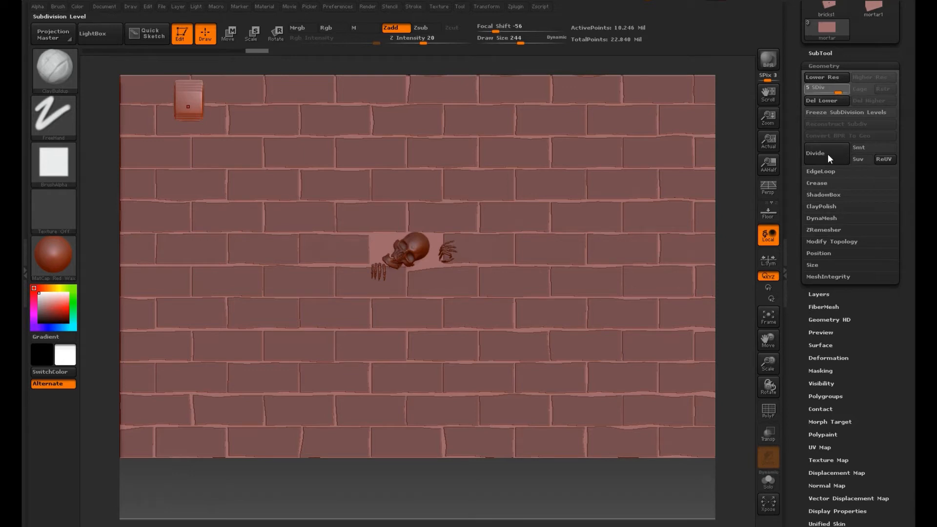
{"action": "key", "text": "ctrl"}
{"action": "mouse_move", "coordinate": [190, 84]}
{"action": "left_mouse_down", "text": "alt"}
{"action": "mouse_move", "coordinate": [187, 113]}
{"action": "mouse_move", "coordinate": [172, 121]}
{"action": "mouse_move", "coordinate": [213, 101]}
{"action": "left_mouse_up", "text": "alt"}
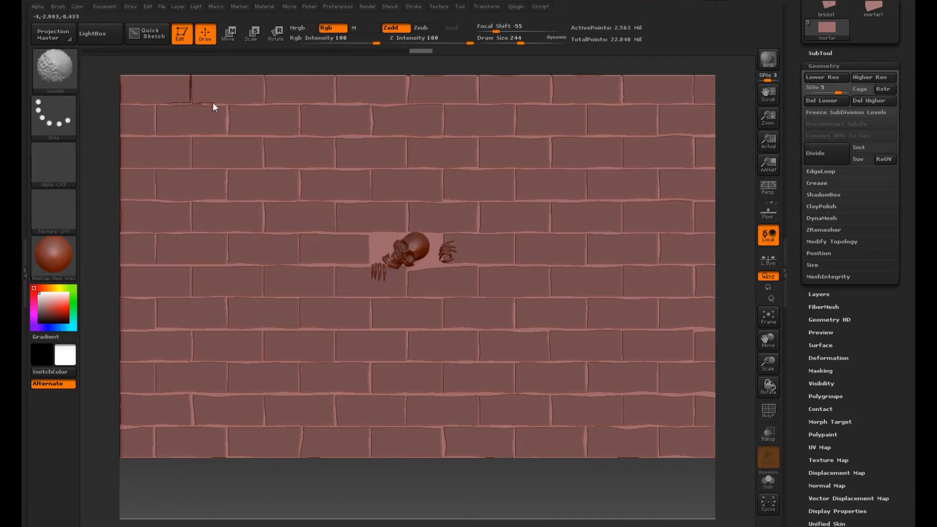
Step: Set the brush's draw size to 39 and sculpt the mortar in the joints around the upper-left bricks
{"action": "left_click_drag", "start_coordinate": [133, 104], "coordinate": [156, 133]}
{"action": "left_click_drag", "start_coordinate": [512, 42], "coordinate": [495, 43]}
{"action": "mouse_move", "coordinate": [409, 77]}
{"action": "left_mouse_down"}
{"action": "mouse_move", "coordinate": [408, 99]}
{"action": "mouse_move", "coordinate": [333, 104]}
{"action": "left_mouse_up"}
{"action": "left_click_drag", "start_coordinate": [254, 104], "coordinate": [230, 104]}
{"action": "left_click_drag", "start_coordinate": [228, 108], "coordinate": [228, 131]}
{"action": "left_click_drag", "start_coordinate": [300, 109], "coordinate": [296, 135]}
{"action": "left_click_drag", "start_coordinate": [240, 135], "coordinate": [183, 137]}
{"action": "mouse_move", "coordinate": [171, 138]}
{"action": "left_mouse_down"}
{"action": "mouse_move", "coordinate": [121, 137]}
{"action": "mouse_move", "coordinate": [165, 139]}
{"action": "mouse_move", "coordinate": [134, 138]}
{"action": "left_mouse_up"}
Step: Sculpt uneven mortar into the joint between the second and third brick rows near the wall's upper-left corner with ClayBuildup
{"action": "mouse_move", "coordinate": [90, 192]}
{"action": "left_mouse_down", "text": "alt"}
{"action": "mouse_move", "coordinate": [252, 279]}
{"action": "mouse_move", "coordinate": [741, 146]}
{"action": "mouse_move", "coordinate": [790, 266]}
{"action": "left_mouse_up", "text": "alt"}
{"action": "mouse_move", "coordinate": [516, 242]}
{"action": "left_mouse_down", "text": "shift"}
{"action": "mouse_move", "coordinate": [353, 247]}
{"action": "mouse_move", "coordinate": [310, 252]}
{"action": "mouse_move", "coordinate": [310, 265]}
{"action": "left_mouse_up", "text": "shift"}
{"action": "mouse_move", "coordinate": [310, 266]}
{"action": "left_mouse_down"}
{"action": "mouse_move", "coordinate": [543, 270]}
{"action": "mouse_move", "coordinate": [157, 242]}
{"action": "mouse_move", "coordinate": [143, 232]}
{"action": "mouse_move", "coordinate": [185, 249]}
{"action": "mouse_move", "coordinate": [293, 248]}
{"action": "left_mouse_up"}
{"action": "right_click_drag", "start_coordinate": [507, 152], "coordinate": [510, 258], "text": "ctrl+alt"}
{"action": "mouse_move", "coordinate": [491, 263]}
{"action": "left_mouse_down", "text": "shift"}
{"action": "mouse_move", "coordinate": [479, 193]}
{"action": "mouse_move", "coordinate": [634, 199]}
{"action": "left_mouse_up", "text": "shift"}
{"action": "left_click_drag", "start_coordinate": [734, 170], "coordinate": [748, 296], "text": "alt"}
{"action": "mouse_move", "coordinate": [326, 227]}
{"action": "left_mouse_down"}
{"action": "mouse_move", "coordinate": [325, 292]}
{"action": "mouse_move", "coordinate": [325, 210]}
{"action": "left_mouse_up"}
{"action": "left_click_drag", "start_coordinate": [330, 259], "coordinate": [326, 215], "text": "shift"}
{"action": "left_click_drag", "start_coordinate": [277, 127], "coordinate": [508, 102], "text": "alt"}
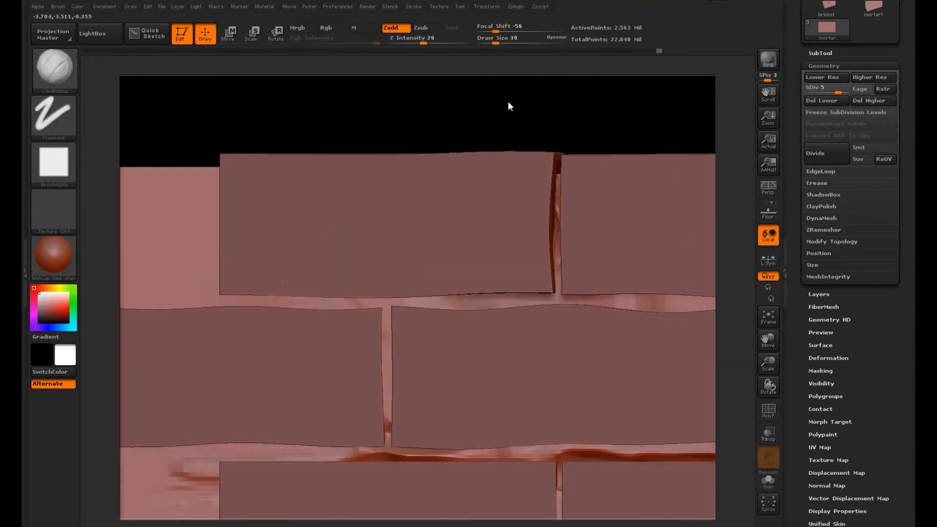
Step: Build up rough mortar along the horizontal joint beneath the top brick row near the wall's upper-left corner
{"action": "mouse_move", "coordinate": [411, 308]}
{"action": "left_mouse_down"}
{"action": "mouse_move", "coordinate": [244, 307]}
{"action": "mouse_move", "coordinate": [385, 309]}
{"action": "left_mouse_up"}
{"action": "mouse_move", "coordinate": [266, 309]}
{"action": "left_mouse_down"}
{"action": "mouse_move", "coordinate": [395, 320]}
{"action": "mouse_move", "coordinate": [286, 297]}
{"action": "left_mouse_up"}
{"action": "mouse_move", "coordinate": [288, 298]}
{"action": "left_mouse_down"}
{"action": "mouse_move", "coordinate": [391, 300]}
{"action": "mouse_move", "coordinate": [313, 299]}
{"action": "mouse_move", "coordinate": [382, 376]}
{"action": "left_mouse_up"}
{"action": "left_click_drag", "start_coordinate": [413, 298], "coordinate": [473, 306]}
{"action": "left_click_drag", "start_coordinate": [614, 310], "coordinate": [713, 303]}
{"action": "left_click_drag", "start_coordinate": [707, 308], "coordinate": [656, 317], "text": "shift"}
{"action": "left_click_drag", "start_coordinate": [649, 315], "coordinate": [695, 313]}
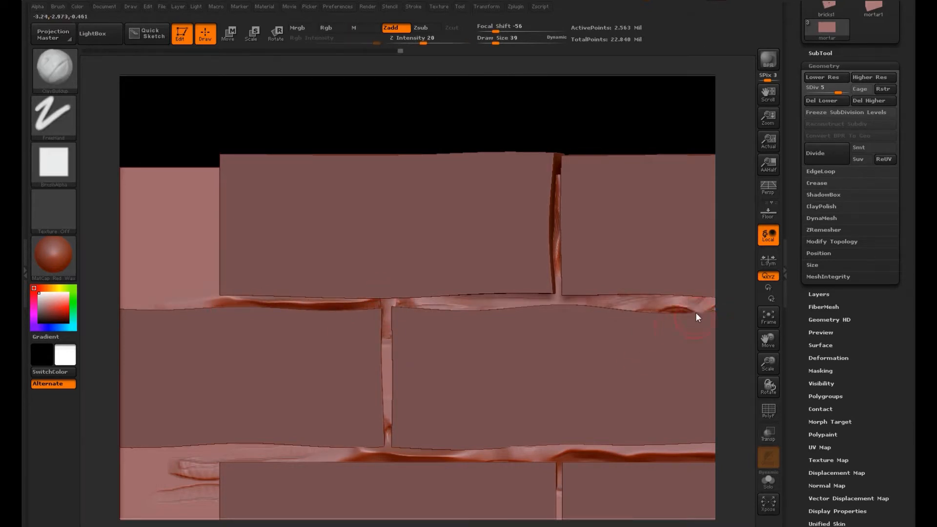
Step: Extend the rough mortar strokes along the joint below the second brick row and down the adjoining vertical joint
{"action": "right_click_drag", "start_coordinate": [695, 308], "coordinate": [493, 257], "text": "alt"}
{"action": "left_click_drag", "start_coordinate": [366, 351], "coordinate": [653, 352]}
{"action": "left_click_drag", "start_coordinate": [454, 357], "coordinate": [658, 360]}
{"action": "left_click_drag", "start_coordinate": [498, 375], "coordinate": [501, 480]}
{"action": "mouse_move", "coordinate": [720, 377]}
{"action": "left_mouse_down", "text": "alt"}
{"action": "mouse_move", "coordinate": [711, 346]}
{"action": "mouse_move", "coordinate": [606, 283]}
{"action": "left_mouse_up", "text": "alt"}
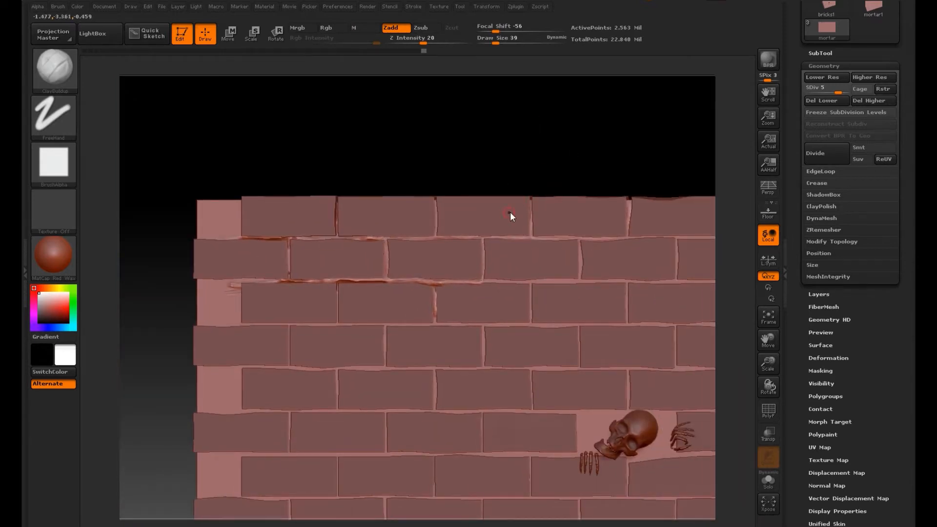
Step: Mask the mortar subtool by cavity at intensity 100 and inspect the masked joints up close
{"action": "left_click_drag", "start_coordinate": [510, 212], "coordinate": [384, 147], "text": "alt"}
{"action": "left_click_drag", "start_coordinate": [904, 371], "coordinate": [892, 265]}
{"action": "mouse_move", "coordinate": [745, 285]}
{"action": "left_mouse_down"}
{"action": "mouse_move", "coordinate": [763, 216]}
{"action": "mouse_move", "coordinate": [738, 265]}
{"action": "mouse_move", "coordinate": [736, 356]}
{"action": "mouse_move", "coordinate": [746, 278]}
{"action": "left_mouse_up"}
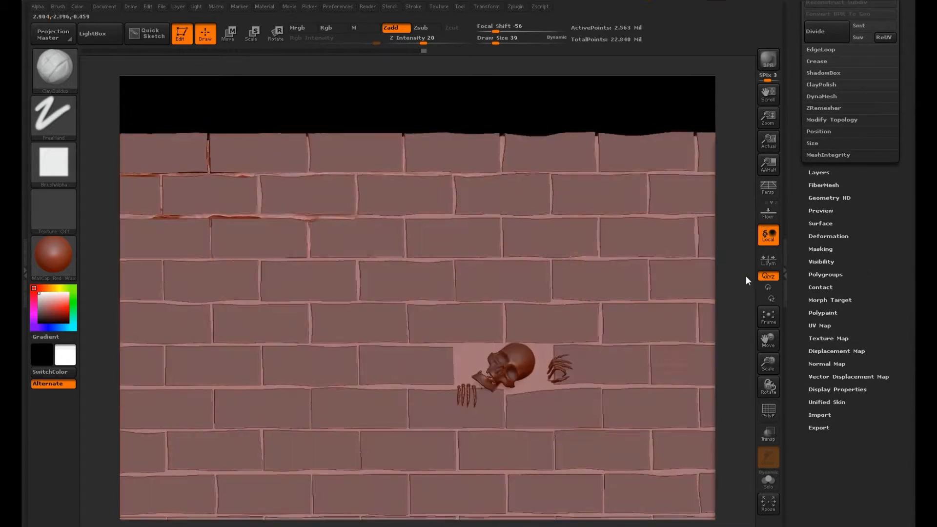
{"action": "left_click", "coordinate": [839, 247]}
{"action": "scroll", "coordinate": [842, 242], "scroll_direction": "up", "scroll_amount": 3}
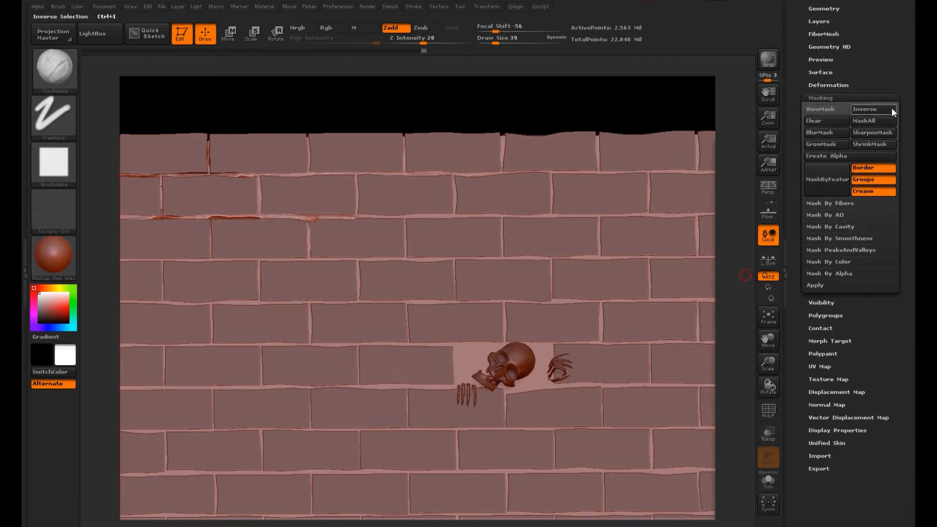
{"action": "left_click", "coordinate": [836, 226]}
{"action": "left_click", "coordinate": [842, 237]}
{"action": "left_click_drag", "start_coordinate": [616, 113], "coordinate": [700, 221], "text": "alt"}
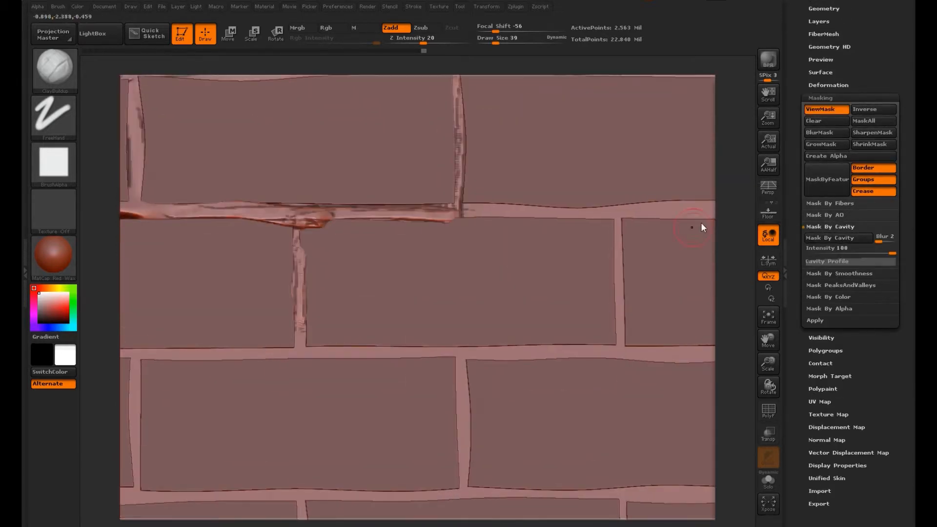
{"action": "left_click_drag", "start_coordinate": [739, 145], "coordinate": [654, 335], "text": "alt"}
{"action": "scroll", "coordinate": [894, 106], "scroll_direction": "up", "scroll_amount": 5}
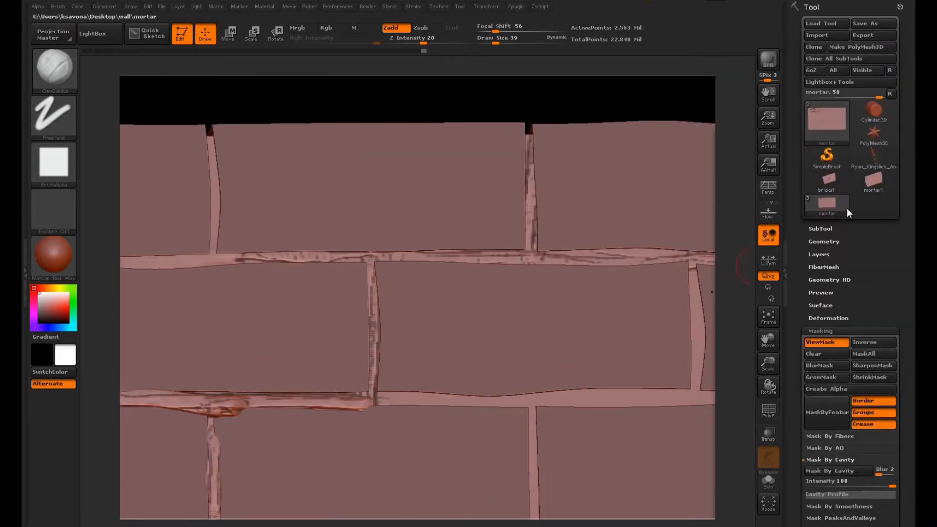
Step: Append the clean mortar1 mesh to the wall as a new subtool
{"action": "left_click", "coordinate": [826, 217]}
{"action": "left_click_drag", "start_coordinate": [738, 268], "coordinate": [624, 151], "text": "alt"}
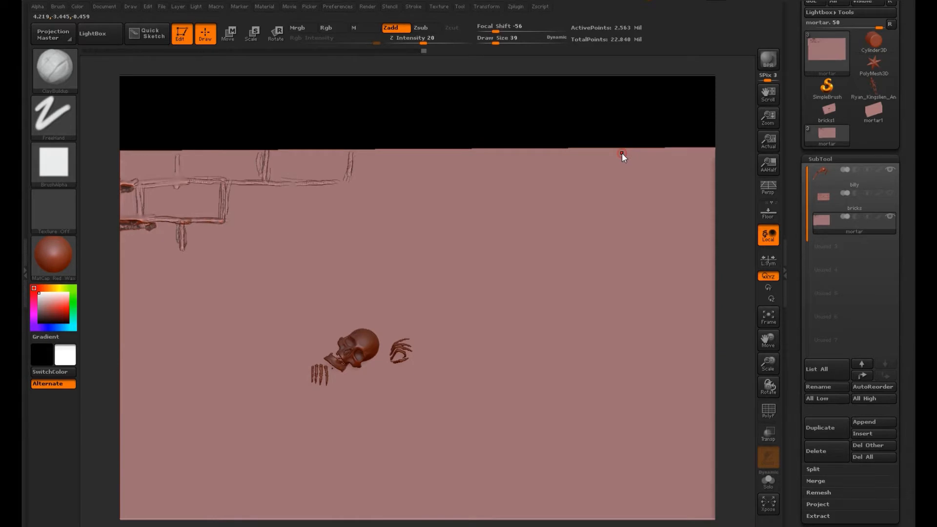
{"action": "left_click", "coordinate": [863, 422]}
{"action": "left_click", "coordinate": [628, 317]}
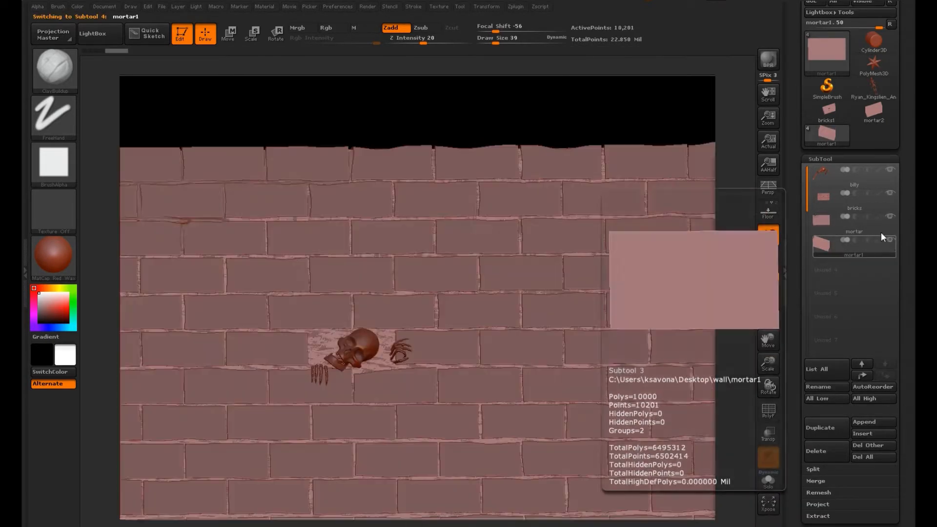
Step: Compare the two mortar subtools by toggling their visibility and delete the sculpted original mortar subtool
{"action": "left_click", "coordinate": [891, 226]}
{"action": "left_click", "coordinate": [891, 241]}
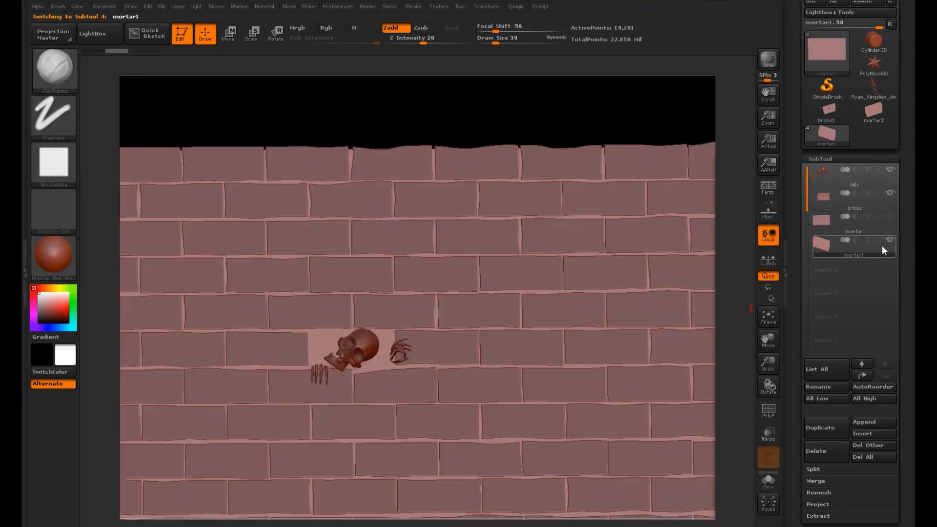
{"action": "left_click", "coordinate": [893, 222]}
{"action": "left_click", "coordinate": [830, 448]}
{"action": "left_click", "coordinate": [710, 472]}
Step: Hide the skeleton subtool and merge the mortar1 subtool down into the bricks subtool
{"action": "left_click_drag", "start_coordinate": [913, 426], "coordinate": [913, 305]}
{"action": "left_click", "coordinate": [859, 360]}
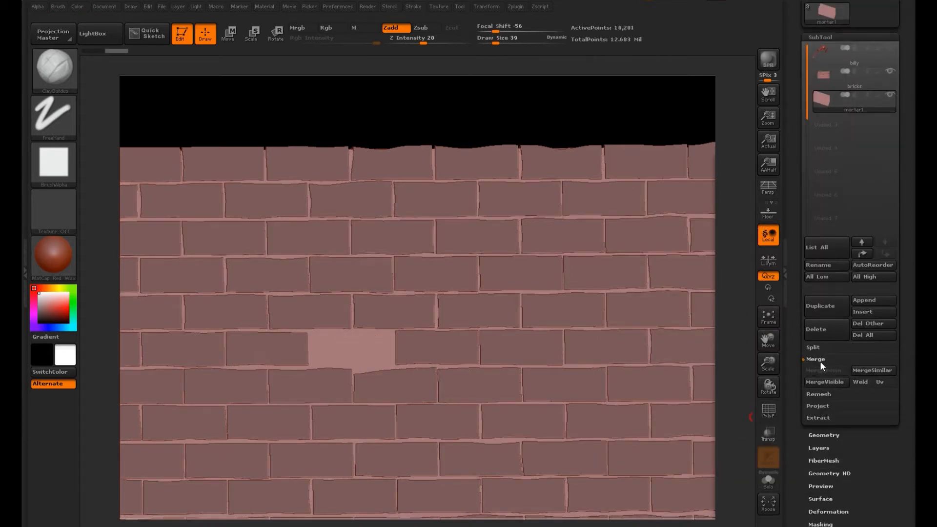
{"action": "left_click", "coordinate": [827, 382]}
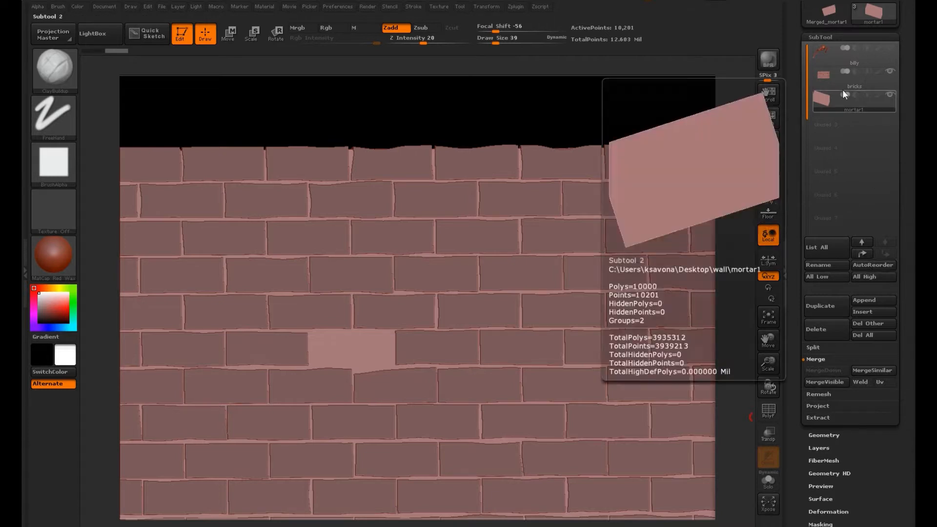
{"action": "left_click", "coordinate": [843, 81]}
{"action": "left_click", "coordinate": [876, 322]}
{"action": "left_click", "coordinate": [712, 393]}
Step: Mask the merged wall by cavity with the intensity set to -78.7511 so the brick edges are masked
{"action": "left_click_drag", "start_coordinate": [742, 338], "coordinate": [741, 300], "text": "shift"}
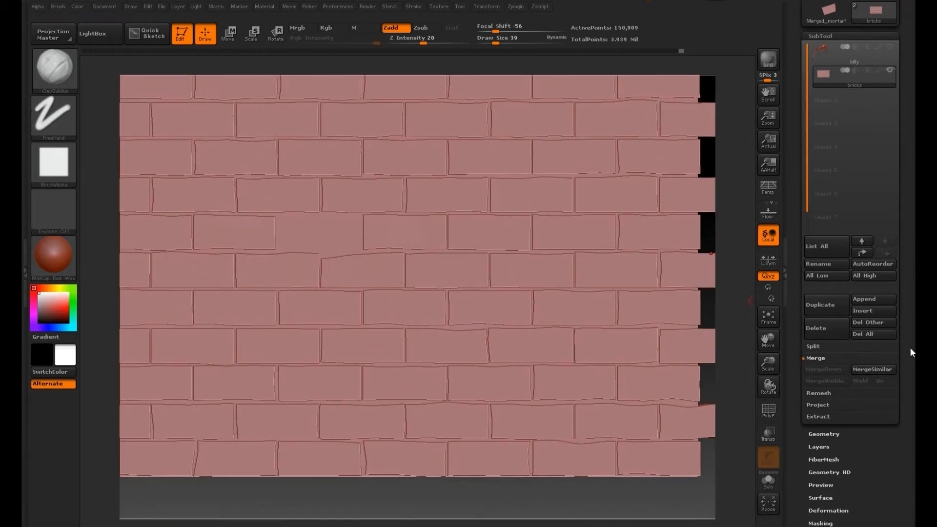
{"action": "left_click_drag", "start_coordinate": [909, 347], "coordinate": [905, 271]}
{"action": "left_click", "coordinate": [821, 329]}
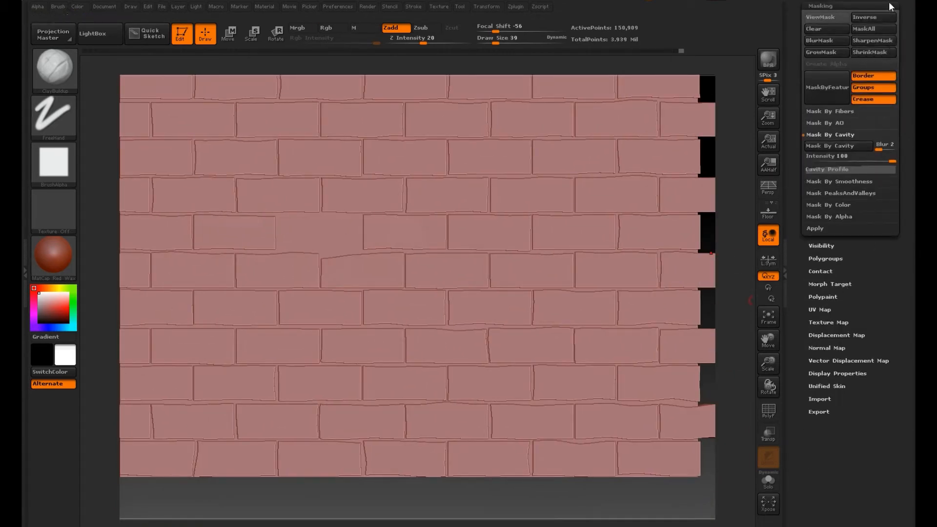
{"action": "left_click", "coordinate": [850, 147]}
{"action": "left_click_drag", "start_coordinate": [744, 263], "coordinate": [722, 229], "text": "alt"}
{"action": "left_click_drag", "start_coordinate": [888, 160], "coordinate": [832, 159]}
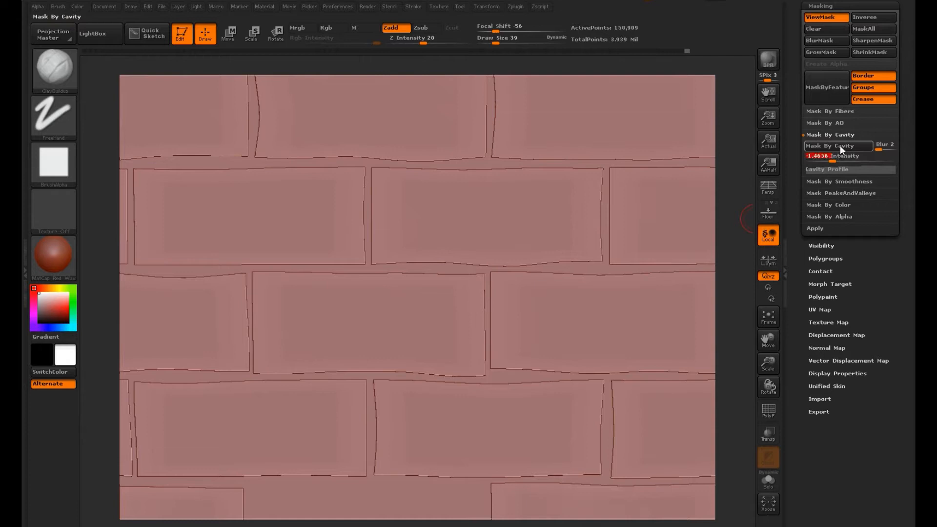
{"action": "left_click", "coordinate": [839, 146]}
{"action": "left_click", "coordinate": [819, 159]}
{"action": "left_click", "coordinate": [842, 148]}
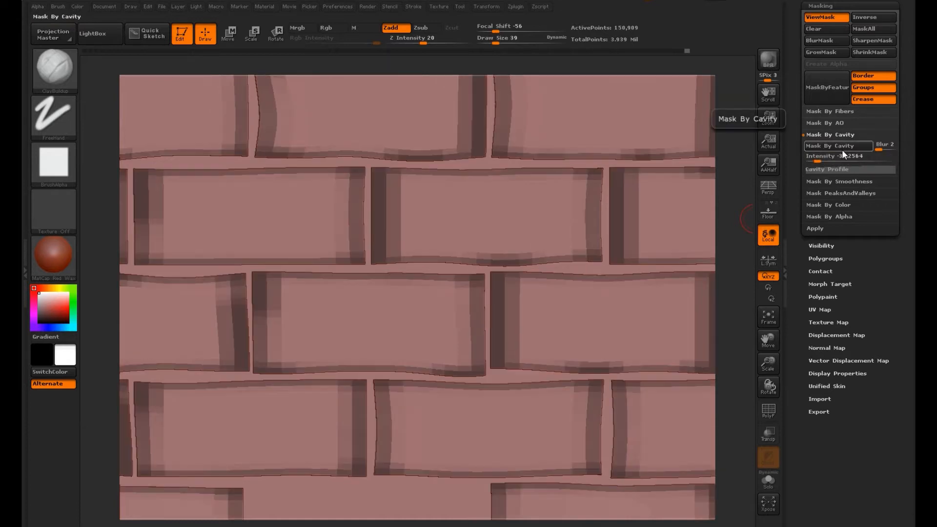
{"action": "left_click", "coordinate": [810, 160]}
{"action": "left_click", "coordinate": [845, 149]}
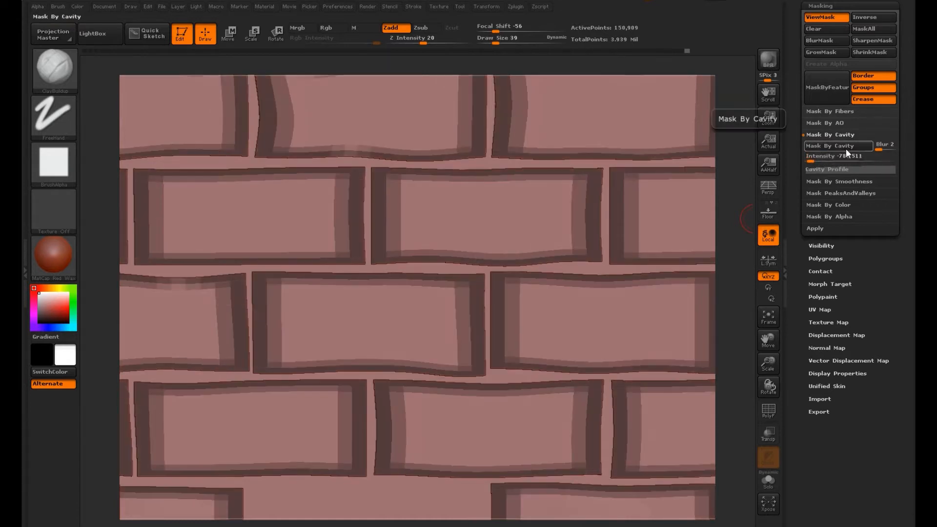
Step: Try reshaping the cavity profile curve and reapplying the cavity mask to the wall
{"action": "left_click", "coordinate": [811, 168]}
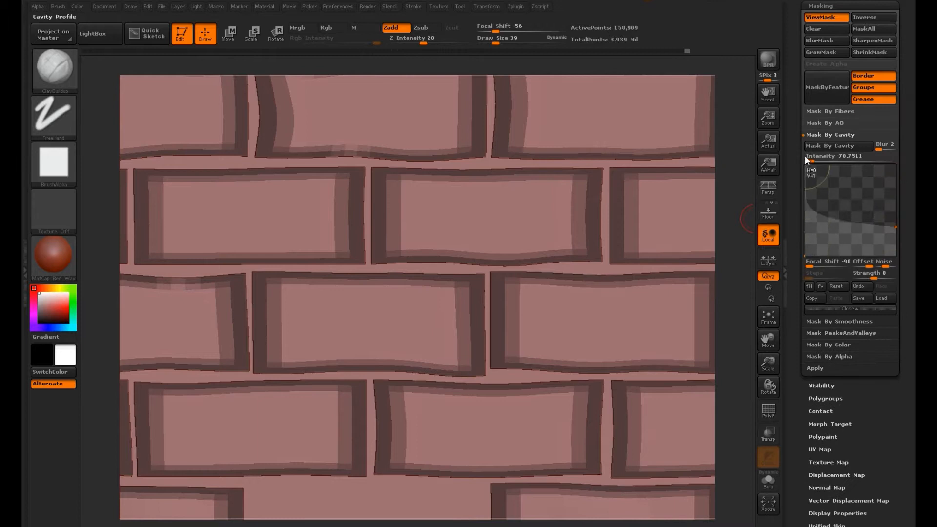
{"action": "left_click_drag", "start_coordinate": [806, 165], "coordinate": [852, 198]}
{"action": "left_click", "coordinate": [851, 146]}
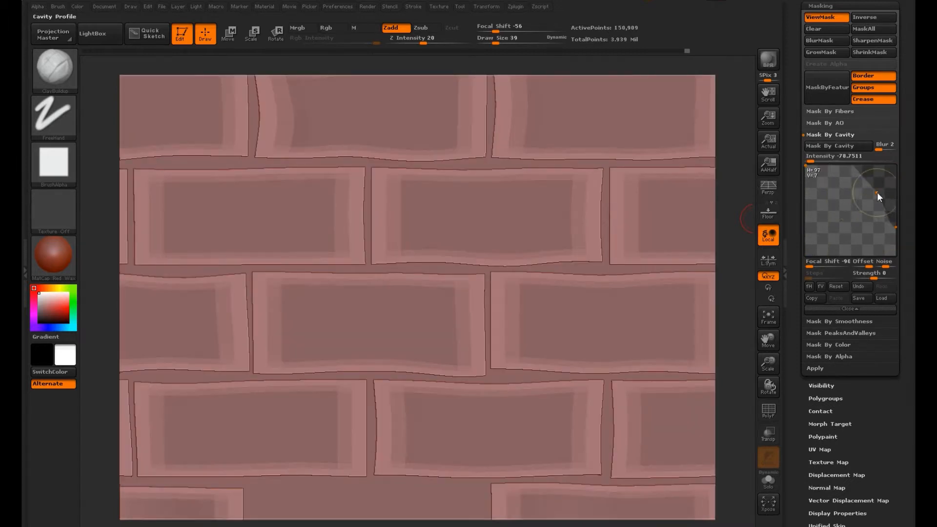
{"action": "left_click", "coordinate": [838, 146]}
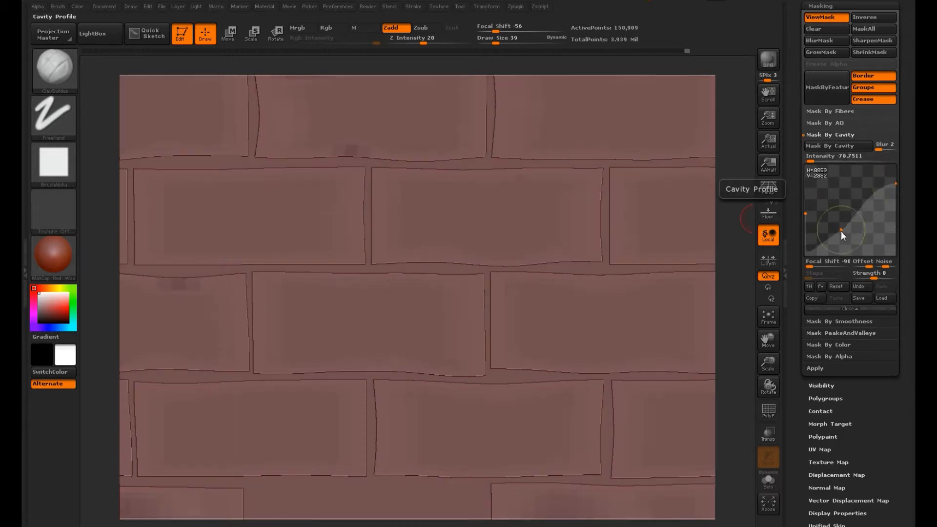
{"action": "left_click_drag", "start_coordinate": [841, 230], "coordinate": [843, 201]}
{"action": "left_click", "coordinate": [842, 148]}
Step: Reset the cavity profile curve to its default shape and reapply the cavity mask
{"action": "left_click", "coordinate": [858, 288]}
{"action": "left_click", "coordinate": [864, 287]}
{"action": "left_click", "coordinate": [844, 288]}
{"action": "left_click", "coordinate": [838, 147]}
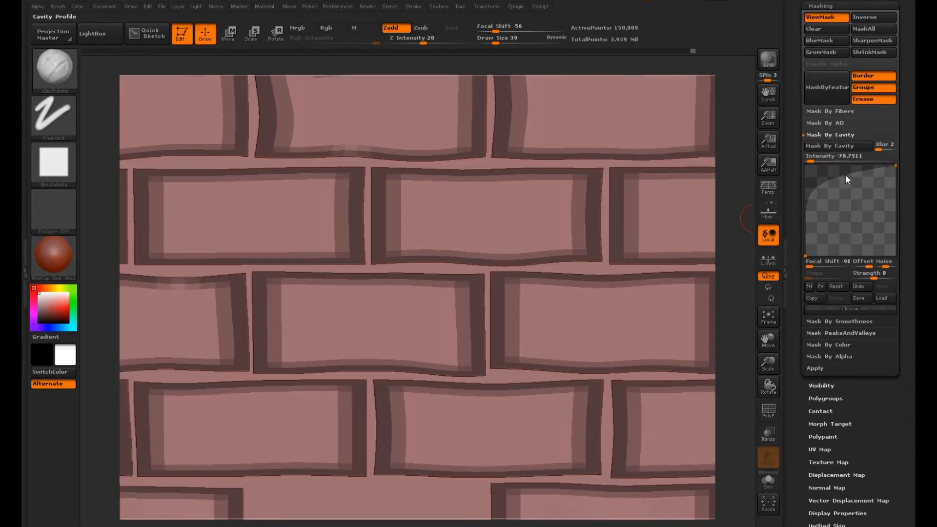
Step: Try moving and adding points near the start and top of the cavity profile curve, reapplying the mask each time
{"action": "left_click_drag", "start_coordinate": [824, 202], "coordinate": [801, 201]}
{"action": "left_click", "coordinate": [850, 148]}
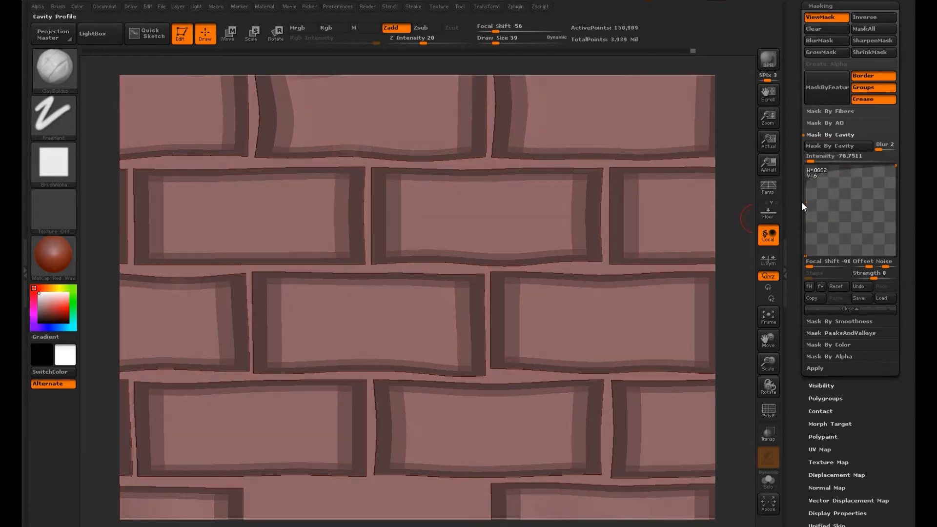
{"action": "left_click", "coordinate": [845, 147]}
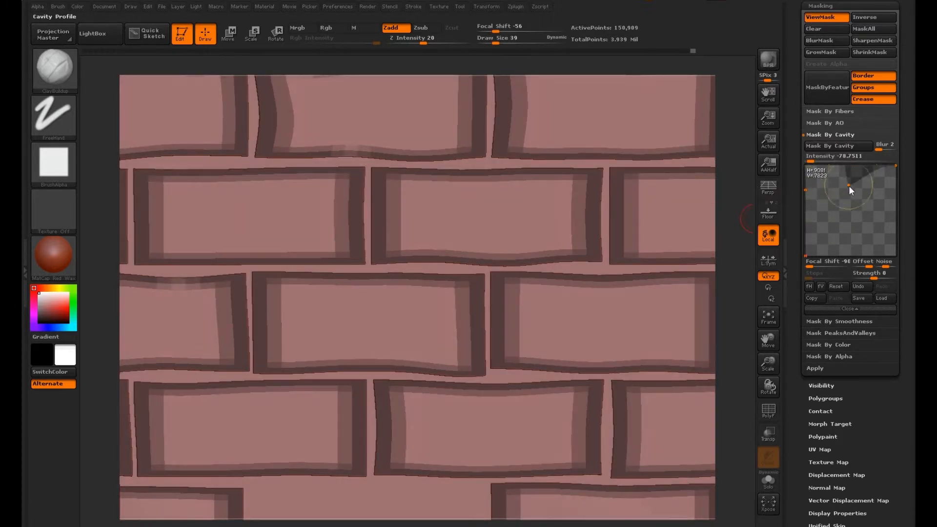
{"action": "left_click", "coordinate": [847, 147]}
{"action": "left_click_drag", "start_coordinate": [848, 186], "coordinate": [885, 165]}
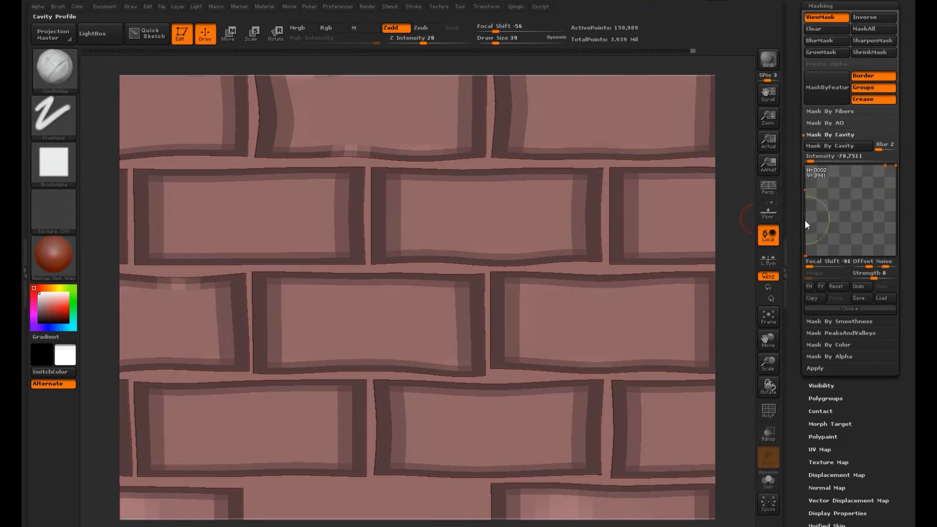
{"action": "left_click", "coordinate": [845, 147]}
Step: Test ClayBuildup strokes along the joints between the masked bricks and undo them
{"action": "left_click_drag", "start_coordinate": [601, 224], "coordinate": [606, 228]}
{"action": "left_click_drag", "start_coordinate": [574, 269], "coordinate": [383, 266]}
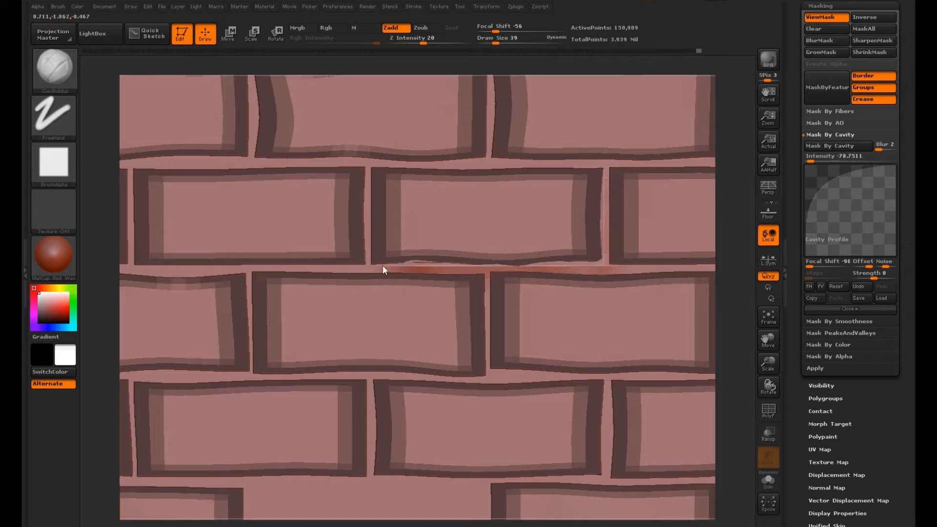
{"action": "key", "text": "ctrl+z"}
{"action": "key", "text": "ctrl+z"}
{"action": "key", "text": "ctrl+z"}
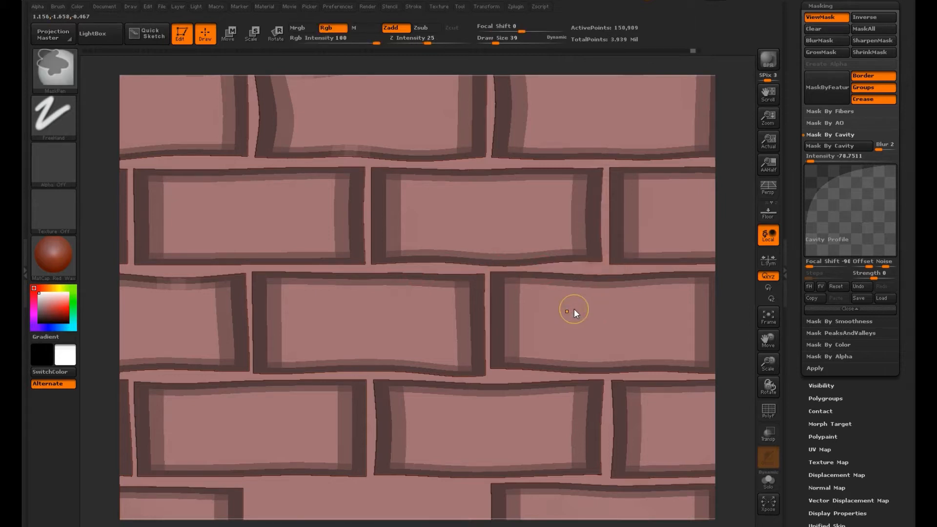
Step: Blur the cavity mask across the whole merged wall
{"action": "left_click_drag", "start_coordinate": [743, 296], "coordinate": [691, 296], "text": "alt"}
{"action": "scroll", "coordinate": [877, 416], "scroll_direction": "up", "scroll_amount": 3}
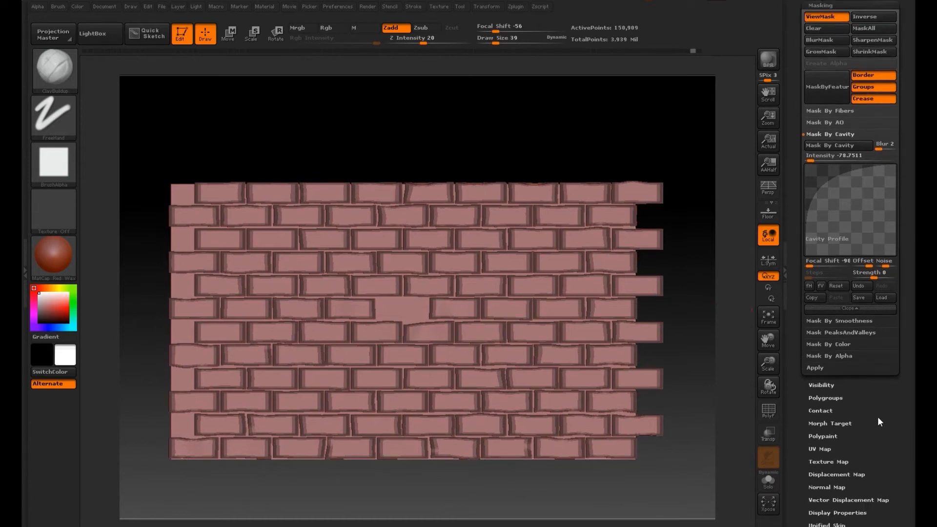
{"action": "scroll", "coordinate": [871, 464], "scroll_direction": "up", "scroll_amount": 2}
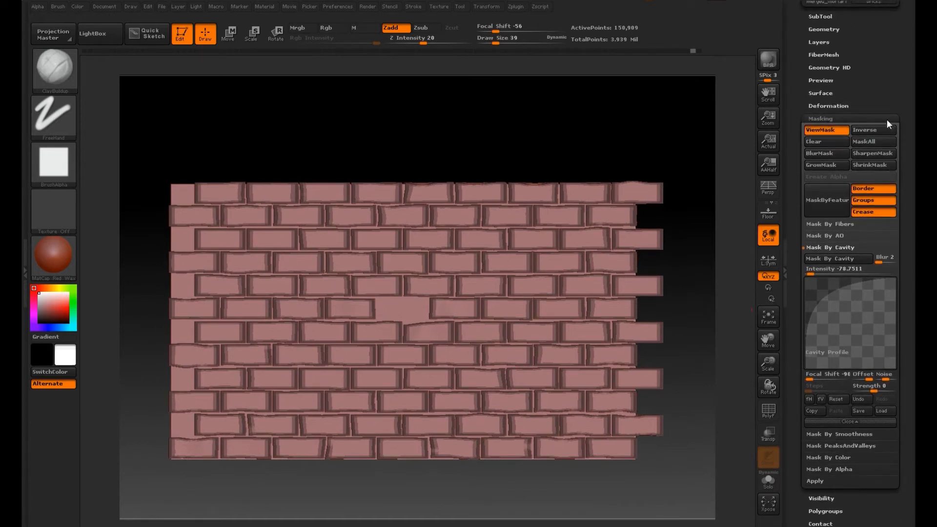
{"action": "left_click", "coordinate": [834, 153]}
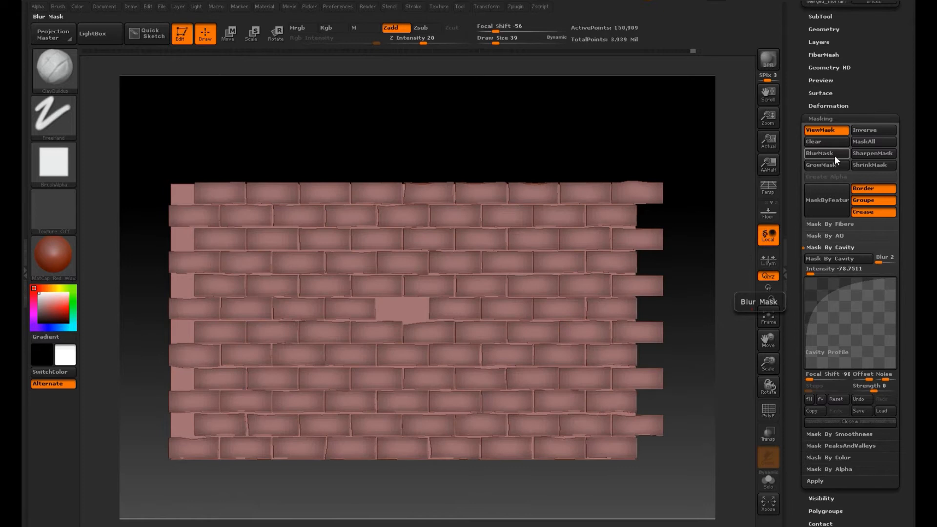
Step: Apply an Inflate deformation of 2 to the unmasked areas of the merged wall
{"action": "scroll", "coordinate": [835, 156], "scroll_direction": "down", "scroll_amount": 10}
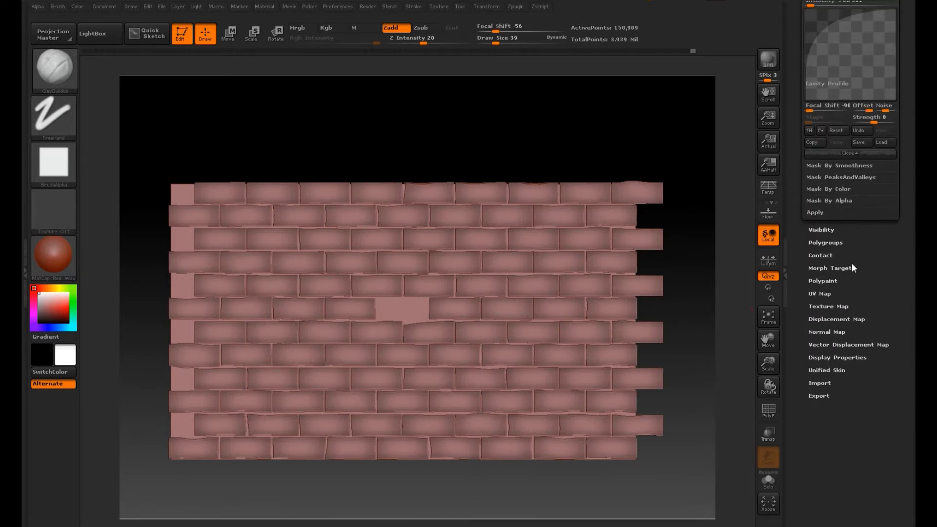
{"action": "scroll", "coordinate": [851, 262], "scroll_direction": "up", "scroll_amount": 20}
{"action": "scroll", "coordinate": [882, 238], "scroll_direction": "down", "scroll_amount": 4}
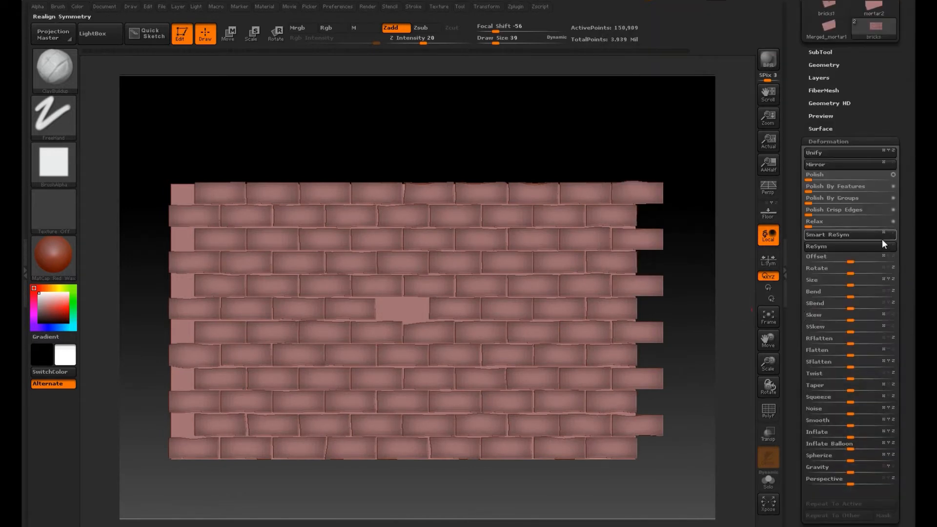
{"action": "scroll", "coordinate": [882, 240], "scroll_direction": "down", "scroll_amount": 5}
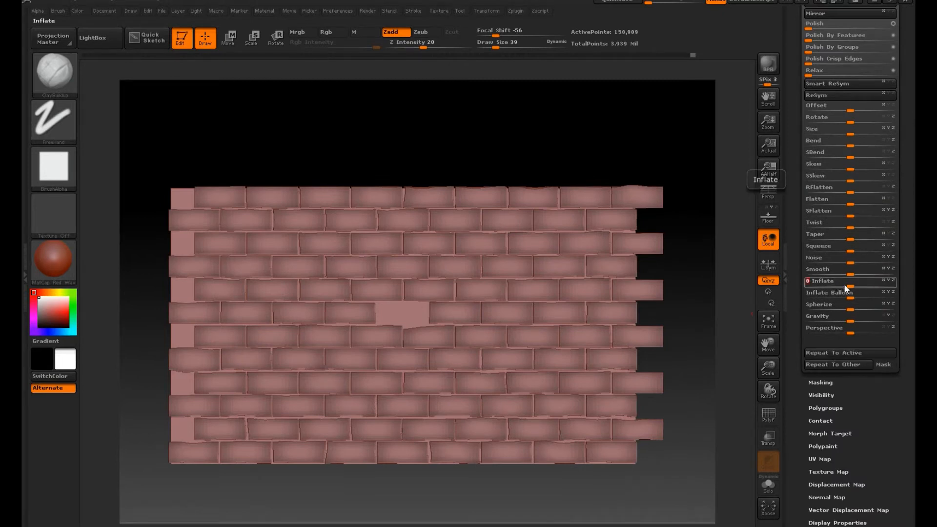
{"action": "left_click_drag", "start_coordinate": [726, 330], "coordinate": [753, 522], "text": "alt"}
{"action": "left_click_drag", "start_coordinate": [741, 281], "coordinate": [717, 274]}
{"action": "left_click_drag", "start_coordinate": [848, 282], "coordinate": [853, 300]}
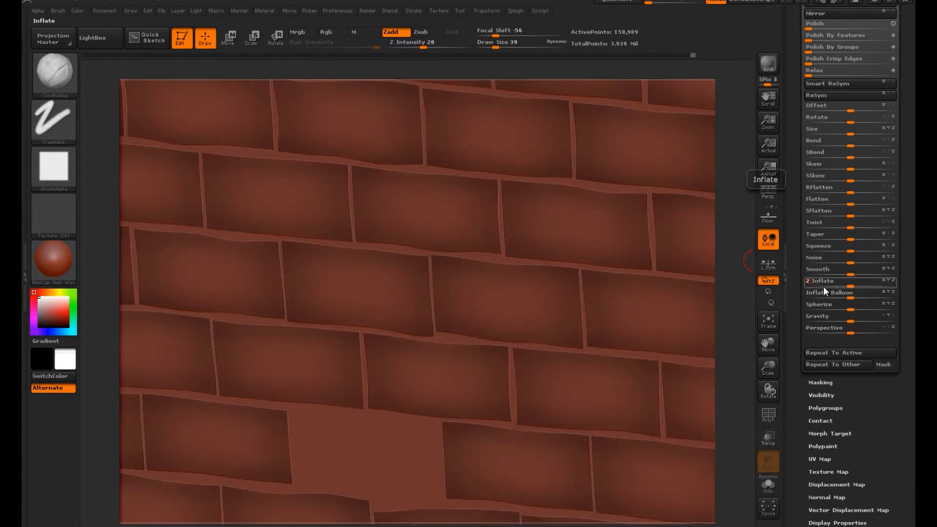
{"action": "key", "text": "Return"}
Step: Sharpen the blurred mask around the brick edges
{"action": "left_click_drag", "start_coordinate": [738, 307], "coordinate": [754, 294]}
{"action": "left_click_drag", "start_coordinate": [897, 513], "coordinate": [896, 341]}
{"action": "left_click", "coordinate": [892, 176]}
{"action": "left_click_drag", "start_coordinate": [894, 48], "coordinate": [895, 137]}
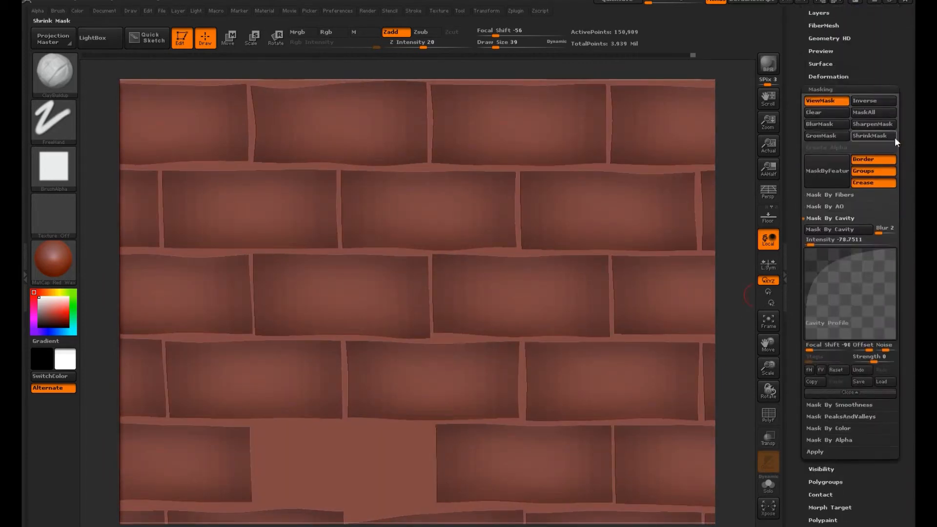
{"action": "left_click", "coordinate": [873, 123]}
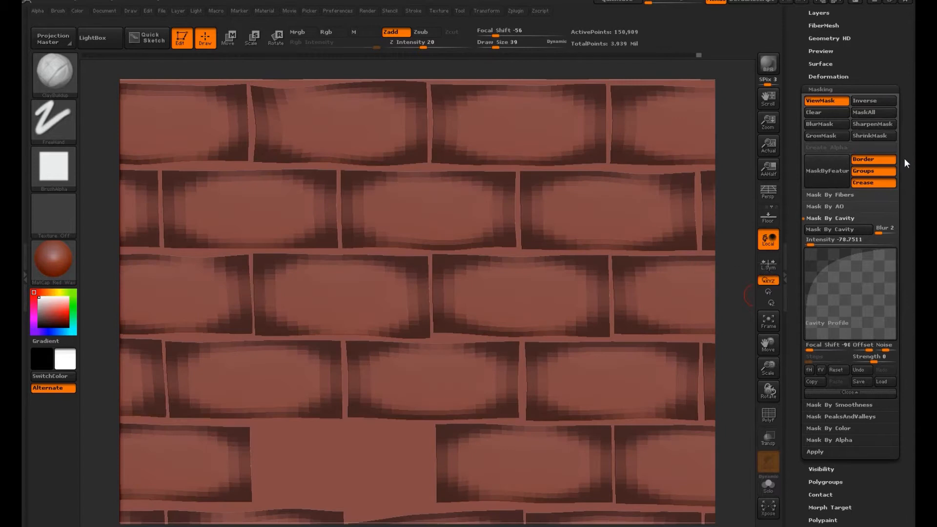
Step: Apply a slight negative Inflate deformation to the unmasked areas of the wall and clear the mask
{"action": "left_click_drag", "start_coordinate": [904, 86], "coordinate": [903, 219]}
{"action": "left_click", "coordinate": [843, 212]}
{"action": "mouse_move", "coordinate": [849, 441]}
{"action": "left_mouse_down"}
{"action": "mouse_move", "coordinate": [859, 441]}
{"action": "mouse_move", "coordinate": [841, 440]}
{"action": "left_mouse_up"}
{"action": "left_click_drag", "start_coordinate": [740, 295], "coordinate": [658, 116]}
{"action": "left_click", "coordinate": [671, 166], "text": "ctrl"}
{"action": "left_click_drag", "start_coordinate": [673, 168], "coordinate": [683, 205], "text": "ctrl"}
{"action": "left_click_drag", "start_coordinate": [688, 264], "coordinate": [671, 251]}
{"action": "key", "text": "f"}
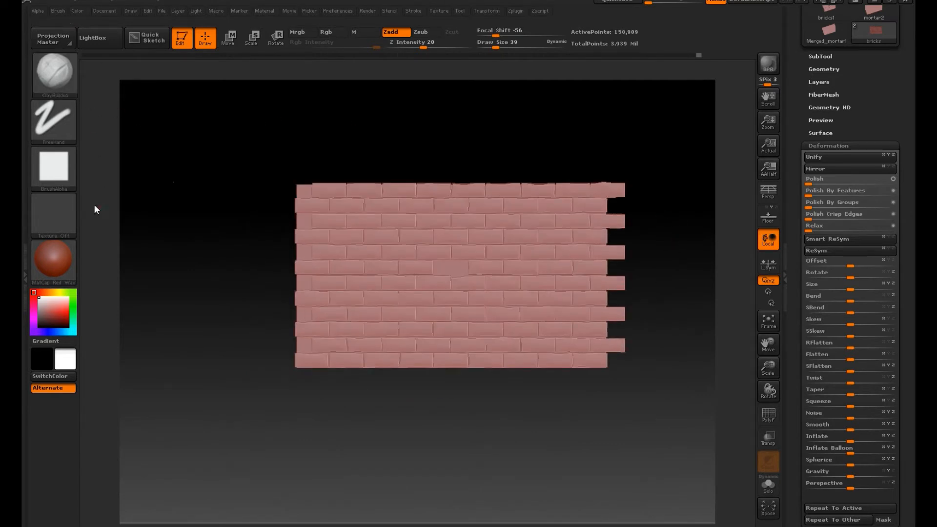
Step: Start importing brush alphas and browse to the Library > Alphas > stone_alphas folder on Data_Aplha (B:)
{"action": "left_click", "coordinate": [54, 166]}
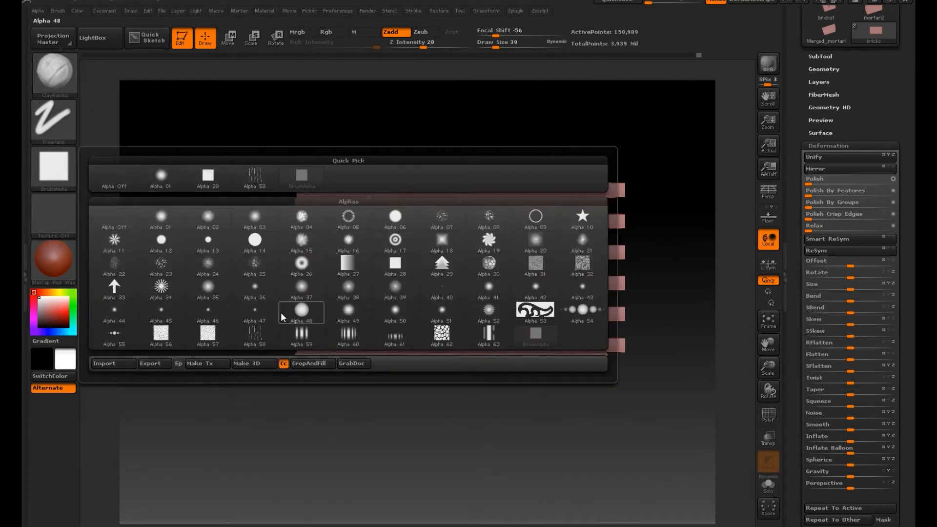
{"action": "left_click", "coordinate": [53, 171]}
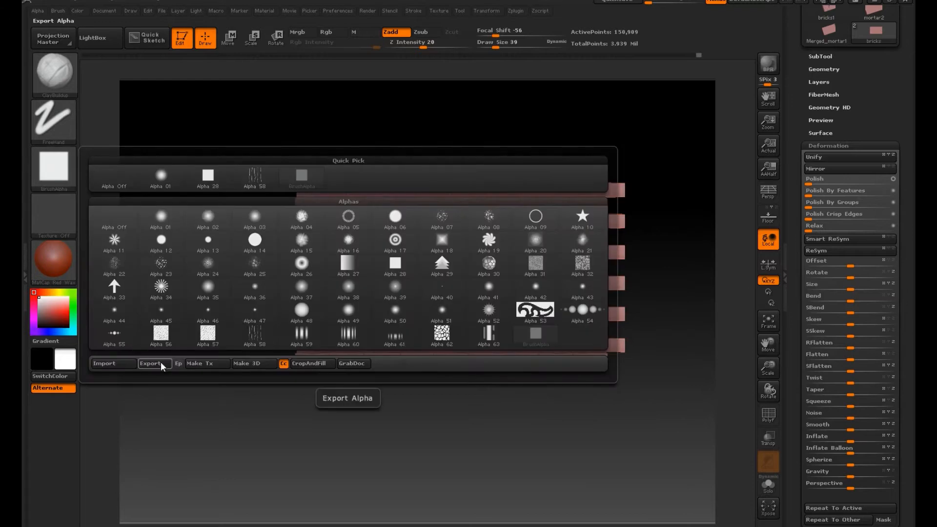
{"action": "left_click", "coordinate": [123, 364]}
{"action": "scroll", "coordinate": [113, 161], "scroll_direction": "down", "scroll_amount": 2}
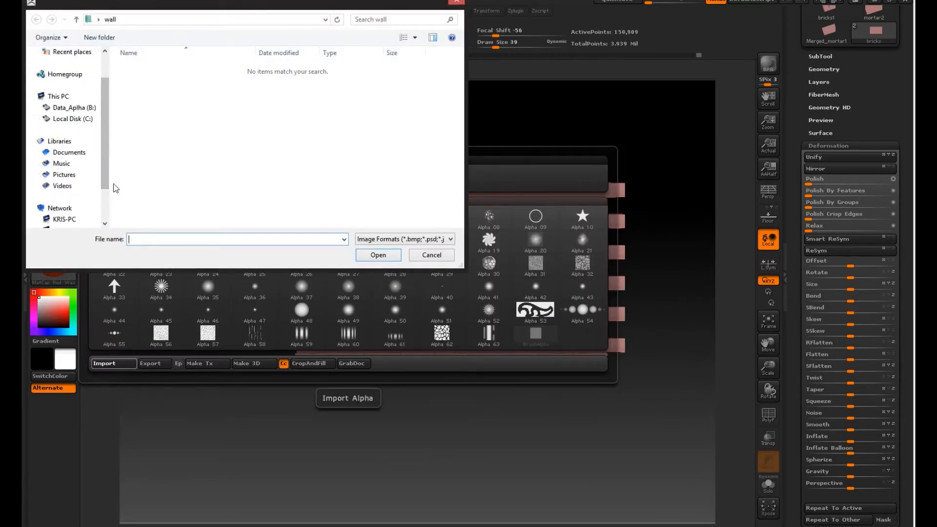
{"action": "left_click", "coordinate": [68, 74]}
{"action": "double_click", "coordinate": [146, 80]}
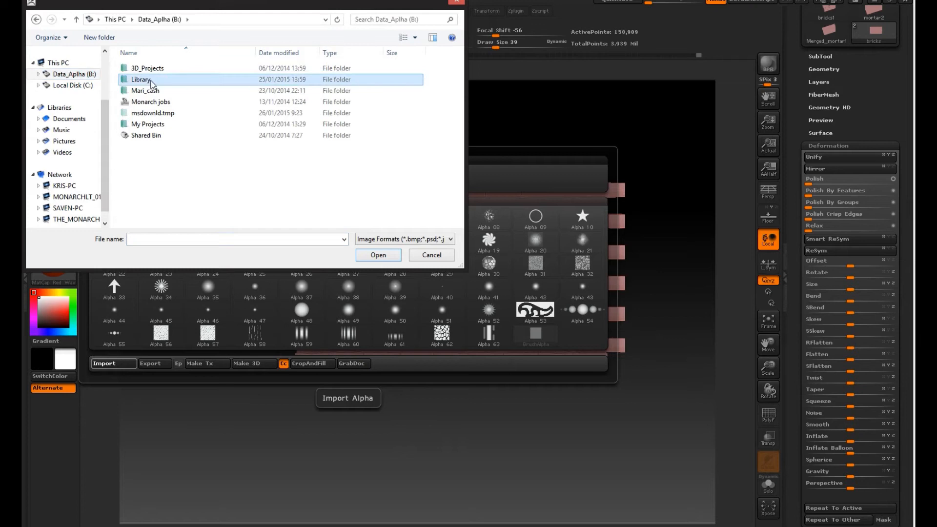
{"action": "double_click", "coordinate": [152, 79]}
{"action": "left_click", "coordinate": [163, 101]}
{"action": "double_click", "coordinate": [149, 113]}
Step: Import a multiple selection of CRCK, LAVA, MOSAIK, PBBL03, SRFCE and WALL alphas from the stone_alphas folder
{"action": "scroll", "coordinate": [453, 169], "scroll_direction": "down", "scroll_amount": 2}
{"action": "left_click_drag", "start_coordinate": [453, 192], "coordinate": [442, 74]}
{"action": "left_click_drag", "start_coordinate": [448, 116], "coordinate": [154, 117], "text": "ctrl"}
{"action": "left_click_drag", "start_coordinate": [460, 96], "coordinate": [467, 132]}
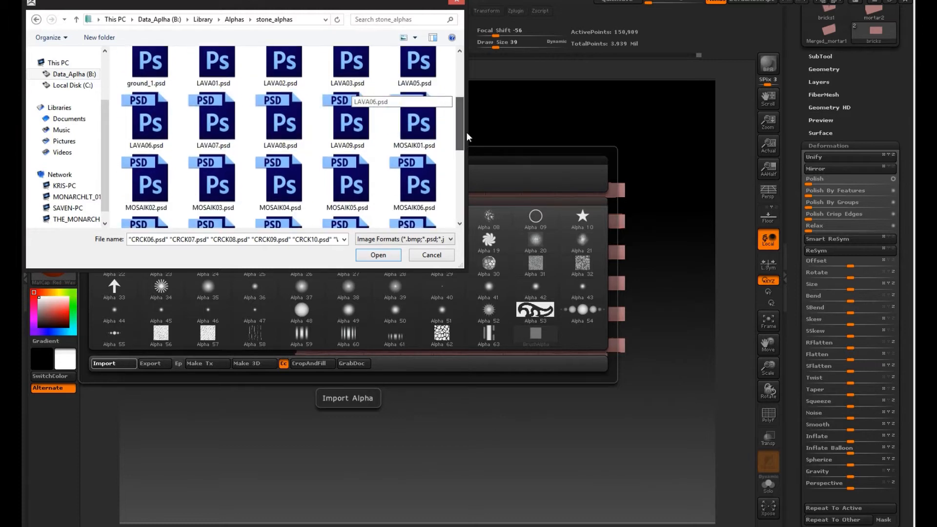
{"action": "left_click_drag", "start_coordinate": [445, 75], "coordinate": [366, 73], "text": "ctrl"}
{"action": "left_click_drag", "start_coordinate": [241, 210], "coordinate": [280, 177], "text": "ctrl"}
{"action": "left_click_drag", "start_coordinate": [460, 121], "coordinate": [464, 175]}
{"action": "left_click", "coordinate": [359, 108], "text": "ctrl"}
{"action": "left_click", "coordinate": [413, 105], "text": "ctrl"}
{"action": "left_click", "coordinate": [291, 119], "text": "ctrl"}
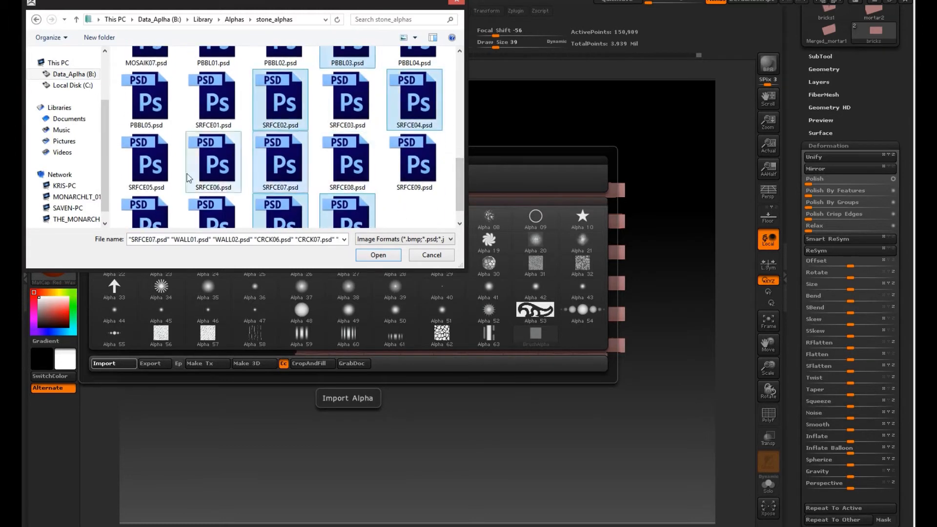
{"action": "left_click", "coordinate": [384, 257]}
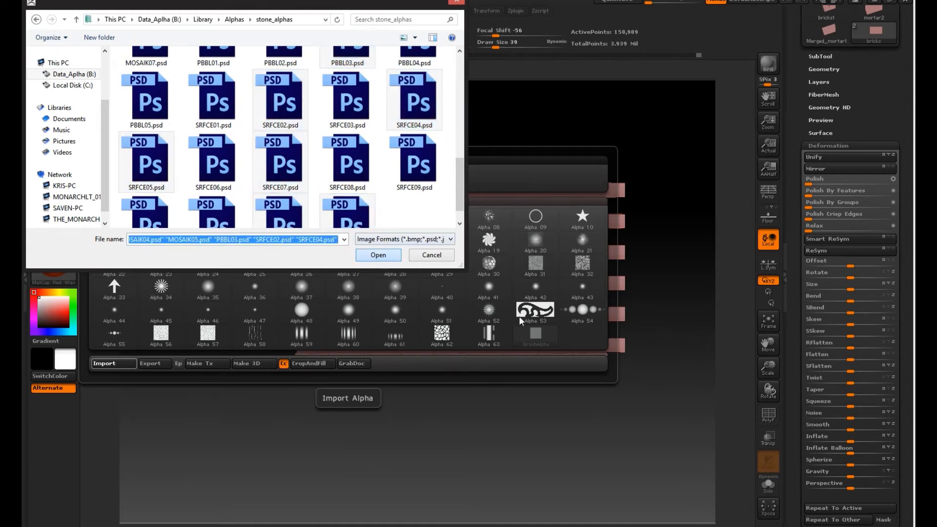
Step: Set the ClayBuildup brush to the SRFCE05 alpha, a DragRect stroke, draw size 42 and Z intensity 42
{"action": "left_click", "coordinate": [43, 154]}
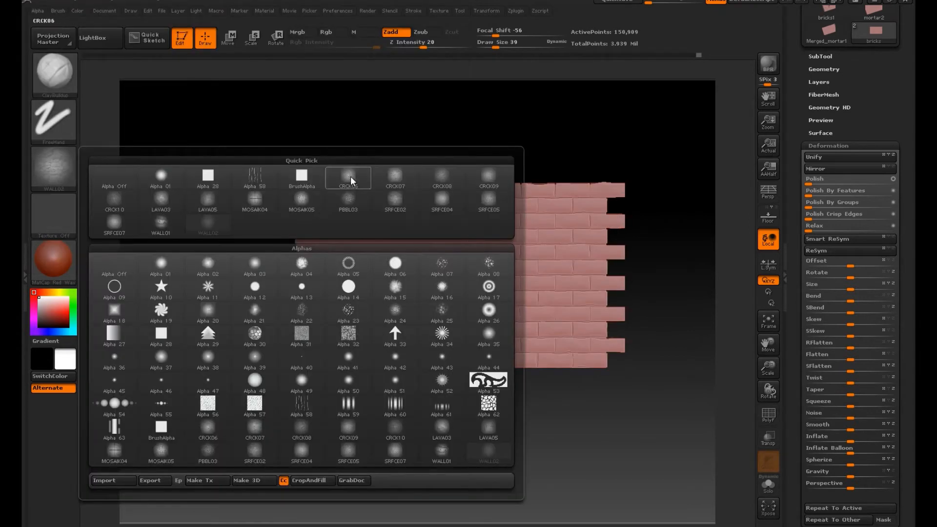
{"action": "left_click", "coordinate": [489, 201]}
{"action": "left_click", "coordinate": [55, 84]}
{"action": "left_click", "coordinate": [56, 113]}
{"action": "left_click", "coordinate": [60, 118]}
{"action": "left_click", "coordinate": [167, 122]}
{"action": "left_click", "coordinate": [497, 45]}
{"action": "left_click_drag", "start_coordinate": [426, 46], "coordinate": [400, 47]}
{"action": "left_click_drag", "start_coordinate": [648, 342], "coordinate": [653, 526], "text": "alt"}
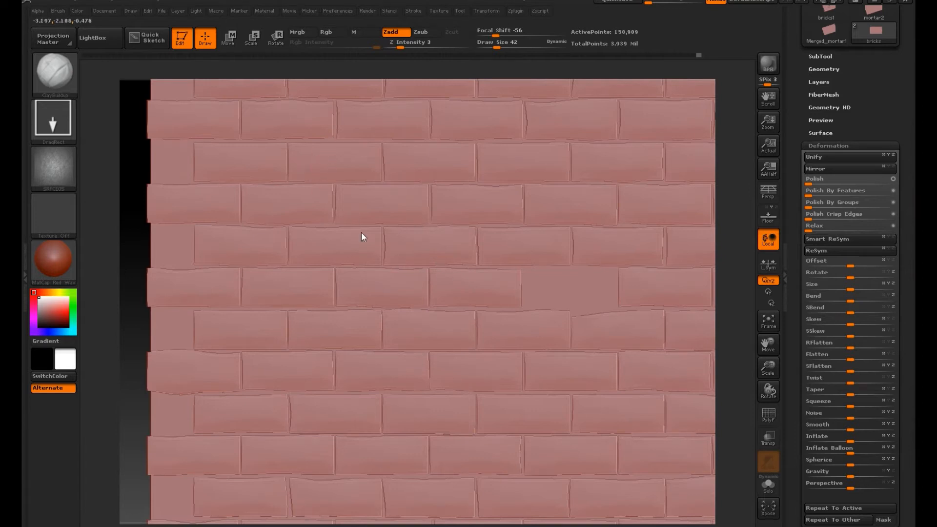
{"action": "left_click_drag", "start_coordinate": [432, 47], "coordinate": [440, 46]}
Step: Test the surface alpha once and undo it, then stamp stone texture over bricks in the left half of the wall
{"action": "mouse_move", "coordinate": [479, 333]}
{"action": "left_mouse_down"}
{"action": "mouse_move", "coordinate": [384, 444]}
{"action": "mouse_move", "coordinate": [310, 344]}
{"action": "left_mouse_up"}
{"action": "key", "text": "ctrl+z"}
{"action": "left_click_drag", "start_coordinate": [211, 326], "coordinate": [293, 312]}
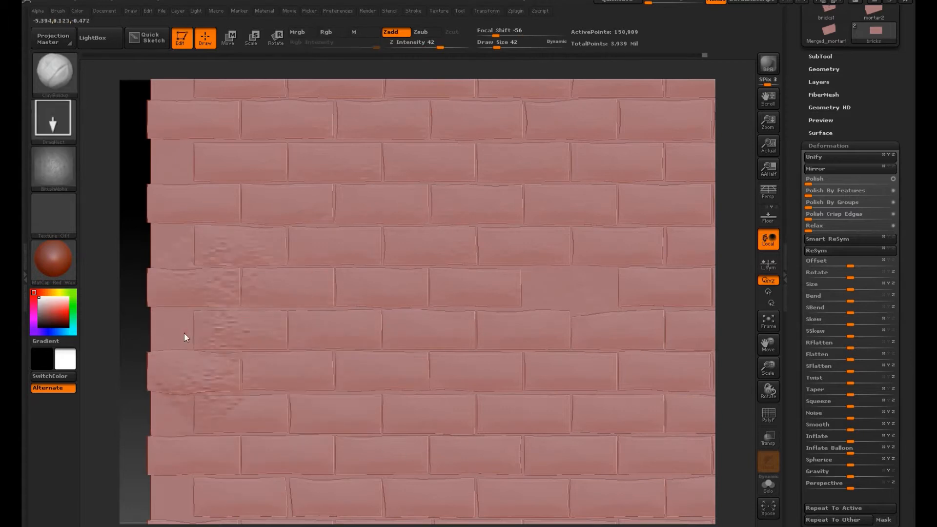
{"action": "left_click_drag", "start_coordinate": [231, 163], "coordinate": [287, 165]}
{"action": "left_click_drag", "start_coordinate": [334, 136], "coordinate": [376, 168]}
{"action": "left_click_drag", "start_coordinate": [463, 317], "coordinate": [513, 381]}
{"action": "left_click_drag", "start_coordinate": [424, 327], "coordinate": [476, 387]}
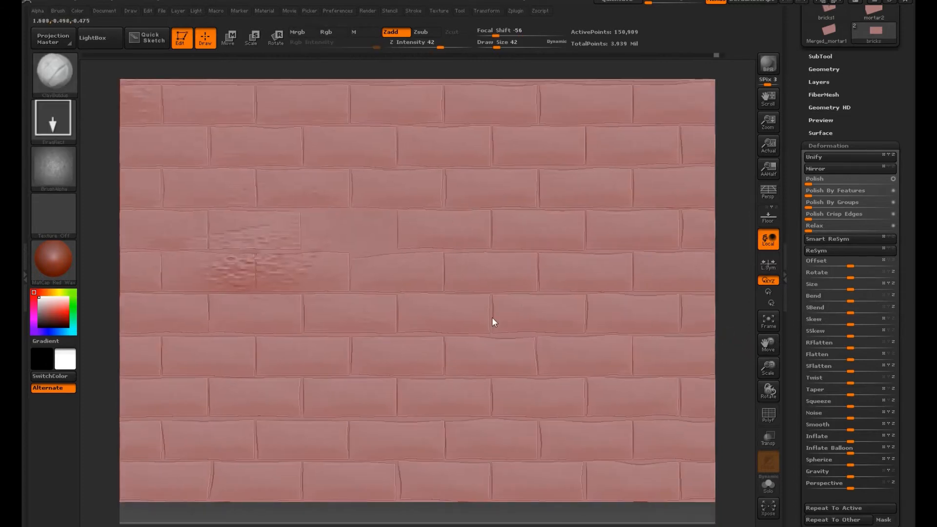
Step: Stamp the stone surface alpha over scattered bricks in the right half and the lower rows of the wall
{"action": "left_click_drag", "start_coordinate": [627, 335], "coordinate": [677, 364]}
{"action": "left_click_drag", "start_coordinate": [685, 191], "coordinate": [648, 234]}
{"action": "left_click_drag", "start_coordinate": [680, 100], "coordinate": [618, 161]}
{"action": "left_click_drag", "start_coordinate": [509, 168], "coordinate": [569, 185]}
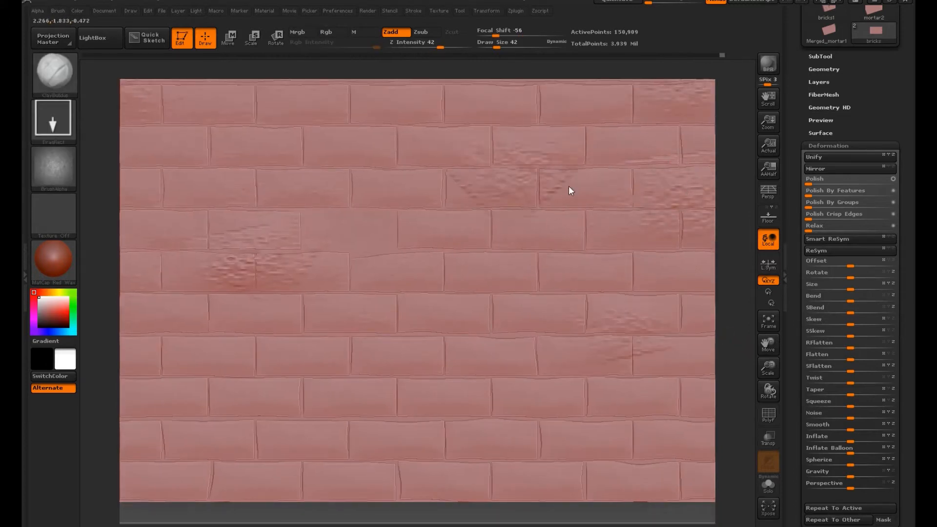
{"action": "left_click_drag", "start_coordinate": [544, 381], "coordinate": [505, 420]}
{"action": "left_click_drag", "start_coordinate": [746, 374], "coordinate": [807, 210], "text": "alt"}
{"action": "left_click_drag", "start_coordinate": [201, 311], "coordinate": [254, 331]}
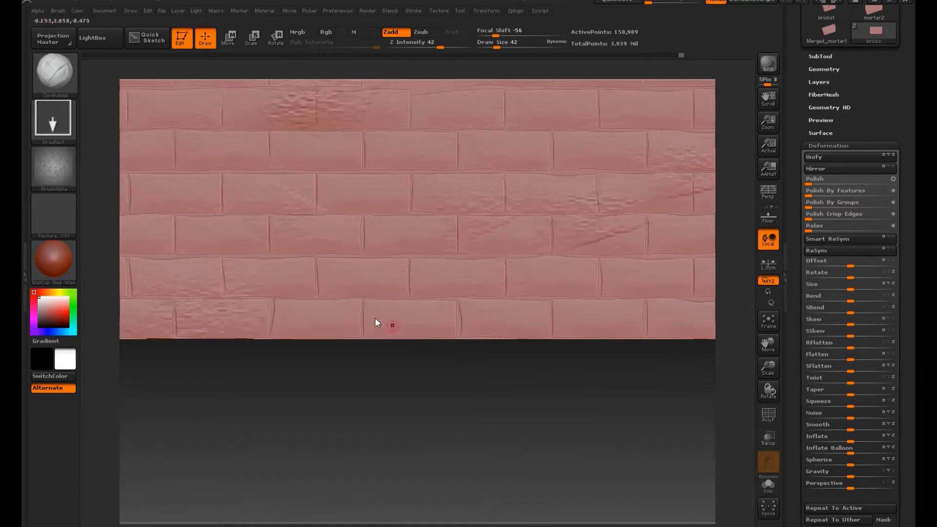
Step: Add more stone surface stamps on plain bricks along the lower and upper rows of the wall
{"action": "left_click_drag", "start_coordinate": [678, 280], "coordinate": [637, 299]}
{"action": "left_click_drag", "start_coordinate": [512, 376], "coordinate": [737, 476], "text": "alt"}
{"action": "left_click_drag", "start_coordinate": [359, 349], "coordinate": [356, 435]}
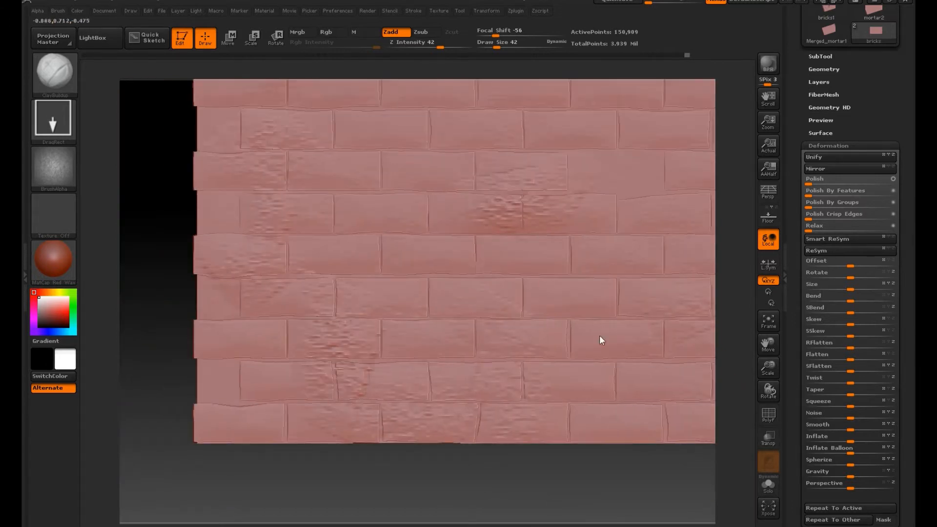
{"action": "left_click_drag", "start_coordinate": [736, 281], "coordinate": [568, 376], "text": "alt"}
{"action": "left_click_drag", "start_coordinate": [726, 146], "coordinate": [585, 277], "text": "alt"}
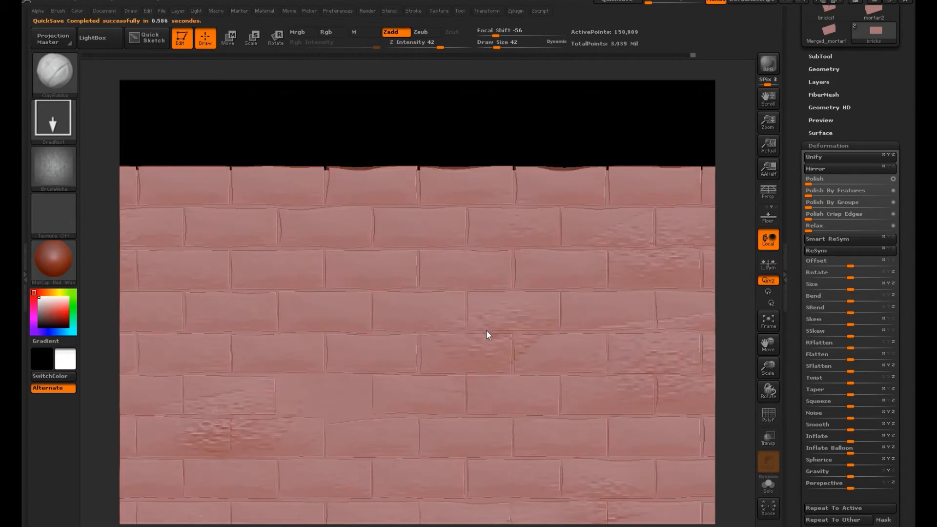
{"action": "left_click_drag", "start_coordinate": [737, 243], "coordinate": [621, 219], "text": "alt"}
{"action": "mouse_move", "coordinate": [706, 219]}
{"action": "left_mouse_down", "text": "shift"}
{"action": "mouse_move", "coordinate": [469, 312]}
{"action": "mouse_move", "coordinate": [554, 284]}
{"action": "mouse_move", "coordinate": [707, 282]}
{"action": "mouse_move", "coordinate": [728, 263]}
{"action": "mouse_move", "coordinate": [680, 373]}
{"action": "mouse_move", "coordinate": [683, 414]}
{"action": "left_mouse_up", "text": "shift"}
Step: Change the ClayBuildup stroke to Dots, set the draw size to 131 and carve a brick-sized recess into the wall
{"action": "left_click", "coordinate": [55, 89]}
{"action": "left_click", "coordinate": [54, 121]}
{"action": "left_click", "coordinate": [115, 129]}
{"action": "left_click", "coordinate": [54, 80]}
{"action": "left_click", "coordinate": [510, 46]}
{"action": "left_click_drag", "start_coordinate": [323, 349], "coordinate": [363, 351]}
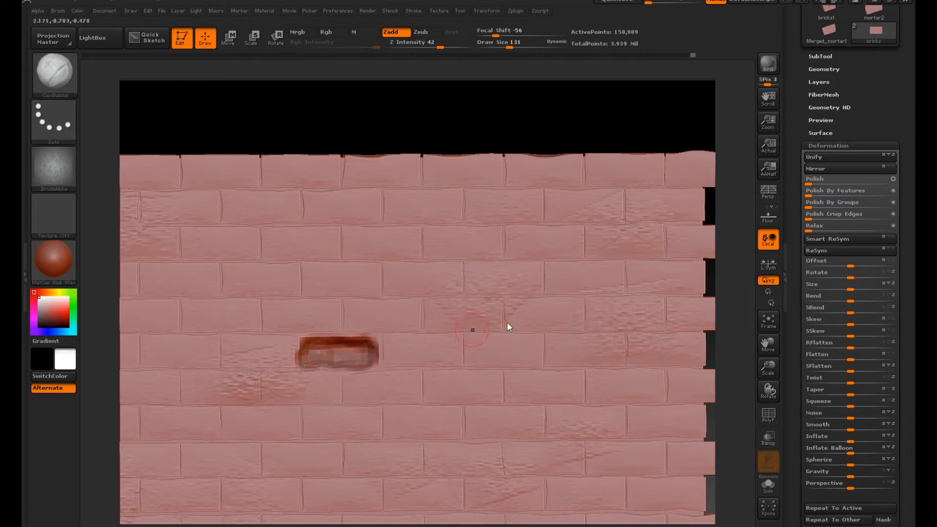
Step: Show the billy skeleton subtool in the wall and carve the recess deeper around its skull
{"action": "scroll", "coordinate": [908, 148], "scroll_direction": "up", "scroll_amount": 10}
{"action": "left_click", "coordinate": [830, 227]}
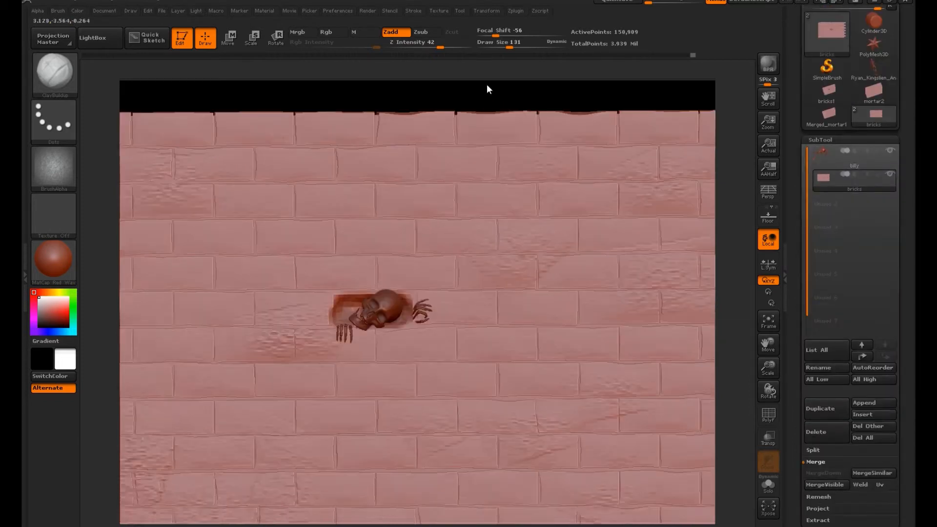
{"action": "left_click_drag", "start_coordinate": [487, 85], "coordinate": [594, 377], "text": "alt"}
{"action": "mouse_move", "coordinate": [439, 289]}
{"action": "left_mouse_down", "text": "alt"}
{"action": "mouse_move", "coordinate": [423, 315]}
{"action": "mouse_move", "coordinate": [375, 329]}
{"action": "left_mouse_up", "text": "alt"}
{"action": "left_click_drag", "start_coordinate": [244, 283], "coordinate": [299, 295], "text": "alt"}
{"action": "mouse_move", "coordinate": [734, 312]}
{"action": "left_mouse_down"}
{"action": "mouse_move", "coordinate": [756, 321]}
{"action": "mouse_move", "coordinate": [740, 319]}
{"action": "left_mouse_up"}
{"action": "left_click_drag", "start_coordinate": [363, 285], "coordinate": [380, 268], "text": "alt"}
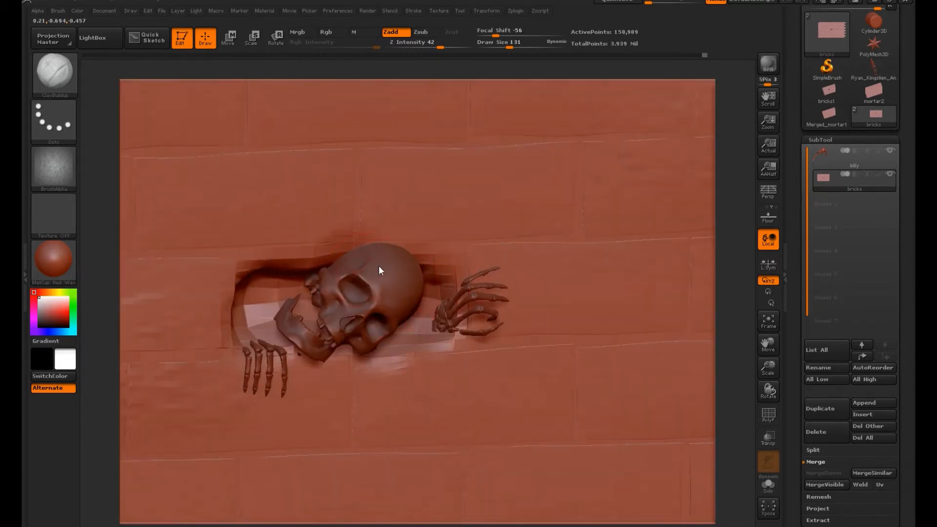
Step: Choose the Move Topological brush, make the bricks the active subtool and reshape the recess edges around the skull
{"action": "left_click", "coordinate": [379, 271], "text": "alt"}
{"action": "left_click", "coordinate": [55, 73]}
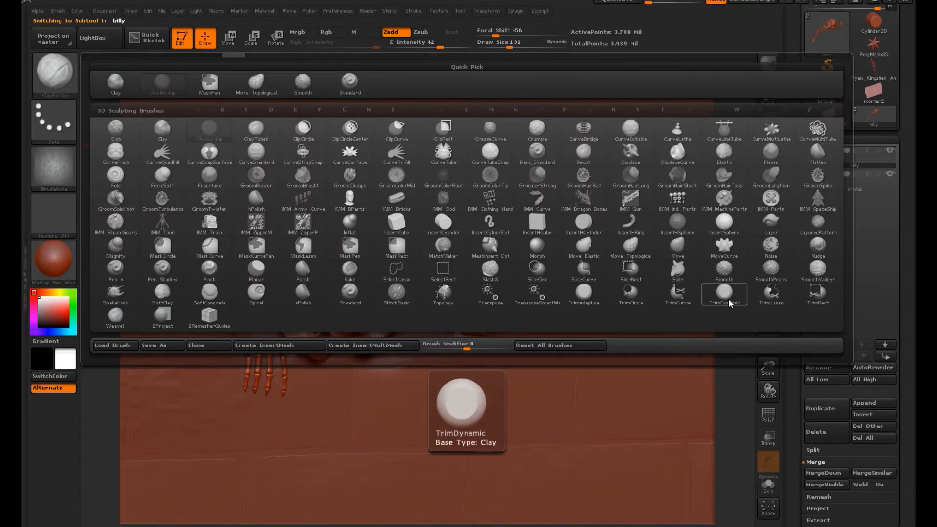
{"action": "key", "text": "m"}
{"action": "key", "text": "t"}
{"action": "left_click", "coordinate": [349, 239], "text": "alt"}
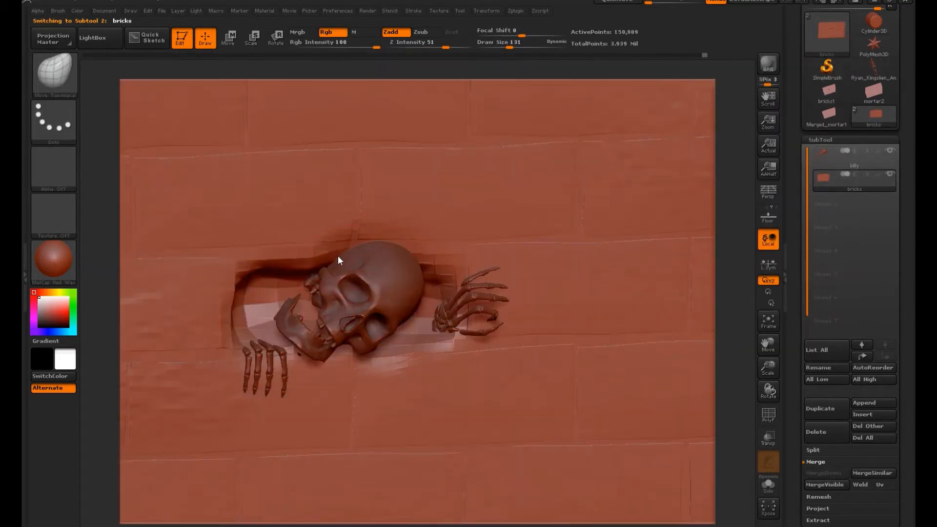
{"action": "left_click_drag", "start_coordinate": [400, 248], "coordinate": [413, 243]}
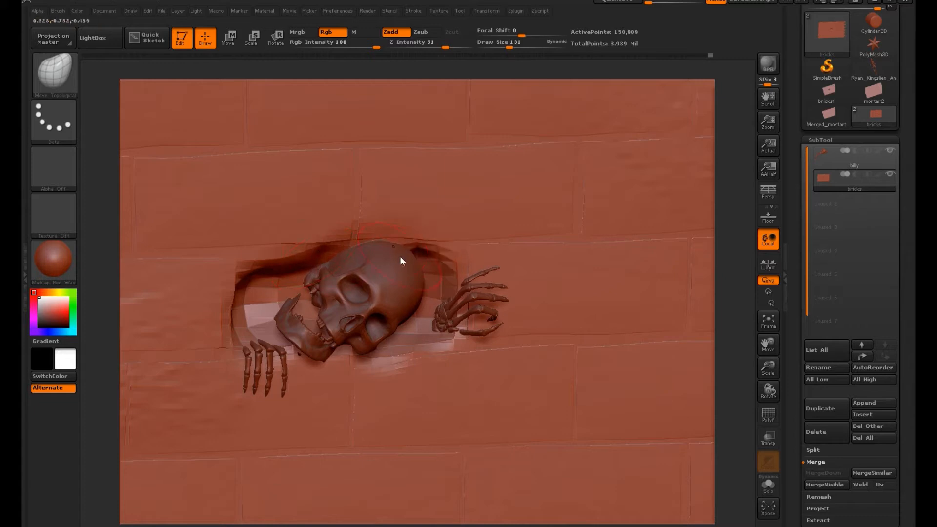
{"action": "left_click_drag", "start_coordinate": [727, 235], "coordinate": [462, 290]}
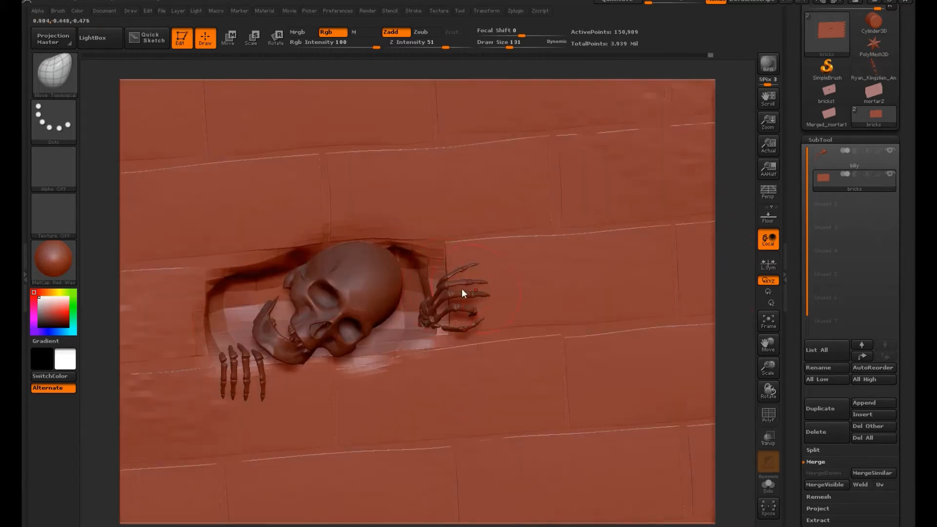
{"action": "right_click_drag", "start_coordinate": [439, 339], "coordinate": [443, 338]}
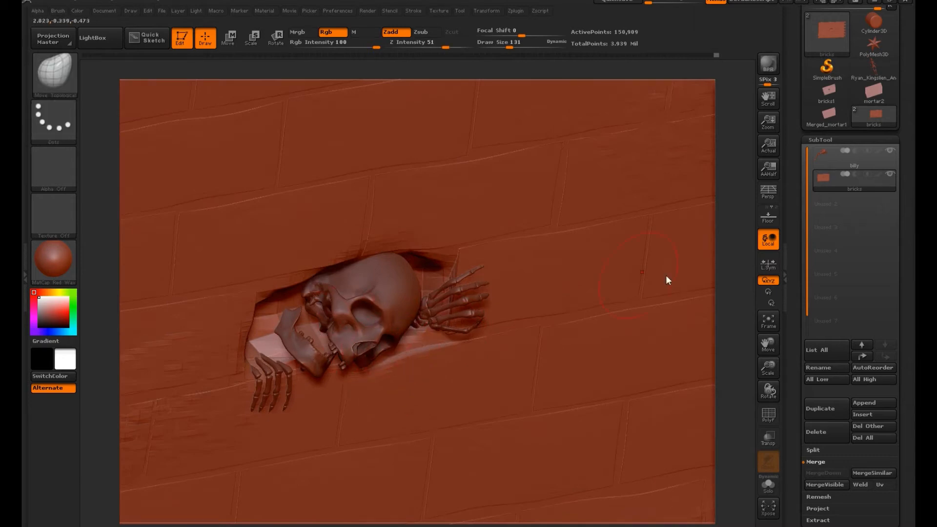
Step: Pull the recess edge beside the skull's jaw into a cleaner brick outline
{"action": "right_click_drag", "start_coordinate": [667, 277], "coordinate": [340, 350]}
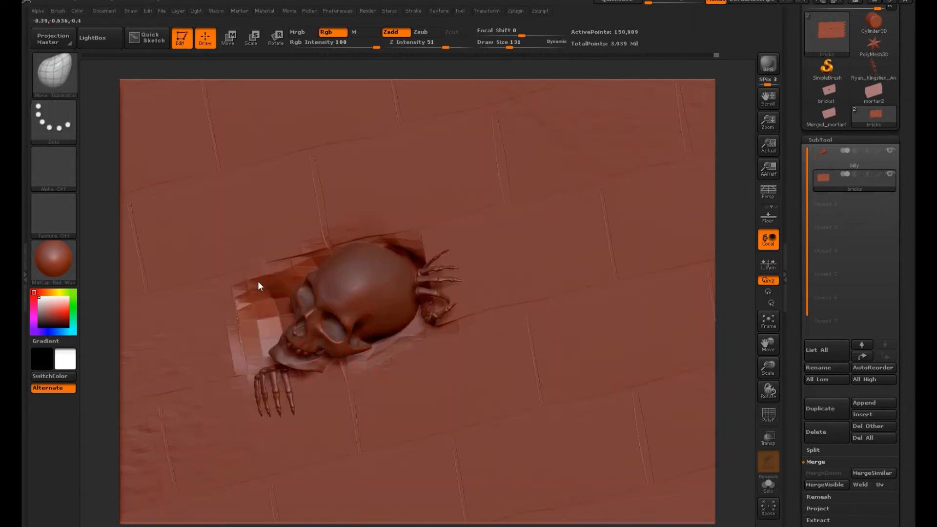
{"action": "right_click_drag", "start_coordinate": [537, 268], "coordinate": [361, 293]}
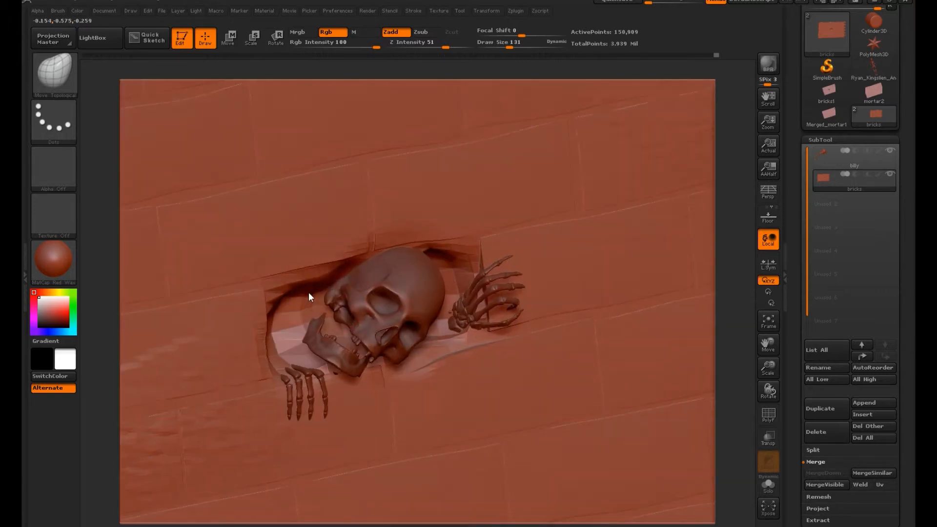
{"action": "right_click_drag", "start_coordinate": [698, 158], "coordinate": [671, 218]}
{"action": "right_click_drag", "start_coordinate": [263, 371], "coordinate": [297, 303]}
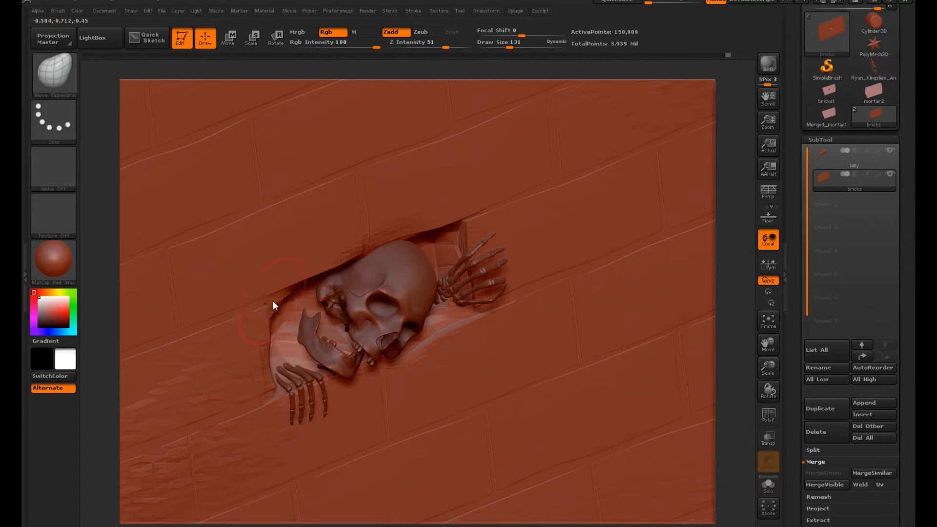
Step: Restrict view rotation to the Z axis and reshape the recess's lower edge and the bricks above the skull
{"action": "left_click", "coordinate": [773, 303]}
{"action": "left_click_drag", "start_coordinate": [736, 289], "coordinate": [729, 290]}
{"action": "left_click_drag", "start_coordinate": [740, 340], "coordinate": [733, 274]}
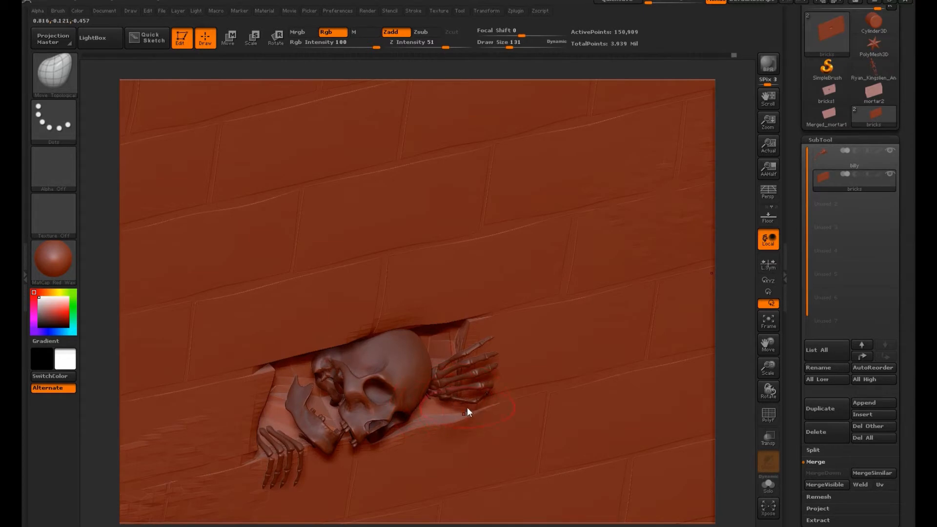
{"action": "left_click_drag", "start_coordinate": [293, 421], "coordinate": [303, 423], "text": "shift"}
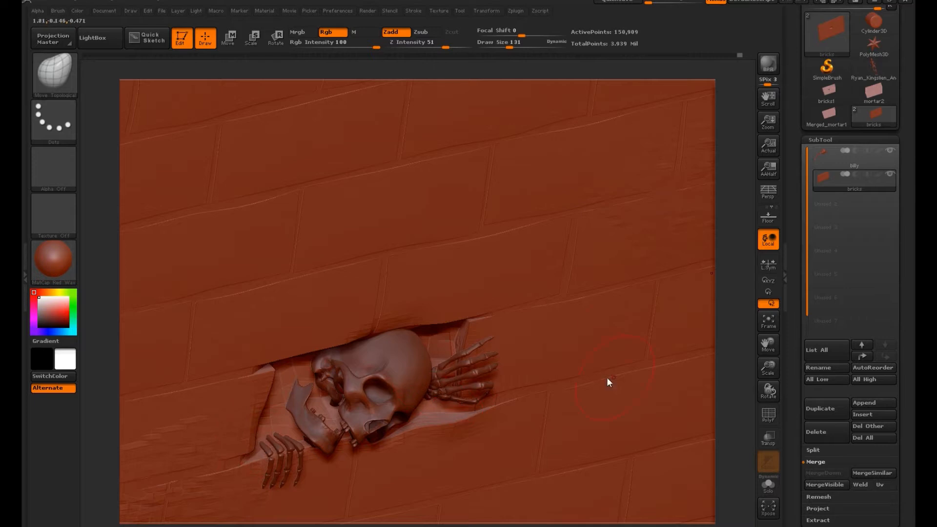
{"action": "left_click_drag", "start_coordinate": [734, 318], "coordinate": [361, 296]}
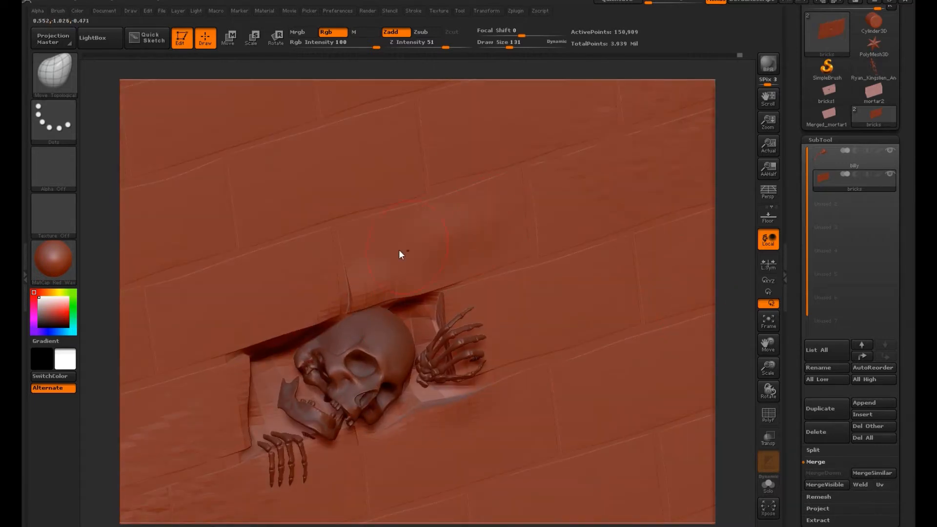
Step: Convert the brick wall to a DynaMesh with a resolution of 256
{"action": "left_click_drag", "start_coordinate": [307, 287], "coordinate": [697, 267]}
{"action": "left_click_drag", "start_coordinate": [902, 283], "coordinate": [904, 157]}
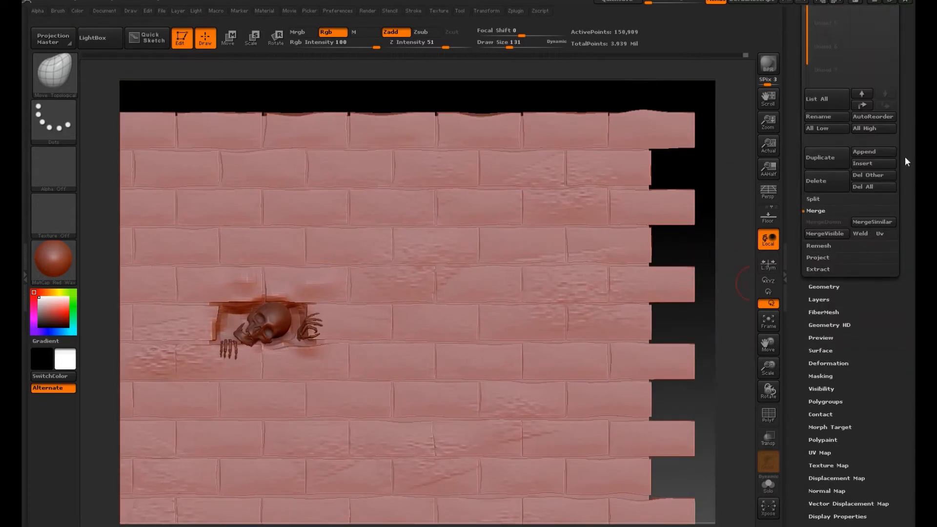
{"action": "left_click", "coordinate": [818, 245]}
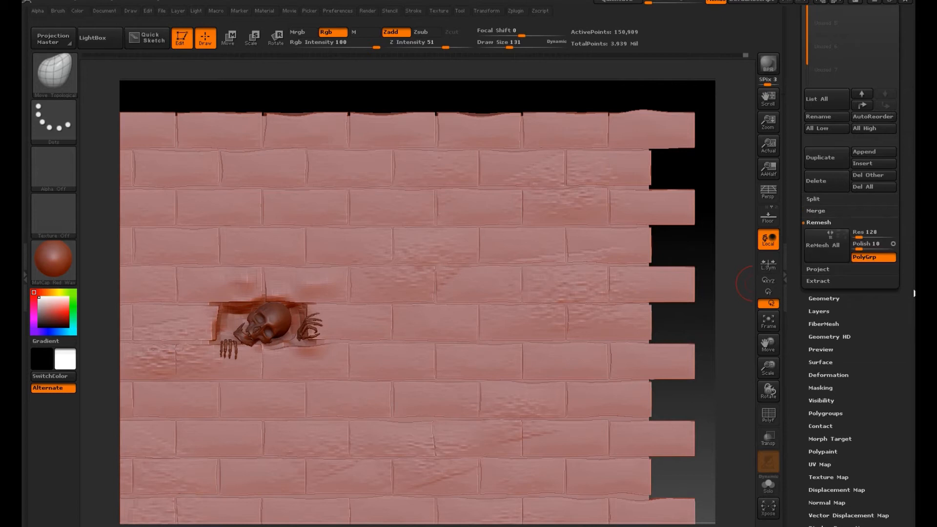
{"action": "left_click", "coordinate": [834, 298]}
{"action": "left_click", "coordinate": [847, 153]}
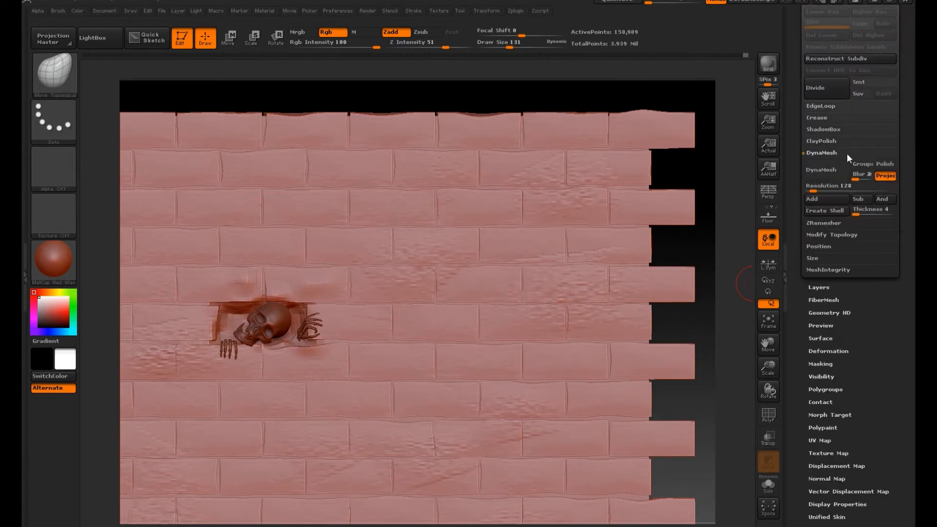
{"action": "left_click", "coordinate": [818, 191]}
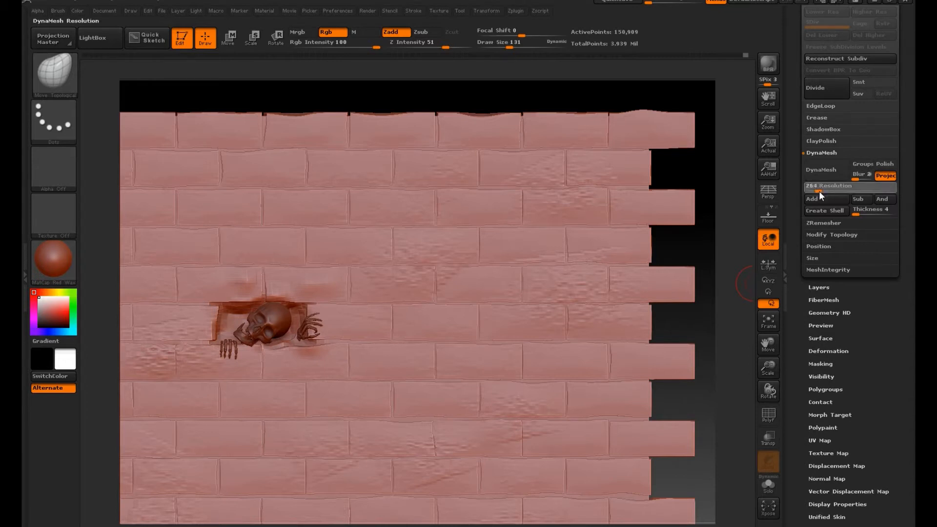
{"action": "left_click", "coordinate": [835, 176]}
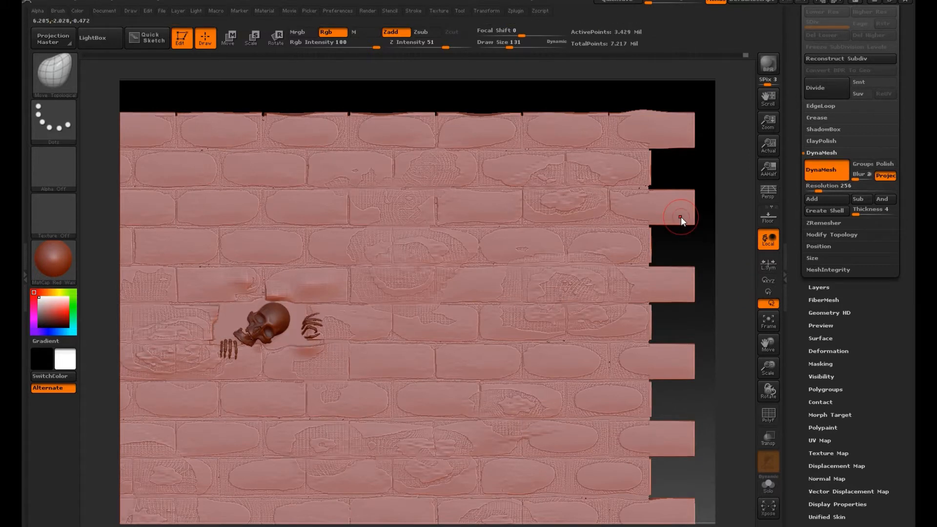
Step: Undo the DynaMesh conversion of the brick wall
{"action": "left_click_drag", "start_coordinate": [452, 98], "coordinate": [470, 153]}
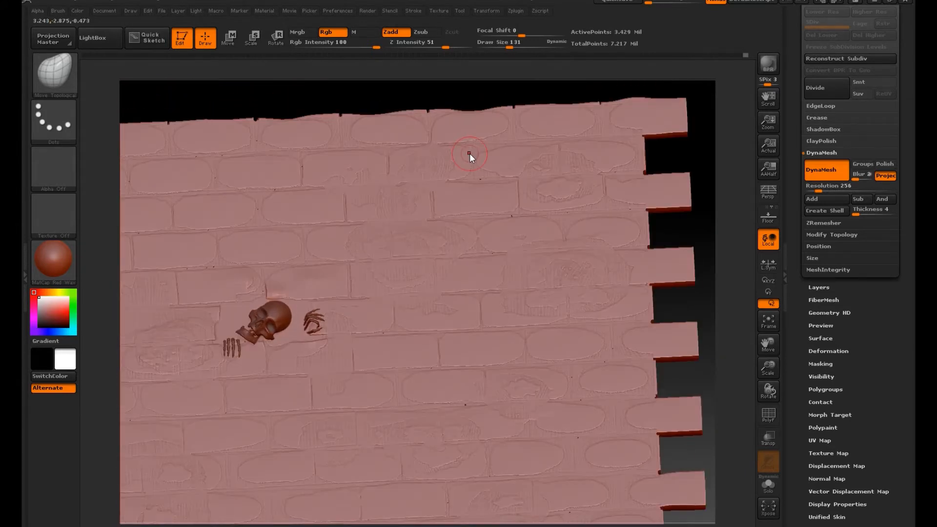
{"action": "key", "text": "shift"}
{"action": "key", "text": "ctrl+z"}
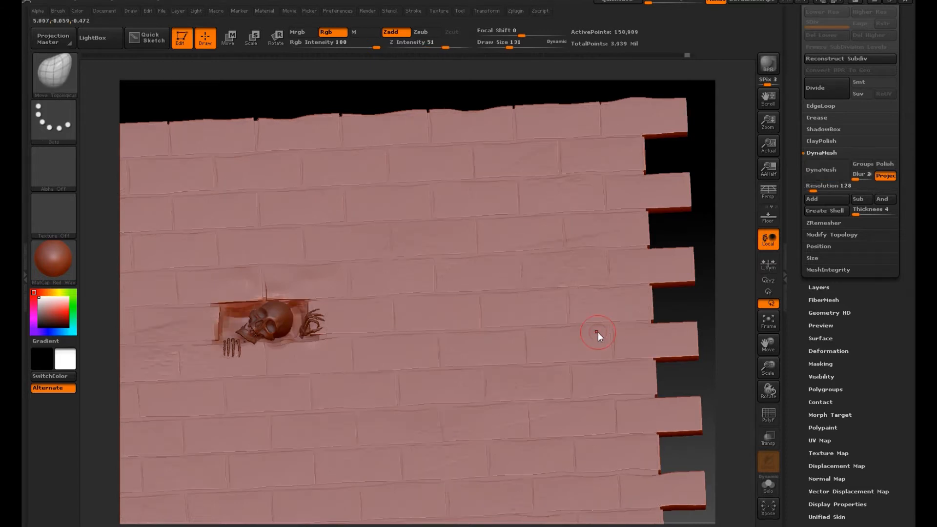
Step: Split the wall into separate subtools for bricks and mortar, and make the bricks1 mortar subtool active
{"action": "left_click_drag", "start_coordinate": [885, 284], "coordinate": [881, 361]}
{"action": "left_click", "coordinate": [837, 231]}
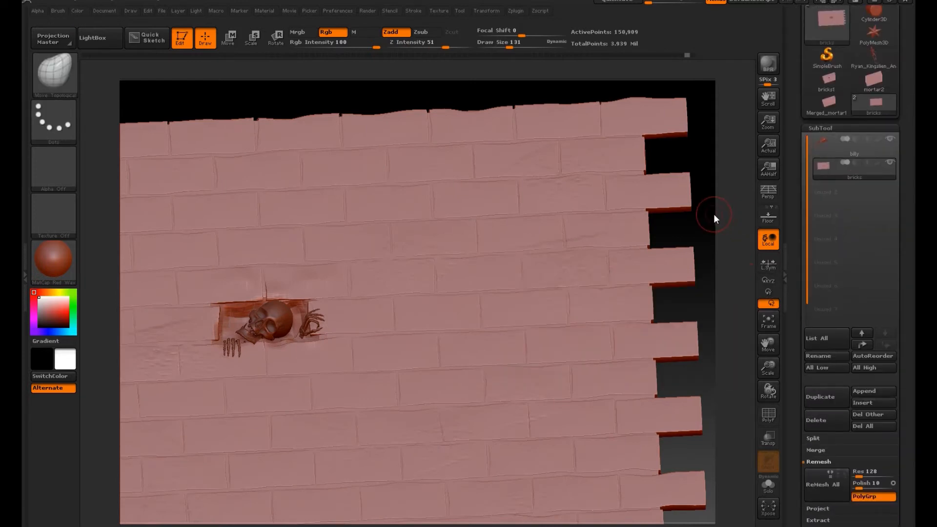
{"action": "left_click_drag", "start_coordinate": [713, 215], "coordinate": [741, 278]}
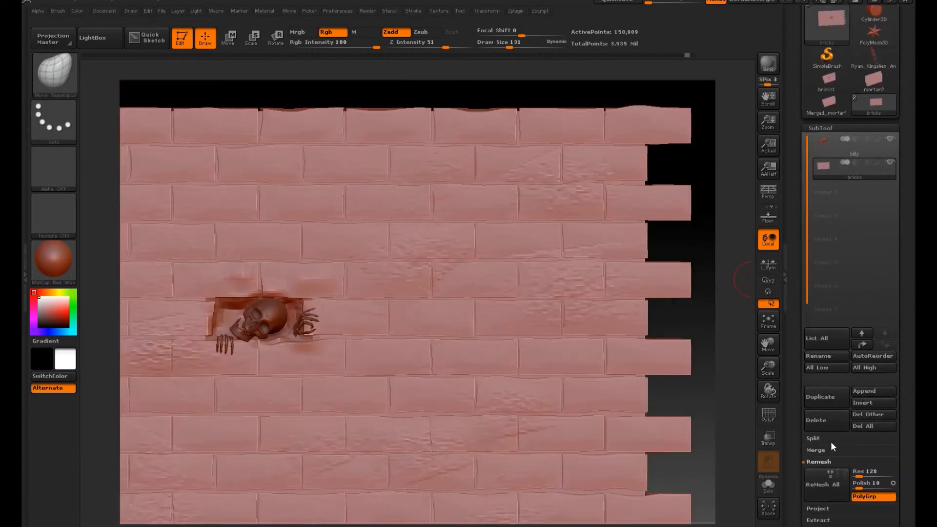
{"action": "left_click", "coordinate": [830, 439]}
{"action": "left_click", "coordinate": [866, 460]}
{"action": "left_click", "coordinate": [715, 483]}
{"action": "left_click", "coordinate": [841, 198]}
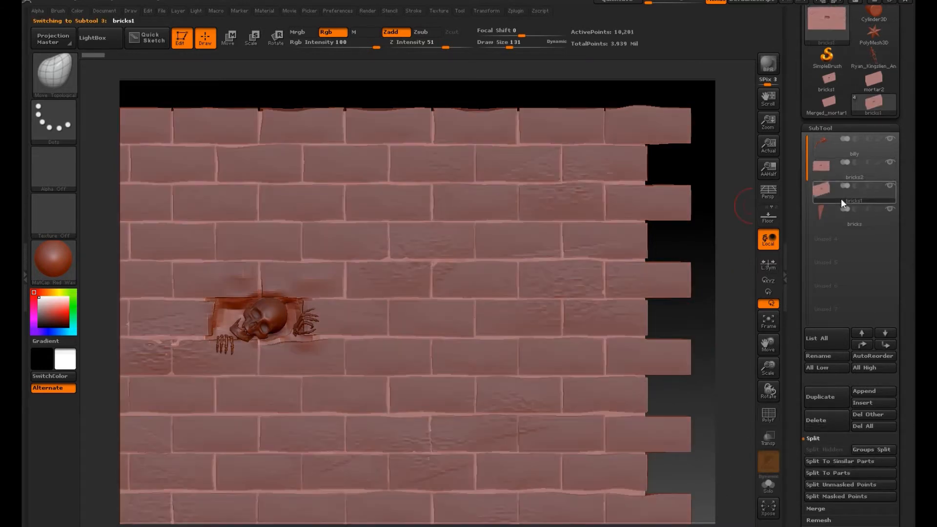
Step: Try to shift the mortar's depth relative to the bricks with Transpose Move, undo it and return to drawing mode
{"action": "key", "text": "w"}
{"action": "left_click_drag", "start_coordinate": [659, 356], "coordinate": [702, 273]}
{"action": "left_click_drag", "start_coordinate": [262, 236], "coordinate": [262, 230]}
{"action": "left_click_drag", "start_coordinate": [436, 288], "coordinate": [336, 336]}
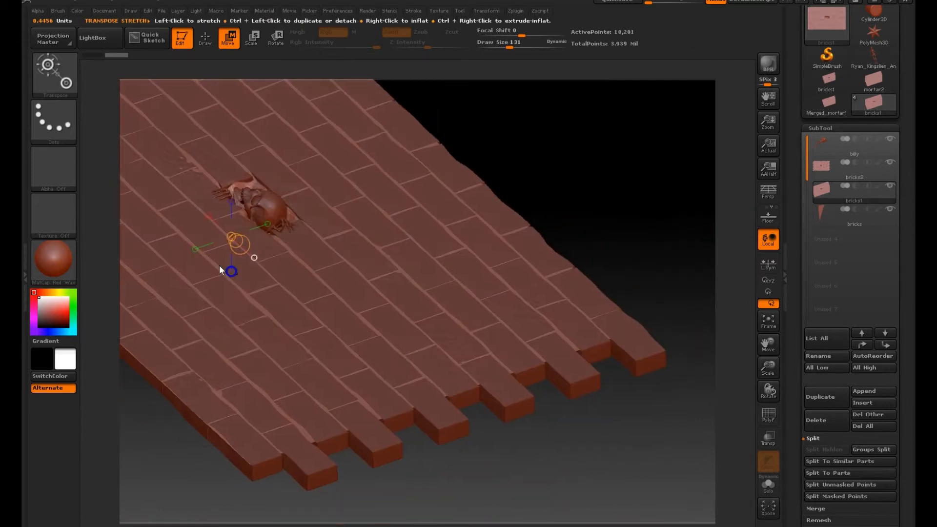
{"action": "left_click_drag", "start_coordinate": [232, 247], "coordinate": [233, 249]}
{"action": "key", "text": "ctrl+z"}
{"action": "mouse_move", "coordinate": [393, 461]}
{"action": "left_mouse_down"}
{"action": "mouse_move", "coordinate": [496, 369]}
{"action": "mouse_move", "coordinate": [462, 309]}
{"action": "mouse_move", "coordinate": [203, 145]}
{"action": "left_mouse_up"}
{"action": "left_click", "coordinate": [205, 38]}
{"action": "mouse_move", "coordinate": [330, 153]}
{"action": "left_mouse_down"}
{"action": "mouse_move", "coordinate": [331, 293]}
{"action": "mouse_move", "coordinate": [341, 278]}
{"action": "mouse_move", "coordinate": [315, 308]}
{"action": "mouse_move", "coordinate": [450, 357]}
{"action": "mouse_move", "coordinate": [235, 256]}
{"action": "left_mouse_up"}
Step: Choose the Clay brush and subdivide the bricks1 mortar mesh twice
{"action": "left_click", "coordinate": [53, 74]}
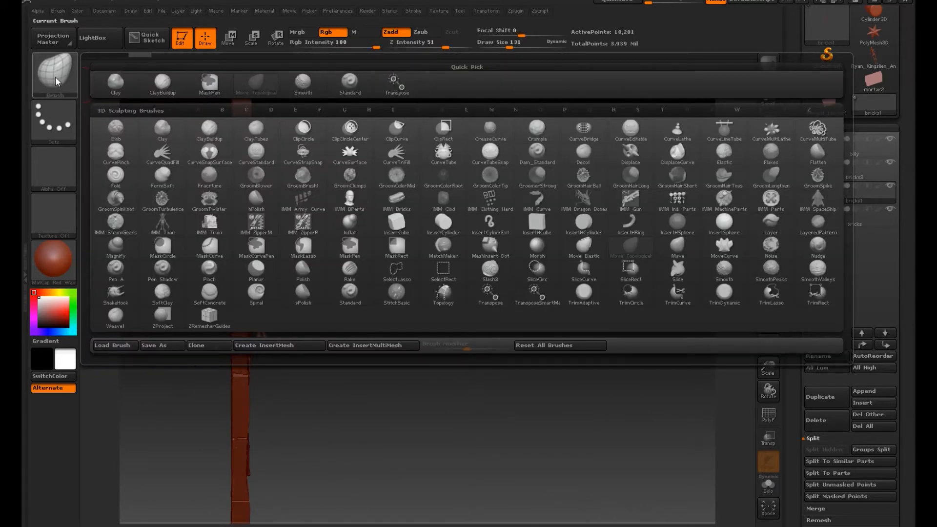
{"action": "left_click", "coordinate": [163, 129]}
{"action": "mouse_move", "coordinate": [342, 273]}
{"action": "left_mouse_down"}
{"action": "mouse_move", "coordinate": [382, 317]}
{"action": "mouse_move", "coordinate": [385, 335]}
{"action": "mouse_move", "coordinate": [439, 312]}
{"action": "left_mouse_up"}
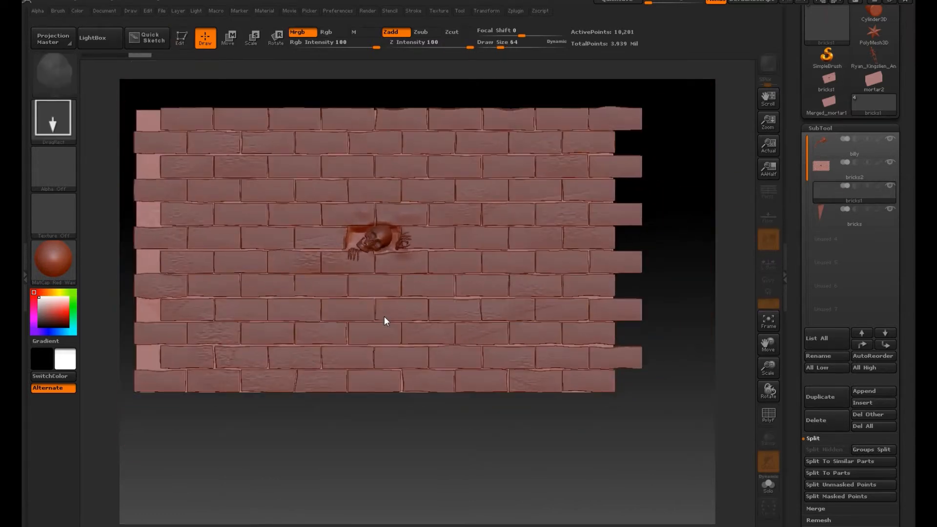
{"action": "key", "text": "t"}
{"action": "mouse_move", "coordinate": [707, 299]}
{"action": "left_mouse_down", "text": "alt"}
{"action": "mouse_move", "coordinate": [660, 318]}
{"action": "mouse_move", "coordinate": [645, 279]}
{"action": "left_mouse_up", "text": "alt"}
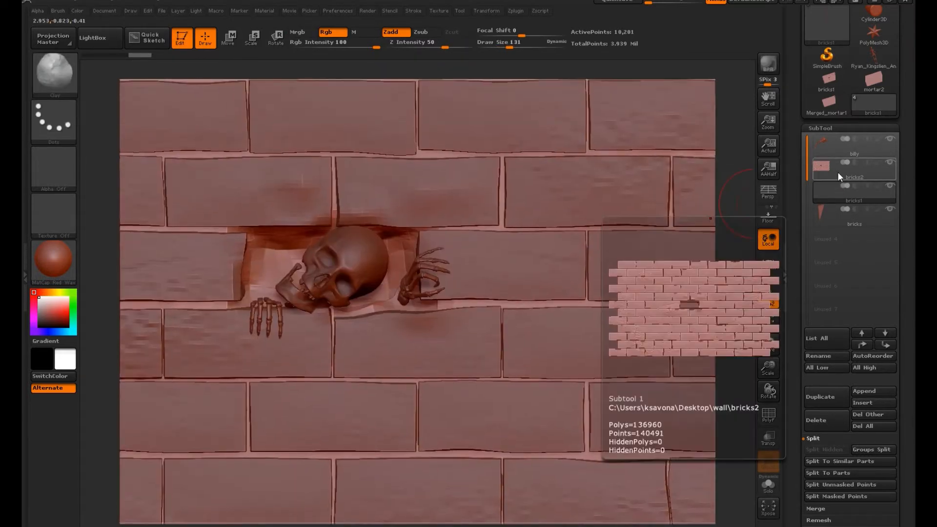
{"action": "key", "text": "ctrl"}
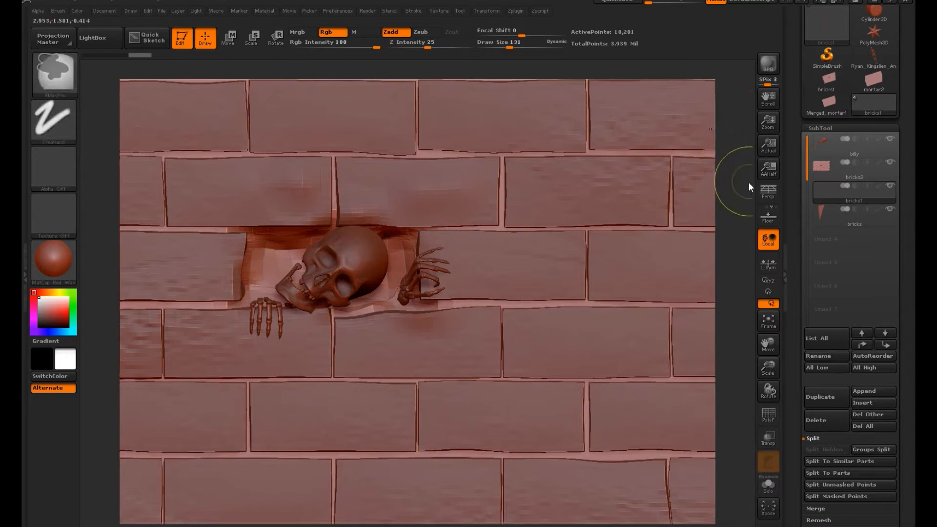
{"action": "key", "text": "ctrl+d"}
{"action": "key", "text": "ctrl+d"}
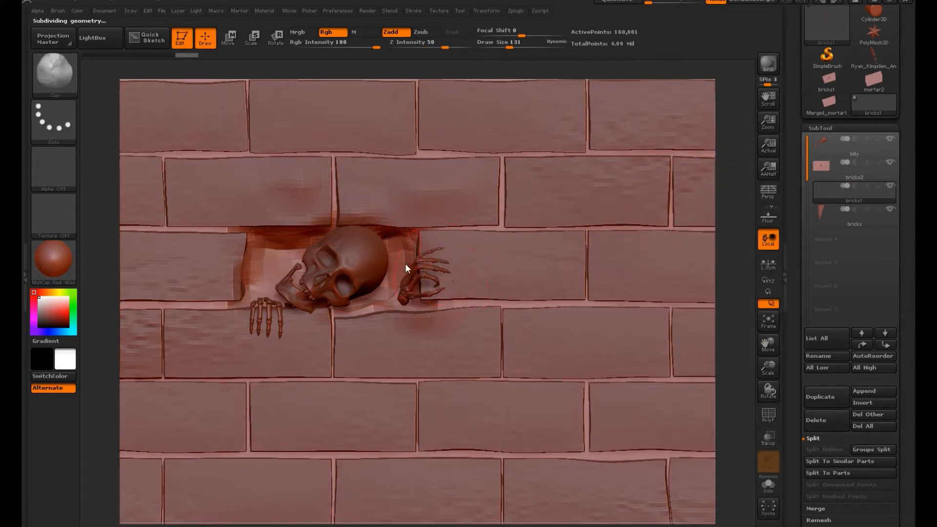
{"action": "key", "text": "shift"}
{"action": "left_click_drag", "start_coordinate": [403, 153], "coordinate": [425, 153], "text": "shift"}
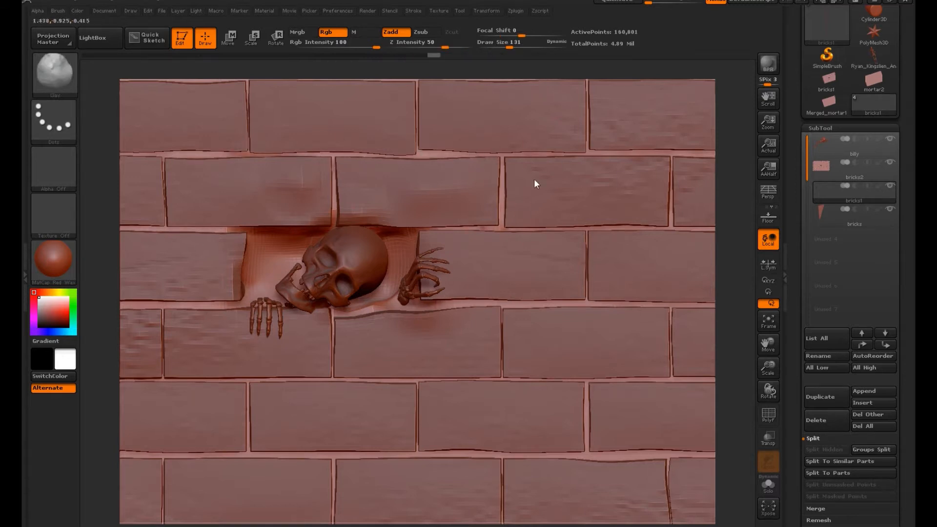
Step: Make the bricks2 subtool active and subdivide its mesh to level 3
{"action": "right_click_drag", "start_coordinate": [534, 178], "coordinate": [690, 218]}
{"action": "right_click_drag", "start_coordinate": [636, 159], "coordinate": [744, 242]}
{"action": "left_click", "coordinate": [854, 170]}
{"action": "left_click_drag", "start_coordinate": [868, 513], "coordinate": [868, 233]}
{"action": "left_click", "coordinate": [839, 283]}
{"action": "left_click_drag", "start_coordinate": [882, 279], "coordinate": [882, 381]}
{"action": "left_click", "coordinate": [826, 172]}
{"action": "left_click", "coordinate": [826, 174]}
{"action": "right_click_drag", "start_coordinate": [754, 210], "coordinate": [734, 331], "text": "alt"}
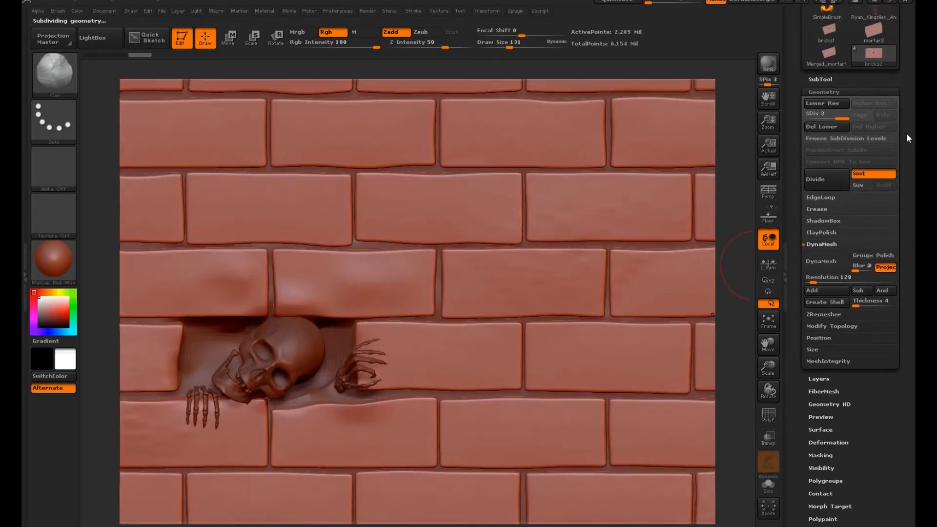
Step: Make the bricks1 mortar the active subtool again and set the Clay brush draw size to 45
{"action": "left_click", "coordinate": [820, 79]}
{"action": "left_click_drag", "start_coordinate": [849, 213], "coordinate": [850, 239]}
{"action": "left_click", "coordinate": [868, 169]}
{"action": "left_click_drag", "start_coordinate": [749, 239], "coordinate": [681, 279], "text": "alt"}
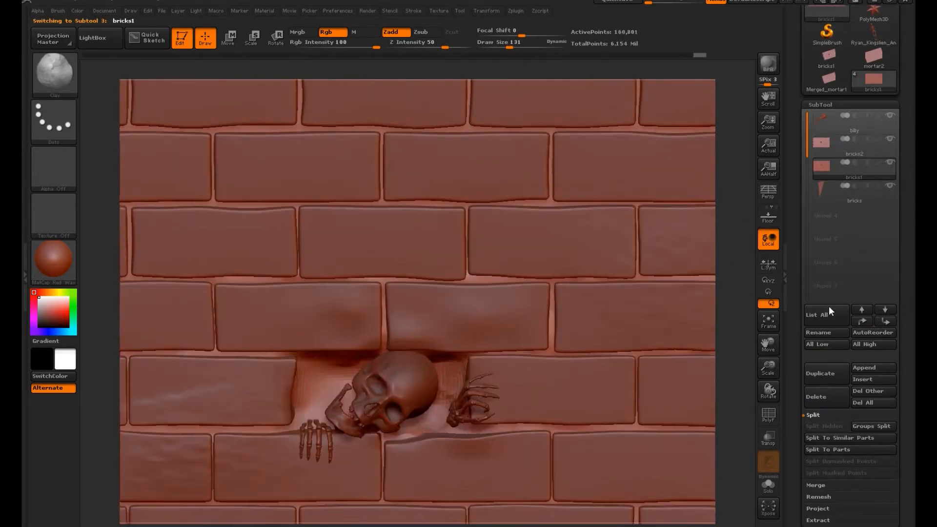
{"action": "left_click", "coordinate": [386, 449], "text": "alt"}
{"action": "left_click", "coordinate": [429, 441], "text": "alt"}
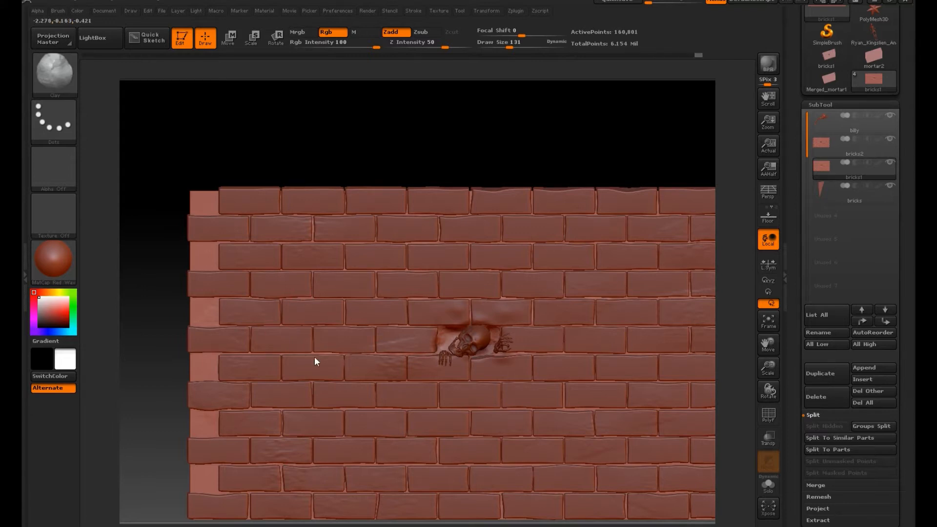
{"action": "right_click_drag", "start_coordinate": [636, 344], "coordinate": [560, 135]}
{"action": "right_click_drag", "start_coordinate": [702, 390], "coordinate": [654, 293], "text": "alt"}
{"action": "right_click_drag", "start_coordinate": [409, 320], "coordinate": [485, 326], "text": "alt"}
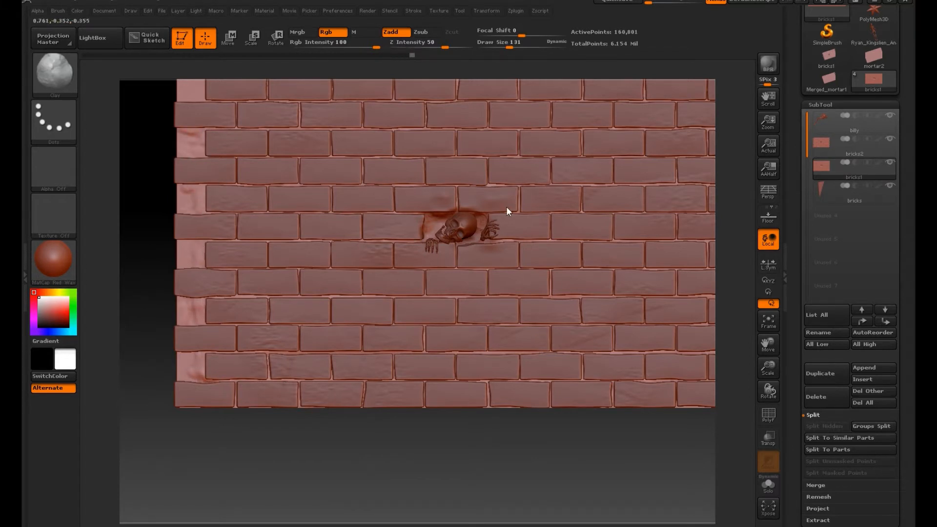
{"action": "left_click_drag", "start_coordinate": [730, 137], "coordinate": [702, 220], "text": "alt"}
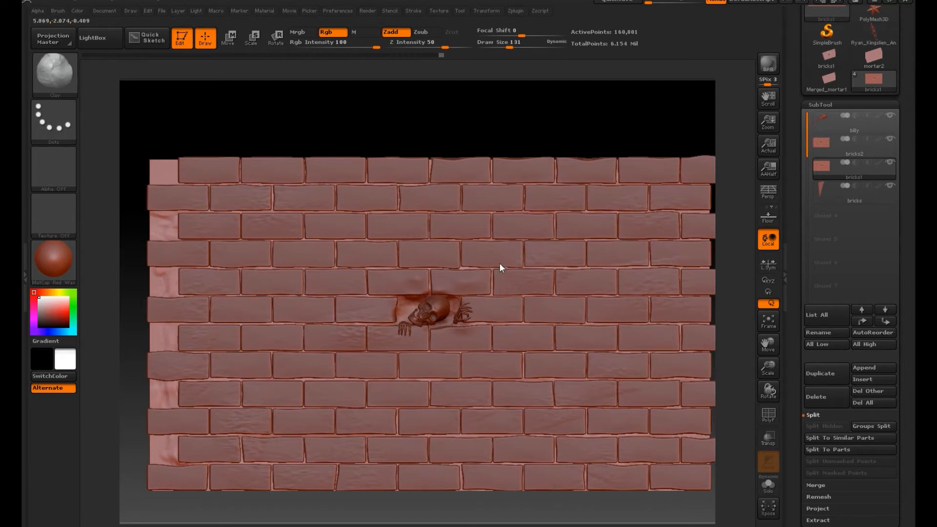
{"action": "left_click_drag", "start_coordinate": [740, 315], "coordinate": [784, 481], "text": "alt"}
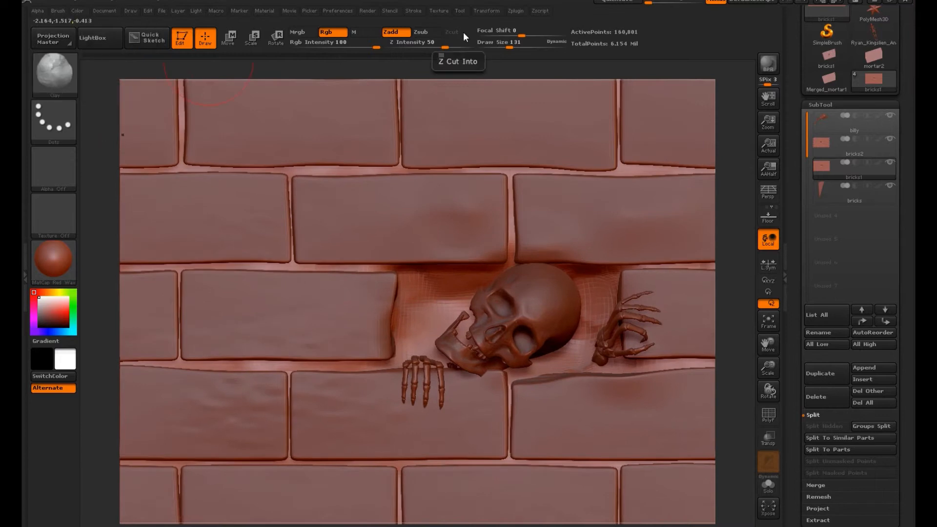
{"action": "left_click", "coordinate": [496, 45]}
Step: Build up rounded clumps of rubble in the mortar around the skull and hands inside the recess
{"action": "left_click_drag", "start_coordinate": [731, 214], "coordinate": [702, 193]}
{"action": "mouse_move", "coordinate": [454, 341]}
{"action": "left_mouse_down"}
{"action": "mouse_move", "coordinate": [465, 340]}
{"action": "mouse_move", "coordinate": [451, 336]}
{"action": "left_mouse_up"}
{"action": "mouse_move", "coordinate": [425, 334]}
{"action": "left_mouse_down"}
{"action": "mouse_move", "coordinate": [422, 359]}
{"action": "mouse_move", "coordinate": [426, 330]}
{"action": "mouse_move", "coordinate": [471, 308]}
{"action": "mouse_move", "coordinate": [444, 311]}
{"action": "left_mouse_up"}
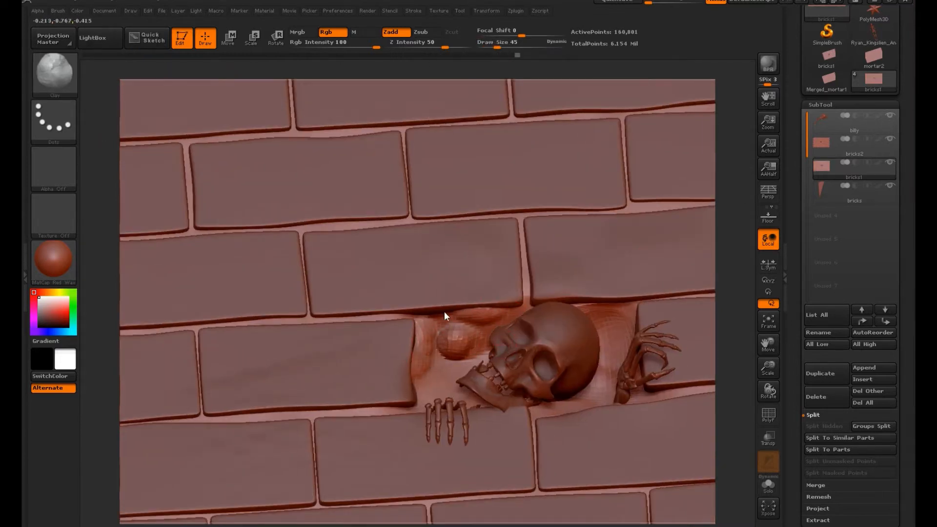
{"action": "left_click_drag", "start_coordinate": [733, 280], "coordinate": [613, 379]}
{"action": "left_click_drag", "start_coordinate": [731, 288], "coordinate": [729, 337]}
{"action": "mouse_move", "coordinate": [579, 442]}
{"action": "left_mouse_down"}
{"action": "mouse_move", "coordinate": [595, 422]}
{"action": "mouse_move", "coordinate": [632, 453]}
{"action": "mouse_move", "coordinate": [628, 438]}
{"action": "mouse_move", "coordinate": [620, 454]}
{"action": "left_mouse_up"}
{"action": "left_click_drag", "start_coordinate": [543, 445], "coordinate": [537, 443]}
{"action": "left_click_drag", "start_coordinate": [727, 376], "coordinate": [726, 419]}
{"action": "mouse_move", "coordinate": [409, 439]}
{"action": "left_mouse_down"}
{"action": "mouse_move", "coordinate": [425, 444]}
{"action": "mouse_move", "coordinate": [405, 416]}
{"action": "mouse_move", "coordinate": [403, 435]}
{"action": "mouse_move", "coordinate": [449, 408]}
{"action": "mouse_move", "coordinate": [434, 420]}
{"action": "mouse_move", "coordinate": [459, 373]}
{"action": "mouse_move", "coordinate": [391, 397]}
{"action": "mouse_move", "coordinate": [401, 378]}
{"action": "left_mouse_up"}
{"action": "left_click_drag", "start_coordinate": [736, 347], "coordinate": [739, 299]}
{"action": "left_click_drag", "start_coordinate": [742, 340], "coordinate": [737, 352]}
{"action": "left_click_drag", "start_coordinate": [572, 381], "coordinate": [585, 385]}
{"action": "mouse_move", "coordinate": [724, 380]}
{"action": "left_mouse_down"}
{"action": "mouse_move", "coordinate": [739, 369]}
{"action": "mouse_move", "coordinate": [715, 336]}
{"action": "left_mouse_up"}
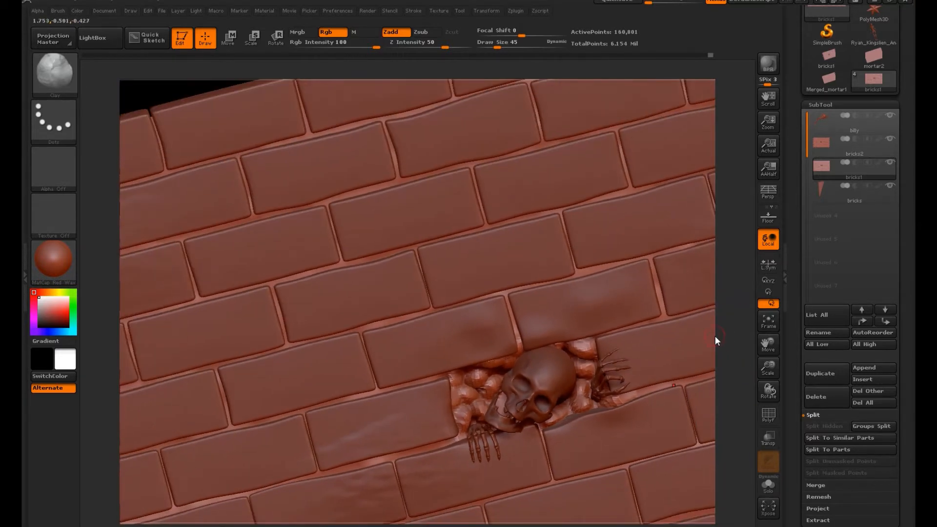
Step: Hide the billy skeleton subtool and build up rough clay lumps across the middle of the recess
{"action": "left_click_drag", "start_coordinate": [721, 374], "coordinate": [762, 317]}
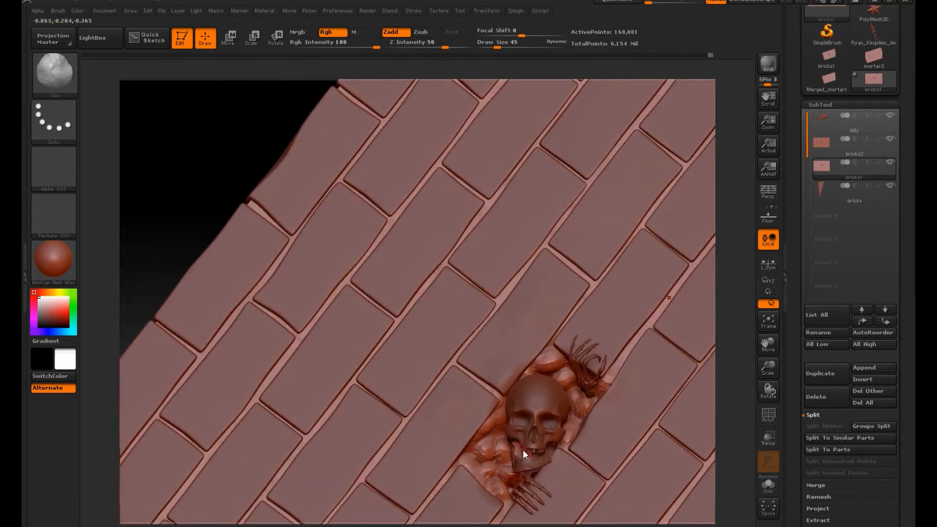
{"action": "mouse_move", "coordinate": [717, 365]}
{"action": "left_mouse_down"}
{"action": "mouse_move", "coordinate": [729, 372]}
{"action": "mouse_move", "coordinate": [658, 399]}
{"action": "mouse_move", "coordinate": [629, 320]}
{"action": "mouse_move", "coordinate": [561, 278]}
{"action": "left_mouse_up"}
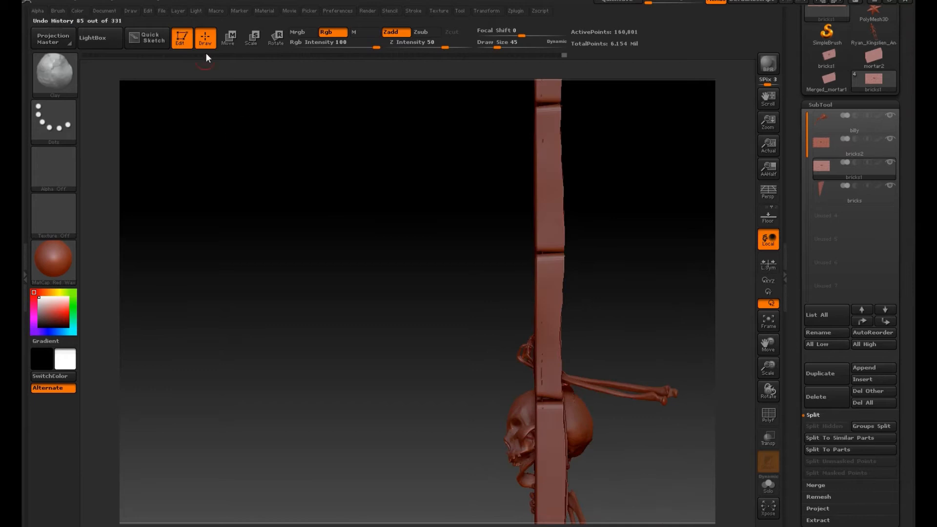
{"action": "left_click", "coordinate": [180, 38]}
{"action": "key", "text": "ctrl+n"}
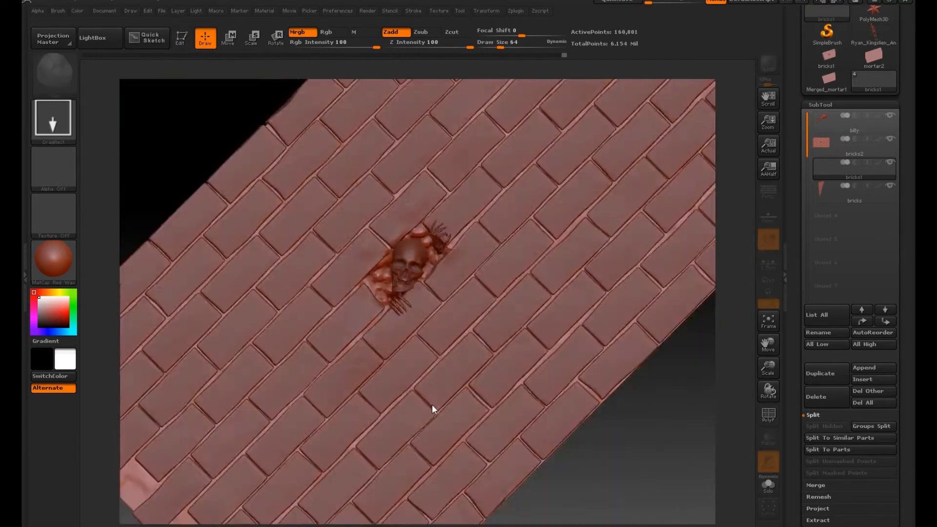
{"action": "left_click_drag", "start_coordinate": [753, 265], "coordinate": [757, 333], "text": "alt"}
{"action": "left_click_drag", "start_coordinate": [746, 293], "coordinate": [693, 242], "text": "alt"}
{"action": "left_click", "coordinate": [889, 117]}
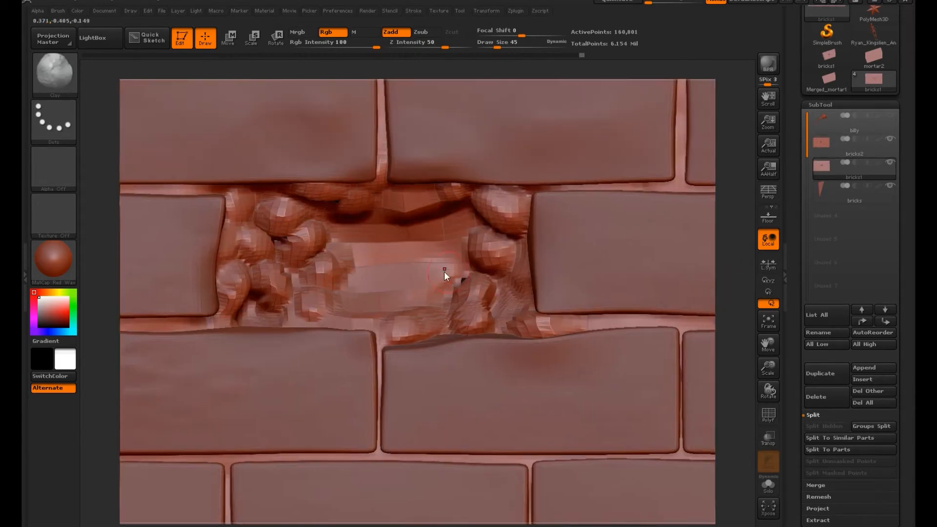
{"action": "mouse_move", "coordinate": [369, 233]}
{"action": "left_mouse_down"}
{"action": "mouse_move", "coordinate": [444, 227]}
{"action": "mouse_move", "coordinate": [437, 283]}
{"action": "mouse_move", "coordinate": [362, 306]}
{"action": "mouse_move", "coordinate": [412, 308]}
{"action": "left_mouse_up"}
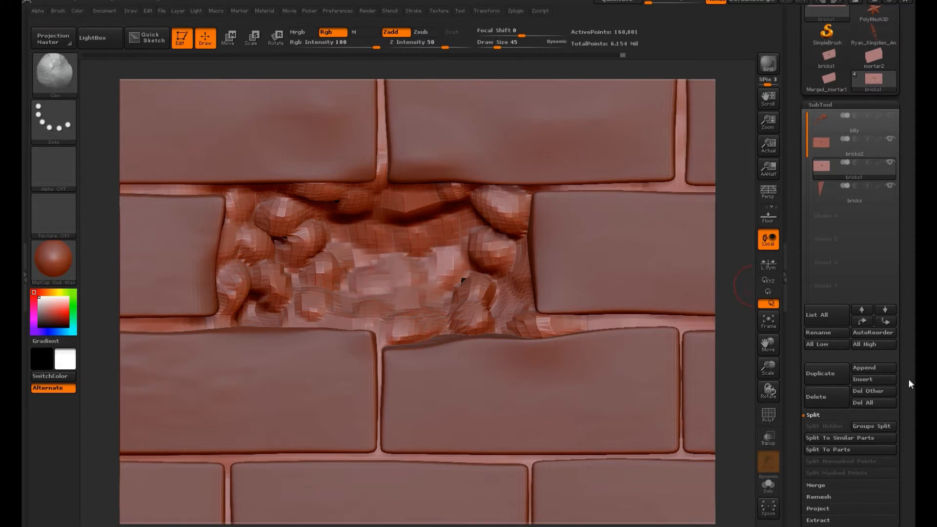
Step: Turn on smoothing for subdivision and divide the mortar mesh up to level 6
{"action": "left_click_drag", "start_coordinate": [909, 378], "coordinate": [908, 159]}
{"action": "left_click", "coordinate": [822, 322]}
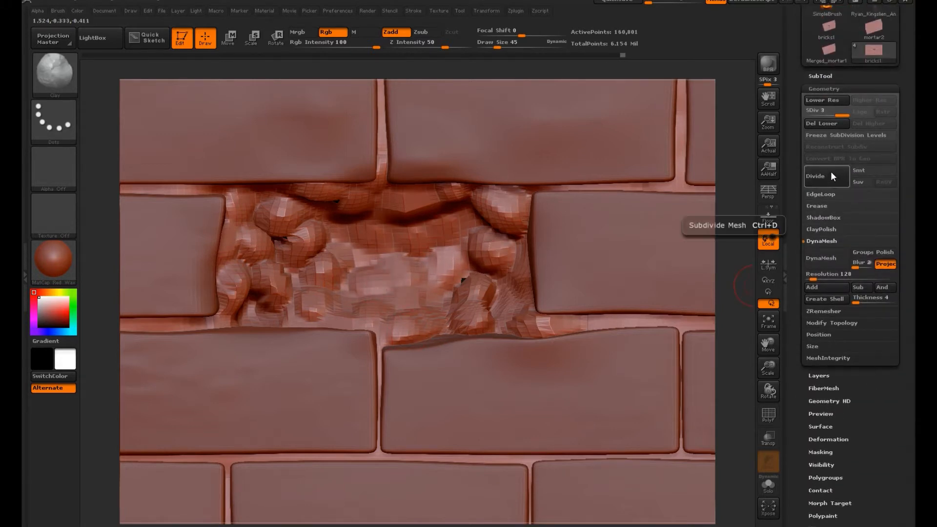
{"action": "left_click", "coordinate": [867, 168]}
{"action": "left_click", "coordinate": [828, 177]}
{"action": "left_click", "coordinate": [827, 177]}
Step: Choose the TrimDynamic brush and cut flat facets into the upper lumps on the recess's right side
{"action": "left_click", "coordinate": [48, 68]}
{"action": "left_click", "coordinate": [48, 68]}
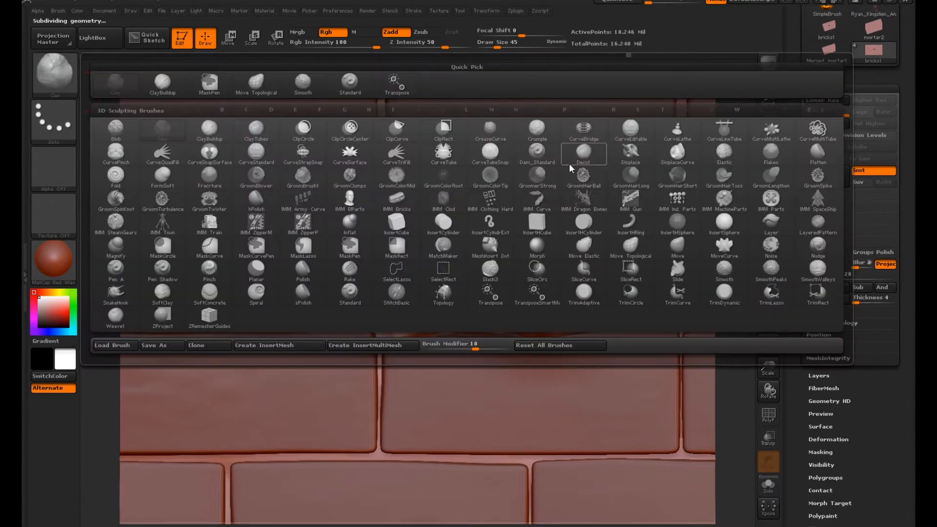
{"action": "left_click", "coordinate": [725, 296]}
{"action": "left_click_drag", "start_coordinate": [518, 212], "coordinate": [511, 219]}
{"action": "mouse_move", "coordinate": [515, 212]}
{"action": "left_mouse_down"}
{"action": "mouse_move", "coordinate": [504, 221]}
{"action": "mouse_move", "coordinate": [514, 217]}
{"action": "left_mouse_up"}
{"action": "left_click_drag", "start_coordinate": [517, 214], "coordinate": [496, 252]}
Step: Try to trim facets into the lower lumps on the recess's right side, and undo those strokes
{"action": "left_click_drag", "start_coordinate": [496, 255], "coordinate": [491, 261]}
{"action": "mouse_move", "coordinate": [491, 266]}
{"action": "left_mouse_down"}
{"action": "mouse_move", "coordinate": [498, 276]}
{"action": "mouse_move", "coordinate": [494, 268]}
{"action": "mouse_move", "coordinate": [481, 277]}
{"action": "left_mouse_up"}
{"action": "key", "text": "ctrl+z"}
{"action": "key", "text": "ctrl+z"}
{"action": "key", "text": "ctrl+z"}
{"action": "left_click_drag", "start_coordinate": [739, 289], "coordinate": [731, 312]}
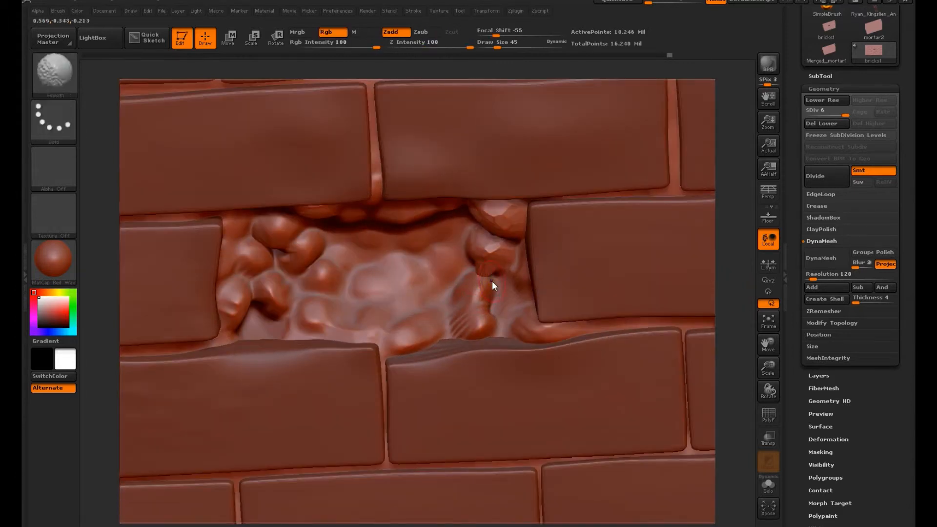
{"action": "key", "text": "ctrl+z"}
{"action": "mouse_move", "coordinate": [475, 284]}
{"action": "left_mouse_down"}
{"action": "mouse_move", "coordinate": [465, 284]}
{"action": "mouse_move", "coordinate": [486, 293]}
{"action": "left_mouse_up"}
{"action": "key", "text": "ctrl+z"}
Step: Set the draw size to 14 and trim small facets into the lower lump on the recess's right side
{"action": "left_click_drag", "start_coordinate": [494, 46], "coordinate": [489, 46]}
{"action": "left_click_drag", "start_coordinate": [482, 277], "coordinate": [485, 279]}
{"action": "left_click_drag", "start_coordinate": [746, 281], "coordinate": [744, 248]}
{"action": "left_click_drag", "start_coordinate": [496, 320], "coordinate": [497, 320]}
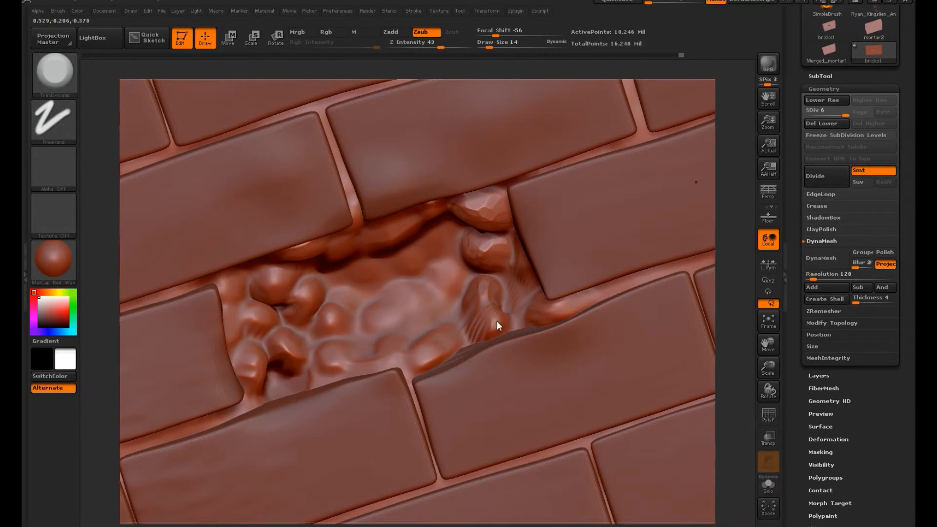
Step: Set the draw size to 22 and facet the lower right lump and the mortar around the recess's right corner
{"action": "left_click_drag", "start_coordinate": [492, 44], "coordinate": [493, 44]}
{"action": "left_click_drag", "start_coordinate": [503, 327], "coordinate": [502, 323]}
{"action": "left_click_drag", "start_coordinate": [739, 235], "coordinate": [737, 262]}
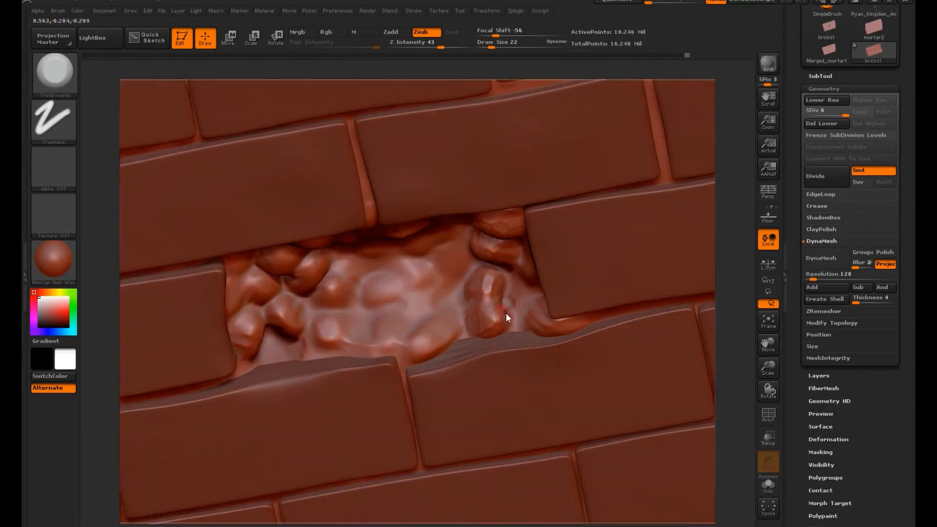
{"action": "left_click_drag", "start_coordinate": [509, 300], "coordinate": [517, 312]}
{"action": "left_click_drag", "start_coordinate": [519, 270], "coordinate": [535, 260]}
{"action": "left_click_drag", "start_coordinate": [724, 272], "coordinate": [731, 250]}
{"action": "left_click_drag", "start_coordinate": [558, 308], "coordinate": [557, 315]}
Step: Set the draw size to 32 and trim facets into the lumps along the recess's lower edge and back
{"action": "left_click", "coordinate": [493, 45]}
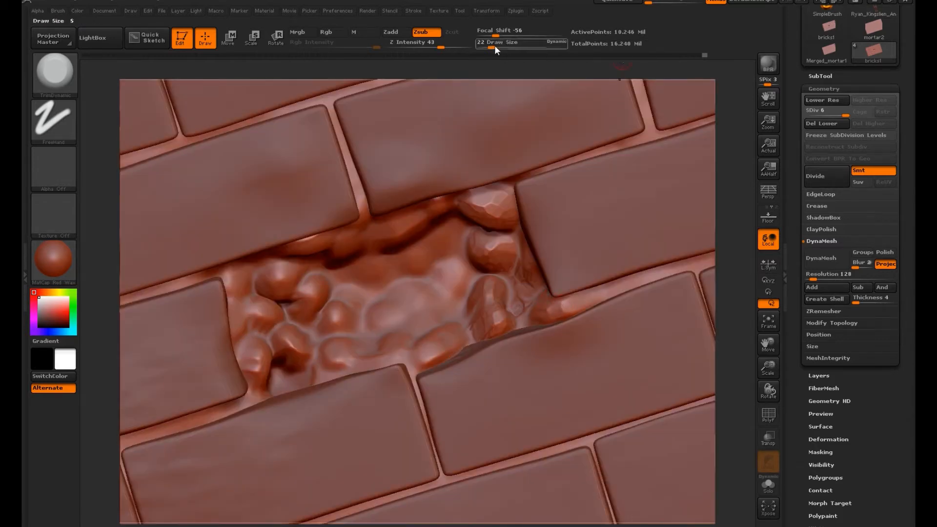
{"action": "left_click_drag", "start_coordinate": [450, 350], "coordinate": [433, 330]}
{"action": "mouse_move", "coordinate": [454, 291]}
{"action": "left_mouse_down"}
{"action": "mouse_move", "coordinate": [435, 279]}
{"action": "mouse_move", "coordinate": [424, 304]}
{"action": "mouse_move", "coordinate": [390, 315]}
{"action": "left_mouse_up"}
{"action": "left_click_drag", "start_coordinate": [416, 350], "coordinate": [328, 372]}
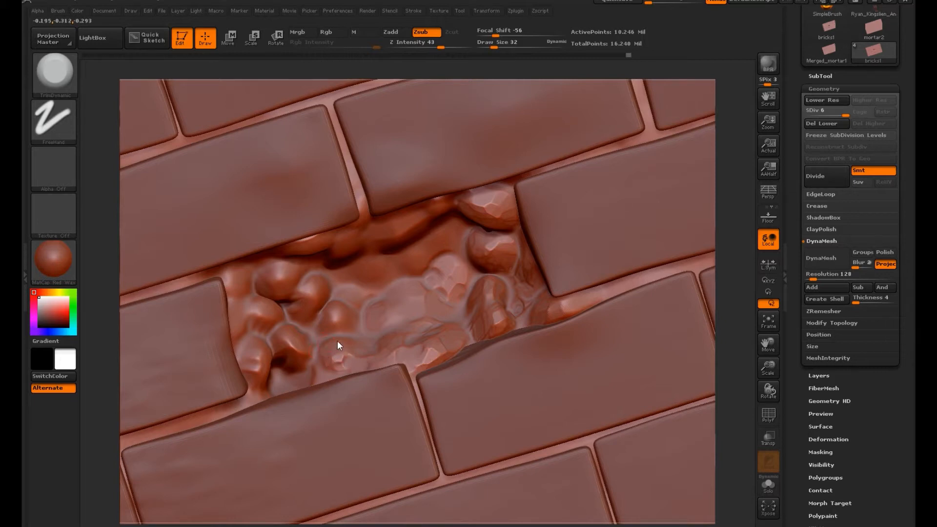
{"action": "mouse_move", "coordinate": [348, 325]}
{"action": "left_mouse_down"}
{"action": "mouse_move", "coordinate": [342, 332]}
{"action": "mouse_move", "coordinate": [327, 311]}
{"action": "left_mouse_up"}
{"action": "mouse_move", "coordinate": [368, 260]}
{"action": "left_mouse_down"}
{"action": "mouse_move", "coordinate": [403, 266]}
{"action": "mouse_move", "coordinate": [444, 232]}
{"action": "mouse_move", "coordinate": [415, 237]}
{"action": "left_mouse_up"}
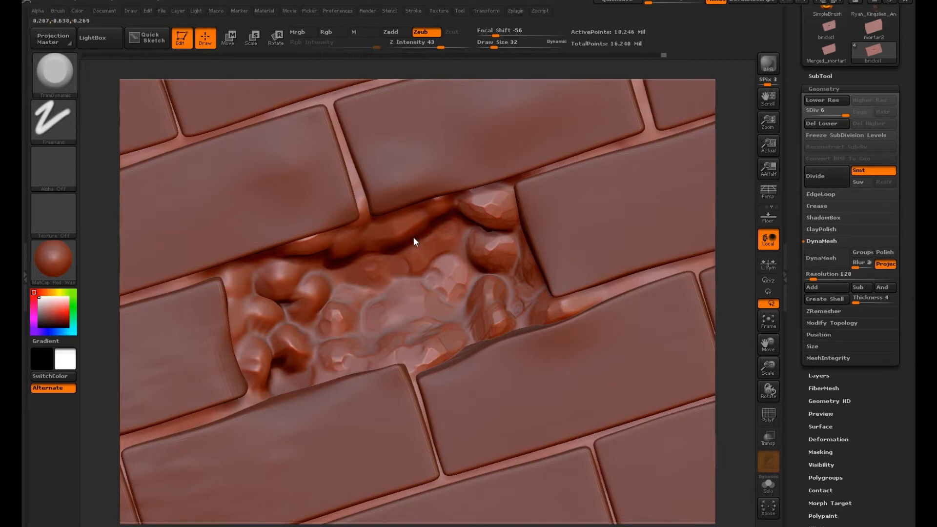
Step: Trim facets into the lumps along the recess's upper edge and left side
{"action": "left_click_drag", "start_coordinate": [719, 230], "coordinate": [721, 194]}
{"action": "mouse_move", "coordinate": [412, 218]}
{"action": "left_mouse_down"}
{"action": "mouse_move", "coordinate": [446, 203]}
{"action": "mouse_move", "coordinate": [412, 227]}
{"action": "mouse_move", "coordinate": [275, 243]}
{"action": "mouse_move", "coordinate": [285, 243]}
{"action": "left_mouse_up"}
{"action": "left_click_drag", "start_coordinate": [279, 277], "coordinate": [259, 306]}
{"action": "mouse_move", "coordinate": [310, 281]}
{"action": "left_mouse_down"}
{"action": "mouse_move", "coordinate": [301, 311]}
{"action": "mouse_move", "coordinate": [310, 313]}
{"action": "left_mouse_up"}
{"action": "left_click_drag", "start_coordinate": [732, 323], "coordinate": [728, 403]}
{"action": "mouse_move", "coordinate": [283, 337]}
{"action": "left_mouse_down"}
{"action": "mouse_move", "coordinate": [282, 321]}
{"action": "mouse_move", "coordinate": [262, 337]}
{"action": "mouse_move", "coordinate": [248, 330]}
{"action": "mouse_move", "coordinate": [260, 300]}
{"action": "mouse_move", "coordinate": [230, 306]}
{"action": "left_mouse_up"}
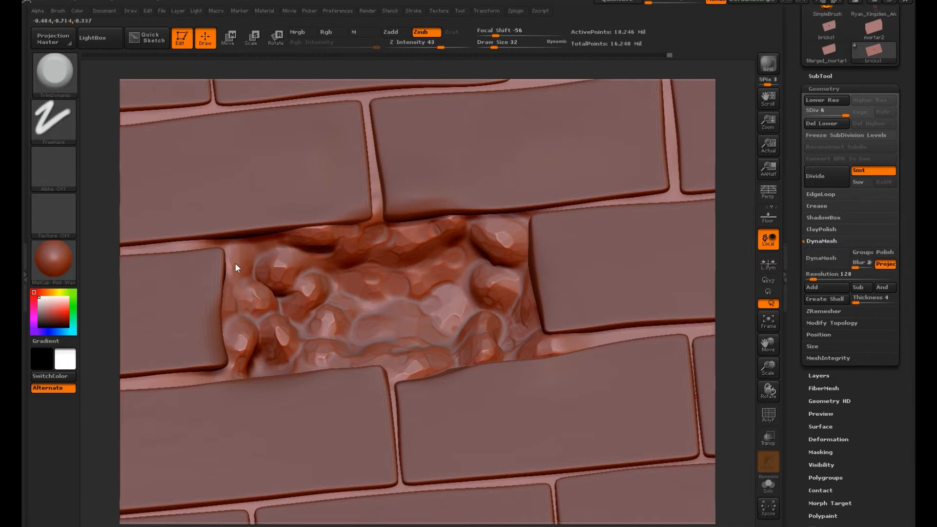
Step: Show the billy skeleton subtool again within the faceted recess
{"action": "mouse_move", "coordinate": [733, 303]}
{"action": "left_mouse_down"}
{"action": "mouse_move", "coordinate": [743, 328]}
{"action": "mouse_move", "coordinate": [750, 264]}
{"action": "left_mouse_up"}
{"action": "left_click", "coordinate": [523, 379]}
{"action": "mouse_move", "coordinate": [906, 244]}
{"action": "left_mouse_down"}
{"action": "mouse_move", "coordinate": [905, 400]}
{"action": "mouse_move", "coordinate": [886, 107]}
{"action": "left_mouse_up"}
{"action": "left_click", "coordinate": [879, 231]}
{"action": "left_click", "coordinate": [889, 115]}
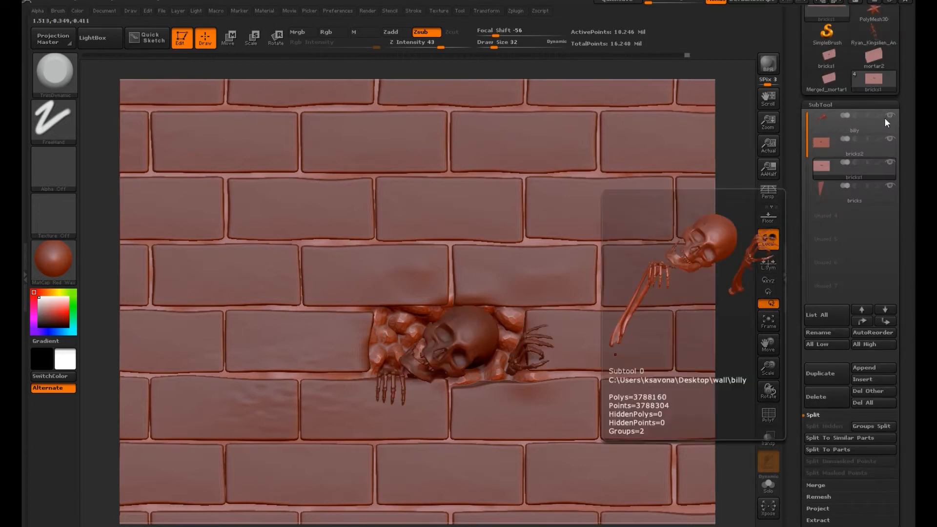
Step: Hide the billy subtool and set up the Standard brush with the DragRect stroke and CRCK07 alpha
{"action": "left_click", "coordinate": [888, 114]}
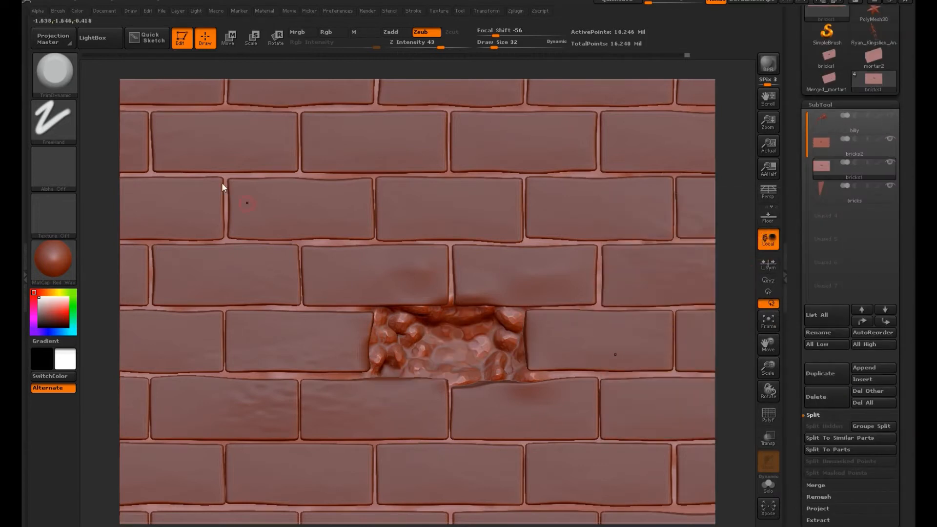
{"action": "key", "text": "b"}
{"action": "left_click", "coordinate": [137, 85]}
{"action": "left_click", "coordinate": [58, 76]}
{"action": "left_click", "coordinate": [351, 86]}
{"action": "left_click", "coordinate": [56, 122]}
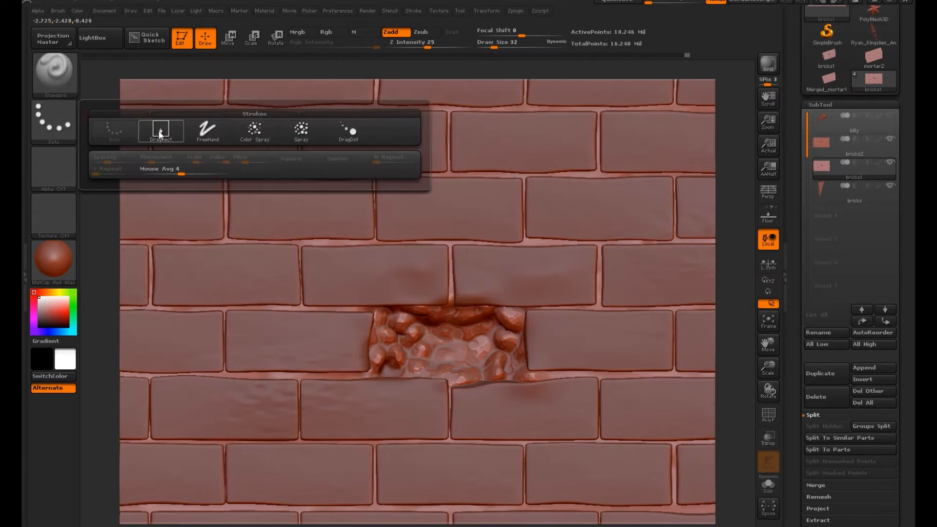
{"action": "left_click", "coordinate": [159, 131]}
{"action": "left_click", "coordinate": [56, 169]}
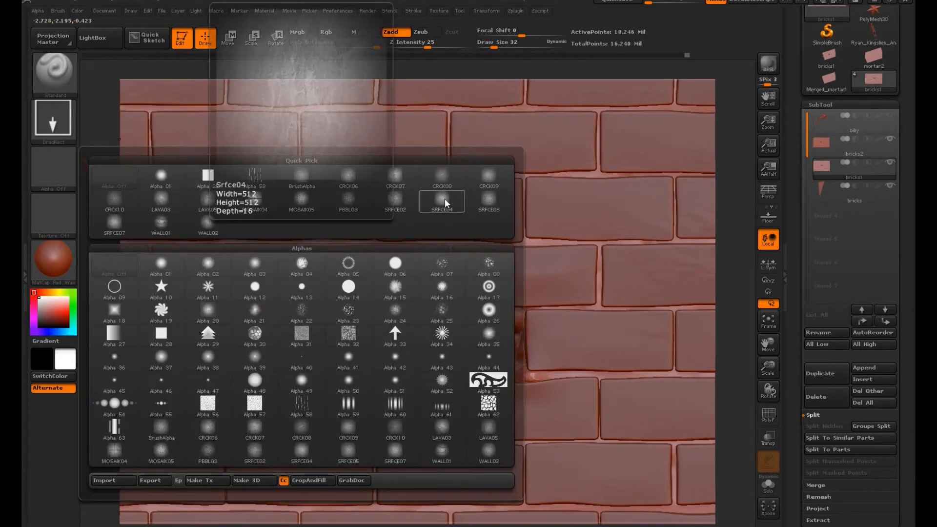
{"action": "left_click", "coordinate": [403, 175]}
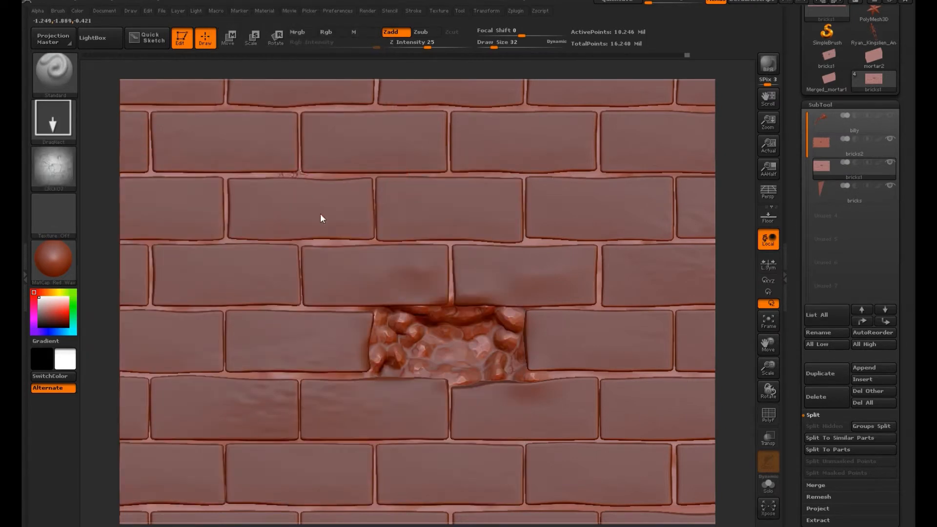
Step: Stamp the crack texture into the mortar joints of the brick rows above the recess
{"action": "left_click_drag", "start_coordinate": [269, 218], "coordinate": [364, 242]}
{"action": "left_click_drag", "start_coordinate": [517, 205], "coordinate": [425, 244]}
{"action": "left_click_drag", "start_coordinate": [595, 165], "coordinate": [561, 99]}
{"action": "left_click_drag", "start_coordinate": [376, 105], "coordinate": [420, 104]}
{"action": "left_click_drag", "start_coordinate": [312, 108], "coordinate": [250, 107]}
{"action": "left_click_drag", "start_coordinate": [183, 108], "coordinate": [139, 107]}
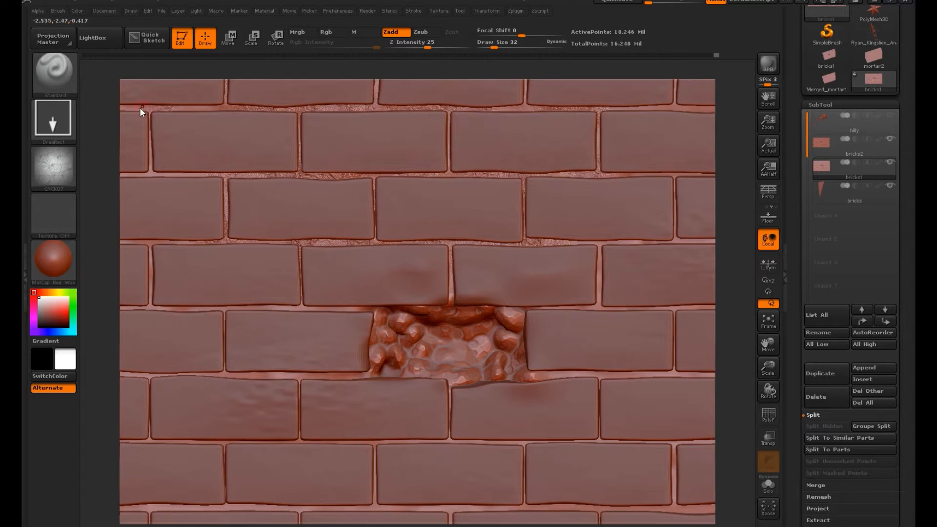
{"action": "left_click_drag", "start_coordinate": [153, 176], "coordinate": [215, 171]}
Step: Stamp the crack texture into the mortar joints at the upper right and beside the recess's right end
{"action": "left_click_drag", "start_coordinate": [629, 242], "coordinate": [580, 282]}
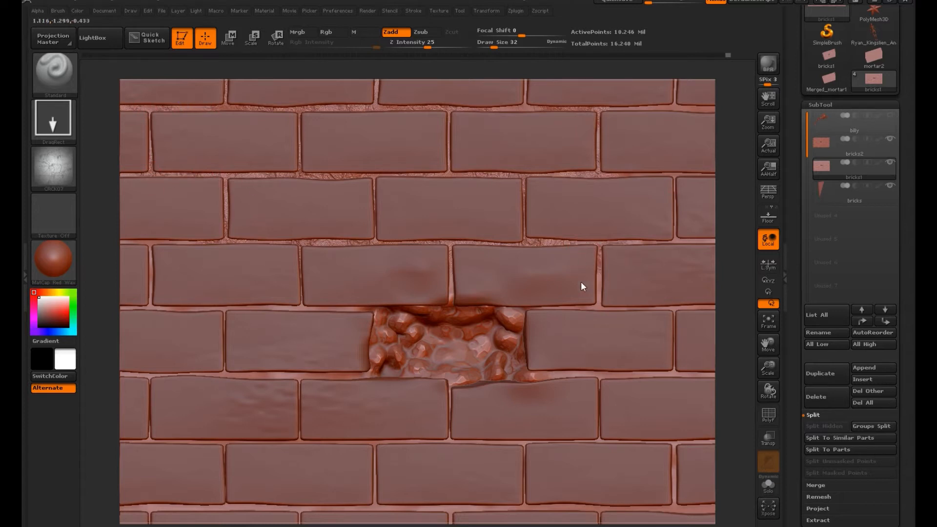
{"action": "left_click_drag", "start_coordinate": [676, 175], "coordinate": [619, 167]}
{"action": "left_click_drag", "start_coordinate": [675, 108], "coordinate": [617, 124]}
{"action": "left_click_drag", "start_coordinate": [599, 304], "coordinate": [651, 331]}
{"action": "left_click_drag", "start_coordinate": [637, 373], "coordinate": [587, 371]}
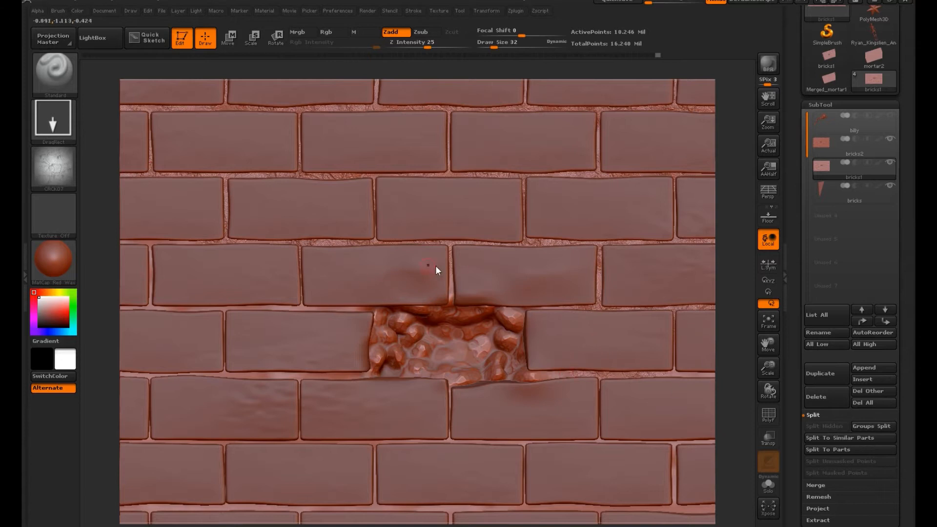
Step: Stamp the crack texture onto the rubble inside the recess and into the mortar joints below it
{"action": "left_click_drag", "start_coordinate": [389, 312], "coordinate": [462, 318]}
{"action": "mouse_move", "coordinate": [469, 370]}
{"action": "left_mouse_down"}
{"action": "mouse_move", "coordinate": [408, 371]}
{"action": "mouse_move", "coordinate": [395, 396]}
{"action": "left_mouse_up"}
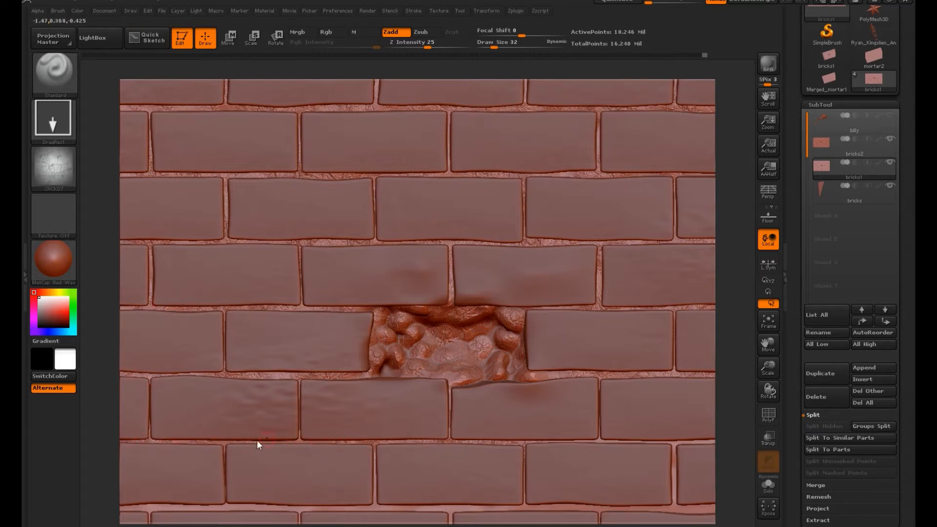
{"action": "left_click_drag", "start_coordinate": [674, 446], "coordinate": [670, 483]}
{"action": "mouse_move", "coordinate": [703, 516]}
{"action": "left_mouse_down"}
{"action": "mouse_move", "coordinate": [280, 505]}
{"action": "mouse_move", "coordinate": [181, 516]}
{"action": "left_mouse_up"}
Step: Stamp the crack texture into the mortar joints along the wall's right side and lower rows, undoing the oversized stamp near the top
{"action": "left_click_drag", "start_coordinate": [735, 358], "coordinate": [514, 227], "text": "alt"}
{"action": "left_click_drag", "start_coordinate": [376, 205], "coordinate": [384, 231]}
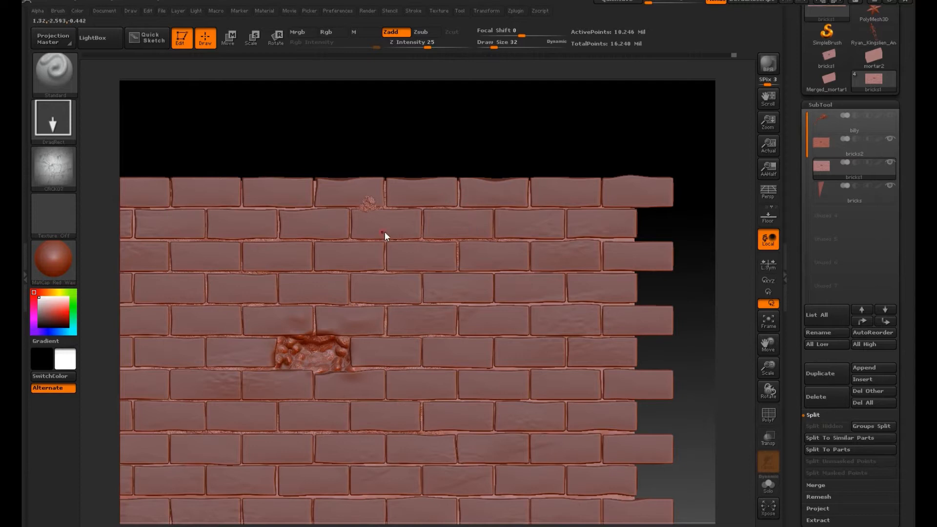
{"action": "key", "text": "ctrl+z"}
{"action": "left_click_drag", "start_coordinate": [617, 239], "coordinate": [604, 250]}
{"action": "left_click_drag", "start_coordinate": [622, 307], "coordinate": [611, 309]}
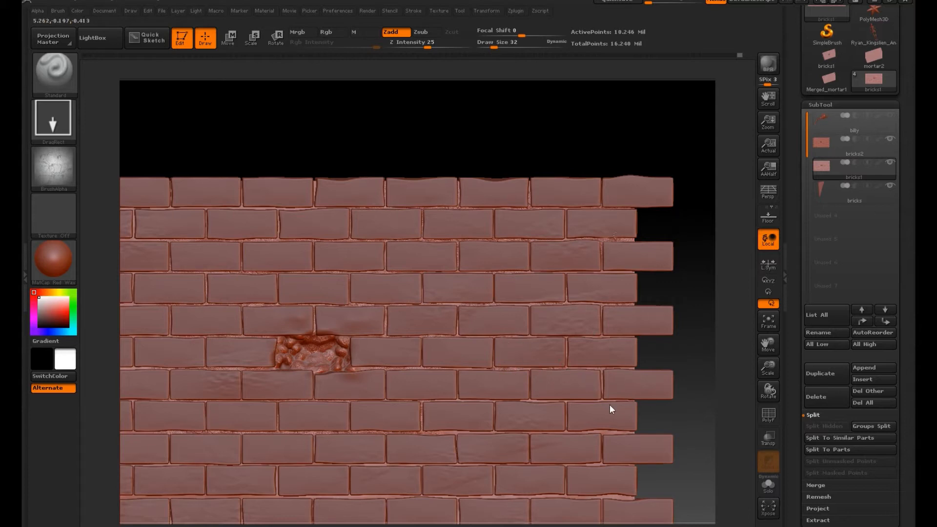
{"action": "left_click_drag", "start_coordinate": [460, 433], "coordinate": [448, 433]}
{"action": "mouse_move", "coordinate": [508, 495]}
{"action": "left_mouse_down"}
{"action": "mouse_move", "coordinate": [501, 480]}
{"action": "mouse_move", "coordinate": [534, 491]}
{"action": "mouse_move", "coordinate": [517, 516]}
{"action": "left_mouse_up"}
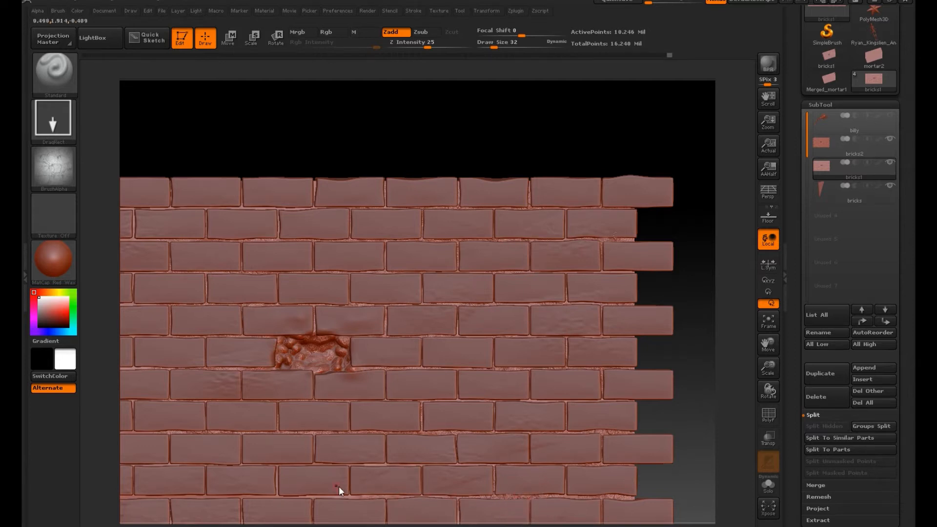
{"action": "mouse_move", "coordinate": [370, 464]}
{"action": "left_mouse_down"}
{"action": "mouse_move", "coordinate": [293, 500]}
{"action": "mouse_move", "coordinate": [344, 428]}
{"action": "left_mouse_up"}
{"action": "left_click_drag", "start_coordinate": [180, 496], "coordinate": [211, 515]}
Step: Stamp the crack texture into the joints and exposed mortar in the wall's upper left area
{"action": "mouse_move", "coordinate": [702, 388]}
{"action": "left_mouse_down", "text": "alt"}
{"action": "mouse_move", "coordinate": [707, 376]}
{"action": "mouse_move", "coordinate": [876, 298]}
{"action": "left_mouse_up", "text": "alt"}
{"action": "left_click_drag", "start_coordinate": [271, 300], "coordinate": [275, 304]}
{"action": "left_click_drag", "start_coordinate": [279, 214], "coordinate": [303, 238]}
{"action": "left_click_drag", "start_coordinate": [343, 155], "coordinate": [364, 176]}
{"action": "left_click_drag", "start_coordinate": [218, 124], "coordinate": [239, 144]}
{"action": "left_click_drag", "start_coordinate": [364, 116], "coordinate": [385, 137]}
{"action": "left_click_drag", "start_coordinate": [473, 116], "coordinate": [493, 141]}
{"action": "mouse_move", "coordinate": [199, 125]}
{"action": "left_mouse_down"}
{"action": "mouse_move", "coordinate": [224, 173]}
{"action": "mouse_move", "coordinate": [210, 149]}
{"action": "left_mouse_up"}
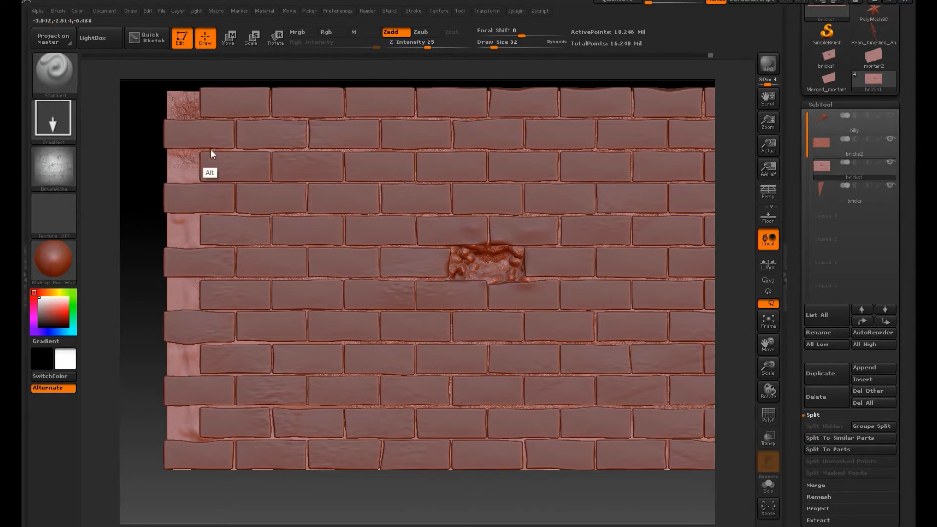
Step: Stamp the crack texture onto the remaining exposed mortar down the wall's left edge and into the lower left joints
{"action": "left_click_drag", "start_coordinate": [191, 209], "coordinate": [205, 226]}
{"action": "left_click_drag", "start_coordinate": [256, 342], "coordinate": [271, 357]}
{"action": "left_click_drag", "start_coordinate": [313, 348], "coordinate": [333, 367]}
{"action": "left_click_drag", "start_coordinate": [245, 308], "coordinate": [261, 325]}
{"action": "left_click_drag", "start_coordinate": [313, 423], "coordinate": [311, 426]}
{"action": "left_click_drag", "start_coordinate": [309, 467], "coordinate": [308, 467]}
{"action": "left_click_drag", "start_coordinate": [193, 440], "coordinate": [226, 463]}
{"action": "left_click_drag", "start_coordinate": [190, 361], "coordinate": [192, 364]}
{"action": "left_click_drag", "start_coordinate": [179, 159], "coordinate": [180, 161]}
Step: Inspect the mortar toward the wall's lower right corner and undo the last crack stamp
{"action": "left_click_drag", "start_coordinate": [560, 475], "coordinate": [511, 472], "text": "alt"}
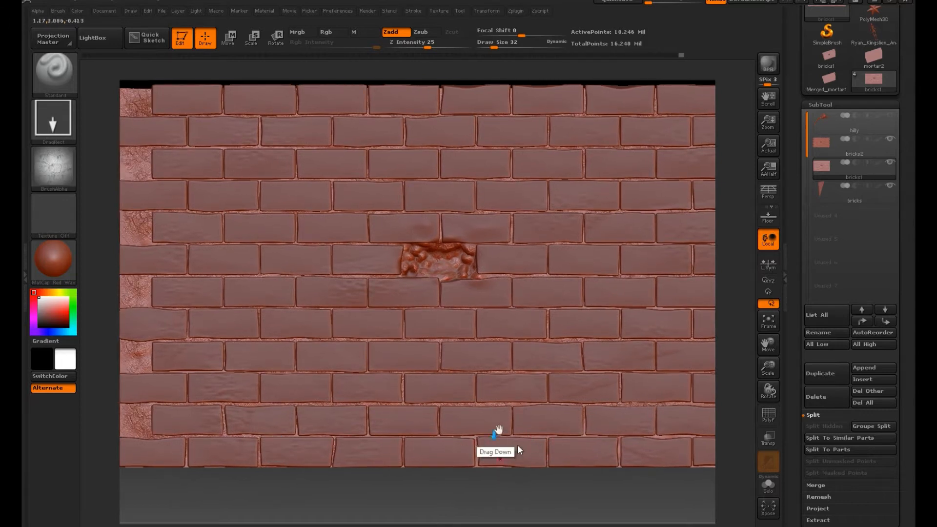
{"action": "left_click_drag", "start_coordinate": [649, 487], "coordinate": [423, 350], "text": "alt"}
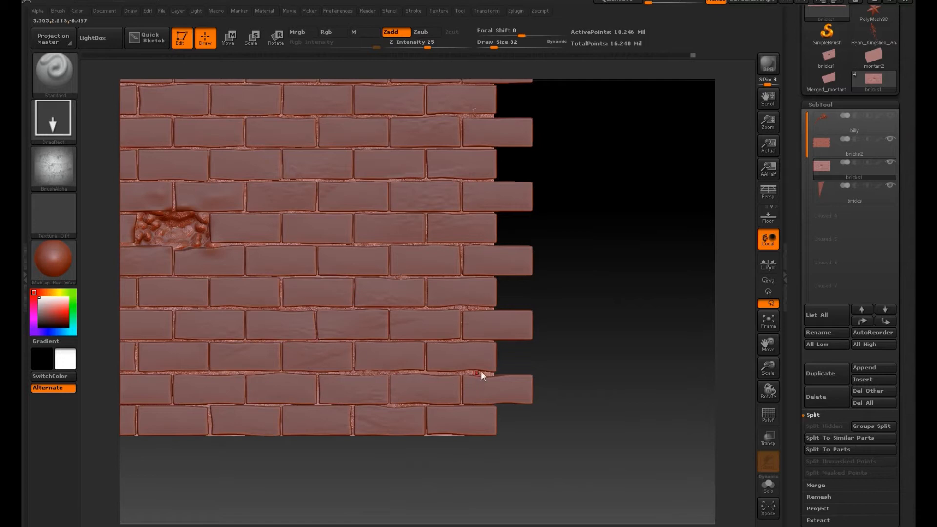
{"action": "left_click_drag", "start_coordinate": [548, 323], "coordinate": [693, 390], "text": "alt"}
{"action": "key", "text": "ctrl+z"}
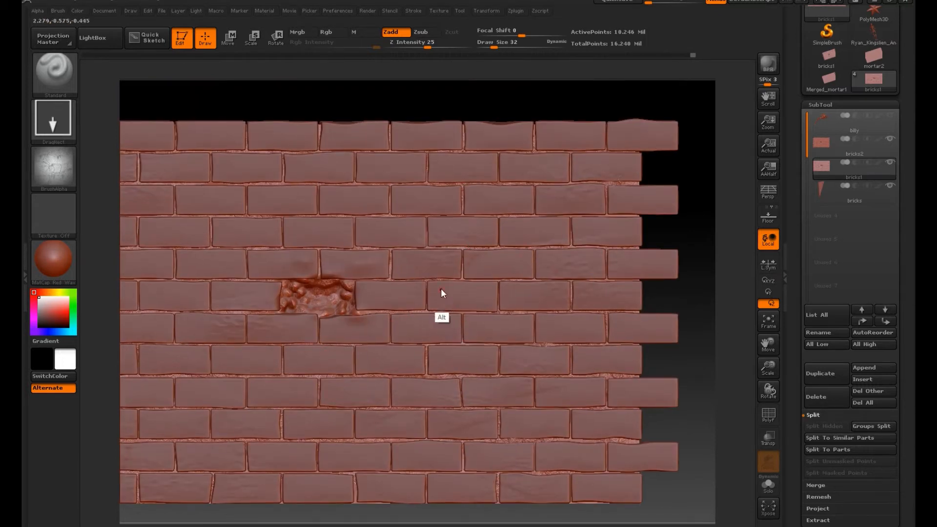
{"action": "right_click_drag", "start_coordinate": [170, 296], "coordinate": [257, 276], "text": "alt"}
Step: Choose the SRFCE05 alpha and make the bricks2 subtool active
{"action": "left_click", "coordinate": [56, 167]}
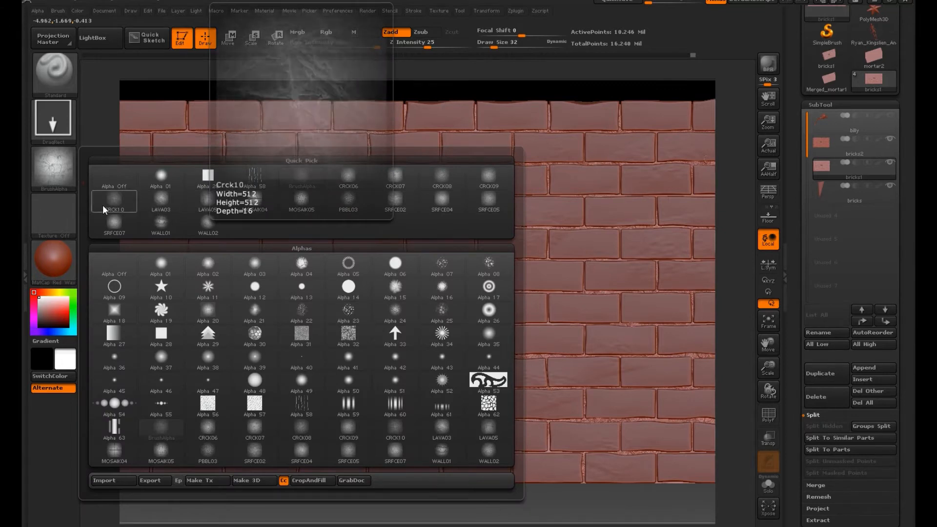
{"action": "left_click", "coordinate": [488, 201]}
{"action": "left_click", "coordinate": [861, 146]}
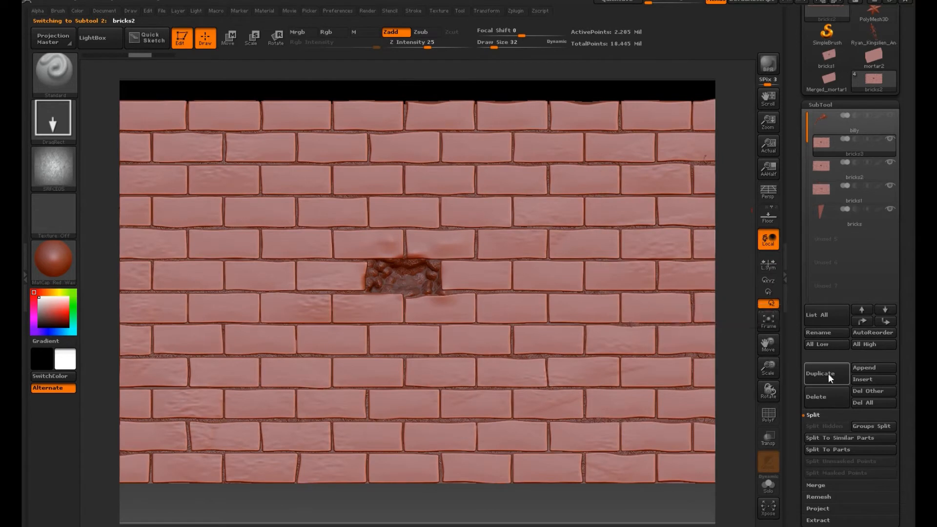
Step: Duplicate the bricks2 subtool and delete the copy
{"action": "left_click", "coordinate": [824, 375]}
{"action": "left_click", "coordinate": [824, 396]}
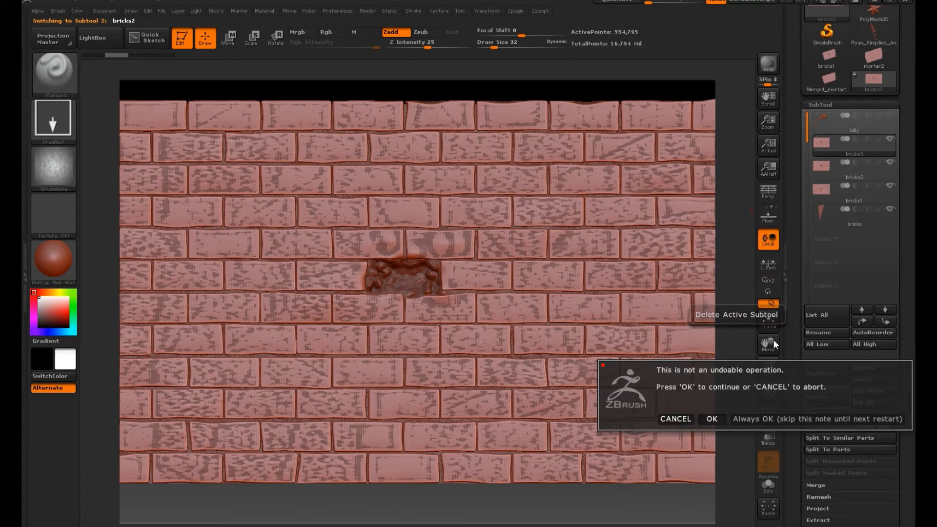
{"action": "left_click", "coordinate": [714, 418]}
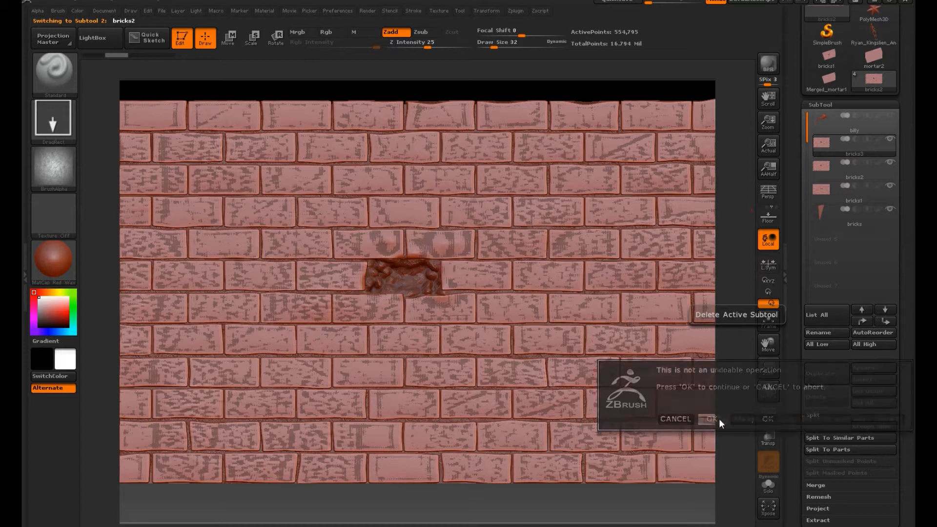
Step: Divide the bricks2 mesh once to reach subdivision level 4
{"action": "left_click_drag", "start_coordinate": [911, 449], "coordinate": [911, 384]}
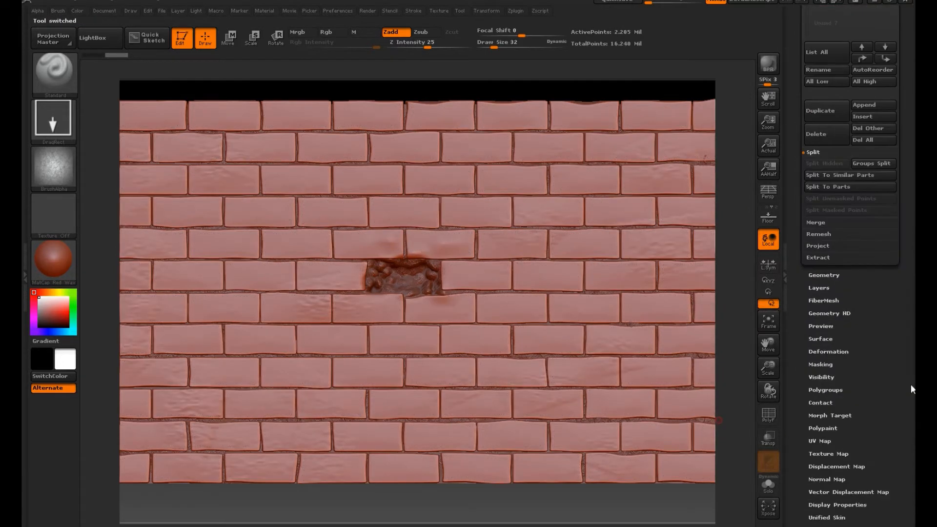
{"action": "left_click", "coordinate": [826, 274]}
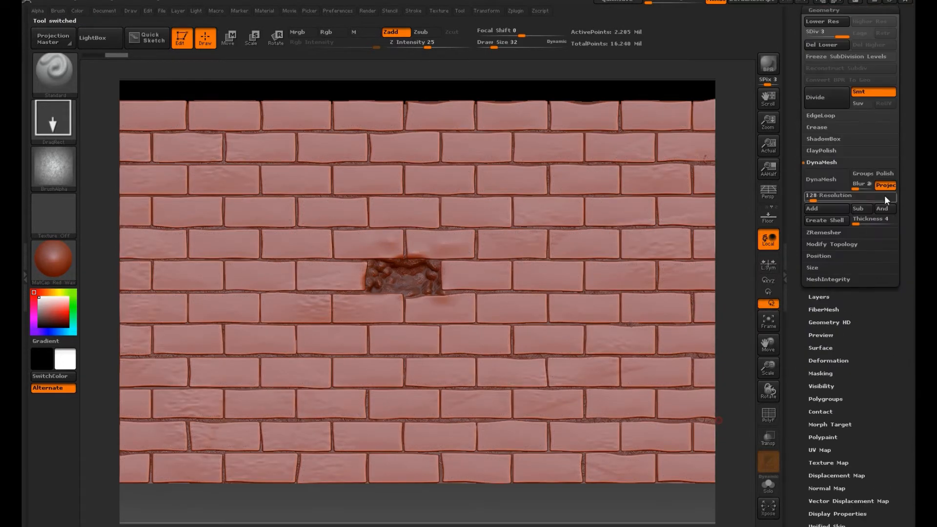
{"action": "left_click", "coordinate": [806, 114]}
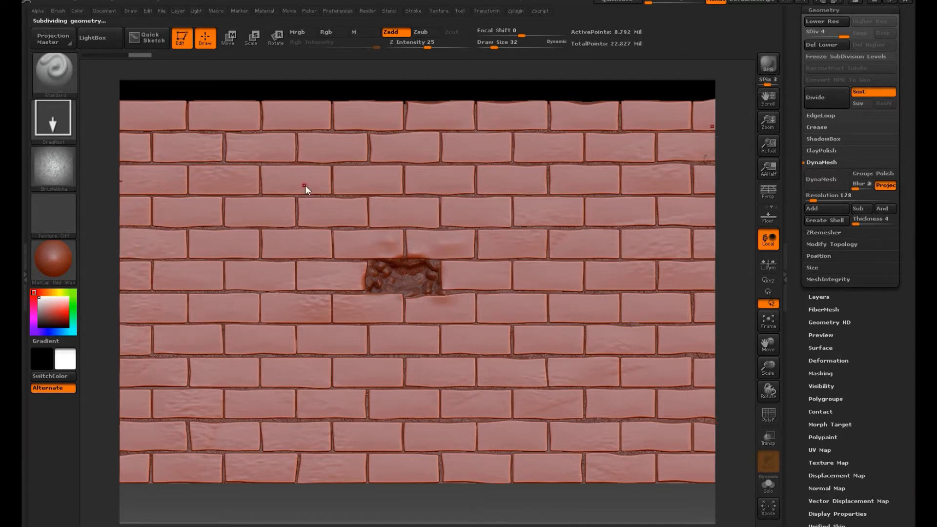
Step: Undo the test stamp on the bricks and lower the Z Intensity to 9
{"action": "left_click", "coordinate": [313, 236]}
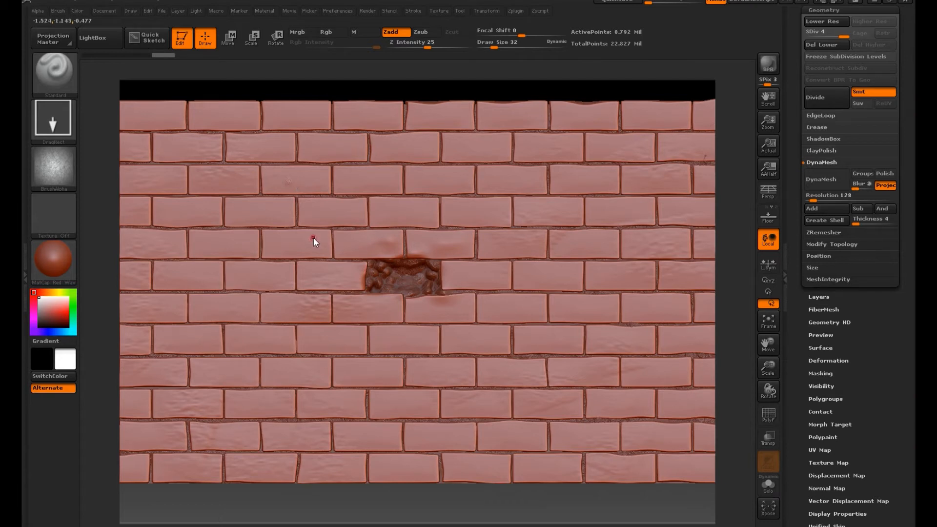
{"action": "key", "text": "ctrl+z"}
{"action": "mouse_move", "coordinate": [738, 283]}
{"action": "left_mouse_down", "text": "alt"}
{"action": "mouse_move", "coordinate": [750, 382]}
{"action": "mouse_move", "coordinate": [314, 242]}
{"action": "left_mouse_up", "text": "alt"}
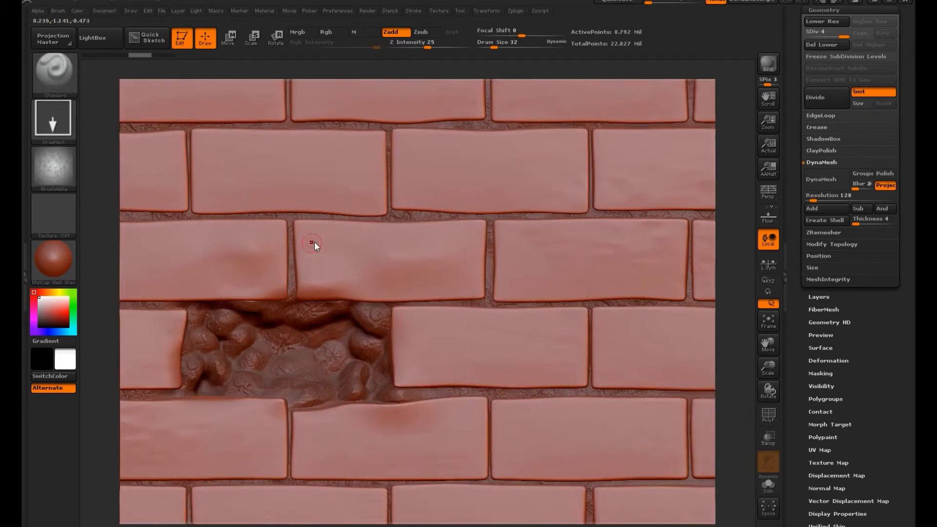
{"action": "left_click_drag", "start_coordinate": [426, 47], "coordinate": [411, 47]}
Step: Try the SRFCE05 texture on the bricks above and right of the recess at subdivision level 4, and return to level 3
{"action": "left_click_drag", "start_coordinate": [385, 260], "coordinate": [579, 276]}
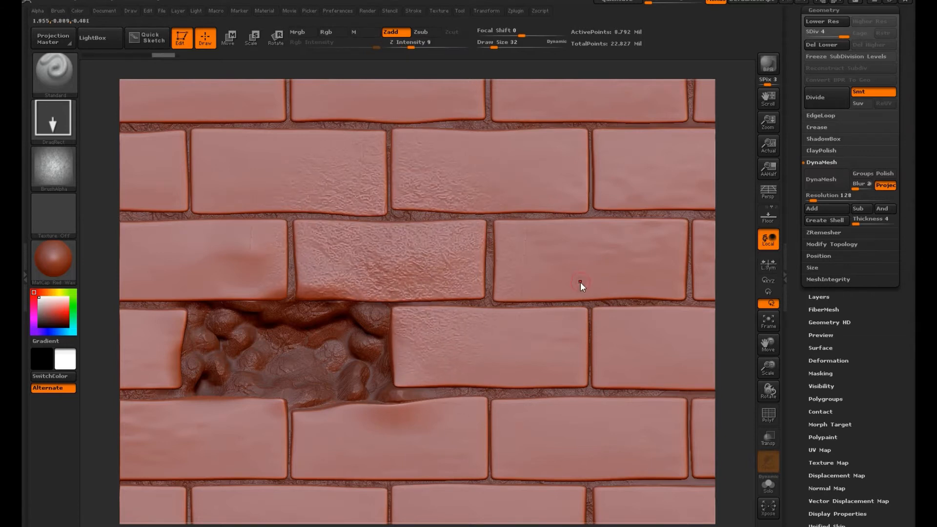
{"action": "left_click_drag", "start_coordinate": [709, 259], "coordinate": [719, 273]}
{"action": "left_click_drag", "start_coordinate": [509, 163], "coordinate": [683, 193]}
{"action": "left_click_drag", "start_coordinate": [163, 156], "coordinate": [342, 213]}
{"action": "left_click_drag", "start_coordinate": [731, 241], "coordinate": [739, 192]}
{"action": "left_click_drag", "start_coordinate": [736, 253], "coordinate": [739, 250]}
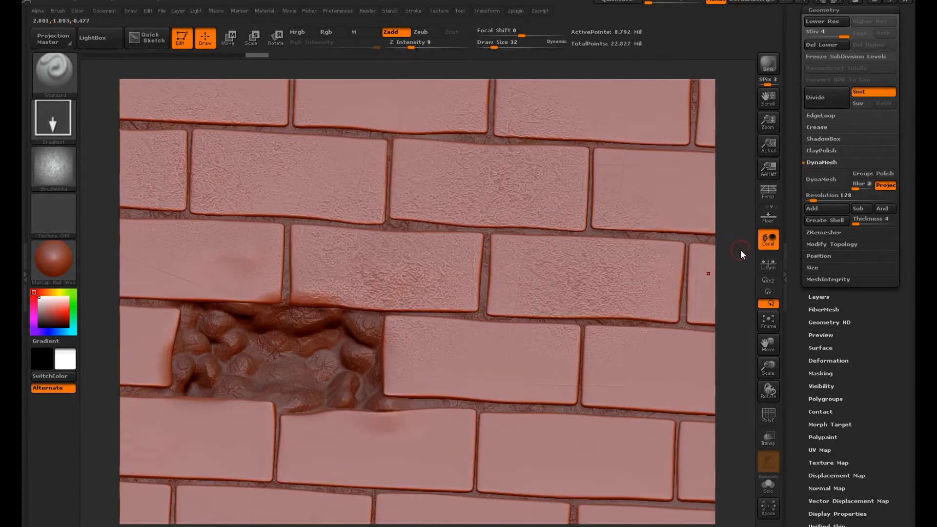
{"action": "key", "text": "shift+d"}
{"action": "left_click", "coordinate": [53, 166]}
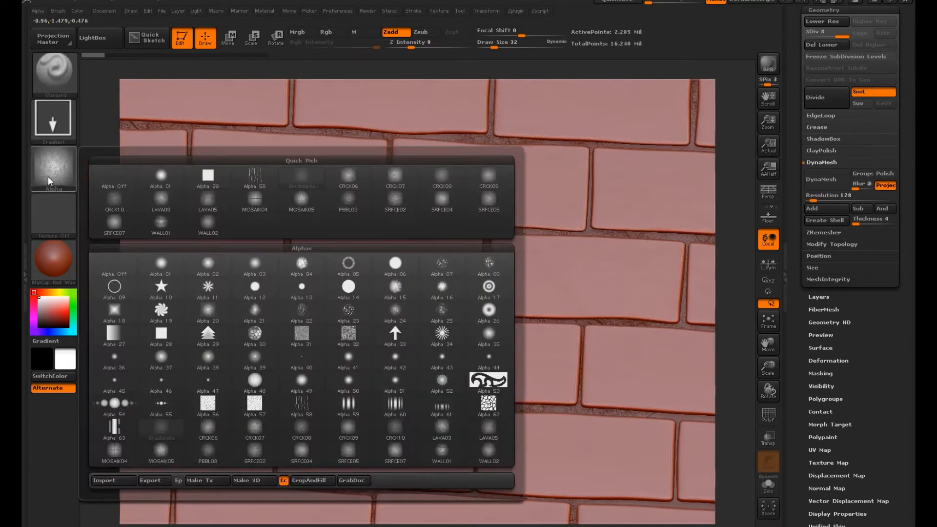
{"action": "left_click", "coordinate": [207, 224]}
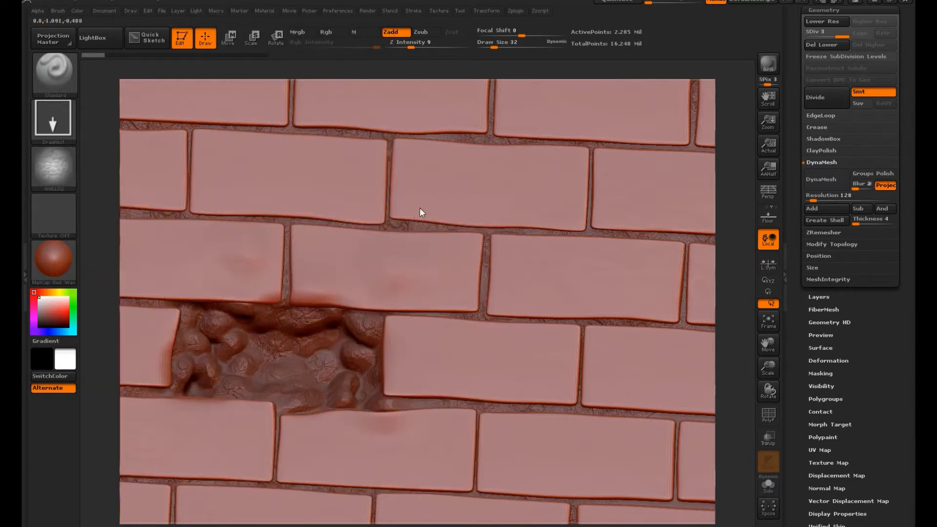
{"action": "left_click_drag", "start_coordinate": [738, 229], "coordinate": [742, 249]}
{"action": "left_click", "coordinate": [54, 166]}
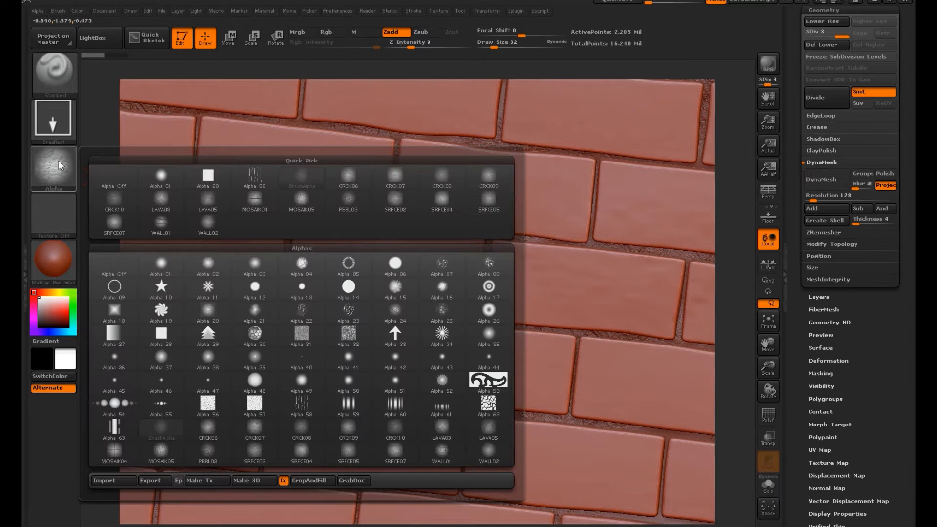
{"action": "left_click", "coordinate": [489, 201]}
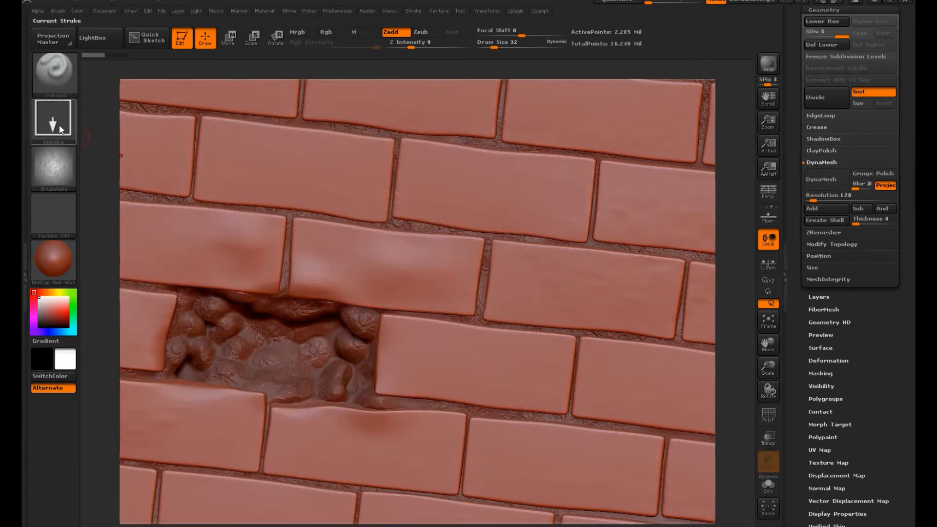
Step: Choose the CRCK09 alpha and stamp its texture across the bricks above the recess and in the wall's upper left area
{"action": "left_click", "coordinate": [64, 152]}
{"action": "left_click", "coordinate": [490, 175]}
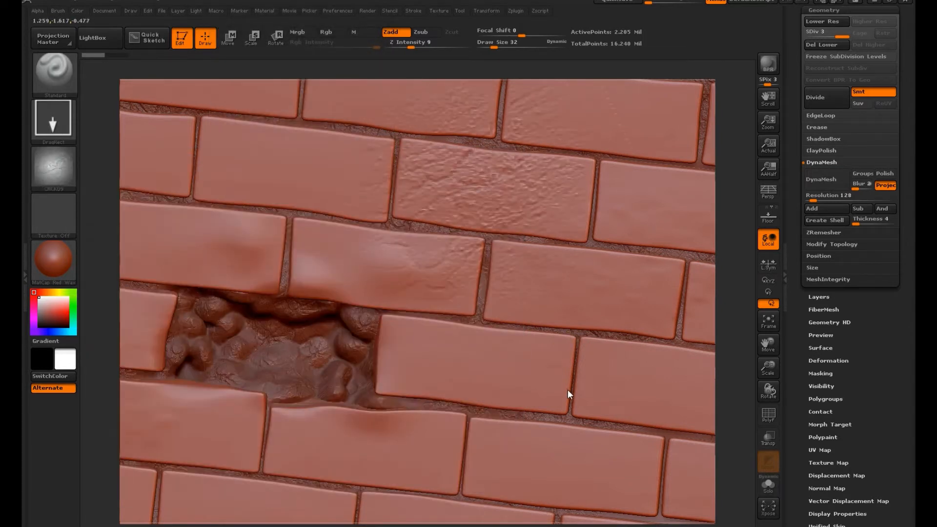
{"action": "left_click_drag", "start_coordinate": [736, 271], "coordinate": [728, 221], "text": "shift"}
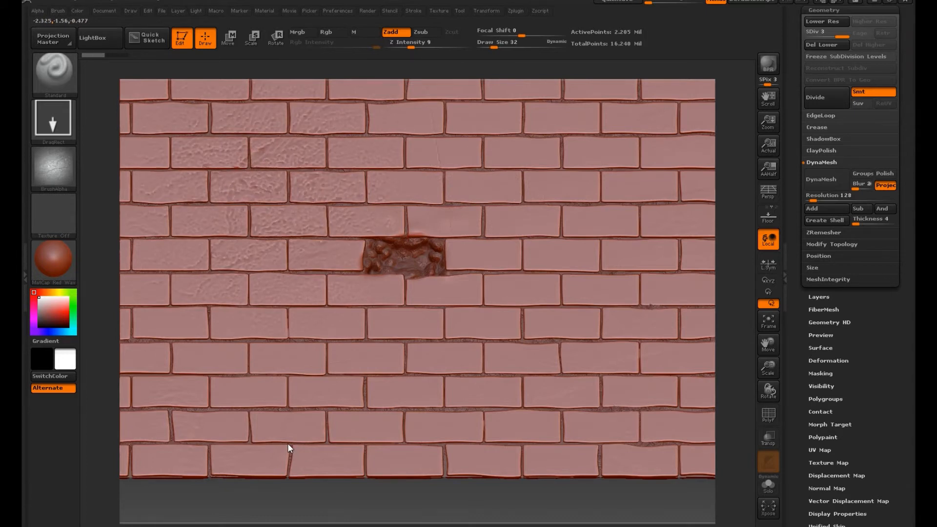
{"action": "key", "text": "shift"}
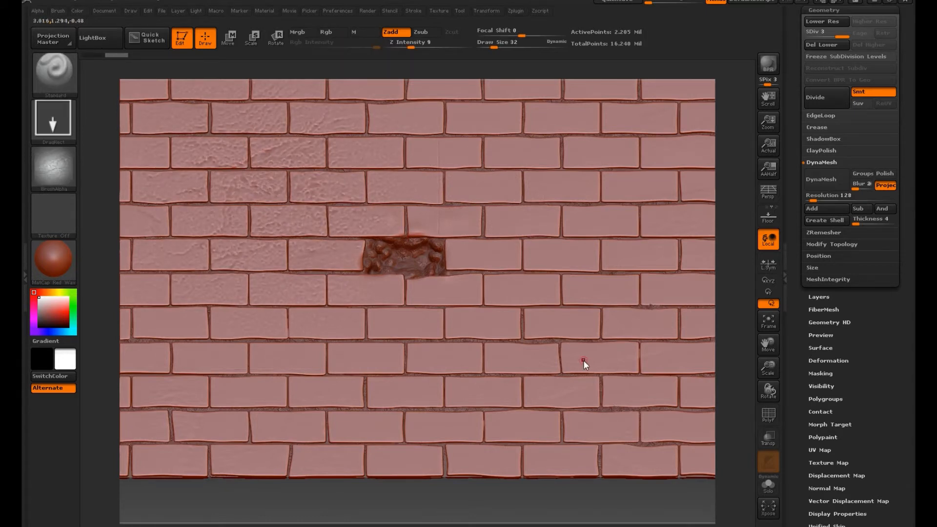
Step: Stamp the CRCK09 texture across the bricks in the right half of the wall
{"action": "key", "text": "shift"}
{"action": "left_click_drag", "start_coordinate": [589, 356], "coordinate": [528, 394]}
{"action": "left_click_drag", "start_coordinate": [364, 470], "coordinate": [698, 349]}
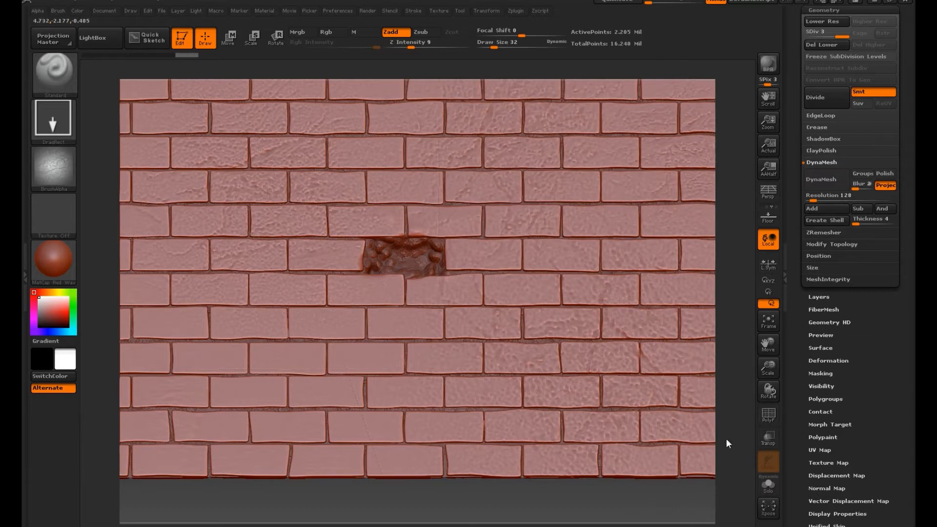
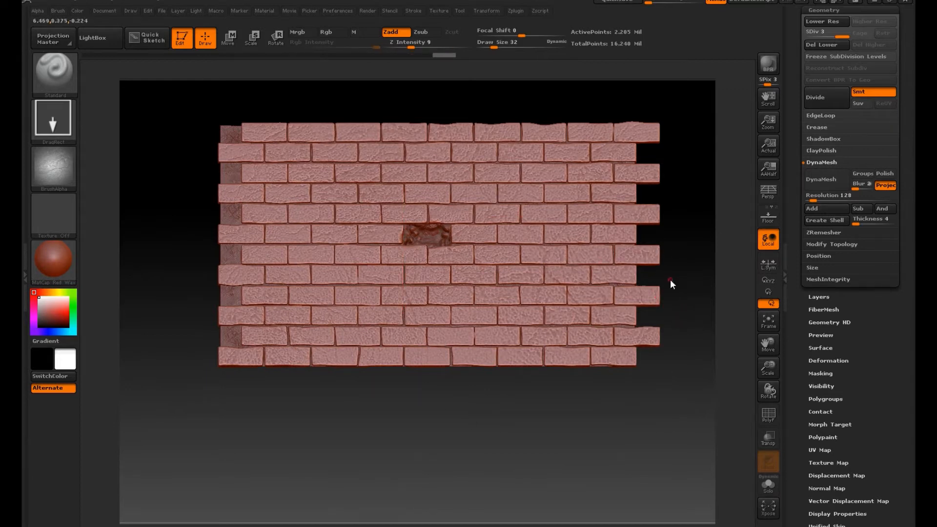
Step: Hide the bricks1 mortar subtool so only the bricks in front of it are shown
{"action": "left_click_drag", "start_coordinate": [670, 282], "coordinate": [687, 478], "text": "alt"}
{"action": "left_click_drag", "start_coordinate": [731, 254], "coordinate": [750, 242]}
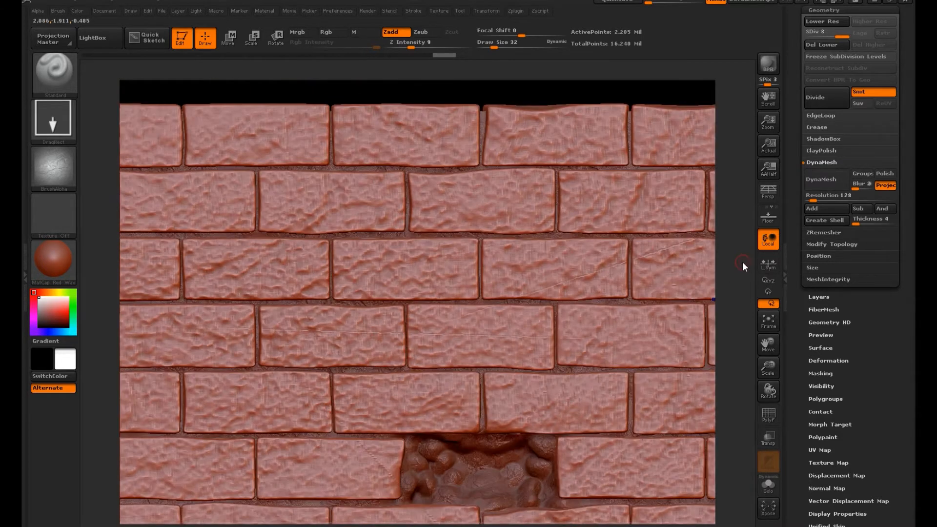
{"action": "left_click_drag", "start_coordinate": [902, 88], "coordinate": [901, 205]}
{"action": "left_click", "coordinate": [838, 231]}
{"action": "left_click", "coordinate": [890, 163]}
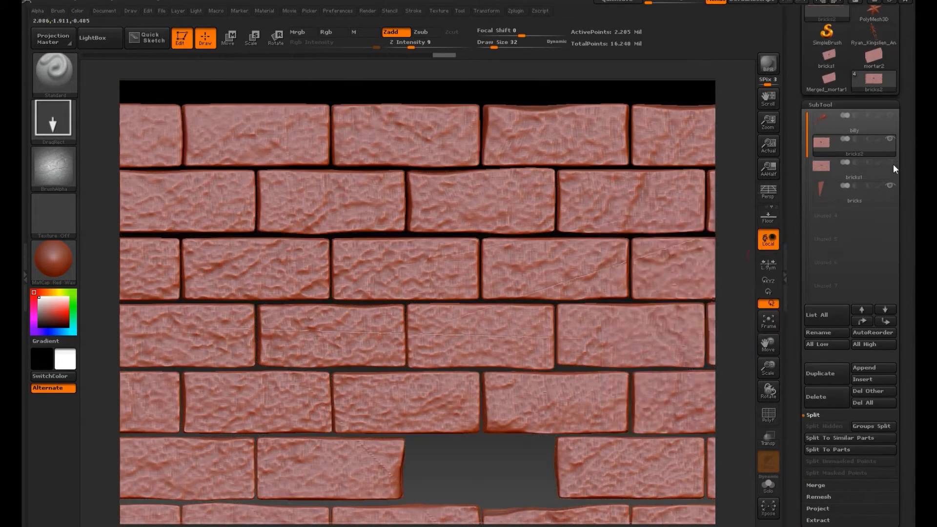
Step: Toggle the visibility of the bricks, bricks1, bricks2 and billy subtools to check what each one contains
{"action": "left_click", "coordinate": [872, 195]}
{"action": "left_click", "coordinate": [890, 185]}
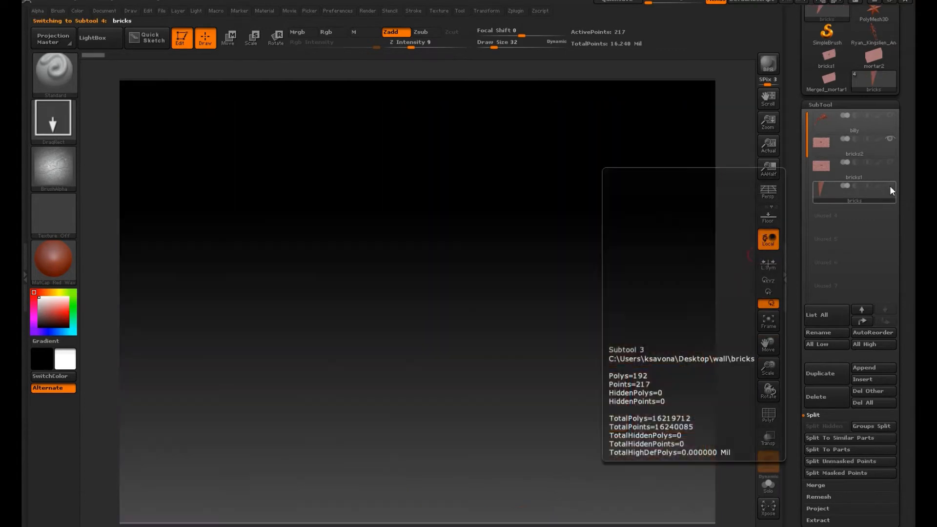
{"action": "left_click", "coordinate": [890, 169]}
{"action": "left_click", "coordinate": [891, 161]}
{"action": "left_click", "coordinate": [891, 139]}
{"action": "left_click", "coordinate": [892, 116]}
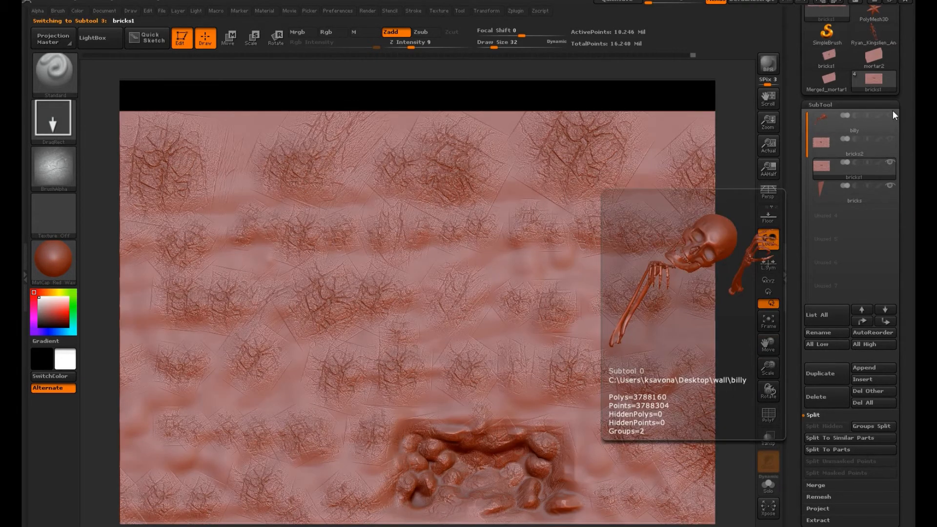
{"action": "left_click", "coordinate": [892, 114]}
{"action": "left_click", "coordinate": [889, 140]}
{"action": "left_click", "coordinate": [885, 146]}
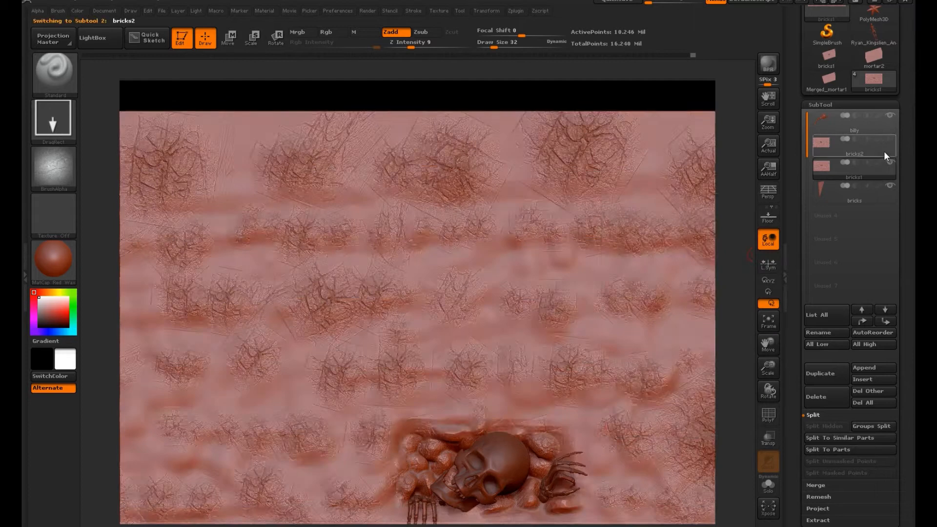
{"action": "left_click", "coordinate": [891, 116]}
Step: Delete the leftover low-poly bricks subtool at the end of the subtool list
{"action": "left_click", "coordinate": [874, 195]}
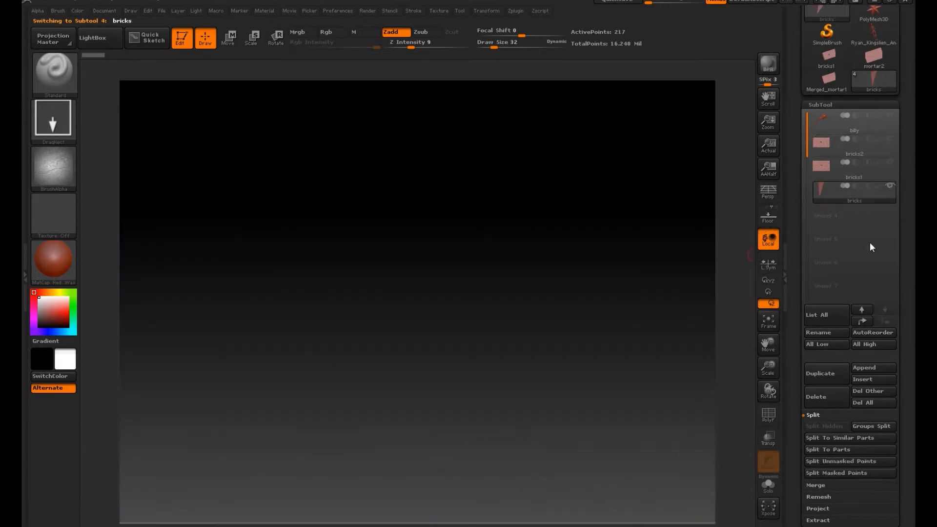
{"action": "left_click", "coordinate": [830, 398]}
{"action": "left_click", "coordinate": [711, 420]}
Step: Select the bricks2 subtool and divide its geometry to subdivision level 4
{"action": "left_click", "coordinate": [873, 151]}
{"action": "left_click_drag", "start_coordinate": [734, 351], "coordinate": [739, 475], "text": "alt"}
{"action": "left_click", "coordinate": [770, 422]}
{"action": "left_click", "coordinate": [770, 422]}
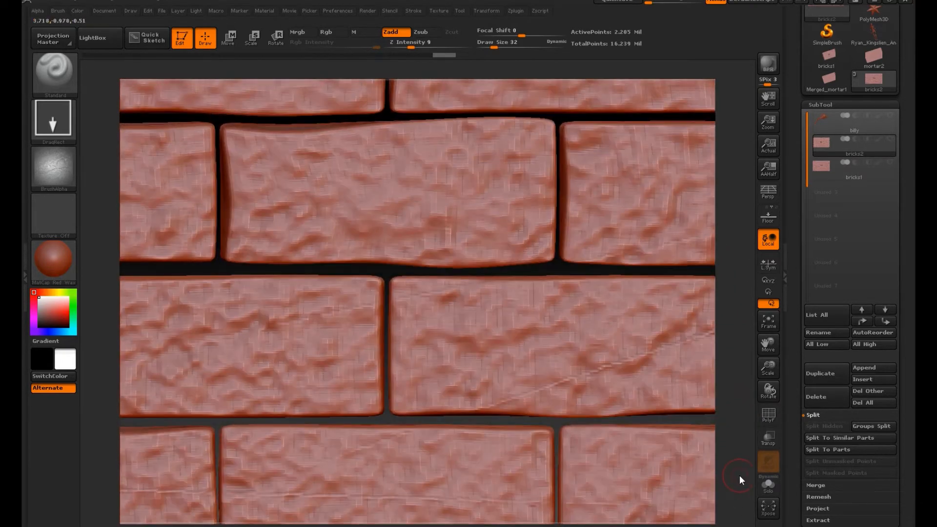
{"action": "left_click", "coordinate": [388, 271], "text": "ctrl"}
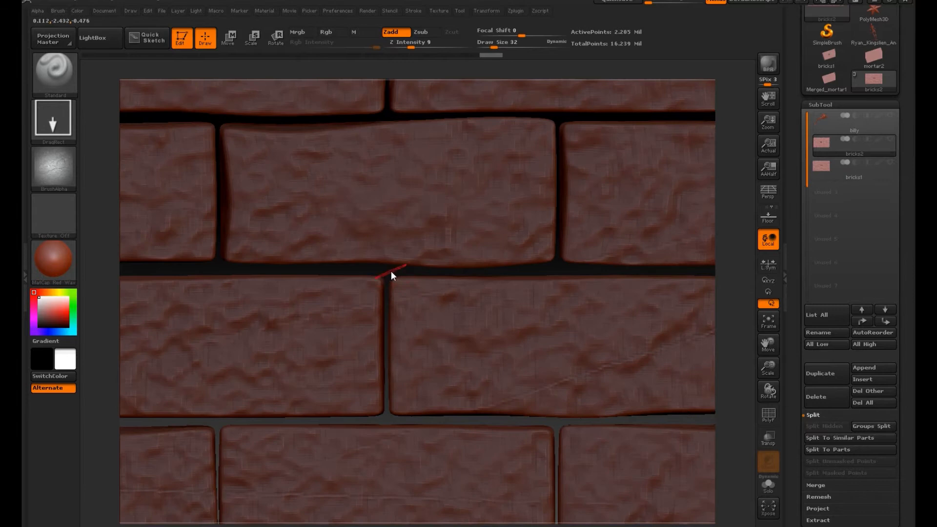
{"action": "left_click_drag", "start_coordinate": [390, 270], "coordinate": [426, 273], "text": "ctrl"}
{"action": "scroll", "coordinate": [835, 234], "scroll_direction": "down", "scroll_amount": 5}
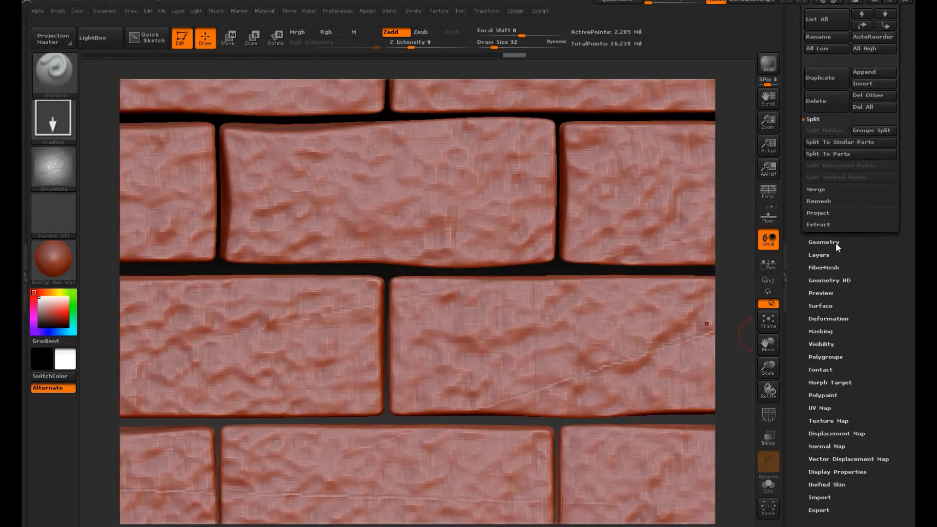
{"action": "left_click", "coordinate": [835, 242]}
{"action": "left_click", "coordinate": [824, 96]}
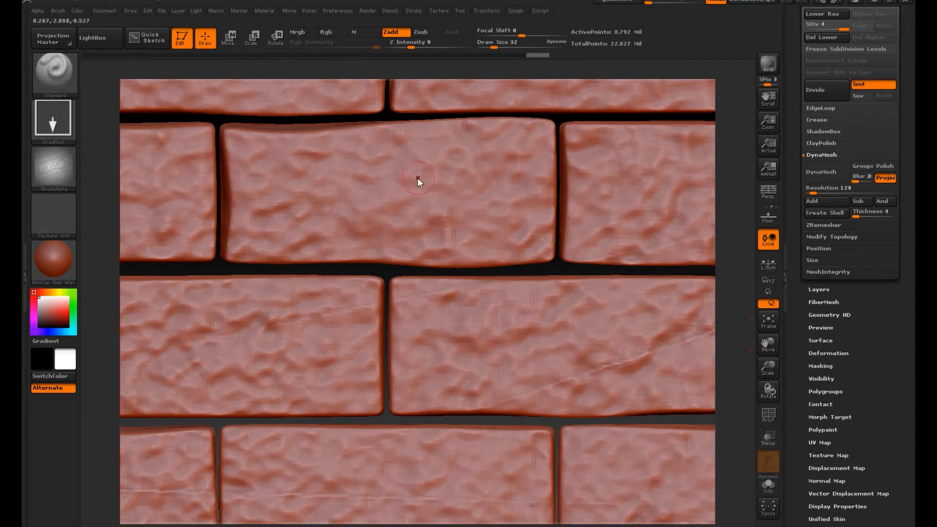
Step: Stamp the CRCK09 texture at subdivision level 4 across the upper rows of bricks above the recess
{"action": "mouse_move", "coordinate": [562, 296]}
{"action": "left_mouse_down"}
{"action": "mouse_move", "coordinate": [776, 235]}
{"action": "mouse_move", "coordinate": [765, 256]}
{"action": "mouse_move", "coordinate": [785, 261]}
{"action": "mouse_move", "coordinate": [736, 249]}
{"action": "mouse_move", "coordinate": [728, 139]}
{"action": "left_mouse_up"}
{"action": "left_click_drag", "start_coordinate": [573, 265], "coordinate": [575, 274]}
{"action": "left_click_drag", "start_coordinate": [607, 186], "coordinate": [635, 305]}
{"action": "left_click_drag", "start_coordinate": [570, 137], "coordinate": [579, 245]}
{"action": "left_click_drag", "start_coordinate": [444, 139], "coordinate": [443, 210]}
{"action": "left_click_drag", "start_coordinate": [337, 138], "coordinate": [336, 194]}
{"action": "left_click_drag", "start_coordinate": [295, 162], "coordinate": [293, 203]}
{"action": "left_click_drag", "start_coordinate": [189, 158], "coordinate": [185, 195]}
{"action": "left_click_drag", "start_coordinate": [238, 141], "coordinate": [237, 180]}
Step: Stamp the CRCK09 texture across the bricks around the recess at subdivision level 4
{"action": "left_click_drag", "start_coordinate": [327, 338], "coordinate": [327, 341]}
{"action": "left_click_drag", "start_coordinate": [413, 274], "coordinate": [402, 385]}
{"action": "left_click_drag", "start_coordinate": [463, 223], "coordinate": [348, 202]}
{"action": "left_click_drag", "start_coordinate": [518, 280], "coordinate": [461, 186]}
{"action": "mouse_move", "coordinate": [633, 281]}
{"action": "left_mouse_down"}
{"action": "mouse_move", "coordinate": [676, 230]}
{"action": "mouse_move", "coordinate": [603, 258]}
{"action": "left_mouse_up"}
{"action": "mouse_move", "coordinate": [464, 332]}
{"action": "left_mouse_down"}
{"action": "mouse_move", "coordinate": [361, 320]}
{"action": "mouse_move", "coordinate": [299, 274]}
{"action": "left_mouse_up"}
{"action": "left_click_drag", "start_coordinate": [278, 366], "coordinate": [265, 216]}
{"action": "left_click_drag", "start_coordinate": [332, 378], "coordinate": [322, 259]}
{"action": "left_click_drag", "start_coordinate": [529, 245], "coordinate": [529, 243]}
{"action": "left_click_drag", "start_coordinate": [619, 371], "coordinate": [615, 283]}
{"action": "left_click_drag", "start_coordinate": [701, 347], "coordinate": [690, 286]}
{"action": "left_click_drag", "start_coordinate": [676, 515], "coordinate": [676, 517]}
{"action": "left_click_drag", "start_coordinate": [581, 426], "coordinate": [577, 502]}
{"action": "left_click_drag", "start_coordinate": [455, 428], "coordinate": [446, 492]}
{"action": "left_click_drag", "start_coordinate": [409, 375], "coordinate": [443, 425]}
{"action": "left_click_drag", "start_coordinate": [396, 390], "coordinate": [452, 402]}
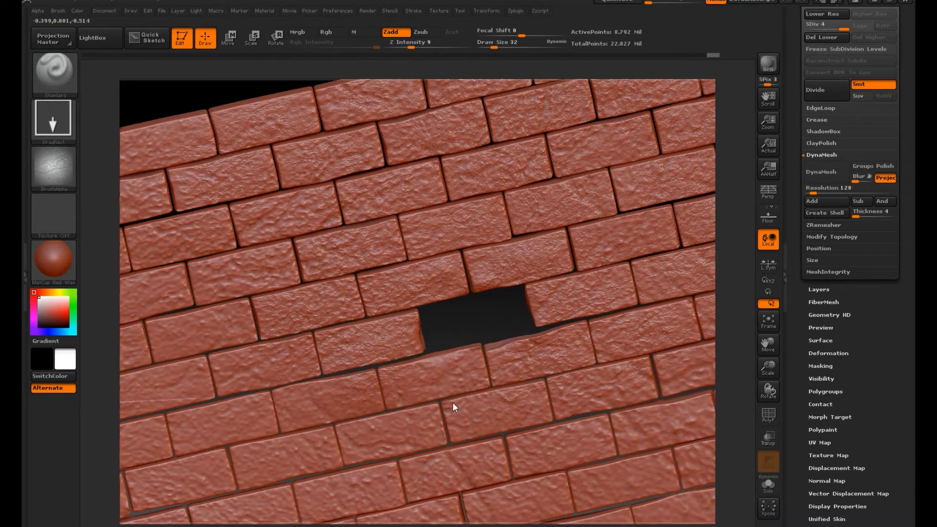
Step: Stamp the CRCK09 texture across the bricks in the left part of the wall, out to its edge
{"action": "left_click_drag", "start_coordinate": [241, 368], "coordinate": [235, 415]}
{"action": "left_click_drag", "start_coordinate": [168, 385], "coordinate": [169, 425]}
{"action": "left_click_drag", "start_coordinate": [191, 327], "coordinate": [194, 373]}
{"action": "left_click_drag", "start_coordinate": [205, 273], "coordinate": [207, 317]}
{"action": "left_click_drag", "start_coordinate": [180, 239], "coordinate": [183, 280]}
{"action": "left_click_drag", "start_coordinate": [192, 102], "coordinate": [412, 95], "text": "alt"}
{"action": "left_click_drag", "start_coordinate": [364, 309], "coordinate": [366, 349]}
{"action": "left_click_drag", "start_coordinate": [255, 311], "coordinate": [258, 351]}
{"action": "left_click_drag", "start_coordinate": [295, 248], "coordinate": [298, 288]}
{"action": "left_click_drag", "start_coordinate": [334, 191], "coordinate": [337, 231]}
{"action": "left_click_drag", "start_coordinate": [226, 215], "coordinate": [226, 254]}
{"action": "left_click_drag", "start_coordinate": [274, 155], "coordinate": [278, 196]}
{"action": "left_click_drag", "start_coordinate": [380, 133], "coordinate": [382, 173]}
{"action": "left_click_drag", "start_coordinate": [230, 285], "coordinate": [228, 280]}
{"action": "left_click_drag", "start_coordinate": [446, 416], "coordinate": [458, 243]}
{"action": "left_click_drag", "start_coordinate": [333, 451], "coordinate": [417, 307]}
{"action": "left_click_drag", "start_coordinate": [425, 462], "coordinate": [285, 455]}
{"action": "left_click_drag", "start_coordinate": [285, 487], "coordinate": [286, 356]}
{"action": "left_click_drag", "start_coordinate": [274, 405], "coordinate": [299, 504]}
{"action": "left_click_drag", "start_coordinate": [380, 381], "coordinate": [446, 341]}
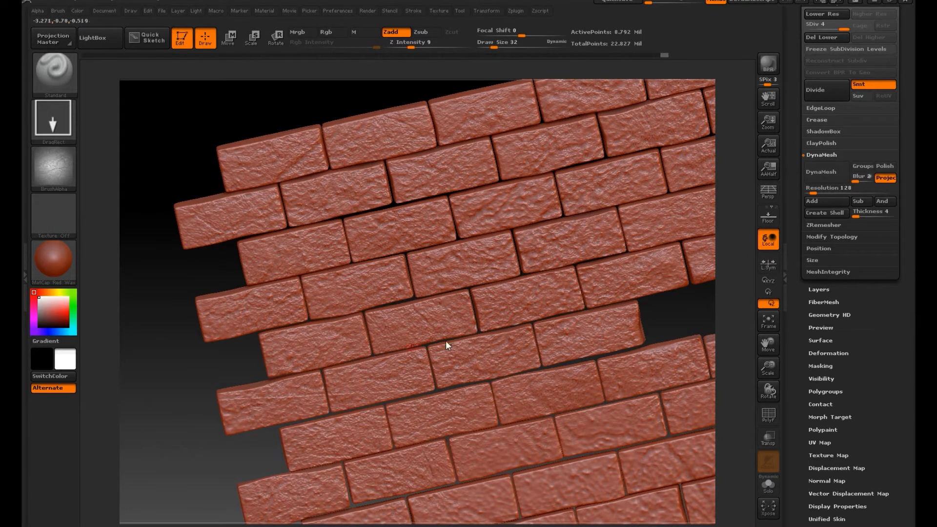
Step: Continue the CRCK09 texture with larger stamps over the brick rows left of and below the recess
{"action": "left_click_drag", "start_coordinate": [559, 410], "coordinate": [427, 262], "text": "alt"}
{"action": "mouse_move", "coordinate": [383, 299]}
{"action": "left_mouse_down"}
{"action": "mouse_move", "coordinate": [501, 291]}
{"action": "mouse_move", "coordinate": [588, 260]}
{"action": "mouse_move", "coordinate": [722, 231]}
{"action": "left_mouse_up"}
{"action": "left_click_drag", "start_coordinate": [547, 316], "coordinate": [328, 374]}
{"action": "left_click_drag", "start_coordinate": [331, 363], "coordinate": [228, 444]}
{"action": "mouse_move", "coordinate": [223, 386]}
{"action": "left_mouse_down"}
{"action": "mouse_move", "coordinate": [178, 443]}
{"action": "mouse_move", "coordinate": [506, 349]}
{"action": "mouse_move", "coordinate": [606, 291]}
{"action": "left_mouse_up"}
{"action": "mouse_move", "coordinate": [606, 347]}
{"action": "left_mouse_down"}
{"action": "mouse_move", "coordinate": [645, 289]}
{"action": "mouse_move", "coordinate": [637, 486]}
{"action": "mouse_move", "coordinate": [622, 482]}
{"action": "left_mouse_up"}
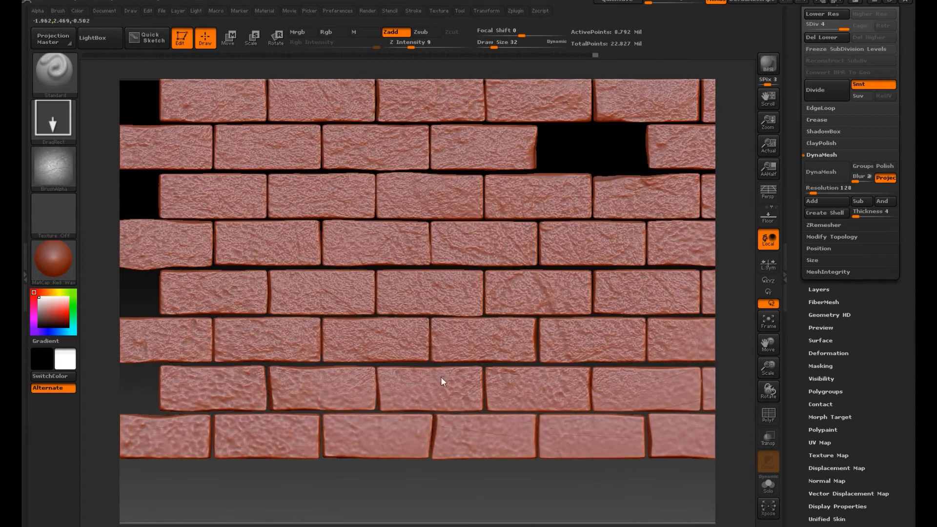
Step: Stamp the CRCK09 texture over the two lowest brick rows in the left half of the wall
{"action": "left_click_drag", "start_coordinate": [213, 389], "coordinate": [209, 312]}
{"action": "left_click_drag", "start_coordinate": [163, 436], "coordinate": [181, 341]}
{"action": "left_click_drag", "start_coordinate": [267, 436], "coordinate": [298, 308]}
{"action": "left_click_drag", "start_coordinate": [379, 436], "coordinate": [486, 390]}
{"action": "left_click_drag", "start_coordinate": [486, 436], "coordinate": [575, 371]}
{"action": "left_click_drag", "start_coordinate": [603, 432], "coordinate": [622, 408]}
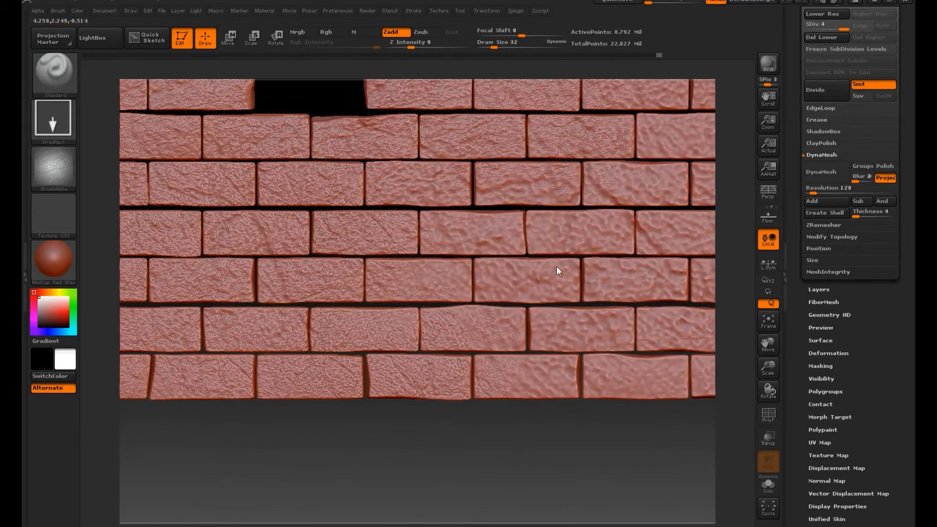
Step: Stamp the CRCK09 texture over the bricks below the recess toward the wall's lower right
{"action": "left_click_drag", "start_coordinate": [557, 265], "coordinate": [561, 263]}
{"action": "left_click_drag", "start_coordinate": [475, 231], "coordinate": [616, 329]}
{"action": "mouse_move", "coordinate": [634, 187]}
{"action": "left_mouse_down"}
{"action": "mouse_move", "coordinate": [592, 209]}
{"action": "mouse_move", "coordinate": [697, 374]}
{"action": "left_mouse_up"}
{"action": "left_click_drag", "start_coordinate": [634, 378], "coordinate": [672, 390]}
{"action": "left_click_drag", "start_coordinate": [638, 276], "coordinate": [663, 266]}
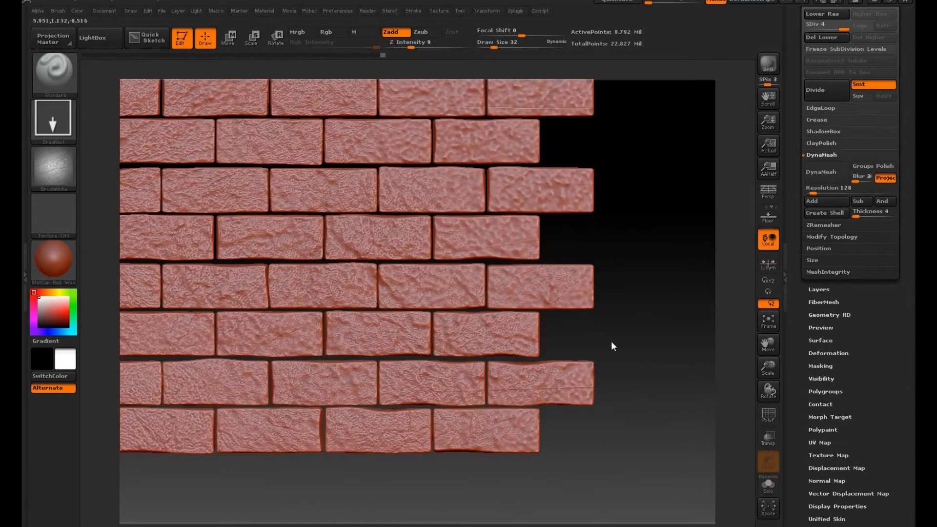
Step: Stamp the CRCK09 texture over the remaining bricks along the right side of the wall
{"action": "left_click_drag", "start_coordinate": [611, 341], "coordinate": [616, 346]}
{"action": "mouse_move", "coordinate": [488, 237]}
{"action": "left_mouse_down"}
{"action": "mouse_move", "coordinate": [532, 188]}
{"action": "mouse_move", "coordinate": [533, 225]}
{"action": "left_mouse_up"}
{"action": "left_click_drag", "start_coordinate": [466, 140], "coordinate": [545, 189]}
{"action": "left_click_drag", "start_coordinate": [369, 140], "coordinate": [295, 210]}
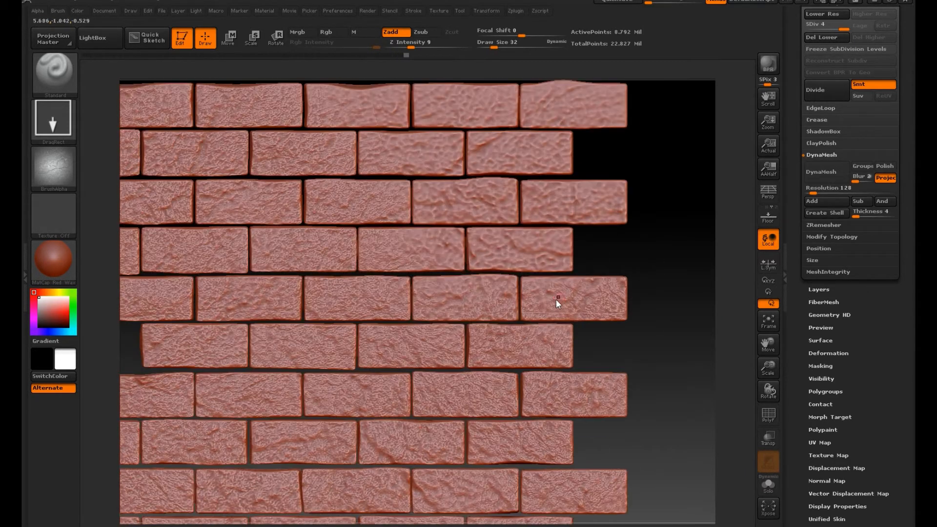
{"action": "mouse_move", "coordinate": [555, 300]}
{"action": "left_mouse_down"}
{"action": "mouse_move", "coordinate": [533, 243]}
{"action": "mouse_move", "coordinate": [423, 250]}
{"action": "left_mouse_up"}
{"action": "left_click_drag", "start_coordinate": [463, 200], "coordinate": [411, 265]}
{"action": "left_click_drag", "start_coordinate": [556, 193], "coordinate": [619, 232]}
{"action": "left_click_drag", "start_coordinate": [485, 143], "coordinate": [534, 188]}
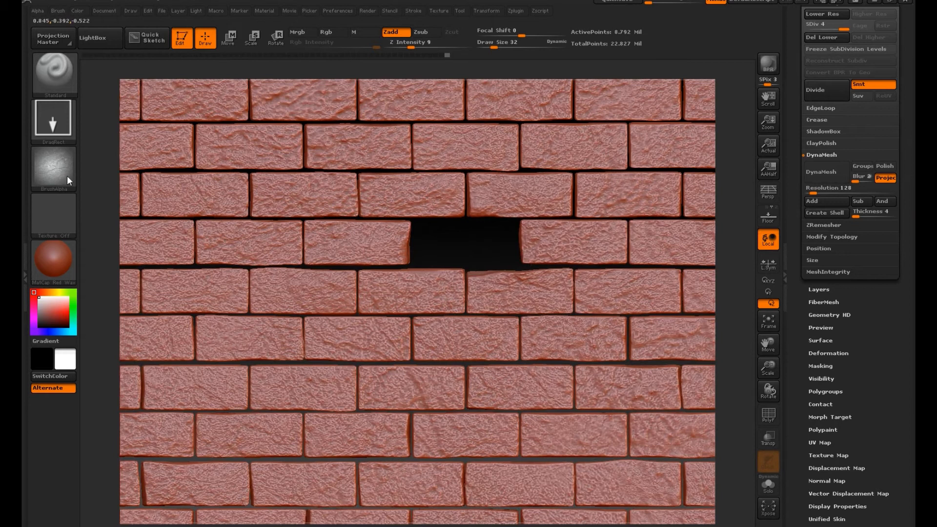
Step: Import the crack alphas Crack_1 to Crack_4 and make Crack_4 the active alpha
{"action": "left_click", "coordinate": [58, 177]}
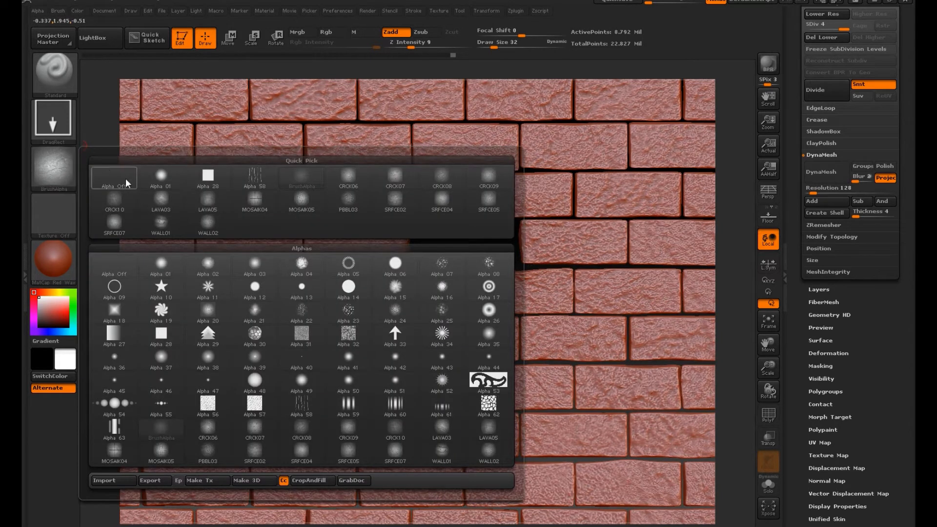
{"action": "left_click", "coordinate": [105, 480]}
{"action": "double_click", "coordinate": [139, 100]}
{"action": "left_click_drag", "start_coordinate": [257, 114], "coordinate": [142, 83]}
{"action": "left_click", "coordinate": [379, 254]}
{"action": "left_click", "coordinate": [43, 162]}
{"action": "left_click", "coordinate": [55, 176]}
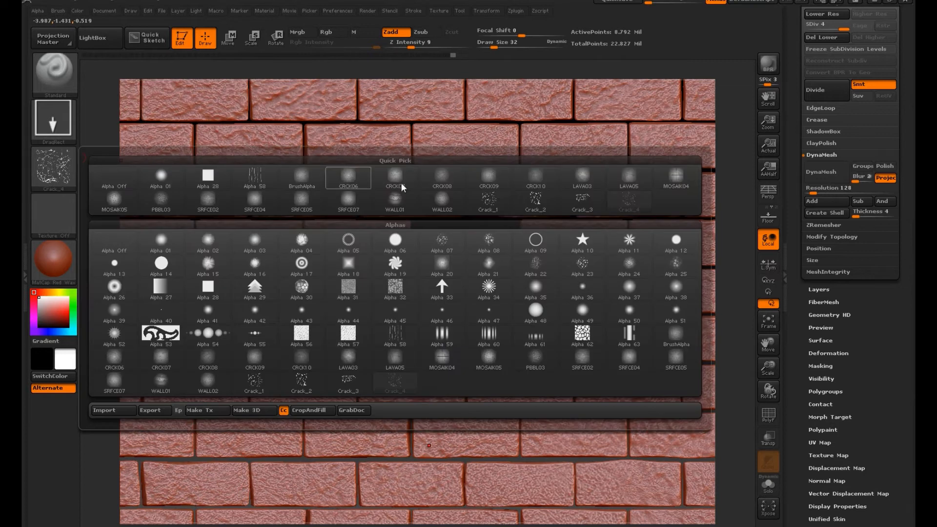
{"action": "left_click", "coordinate": [629, 200]}
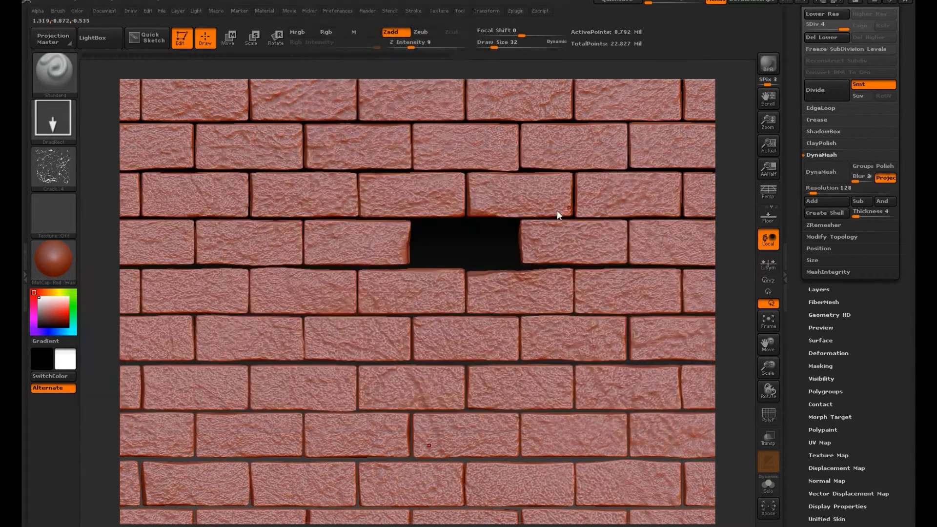
Step: Try a large Crack_4 stamp across the bricks around the recess
{"action": "left_click_drag", "start_coordinate": [405, 209], "coordinate": [509, 407]}
{"action": "mouse_move", "coordinate": [747, 242]}
{"action": "left_mouse_down"}
{"action": "mouse_move", "coordinate": [727, 197]}
{"action": "mouse_move", "coordinate": [741, 283]}
{"action": "left_mouse_up"}
{"action": "key", "text": "ctrl+z"}
Step: Stamp the Crack_4 alpha in large sizes across the bricks around and below the recess
{"action": "left_click_drag", "start_coordinate": [381, 206], "coordinate": [289, 472]}
{"action": "left_click_drag", "start_coordinate": [539, 286], "coordinate": [474, 78]}
{"action": "left_click_drag", "start_coordinate": [729, 323], "coordinate": [574, 263], "text": "alt"}
{"action": "left_click_drag", "start_coordinate": [731, 284], "coordinate": [640, 314], "text": "alt"}
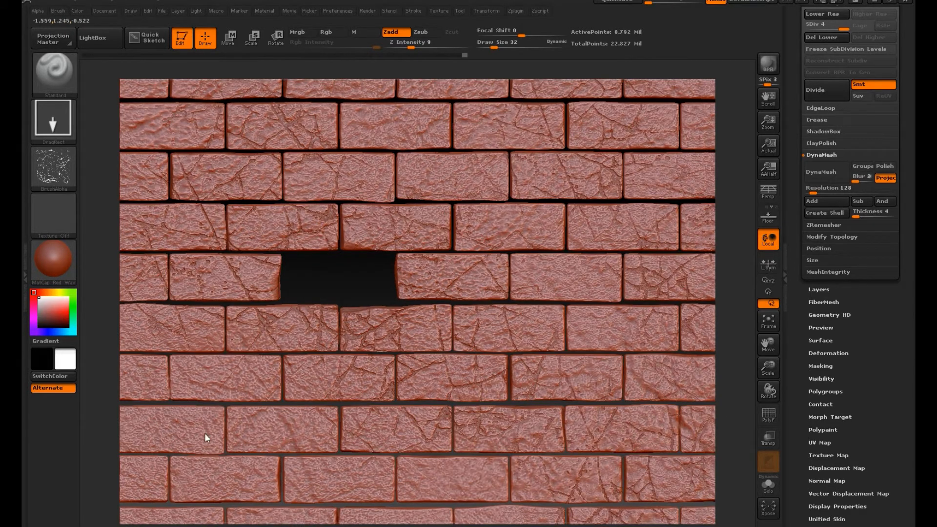
{"action": "left_click_drag", "start_coordinate": [730, 391], "coordinate": [720, 218], "text": "alt"}
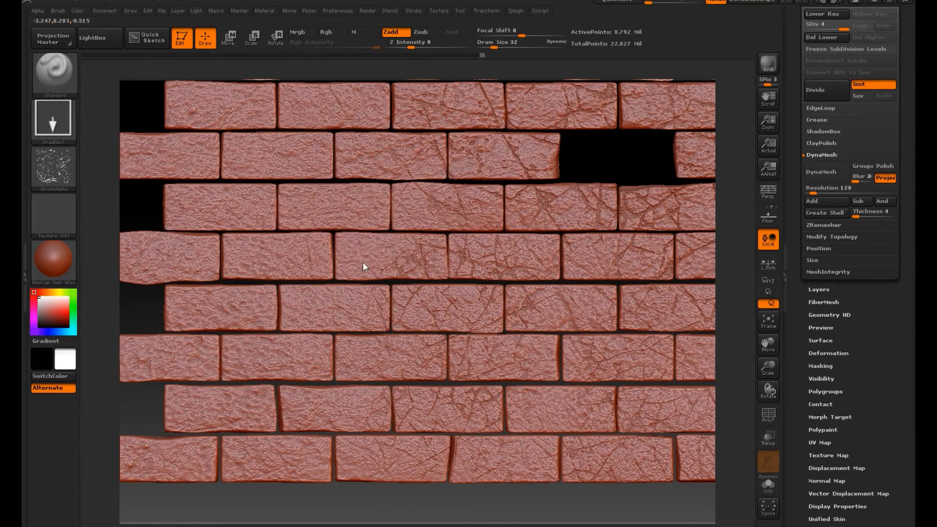
Step: Stamp the Crack_4 alpha over the remaining bricks in the lower and left parts of the wall
{"action": "left_click_drag", "start_coordinate": [341, 207], "coordinate": [367, 220]}
{"action": "left_click_drag", "start_coordinate": [278, 207], "coordinate": [322, 224]}
{"action": "left_click_drag", "start_coordinate": [308, 311], "coordinate": [333, 326]}
{"action": "left_click_drag", "start_coordinate": [229, 360], "coordinate": [258, 312]}
{"action": "left_click_drag", "start_coordinate": [244, 381], "coordinate": [278, 404]}
{"action": "left_click_drag", "start_coordinate": [148, 118], "coordinate": [182, 321], "text": "alt"}
{"action": "left_click_drag", "start_coordinate": [271, 251], "coordinate": [298, 266]}
{"action": "left_click_drag", "start_coordinate": [210, 257], "coordinate": [237, 273]}
{"action": "left_click_drag", "start_coordinate": [302, 257], "coordinate": [332, 273]}
{"action": "left_click_drag", "start_coordinate": [434, 258], "coordinate": [462, 273]}
{"action": "left_click_drag", "start_coordinate": [426, 156], "coordinate": [453, 171]}
{"action": "left_click_drag", "start_coordinate": [743, 125], "coordinate": [617, 251], "text": "alt"}
{"action": "left_click_drag", "start_coordinate": [529, 283], "coordinate": [556, 298]}
{"action": "left_click_drag", "start_coordinate": [637, 283], "coordinate": [664, 299]}
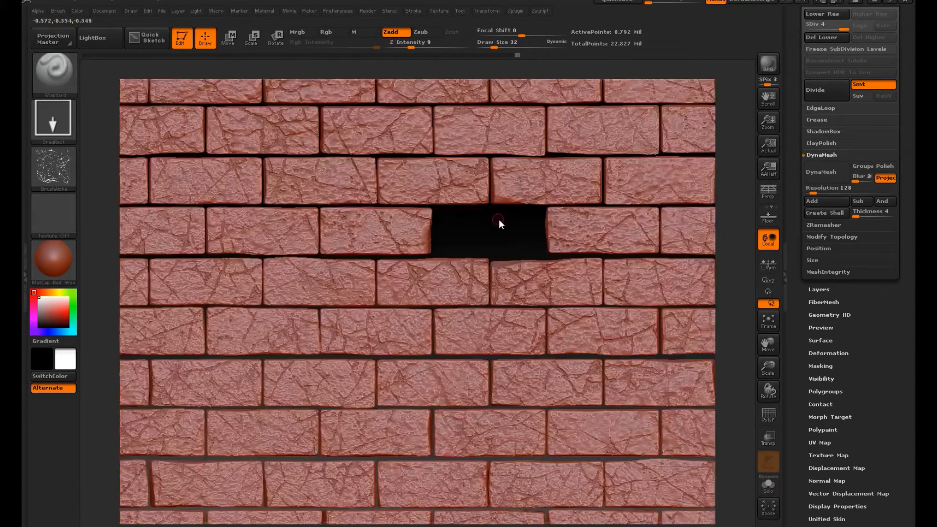
{"action": "left_click_drag", "start_coordinate": [500, 220], "coordinate": [492, 261], "text": "alt"}
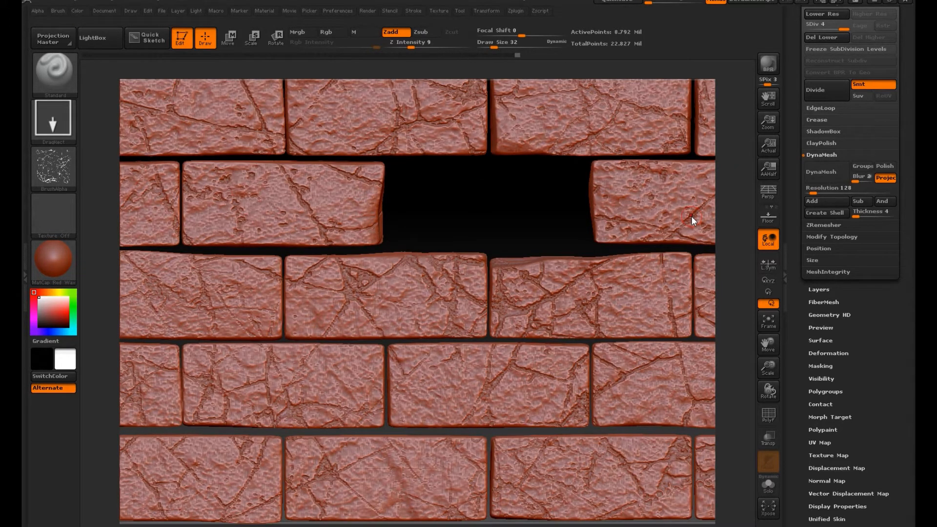
Step: Show the mortar and skeleton subtools again and select the billy subtool
{"action": "left_click_drag", "start_coordinate": [901, 12], "coordinate": [900, 247]}
{"action": "left_click", "coordinate": [835, 232]}
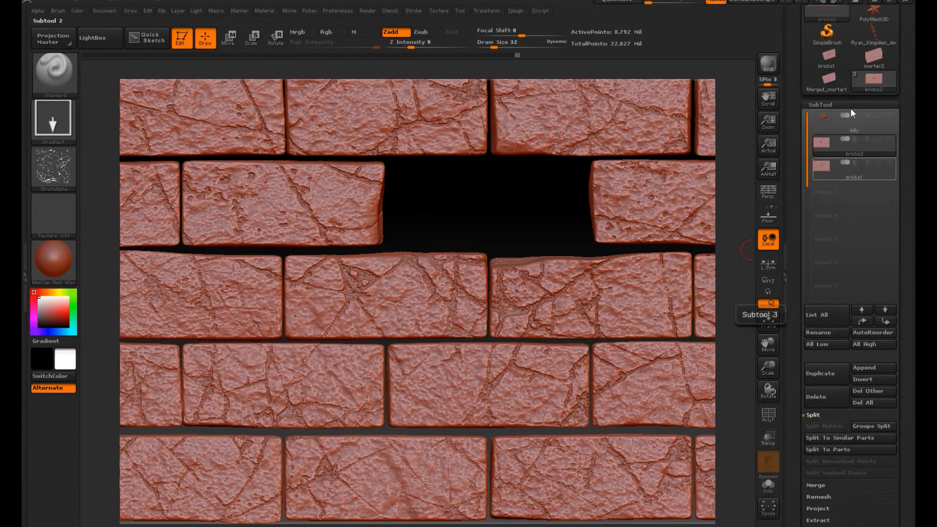
{"action": "left_click", "coordinate": [890, 140]}
{"action": "left_click", "coordinate": [876, 171]}
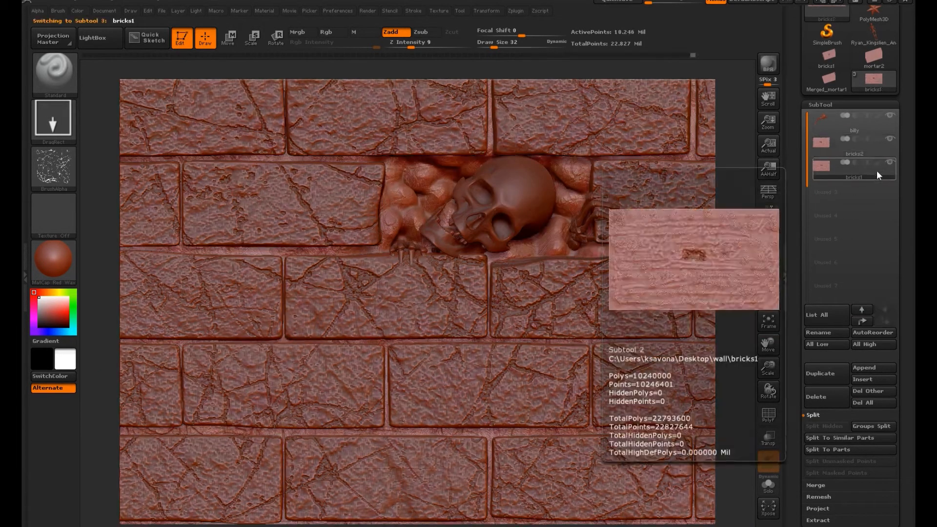
{"action": "left_click", "coordinate": [847, 126]}
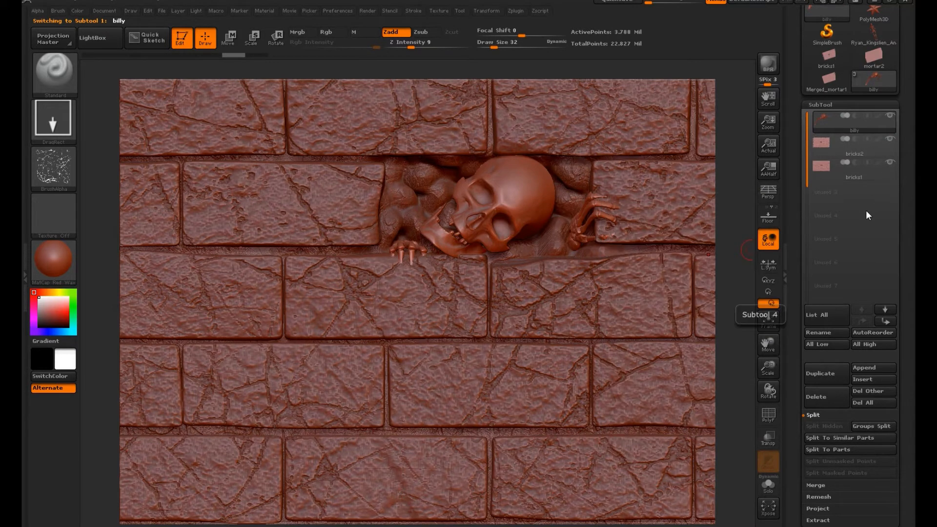
Step: Switch the model's material from the red wax to a dark grey metal MatCap
{"action": "left_click", "coordinate": [39, 265]}
{"action": "left_click", "coordinate": [215, 336]}
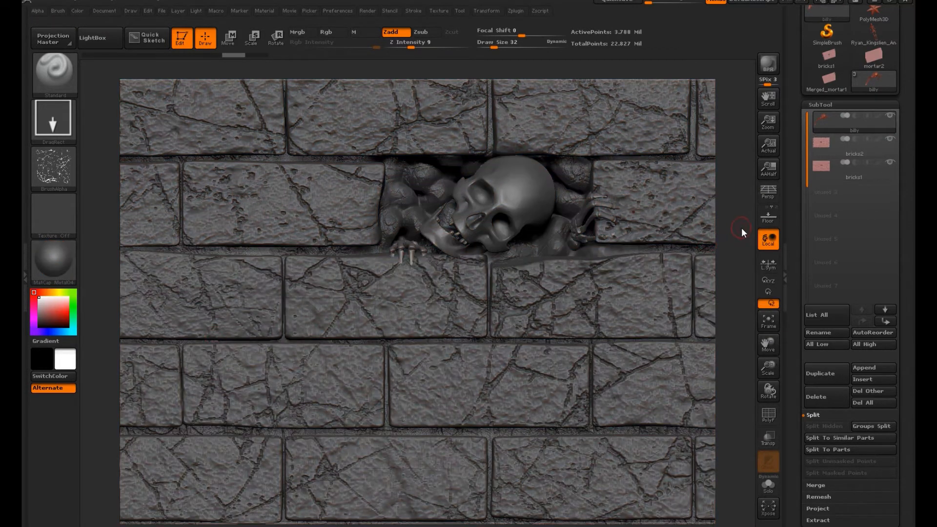
{"action": "left_click_drag", "start_coordinate": [742, 233], "coordinate": [716, 350], "text": "alt"}
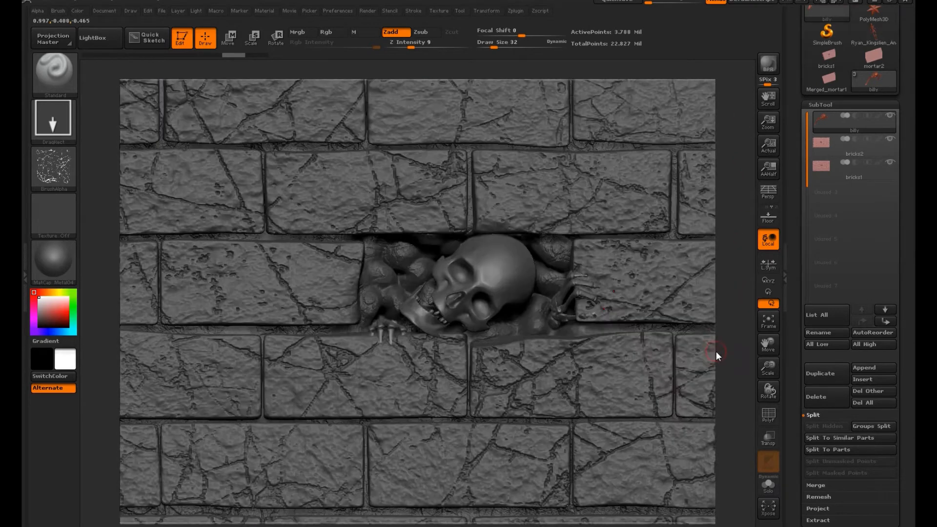
Step: Reshape the bricks2 surface under the skeleton's two hands with the Move Topological brush so the fingers are exposed
{"action": "left_click", "coordinate": [857, 149]}
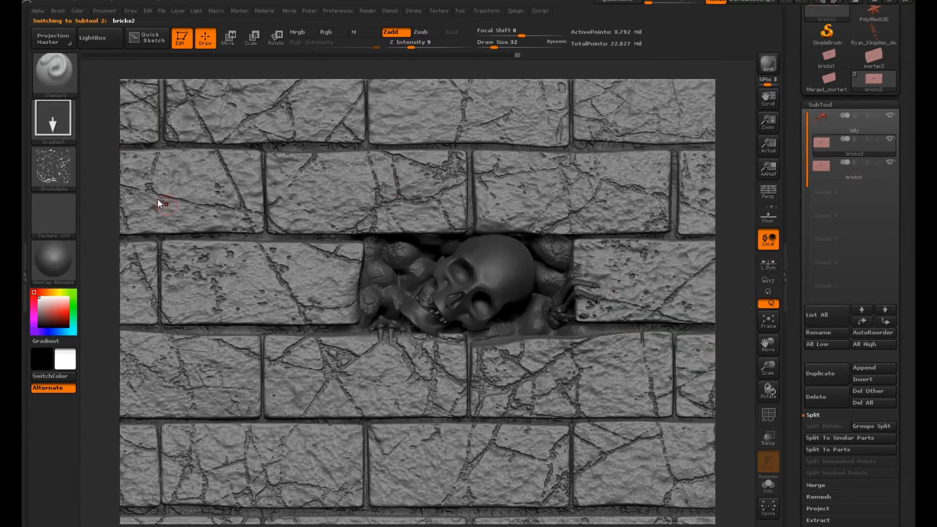
{"action": "key", "text": "b"}
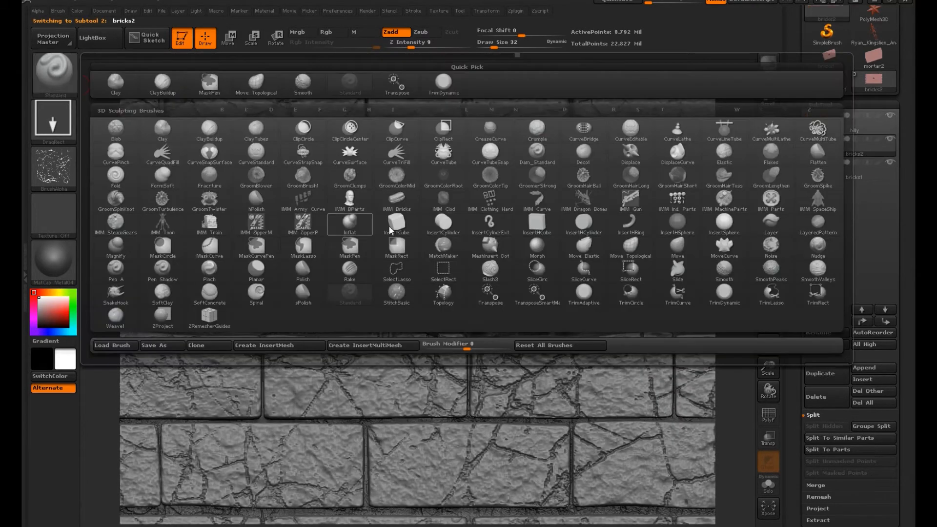
{"action": "left_click", "coordinate": [631, 246]}
{"action": "left_click_drag", "start_coordinate": [722, 230], "coordinate": [732, 274]}
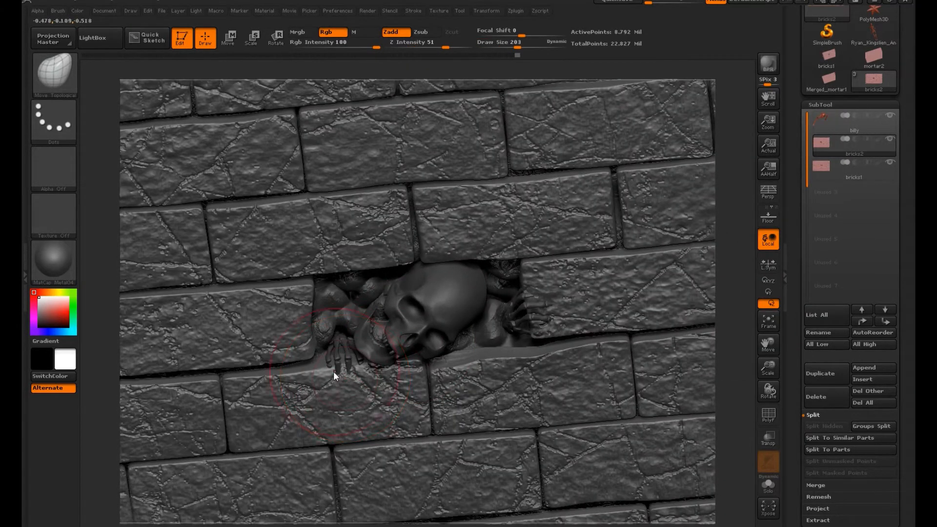
{"action": "left_click_drag", "start_coordinate": [745, 337], "coordinate": [810, 256]}
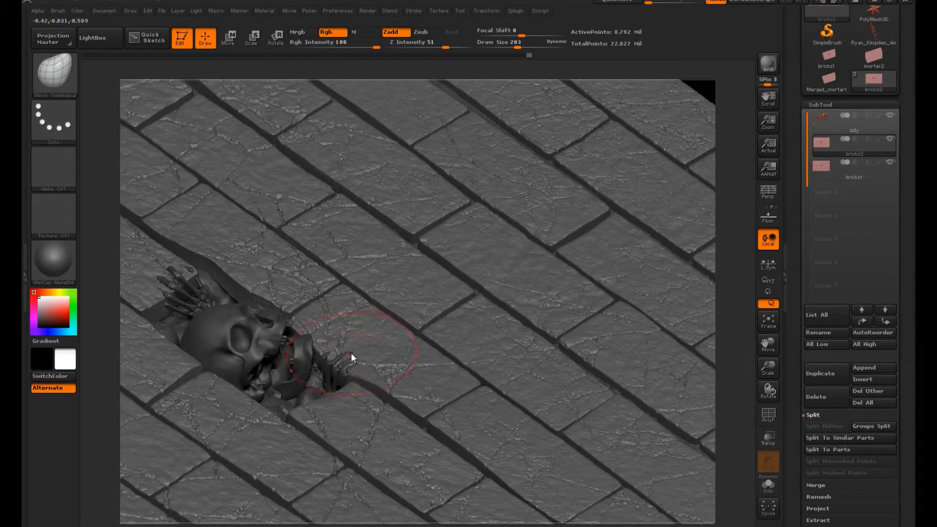
{"action": "left_click_drag", "start_coordinate": [376, 373], "coordinate": [374, 378]}
{"action": "mouse_move", "coordinate": [190, 273]}
{"action": "left_mouse_down"}
{"action": "mouse_move", "coordinate": [157, 319]}
{"action": "mouse_move", "coordinate": [140, 299]}
{"action": "mouse_move", "coordinate": [157, 268]}
{"action": "left_mouse_up"}
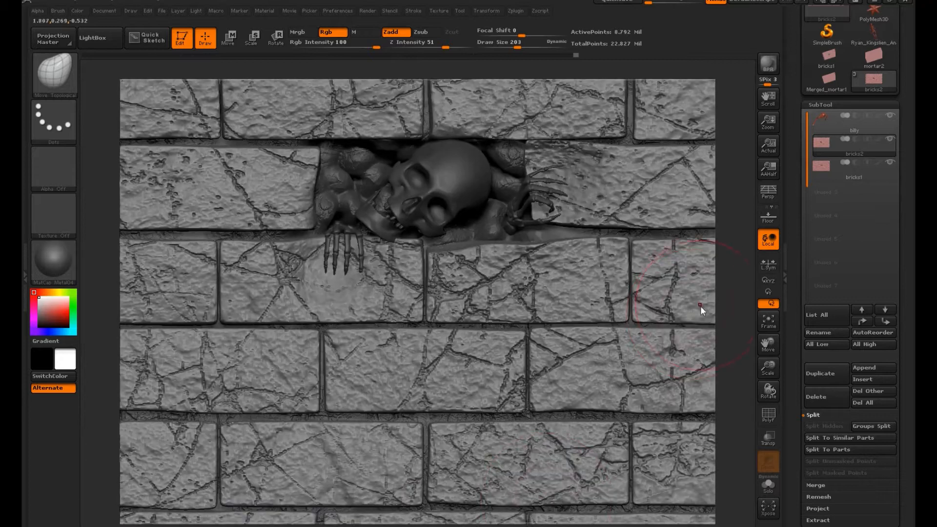
Step: Switch to the Slash3 brush for carving into the bricks2 subtool
{"action": "left_click", "coordinate": [56, 75]}
{"action": "left_click", "coordinate": [57, 71]}
{"action": "left_click", "coordinate": [57, 73]}
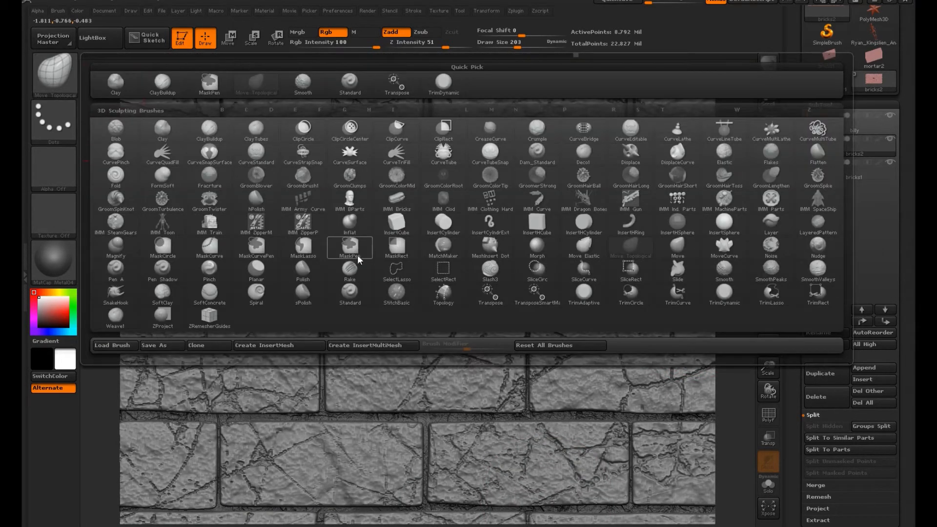
{"action": "key", "text": "s"}
{"action": "key", "text": "r"}
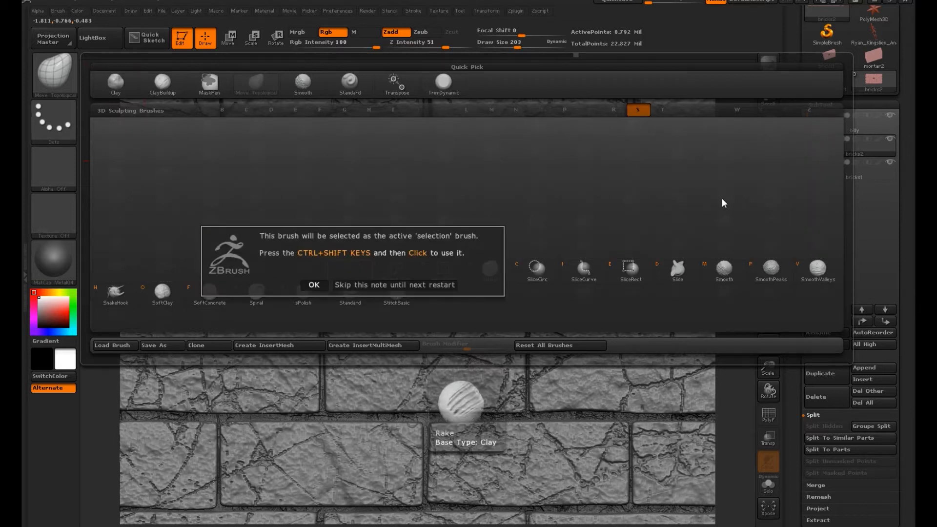
{"action": "left_click", "coordinate": [314, 285]}
{"action": "left_click", "coordinate": [57, 73]}
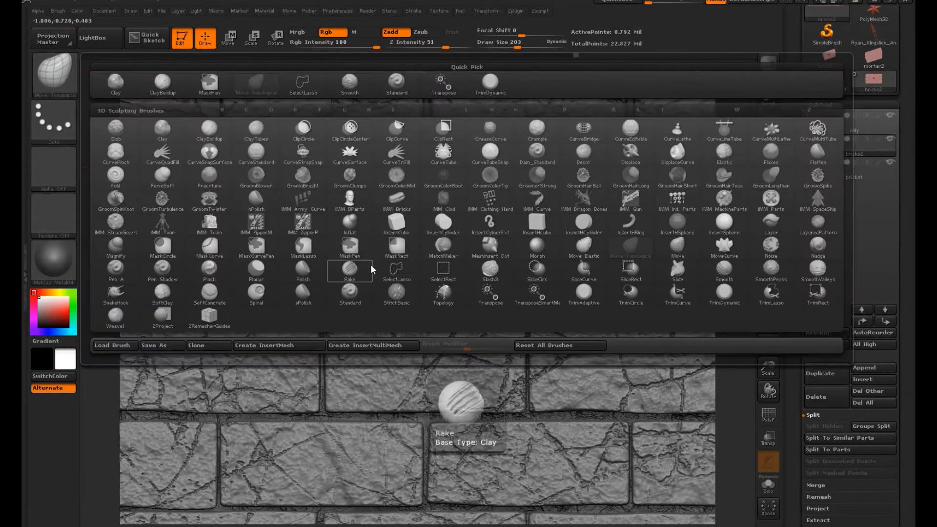
{"action": "key", "text": "s"}
{"action": "key", "text": "3"}
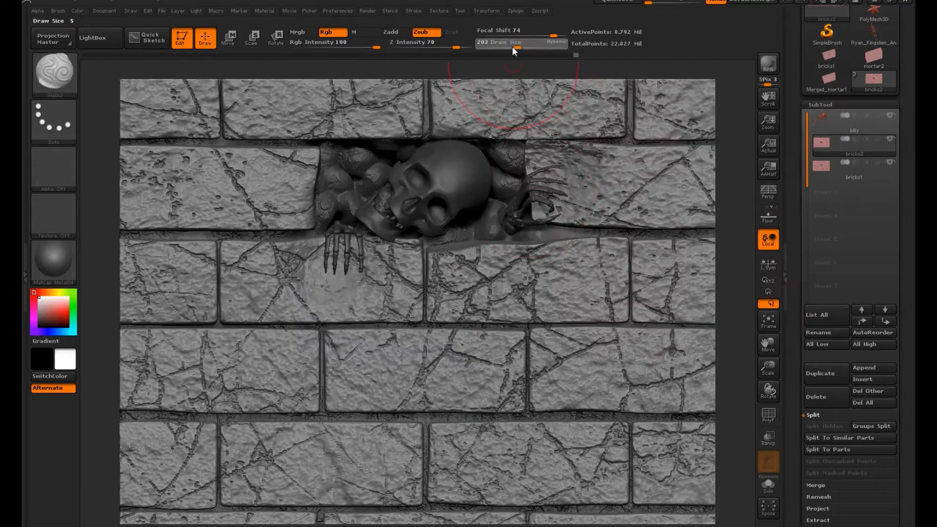
Step: Carve thin scratch marks into the bricks around the fingers of both skeleton hands, using a draw size of 11
{"action": "mouse_move", "coordinate": [324, 267]}
{"action": "left_mouse_down"}
{"action": "mouse_move", "coordinate": [324, 292]}
{"action": "mouse_move", "coordinate": [360, 295]}
{"action": "left_mouse_up"}
{"action": "mouse_move", "coordinate": [566, 182]}
{"action": "left_mouse_down"}
{"action": "mouse_move", "coordinate": [587, 186]}
{"action": "mouse_move", "coordinate": [561, 213]}
{"action": "left_mouse_up"}
{"action": "mouse_move", "coordinate": [569, 176]}
{"action": "left_mouse_down"}
{"action": "mouse_move", "coordinate": [587, 174]}
{"action": "mouse_move", "coordinate": [585, 202]}
{"action": "left_mouse_up"}
{"action": "mouse_move", "coordinate": [565, 188]}
{"action": "left_mouse_down"}
{"action": "mouse_move", "coordinate": [586, 190]}
{"action": "mouse_move", "coordinate": [587, 167]}
{"action": "mouse_move", "coordinate": [566, 184]}
{"action": "left_mouse_up"}
{"action": "left_click_drag", "start_coordinate": [542, 185], "coordinate": [561, 189]}
{"action": "mouse_move", "coordinate": [542, 196]}
{"action": "left_mouse_down"}
{"action": "mouse_move", "coordinate": [552, 202]}
{"action": "mouse_move", "coordinate": [580, 172]}
{"action": "left_mouse_up"}
{"action": "left_click_drag", "start_coordinate": [556, 183], "coordinate": [578, 185]}
{"action": "left_click_drag", "start_coordinate": [544, 185], "coordinate": [558, 191]}
{"action": "mouse_move", "coordinate": [534, 185]}
{"action": "left_mouse_down"}
{"action": "mouse_move", "coordinate": [541, 187]}
{"action": "mouse_move", "coordinate": [514, 213]}
{"action": "left_mouse_up"}
{"action": "left_click_drag", "start_coordinate": [326, 253], "coordinate": [334, 289]}
{"action": "mouse_move", "coordinate": [342, 263]}
{"action": "left_mouse_down"}
{"action": "mouse_move", "coordinate": [353, 286]}
{"action": "mouse_move", "coordinate": [342, 292]}
{"action": "mouse_move", "coordinate": [331, 278]}
{"action": "left_mouse_up"}
{"action": "mouse_move", "coordinate": [338, 233]}
{"action": "left_mouse_down"}
{"action": "mouse_move", "coordinate": [355, 231]}
{"action": "mouse_move", "coordinate": [325, 278]}
{"action": "mouse_move", "coordinate": [314, 278]}
{"action": "mouse_move", "coordinate": [317, 288]}
{"action": "left_mouse_up"}
{"action": "mouse_move", "coordinate": [366, 244]}
{"action": "left_mouse_down"}
{"action": "mouse_move", "coordinate": [367, 273]}
{"action": "mouse_move", "coordinate": [378, 276]}
{"action": "left_mouse_up"}
{"action": "left_click_drag", "start_coordinate": [364, 241], "coordinate": [373, 271]}
{"action": "mouse_move", "coordinate": [362, 236]}
{"action": "left_mouse_down"}
{"action": "mouse_move", "coordinate": [363, 253]}
{"action": "mouse_move", "coordinate": [315, 255]}
{"action": "mouse_move", "coordinate": [317, 280]}
{"action": "left_mouse_up"}
{"action": "left_click_drag", "start_coordinate": [339, 259], "coordinate": [341, 288]}
{"action": "mouse_move", "coordinate": [358, 263]}
{"action": "left_mouse_down"}
{"action": "mouse_move", "coordinate": [360, 292]}
{"action": "mouse_move", "coordinate": [351, 288]}
{"action": "left_mouse_up"}
{"action": "mouse_move", "coordinate": [339, 254]}
{"action": "left_mouse_down"}
{"action": "mouse_move", "coordinate": [341, 279]}
{"action": "mouse_move", "coordinate": [332, 258]}
{"action": "left_mouse_up"}
{"action": "left_click_drag", "start_coordinate": [343, 239], "coordinate": [343, 259]}
{"action": "left_click_drag", "start_coordinate": [356, 237], "coordinate": [357, 256]}
{"action": "mouse_move", "coordinate": [524, 203]}
{"action": "left_mouse_down"}
{"action": "mouse_move", "coordinate": [537, 201]}
{"action": "mouse_move", "coordinate": [531, 193]}
{"action": "left_mouse_up"}
{"action": "left_click_drag", "start_coordinate": [529, 179], "coordinate": [566, 169]}
Step: Save the whole tool as billy.ztl in the wall folder on the desktop
{"action": "left_click_drag", "start_coordinate": [737, 296], "coordinate": [728, 273], "text": "alt"}
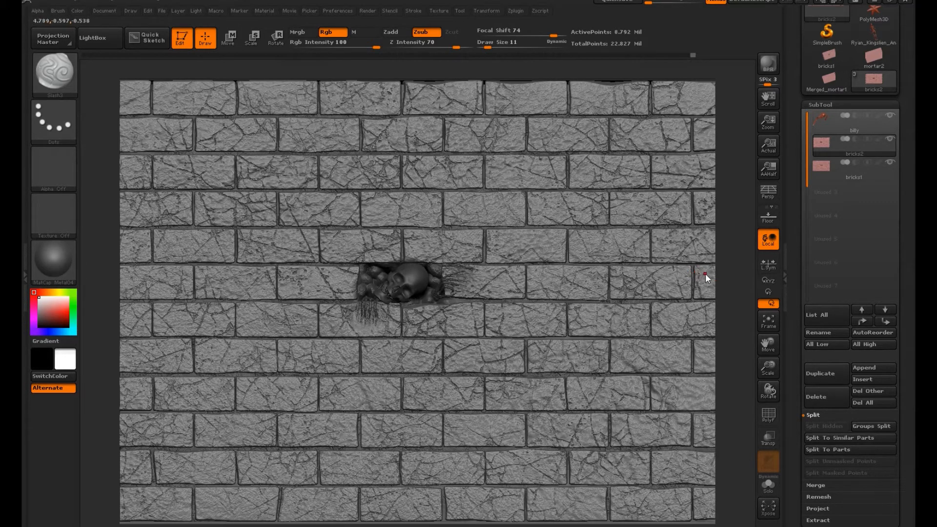
{"action": "mouse_move", "coordinate": [740, 272]}
{"action": "left_mouse_down"}
{"action": "mouse_move", "coordinate": [724, 321]}
{"action": "mouse_move", "coordinate": [734, 253]}
{"action": "mouse_move", "coordinate": [734, 260]}
{"action": "left_mouse_up"}
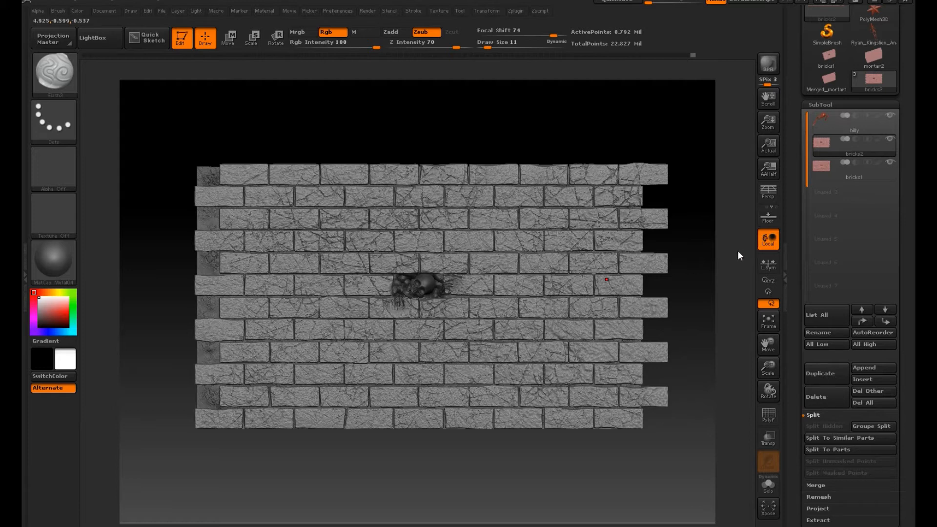
{"action": "left_click_drag", "start_coordinate": [690, 324], "coordinate": [682, 298]}
{"action": "left_click_drag", "start_coordinate": [906, 80], "coordinate": [889, 208]}
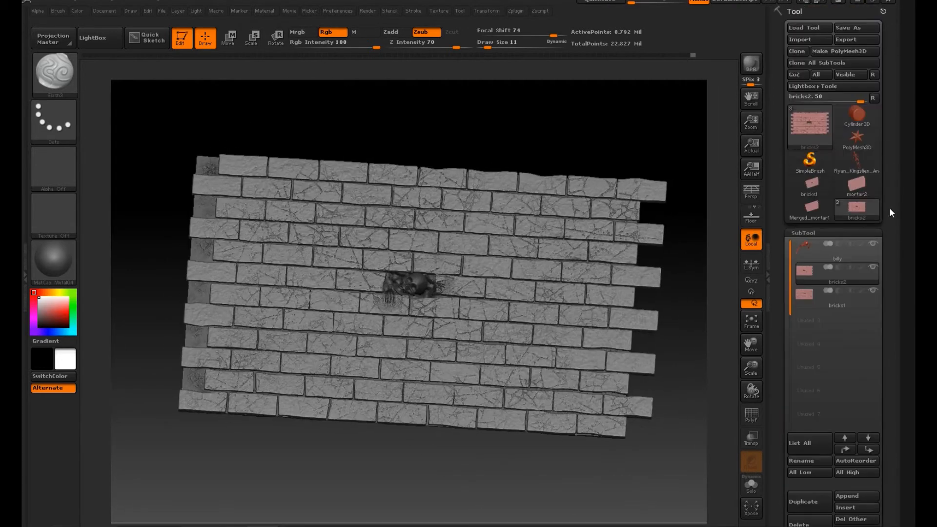
{"action": "left_click", "coordinate": [859, 29]}
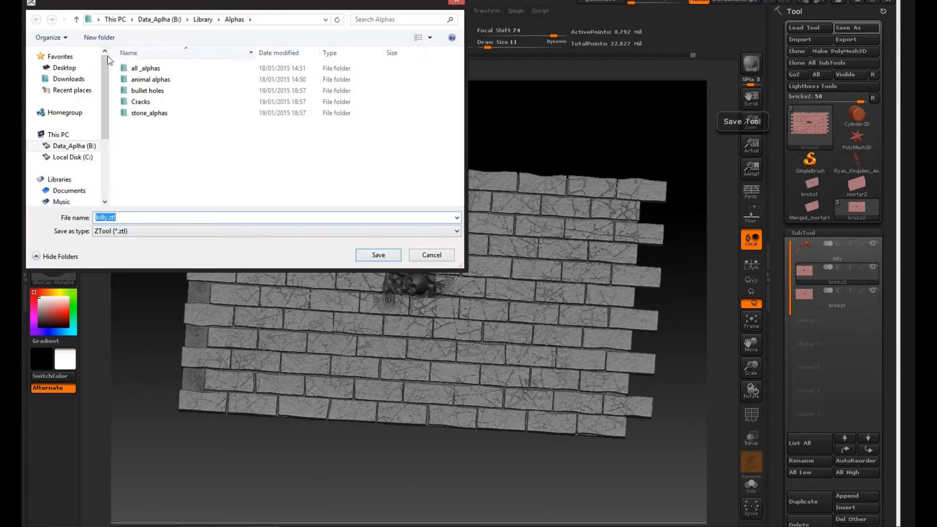
{"action": "left_click", "coordinate": [73, 69]}
{"action": "left_click", "coordinate": [380, 255]}
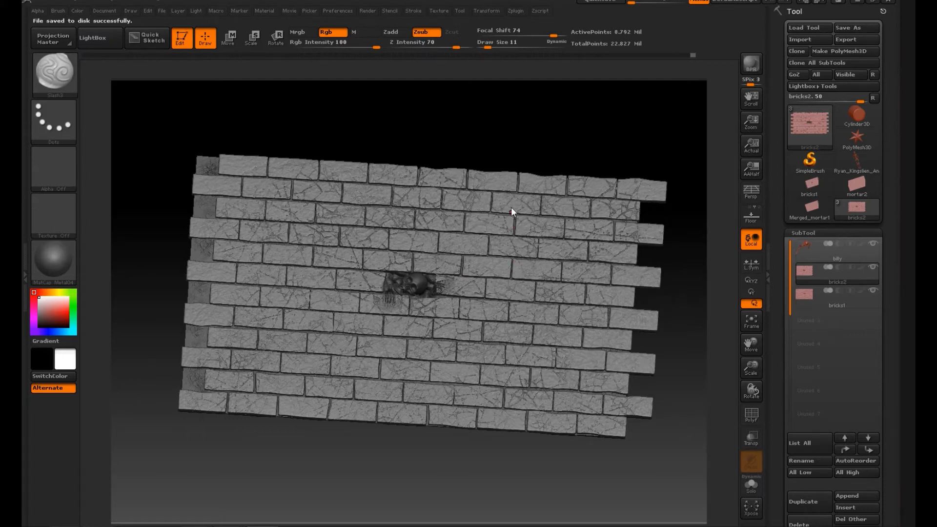
Step: Make the billy skeleton the active subtool
{"action": "left_click_drag", "start_coordinate": [415, 478], "coordinate": [465, 444]}
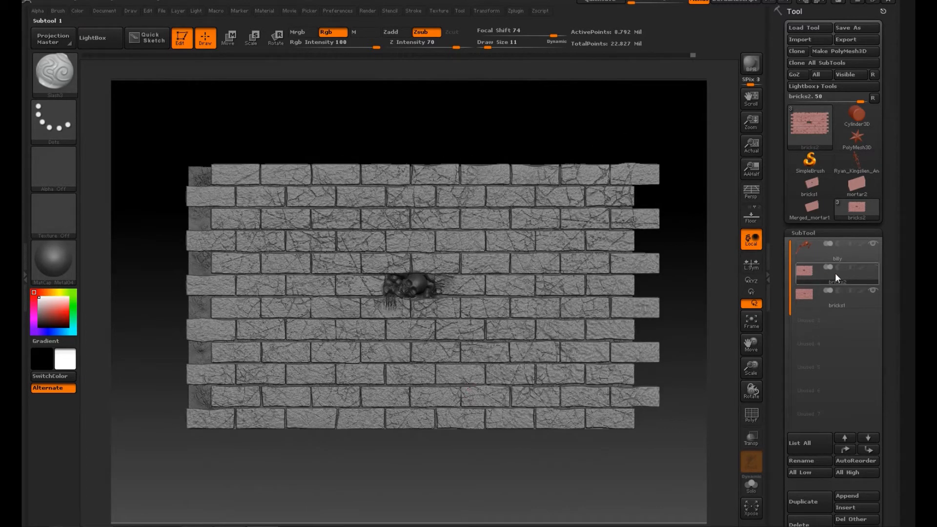
{"action": "mouse_move", "coordinate": [868, 270]}
{"action": "left_click_drag", "start_coordinate": [664, 452], "coordinate": [679, 517], "text": "alt"}
{"action": "left_click_drag", "start_coordinate": [721, 335], "coordinate": [618, 341]}
{"action": "left_click", "coordinate": [152, 150], "text": "alt"}
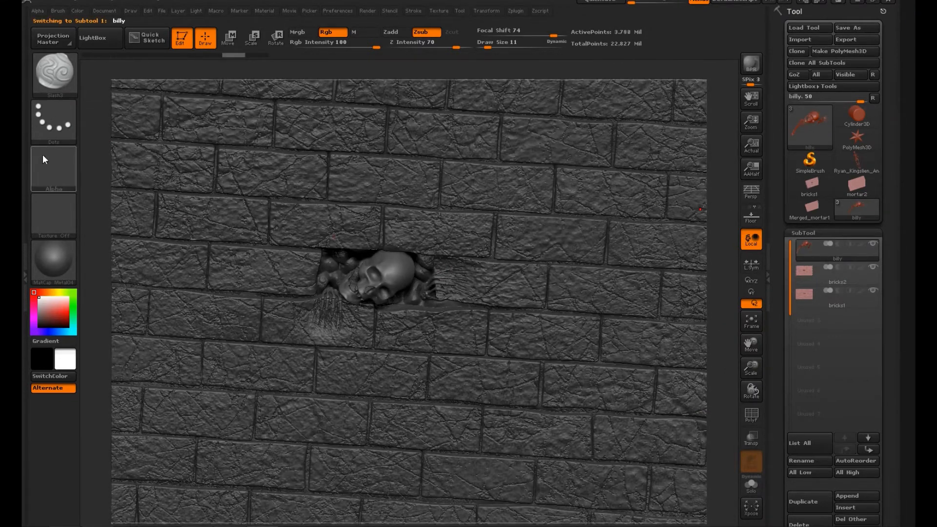
Step: Import the Hole and Hole2 images from the Library's Alphas collection as new alphas
{"action": "left_click", "coordinate": [51, 168]}
{"action": "left_click", "coordinate": [114, 409]}
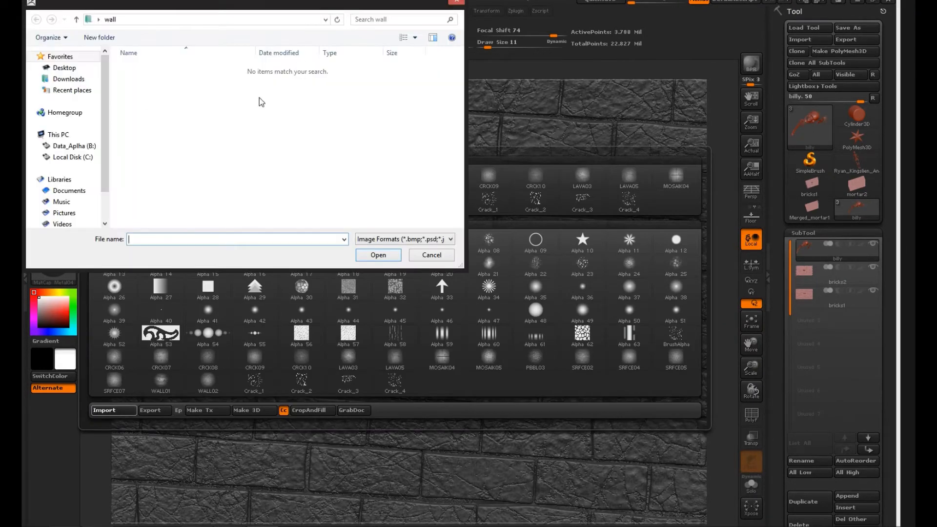
{"action": "left_click", "coordinate": [74, 146]}
{"action": "double_click", "coordinate": [140, 79]}
{"action": "double_click", "coordinate": [142, 79]}
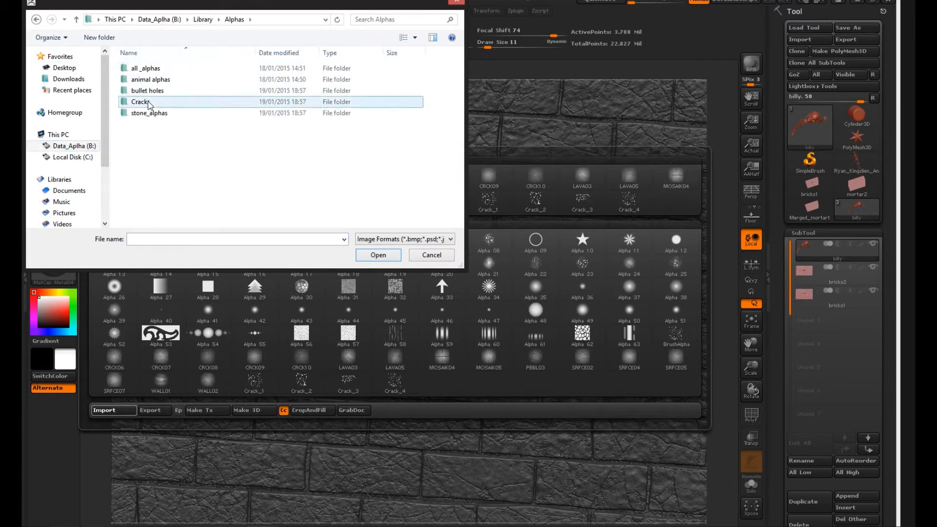
{"action": "double_click", "coordinate": [141, 101]}
{"action": "left_click", "coordinate": [385, 82]}
{"action": "left_click", "coordinate": [433, 82], "text": "ctrl"}
{"action": "left_click", "coordinate": [379, 254]}
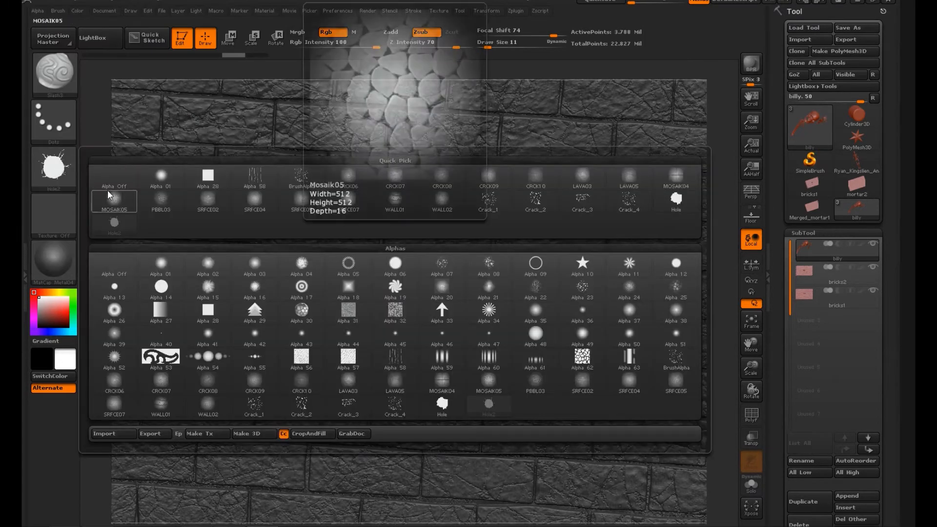
Step: Try stamping the Hole2 alpha on the skull's forehead with the Standard brush at Z Intensity 67
{"action": "left_click", "coordinate": [68, 177]}
{"action": "mouse_move", "coordinate": [674, 204]}
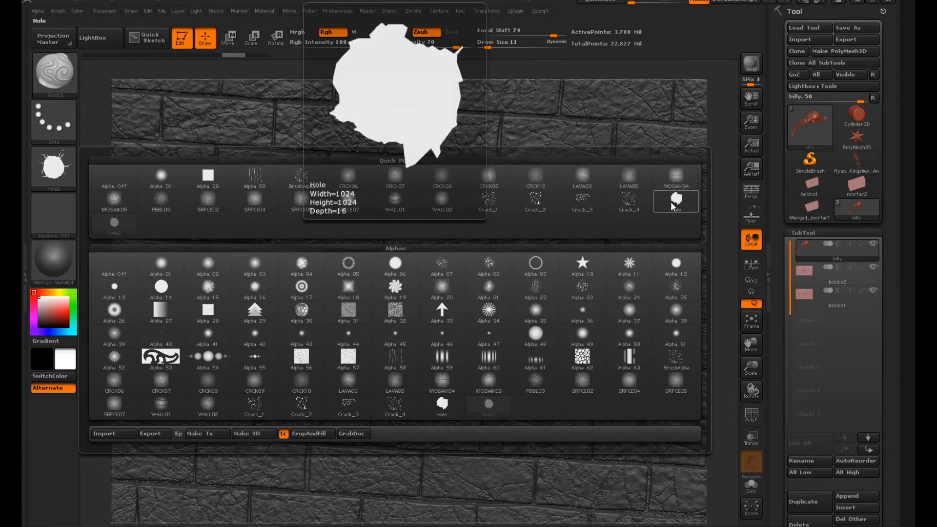
{"action": "mouse_move", "coordinate": [118, 223]}
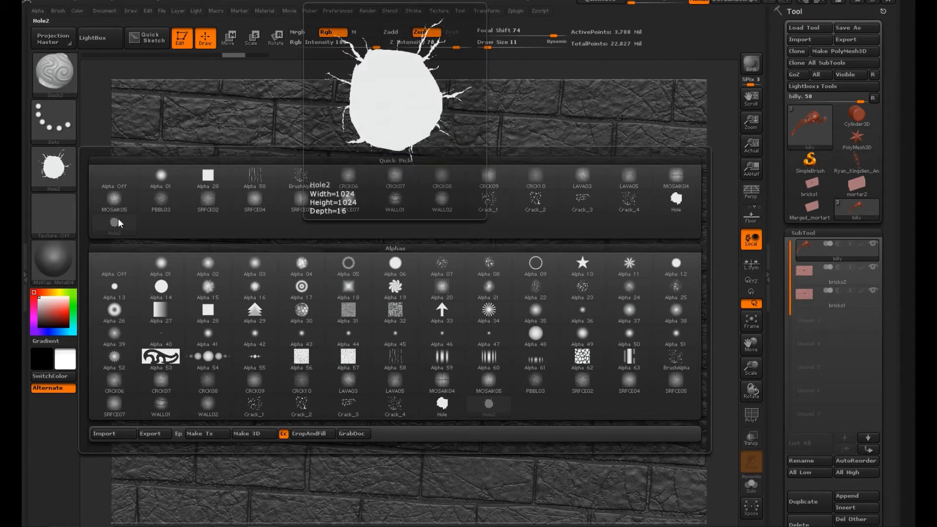
{"action": "left_click", "coordinate": [121, 223]}
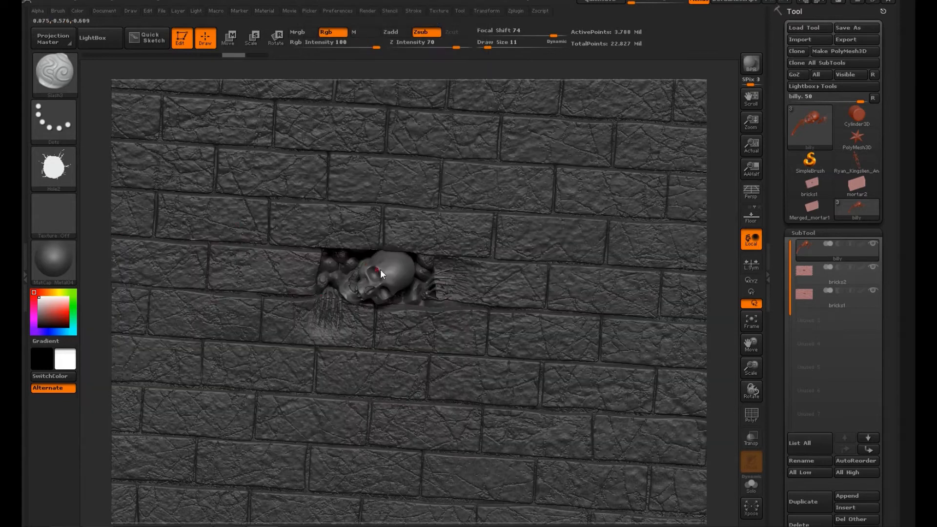
{"action": "left_click", "coordinate": [56, 73]}
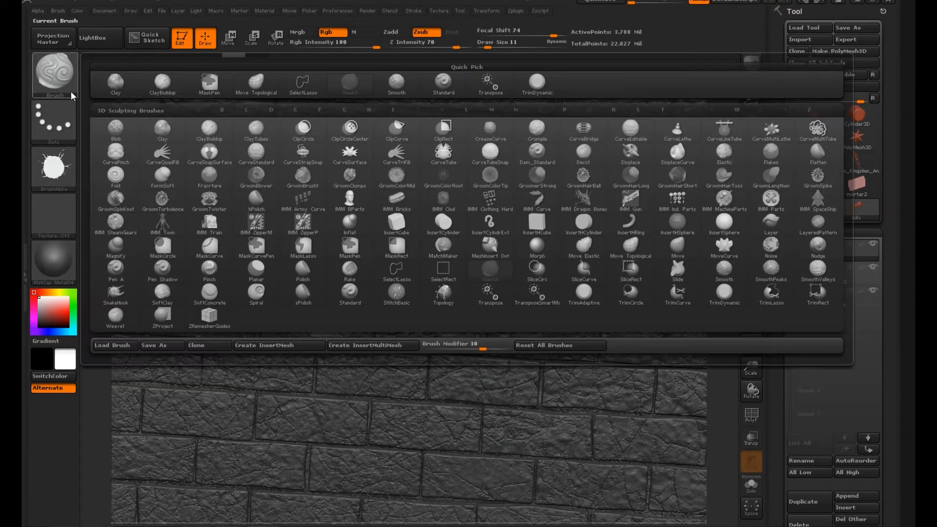
{"action": "left_click", "coordinate": [443, 84]}
{"action": "left_click", "coordinate": [55, 168]}
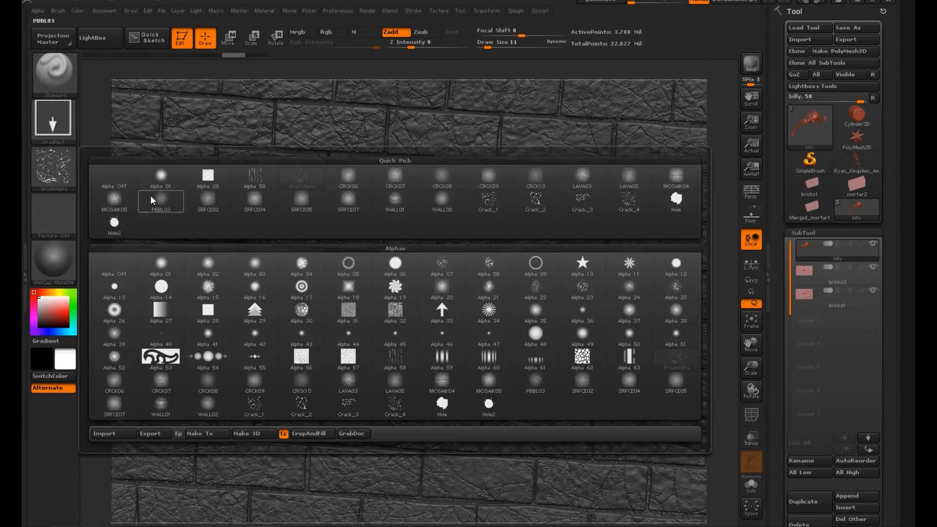
{"action": "left_click", "coordinate": [115, 223]}
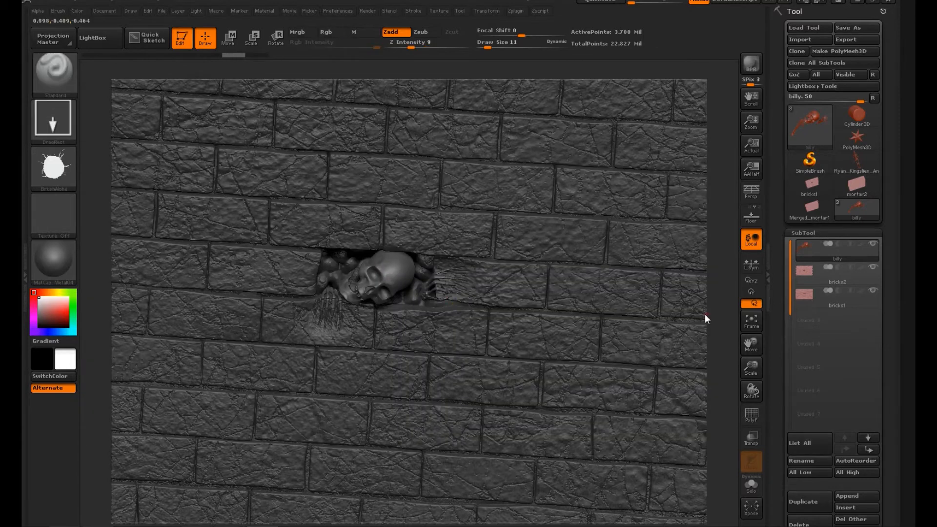
{"action": "left_click_drag", "start_coordinate": [751, 366], "coordinate": [754, 402]}
{"action": "left_click", "coordinate": [437, 47]}
{"action": "left_click_drag", "start_coordinate": [438, 48], "coordinate": [455, 48]}
{"action": "left_click_drag", "start_coordinate": [394, 254], "coordinate": [393, 287]}
{"action": "key", "text": "ctrl+z"}
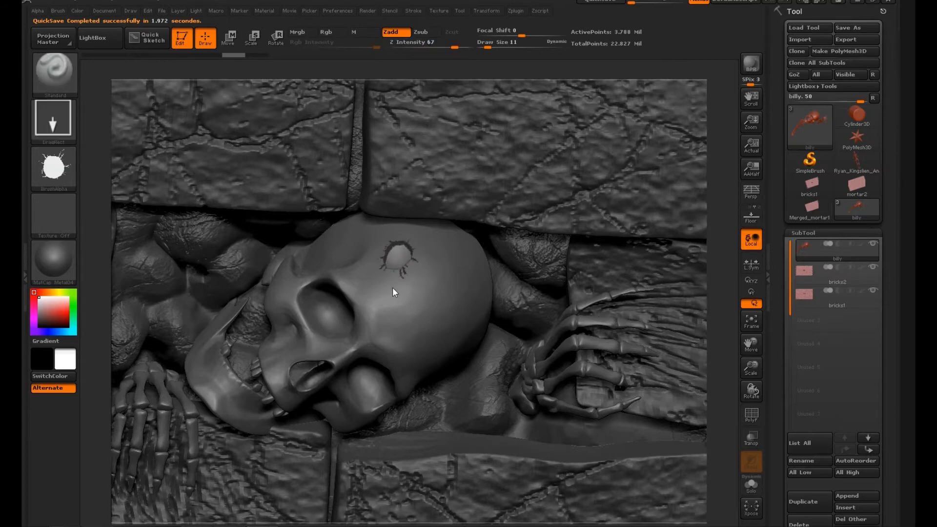
Step: Select the bricks2 subtool and switch back to the Move Topological brush
{"action": "left_click_drag", "start_coordinate": [729, 259], "coordinate": [722, 300]}
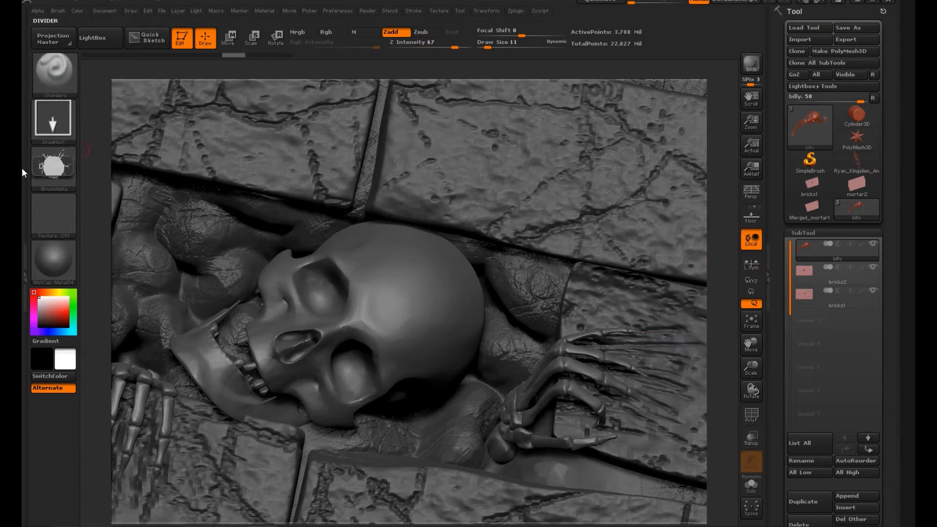
{"action": "left_click", "coordinate": [854, 278]}
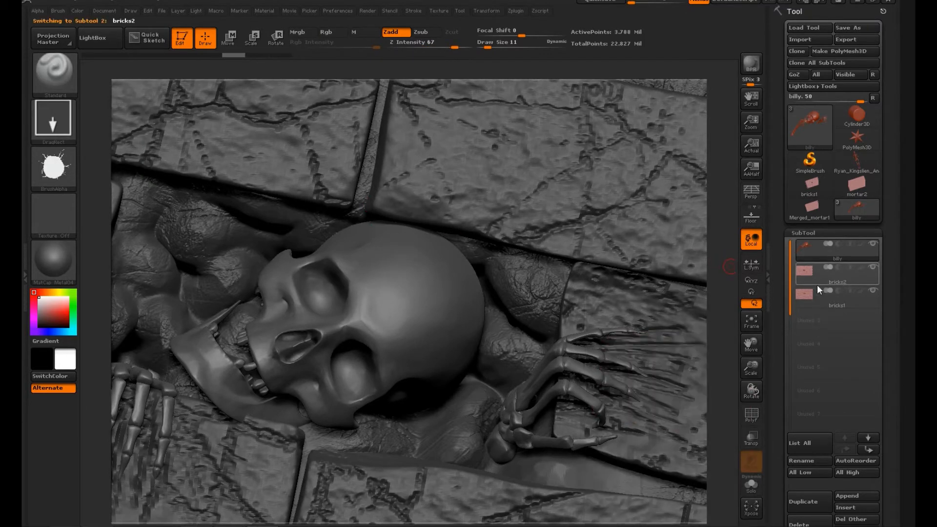
{"action": "key", "text": "b"}
{"action": "left_click", "coordinate": [631, 248]}
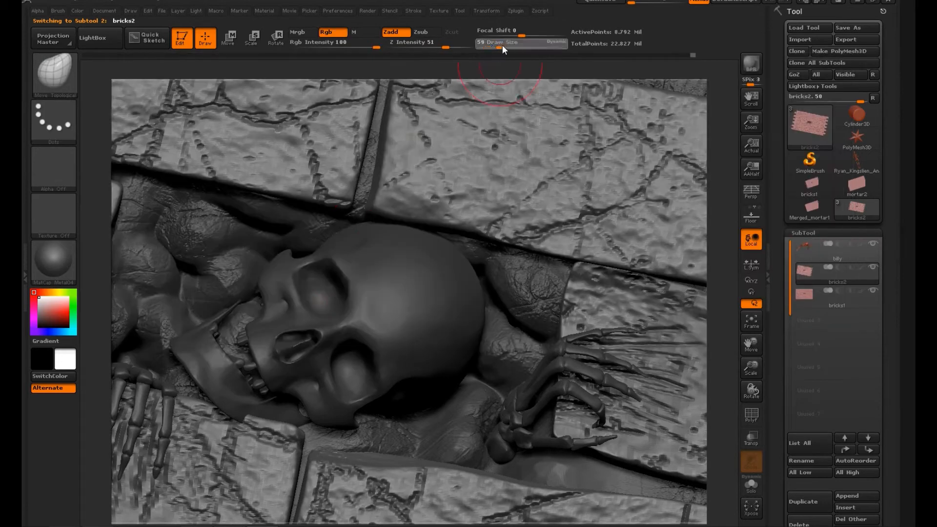
{"action": "left_click_drag", "start_coordinate": [710, 288], "coordinate": [727, 244]}
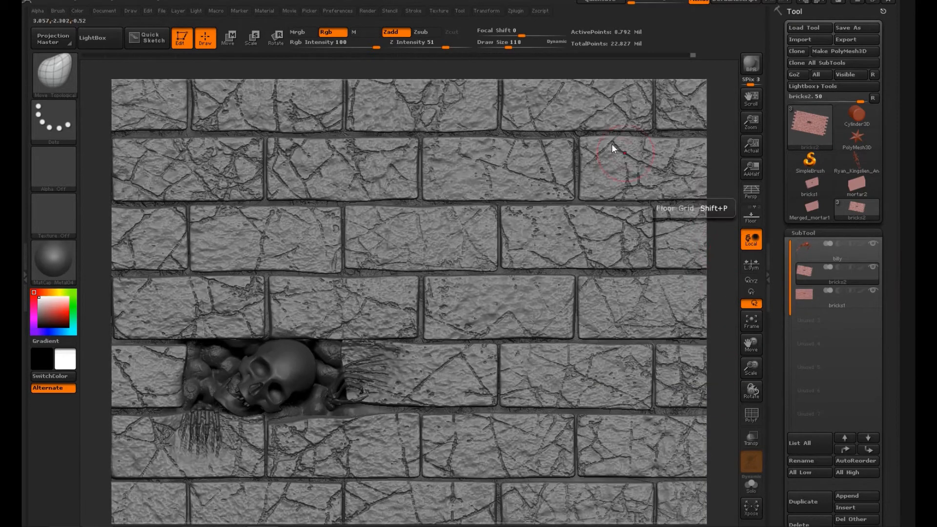
Step: Pre-process all subtools with Decimation Master
{"action": "left_click", "coordinate": [515, 11]}
{"action": "left_click", "coordinate": [526, 22]}
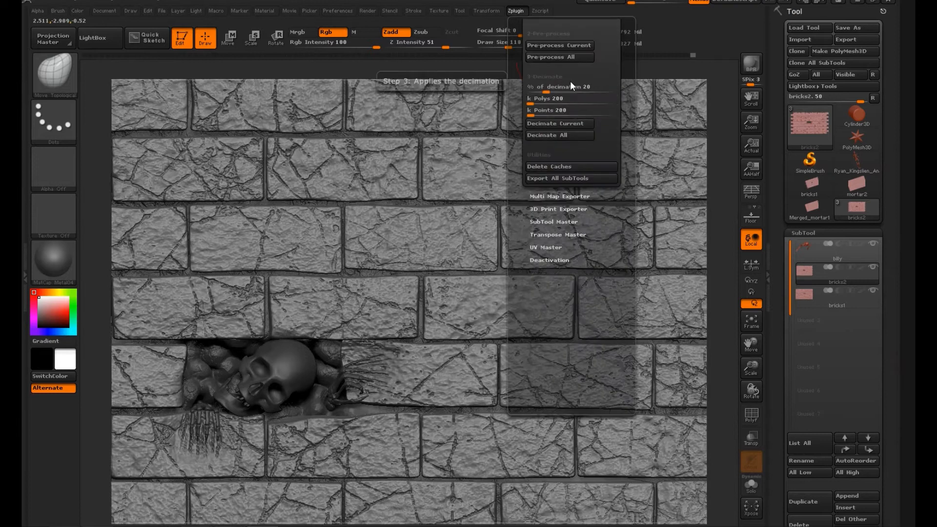
{"action": "left_click", "coordinate": [578, 57]}
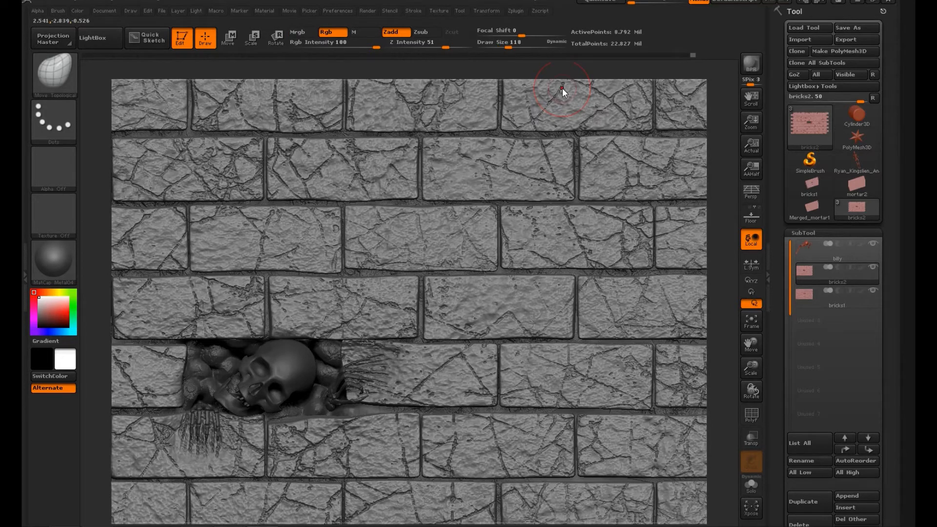
Step: Decimate the bricks2 subtool to 20% and turn on the polyframe display to inspect its mesh around the skeleton
{"action": "left_click", "coordinate": [515, 11]}
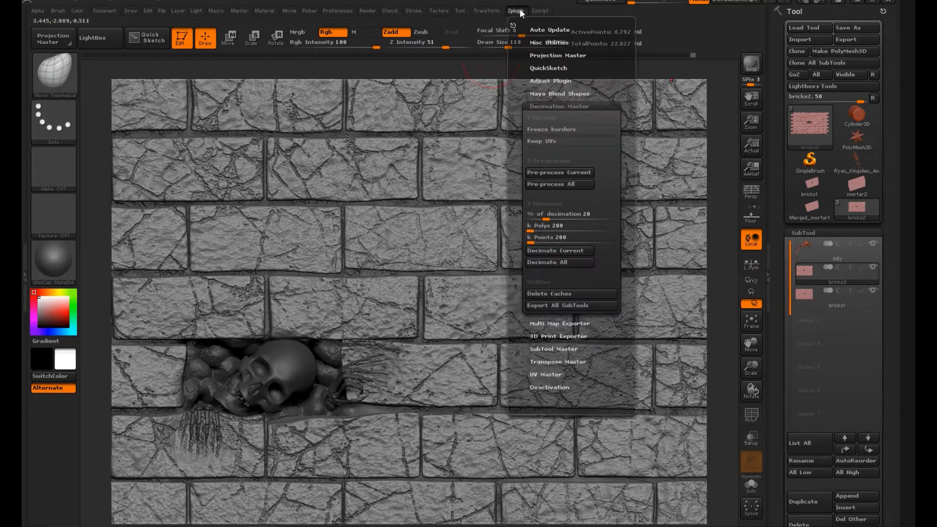
{"action": "left_click", "coordinate": [581, 250]}
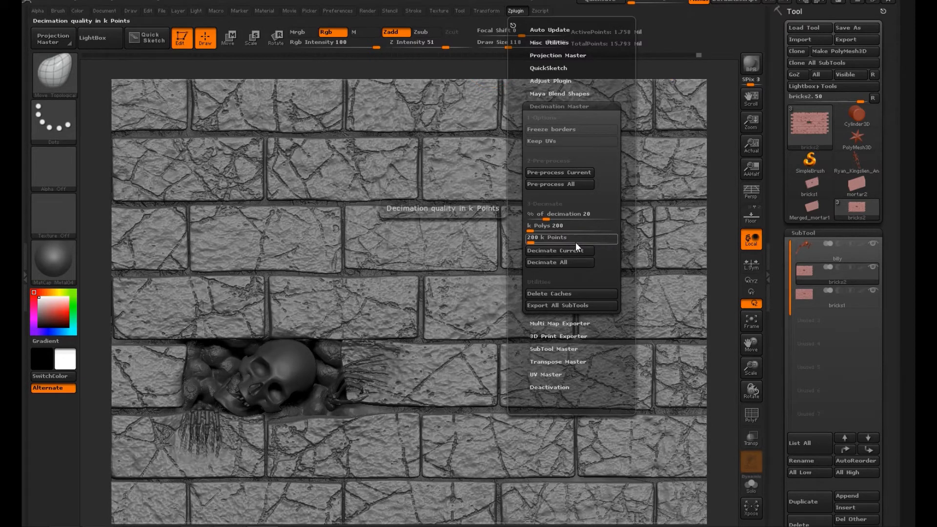
{"action": "left_click", "coordinate": [750, 415]}
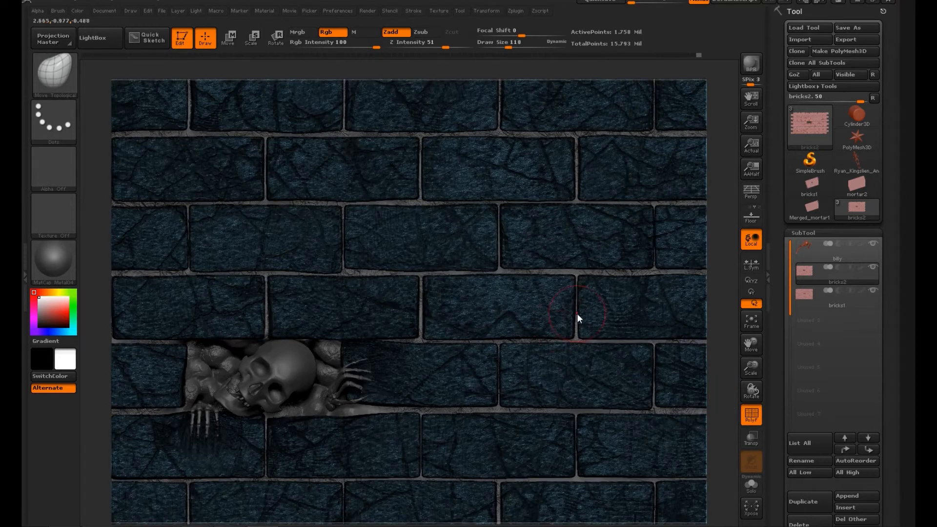
{"action": "left_click_drag", "start_coordinate": [728, 293], "coordinate": [734, 409], "text": "alt"}
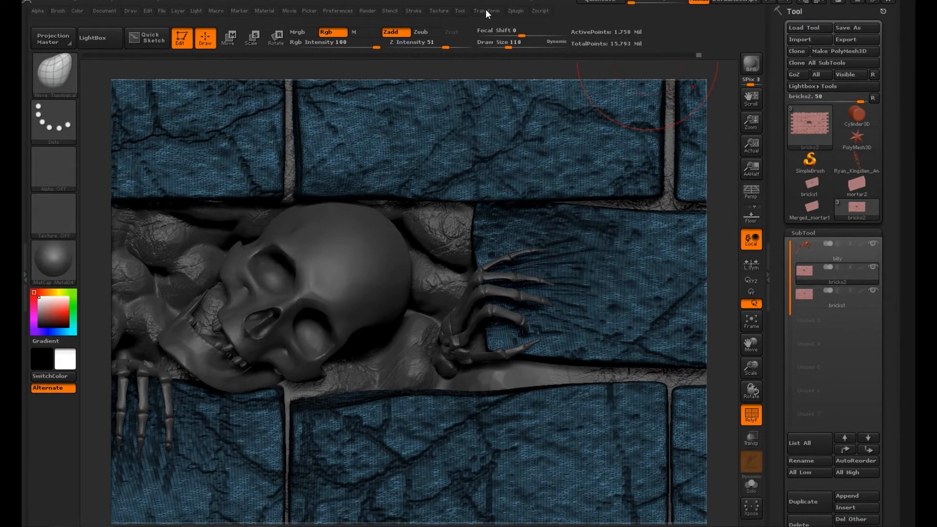
Step: Export the decimated bricks2 subtool as bricks_high.OBJ
{"action": "left_click", "coordinate": [855, 39]}
{"action": "left_click", "coordinate": [114, 217]}
{"action": "key", "text": "BackSpace"}
{"action": "type", "text": "_high"}
{"action": "left_click", "coordinate": [378, 255]}
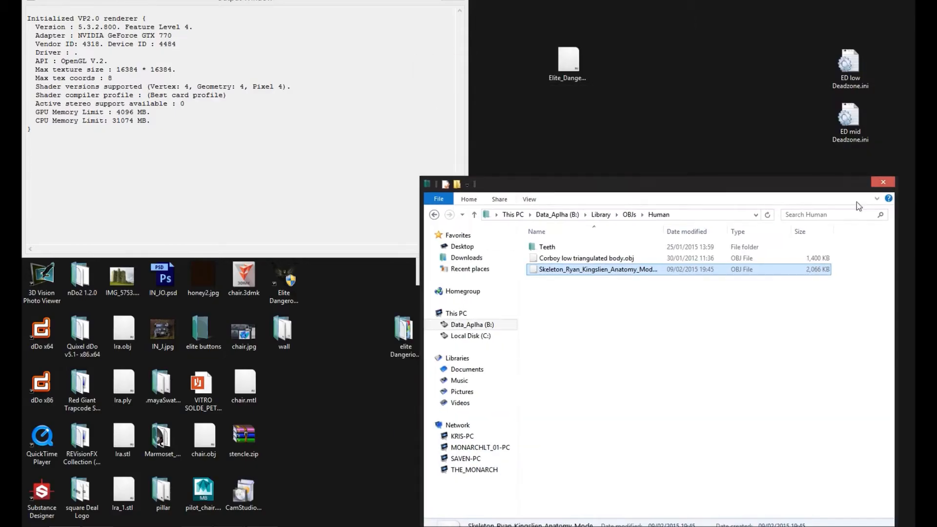
Step: In File Explorer, create a sculpts folder inside the wall folder and move bricks_high.OBJ from the Alphas folder into it
{"action": "left_click", "coordinate": [474, 215]}
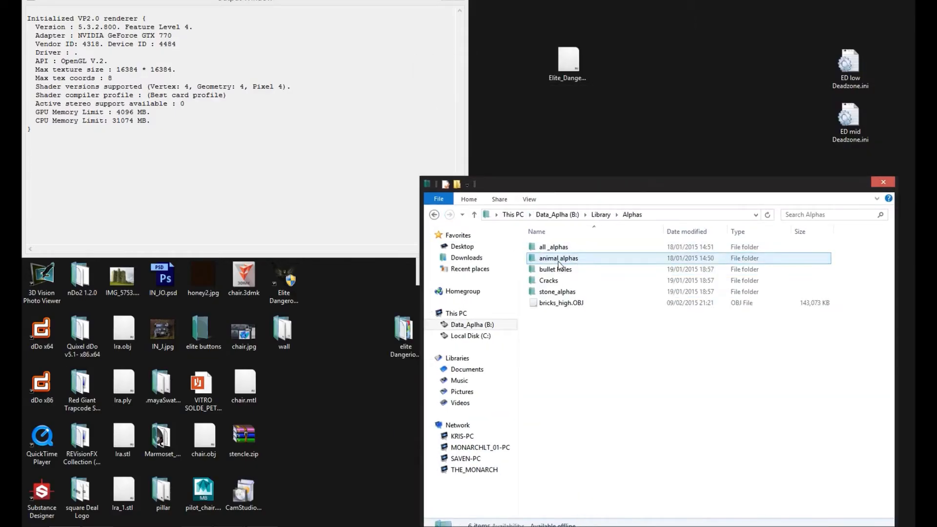
{"action": "double_click", "coordinate": [284, 332]}
{"action": "left_click_drag", "start_coordinate": [649, 7], "coordinate": [244, 18]}
{"action": "right_click", "coordinate": [213, 204]}
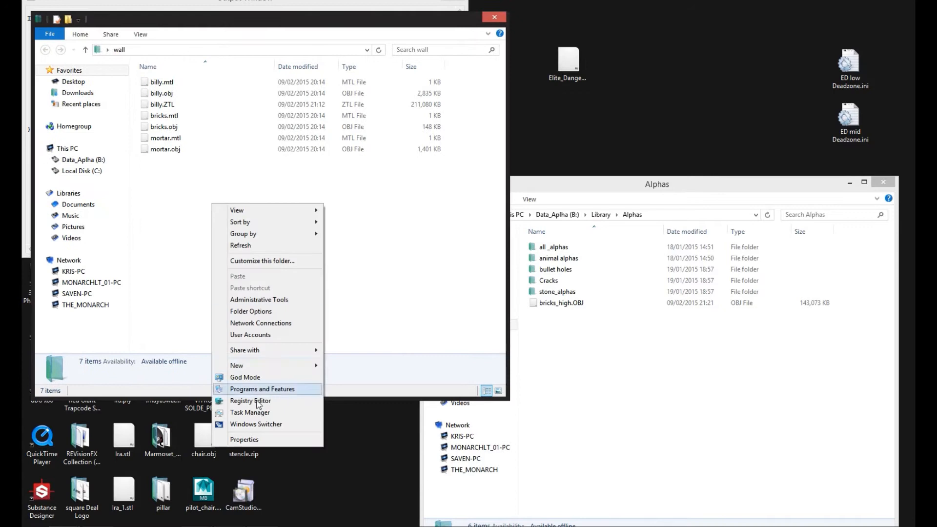
{"action": "left_click", "coordinate": [343, 368]}
{"action": "type", "text": "sculpts"}
{"action": "key", "text": "Return"}
{"action": "key", "text": "Return"}
{"action": "mouse_move", "coordinate": [536, 303]}
{"action": "left_mouse_down"}
{"action": "mouse_move", "coordinate": [213, 168]}
{"action": "mouse_move", "coordinate": [217, 176]}
{"action": "left_mouse_up"}
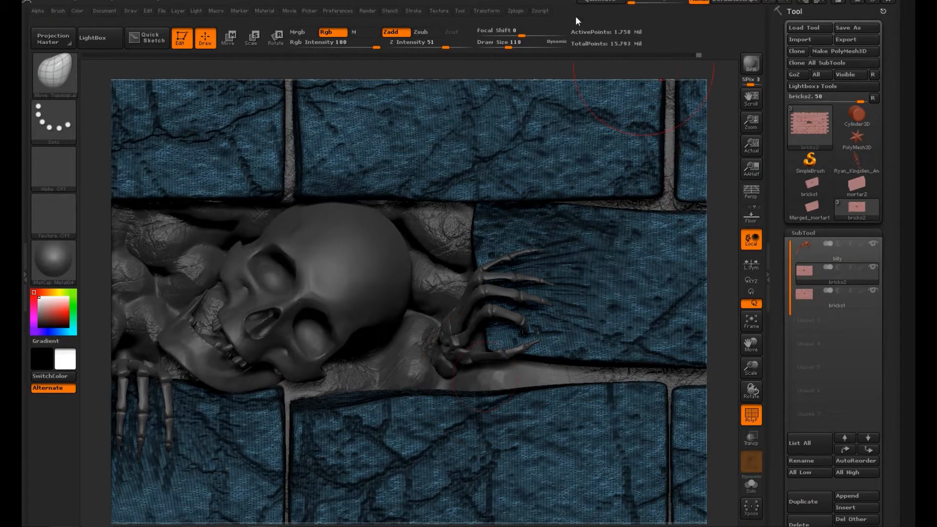
Step: Decimate the bricks2 subtool to about 1.9%, and reduce it further to about 0.63%
{"action": "left_click", "coordinate": [516, 11]}
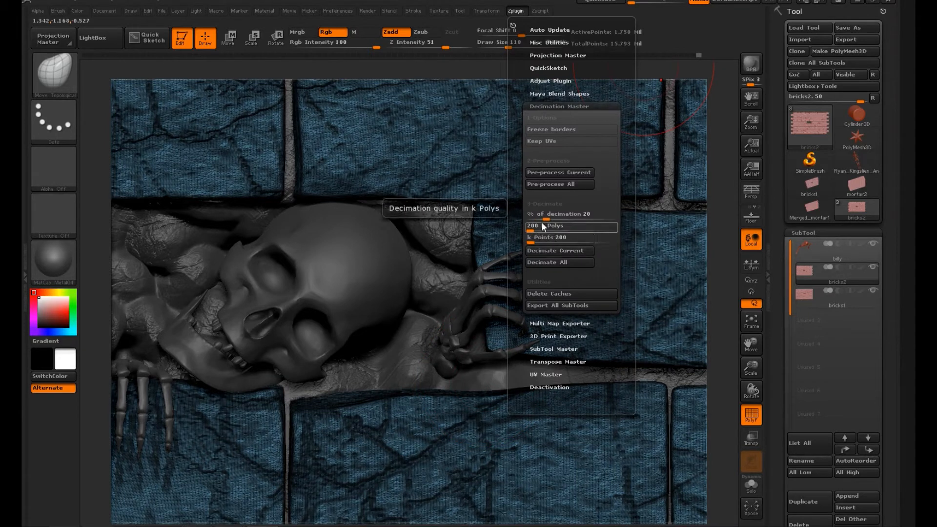
{"action": "left_click_drag", "start_coordinate": [546, 219], "coordinate": [533, 225]}
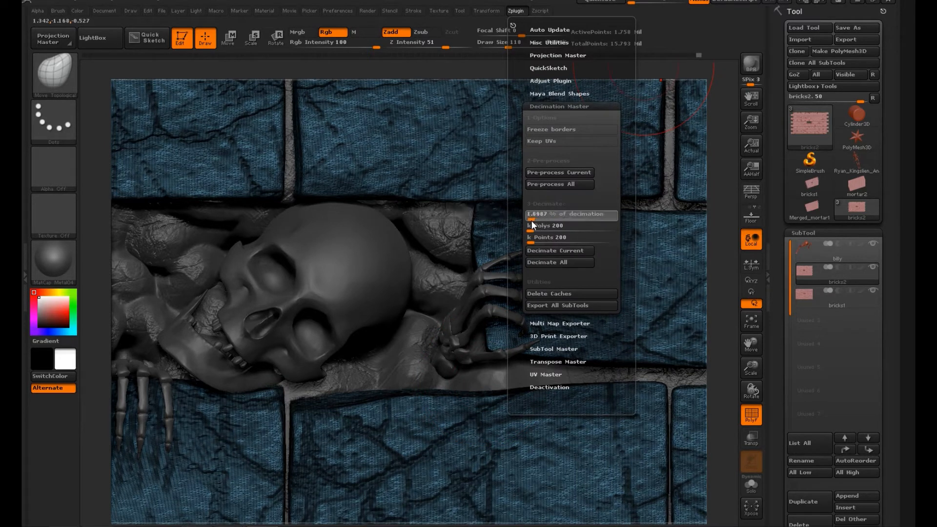
{"action": "left_click", "coordinate": [564, 251]}
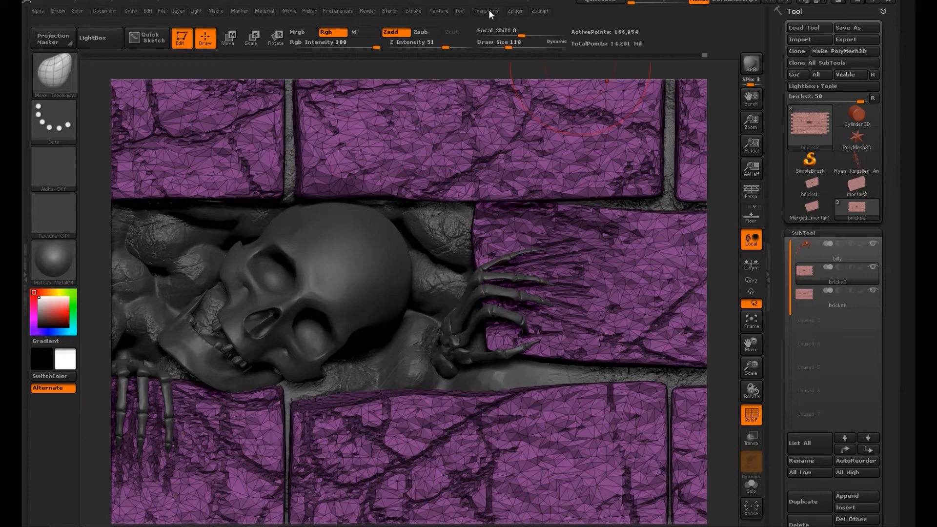
{"action": "left_click", "coordinate": [515, 11]}
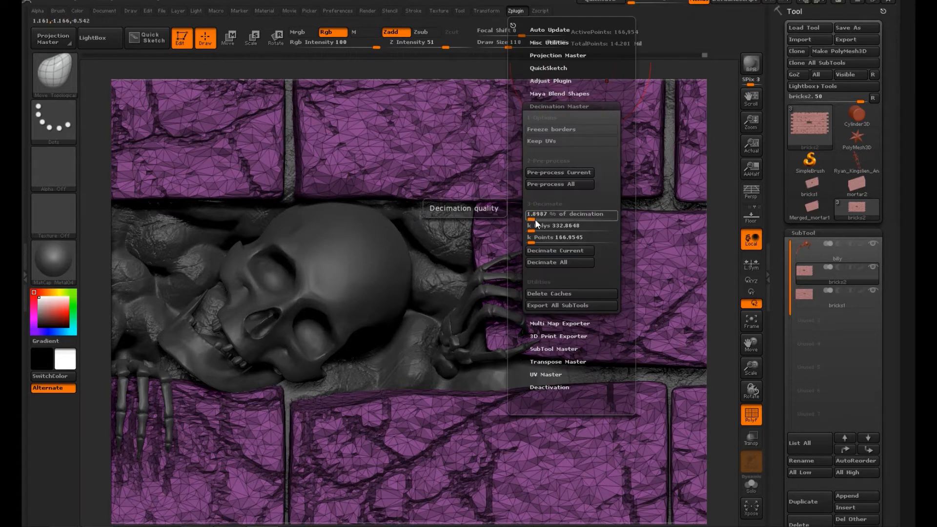
{"action": "left_click_drag", "start_coordinate": [532, 223], "coordinate": [528, 218]}
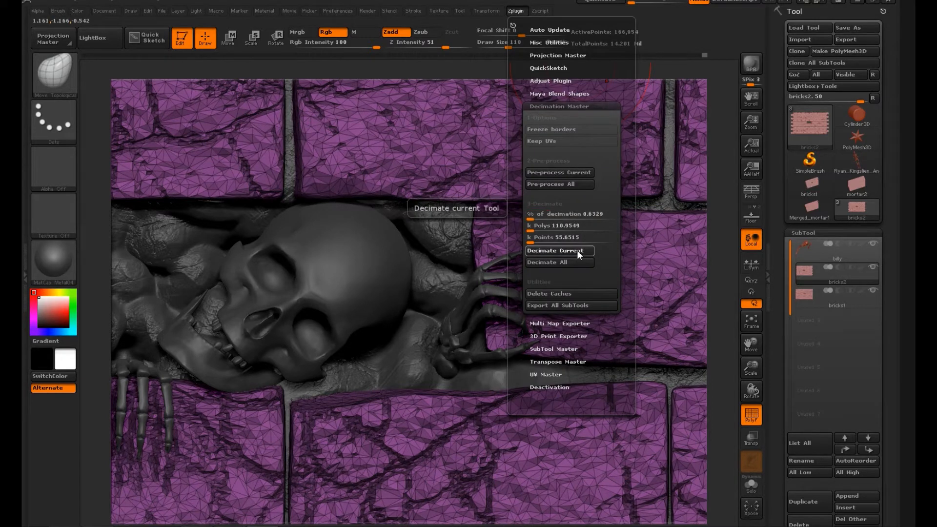
{"action": "left_click", "coordinate": [577, 250]}
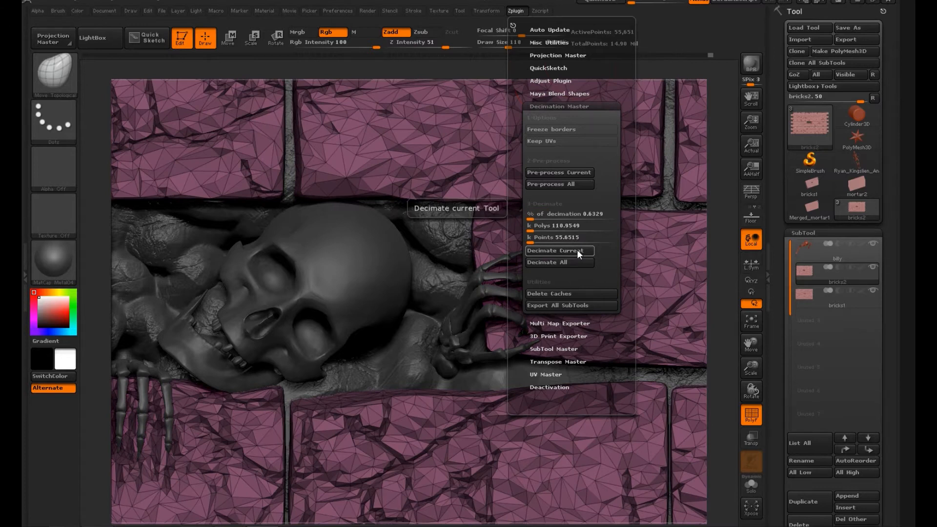
{"action": "left_click", "coordinate": [515, 10]}
Step: Select the bricks1 mortar subtool and decimate it to about 20.25%
{"action": "left_click", "coordinate": [834, 300]}
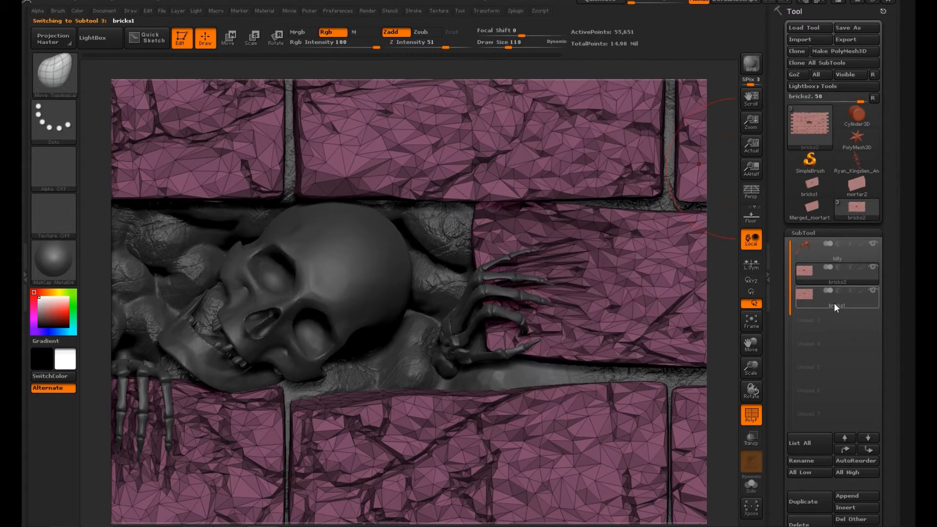
{"action": "left_click", "coordinate": [513, 11]}
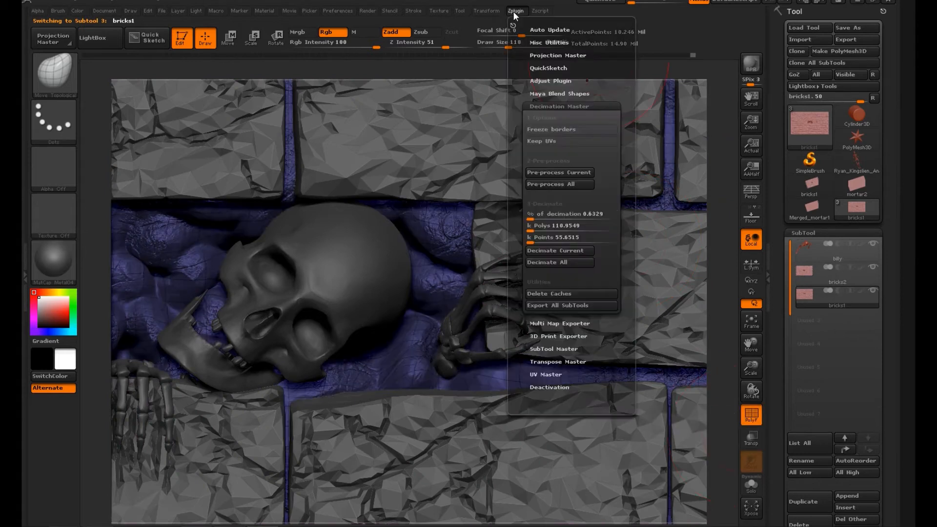
{"action": "left_click_drag", "start_coordinate": [535, 220], "coordinate": [547, 217]}
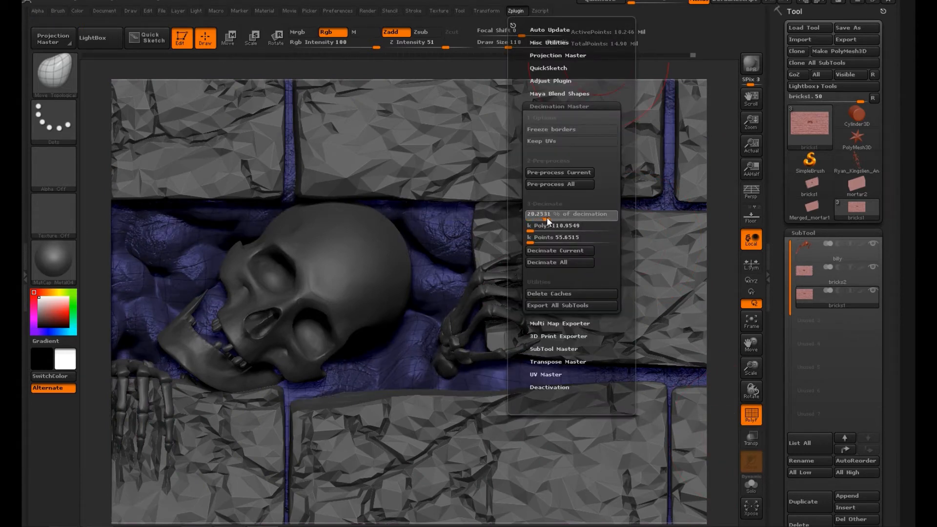
{"action": "left_click", "coordinate": [567, 250]}
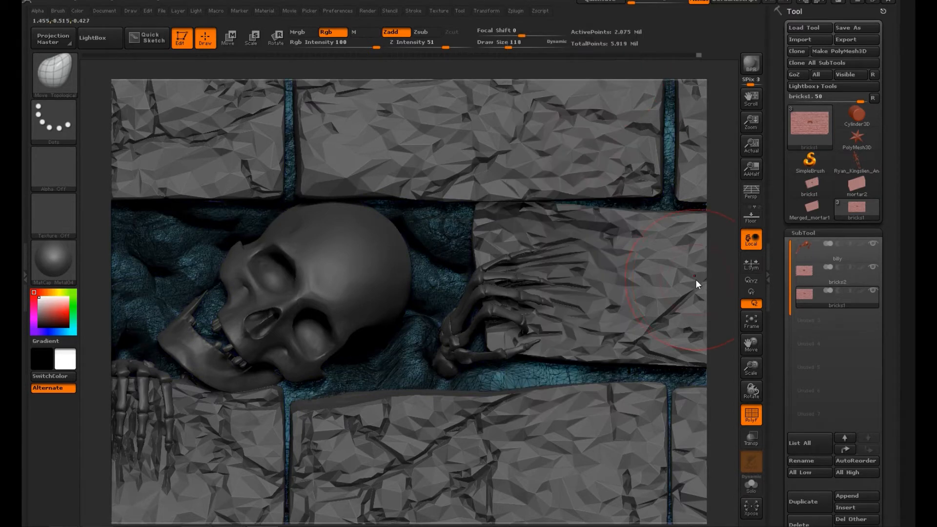
Step: Start exporting the bricks1 subtool and delete the leftover bricks_high.OBJ from the Alphas folder
{"action": "left_click", "coordinate": [846, 39]}
{"action": "left_click", "coordinate": [146, 128]}
{"action": "key", "text": "Delete"}
{"action": "key", "text": "Return"}
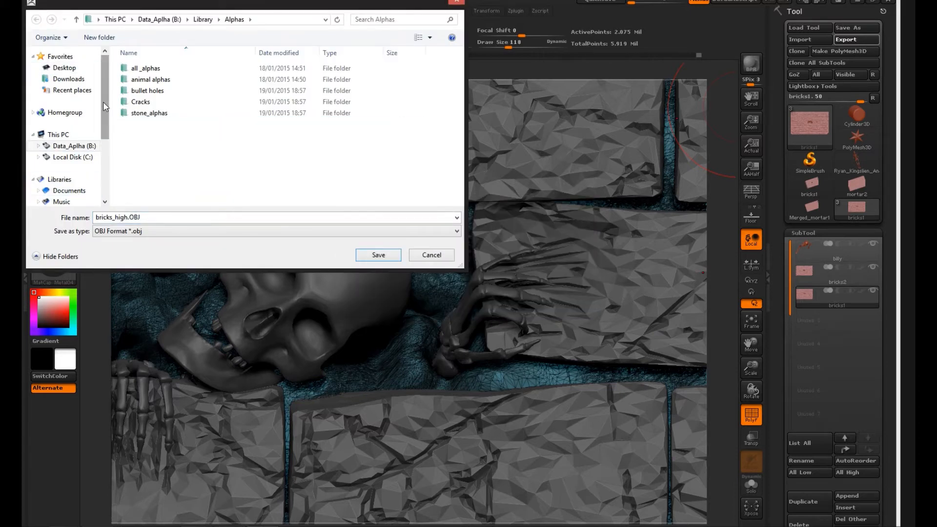
Step: Save the bricks1 export as mortar_high.OBJ in the sculpts folder inside the wall folder
{"action": "left_click", "coordinate": [65, 68]}
{"action": "left_click_drag", "start_coordinate": [460, 90], "coordinate": [447, 192]}
{"action": "double_click", "coordinate": [157, 132]}
{"action": "double_click", "coordinate": [149, 68]}
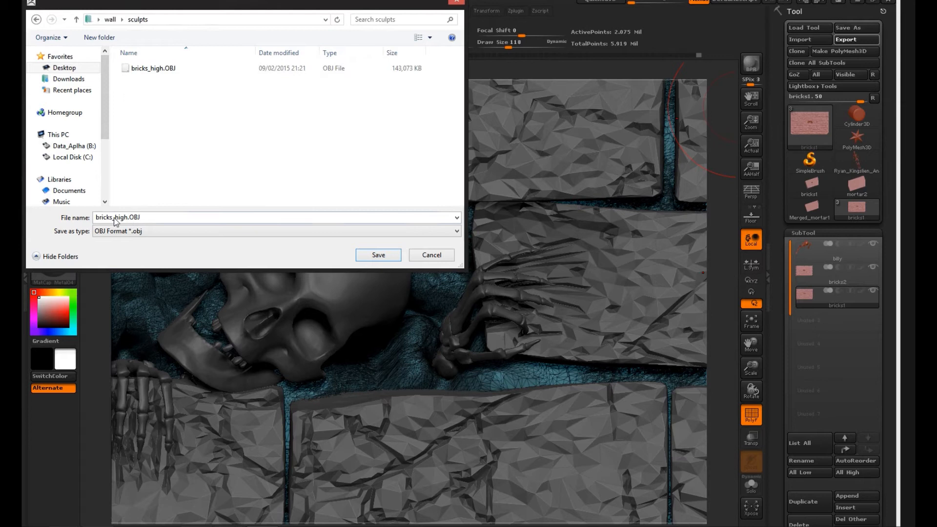
{"action": "double_click", "coordinate": [105, 217]}
{"action": "type", "text": "mortar"}
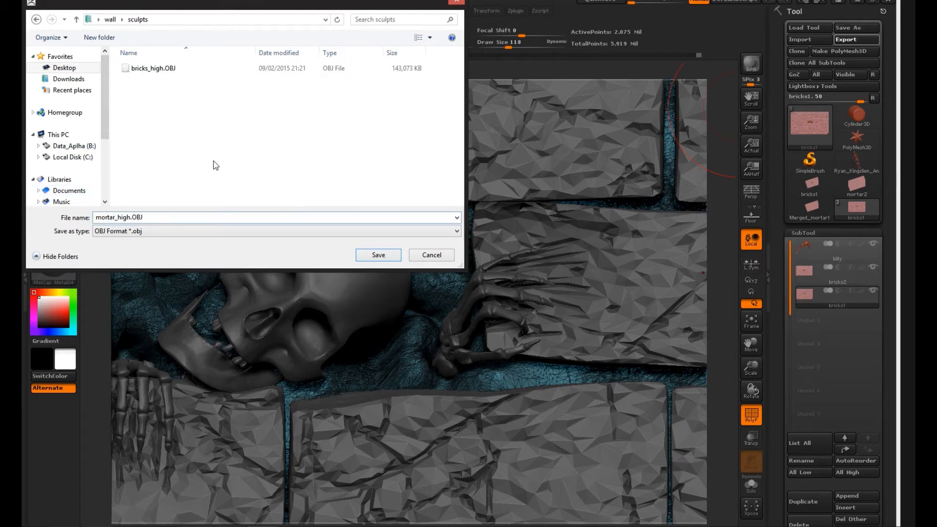
{"action": "left_click", "coordinate": [372, 255]}
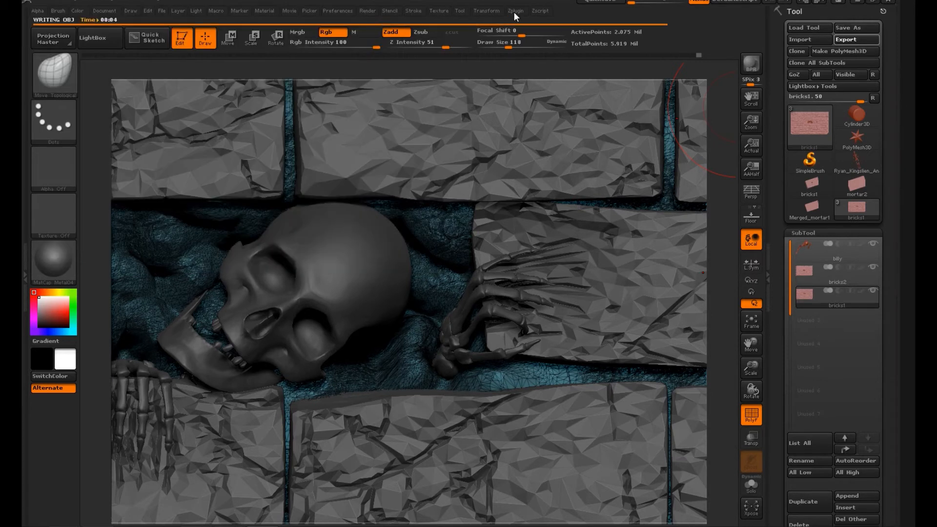
Step: Decimate the bricks1 mortar subtool again, to a very low percentage
{"action": "left_click", "coordinate": [515, 11]}
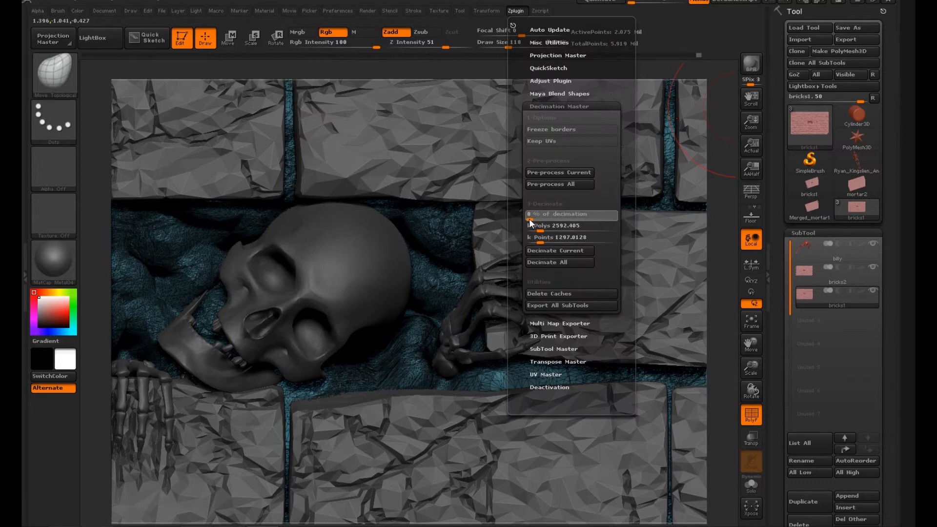
{"action": "left_click", "coordinate": [571, 251]}
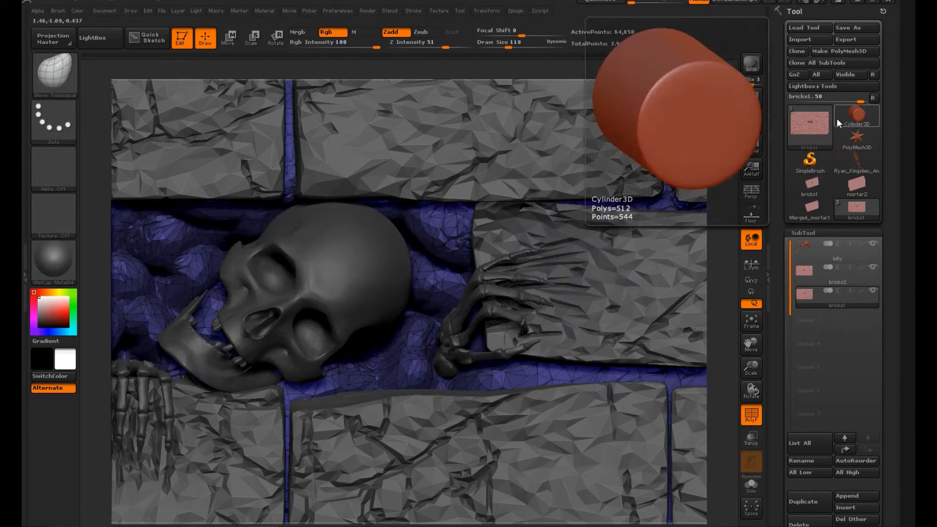
Step: Select the billy skeleton subtool and raise it to subdivision level 5 in its geometry settings
{"action": "left_click", "coordinate": [849, 251]}
{"action": "left_click_drag", "start_coordinate": [888, 309], "coordinate": [901, 204]}
{"action": "left_click", "coordinate": [844, 324]}
{"action": "left_click_drag", "start_coordinate": [827, 38], "coordinate": [788, 37]}
{"action": "left_click_drag", "start_coordinate": [884, 46], "coordinate": [884, 109]}
{"action": "left_click_drag", "start_coordinate": [809, 101], "coordinate": [839, 101]}
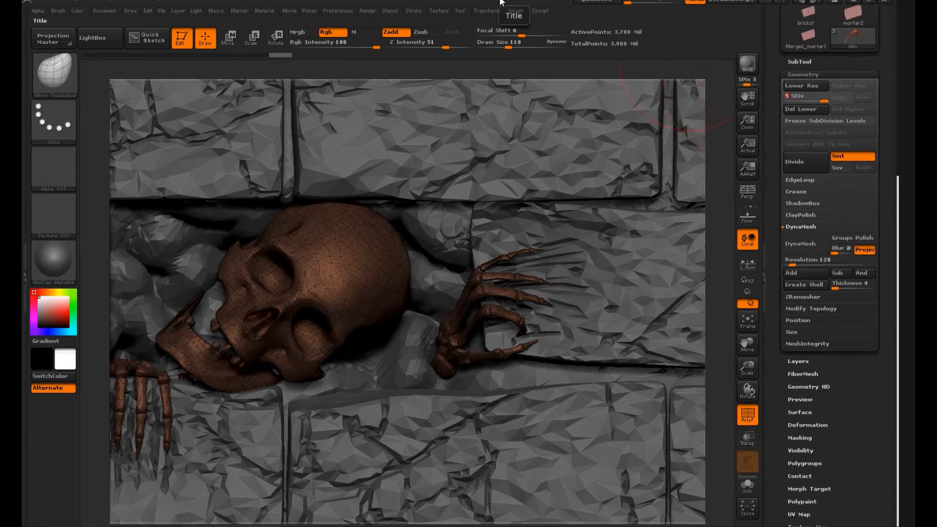
{"action": "left_click_drag", "start_coordinate": [889, 60], "coordinate": [898, 139]}
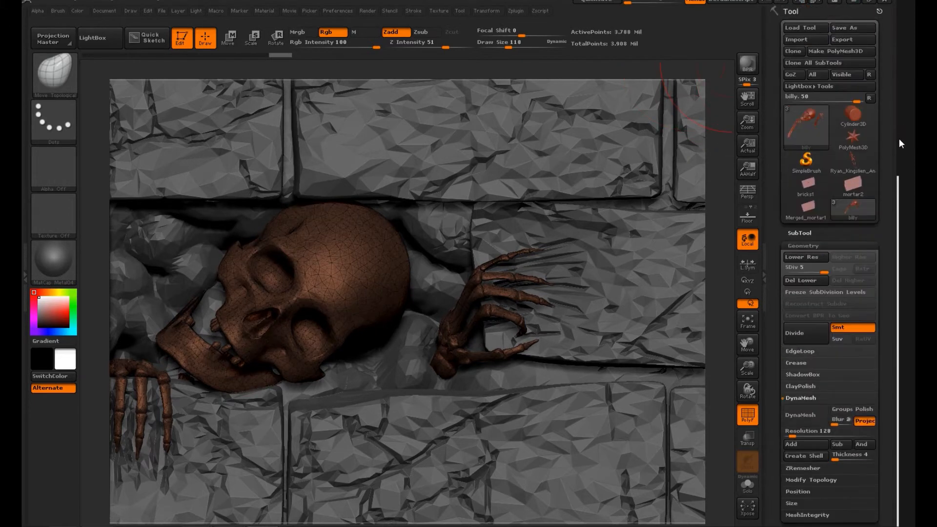
Step: Set up the Standard brush with the Crack_1 alpha at Z Intensity 3 and turn off the polyframe display
{"action": "left_click", "coordinate": [58, 74]}
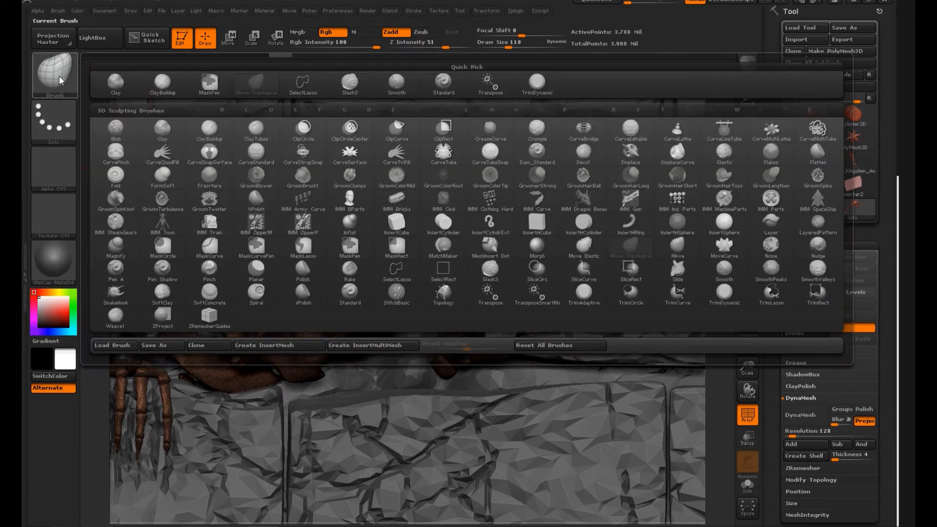
{"action": "left_click", "coordinate": [444, 82]}
{"action": "left_click", "coordinate": [54, 166]}
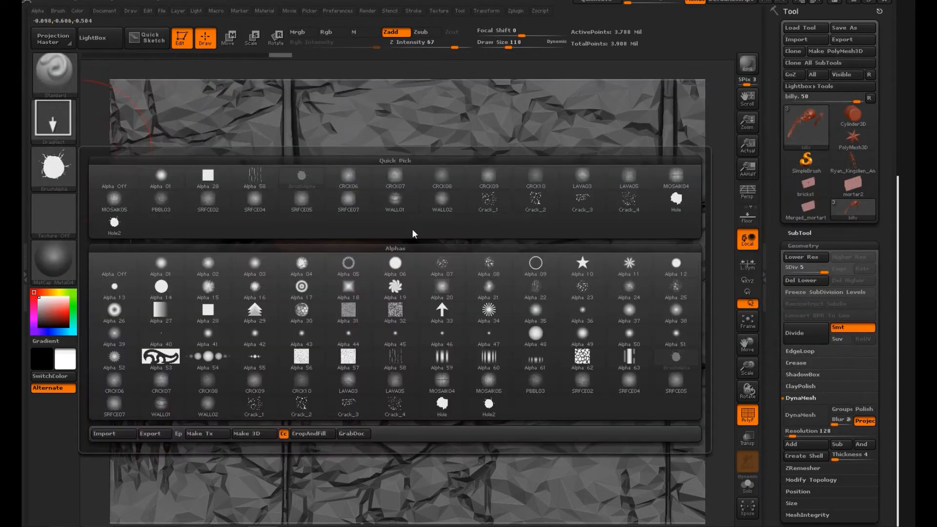
{"action": "left_click", "coordinate": [492, 199]}
{"action": "left_click_drag", "start_coordinate": [457, 50], "coordinate": [398, 47]}
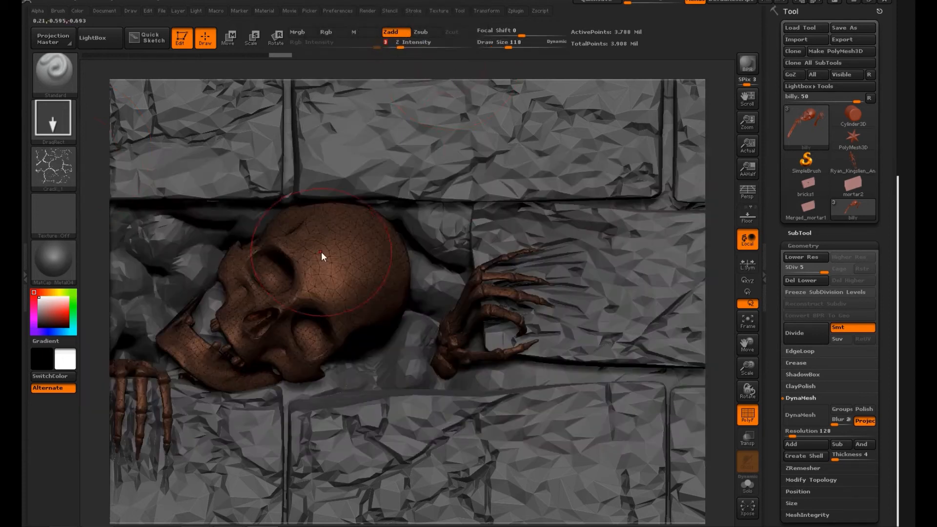
{"action": "key", "text": "shift+f"}
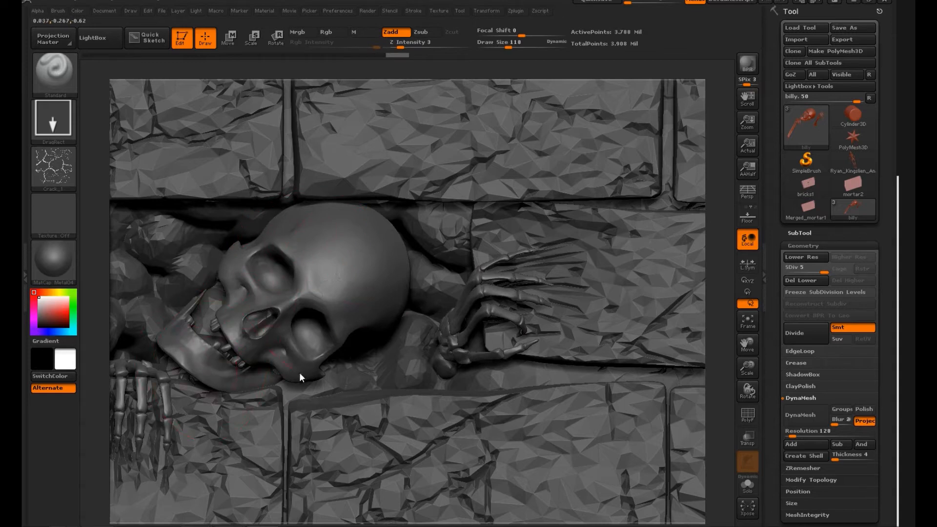
Step: Raise the brush's Z Intensity to 5 and stamp subtle crack detail over the skeleton's skull and hand bones
{"action": "left_click_drag", "start_coordinate": [403, 46], "coordinate": [406, 47]}
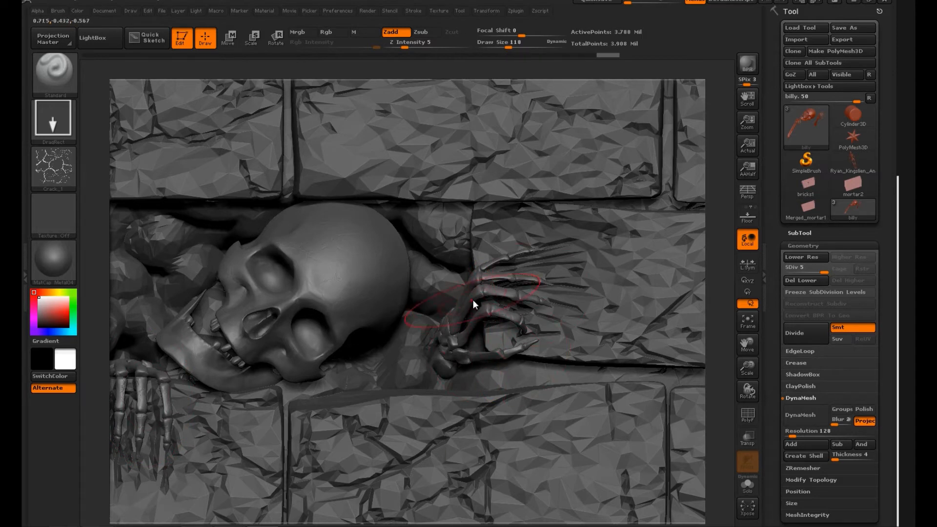
{"action": "left_click_drag", "start_coordinate": [144, 403], "coordinate": [145, 407]}
{"action": "left_click_drag", "start_coordinate": [142, 405], "coordinate": [142, 421]}
{"action": "left_click_drag", "start_coordinate": [141, 454], "coordinate": [142, 474]}
{"action": "mouse_move", "coordinate": [729, 414]}
{"action": "left_mouse_down", "text": "alt"}
{"action": "mouse_move", "coordinate": [824, 358]}
{"action": "mouse_move", "coordinate": [851, 353]}
{"action": "left_mouse_up", "text": "alt"}
{"action": "left_click_drag", "start_coordinate": [215, 315], "coordinate": [277, 274]}
{"action": "left_click_drag", "start_coordinate": [253, 317], "coordinate": [234, 354]}
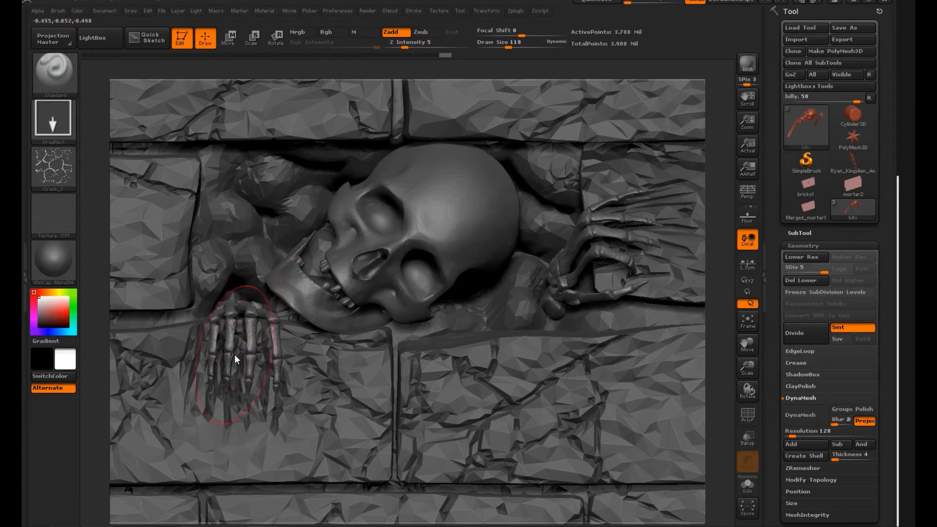
{"action": "left_click_drag", "start_coordinate": [381, 215], "coordinate": [405, 211]}
{"action": "left_click_drag", "start_coordinate": [420, 261], "coordinate": [412, 280]}
{"action": "left_click_drag", "start_coordinate": [349, 271], "coordinate": [370, 279]}
{"action": "mouse_move", "coordinate": [665, 248]}
{"action": "left_mouse_down"}
{"action": "mouse_move", "coordinate": [709, 256]}
{"action": "mouse_move", "coordinate": [685, 258]}
{"action": "left_mouse_up"}
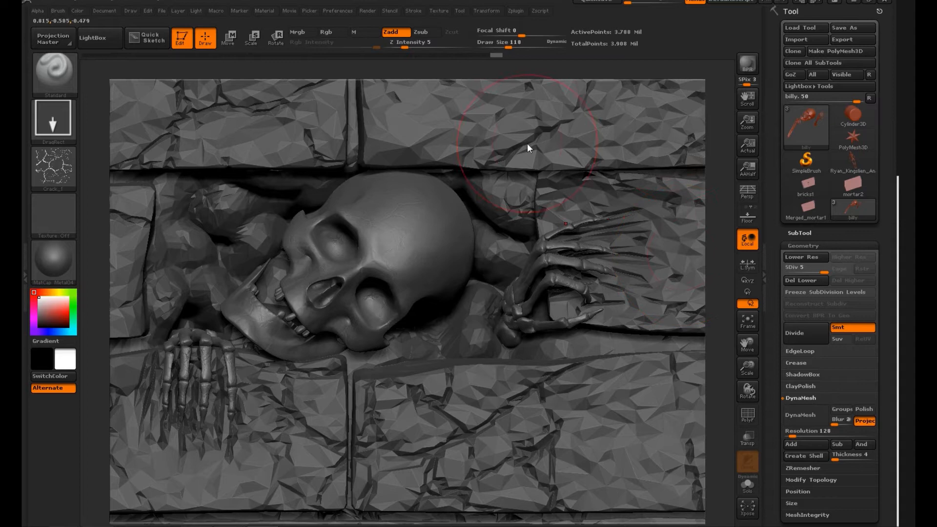
Step: Try decimating the billy skeleton subtool to 20%
{"action": "left_click", "coordinate": [516, 11]}
{"action": "type", "text": "20"}
{"action": "key", "text": "Return"}
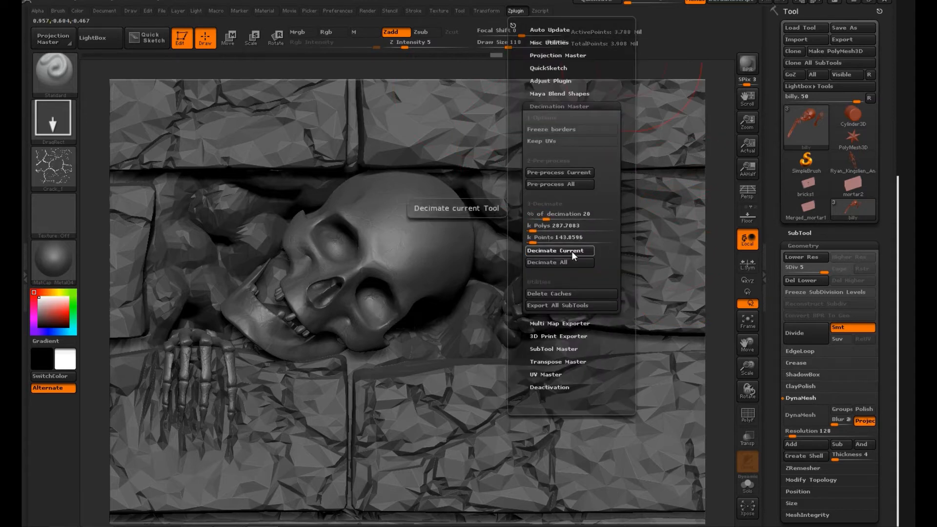
{"action": "left_click", "coordinate": [572, 250]}
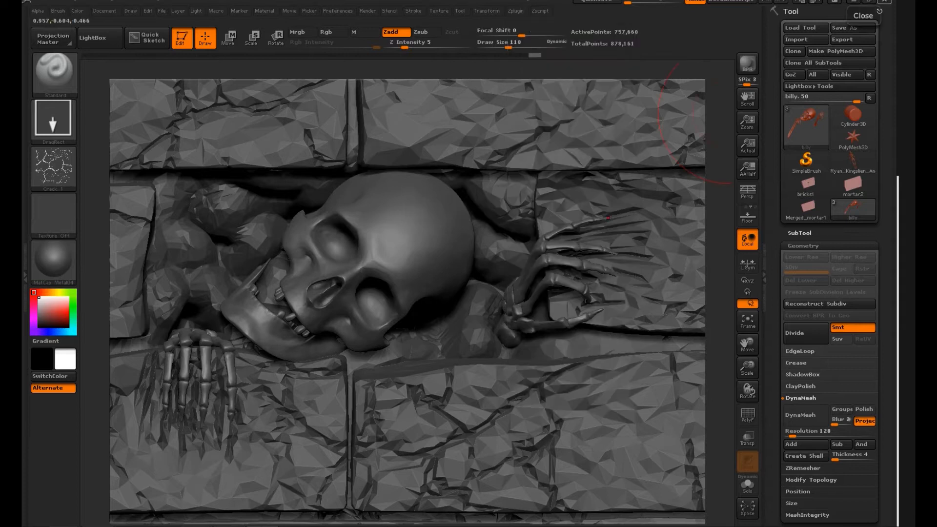
{"action": "key", "text": "ctrl+z"}
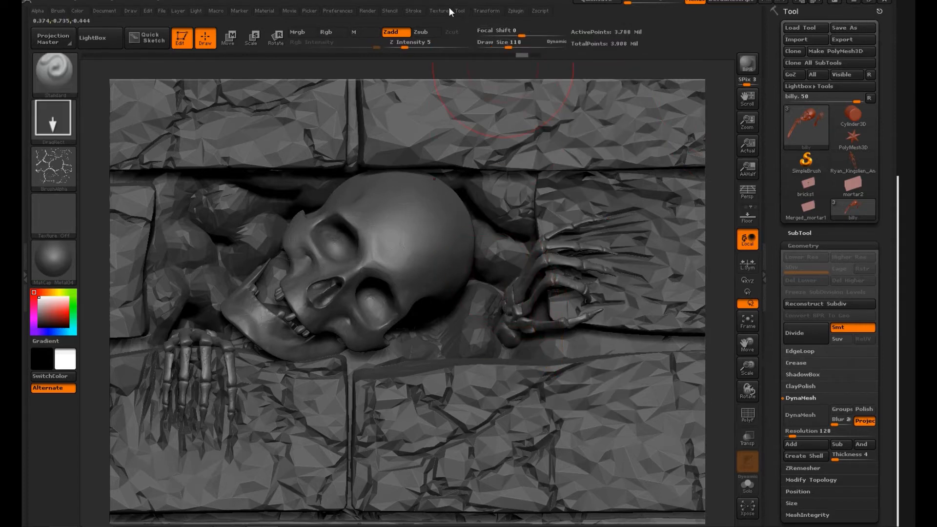
Step: Try decimating the billy skeleton subtool to 50%
{"action": "left_click", "coordinate": [516, 11]}
{"action": "type", "text": "50"}
{"action": "key", "text": "Return"}
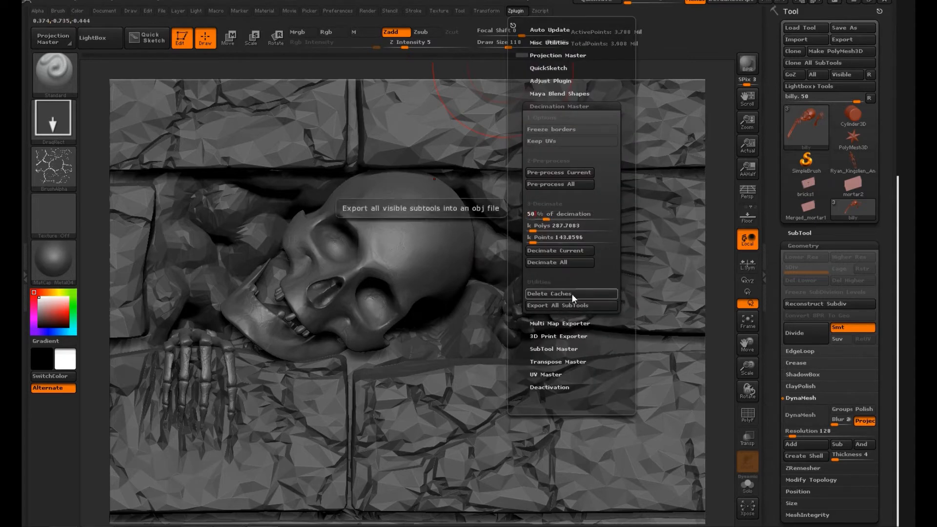
{"action": "left_click", "coordinate": [577, 254]}
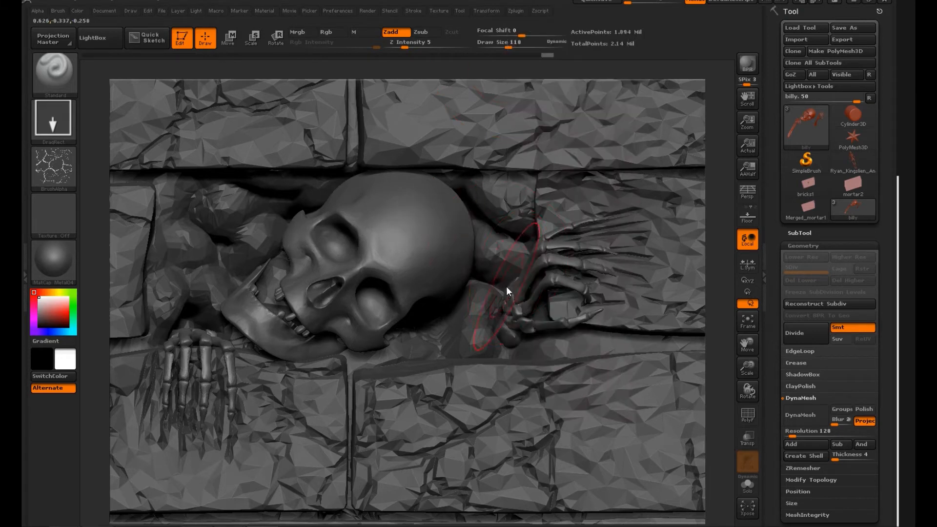
Step: Export the undecimated billy skeleton subtool as billy.obj into the sculpts folder
{"action": "left_click", "coordinate": [842, 40]}
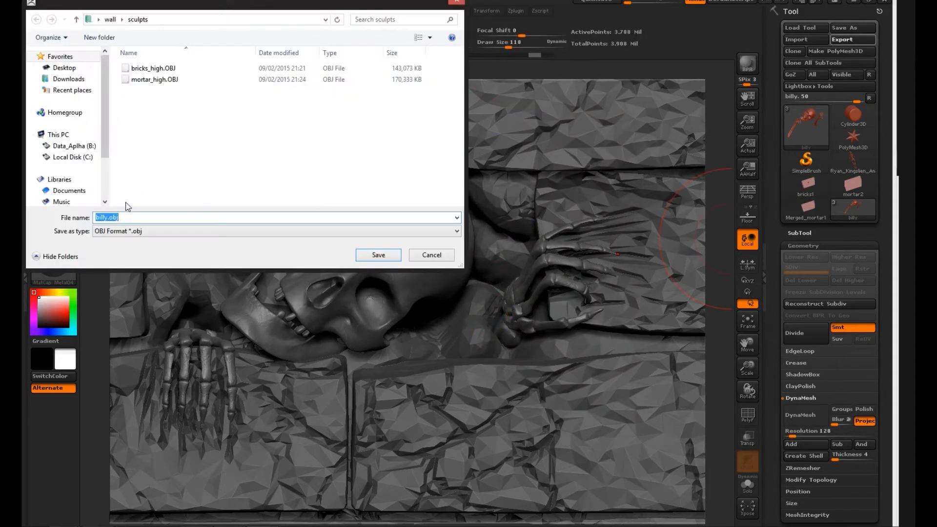
{"action": "left_click", "coordinate": [377, 254]}
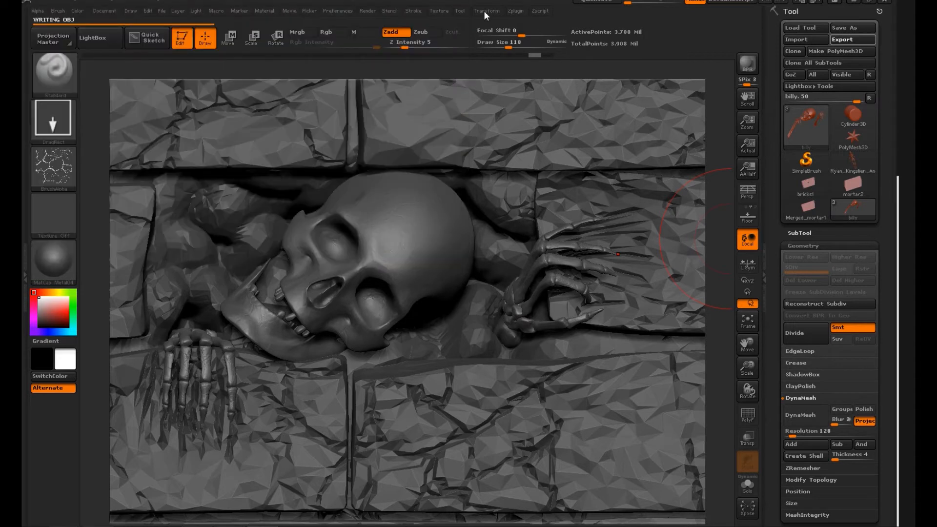
Step: Decimate the billy skeleton subtool to 0.5%
{"action": "left_click", "coordinate": [514, 11]}
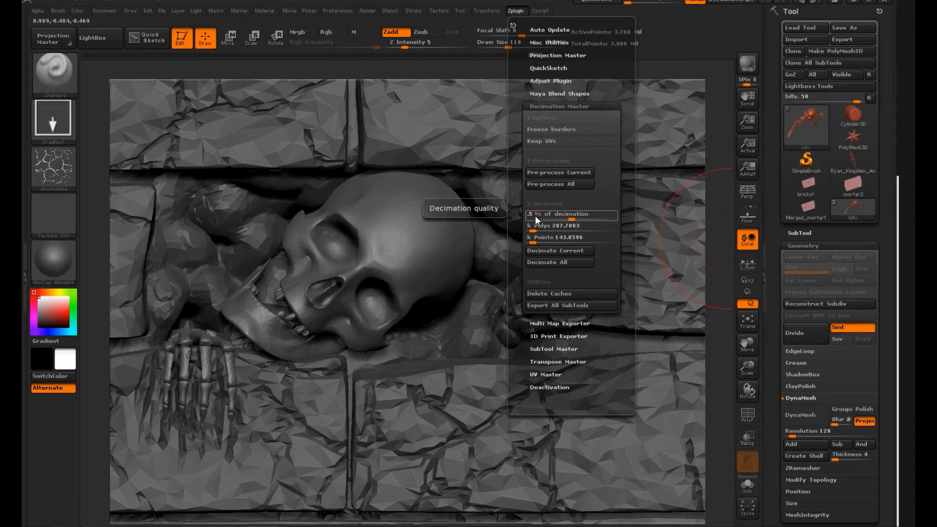
{"action": "type", "text": ".5"}
{"action": "key", "text": "Return"}
{"action": "left_click", "coordinate": [564, 250]}
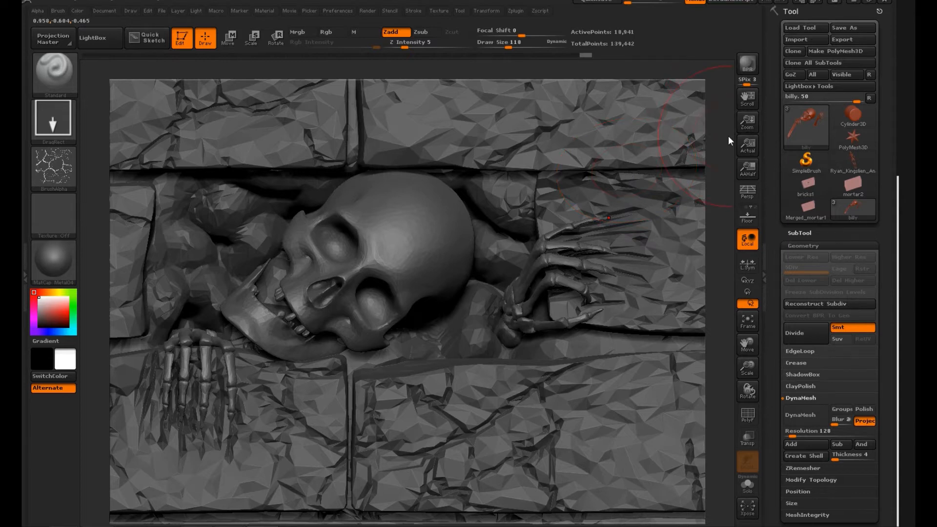
{"action": "left_click", "coordinate": [515, 10]}
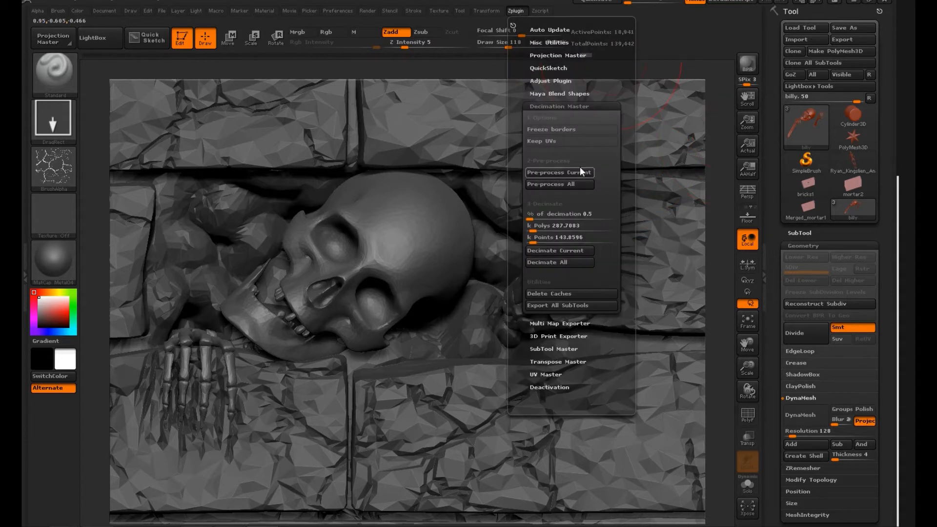
Step: Try decimating the billy skeleton subtool to 0.005% and to 0.05%, and undo the last decimation
{"action": "type", "text": "0.005"}
{"action": "key", "text": "Return"}
{"action": "left_click", "coordinate": [569, 250]}
{"action": "left_click", "coordinate": [543, 218]}
{"action": "type", "text": "0.05"}
{"action": "key", "text": "Return"}
{"action": "left_click", "coordinate": [573, 250]}
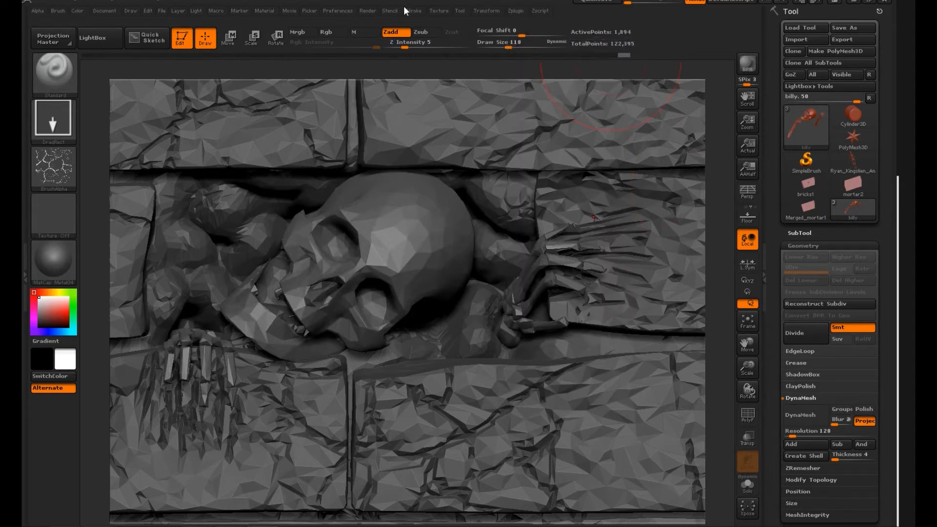
{"action": "left_click", "coordinate": [515, 11]}
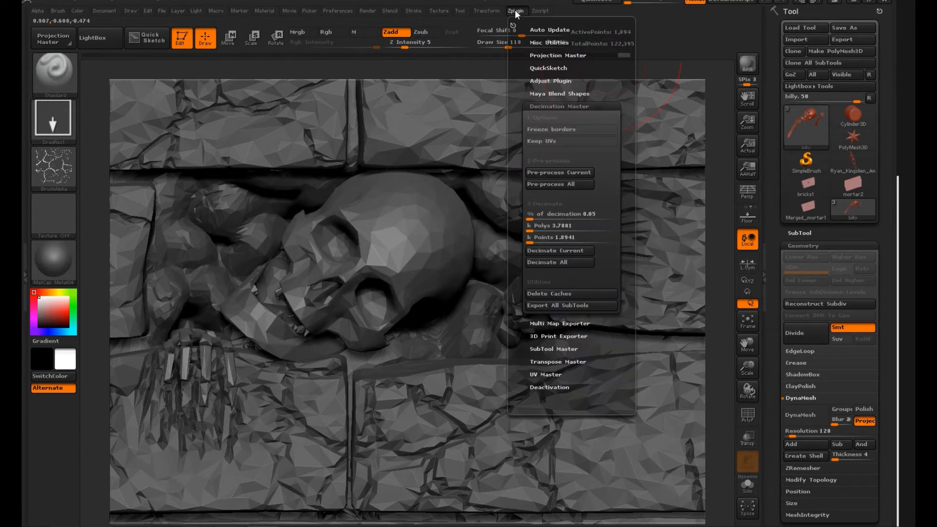
{"action": "left_click_drag", "start_coordinate": [703, 317], "coordinate": [656, 69]}
{"action": "key", "text": "ctrl+z"}
Step: Export the decimated billy skeleton subtool as billy_low.obj into the sculpts folder
{"action": "left_click_drag", "start_coordinate": [388, 106], "coordinate": [437, 101], "text": "alt"}
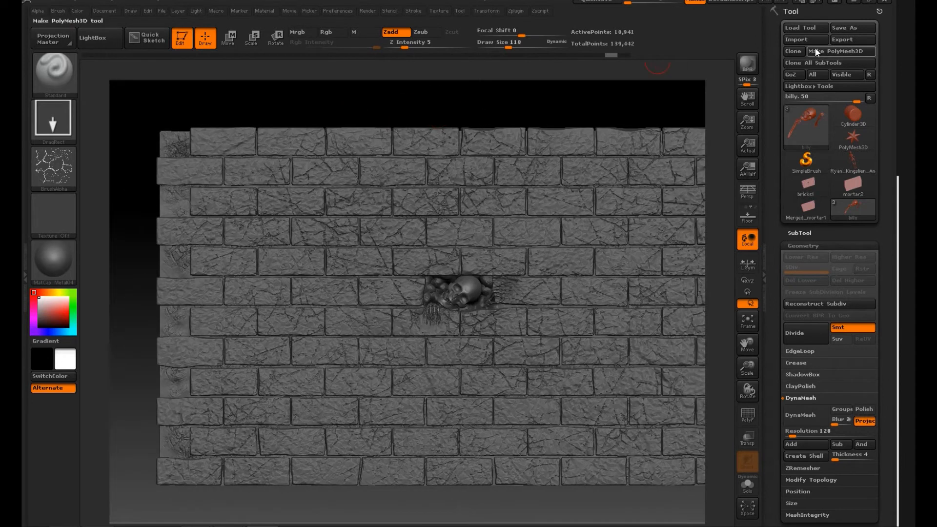
{"action": "left_click", "coordinate": [852, 39]}
{"action": "left_click", "coordinate": [106, 218]}
{"action": "type", "text": "_mid"}
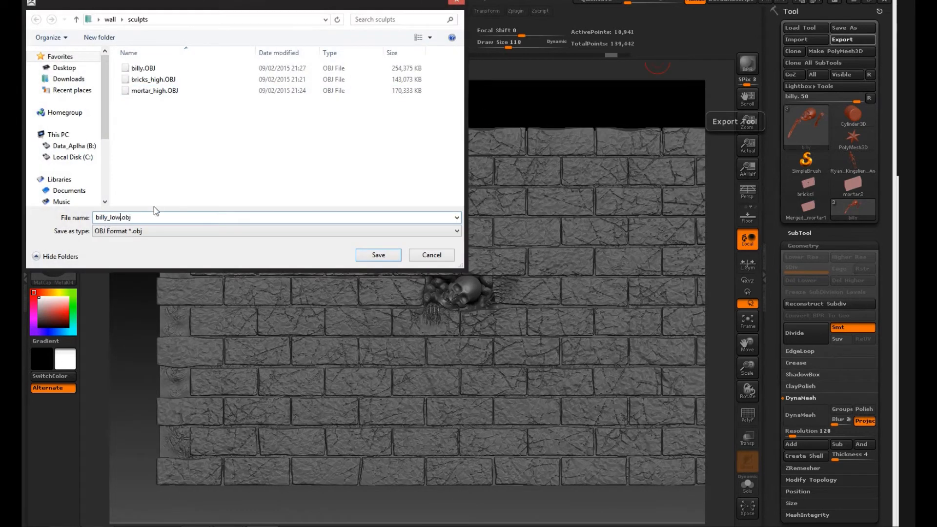
{"action": "left_click", "coordinate": [378, 257]}
Step: Select the bricks2 subtool and export it as bricks_low.obj into the sculpts folder
{"action": "left_click", "coordinate": [799, 234]}
{"action": "left_click", "coordinate": [833, 139]}
{"action": "scroll", "coordinate": [876, 135], "scroll_direction": "up", "scroll_amount": 5}
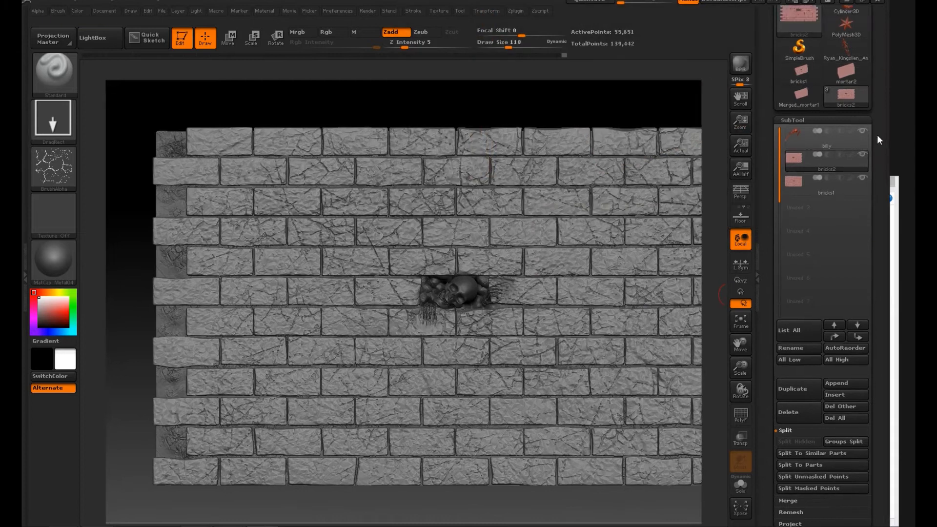
{"action": "left_click", "coordinate": [848, 39]}
{"action": "left_click", "coordinate": [116, 218]}
{"action": "type", "text": "_mid"}
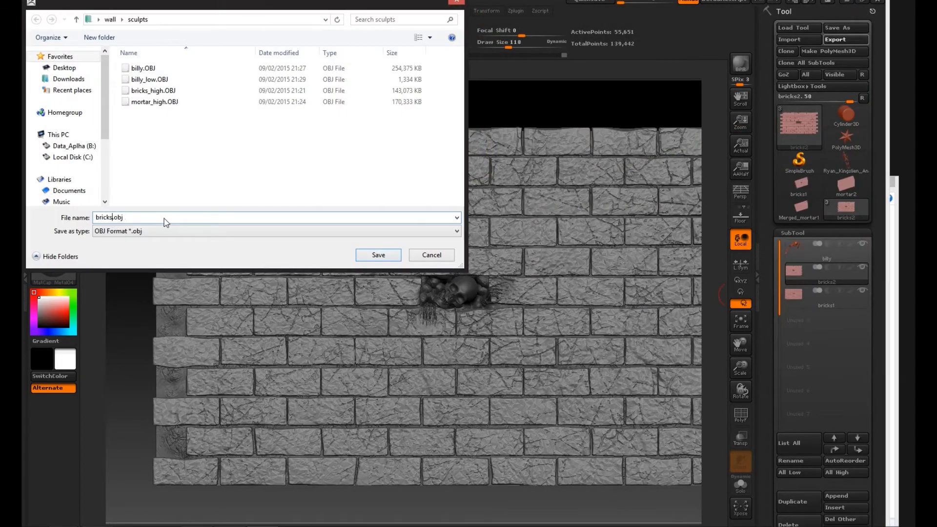
{"action": "left_click", "coordinate": [399, 254]}
Step: Select the bricks1 mortar subtool and export it as mortar_low.OBJ into the sculpts folder
{"action": "left_click", "coordinate": [813, 301]}
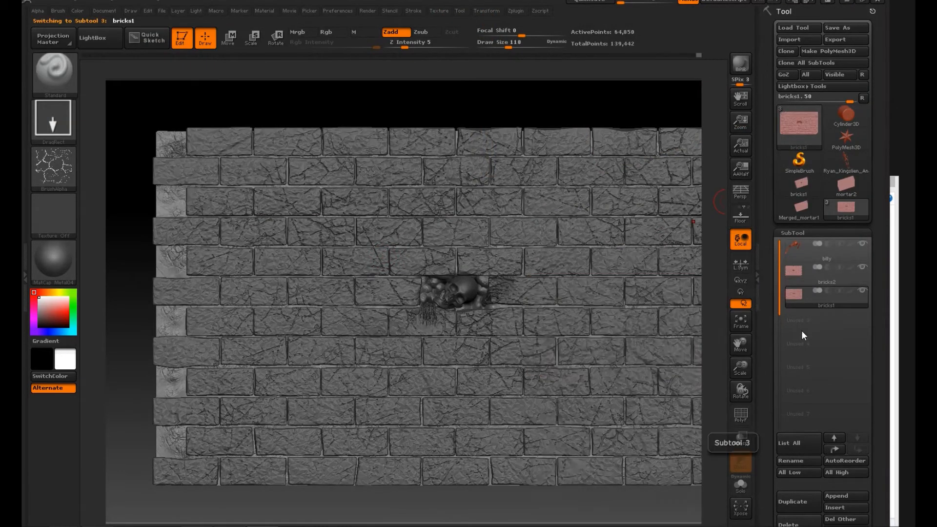
{"action": "left_click", "coordinate": [845, 39]}
{"action": "left_click", "coordinate": [152, 113]}
{"action": "left_click", "coordinate": [130, 217]}
{"action": "type", "text": "low.OBJ"}
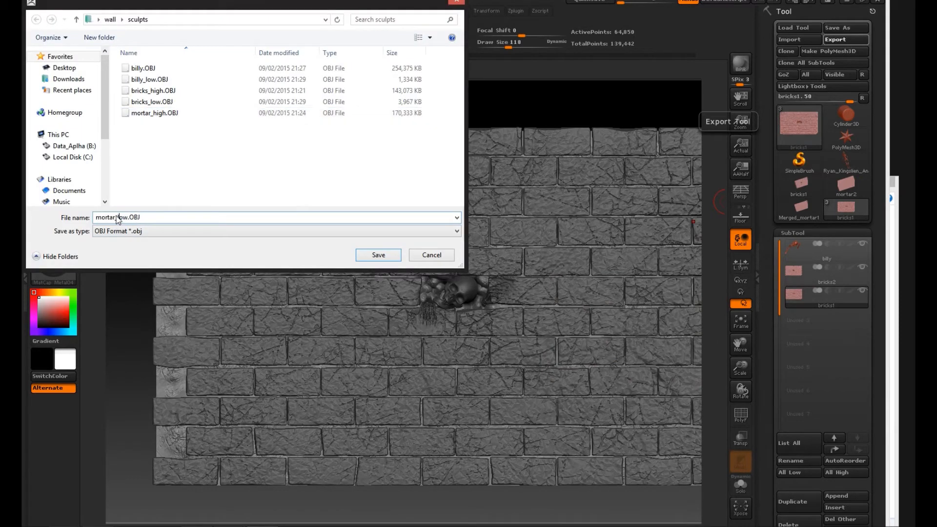
{"action": "left_click", "coordinate": [380, 260]}
{"action": "left_click", "coordinate": [841, 259]}
{"action": "scroll", "coordinate": [882, 361], "scroll_direction": "down", "scroll_amount": 3}
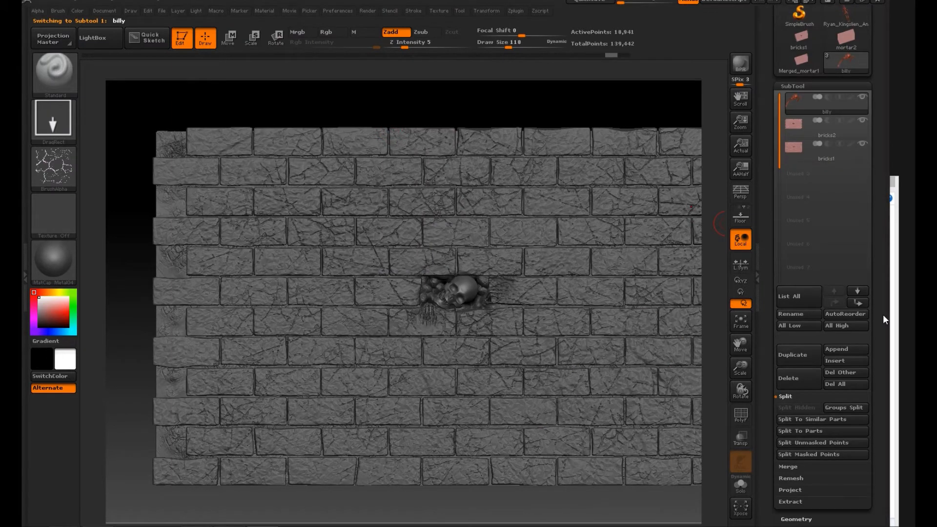
{"action": "scroll", "coordinate": [883, 314], "scroll_direction": "down", "scroll_amount": 4}
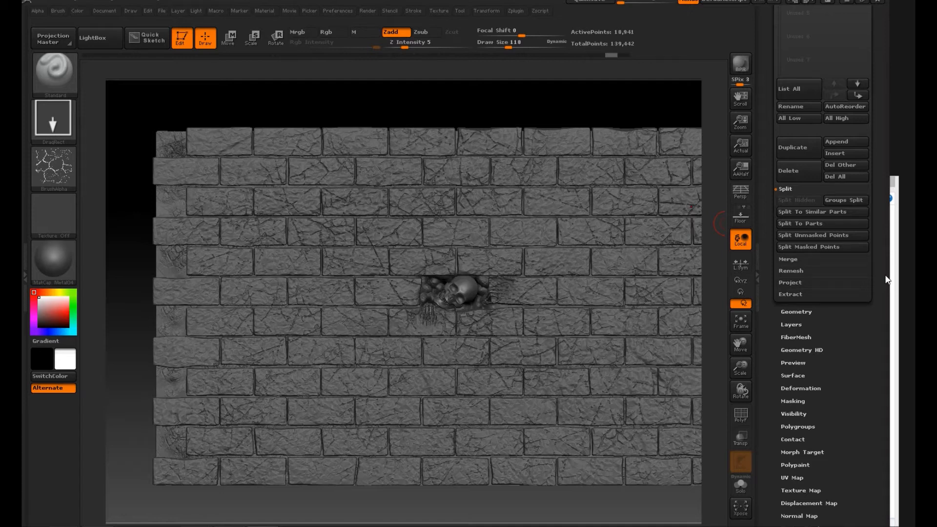
{"action": "scroll", "coordinate": [787, 314], "scroll_direction": "up", "scroll_amount": 5}
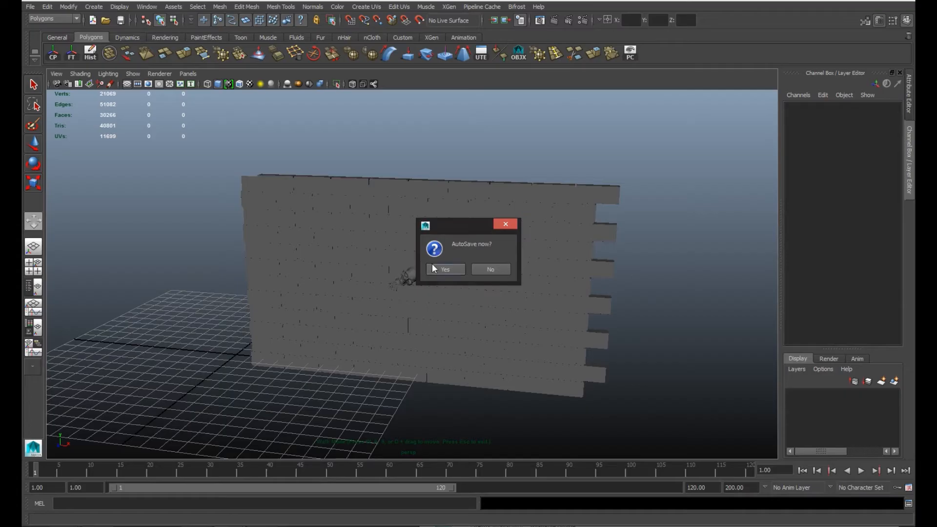
Step: Switch to Maya, decline the autosave, and put the existing wall meshes on a new hidden display layer
{"action": "left_click", "coordinate": [493, 271]}
{"action": "left_click", "coordinate": [34, 85]}
{"action": "left_click_drag", "start_coordinate": [227, 182], "coordinate": [682, 492]}
{"action": "left_click", "coordinate": [893, 381]}
{"action": "left_click", "coordinate": [794, 395]}
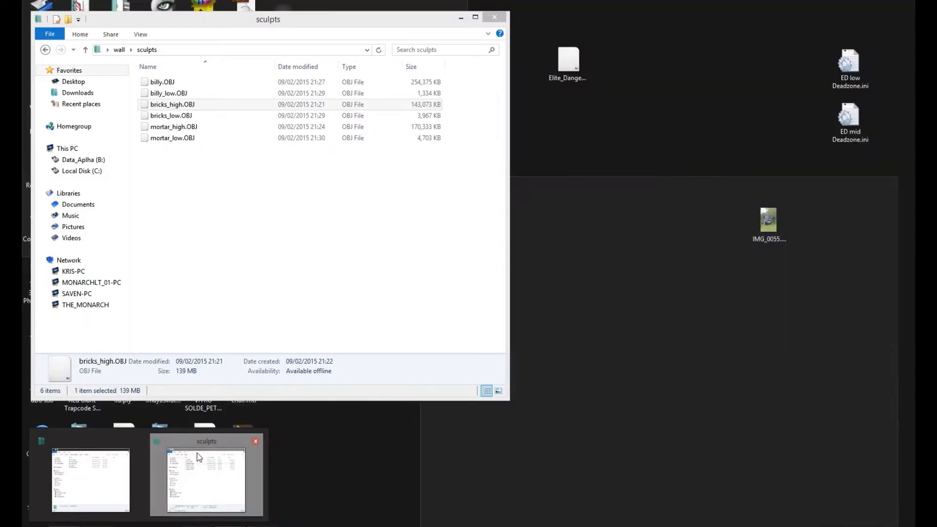
Step: Import billy_low.OBJ, bricks_low.OBJ and mortar_low.OBJ from the sculpts folder into the Maya scene
{"action": "left_click", "coordinate": [209, 472]}
{"action": "left_click_drag", "start_coordinate": [239, 18], "coordinate": [546, 116]}
{"action": "left_click", "coordinate": [474, 191]}
{"action": "left_click", "coordinate": [477, 214], "text": "ctrl"}
{"action": "left_click", "coordinate": [478, 236], "text": "ctrl"}
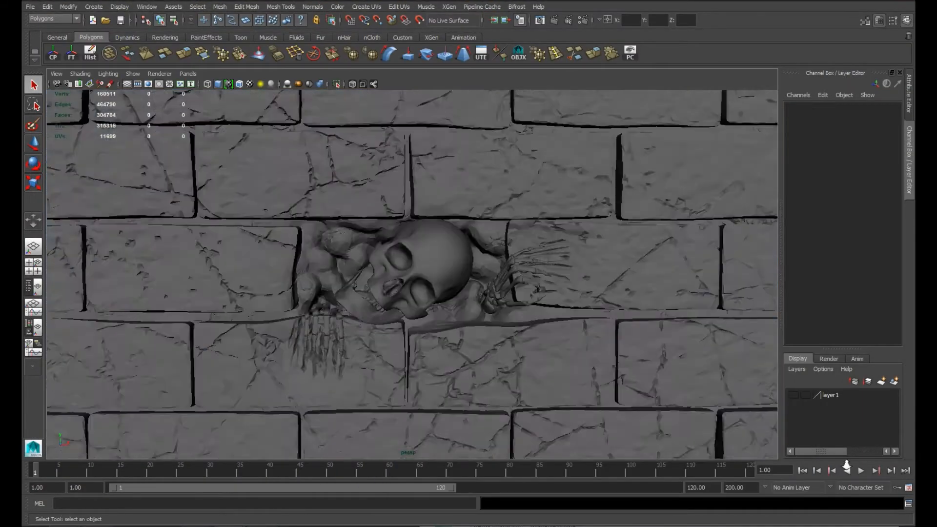
{"action": "left_click_drag", "start_coordinate": [488, 317], "coordinate": [514, 328], "text": "alt"}
{"action": "right_click_drag", "start_coordinate": [514, 328], "coordinate": [442, 315], "text": "alt"}
{"action": "mouse_move", "coordinate": [441, 314]}
{"action": "left_mouse_down", "text": "alt"}
{"action": "mouse_move", "coordinate": [439, 321]}
{"action": "mouse_move", "coordinate": [429, 303]}
{"action": "left_mouse_up", "text": "alt"}
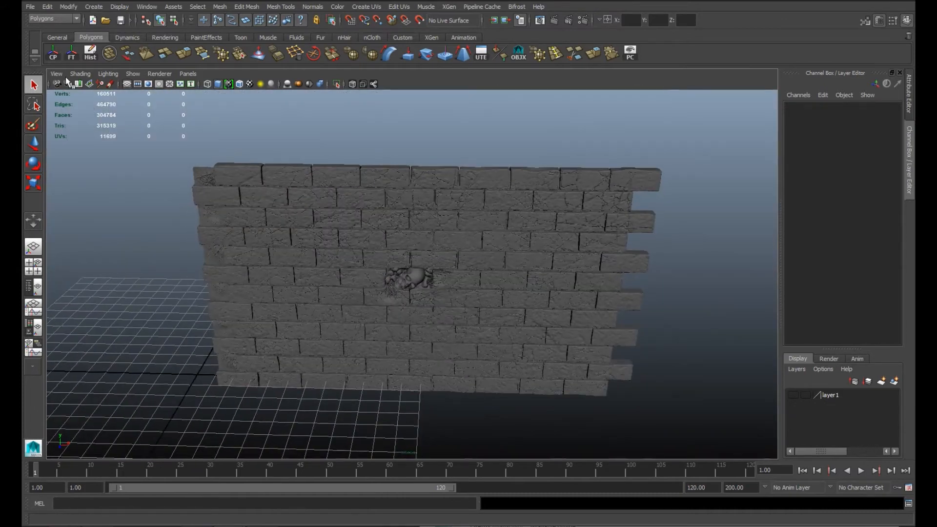
Step: Combine the imported skeleton, brick and mortar meshes into one mesh
{"action": "left_click_drag", "start_coordinate": [167, 160], "coordinate": [118, 229], "text": "alt"}
{"action": "right_click_drag", "start_coordinate": [117, 230], "coordinate": [198, 262], "text": "alt"}
{"action": "left_click_drag", "start_coordinate": [199, 261], "coordinate": [168, 254], "text": "alt"}
{"action": "right_click_drag", "start_coordinate": [168, 253], "coordinate": [128, 168], "text": "alt"}
{"action": "left_click_drag", "start_coordinate": [195, 156], "coordinate": [629, 405]}
{"action": "left_click", "coordinate": [220, 7]}
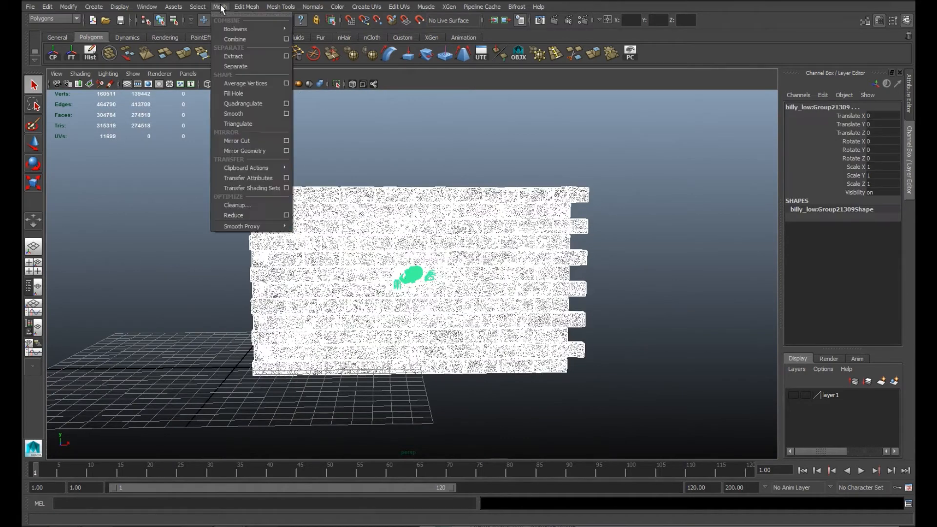
{"action": "left_click", "coordinate": [247, 40]}
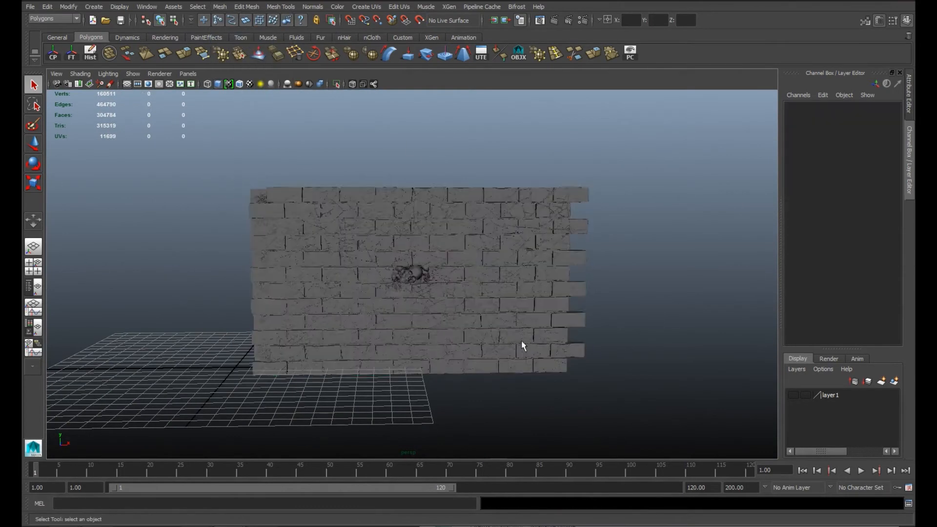
{"action": "left_click", "coordinate": [667, 166]}
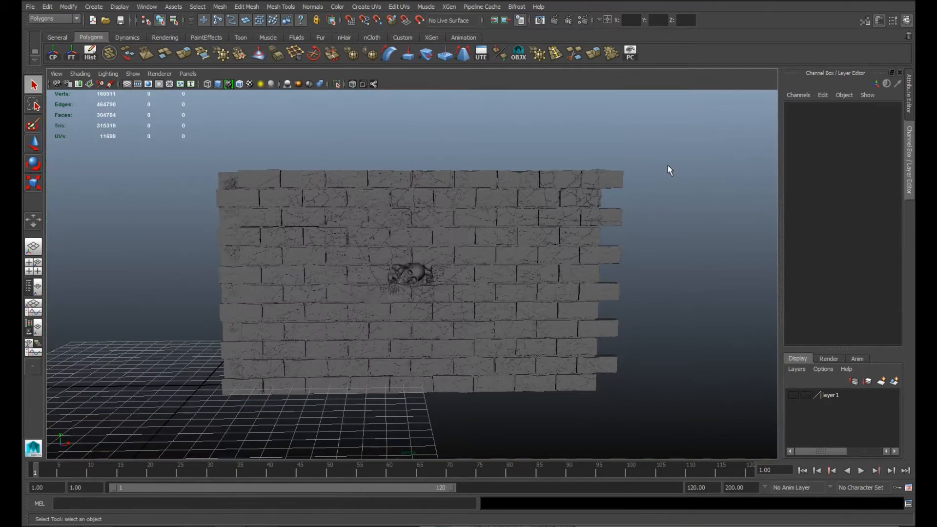
Step: Make the combined wall mesh a live surface and assign it to a new display layer
{"action": "left_click", "coordinate": [491, 210]}
{"action": "left_click", "coordinate": [866, 21]}
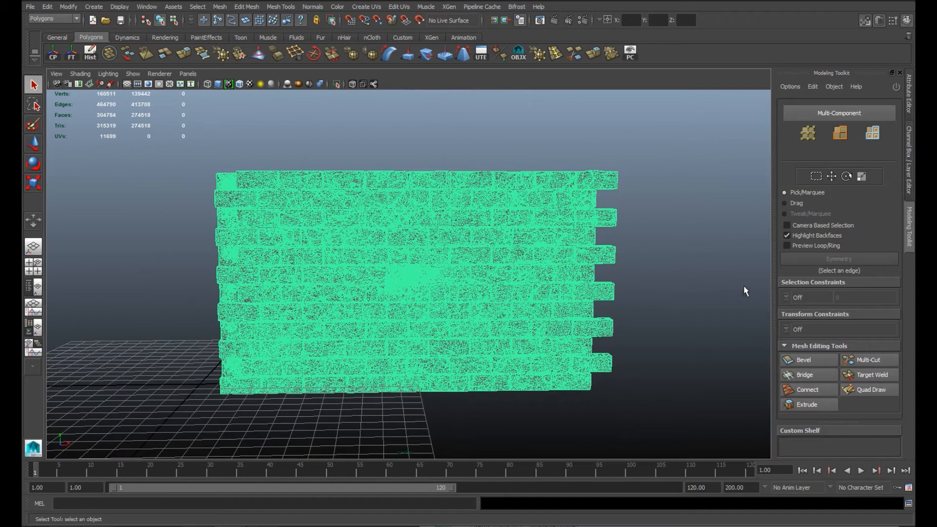
{"action": "left_click", "coordinate": [421, 20]}
{"action": "key", "text": "ctrl+a"}
{"action": "key", "text": "ctrl+a"}
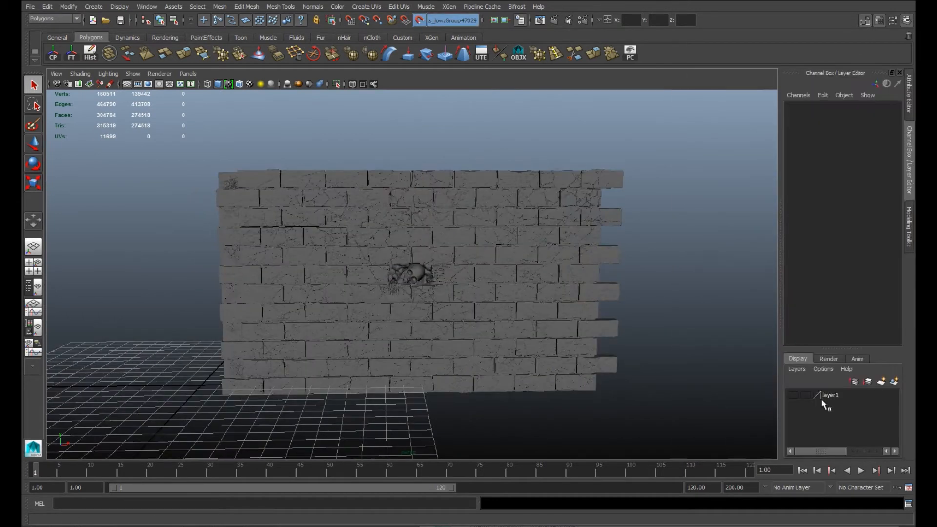
{"action": "left_click", "coordinate": [420, 23]}
{"action": "left_click", "coordinate": [892, 381]}
{"action": "left_click", "coordinate": [423, 24]}
{"action": "left_click", "coordinate": [794, 395]}
{"action": "left_click", "coordinate": [794, 394]}
{"action": "left_click", "coordinate": [805, 394]}
Step: Draw one large four-cornered face over the front of the wall with Quad Draw
{"action": "left_click", "coordinate": [911, 231]}
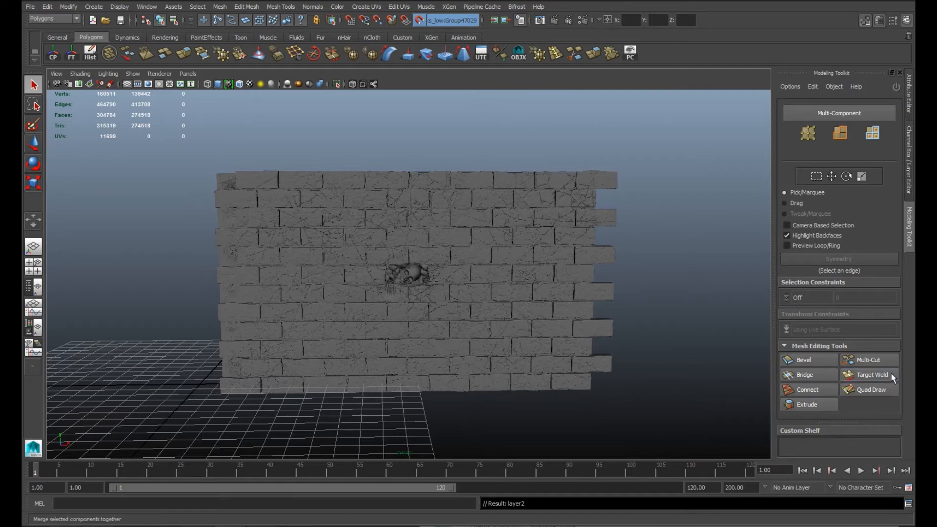
{"action": "left_click", "coordinate": [870, 389]}
{"action": "mouse_move", "coordinate": [897, 275]}
{"action": "left_mouse_down"}
{"action": "mouse_move", "coordinate": [894, 304]}
{"action": "mouse_move", "coordinate": [895, 288]}
{"action": "left_mouse_up"}
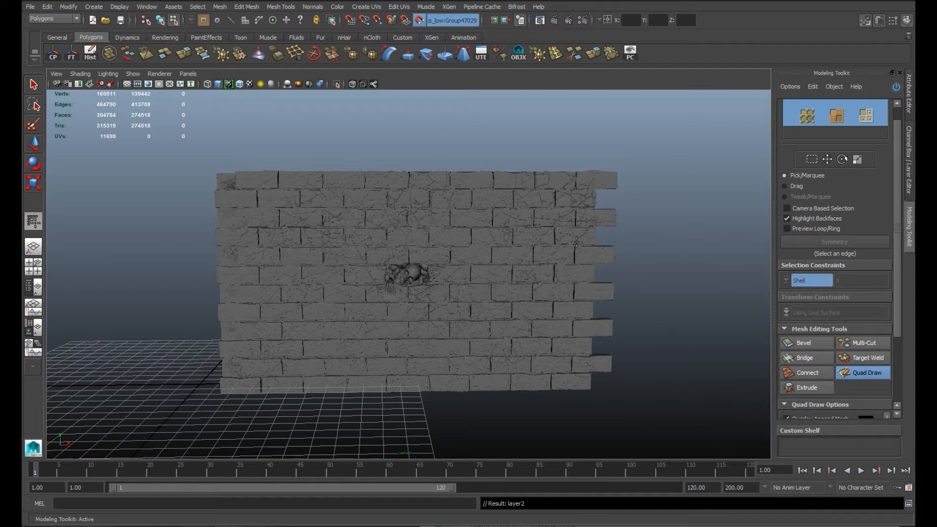
{"action": "mouse_move", "coordinate": [546, 292]}
{"action": "left_mouse_down", "text": "alt"}
{"action": "mouse_move", "coordinate": [683, 326]}
{"action": "mouse_move", "coordinate": [551, 287]}
{"action": "left_mouse_up", "text": "alt"}
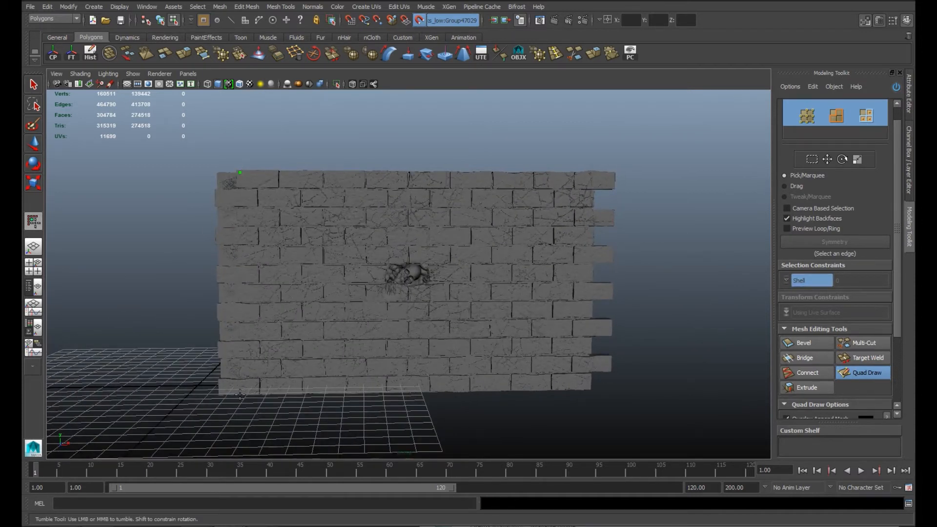
{"action": "left_click", "coordinate": [585, 173]}
{"action": "left_click", "coordinate": [585, 175], "text": "shift"}
{"action": "mouse_move", "coordinate": [654, 303]}
{"action": "right_mouse_down", "text": "alt"}
{"action": "mouse_move", "coordinate": [619, 397]}
{"action": "mouse_move", "coordinate": [689, 439]}
{"action": "right_mouse_up", "text": "alt"}
{"action": "left_click_drag", "start_coordinate": [689, 439], "coordinate": [590, 270], "text": "alt"}
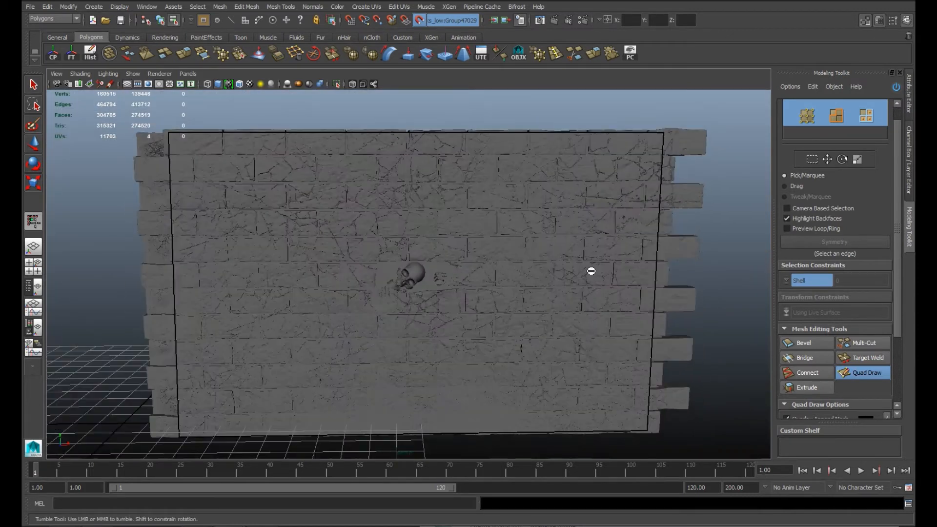
Step: Insert two horizontal and two vertical edge loops in the wall face, framing the skeleton recess
{"action": "left_click", "coordinate": [654, 262], "text": "ctrl"}
{"action": "left_click", "coordinate": [656, 290], "text": "ctrl"}
{"action": "left_click", "coordinate": [453, 262], "text": "ctrl"}
{"action": "left_click", "coordinate": [371, 291], "text": "ctrl"}
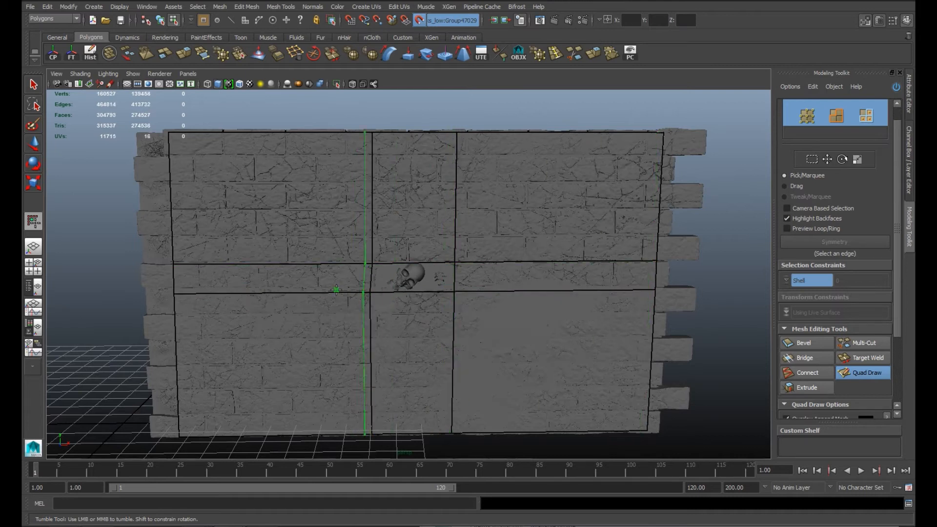
Step: Subdivide the rest of the retopology mesh with eleven more horizontal and vertical edge loops across the wall
{"action": "left_click", "coordinate": [253, 255], "text": "ctrl"}
{"action": "left_click", "coordinate": [251, 193], "text": "ctrl"}
{"action": "left_click", "coordinate": [550, 317], "text": "ctrl"}
{"action": "left_click", "coordinate": [254, 376], "text": "ctrl"}
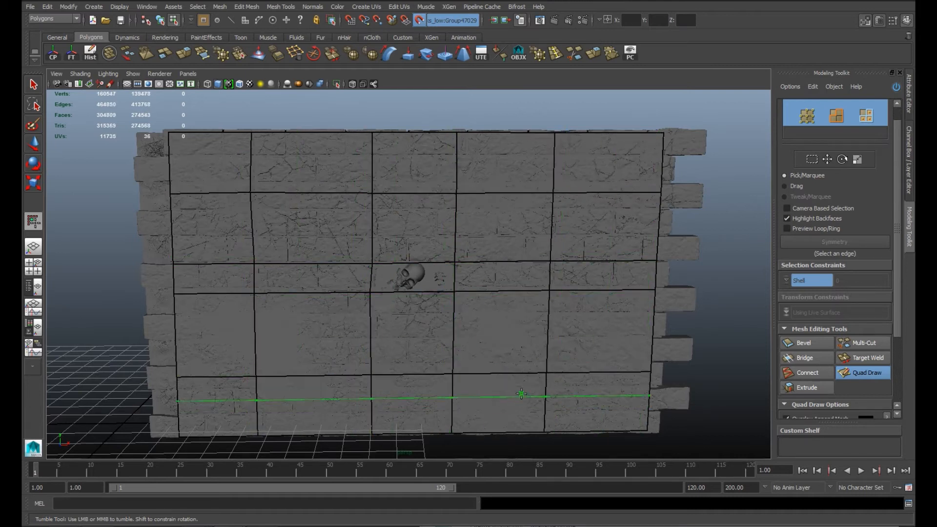
{"action": "left_click", "coordinate": [309, 361], "text": "ctrl"}
{"action": "left_click", "coordinate": [393, 329], "text": "ctrl"}
{"action": "left_click", "coordinate": [503, 341], "text": "ctrl"}
{"action": "left_click", "coordinate": [607, 351], "text": "ctrl"}
{"action": "left_click", "coordinate": [214, 334], "text": "ctrl"}
{"action": "left_click", "coordinate": [455, 226], "text": "ctrl"}
{"action": "left_click", "coordinate": [457, 162], "text": "ctrl"}
Step: Try deleting the face over the skeleton recess and placing Quad Draw points inside the opening, and undo the changes
{"action": "left_click_drag", "start_coordinate": [659, 334], "coordinate": [695, 319], "text": "alt"}
{"action": "mouse_move", "coordinate": [695, 319]}
{"action": "right_mouse_down", "text": "alt"}
{"action": "mouse_move", "coordinate": [732, 351]}
{"action": "mouse_move", "coordinate": [785, 353]}
{"action": "right_mouse_up", "text": "alt"}
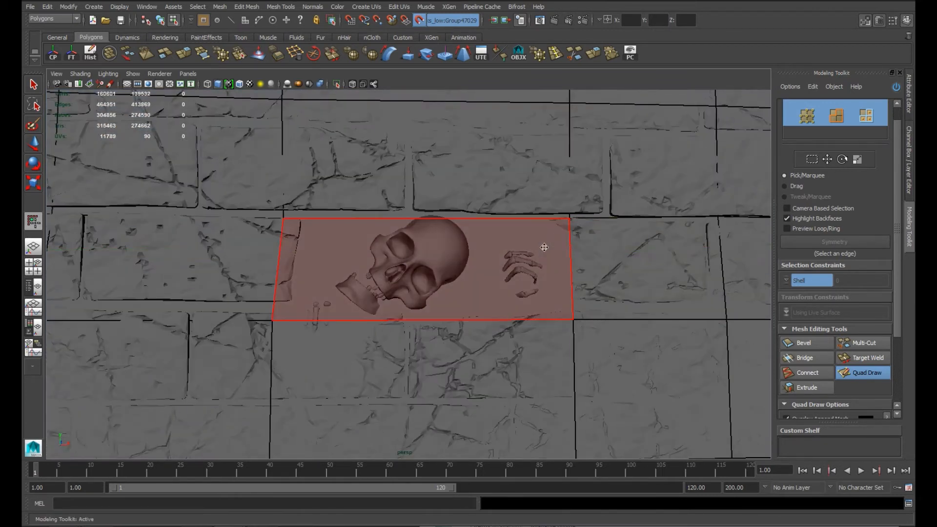
{"action": "key", "text": "q"}
{"action": "key", "text": "y"}
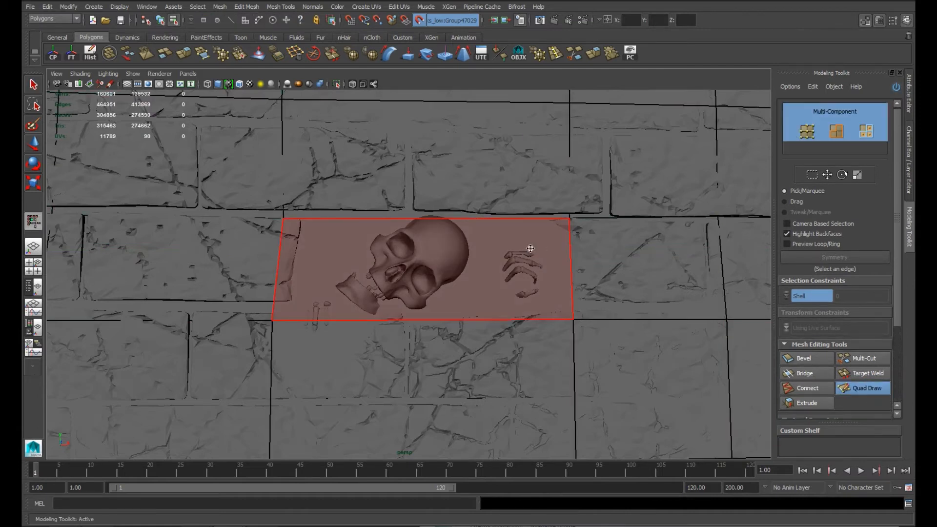
{"action": "left_click", "coordinate": [335, 253], "text": "ctrl+shift"}
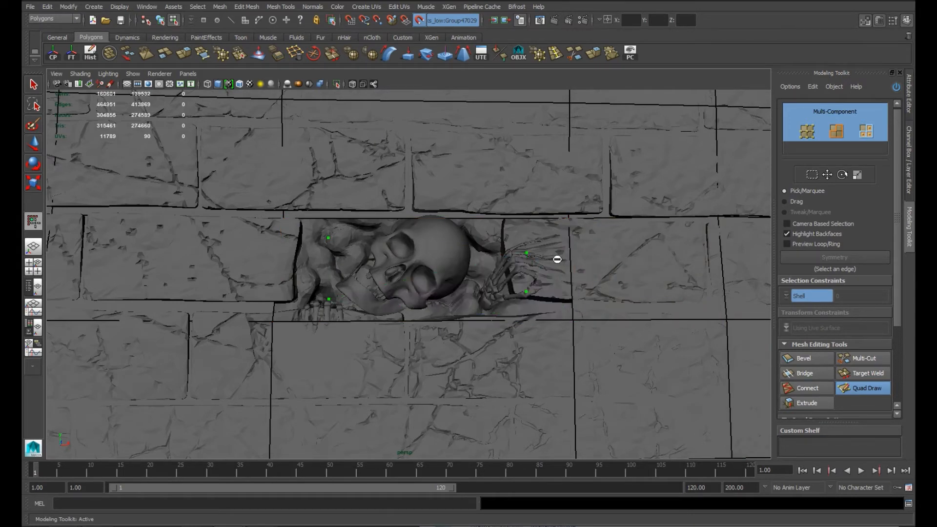
{"action": "key", "text": "ctrl+z"}
{"action": "key", "text": "ctrl+z"}
{"action": "key", "text": "ctrl+z"}
{"action": "key", "text": "ctrl+z"}
{"action": "key", "text": "ctrl+z"}
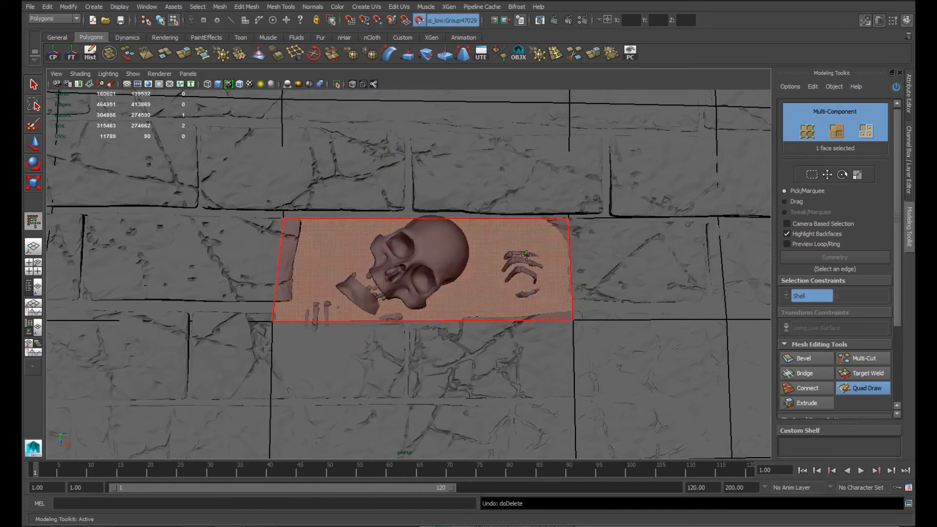
Step: Extrude the face over the skeleton inward and scale it down to form the recess behind the skull
{"action": "left_click", "coordinate": [807, 403]}
{"action": "left_click_drag", "start_coordinate": [490, 270], "coordinate": [384, 279]}
{"action": "key", "text": "r"}
{"action": "left_click_drag", "start_coordinate": [481, 253], "coordinate": [401, 278], "text": "alt"}
{"action": "double_click", "coordinate": [490, 304]}
{"action": "left_click_drag", "start_coordinate": [469, 322], "coordinate": [467, 322], "text": "ctrl+shift"}
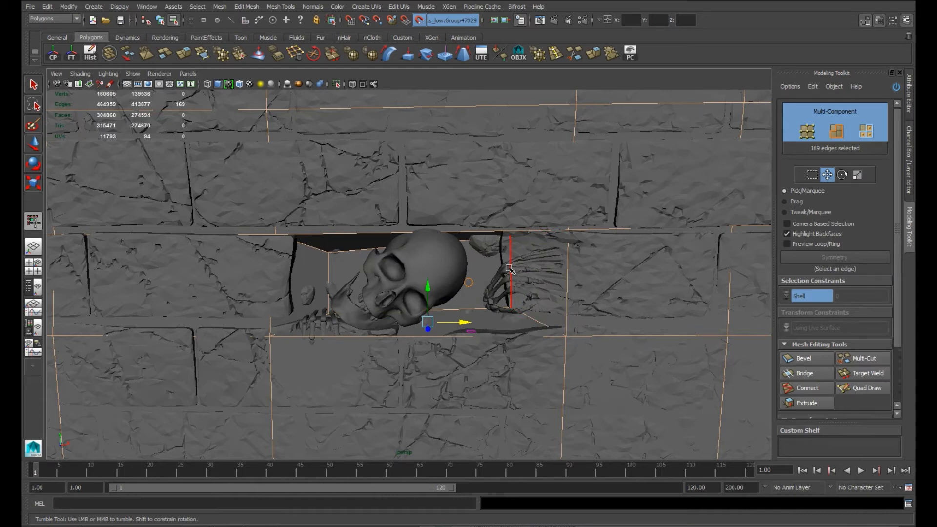
{"action": "key", "text": "F8"}
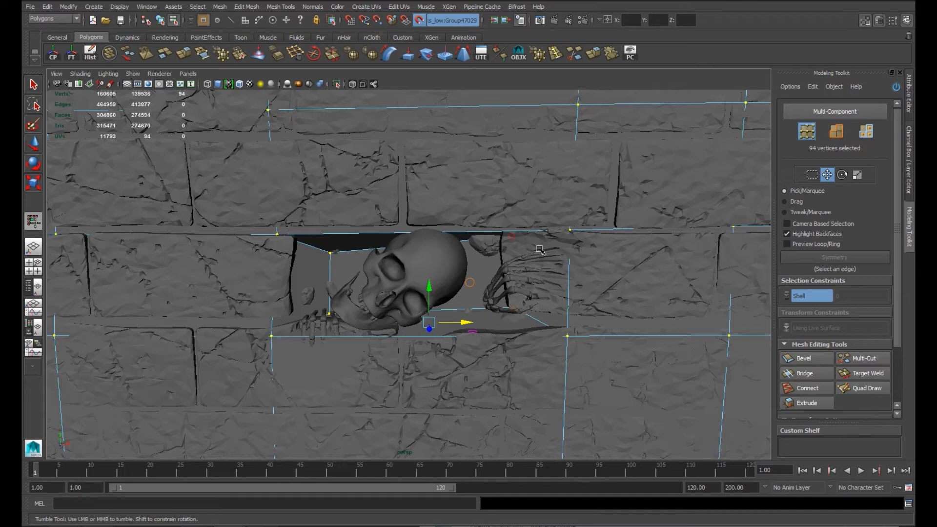
Step: Insert Quad Draw edge loops vertically and horizontally through the recess around the skull and hand
{"action": "left_click", "coordinate": [865, 388]}
{"action": "left_click", "coordinate": [499, 231], "text": "ctrl"}
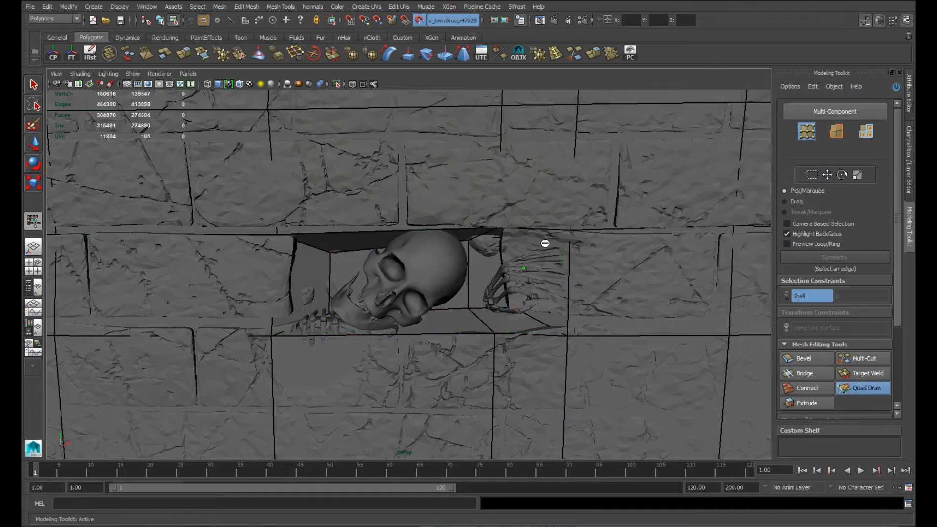
{"action": "left_click", "coordinate": [543, 290], "text": "ctrl"}
{"action": "left_click", "coordinate": [359, 271], "text": "ctrl"}
{"action": "left_click", "coordinate": [387, 246], "text": "ctrl"}
{"action": "left_click", "coordinate": [406, 226], "text": "ctrl"}
{"action": "left_click", "coordinate": [462, 233], "text": "ctrl"}
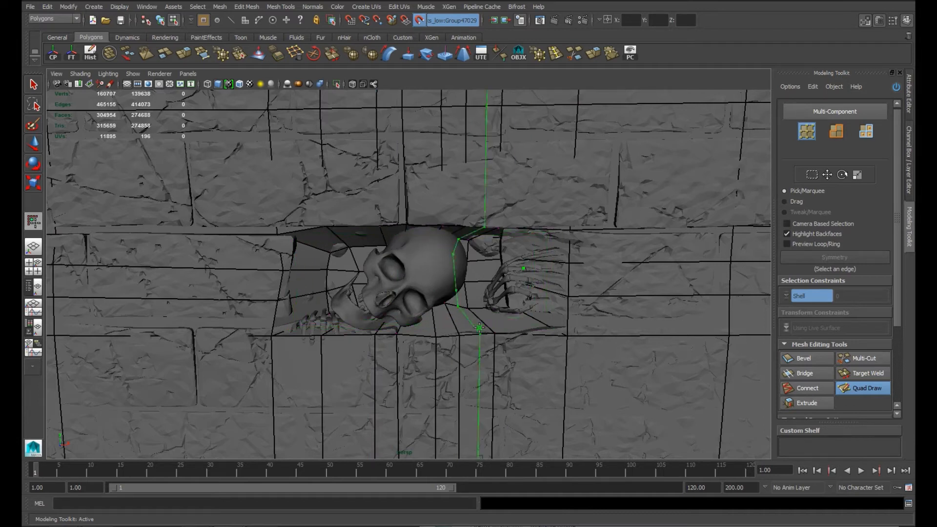
Step: Add further Quad Draw edge loops around the inner walls and back of the skeleton recess
{"action": "left_click", "coordinate": [484, 263], "text": "ctrl"}
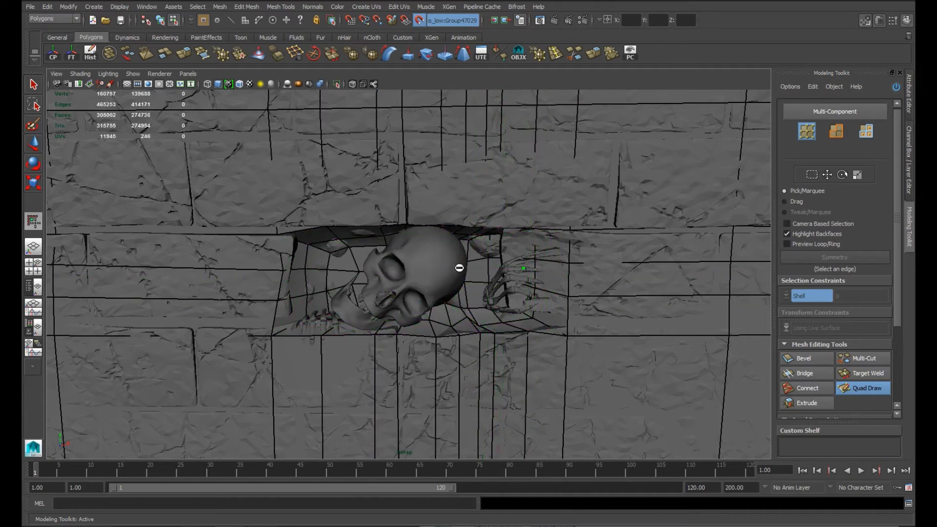
{"action": "left_click", "coordinate": [468, 267], "text": "ctrl"}
{"action": "left_click", "coordinate": [468, 251], "text": "ctrl"}
{"action": "left_click", "coordinate": [348, 335], "text": "ctrl"}
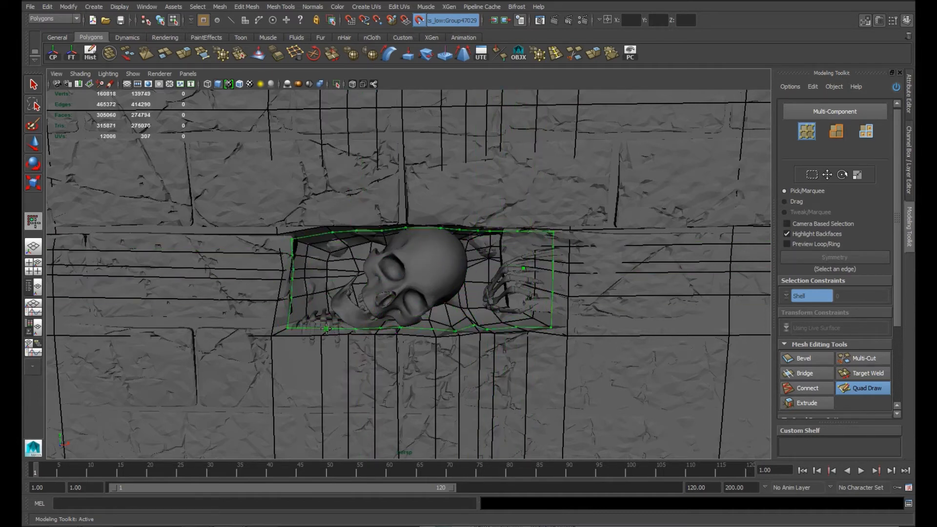
Step: Insert a Quad Draw edge loop around the recess rim and further loops across the back wall beside the skull
{"action": "left_click", "coordinate": [301, 336], "text": "ctrl"}
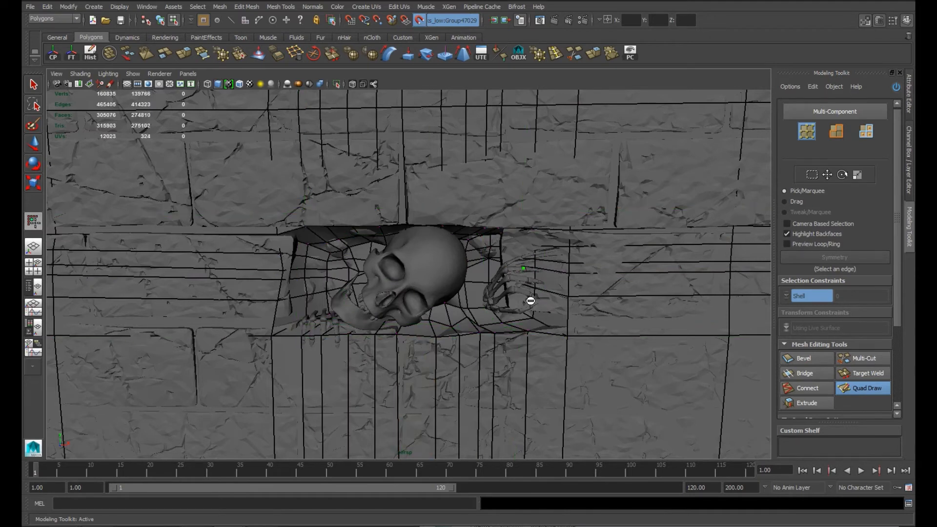
{"action": "left_click_drag", "start_coordinate": [750, 343], "coordinate": [397, 341], "text": "alt"}
{"action": "left_click", "coordinate": [621, 351], "text": "ctrl"}
{"action": "scroll", "coordinate": [497, 345], "scroll_direction": "up", "scroll_amount": 5}
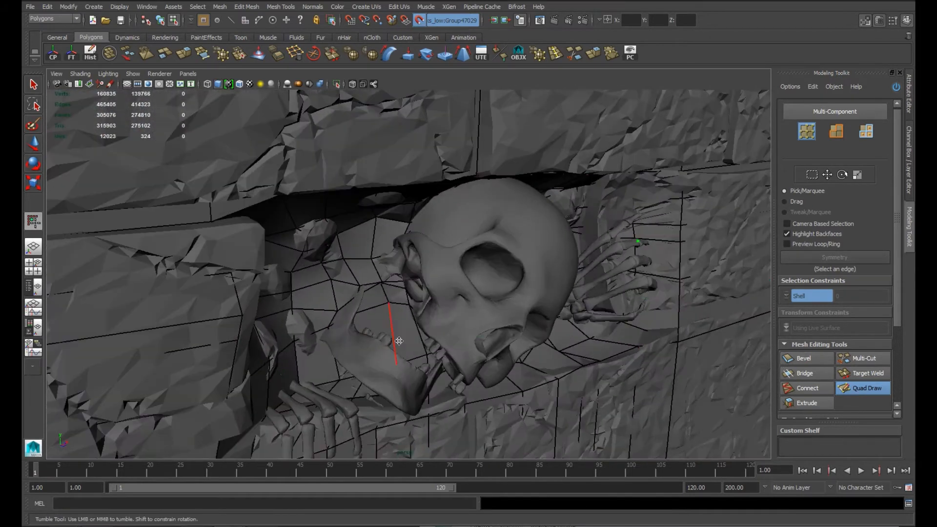
{"action": "left_click", "coordinate": [374, 239], "text": "ctrl"}
{"action": "left_click", "coordinate": [319, 265], "text": "ctrl"}
{"action": "left_click", "coordinate": [364, 260], "text": "ctrl"}
Step: Add more Quad Draw edge loops through the recess around the jaw and beneath the skull
{"action": "left_click_drag", "start_coordinate": [365, 273], "coordinate": [544, 361], "text": "alt"}
{"action": "left_click", "coordinate": [542, 369], "text": "ctrl"}
{"action": "left_click", "coordinate": [434, 370], "text": "ctrl"}
{"action": "left_click", "coordinate": [441, 354], "text": "ctrl"}
{"action": "left_click_drag", "start_coordinate": [441, 354], "coordinate": [470, 341], "text": "alt"}
{"action": "left_click", "coordinate": [393, 332], "text": "ctrl"}
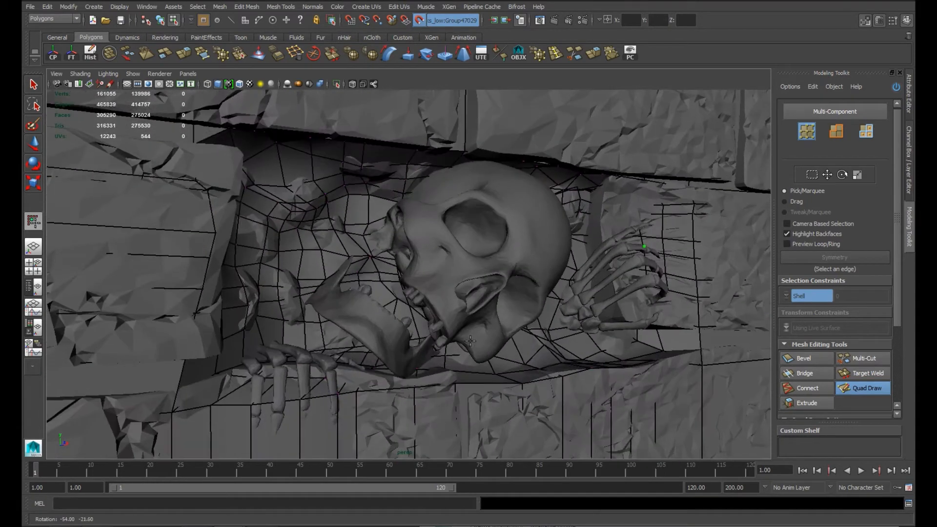
Step: Leave Quad Draw for vertex editing of the wall mesh and turn off soft selection for moving single vertices
{"action": "left_click", "coordinate": [861, 392]}
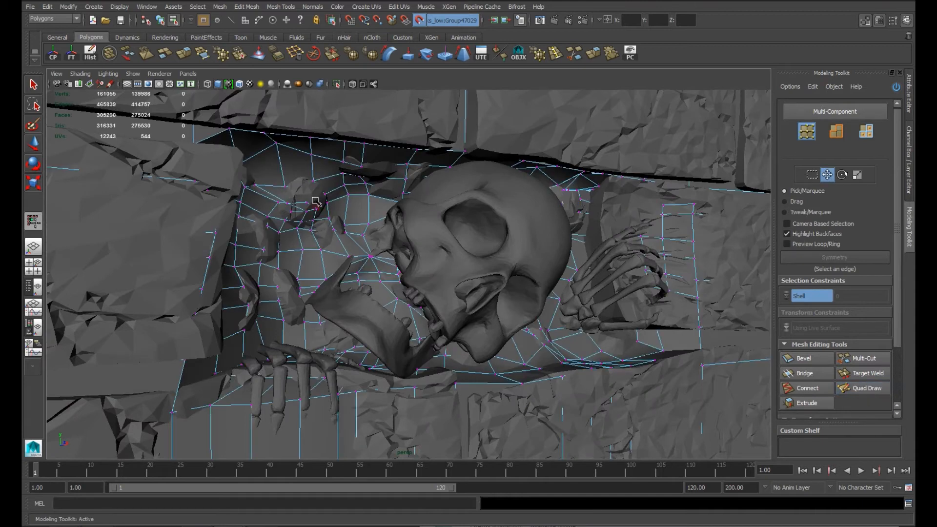
{"action": "right_click_drag", "start_coordinate": [411, 248], "coordinate": [312, 273], "text": "alt"}
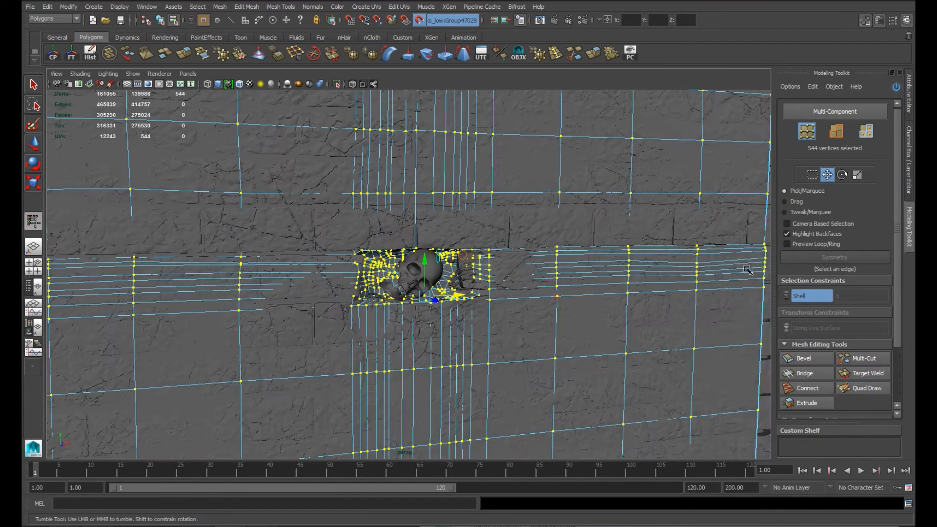
{"action": "key", "text": "q"}
{"action": "key", "text": "F8"}
{"action": "left_click", "coordinate": [746, 268]}
{"action": "left_click", "coordinate": [464, 295]}
{"action": "right_click_drag", "start_coordinate": [464, 295], "coordinate": [318, 226], "text": "alt"}
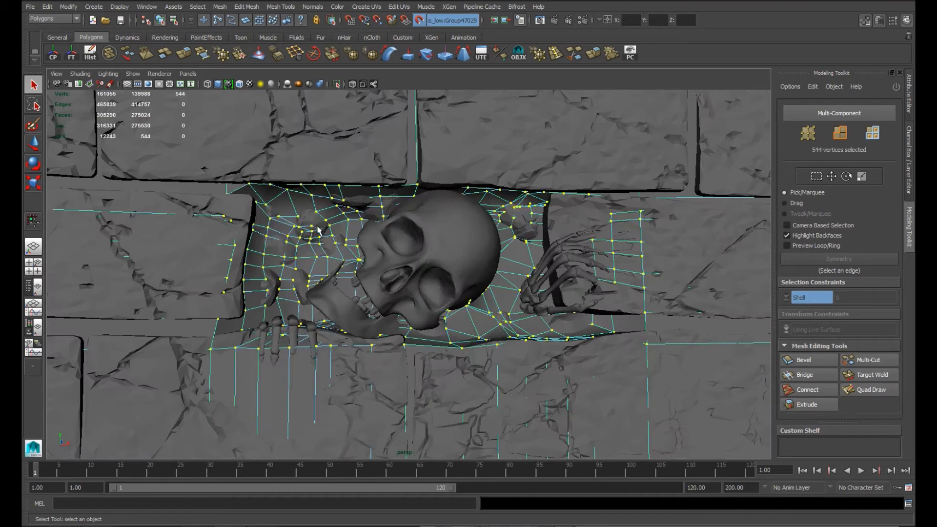
{"action": "key", "text": "b"}
{"action": "key", "text": "f"}
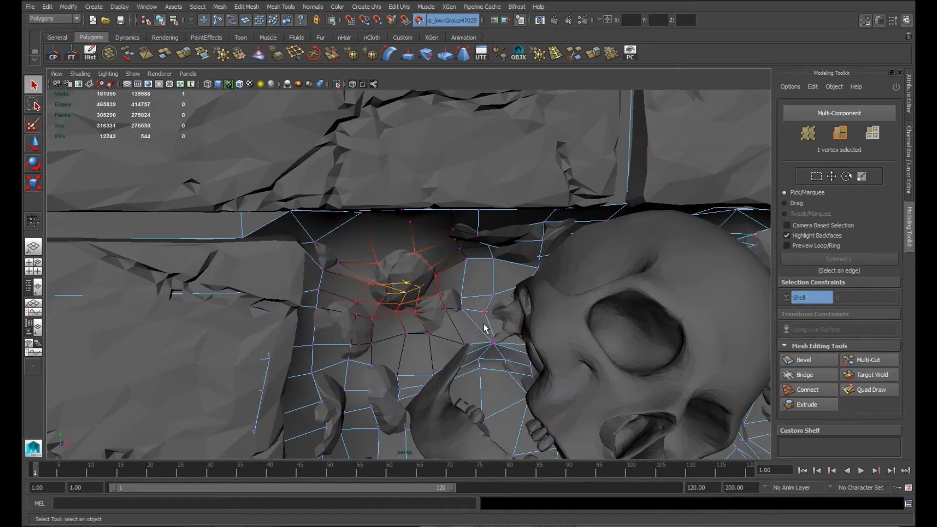
{"action": "key", "text": "w"}
{"action": "key", "text": "b"}
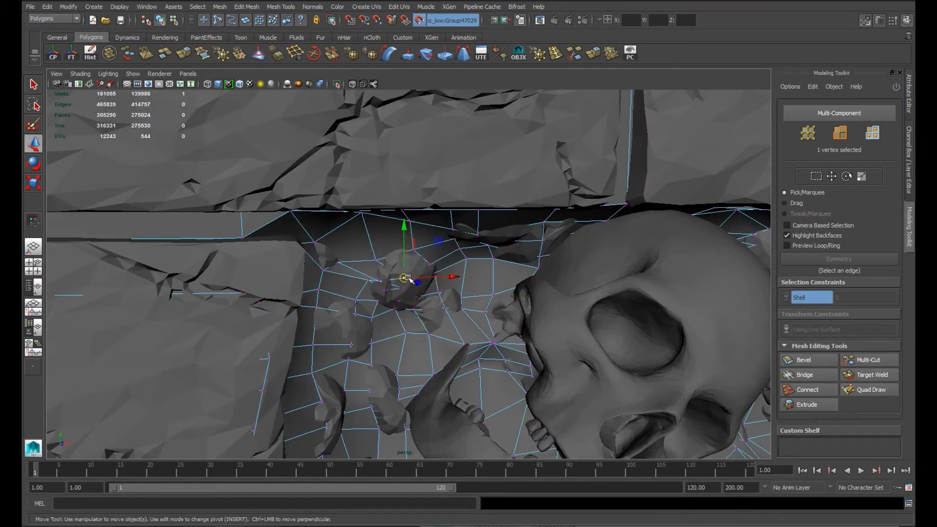
Step: Move individual vertices of the recess's back wall to even out the mesh around the loose stones beside the jaw
{"action": "middle_click_drag", "start_coordinate": [405, 285], "coordinate": [406, 284]}
{"action": "left_click", "coordinate": [383, 290]}
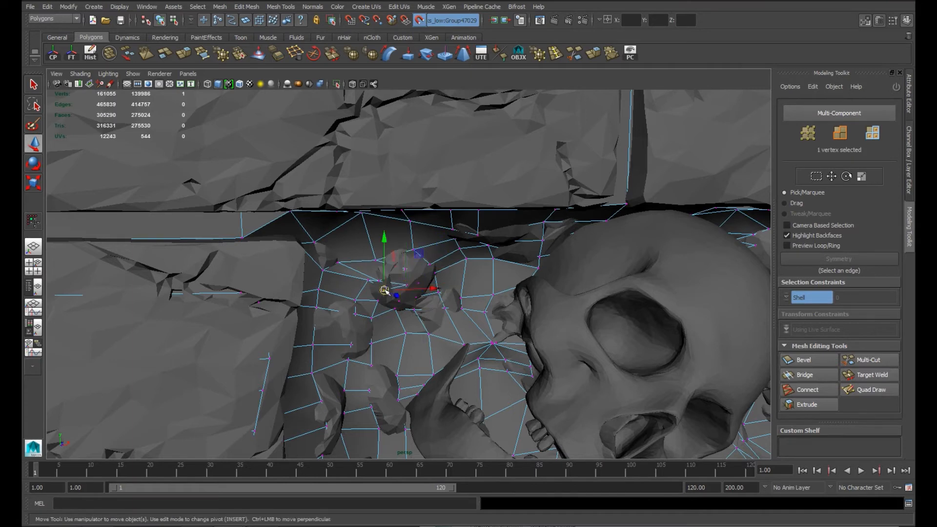
{"action": "left_click_drag", "start_coordinate": [472, 300], "coordinate": [379, 339], "text": "alt"}
{"action": "left_click", "coordinate": [378, 339]}
{"action": "left_click", "coordinate": [388, 355]}
{"action": "left_click_drag", "start_coordinate": [388, 355], "coordinate": [378, 357]}
{"action": "left_click", "coordinate": [386, 326]}
{"action": "left_click_drag", "start_coordinate": [385, 325], "coordinate": [371, 319]}
{"action": "left_click", "coordinate": [395, 376]}
{"action": "left_click_drag", "start_coordinate": [395, 376], "coordinate": [277, 249]}
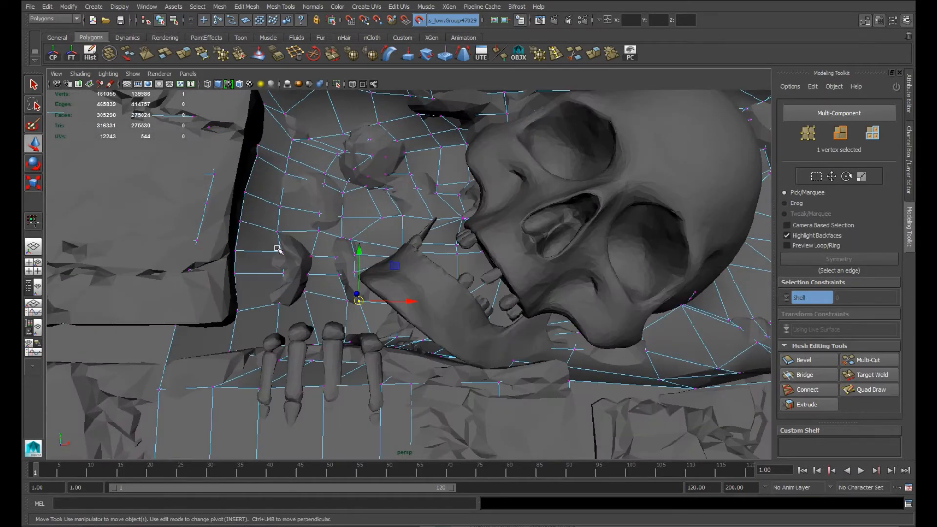
Step: Reposition the recess vertices hidden behind the skull and those between the skull and the hand
{"action": "left_click_drag", "start_coordinate": [406, 198], "coordinate": [376, 222], "text": "alt"}
{"action": "key", "text": "4"}
{"action": "mouse_move", "coordinate": [376, 222]}
{"action": "left_mouse_down"}
{"action": "mouse_move", "coordinate": [425, 241]}
{"action": "mouse_move", "coordinate": [352, 246]}
{"action": "left_mouse_up"}
{"action": "key", "text": "5"}
{"action": "mouse_move", "coordinate": [349, 240]}
{"action": "left_mouse_down"}
{"action": "mouse_move", "coordinate": [303, 244]}
{"action": "mouse_move", "coordinate": [335, 238]}
{"action": "left_mouse_up"}
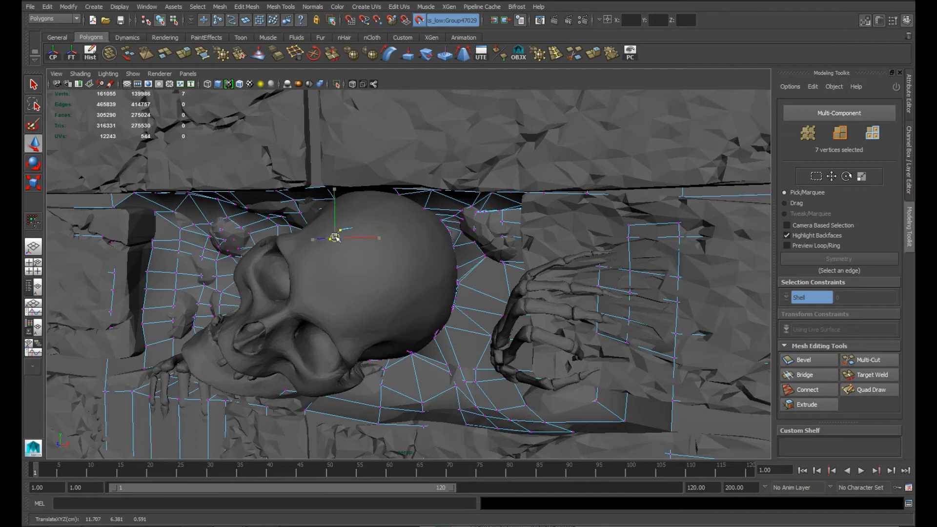
{"action": "left_click_drag", "start_coordinate": [390, 230], "coordinate": [397, 231]}
{"action": "left_click_drag", "start_coordinate": [386, 256], "coordinate": [513, 287], "text": "alt"}
{"action": "left_click_drag", "start_coordinate": [636, 267], "coordinate": [634, 266]}
{"action": "mouse_move", "coordinate": [561, 287]}
{"action": "left_mouse_down", "text": "alt"}
{"action": "mouse_move", "coordinate": [418, 304]}
{"action": "mouse_move", "coordinate": [436, 299]}
{"action": "mouse_move", "coordinate": [391, 284]}
{"action": "mouse_move", "coordinate": [418, 301]}
{"action": "mouse_move", "coordinate": [449, 278]}
{"action": "left_mouse_up", "text": "alt"}
Step: Insert several horizontal Quad Draw edge loops into the wall just below the recess and finger bones
{"action": "left_click", "coordinate": [876, 390]}
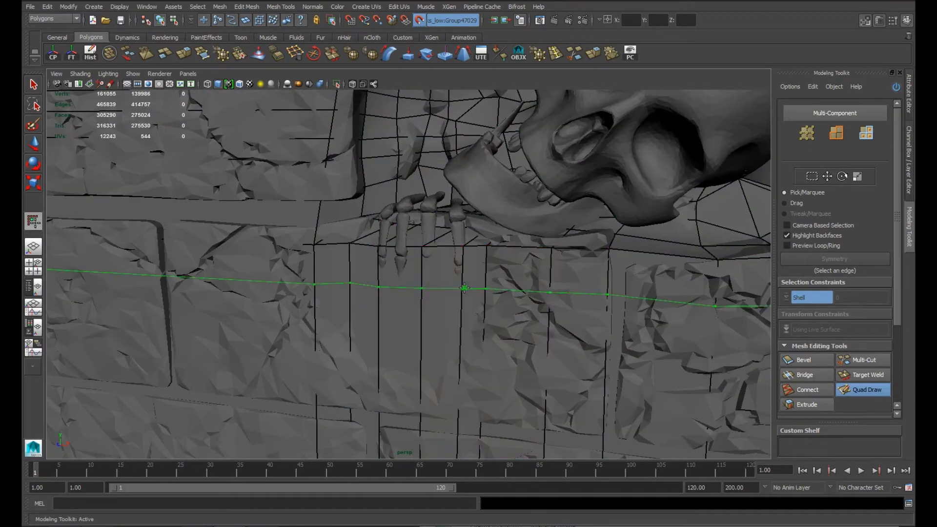
{"action": "left_click", "coordinate": [469, 287], "text": "ctrl"}
{"action": "left_click", "coordinate": [465, 329], "text": "ctrl"}
{"action": "left_click", "coordinate": [464, 269], "text": "ctrl"}
{"action": "left_click", "coordinate": [467, 307], "text": "ctrl"}
{"action": "left_click", "coordinate": [466, 312], "text": "ctrl"}
{"action": "left_click", "coordinate": [463, 257], "text": "ctrl"}
{"action": "left_click", "coordinate": [351, 370], "text": "ctrl"}
Step: Merge the dense vertical column of vertices on the wall nearest the recess's left side into one vertex
{"action": "middle_click_drag", "start_coordinate": [634, 400], "coordinate": [205, 309], "text": "alt"}
{"action": "left_click", "coordinate": [559, 314], "text": "ctrl"}
{"action": "right_click_drag", "start_coordinate": [558, 314], "coordinate": [482, 265], "text": "alt"}
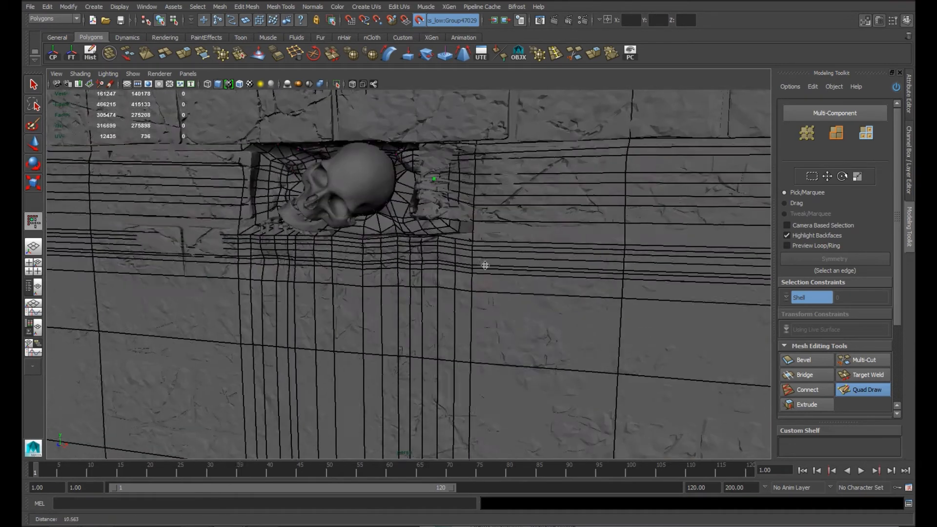
{"action": "middle_click_drag", "start_coordinate": [273, 244], "coordinate": [490, 336], "text": "alt"}
{"action": "left_click_drag", "start_coordinate": [489, 337], "coordinate": [465, 310], "text": "alt"}
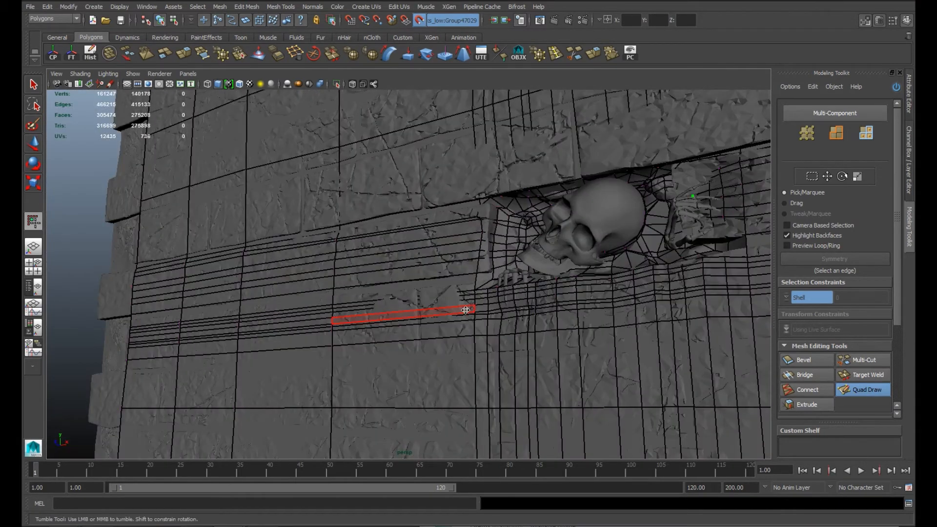
{"action": "left_click", "coordinate": [34, 85]}
{"action": "mouse_move", "coordinate": [322, 317]}
{"action": "left_mouse_down", "text": "alt"}
{"action": "mouse_move", "coordinate": [376, 355]}
{"action": "mouse_move", "coordinate": [308, 230]}
{"action": "left_mouse_up", "text": "alt"}
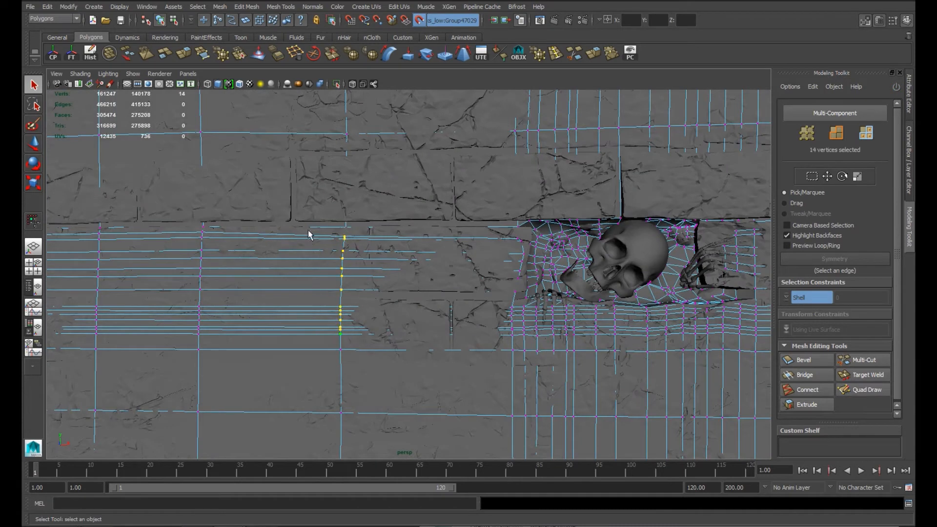
{"action": "middle_click_drag", "start_coordinate": [308, 230], "coordinate": [376, 234], "text": "alt"}
{"action": "left_click", "coordinate": [613, 54]}
Step: Merge the remaining dense vertex columns farther left of the recess, each into a single vertex
{"action": "left_click_drag", "start_coordinate": [298, 338], "coordinate": [298, 340]}
{"action": "key", "text": "g"}
{"action": "left_click_drag", "start_coordinate": [156, 230], "coordinate": [182, 338]}
{"action": "key", "text": "g"}
{"action": "left_click_drag", "start_coordinate": [49, 235], "coordinate": [81, 339]}
{"action": "key", "text": "g"}
Step: Merge the dense vertex columns right of the recess into single vertices, including the column on the wall's right edge
{"action": "middle_click_drag", "start_coordinate": [361, 308], "coordinate": [263, 303], "text": "alt"}
{"action": "left_click_drag", "start_coordinate": [323, 238], "coordinate": [366, 325]}
{"action": "middle_click_drag", "start_coordinate": [367, 324], "coordinate": [212, 313], "text": "alt"}
{"action": "left_click_drag", "start_coordinate": [527, 325], "coordinate": [527, 326]}
{"action": "key", "text": "g"}
{"action": "left_click_drag", "start_coordinate": [638, 205], "coordinate": [677, 333]}
{"action": "key", "text": "g"}
{"action": "middle_click_drag", "start_coordinate": [678, 336], "coordinate": [266, 324], "text": "alt"}
{"action": "left_click_drag", "start_coordinate": [368, 195], "coordinate": [425, 317]}
{"action": "key", "text": "g"}
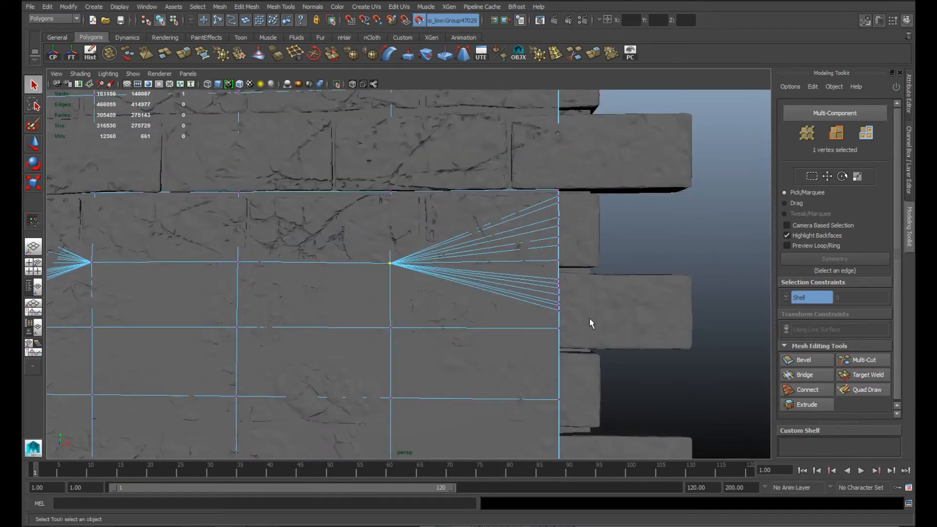
{"action": "left_click_drag", "start_coordinate": [579, 308], "coordinate": [576, 315]}
{"action": "key", "text": "g"}
{"action": "right_click_drag", "start_coordinate": [576, 315], "coordinate": [383, 217], "text": "alt"}
Step: Merge the dense horizontal vertex rows on the wall above the recess, each into a single vertex
{"action": "middle_click_drag", "start_coordinate": [383, 218], "coordinate": [493, 235], "text": "alt"}
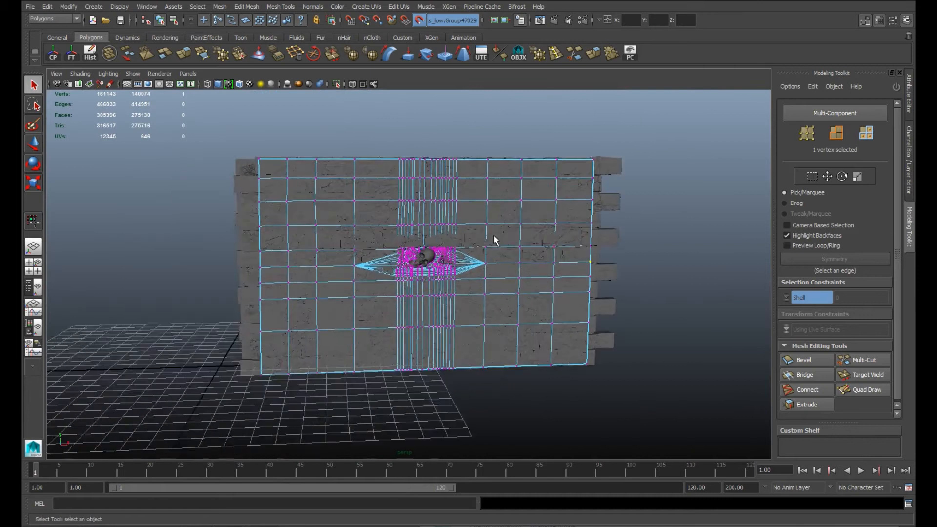
{"action": "right_click_drag", "start_coordinate": [493, 235], "coordinate": [524, 288], "text": "alt"}
{"action": "left_click_drag", "start_coordinate": [336, 178], "coordinate": [538, 224]}
{"action": "key", "text": "g"}
{"action": "left_click_drag", "start_coordinate": [341, 114], "coordinate": [516, 175]}
{"action": "key", "text": "g"}
{"action": "middle_click_drag", "start_coordinate": [516, 175], "coordinate": [520, 337], "text": "alt"}
{"action": "left_click_drag", "start_coordinate": [343, 217], "coordinate": [526, 269]}
{"action": "key", "text": "g"}
{"action": "left_click_drag", "start_coordinate": [348, 163], "coordinate": [561, 209]}
Step: Merge the dense horizontal vertex rows on the wall below the recess down to the bottom edge
{"action": "key", "text": "g"}
{"action": "middle_click_drag", "start_coordinate": [532, 439], "coordinate": [502, 236], "text": "alt"}
{"action": "left_click_drag", "start_coordinate": [339, 239], "coordinate": [523, 283]}
{"action": "key", "text": "g"}
{"action": "left_click_drag", "start_coordinate": [324, 315], "coordinate": [549, 371]}
{"action": "key", "text": "g"}
{"action": "left_click_drag", "start_coordinate": [337, 422], "coordinate": [533, 497]}
Step: Merge the block of grid vertices in the wall's lower-left area and the neighbouring spare vertices into single points
{"action": "key", "text": "g"}
{"action": "right_click_drag", "start_coordinate": [517, 381], "coordinate": [373, 297], "text": "alt"}
{"action": "middle_click_drag", "start_coordinate": [373, 298], "coordinate": [477, 297], "text": "alt"}
{"action": "left_click_drag", "start_coordinate": [382, 224], "coordinate": [493, 318]}
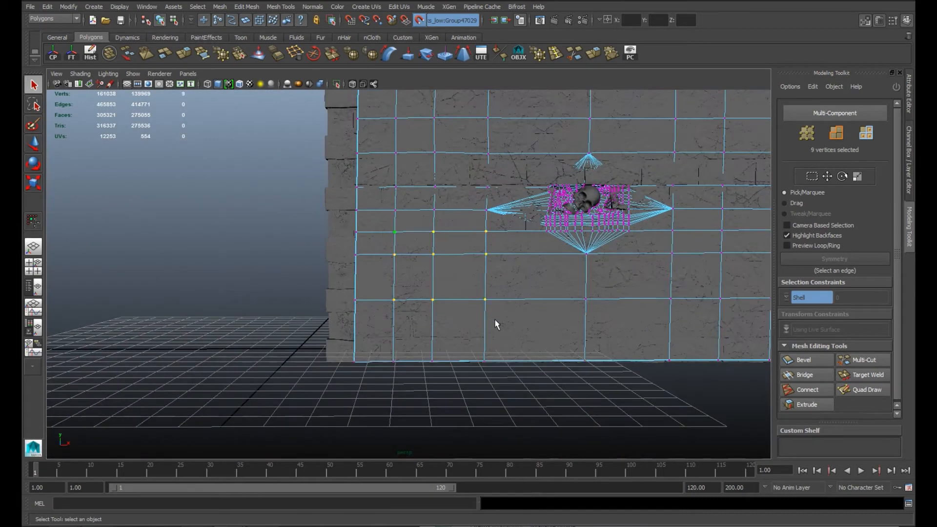
{"action": "key", "text": "g"}
{"action": "middle_click_drag", "start_coordinate": [493, 318], "coordinate": [487, 445], "text": "alt"}
{"action": "left_click_drag", "start_coordinate": [372, 201], "coordinate": [492, 321]}
{"action": "key", "text": "g"}
{"action": "mouse_move", "coordinate": [381, 309]}
{"action": "left_mouse_down"}
{"action": "mouse_move", "coordinate": [394, 330]}
{"action": "mouse_move", "coordinate": [498, 360]}
{"action": "left_mouse_up"}
{"action": "key", "text": "g"}
{"action": "middle_click_drag", "start_coordinate": [473, 287], "coordinate": [471, 273], "text": "alt"}
{"action": "left_click_drag", "start_coordinate": [395, 219], "coordinate": [455, 404]}
Step: Merge the unneeded grid vertices across the right side of the wall into single points
{"action": "key", "text": "g"}
{"action": "mouse_move", "coordinate": [553, 368]}
{"action": "middle_mouse_down", "text": "alt"}
{"action": "mouse_move", "coordinate": [372, 297]}
{"action": "mouse_move", "coordinate": [181, 307]}
{"action": "middle_mouse_up", "text": "alt"}
{"action": "left_click_drag", "start_coordinate": [294, 128], "coordinate": [437, 394]}
{"action": "key", "text": "g"}
{"action": "key", "text": "g"}
{"action": "middle_click_drag", "start_coordinate": [398, 194], "coordinate": [464, 233], "text": "alt"}
{"action": "left_click_drag", "start_coordinate": [338, 128], "coordinate": [480, 186]}
Step: Merge the unneeded grid vertices across the left side of the wall and along its left edge
{"action": "key", "text": "g"}
{"action": "left_click_drag", "start_coordinate": [350, 457], "coordinate": [473, 409]}
{"action": "key", "text": "g"}
{"action": "middle_click_drag", "start_coordinate": [289, 347], "coordinate": [424, 260], "text": "alt"}
{"action": "left_click_drag", "start_coordinate": [388, 245], "coordinate": [445, 312]}
{"action": "key", "text": "g"}
{"action": "middle_click_drag", "start_coordinate": [390, 292], "coordinate": [532, 289], "text": "alt"}
{"action": "key", "text": "g"}
{"action": "left_click_drag", "start_coordinate": [480, 398], "coordinate": [348, 312]}
Step: Merge the spare vertices along the wall's top edge and those in the column above the skull
{"action": "key", "text": "g"}
{"action": "middle_click_drag", "start_coordinate": [312, 108], "coordinate": [320, 194], "text": "alt"}
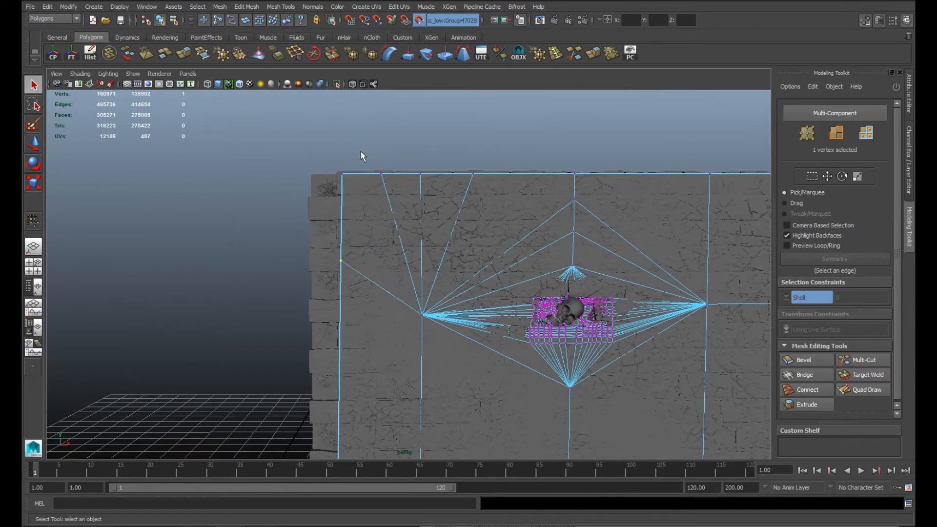
{"action": "left_click_drag", "start_coordinate": [361, 151], "coordinate": [517, 204]}
{"action": "key", "text": "g"}
{"action": "middle_click_drag", "start_coordinate": [561, 209], "coordinate": [397, 208], "text": "alt"}
{"action": "key", "text": "g"}
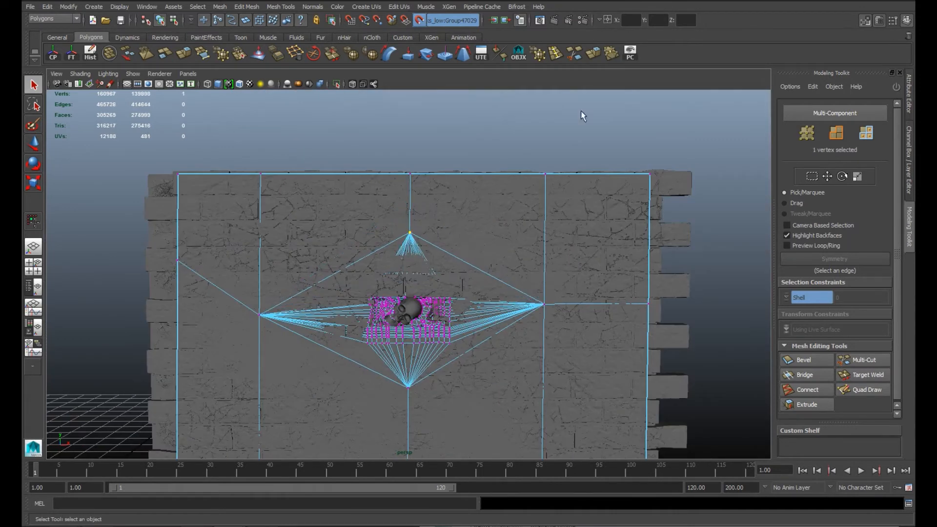
Step: Merge the recess vertices hidden behind the skull and the crowded ones beside it into single vertices
{"action": "scroll", "coordinate": [450, 372], "scroll_direction": "up", "scroll_amount": 6}
{"action": "middle_click_drag", "start_coordinate": [523, 419], "coordinate": [453, 323], "text": "alt"}
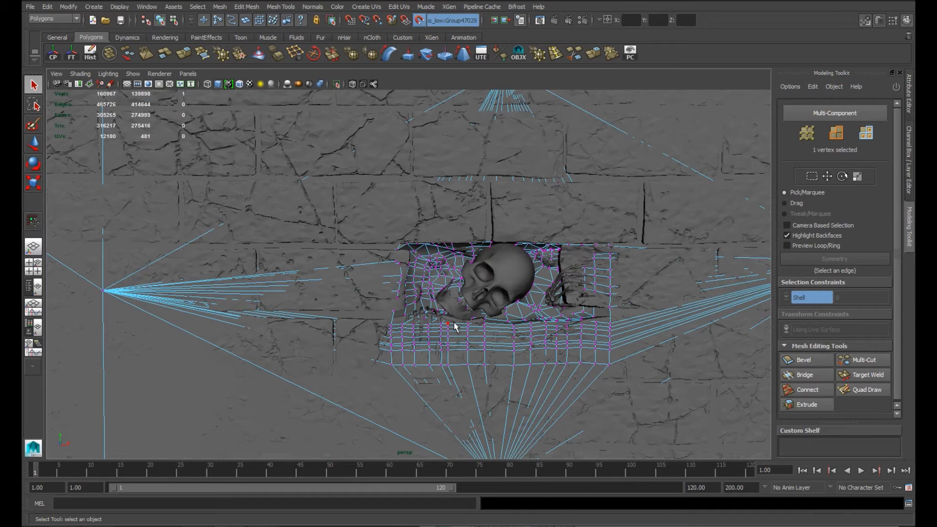
{"action": "scroll", "coordinate": [451, 342], "scroll_direction": "up", "scroll_amount": 6}
{"action": "middle_click_drag", "start_coordinate": [573, 388], "coordinate": [378, 344], "text": "alt"}
{"action": "left_click_drag", "start_coordinate": [446, 266], "coordinate": [500, 296]}
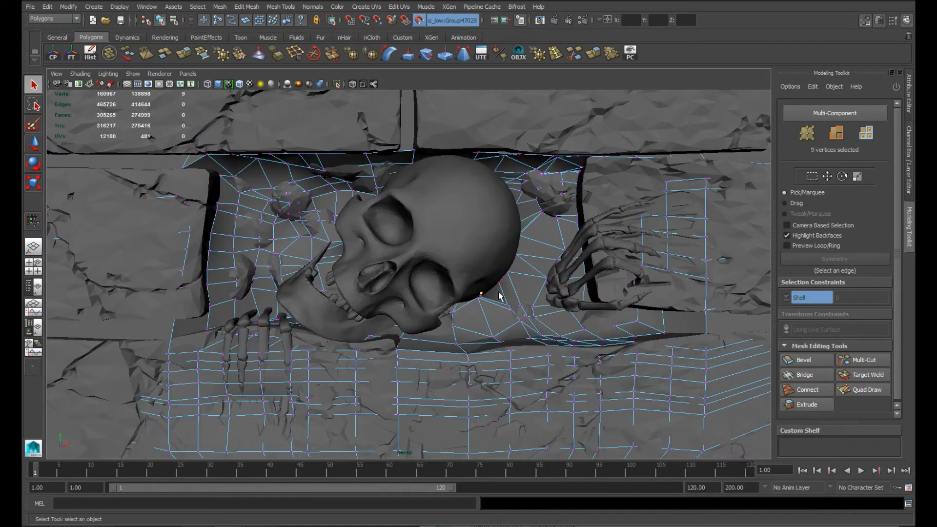
{"action": "left_click_drag", "start_coordinate": [465, 232], "coordinate": [408, 271], "text": "alt"}
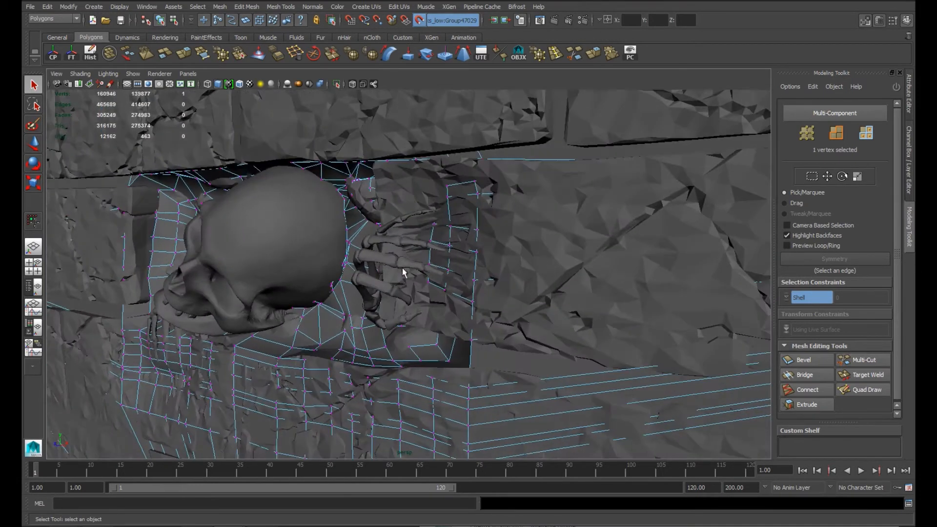
{"action": "middle_click_drag", "start_coordinate": [408, 272], "coordinate": [541, 322], "text": "alt"}
{"action": "scroll", "coordinate": [541, 322], "scroll_direction": "up", "scroll_amount": 5}
{"action": "left_click_drag", "start_coordinate": [541, 322], "coordinate": [535, 327], "text": "alt"}
{"action": "left_click_drag", "start_coordinate": [430, 376], "coordinate": [431, 376]}
{"action": "key", "text": "g"}
Step: Merge further clusters of closely spaced recess vertices around the skull and hand
{"action": "left_click_drag", "start_coordinate": [431, 377], "coordinate": [404, 274], "text": "alt"}
{"action": "left_click_drag", "start_coordinate": [405, 274], "coordinate": [505, 383]}
{"action": "key", "text": "g"}
{"action": "left_click_drag", "start_coordinate": [404, 320], "coordinate": [485, 240], "text": "alt"}
{"action": "left_click_drag", "start_coordinate": [486, 240], "coordinate": [552, 328]}
{"action": "key", "text": "g"}
{"action": "left_click_drag", "start_coordinate": [454, 312], "coordinate": [473, 200], "text": "alt"}
Step: Merge hidden vertices near the top of the recess and show the model in wireframe to select those behind the skull
{"action": "left_click_drag", "start_coordinate": [459, 181], "coordinate": [498, 278]}
{"action": "scroll", "coordinate": [542, 266], "scroll_direction": "down", "scroll_amount": 5}
{"action": "left_click_drag", "start_coordinate": [502, 155], "coordinate": [535, 190]}
{"action": "key", "text": "g"}
{"action": "mouse_move", "coordinate": [533, 234]}
{"action": "left_mouse_down", "text": "alt"}
{"action": "mouse_move", "coordinate": [530, 263]}
{"action": "mouse_move", "coordinate": [495, 291]}
{"action": "mouse_move", "coordinate": [471, 270]}
{"action": "mouse_move", "coordinate": [491, 250]}
{"action": "mouse_move", "coordinate": [560, 280]}
{"action": "left_mouse_up", "text": "alt"}
{"action": "key", "text": "4"}
{"action": "scroll", "coordinate": [475, 274], "scroll_direction": "down", "scroll_amount": 5}
{"action": "scroll", "coordinate": [559, 280], "scroll_direction": "up", "scroll_amount": 3}
{"action": "left_click_drag", "start_coordinate": [566, 159], "coordinate": [587, 183]}
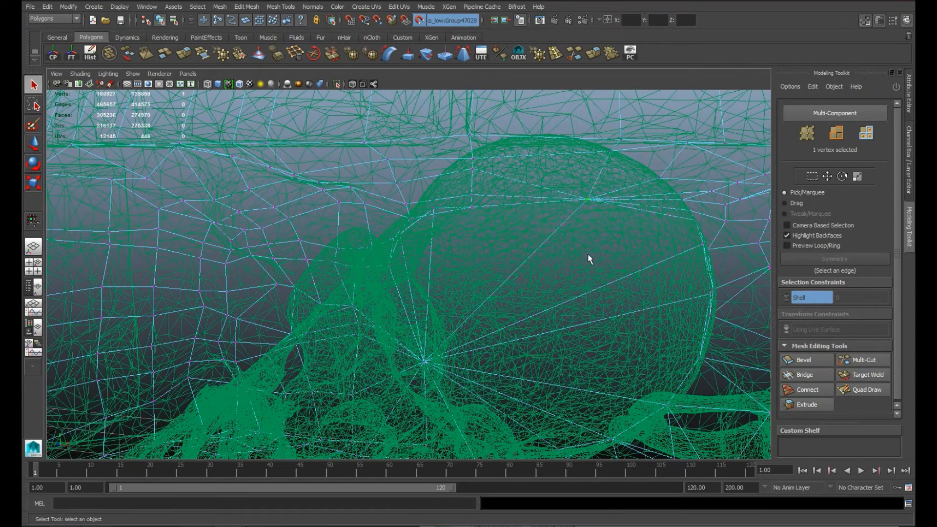
Step: Merge the clusters of wall vertices behind the skull in wireframe and return to shaded display
{"action": "left_click_drag", "start_coordinate": [455, 181], "coordinate": [499, 223], "text": "shift"}
{"action": "key", "text": "g"}
{"action": "left_click_drag", "start_coordinate": [568, 182], "coordinate": [610, 242], "text": "shift"}
{"action": "key", "text": "g"}
{"action": "middle_click_drag", "start_coordinate": [525, 186], "coordinate": [539, 131], "text": "alt"}
{"action": "mouse_move", "coordinate": [432, 343]}
{"action": "left_mouse_down", "text": "alt"}
{"action": "mouse_move", "coordinate": [434, 334]}
{"action": "mouse_move", "coordinate": [372, 341]}
{"action": "mouse_move", "coordinate": [465, 314]}
{"action": "mouse_move", "coordinate": [393, 319]}
{"action": "mouse_move", "coordinate": [485, 323]}
{"action": "left_mouse_up", "text": "alt"}
{"action": "key", "text": "5"}
Step: Freeze the low-poly wall's transformations and clear its construction history
{"action": "scroll", "coordinate": [393, 319], "scroll_direction": "down", "scroll_amount": 6}
{"action": "scroll", "coordinate": [393, 319], "scroll_direction": "down", "scroll_amount": 3}
{"action": "key", "text": "w"}
{"action": "right_click_drag", "start_coordinate": [555, 305], "coordinate": [594, 294]}
{"action": "scroll", "coordinate": [556, 316], "scroll_direction": "down", "scroll_amount": 5}
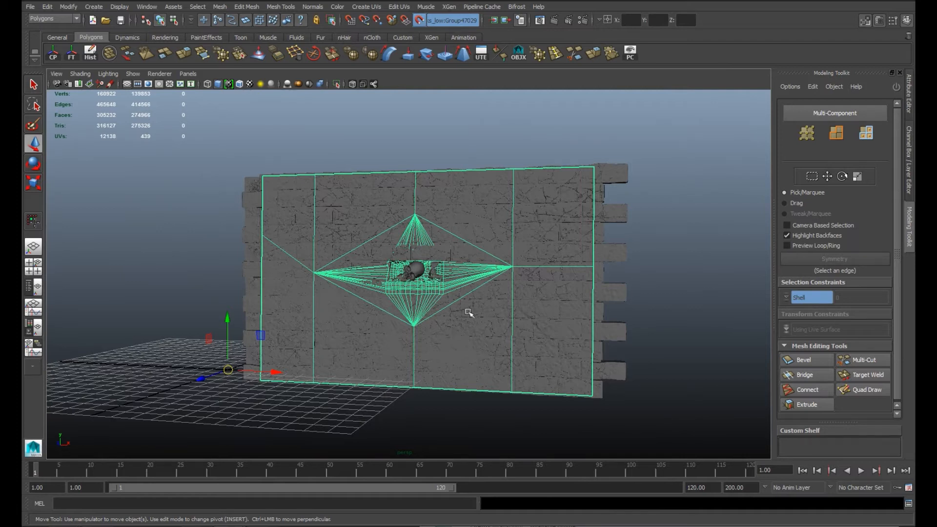
{"action": "right_click_drag", "start_coordinate": [505, 195], "coordinate": [506, 221]}
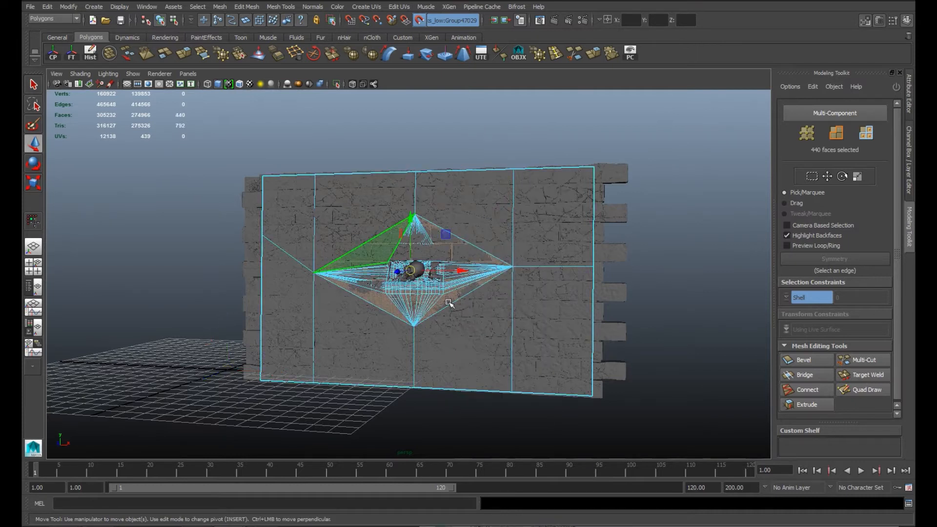
{"action": "right_click_drag", "start_coordinate": [483, 197], "coordinate": [517, 175]}
{"action": "left_click_drag", "start_coordinate": [473, 209], "coordinate": [441, 223], "text": "alt"}
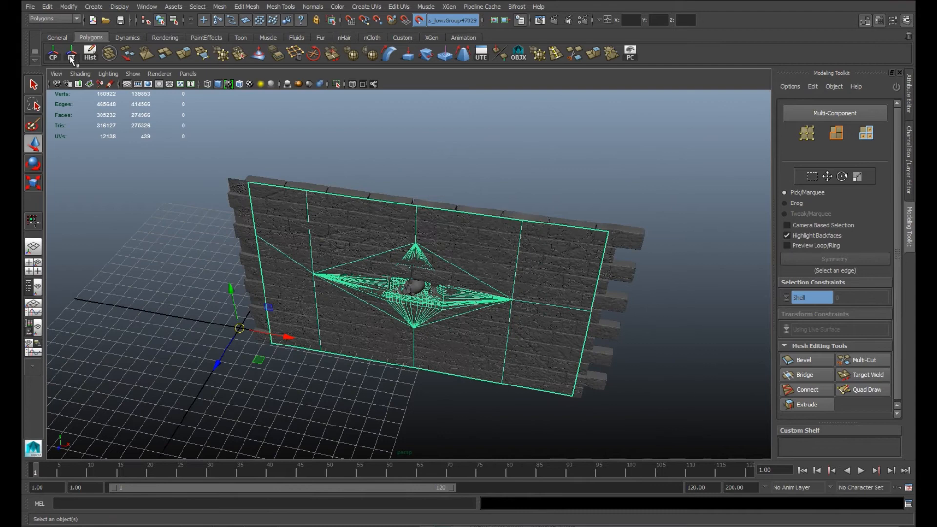
{"action": "left_click", "coordinate": [219, 142]}
Step: Hide layer2 and put the low-poly wall on a new display layer
{"action": "scroll", "coordinate": [504, 312], "scroll_direction": "up", "scroll_amount": 5}
{"action": "left_click_drag", "start_coordinate": [504, 311], "coordinate": [575, 324], "text": "alt"}
{"action": "right_click_drag", "start_coordinate": [576, 325], "coordinate": [666, 369], "text": "alt"}
{"action": "left_click", "coordinate": [546, 326]}
{"action": "left_click_drag", "start_coordinate": [546, 327], "coordinate": [512, 305], "text": "alt"}
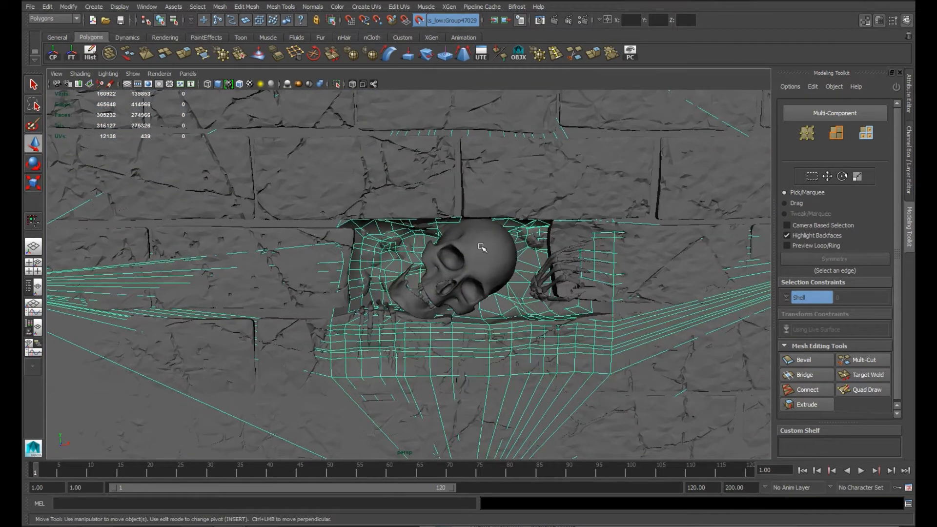
{"action": "scroll", "coordinate": [481, 247], "scroll_direction": "down", "scroll_amount": 5}
{"action": "left_click", "coordinate": [908, 161]}
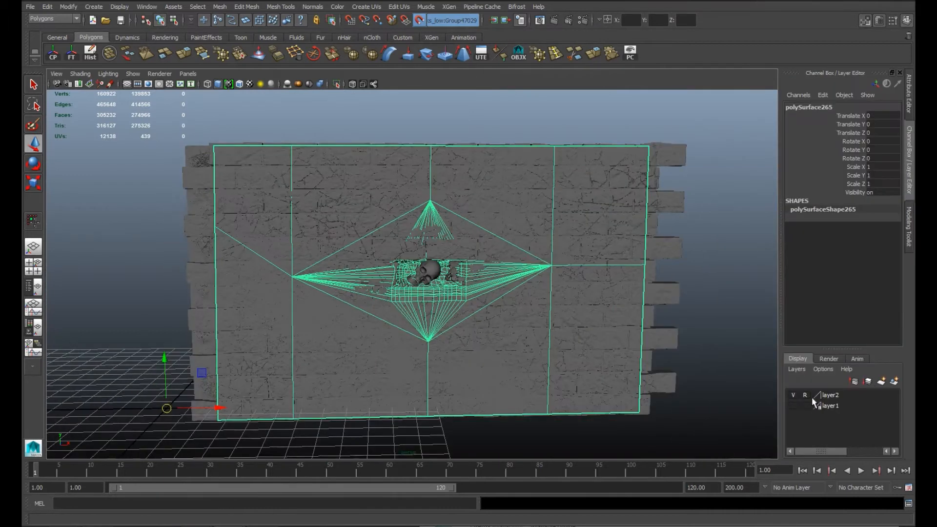
{"action": "left_click", "coordinate": [793, 396]}
{"action": "left_click", "coordinate": [703, 308]}
{"action": "left_click", "coordinate": [605, 215]}
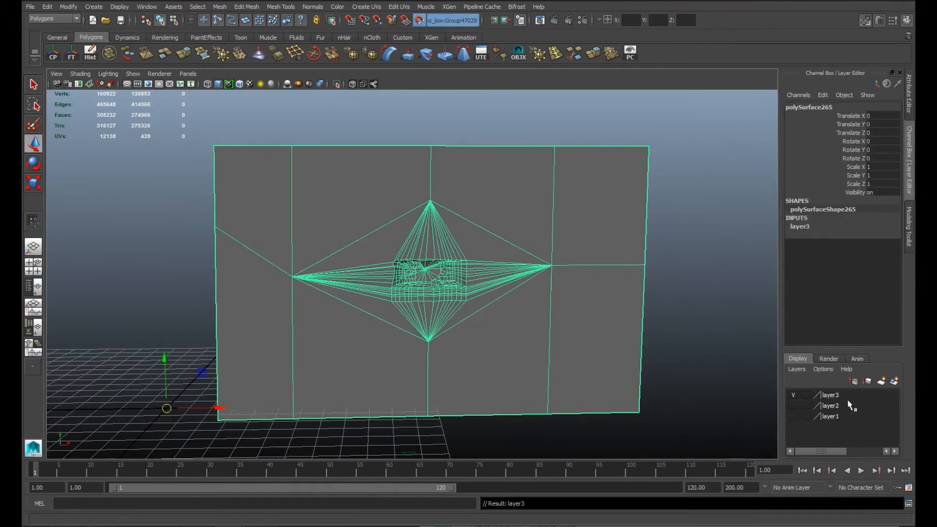
Step: Hide layer3, show layer1, and remove the skeleton mesh from layer1
{"action": "left_click", "coordinate": [805, 395]}
{"action": "left_click", "coordinate": [793, 395]}
{"action": "left_click", "coordinate": [829, 416]}
{"action": "left_click", "coordinate": [793, 416]}
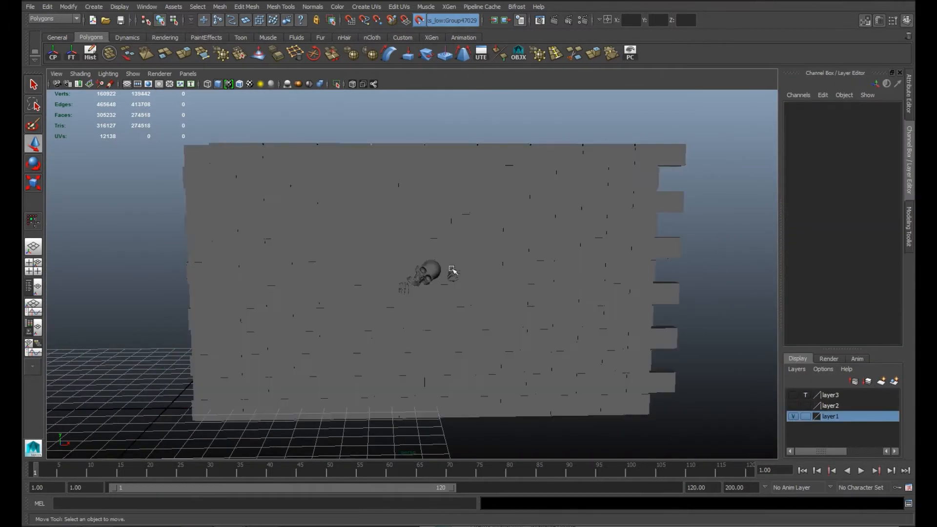
{"action": "left_click", "coordinate": [453, 271]}
{"action": "left_click_drag", "start_coordinate": [454, 268], "coordinate": [762, 393], "text": "alt"}
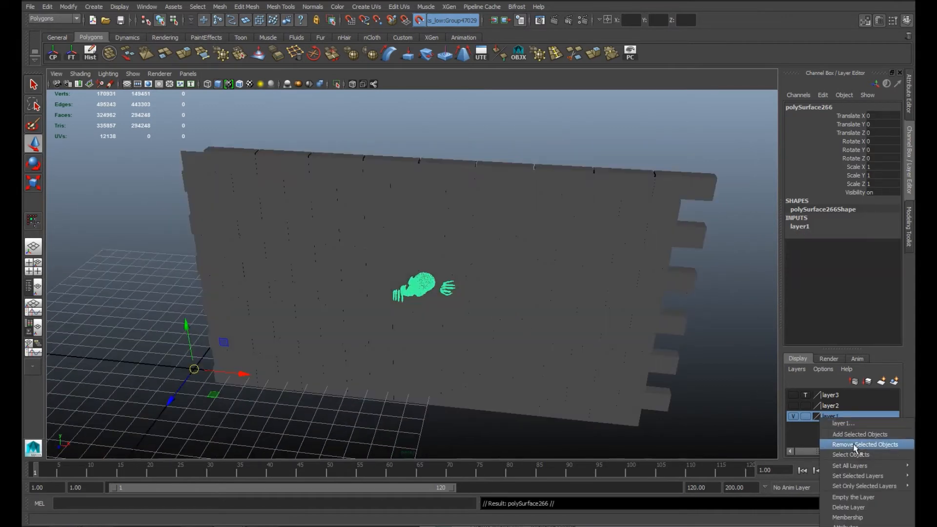
{"action": "left_click", "coordinate": [854, 444]}
Step: Hide layer1, add the skeleton mesh to layer3, and show layer3 in normal display mode
{"action": "left_click", "coordinate": [793, 416]}
{"action": "left_click", "coordinate": [859, 414]}
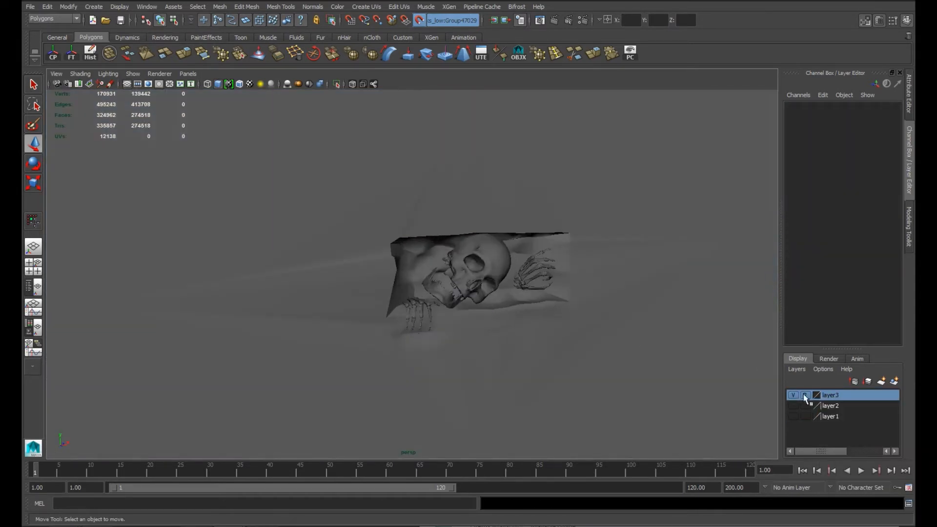
{"action": "left_click", "coordinate": [804, 396]}
Step: Separate the skeleton mesh into its individual bone pieces
{"action": "left_click_drag", "start_coordinate": [413, 283], "coordinate": [441, 274], "text": "alt"}
{"action": "left_click", "coordinate": [473, 323]}
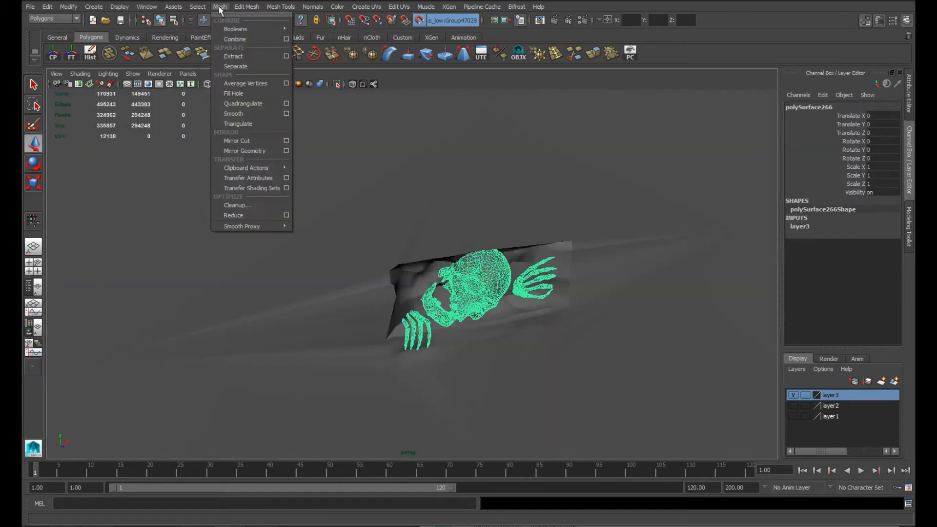
{"action": "left_click", "coordinate": [244, 67]}
{"action": "scroll", "coordinate": [441, 341], "scroll_direction": "down", "scroll_amount": 8}
{"action": "left_click", "coordinate": [488, 439]}
{"action": "scroll", "coordinate": [441, 372], "scroll_direction": "up", "scroll_amount": 8}
{"action": "left_click_drag", "start_coordinate": [441, 372], "coordinate": [561, 364], "text": "alt"}
Step: Delete the separated arm bones hidden behind the wall
{"action": "left_click", "coordinate": [477, 336]}
{"action": "key", "text": "Delete"}
{"action": "left_click", "coordinate": [466, 340]}
{"action": "key", "text": "Delete"}
{"action": "left_click", "coordinate": [391, 259]}
{"action": "left_click", "coordinate": [393, 240], "text": "shift"}
{"action": "left_click_drag", "start_coordinate": [487, 288], "coordinate": [566, 312], "text": "alt"}
{"action": "left_click_drag", "start_coordinate": [488, 312], "coordinate": [463, 300], "text": "alt"}
{"action": "left_click_drag", "start_coordinate": [454, 308], "coordinate": [432, 310], "text": "shift"}
{"action": "key", "text": "Delete"}
Step: Delete the buried faces at the rear end of the metacarpal nearest the jaw on the hand over the ledge
{"action": "left_click_drag", "start_coordinate": [352, 308], "coordinate": [559, 297], "text": "alt"}
{"action": "left_click", "coordinate": [485, 278]}
{"action": "scroll", "coordinate": [545, 344], "scroll_direction": "up", "scroll_amount": 3}
{"action": "left_click_drag", "start_coordinate": [545, 344], "coordinate": [431, 339], "text": "alt"}
{"action": "middle_click_drag", "start_coordinate": [431, 338], "coordinate": [480, 336], "text": "alt"}
{"action": "scroll", "coordinate": [464, 321], "scroll_direction": "up", "scroll_amount": 3}
{"action": "right_click_drag", "start_coordinate": [463, 320], "coordinate": [463, 349]}
{"action": "left_click_drag", "start_coordinate": [464, 348], "coordinate": [385, 355], "text": "alt"}
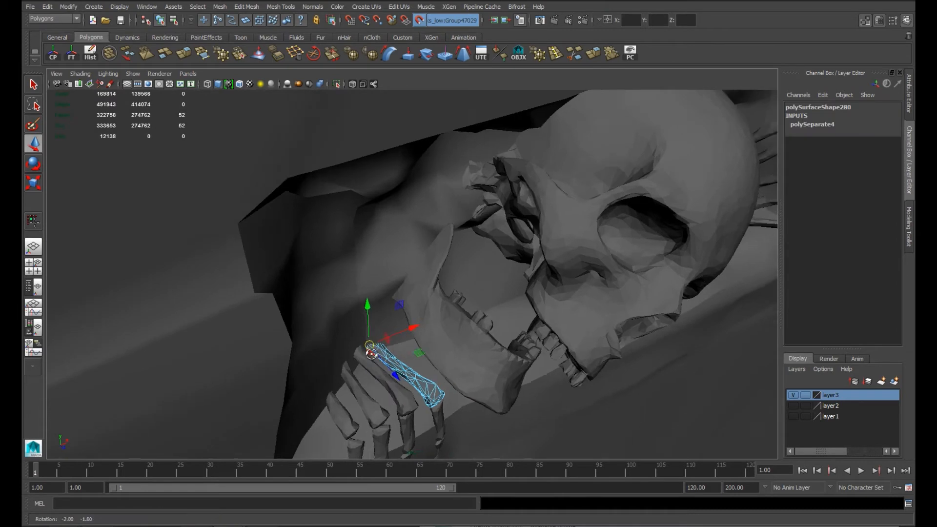
{"action": "scroll", "coordinate": [372, 355], "scroll_direction": "up", "scroll_amount": 5}
{"action": "left_click_drag", "start_coordinate": [333, 424], "coordinate": [336, 405], "text": "alt"}
{"action": "key", "text": "Delete"}
Step: Delete the hidden rear faces of the neighbouring bones in the hand over the ledge
{"action": "left_click", "coordinate": [292, 364]}
{"action": "right_click_drag", "start_coordinate": [298, 372], "coordinate": [298, 403]}
{"action": "left_click_drag", "start_coordinate": [278, 331], "coordinate": [292, 320], "text": "alt"}
{"action": "left_click_drag", "start_coordinate": [500, 415], "coordinate": [340, 342], "text": "alt"}
{"action": "key", "text": "Delete"}
{"action": "right_click_drag", "start_coordinate": [315, 304], "coordinate": [314, 304]}
{"action": "left_click_drag", "start_coordinate": [315, 304], "coordinate": [324, 353], "text": "alt"}
{"action": "left_click_drag", "start_coordinate": [501, 395], "coordinate": [407, 346], "text": "alt"}
{"action": "key", "text": "Delete"}
Step: Remove the remaining buried faces and small pieces at the wrist end of the same hand
{"action": "left_click_drag", "start_coordinate": [511, 350], "coordinate": [510, 350]}
{"action": "left_click_drag", "start_coordinate": [511, 350], "coordinate": [450, 406], "text": "alt"}
{"action": "left_click_drag", "start_coordinate": [453, 273], "coordinate": [453, 273], "text": "ctrl"}
{"action": "left_click_drag", "start_coordinate": [452, 273], "coordinate": [367, 415], "text": "alt"}
{"action": "key", "text": "Delete"}
{"action": "left_click_drag", "start_coordinate": [367, 414], "coordinate": [376, 255], "text": "alt"}
{"action": "key", "text": "Delete"}
{"action": "left_click", "coordinate": [351, 213]}
{"action": "key", "text": "Delete"}
{"action": "key", "text": "Delete"}
Step: Delete the complete bone piece of that hand that lies behind the wall surface
{"action": "left_click_drag", "start_coordinate": [428, 294], "coordinate": [393, 321], "text": "alt"}
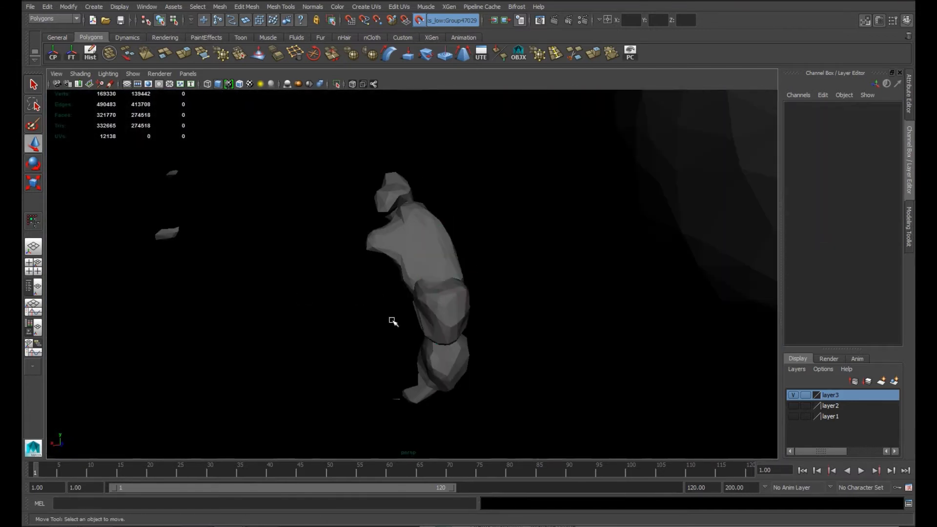
{"action": "left_click_drag", "start_coordinate": [551, 342], "coordinate": [547, 344], "text": "alt"}
{"action": "left_click_drag", "start_coordinate": [405, 315], "coordinate": [585, 318], "text": "alt"}
{"action": "left_click", "coordinate": [461, 273]}
{"action": "left_click_drag", "start_coordinate": [461, 273], "coordinate": [439, 297], "text": "alt"}
Step: Select the buried faces of the triangular hand bone, keeping its exposed part, and delete them
{"action": "right_click_drag", "start_coordinate": [304, 304], "coordinate": [304, 339]}
{"action": "left_click", "coordinate": [312, 343]}
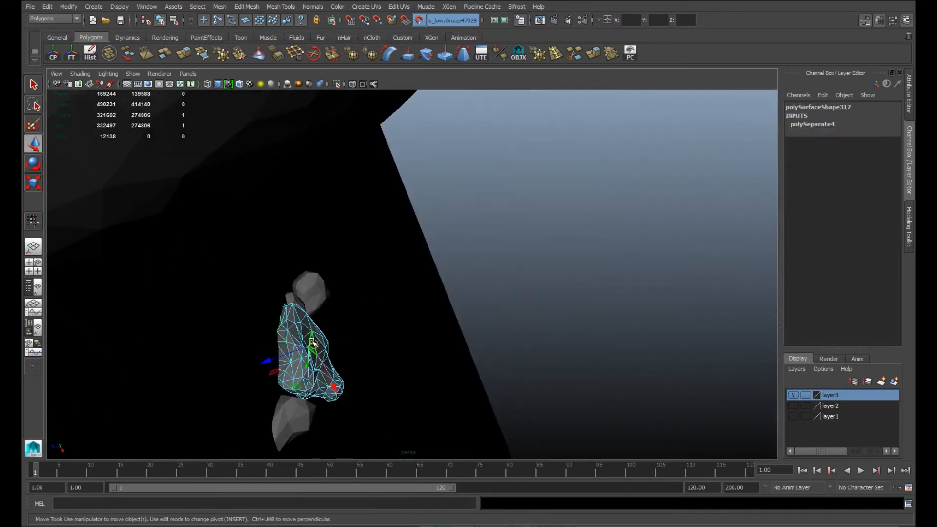
{"action": "left_click_drag", "start_coordinate": [312, 343], "coordinate": [530, 422], "text": "alt"}
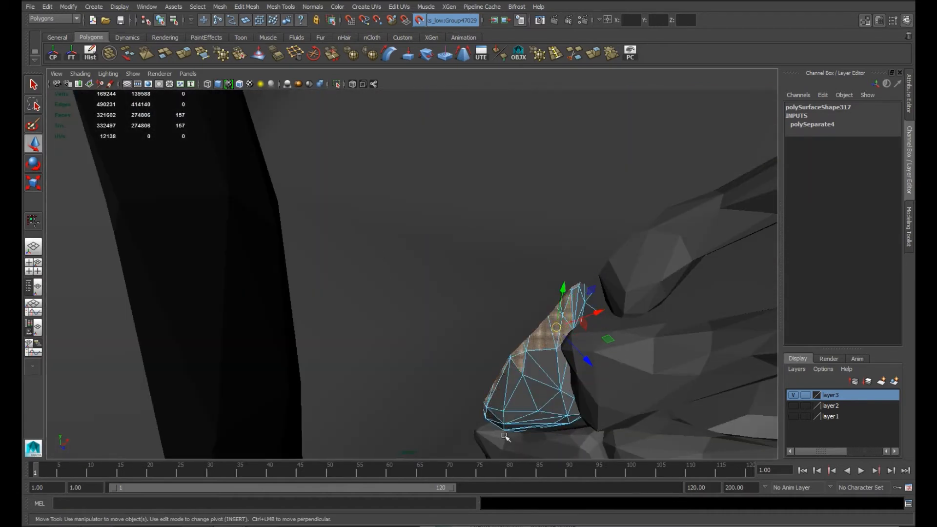
{"action": "left_click_drag", "start_coordinate": [632, 356], "coordinate": [367, 323], "text": "alt"}
{"action": "left_click_drag", "start_coordinate": [314, 222], "coordinate": [190, 234], "text": "alt"}
{"action": "left_click", "coordinate": [299, 145], "text": "shift"}
{"action": "right_click_drag", "start_coordinate": [260, 200], "coordinate": [260, 210]}
{"action": "left_click_drag", "start_coordinate": [276, 169], "coordinate": [187, 273]}
{"action": "left_click_drag", "start_coordinate": [188, 273], "coordinate": [151, 330], "text": "alt"}
{"action": "key", "text": "Delete"}
{"action": "left_click_drag", "start_coordinate": [200, 311], "coordinate": [275, 292], "text": "alt"}
{"action": "key", "text": "Delete"}
Step: Delete the faces of the rounded hand bone that protrude through the back of the wall
{"action": "left_click_drag", "start_coordinate": [239, 384], "coordinate": [144, 416], "text": "alt"}
{"action": "left_click_drag", "start_coordinate": [340, 257], "coordinate": [348, 188], "text": "alt"}
{"action": "left_click", "coordinate": [320, 174]}
{"action": "right_click_drag", "start_coordinate": [325, 178], "coordinate": [325, 208]}
{"action": "left_click_drag", "start_coordinate": [326, 210], "coordinate": [398, 232], "text": "alt"}
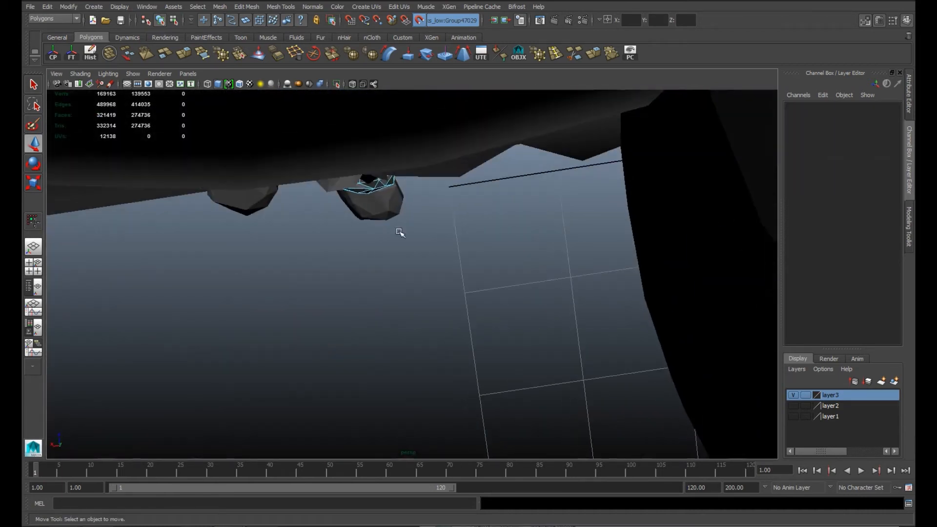
{"action": "left_click_drag", "start_coordinate": [292, 247], "coordinate": [415, 250], "text": "alt"}
{"action": "key", "text": "Delete"}
Step: Delete the hidden faces of the next small hand bone, including its two leftover faces
{"action": "left_click", "coordinate": [456, 148]}
{"action": "right_click_drag", "start_coordinate": [459, 147], "coordinate": [458, 174]}
{"action": "left_click_drag", "start_coordinate": [458, 174], "coordinate": [488, 259], "text": "alt"}
{"action": "left_click_drag", "start_coordinate": [528, 282], "coordinate": [419, 178]}
{"action": "left_click_drag", "start_coordinate": [466, 191], "coordinate": [347, 215], "text": "alt"}
{"action": "key", "text": "Delete"}
{"action": "right_click", "coordinate": [347, 215]}
{"action": "left_click", "coordinate": [347, 229]}
{"action": "left_click", "coordinate": [341, 207]}
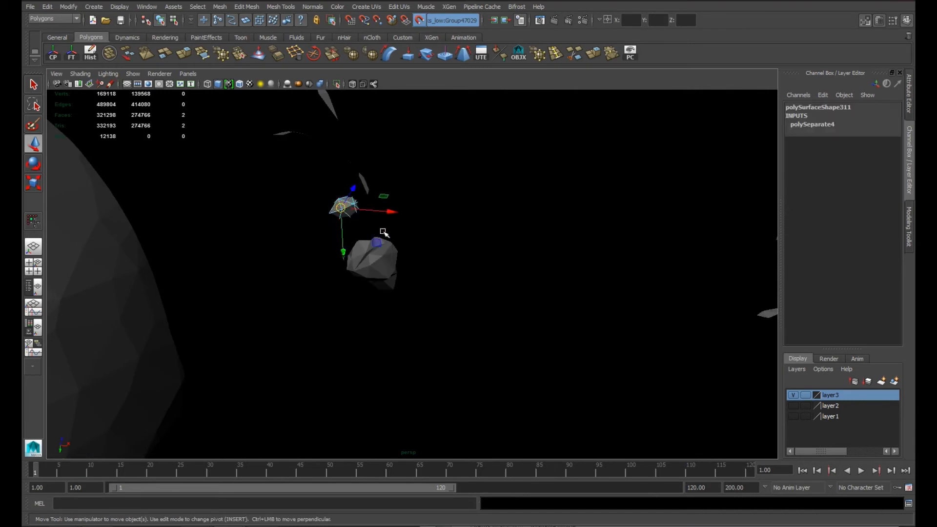
{"action": "key", "text": "Delete"}
Step: Delete the end faces of the long finger bone that sink into the wall
{"action": "left_click", "coordinate": [382, 259]}
{"action": "right_click_drag", "start_coordinate": [382, 259], "coordinate": [382, 281]}
{"action": "left_click_drag", "start_coordinate": [378, 283], "coordinate": [399, 225], "text": "alt"}
{"action": "left_click_drag", "start_coordinate": [539, 326], "coordinate": [508, 230], "text": "alt"}
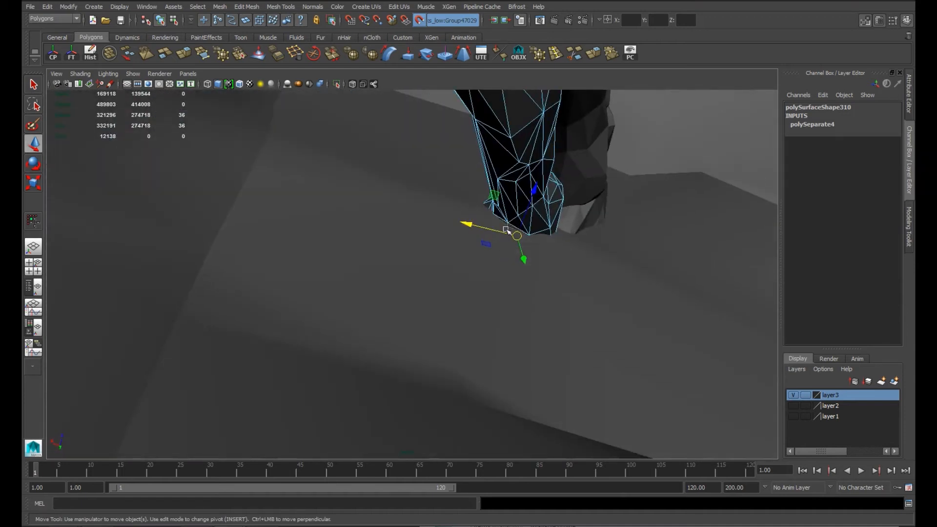
{"action": "left_click_drag", "start_coordinate": [453, 245], "coordinate": [488, 370], "text": "alt"}
{"action": "key", "text": "Delete"}
Step: Select the faces on the skull's rear side that are embedded in the recess
{"action": "right_click_drag", "start_coordinate": [487, 371], "coordinate": [313, 315], "text": "alt"}
{"action": "left_click_drag", "start_coordinate": [314, 316], "coordinate": [324, 351], "text": "alt"}
{"action": "right_click_drag", "start_coordinate": [324, 351], "coordinate": [286, 335], "text": "alt"}
{"action": "left_click_drag", "start_coordinate": [286, 334], "coordinate": [410, 332], "text": "alt"}
{"action": "left_click", "coordinate": [418, 285]}
{"action": "right_click_drag", "start_coordinate": [441, 242], "coordinate": [441, 275]}
{"action": "left_click_drag", "start_coordinate": [488, 308], "coordinate": [459, 254], "text": "alt"}
{"action": "left_click_drag", "start_coordinate": [489, 171], "coordinate": [404, 349]}
{"action": "left_click_drag", "start_coordinate": [404, 348], "coordinate": [424, 349], "text": "alt"}
{"action": "right_click_drag", "start_coordinate": [424, 349], "coordinate": [370, 401], "text": "alt"}
{"action": "left_click_drag", "start_coordinate": [370, 402], "coordinate": [187, 369], "text": "alt"}
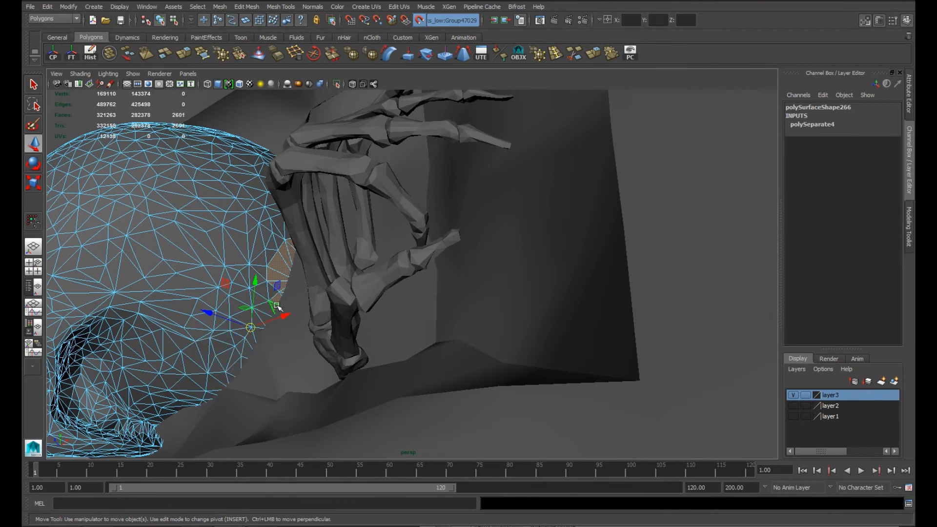
Step: Deselect the visible skull faces along the cranium's edge beside the other hand
{"action": "left_click", "coordinate": [293, 249], "text": "ctrl"}
{"action": "left_click_drag", "start_coordinate": [221, 337], "coordinate": [253, 405], "text": "alt"}
{"action": "middle_click_drag", "start_coordinate": [289, 188], "coordinate": [279, 261], "text": "alt"}
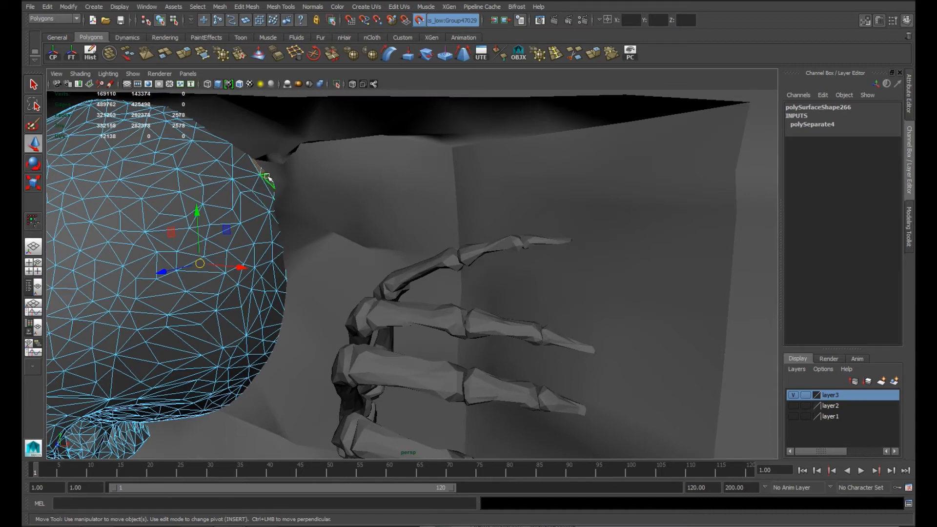
{"action": "right_click_drag", "start_coordinate": [216, 367], "coordinate": [220, 375], "text": "alt"}
{"action": "left_click_drag", "start_coordinate": [220, 375], "coordinate": [343, 385], "text": "alt"}
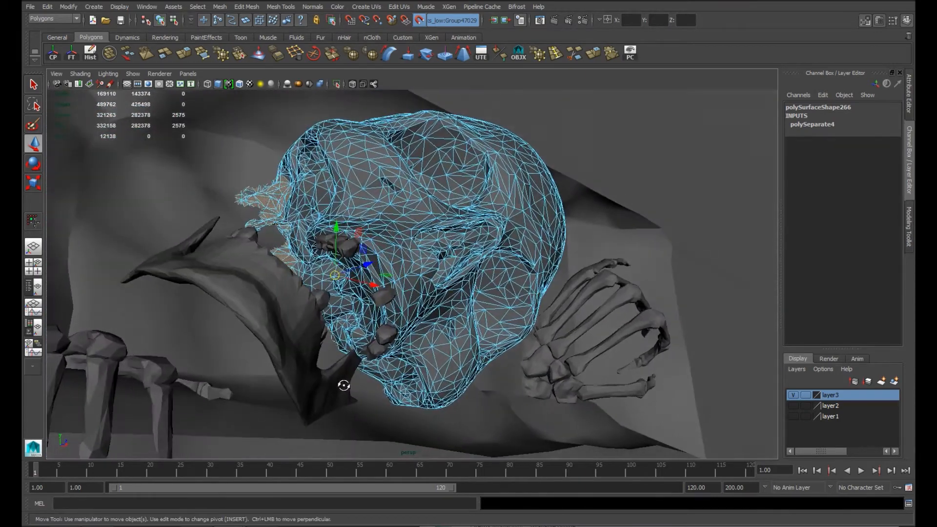
Step: Deselect the visible skull faces around the upper jaw and teeth
{"action": "right_click_drag", "start_coordinate": [343, 385], "coordinate": [417, 333], "text": "alt"}
{"action": "left_click", "coordinate": [331, 274], "text": "ctrl"}
{"action": "left_click_drag", "start_coordinate": [398, 334], "coordinate": [298, 270], "text": "alt"}
{"action": "left_click", "coordinate": [237, 214], "text": "ctrl"}
{"action": "left_click_drag", "start_coordinate": [236, 214], "coordinate": [288, 274], "text": "alt"}
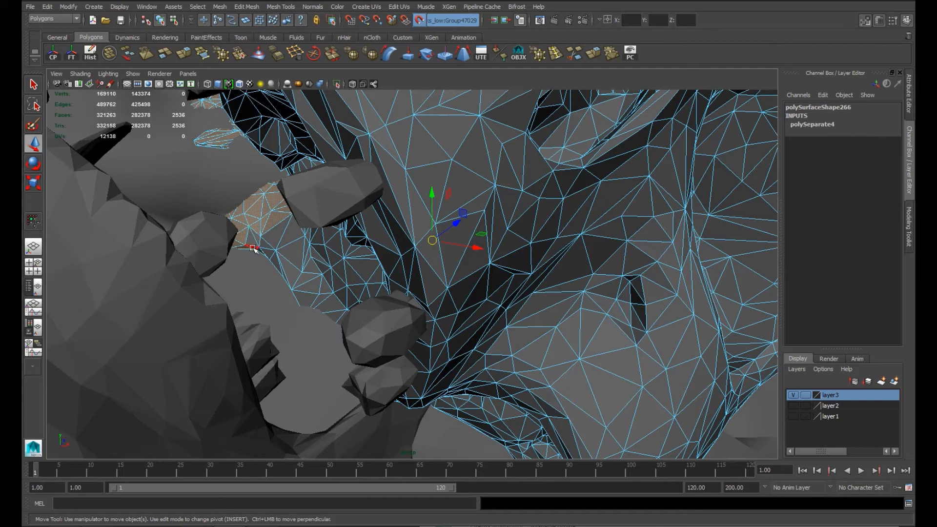
{"action": "left_click", "coordinate": [270, 237], "text": "ctrl"}
{"action": "left_click_drag", "start_coordinate": [270, 237], "coordinate": [336, 247], "text": "alt"}
{"action": "left_click_drag", "start_coordinate": [309, 278], "coordinate": [284, 335], "text": "alt"}
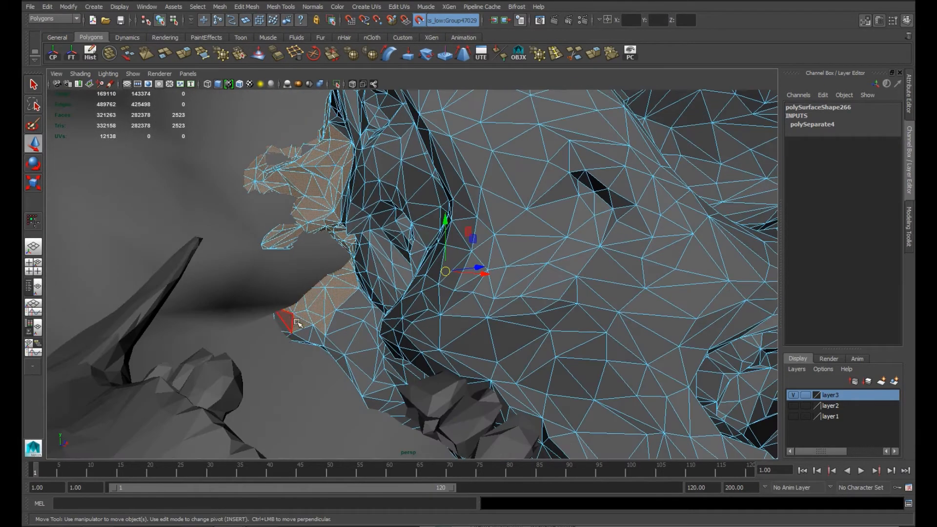
Step: Drop the face selection on the skull and select the whole skull mesh as an object
{"action": "scroll", "coordinate": [317, 322], "scroll_direction": "down", "scroll_amount": 8}
{"action": "right_click_drag", "start_coordinate": [505, 208], "coordinate": [533, 196]}
{"action": "right_click_drag", "start_coordinate": [599, 192], "coordinate": [600, 216]}
{"action": "scroll", "coordinate": [488, 190], "scroll_direction": "down", "scroll_amount": 4}
{"action": "left_click_drag", "start_coordinate": [325, 145], "coordinate": [675, 398]}
{"action": "right_click_drag", "start_coordinate": [491, 217], "coordinate": [517, 203]}
{"action": "scroll", "coordinate": [499, 249], "scroll_direction": "down", "scroll_amount": 5}
{"action": "left_click", "coordinate": [461, 257]}
Step: Reduce the skull's polygon count by 92.3358 percent with preserve quads at 0.0693
{"action": "left_click", "coordinate": [215, 7]}
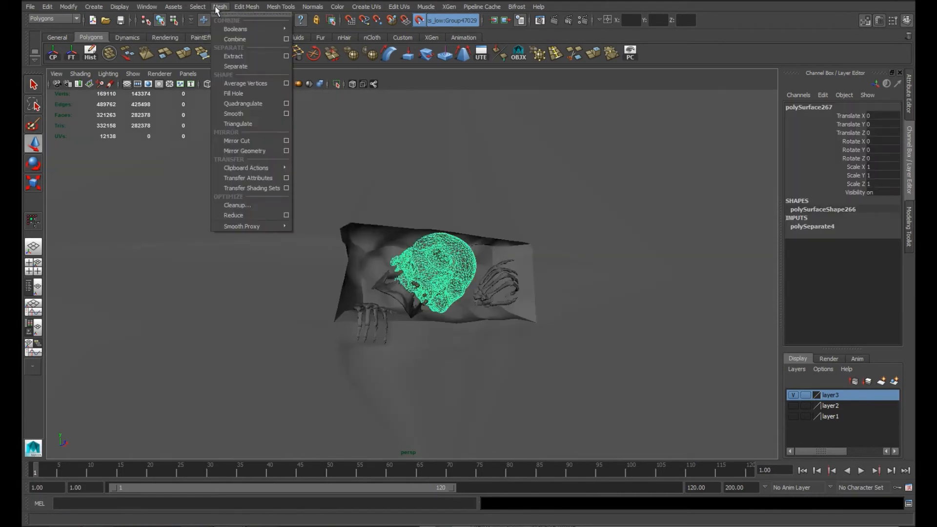
{"action": "left_click", "coordinate": [286, 215]}
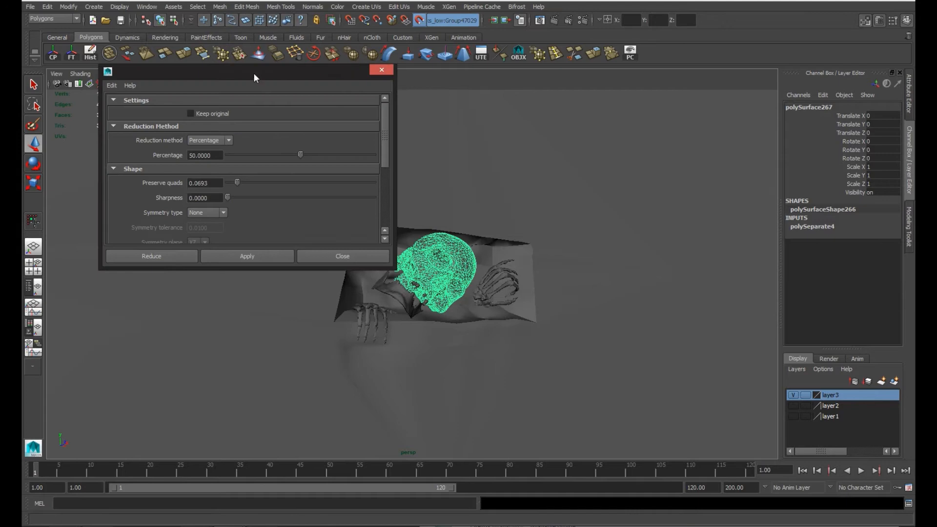
{"action": "left_click", "coordinate": [198, 203]}
{"action": "left_click_drag", "start_coordinate": [463, 265], "coordinate": [518, 309], "text": "alt"}
{"action": "scroll", "coordinate": [446, 256], "scroll_direction": "up", "scroll_amount": 5}
{"action": "left_click_drag", "start_coordinate": [249, 23], "coordinate": [175, 141]}
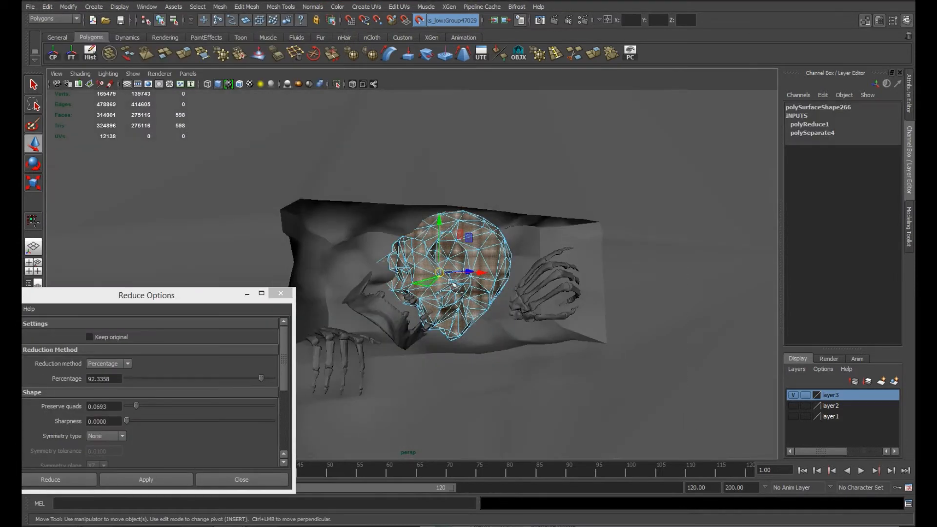
Step: Delete the reduced skull's rear faces that are embedded in the wall recess
{"action": "right_click_drag", "start_coordinate": [478, 254], "coordinate": [517, 238]}
{"action": "left_click", "coordinate": [329, 233]}
{"action": "left_click_drag", "start_coordinate": [329, 232], "coordinate": [429, 227], "text": "alt"}
{"action": "left_click", "coordinate": [404, 244]}
{"action": "right_click_drag", "start_coordinate": [403, 245], "coordinate": [404, 257]}
{"action": "left_click_drag", "start_coordinate": [341, 196], "coordinate": [463, 341]}
{"action": "left_click_drag", "start_coordinate": [374, 256], "coordinate": [391, 233], "text": "alt"}
{"action": "left_click_drag", "start_coordinate": [420, 358], "coordinate": [419, 358], "text": "ctrl"}
{"action": "left_click_drag", "start_coordinate": [419, 349], "coordinate": [475, 314], "text": "alt"}
{"action": "scroll", "coordinate": [394, 244], "scroll_direction": "up", "scroll_amount": 3}
{"action": "left_click_drag", "start_coordinate": [390, 306], "coordinate": [480, 264], "text": "alt"}
{"action": "left_click_drag", "start_coordinate": [474, 212], "coordinate": [475, 244], "text": "alt"}
Step: Delete the protruding faces along the skull's open rear edge near the jawbone
{"action": "left_click_drag", "start_coordinate": [541, 239], "coordinate": [343, 153], "text": "alt"}
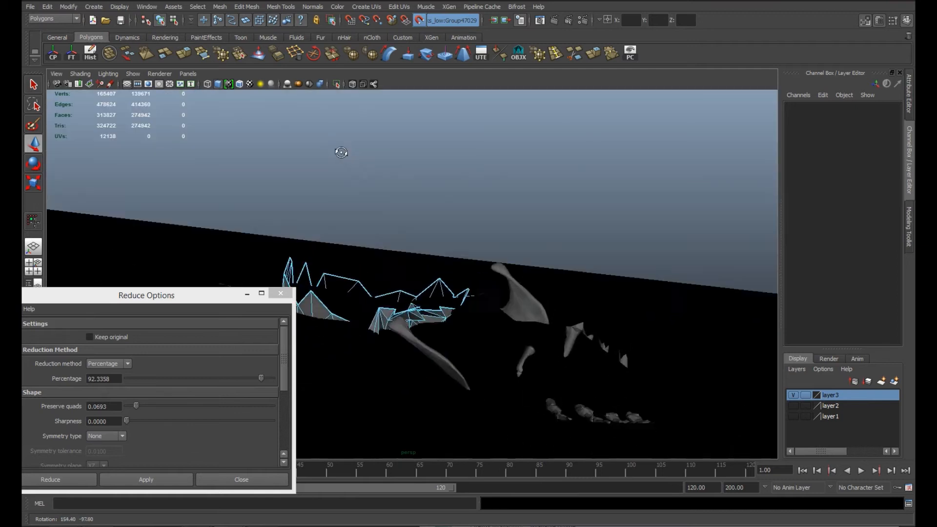
{"action": "scroll", "coordinate": [343, 154], "scroll_direction": "up", "scroll_amount": 5}
{"action": "left_click", "coordinate": [597, 292]}
{"action": "left_click_drag", "start_coordinate": [597, 292], "coordinate": [636, 356], "text": "alt"}
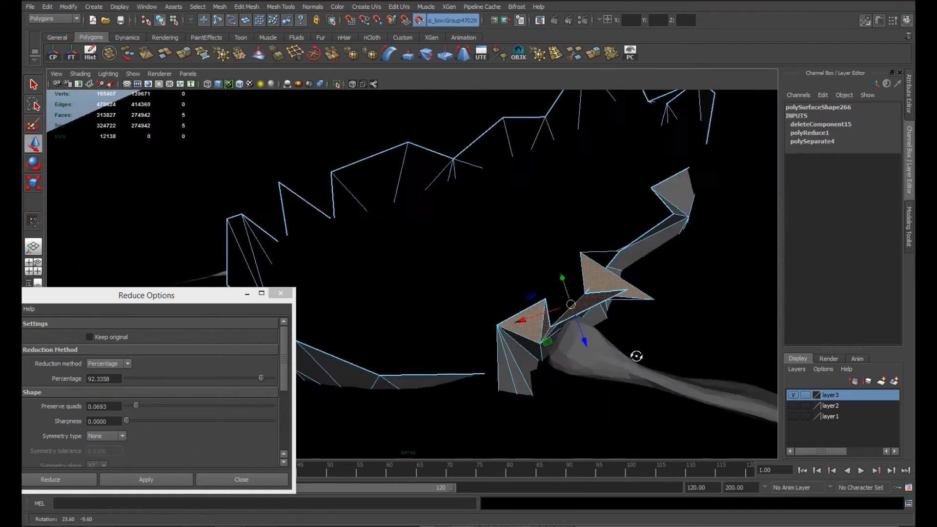
{"action": "left_click_drag", "start_coordinate": [603, 306], "coordinate": [536, 333], "text": "alt"}
{"action": "key", "text": "Delete"}
Step: Delete the remaining hidden faces along the skull's open rear edge and return to object selection
{"action": "left_click_drag", "start_coordinate": [403, 362], "coordinate": [553, 285], "text": "alt"}
{"action": "left_click", "coordinate": [573, 284], "text": "shift"}
{"action": "left_click", "coordinate": [580, 270], "text": "shift"}
{"action": "left_click", "coordinate": [593, 256], "text": "shift"}
{"action": "mouse_move", "coordinate": [594, 256]}
{"action": "left_mouse_down", "text": "alt"}
{"action": "mouse_move", "coordinate": [588, 272]}
{"action": "mouse_move", "coordinate": [585, 249]}
{"action": "left_mouse_up", "text": "alt"}
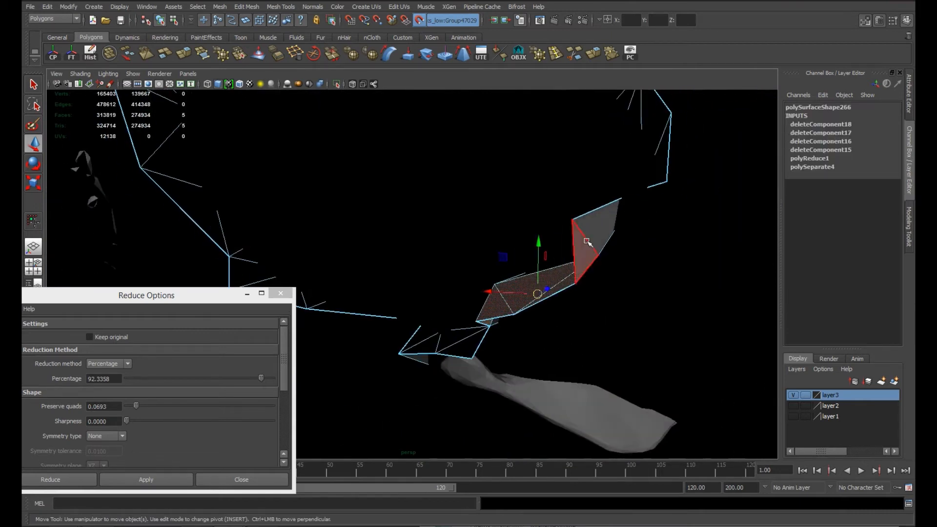
{"action": "left_click_drag", "start_coordinate": [636, 309], "coordinate": [665, 250], "text": "alt"}
{"action": "right_click_drag", "start_coordinate": [665, 251], "coordinate": [481, 242], "text": "alt"}
{"action": "left_click", "coordinate": [481, 242]}
{"action": "left_click_drag", "start_coordinate": [482, 242], "coordinate": [492, 256], "text": "alt"}
{"action": "right_click_drag", "start_coordinate": [493, 256], "coordinate": [527, 264], "text": "alt"}
{"action": "left_click", "coordinate": [527, 263]}
{"action": "left_click_drag", "start_coordinate": [527, 263], "coordinate": [488, 298], "text": "alt"}
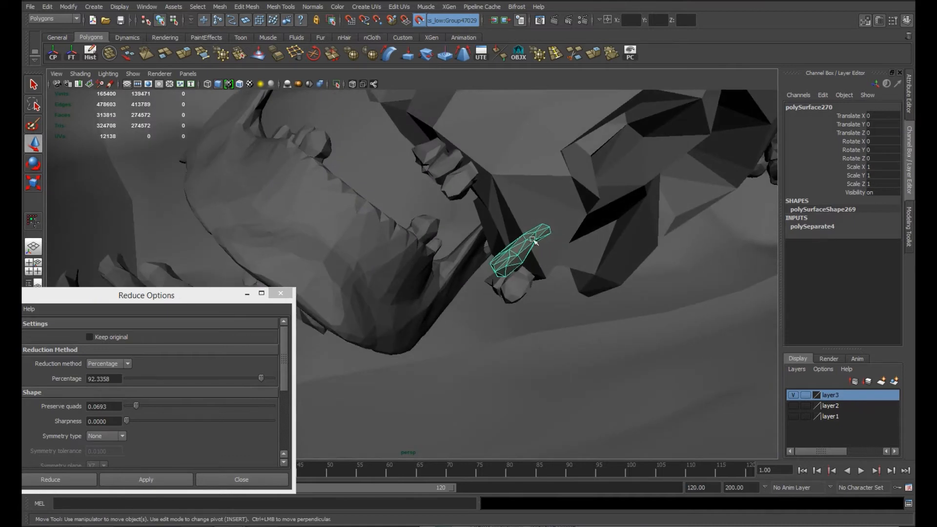
Step: Try to reduce the lower jaw by 99.635 percent and undo the reduction
{"action": "left_click_drag", "start_coordinate": [546, 263], "coordinate": [541, 260]}
{"action": "left_click_drag", "start_coordinate": [541, 261], "coordinate": [448, 249], "text": "alt"}
{"action": "left_click", "coordinate": [128, 53]}
{"action": "left_click", "coordinate": [207, 325]}
{"action": "left_click_drag", "start_coordinate": [306, 225], "coordinate": [307, 223]}
{"action": "left_click", "coordinate": [428, 308]}
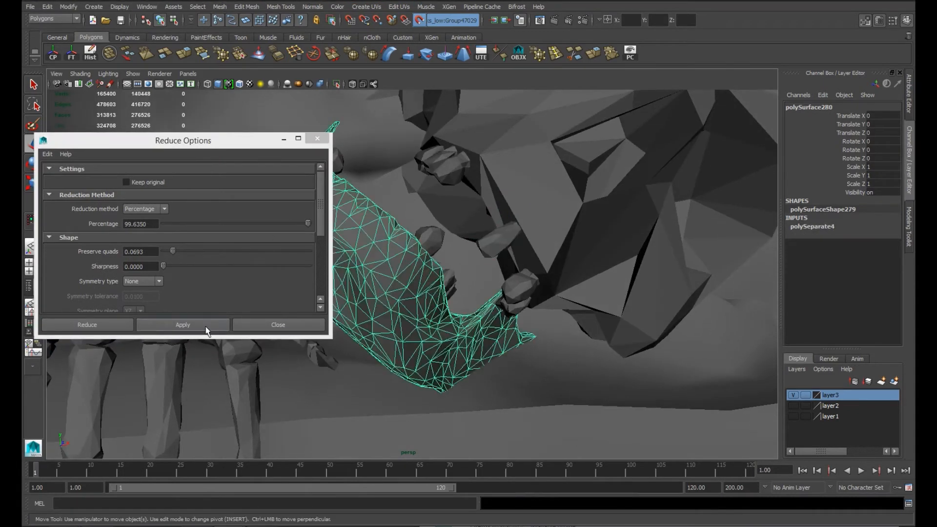
{"action": "left_click", "coordinate": [206, 327]}
{"action": "middle_click_drag", "start_coordinate": [491, 328], "coordinate": [590, 328], "text": "alt"}
{"action": "right_click_drag", "start_coordinate": [590, 327], "coordinate": [462, 288], "text": "alt"}
{"action": "key", "text": "ctrl+z"}
Step: Reduce the lower jaw gradually with repeated reductions, using a percentage of 3.6496
{"action": "left_click", "coordinate": [168, 224]}
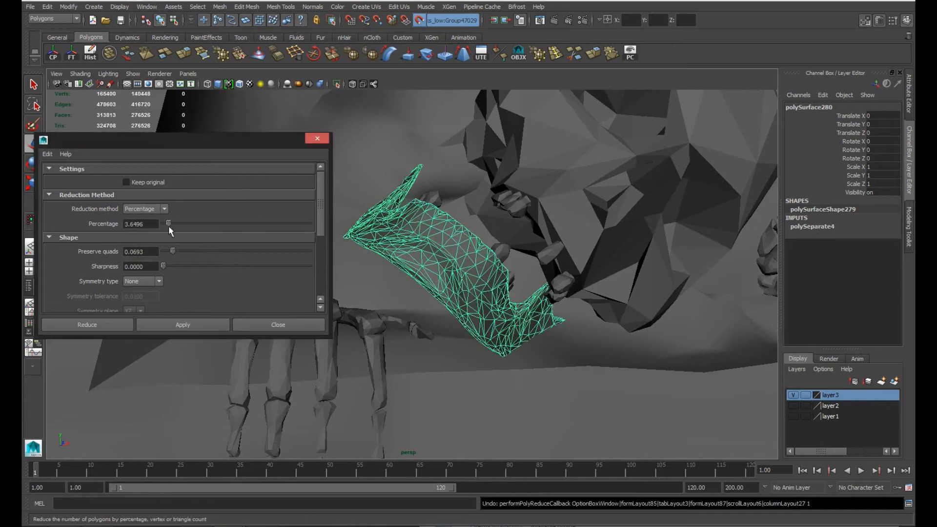
{"action": "left_click", "coordinate": [203, 326]}
{"action": "left_click", "coordinate": [202, 325]}
{"action": "left_click", "coordinate": [203, 326]}
{"action": "left_click", "coordinate": [202, 326]}
{"action": "left_click_drag", "start_coordinate": [420, 317], "coordinate": [441, 315], "text": "alt"}
{"action": "left_click", "coordinate": [191, 224]}
{"action": "left_click", "coordinate": [192, 326]}
{"action": "left_click", "coordinate": [168, 223]}
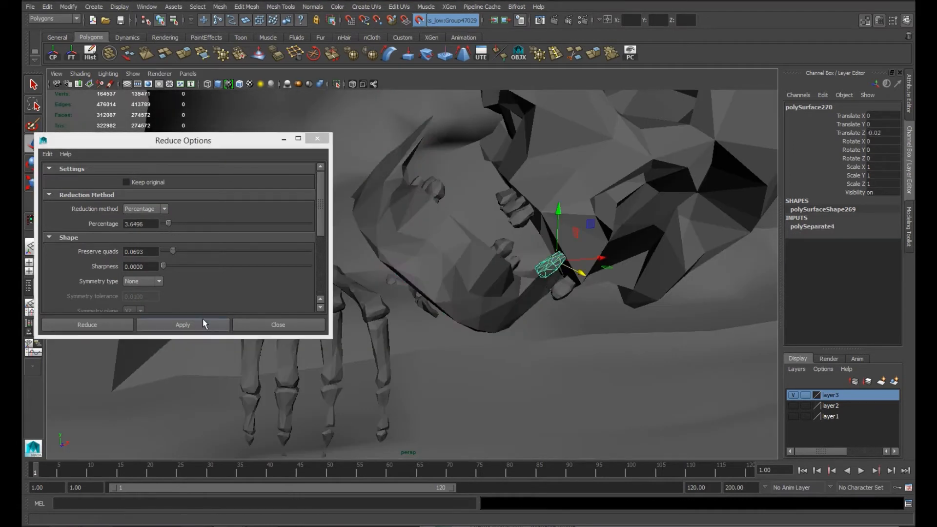
{"action": "left_click", "coordinate": [195, 319]}
{"action": "left_click", "coordinate": [198, 324]}
{"action": "left_click", "coordinate": [197, 324]}
{"action": "left_click", "coordinate": [198, 324]}
{"action": "left_click_drag", "start_coordinate": [478, 249], "coordinate": [507, 253], "text": "alt"}
Step: Reduce the two rearmost teeth of the upper jaw with repeated 3.6496 percent reductions
{"action": "left_click", "coordinate": [559, 280]}
{"action": "left_click", "coordinate": [213, 322]}
{"action": "left_click", "coordinate": [213, 322]}
{"action": "left_click", "coordinate": [213, 322]}
{"action": "left_click", "coordinate": [213, 322]}
{"action": "left_click", "coordinate": [213, 322]}
{"action": "left_click", "coordinate": [566, 295]}
{"action": "key", "text": "g"}
{"action": "key", "text": "g"}
{"action": "key", "text": "g"}
{"action": "key", "text": "g"}
{"action": "key", "text": "g"}
{"action": "key", "text": "g"}
{"action": "key", "text": "g"}
{"action": "key", "text": "g"}
Step: Reduce the two upper teeth further forward with repeated 3.6496 percent reductions
{"action": "left_click_drag", "start_coordinate": [587, 324], "coordinate": [535, 239], "text": "alt"}
{"action": "left_click", "coordinate": [525, 219]}
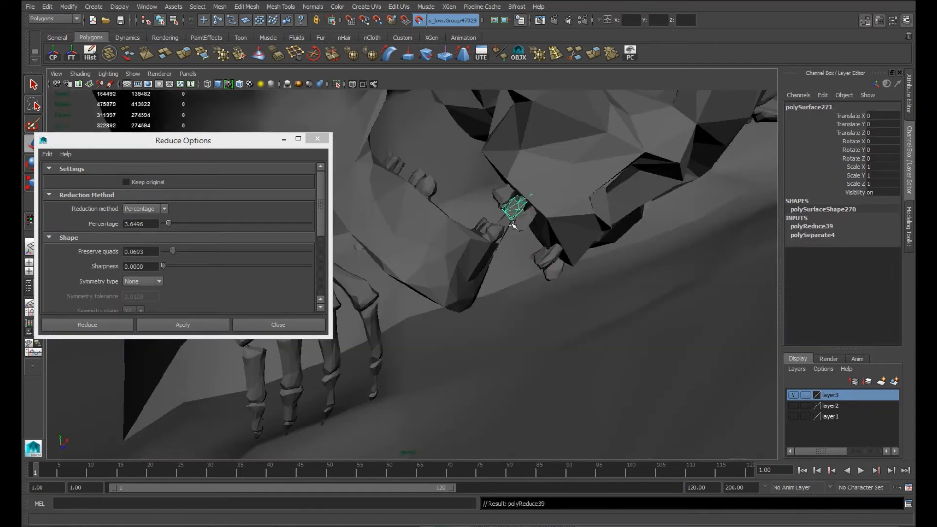
{"action": "key", "text": "g"}
{"action": "key", "text": "g"}
{"action": "key", "text": "g"}
{"action": "key", "text": "g"}
{"action": "key", "text": "g"}
{"action": "key", "text": "g"}
{"action": "key", "text": "g"}
{"action": "key", "text": "g"}
{"action": "key", "text": "g"}
{"action": "key", "text": "g"}
{"action": "key", "text": "g"}
{"action": "left_click", "coordinate": [501, 195]}
{"action": "key", "text": "g"}
{"action": "key", "text": "g"}
{"action": "key", "text": "g"}
{"action": "key", "text": "g"}
{"action": "key", "text": "g"}
{"action": "key", "text": "g"}
{"action": "key", "text": "g"}
{"action": "key", "text": "g"}
Step: Reduce the front teeth of the lower jaw one by one with repeated 3.6496 percent reductions
{"action": "left_click", "coordinate": [428, 185]}
{"action": "key", "text": "g"}
{"action": "key", "text": "g"}
{"action": "key", "text": "g"}
{"action": "key", "text": "g"}
{"action": "key", "text": "g"}
{"action": "key", "text": "g"}
{"action": "key", "text": "g"}
{"action": "key", "text": "g"}
{"action": "key", "text": "g"}
{"action": "left_click", "coordinate": [415, 176]}
{"action": "key", "text": "g"}
{"action": "key", "text": "g"}
{"action": "key", "text": "g"}
{"action": "key", "text": "g"}
{"action": "key", "text": "g"}
{"action": "key", "text": "g"}
{"action": "key", "text": "g"}
{"action": "key", "text": "g"}
{"action": "key", "text": "g"}
{"action": "key", "text": "g"}
{"action": "left_click", "coordinate": [394, 163]}
Step: Reduce the back teeth of the lower jaw one by one with repeated 3.6496 percent reductions
{"action": "key", "text": "g"}
{"action": "key", "text": "g"}
{"action": "key", "text": "g"}
{"action": "key", "text": "g"}
{"action": "key", "text": "g"}
{"action": "key", "text": "g"}
{"action": "key", "text": "g"}
{"action": "key", "text": "g"}
{"action": "key", "text": "g"}
{"action": "key", "text": "g"}
{"action": "left_click_drag", "start_coordinate": [434, 185], "coordinate": [480, 205], "text": "alt"}
{"action": "left_click", "coordinate": [494, 214]}
{"action": "key", "text": "g"}
{"action": "key", "text": "g"}
{"action": "key", "text": "g"}
{"action": "left_click", "coordinate": [542, 259]}
{"action": "left_click_drag", "start_coordinate": [543, 259], "coordinate": [518, 252], "text": "alt"}
{"action": "left_click", "coordinate": [518, 252]}
{"action": "key", "text": "g"}
{"action": "key", "text": "g"}
{"action": "key", "text": "g"}
{"action": "key", "text": "g"}
{"action": "key", "text": "g"}
{"action": "key", "text": "g"}
{"action": "key", "text": "g"}
{"action": "key", "text": "g"}
{"action": "key", "text": "g"}
{"action": "key", "text": "g"}
{"action": "key", "text": "g"}
{"action": "key", "text": "g"}
{"action": "key", "text": "g"}
{"action": "key", "text": "g"}
{"action": "left_click", "coordinate": [544, 257]}
{"action": "key", "text": "g"}
{"action": "key", "text": "g"}
{"action": "key", "text": "g"}
{"action": "key", "text": "g"}
{"action": "key", "text": "g"}
{"action": "key", "text": "g"}
{"action": "key", "text": "g"}
{"action": "key", "text": "g"}
{"action": "key", "text": "g"}
{"action": "key", "text": "g"}
{"action": "key", "text": "g"}
{"action": "key", "text": "g"}
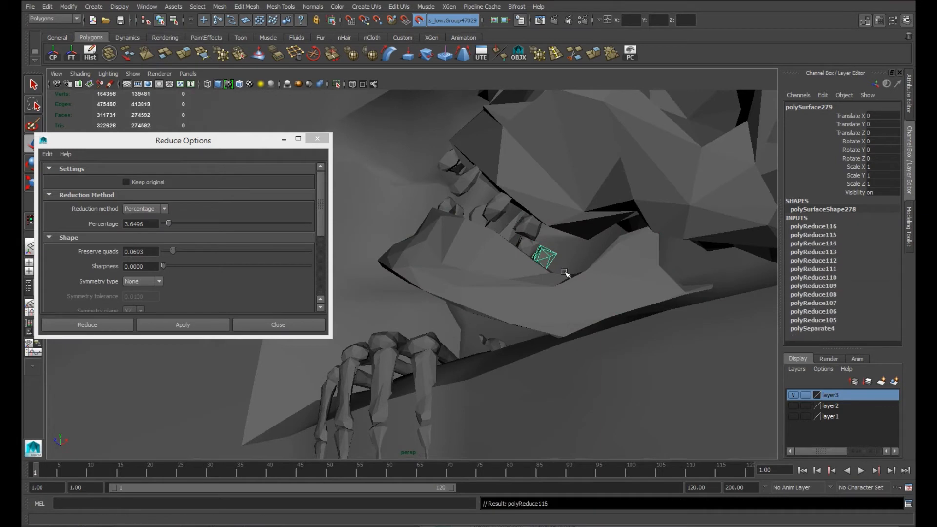
{"action": "key", "text": "g"}
Step: Reduce the four long palm bones of the hanging hand together with repeated 3.6496 percent reductions
{"action": "right_click_drag", "start_coordinate": [564, 272], "coordinate": [385, 293], "text": "alt"}
{"action": "left_click_drag", "start_coordinate": [385, 292], "coordinate": [487, 288], "text": "alt"}
{"action": "left_click", "coordinate": [481, 286]}
{"action": "left_click", "coordinate": [502, 283], "text": "shift"}
{"action": "left_click", "coordinate": [536, 276], "text": "shift"}
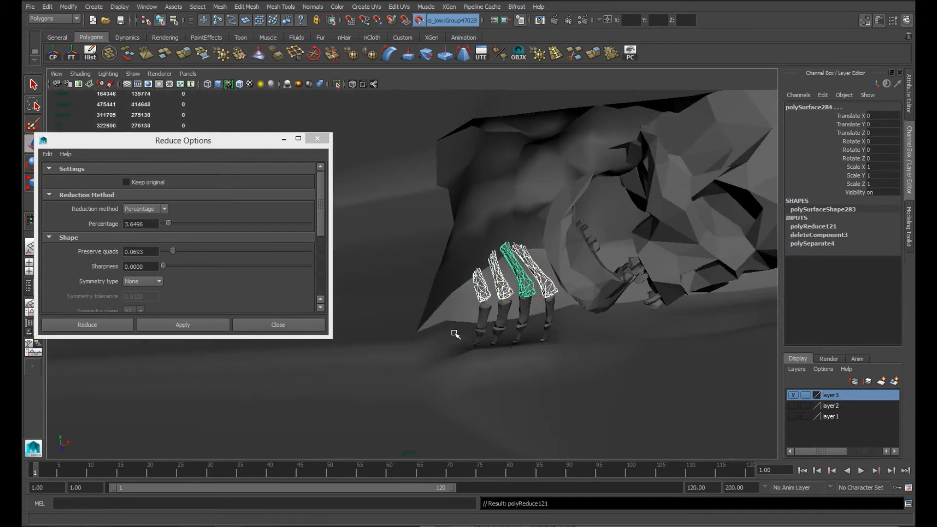
{"action": "key", "text": "g"}
{"action": "key", "text": "g"}
{"action": "key", "text": "g"}
{"action": "key", "text": "g"}
{"action": "key", "text": "g"}
{"action": "key", "text": "g"}
{"action": "key", "text": "g"}
{"action": "key", "text": "g"}
{"action": "key", "text": "g"}
{"action": "key", "text": "g"}
{"action": "key", "text": "g"}
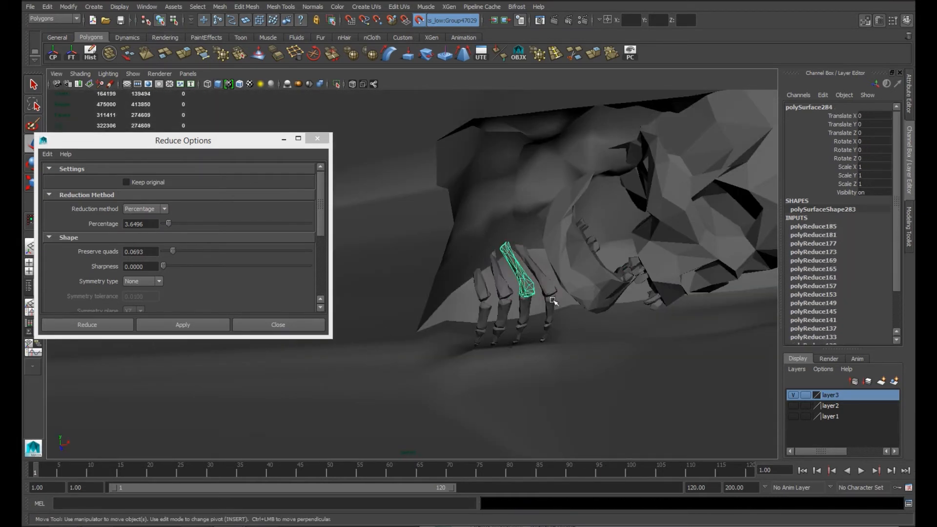
Step: Reduce the four finger bones directly below the knuckles together with repeated 3.6496 percent reductions
{"action": "left_click_drag", "start_coordinate": [530, 312], "coordinate": [512, 235], "text": "alt"}
{"action": "right_click_drag", "start_coordinate": [512, 234], "coordinate": [600, 396], "text": "alt"}
{"action": "left_click", "coordinate": [507, 288]}
{"action": "left_click", "coordinate": [462, 289], "text": "shift"}
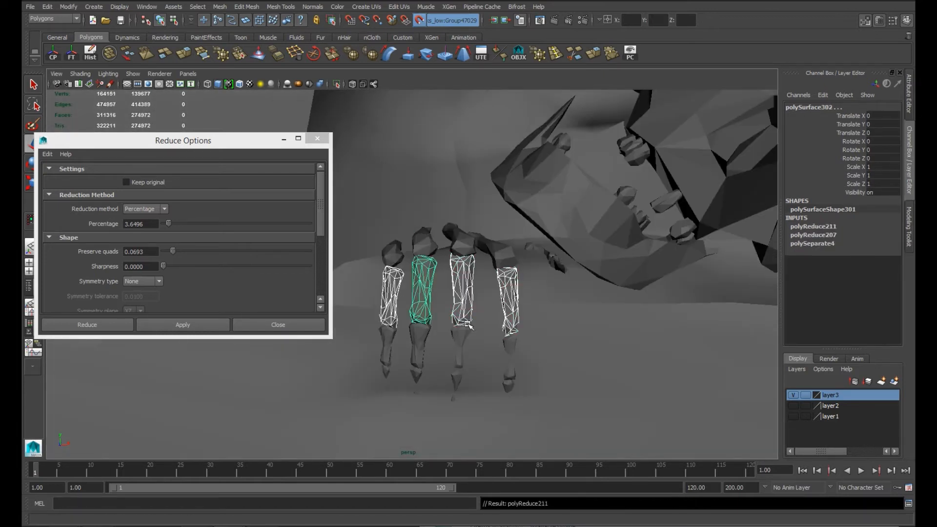
{"action": "key", "text": "g"}
{"action": "key", "text": "g"}
{"action": "key", "text": "g"}
Step: Reduce the hanging hand's middle finger bones and fingertip bones with repeated 3.6496 percent reductions
{"action": "left_click", "coordinate": [516, 362]}
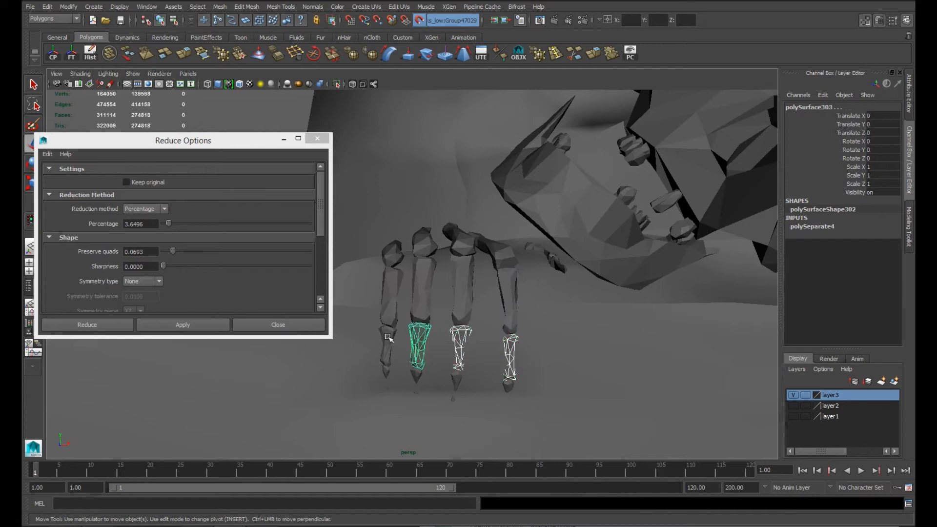
{"action": "key", "text": "g"}
{"action": "key", "text": "g"}
{"action": "key", "text": "g"}
{"action": "key", "text": "g"}
{"action": "key", "text": "g"}
{"action": "key", "text": "g"}
{"action": "key", "text": "g"}
{"action": "key", "text": "g"}
{"action": "key", "text": "g"}
{"action": "key", "text": "g"}
{"action": "key", "text": "g"}
{"action": "key", "text": "g"}
{"action": "left_click", "coordinate": [452, 379]}
{"action": "key", "text": "g"}
{"action": "key", "text": "g"}
{"action": "key", "text": "g"}
{"action": "key", "text": "g"}
{"action": "key", "text": "g"}
{"action": "key", "text": "g"}
{"action": "key", "text": "g"}
{"action": "key", "text": "g"}
Step: Adjust the position of the wall edges behind the hanging hand's fingers to fit the wall to the hand
{"action": "left_click", "coordinate": [541, 381]}
{"action": "left_click_drag", "start_coordinate": [542, 380], "coordinate": [484, 309], "text": "alt"}
{"action": "right_click_drag", "start_coordinate": [485, 307], "coordinate": [484, 276]}
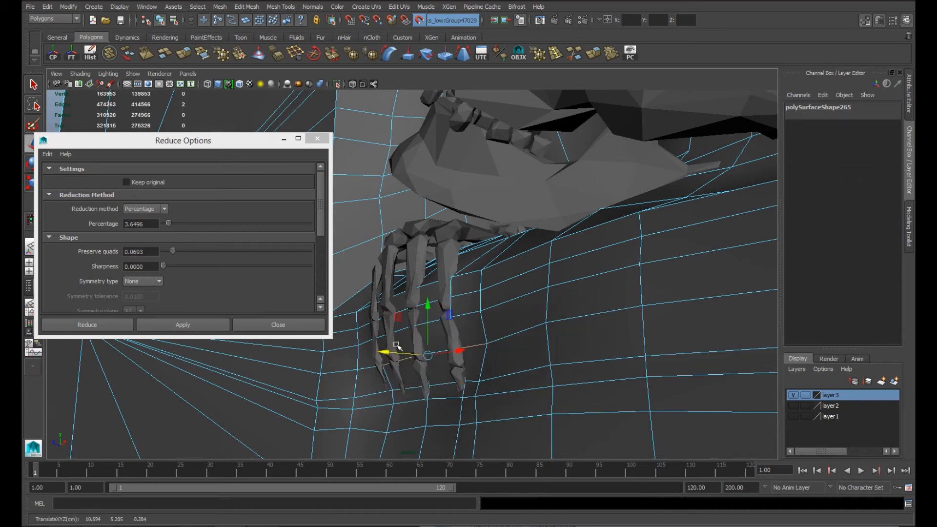
{"action": "left_click_drag", "start_coordinate": [393, 396], "coordinate": [560, 364], "text": "alt"}
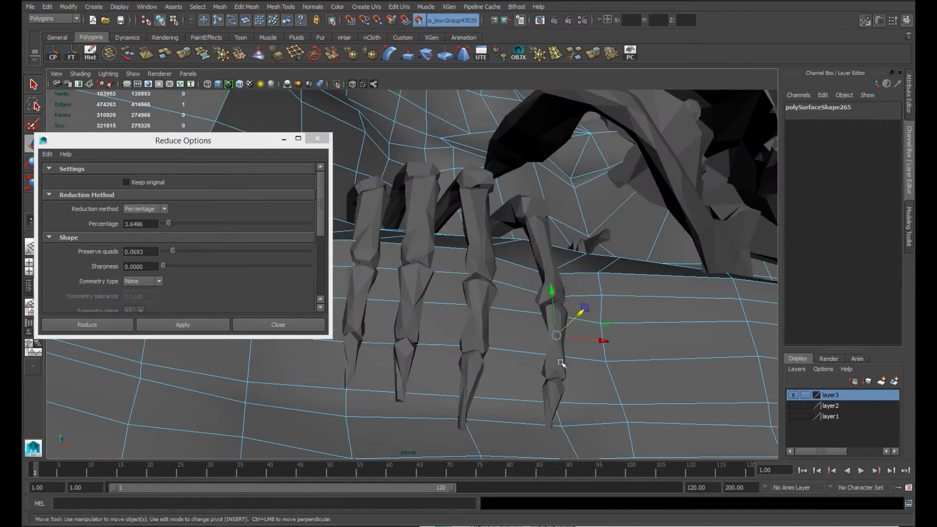
Step: Reduce the hanging hand's four fingertip bones one by one with repeated 3.6496 percent reductions
{"action": "left_click", "coordinate": [556, 390]}
{"action": "left_click", "coordinate": [471, 387]}
{"action": "key", "text": "g"}
{"action": "key", "text": "g"}
{"action": "key", "text": "g"}
{"action": "key", "text": "g"}
{"action": "key", "text": "g"}
{"action": "key", "text": "g"}
{"action": "key", "text": "g"}
{"action": "left_click", "coordinate": [397, 365]}
{"action": "key", "text": "g"}
{"action": "key", "text": "g"}
{"action": "left_click", "coordinate": [359, 350]}
{"action": "key", "text": "g"}
{"action": "key", "text": "g"}
Step: Reduce the hanging hand's thumb bones and the small piece beside them one by one with repeated 3.6496 percent reductions
{"action": "scroll", "coordinate": [566, 277], "scroll_direction": "down", "scroll_amount": 5}
{"action": "left_click_drag", "start_coordinate": [565, 276], "coordinate": [577, 249], "text": "alt"}
{"action": "middle_click_drag", "start_coordinate": [578, 249], "coordinate": [537, 331], "text": "alt"}
{"action": "scroll", "coordinate": [537, 330], "scroll_direction": "up", "scroll_amount": 6}
{"action": "left_click", "coordinate": [706, 297]}
{"action": "key", "text": "g"}
{"action": "key", "text": "g"}
{"action": "key", "text": "g"}
{"action": "key", "text": "g"}
{"action": "key", "text": "g"}
{"action": "key", "text": "g"}
{"action": "key", "text": "g"}
{"action": "key", "text": "g"}
{"action": "key", "text": "g"}
{"action": "key", "text": "g"}
{"action": "key", "text": "g"}
{"action": "left_click", "coordinate": [615, 236]}
{"action": "key", "text": "g"}
{"action": "key", "text": "g"}
{"action": "key", "text": "g"}
{"action": "key", "text": "g"}
{"action": "key", "text": "g"}
{"action": "key", "text": "g"}
{"action": "key", "text": "g"}
{"action": "key", "text": "g"}
{"action": "key", "text": "g"}
{"action": "key", "text": "g"}
{"action": "key", "text": "g"}
{"action": "left_click", "coordinate": [508, 210]}
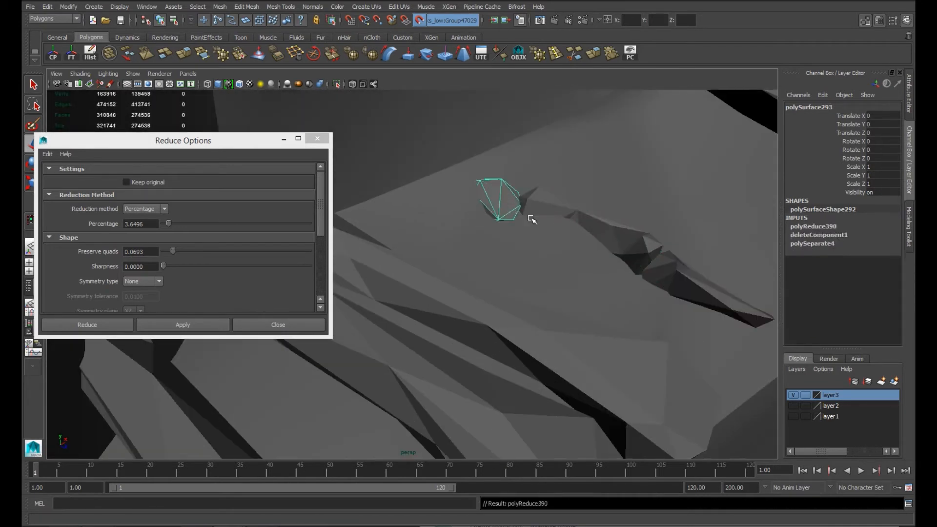
Step: Reduce the raised hand's wrist bones along the outer edge one by one with repeated 3.6496 percent reductions
{"action": "key", "text": "g"}
{"action": "key", "text": "g"}
{"action": "key", "text": "g"}
{"action": "right_click_drag", "start_coordinate": [529, 218], "coordinate": [437, 192], "text": "alt"}
{"action": "left_click_drag", "start_coordinate": [437, 192], "coordinate": [621, 301], "text": "alt"}
{"action": "right_click_drag", "start_coordinate": [621, 301], "coordinate": [646, 307], "text": "alt"}
{"action": "middle_click_drag", "start_coordinate": [569, 317], "coordinate": [570, 392], "text": "alt"}
{"action": "left_click", "coordinate": [504, 289]}
{"action": "key", "text": "g"}
{"action": "key", "text": "g"}
{"action": "key", "text": "g"}
{"action": "key", "text": "g"}
{"action": "key", "text": "g"}
{"action": "key", "text": "g"}
{"action": "key", "text": "g"}
{"action": "key", "text": "g"}
{"action": "key", "text": "g"}
{"action": "key", "text": "g"}
{"action": "key", "text": "g"}
{"action": "key", "text": "g"}
{"action": "key", "text": "g"}
{"action": "key", "text": "g"}
{"action": "key", "text": "g"}
{"action": "key", "text": "g"}
{"action": "key", "text": "g"}
{"action": "key", "text": "g"}
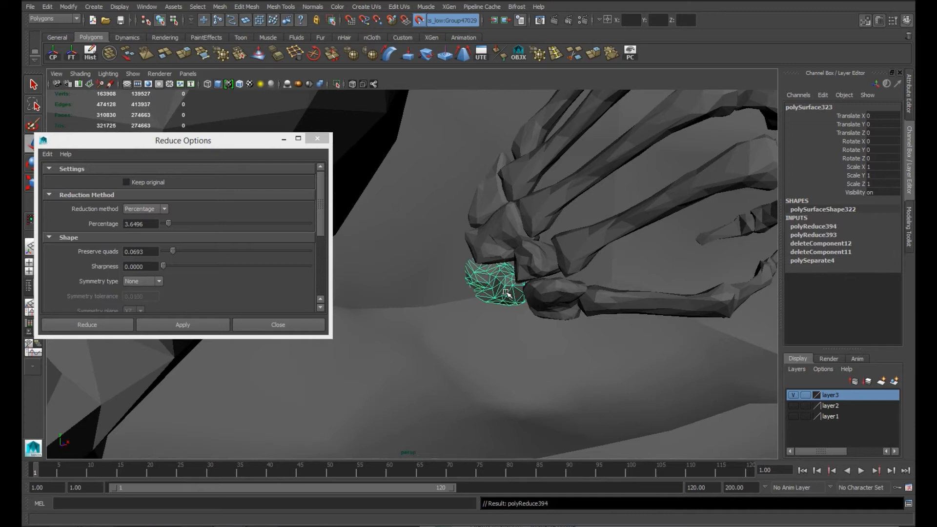
{"action": "left_click", "coordinate": [498, 210]}
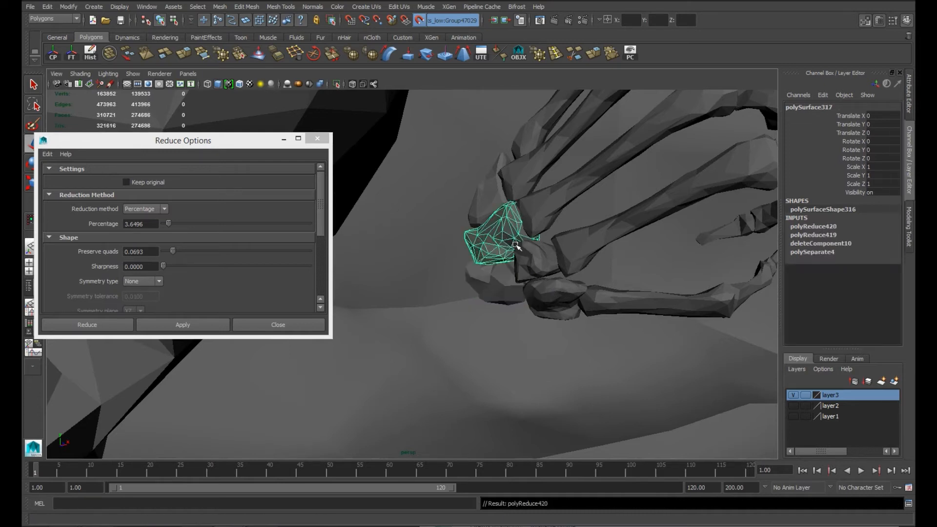
{"action": "key", "text": "g"}
{"action": "key", "text": "g"}
{"action": "key", "text": "g"}
{"action": "key", "text": "g"}
{"action": "key", "text": "g"}
{"action": "key", "text": "g"}
{"action": "key", "text": "g"}
{"action": "key", "text": "g"}
{"action": "key", "text": "g"}
{"action": "key", "text": "g"}
{"action": "key", "text": "g"}
{"action": "key", "text": "g"}
{"action": "key", "text": "g"}
{"action": "key", "text": "g"}
{"action": "key", "text": "g"}
{"action": "key", "text": "g"}
{"action": "key", "text": "g"}
{"action": "key", "text": "g"}
{"action": "key", "text": "g"}
{"action": "key", "text": "g"}
Step: Reduce the raised hand's central wrist bone and the wrist bone at the thumb's base with repeated 3.6496 percent reductions
{"action": "key", "text": "g"}
{"action": "key", "text": "g"}
{"action": "key", "text": "g"}
{"action": "key", "text": "g"}
{"action": "key", "text": "g"}
{"action": "key", "text": "g"}
{"action": "key", "text": "g"}
{"action": "key", "text": "g"}
{"action": "key", "text": "g"}
{"action": "key", "text": "g"}
{"action": "key", "text": "g"}
{"action": "key", "text": "g"}
{"action": "key", "text": "g"}
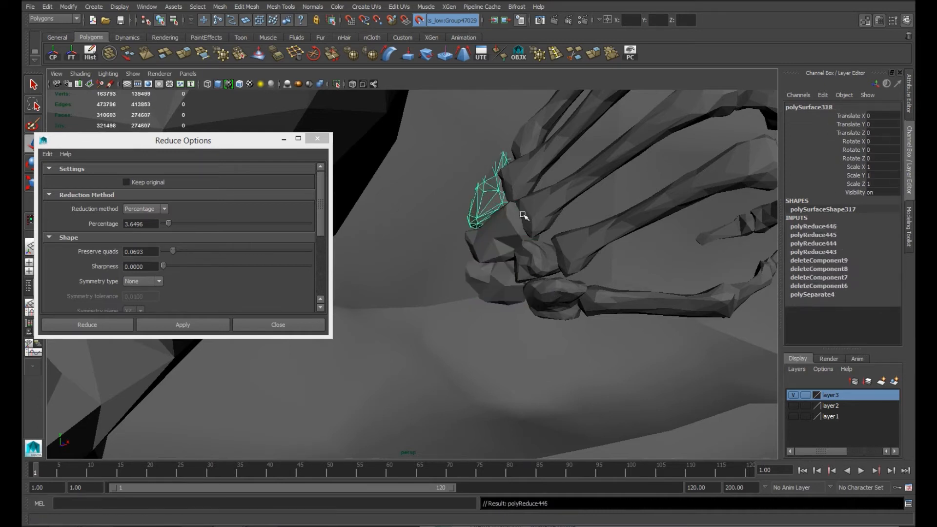
{"action": "left_click", "coordinate": [536, 261]}
{"action": "key", "text": "g"}
{"action": "key", "text": "g"}
{"action": "key", "text": "g"}
{"action": "key", "text": "g"}
{"action": "key", "text": "g"}
{"action": "key", "text": "g"}
{"action": "key", "text": "g"}
{"action": "key", "text": "g"}
{"action": "key", "text": "g"}
{"action": "key", "text": "g"}
{"action": "key", "text": "g"}
{"action": "key", "text": "g"}
{"action": "key", "text": "g"}
{"action": "key", "text": "g"}
{"action": "key", "text": "g"}
{"action": "key", "text": "g"}
{"action": "key", "text": "g"}
{"action": "key", "text": "g"}
{"action": "key", "text": "g"}
{"action": "key", "text": "g"}
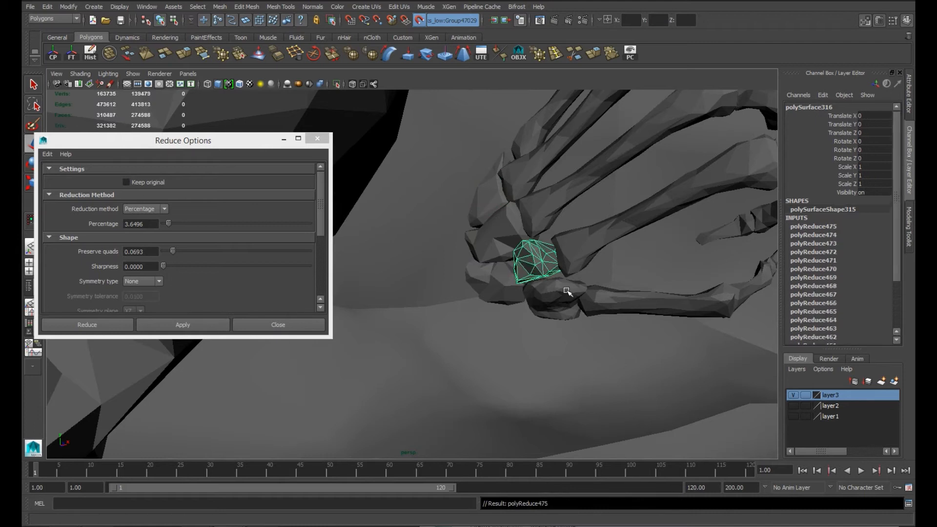
{"action": "left_click", "coordinate": [567, 291]}
Step: Reduce the raised hand's long thumb bone and the two palm bones nearest to it with repeated 3.6496 percent reductions
{"action": "key", "text": "g"}
{"action": "key", "text": "g"}
{"action": "key", "text": "g"}
{"action": "key", "text": "g"}
{"action": "key", "text": "g"}
{"action": "key", "text": "g"}
{"action": "key", "text": "g"}
{"action": "key", "text": "g"}
{"action": "key", "text": "g"}
{"action": "key", "text": "g"}
{"action": "key", "text": "g"}
{"action": "key", "text": "g"}
{"action": "key", "text": "g"}
{"action": "key", "text": "g"}
{"action": "key", "text": "g"}
{"action": "key", "text": "g"}
{"action": "key", "text": "g"}
{"action": "key", "text": "g"}
{"action": "key", "text": "g"}
{"action": "key", "text": "g"}
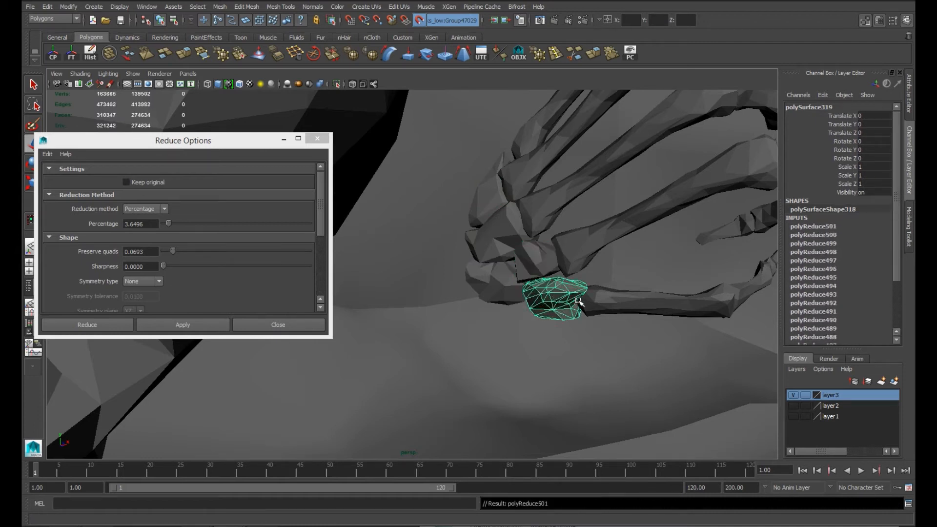
{"action": "left_click", "coordinate": [614, 299]}
{"action": "key", "text": "g"}
{"action": "key", "text": "g"}
{"action": "key", "text": "g"}
{"action": "key", "text": "g"}
{"action": "key", "text": "g"}
{"action": "key", "text": "g"}
{"action": "key", "text": "g"}
{"action": "key", "text": "g"}
{"action": "key", "text": "g"}
{"action": "key", "text": "g"}
{"action": "key", "text": "g"}
{"action": "key", "text": "g"}
{"action": "key", "text": "g"}
{"action": "key", "text": "g"}
{"action": "key", "text": "g"}
{"action": "left_click", "coordinate": [634, 226]}
{"action": "key", "text": "g"}
{"action": "key", "text": "g"}
{"action": "key", "text": "g"}
{"action": "key", "text": "g"}
{"action": "key", "text": "g"}
{"action": "key", "text": "g"}
{"action": "key", "text": "g"}
Step: Reduce the raised hand's two remaining long palm bones farthest from the thumb with repeated 3.6496 percent reductions
{"action": "key", "text": "g"}
{"action": "key", "text": "g"}
{"action": "left_click", "coordinate": [616, 177]}
{"action": "key", "text": "g"}
{"action": "key", "text": "g"}
{"action": "key", "text": "g"}
{"action": "key", "text": "g"}
{"action": "key", "text": "g"}
{"action": "key", "text": "g"}
{"action": "key", "text": "g"}
{"action": "key", "text": "g"}
{"action": "key", "text": "g"}
{"action": "key", "text": "g"}
{"action": "key", "text": "g"}
{"action": "key", "text": "g"}
{"action": "key", "text": "g"}
{"action": "key", "text": "g"}
{"action": "key", "text": "g"}
{"action": "key", "text": "g"}
{"action": "key", "text": "g"}
{"action": "key", "text": "g"}
{"action": "key", "text": "g"}
{"action": "key", "text": "g"}
{"action": "middle_click_drag", "start_coordinate": [605, 179], "coordinate": [589, 318], "text": "alt"}
{"action": "left_click", "coordinate": [590, 239]}
{"action": "key", "text": "g"}
{"action": "key", "text": "g"}
{"action": "key", "text": "g"}
{"action": "key", "text": "g"}
{"action": "key", "text": "g"}
{"action": "key", "text": "g"}
{"action": "key", "text": "g"}
{"action": "key", "text": "g"}
{"action": "key", "text": "g"}
{"action": "key", "text": "g"}
{"action": "key", "text": "g"}
{"action": "key", "text": "g"}
{"action": "key", "text": "g"}
{"action": "key", "text": "g"}
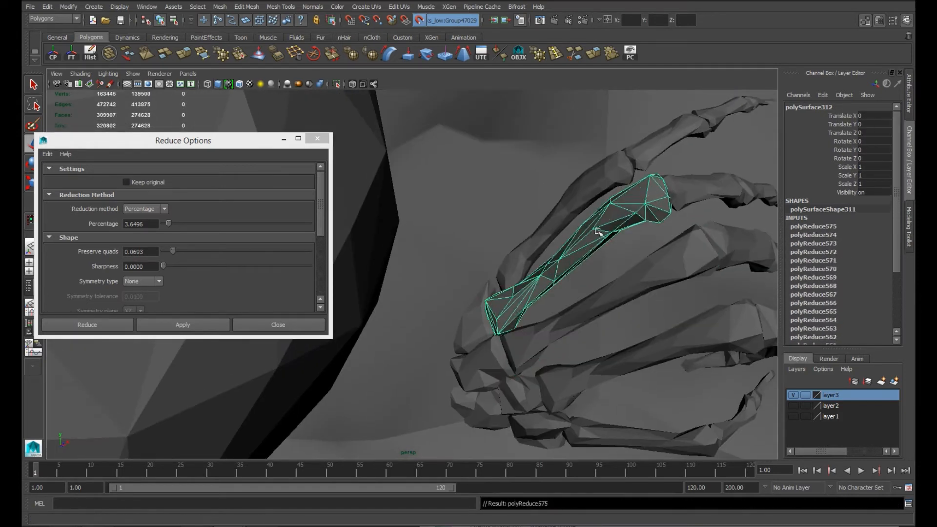
{"action": "left_click", "coordinate": [605, 194]}
Step: Reduce the first finger bone of the raised hand's little finger with repeated 3.6496 percent reductions
{"action": "key", "text": "g"}
{"action": "key", "text": "g"}
{"action": "key", "text": "g"}
{"action": "key", "text": "g"}
{"action": "key", "text": "g"}
{"action": "key", "text": "g"}
{"action": "key", "text": "g"}
{"action": "key", "text": "g"}
{"action": "key", "text": "g"}
{"action": "key", "text": "g"}
{"action": "key", "text": "g"}
{"action": "key", "text": "g"}
{"action": "key", "text": "g"}
{"action": "key", "text": "g"}
{"action": "key", "text": "g"}
{"action": "key", "text": "g"}
{"action": "key", "text": "g"}
{"action": "key", "text": "g"}
{"action": "key", "text": "g"}
{"action": "left_click", "coordinate": [670, 150]}
{"action": "key", "text": "g"}
{"action": "key", "text": "g"}
{"action": "key", "text": "g"}
{"action": "key", "text": "g"}
{"action": "key", "text": "g"}
{"action": "key", "text": "g"}
{"action": "key", "text": "g"}
{"action": "key", "text": "g"}
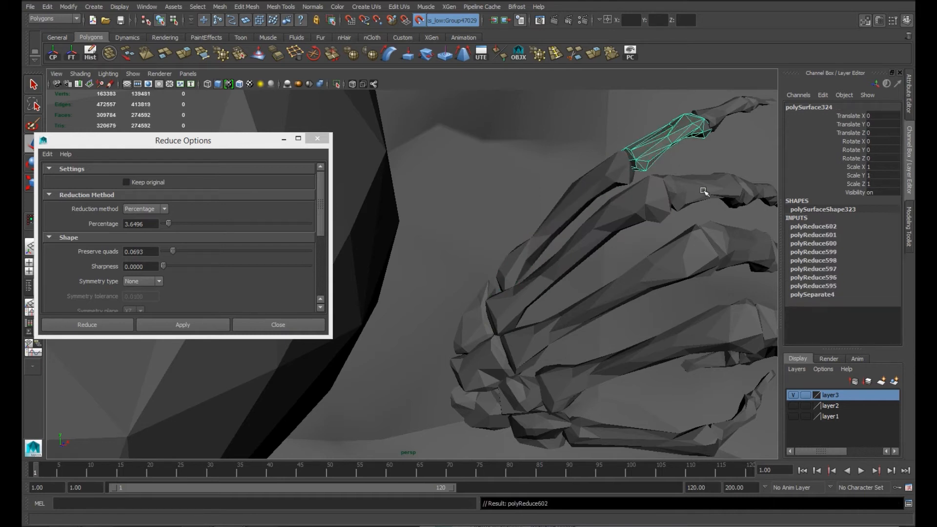
{"action": "key", "text": "g"}
{"action": "key", "text": "g"}
{"action": "key", "text": "g"}
Step: Reduce the first bones of the raised hand's other three fingers and the next thumb bone together with repeated 3.6496 percent reductions
{"action": "right_click_drag", "start_coordinate": [703, 191], "coordinate": [611, 215], "text": "alt"}
{"action": "left_click", "coordinate": [611, 214]}
{"action": "key", "text": "Caps_Lock"}
{"action": "left_click", "coordinate": [634, 280]}
{"action": "left_click", "coordinate": [632, 261]}
{"action": "left_click", "coordinate": [616, 219], "text": "shift"}
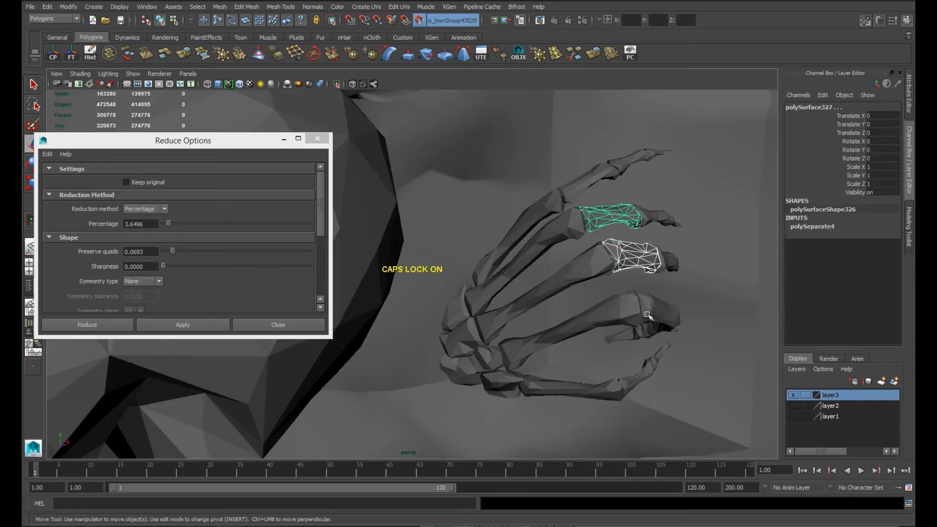
{"action": "key", "text": "g"}
{"action": "key", "text": "g"}
{"action": "key", "text": "g"}
{"action": "key", "text": "g"}
{"action": "key", "text": "g"}
{"action": "key", "text": "g"}
{"action": "key", "text": "g"}
{"action": "key", "text": "g"}
{"action": "key", "text": "g"}
{"action": "key", "text": "g"}
{"action": "key", "text": "g"}
{"action": "key", "text": "g"}
{"action": "key", "text": "g"}
{"action": "key", "text": "g"}
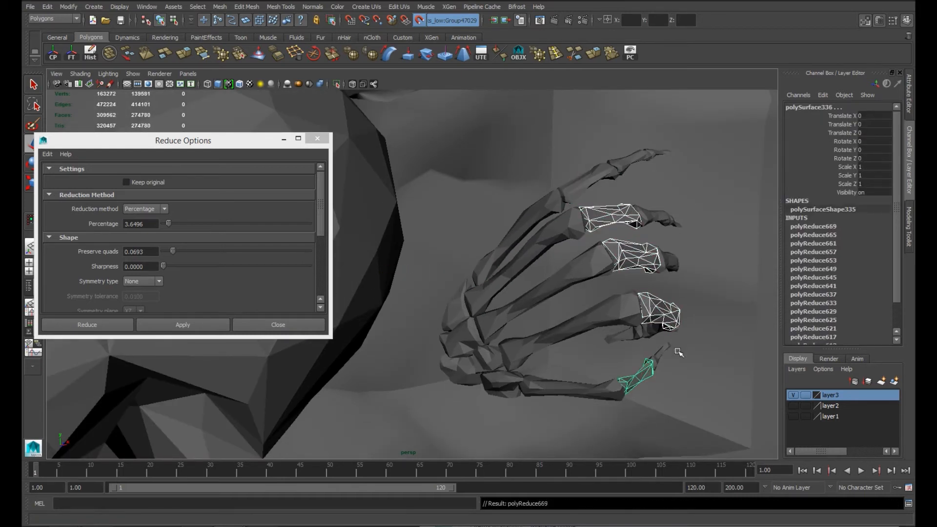
Step: Reduce the raised hand's four middle finger bones and the thumb tip together with repeated 3.6496 percent reductions
{"action": "left_click_drag", "start_coordinate": [686, 344], "coordinate": [606, 372], "text": "alt"}
{"action": "left_click", "coordinate": [606, 372]}
{"action": "left_click", "coordinate": [587, 307], "text": "shift"}
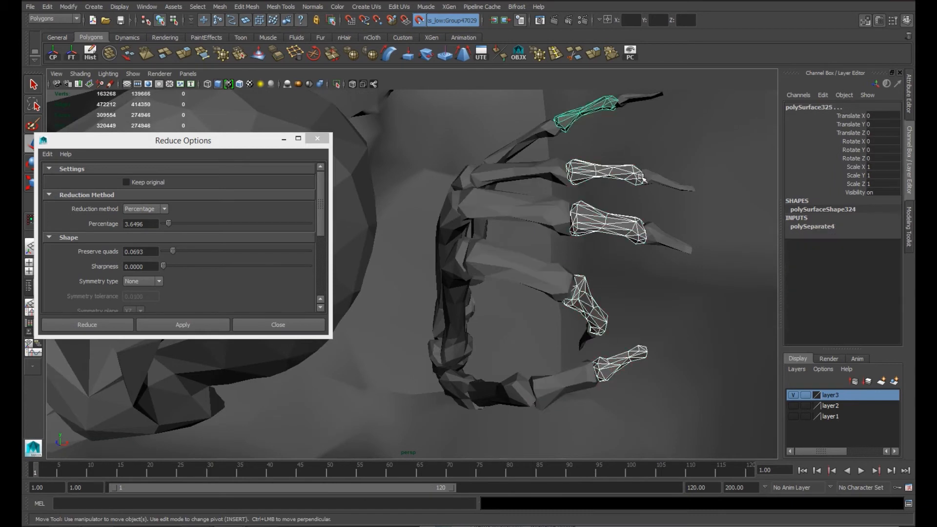
{"action": "key", "text": "g"}
{"action": "key", "text": "g"}
{"action": "key", "text": "g"}
{"action": "key", "text": "g"}
{"action": "key", "text": "g"}
{"action": "key", "text": "g"}
{"action": "key", "text": "g"}
{"action": "key", "text": "g"}
Step: Reduce the raised hand's fingertip bones together with repeated 3.6496 percent reductions
{"action": "key", "text": "g"}
{"action": "key", "text": "g"}
{"action": "key", "text": "g"}
{"action": "left_click", "coordinate": [668, 240]}
{"action": "left_click", "coordinate": [660, 180], "text": "shift"}
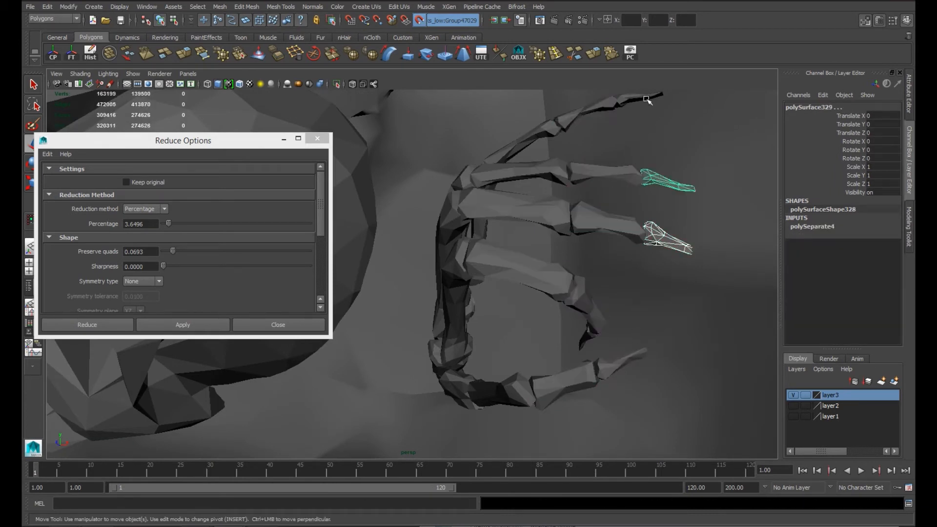
{"action": "key", "text": "g"}
{"action": "key", "text": "g"}
{"action": "key", "text": "g"}
{"action": "key", "text": "g"}
{"action": "key", "text": "g"}
{"action": "key", "text": "g"}
{"action": "key", "text": "g"}
{"action": "key", "text": "g"}
{"action": "key", "text": "g"}
{"action": "key", "text": "g"}
Step: Select the wall and all skeleton pieces and reduce them together once by 3.6496 percent
{"action": "right_click_drag", "start_coordinate": [677, 214], "coordinate": [568, 359], "text": "alt"}
{"action": "left_click_drag", "start_coordinate": [569, 360], "coordinate": [609, 341], "text": "alt"}
{"action": "mouse_move", "coordinate": [608, 341]}
{"action": "right_mouse_down", "text": "alt"}
{"action": "mouse_move", "coordinate": [637, 347]}
{"action": "mouse_move", "coordinate": [604, 344]}
{"action": "right_mouse_up", "text": "alt"}
{"action": "left_click", "coordinate": [604, 344]}
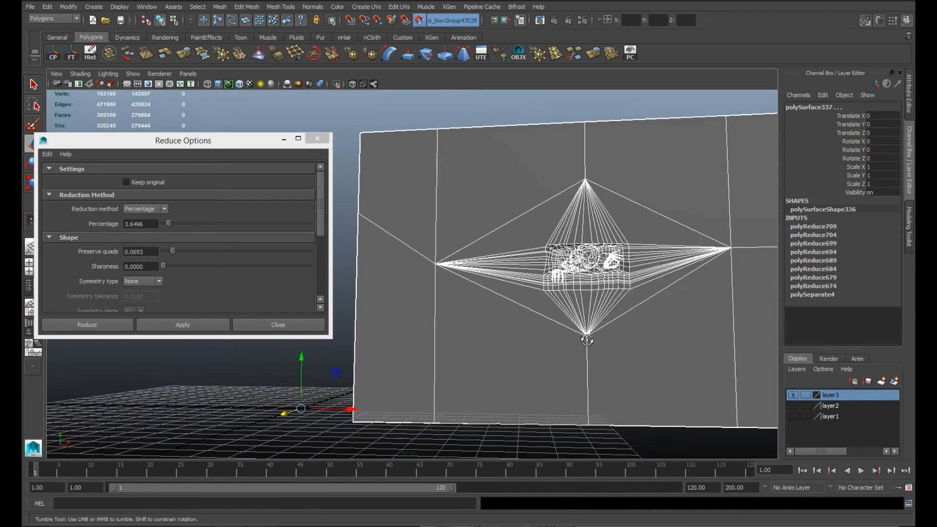
{"action": "key", "text": "g"}
Step: Reduce the wall mesh on its own with repeated 3.6496 percent reductions
{"action": "left_click", "coordinate": [561, 104]}
{"action": "left_click", "coordinate": [644, 251]}
{"action": "right_click_drag", "start_coordinate": [644, 250], "coordinate": [623, 307], "text": "alt"}
{"action": "middle_click_drag", "start_coordinate": [623, 308], "coordinate": [439, 339], "text": "alt"}
{"action": "right_click_drag", "start_coordinate": [439, 338], "coordinate": [523, 324], "text": "alt"}
{"action": "scroll", "coordinate": [523, 325], "scroll_direction": "down", "scroll_amount": 8}
{"action": "key", "text": "g"}
{"action": "key", "text": "g"}
{"action": "key", "text": "g"}
{"action": "key", "text": "g"}
{"action": "key", "text": "g"}
{"action": "key", "text": "g"}
{"action": "key", "text": "g"}
{"action": "key", "text": "g"}
{"action": "key", "text": "g"}
{"action": "key", "text": "g"}
{"action": "key", "text": "g"}
{"action": "key", "text": "g"}
{"action": "key", "text": "g"}
{"action": "key", "text": "g"}
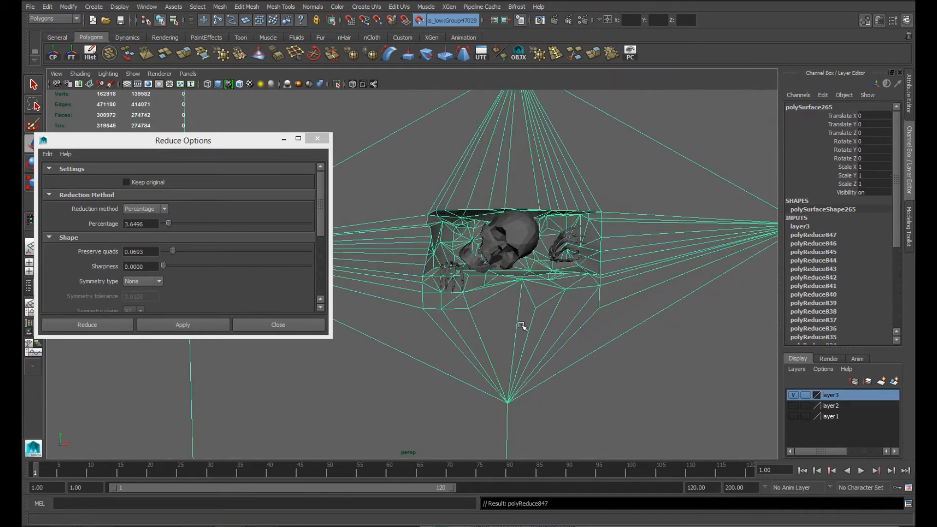
Step: Move the Reduce options out of the way and combine the wall and all skeleton pieces into one mesh
{"action": "key", "text": "alt+b"}
{"action": "scroll", "coordinate": [521, 326], "scroll_direction": "down", "scroll_amount": 5}
{"action": "left_click", "coordinate": [493, 189]}
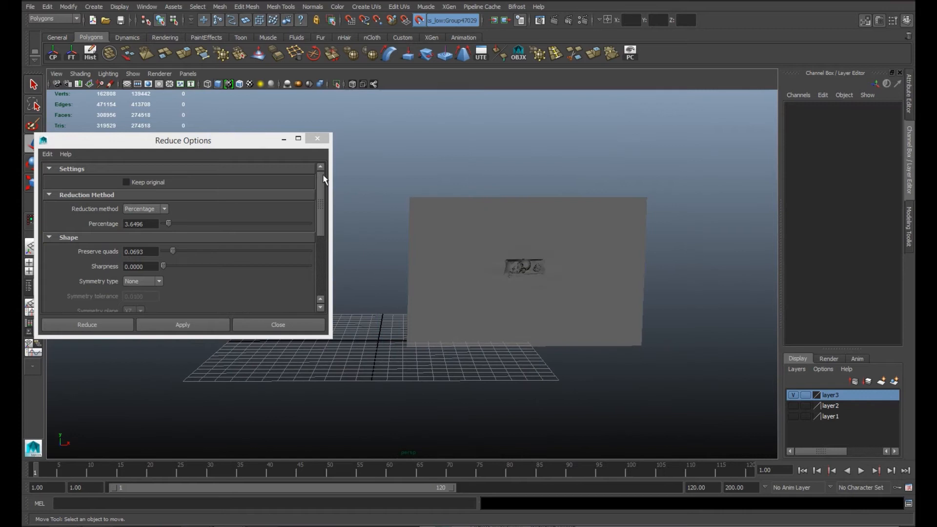
{"action": "left_click_drag", "start_coordinate": [260, 145], "coordinate": [236, 406]}
{"action": "left_click", "coordinate": [551, 252]}
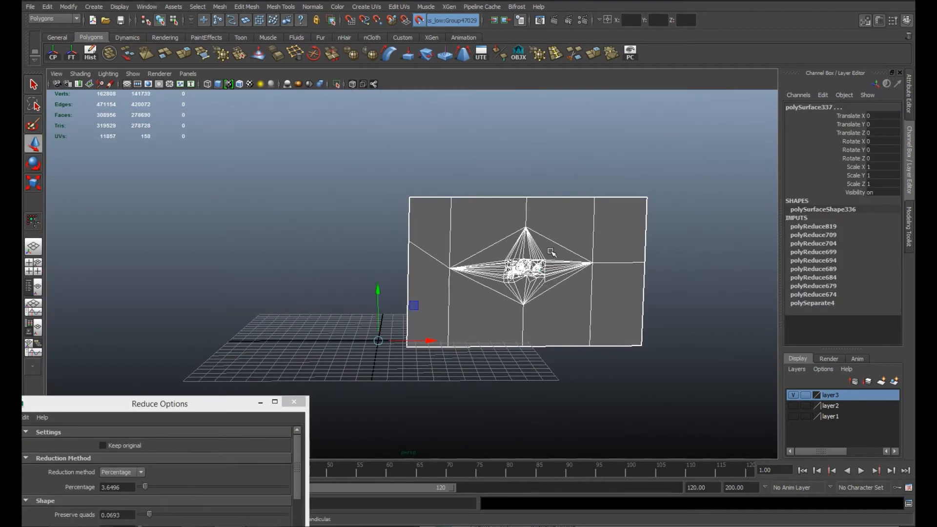
{"action": "left_click", "coordinate": [219, 7]}
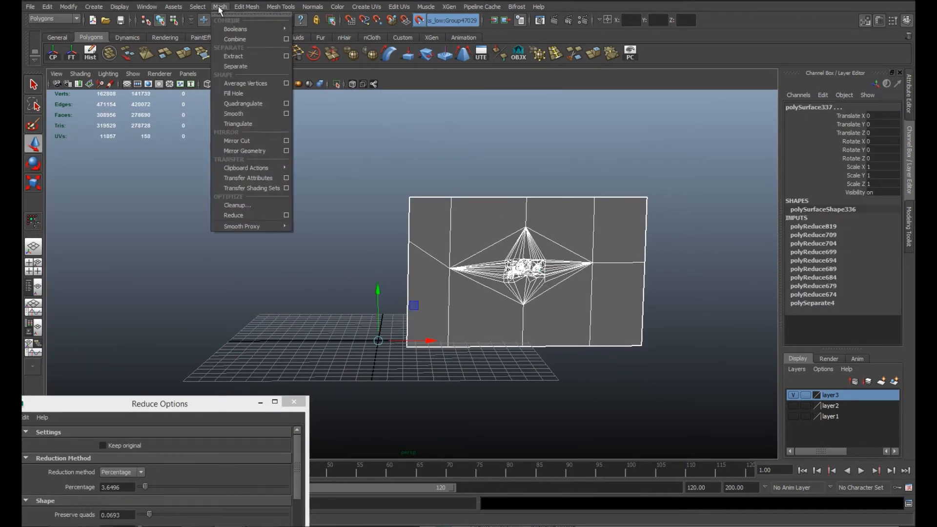
{"action": "left_click", "coordinate": [234, 39]}
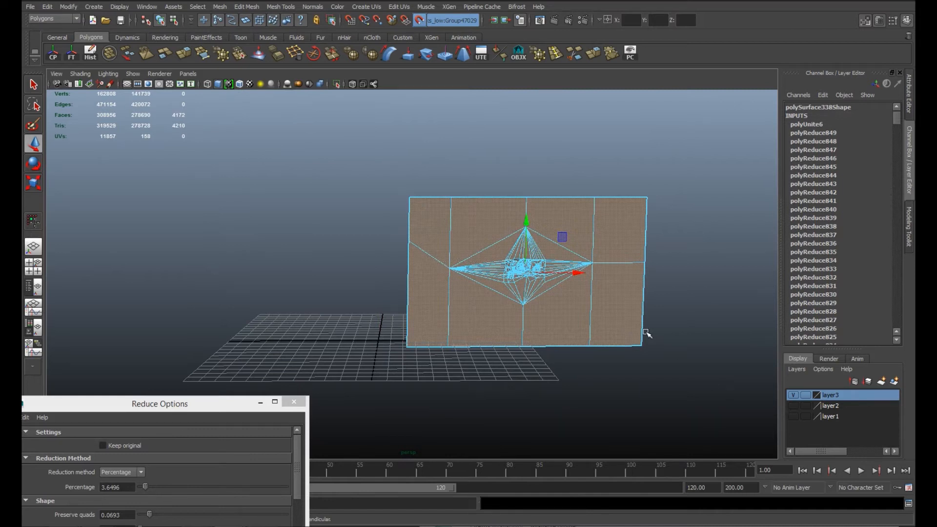
Step: Export the combined wall and skeleton mesh as an OBJ file named all_low in the sculpts folder
{"action": "left_click", "coordinate": [318, 213]}
{"action": "right_click_drag", "start_coordinate": [560, 252], "coordinate": [662, 184]}
{"action": "scroll", "coordinate": [603, 326], "scroll_direction": "up", "scroll_amount": 6}
{"action": "middle_click_drag", "start_coordinate": [604, 325], "coordinate": [496, 287], "text": "alt"}
{"action": "scroll", "coordinate": [495, 287], "scroll_direction": "down", "scroll_amount": 3}
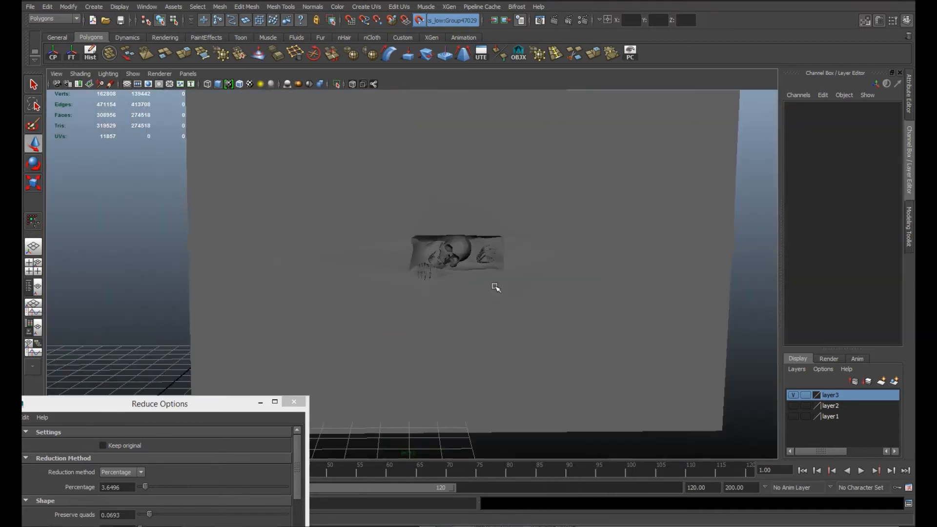
{"action": "scroll", "coordinate": [496, 287], "scroll_direction": "up", "scroll_amount": 5}
{"action": "left_click_drag", "start_coordinate": [496, 286], "coordinate": [528, 276], "text": "alt"}
{"action": "scroll", "coordinate": [569, 290], "scroll_direction": "down", "scroll_amount": 5}
{"action": "left_click", "coordinate": [528, 276]}
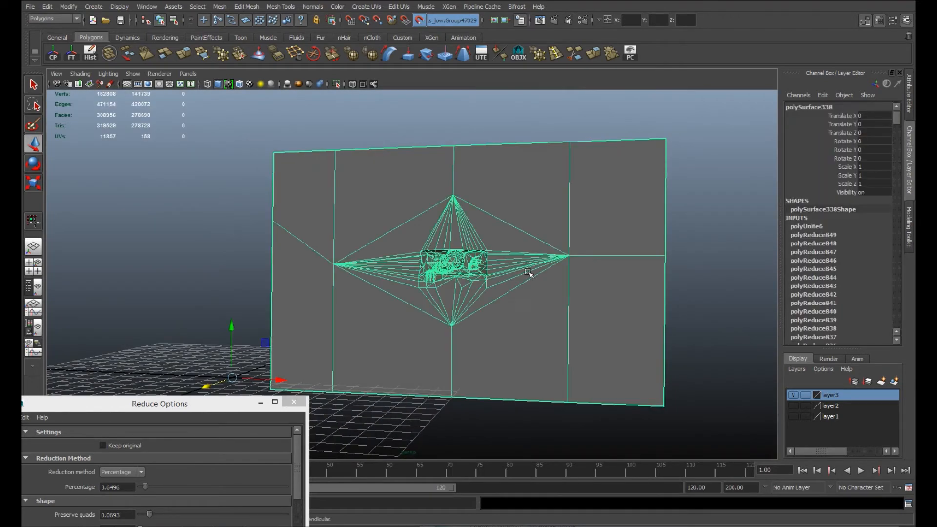
{"action": "left_click", "coordinate": [30, 7]}
{"action": "left_click", "coordinate": [112, 126]}
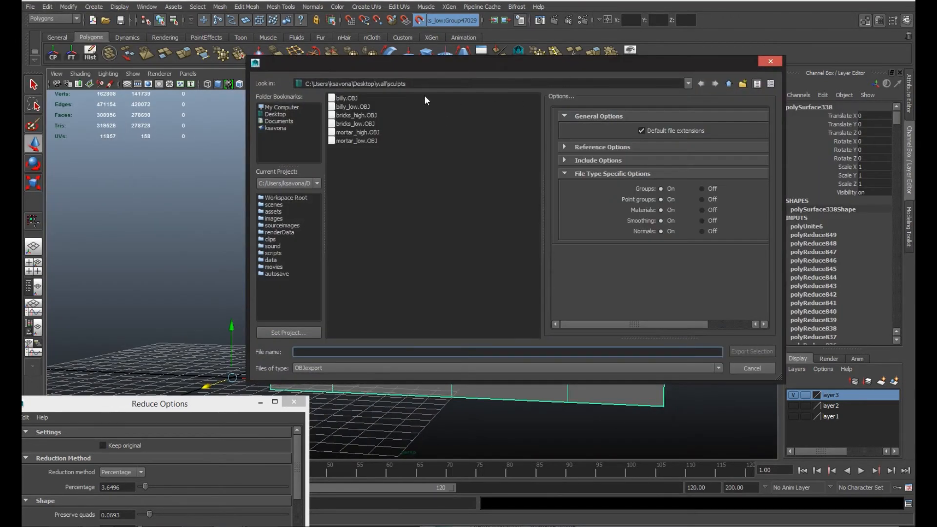
{"action": "type", "text": "all_low"}
{"action": "left_click", "coordinate": [751, 351]}
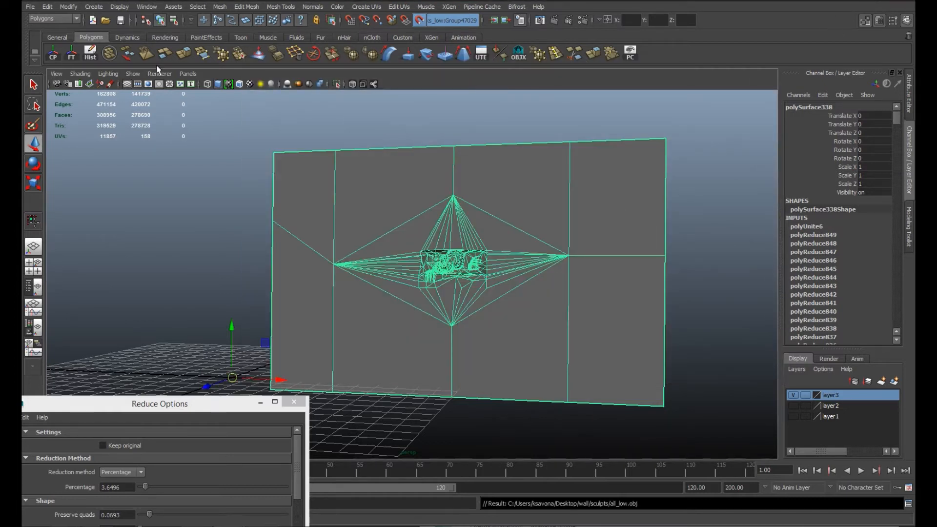
Step: Center the combined mesh's pivot, clear its history and export it again over the existing all_low OBJ file
{"action": "left_click", "coordinate": [71, 55]}
{"action": "left_click", "coordinate": [30, 6]}
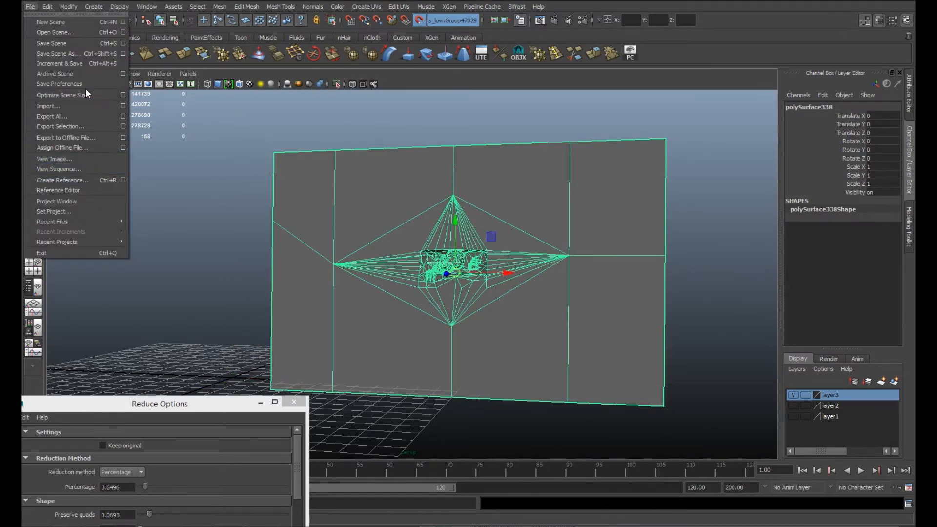
{"action": "left_click", "coordinate": [86, 125]}
{"action": "left_click", "coordinate": [349, 98]}
{"action": "left_click", "coordinate": [751, 351]}
{"action": "left_click", "coordinate": [494, 236]}
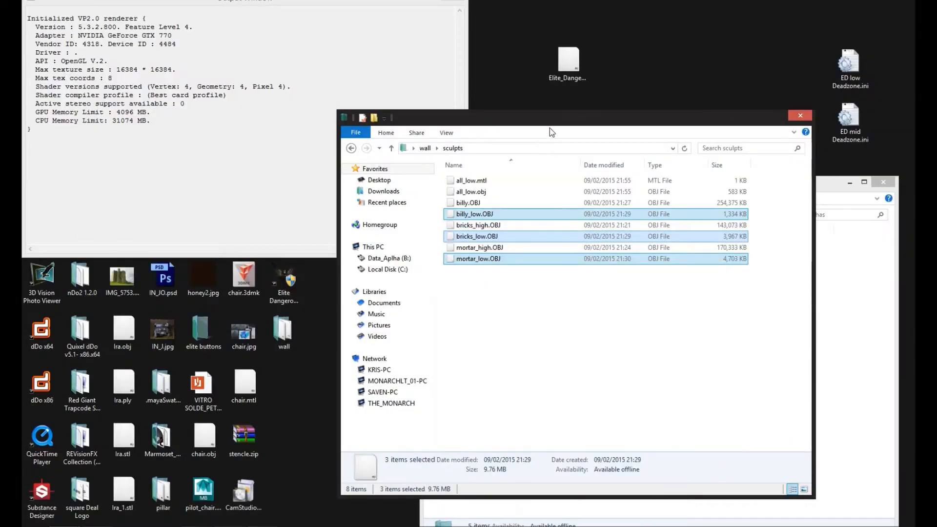
Step: Move the sculpts folder window aside, switch to ZBrush and close it without saving the project
{"action": "left_click_drag", "start_coordinate": [549, 128], "coordinate": [739, 195]}
{"action": "left_click", "coordinate": [420, 1]}
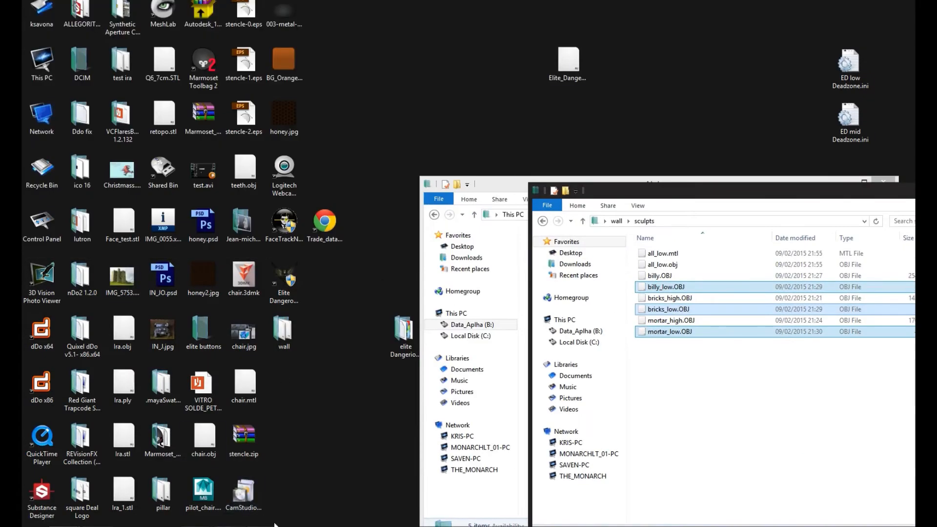
{"action": "left_click", "coordinate": [261, 526]}
{"action": "left_click", "coordinate": [877, 1]}
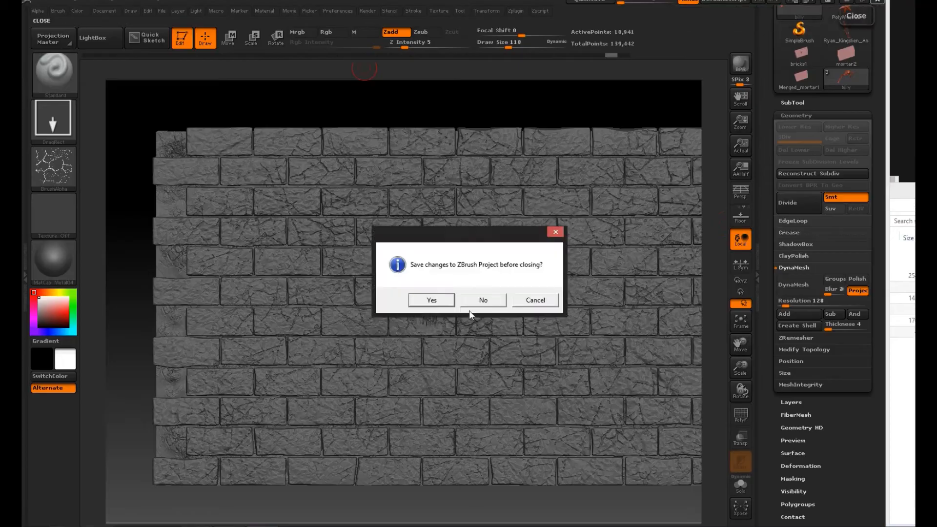
{"action": "left_click", "coordinate": [483, 300]}
Step: Launch xNormal and move its window out of the way
{"action": "left_click", "coordinate": [35, 526]}
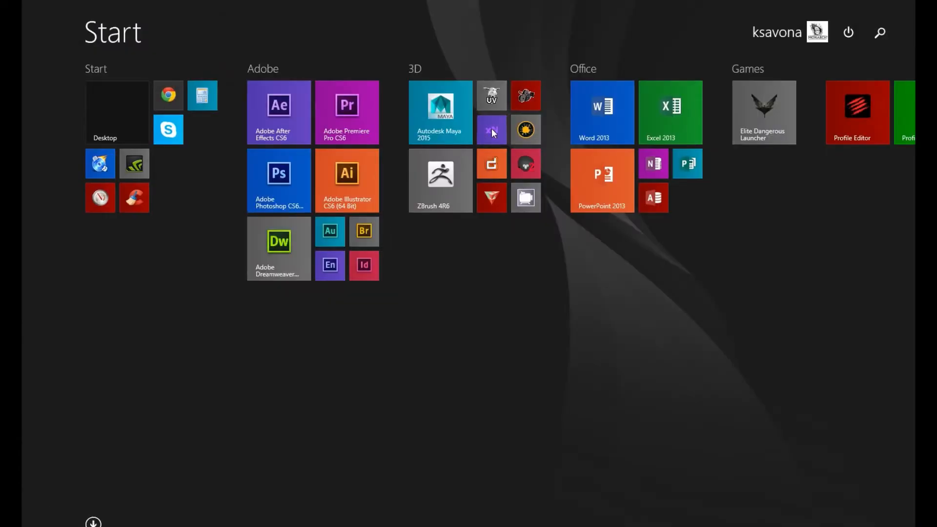
{"action": "left_click", "coordinate": [491, 130]}
{"action": "left_click_drag", "start_coordinate": [433, 82], "coordinate": [371, 0]}
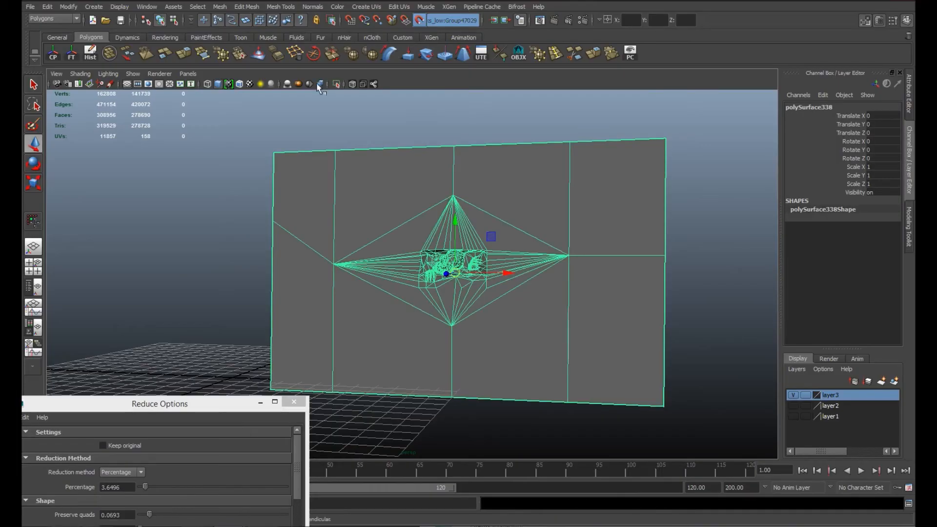
Step: Open the UV Texture Editor in Maya and separate the combined mesh into its individual pieces
{"action": "left_click", "coordinate": [143, 6]}
{"action": "left_click", "coordinate": [199, 144]}
{"action": "left_click_drag", "start_coordinate": [237, 28], "coordinate": [594, 114]}
{"action": "left_click", "coordinate": [219, 7]}
{"action": "left_click", "coordinate": [244, 66]}
Step: Apply a planar UV projection to the wall mesh, fitted to its bounding box along the Z axis
{"action": "left_click", "coordinate": [391, 122]}
{"action": "left_click", "coordinate": [435, 188]}
{"action": "scroll", "coordinate": [458, 302], "scroll_direction": "down", "scroll_amount": 5}
{"action": "left_click_drag", "start_coordinate": [520, 110], "coordinate": [31, 176]}
{"action": "left_click", "coordinate": [367, 7]}
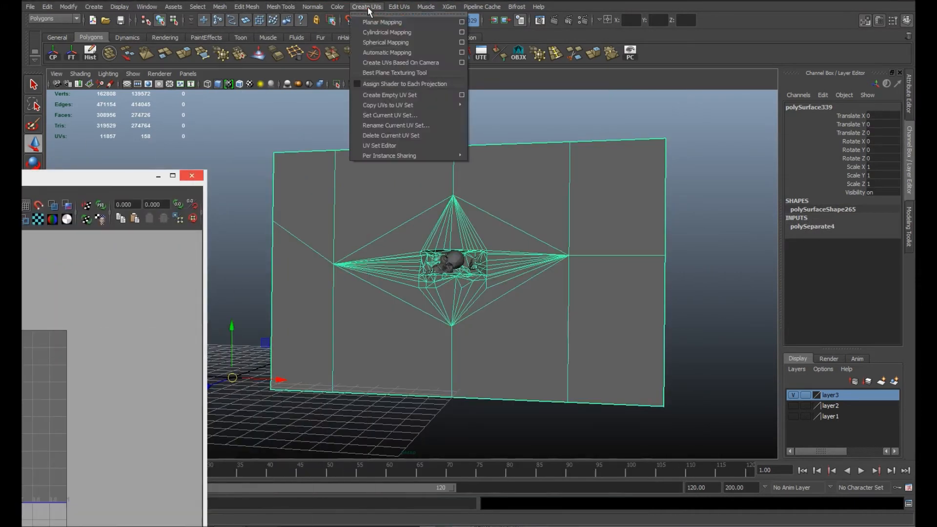
{"action": "left_click", "coordinate": [464, 22]}
{"action": "left_click", "coordinate": [407, 390]}
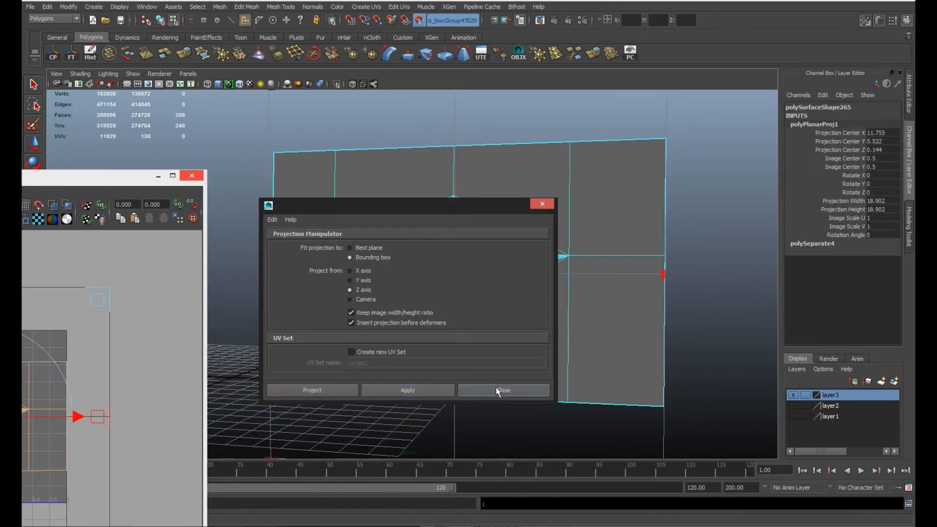
{"action": "left_click", "coordinate": [498, 391]}
Step: Examine the wall's projected UV layout in the UV Texture Editor and select all of its UVs
{"action": "left_click_drag", "start_coordinate": [112, 179], "coordinate": [380, 108]}
{"action": "scroll", "coordinate": [283, 405], "scroll_direction": "up", "scroll_amount": 5}
{"action": "right_click_drag", "start_coordinate": [284, 404], "coordinate": [325, 405]}
{"action": "left_click_drag", "start_coordinate": [172, 284], "coordinate": [362, 395]}
{"action": "left_click", "coordinate": [155, 149]}
{"action": "scroll", "coordinate": [267, 356], "scroll_direction": "down", "scroll_amount": 6}
{"action": "left_click_drag", "start_coordinate": [173, 419], "coordinate": [129, 255]}
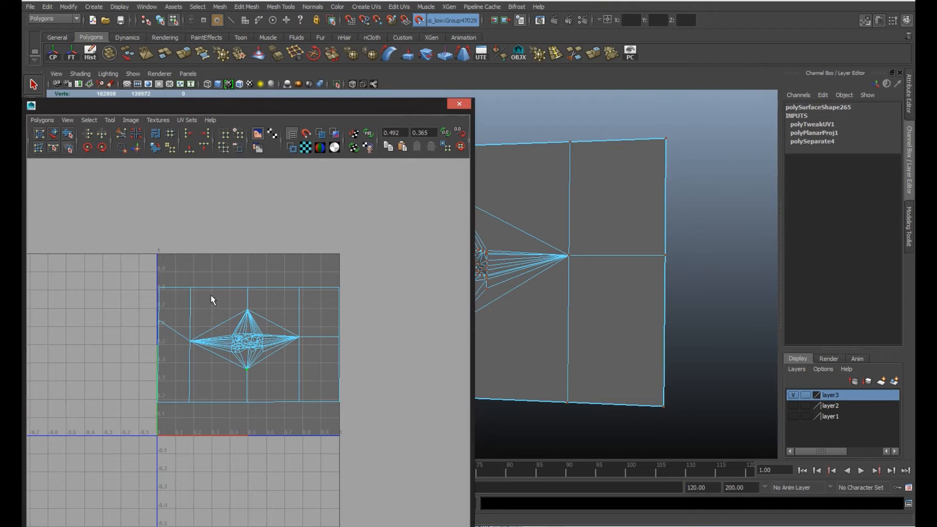
{"action": "left_click", "coordinate": [321, 378]}
{"action": "left_click_drag", "start_coordinate": [133, 254], "coordinate": [386, 459]}
{"action": "scroll", "coordinate": [254, 298], "scroll_direction": "down", "scroll_amount": 6}
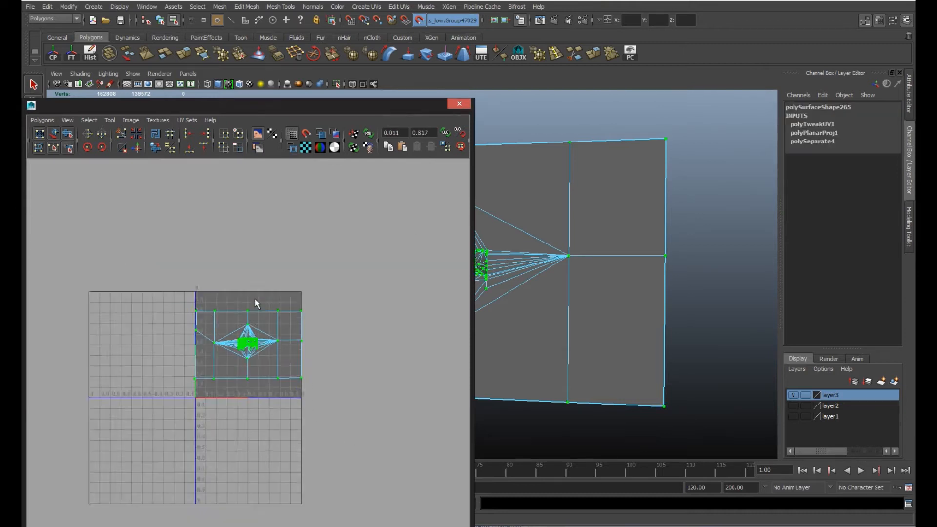
{"action": "double_click", "coordinate": [216, 108]}
Step: Select the skull in the wall opening and start creating UVs for it with the UV Texture Editor kept aside
{"action": "left_click_drag", "start_coordinate": [505, 230], "coordinate": [505, 299]}
{"action": "left_click_drag", "start_coordinate": [566, 67], "coordinate": [100, 144]}
{"action": "right_click_drag", "start_coordinate": [527, 212], "coordinate": [560, 203]}
{"action": "scroll", "coordinate": [530, 279], "scroll_direction": "up", "scroll_amount": 8}
{"action": "left_click_drag", "start_coordinate": [530, 280], "coordinate": [610, 266], "text": "alt"}
{"action": "middle_click_drag", "start_coordinate": [613, 267], "coordinate": [451, 444], "text": "alt"}
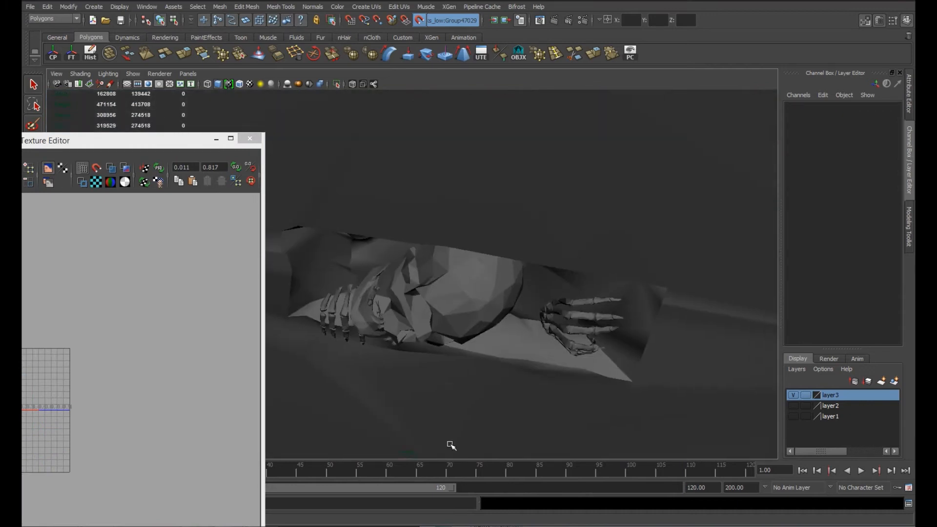
{"action": "left_click_drag", "start_coordinate": [469, 384], "coordinate": [492, 341], "text": "alt"}
{"action": "left_click", "coordinate": [492, 341]}
{"action": "middle_click_drag", "start_coordinate": [491, 341], "coordinate": [622, 312], "text": "alt"}
{"action": "left_click_drag", "start_coordinate": [161, 142], "coordinate": [191, 138]}
{"action": "left_click", "coordinate": [366, 6]}
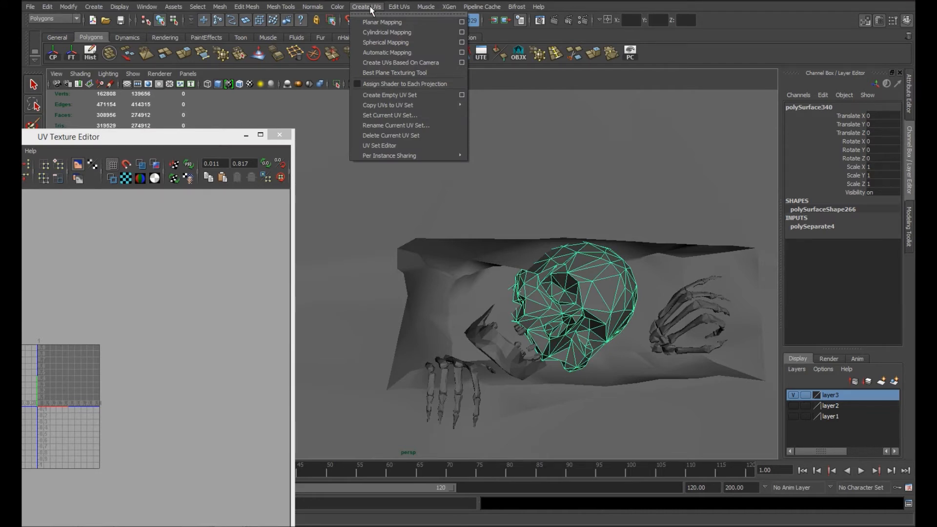
Step: Leave Maya's UV creation commands, switch to UVLayout on the desktop and move the xNormal window out of the way
{"action": "left_click", "coordinate": [370, 6]}
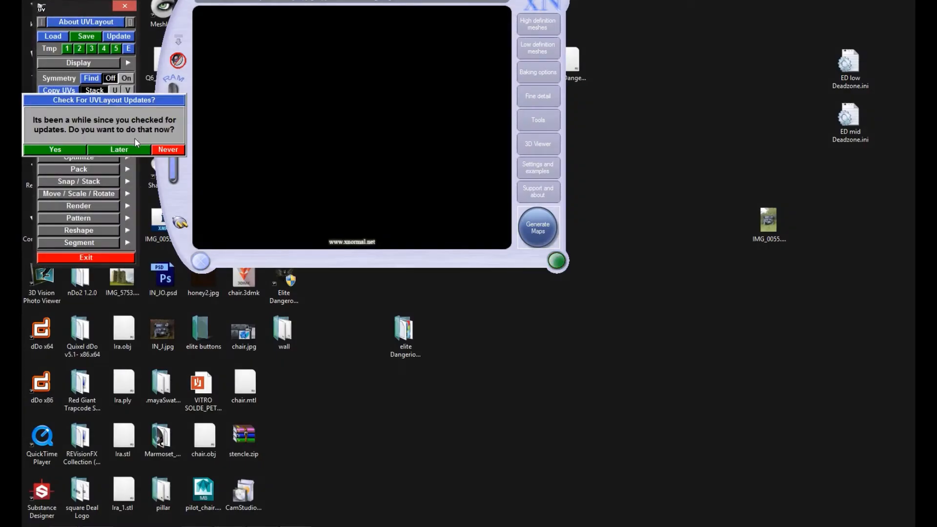
{"action": "left_click", "coordinate": [132, 148]}
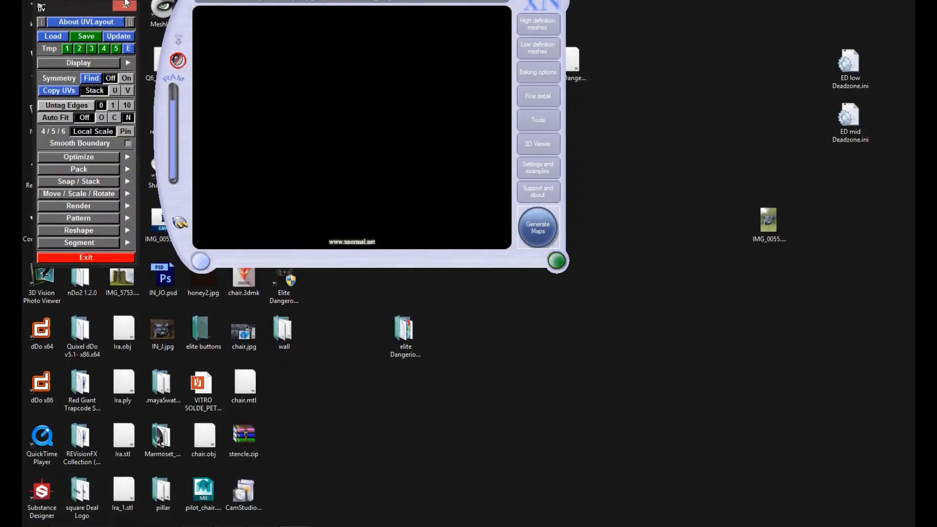
{"action": "left_click_drag", "start_coordinate": [190, 88], "coordinate": [319, 436]}
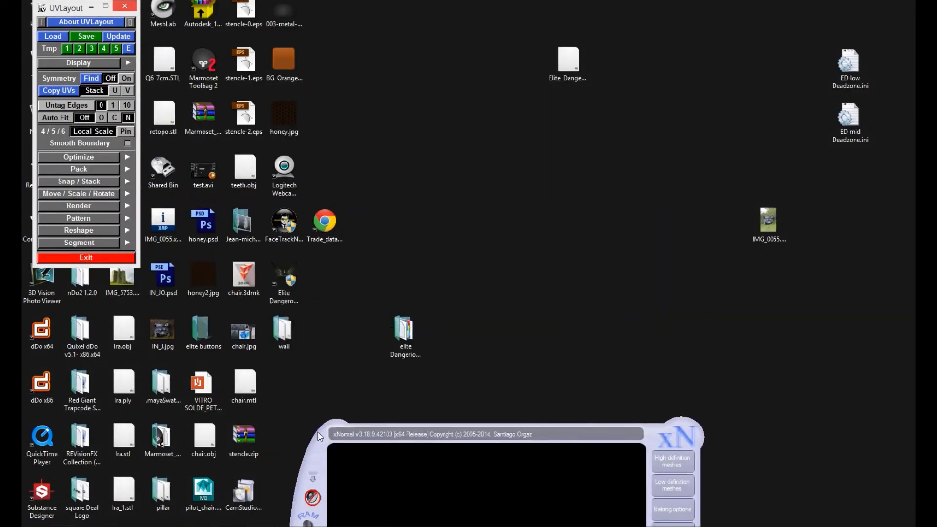
Step: Load the skeleton mesh from the sculpts folder inside the wall folder, with type Poly and New UVs
{"action": "left_click", "coordinate": [68, 37]}
{"action": "double_click", "coordinate": [160, 77]}
{"action": "scroll", "coordinate": [215, 113], "scroll_direction": "down", "scroll_amount": 5}
{"action": "double_click", "coordinate": [215, 114]}
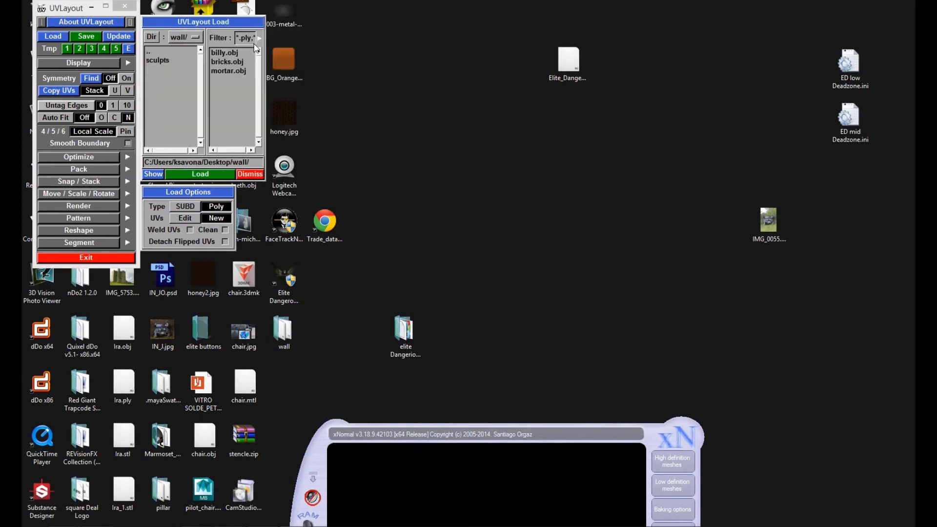
{"action": "double_click", "coordinate": [161, 60]}
{"action": "double_click", "coordinate": [247, 53]}
Step: Enlarge the UVLayout mesh window and drop the wall piece so the skull, jaw and hands remain for cutting
{"action": "left_click_drag", "start_coordinate": [399, 283], "coordinate": [405, 259]}
{"action": "left_click_drag", "start_coordinate": [542, 175], "coordinate": [535, 196]}
{"action": "middle_click_drag", "start_coordinate": [535, 196], "coordinate": [514, 187]}
{"action": "right_click_drag", "start_coordinate": [514, 188], "coordinate": [510, 231]}
{"action": "middle_click_drag", "start_coordinate": [510, 231], "coordinate": [606, 256]}
{"action": "left_click_drag", "start_coordinate": [590, 297], "coordinate": [883, 508]}
{"action": "middle_click_drag", "start_coordinate": [522, 293], "coordinate": [605, 356]}
{"action": "left_click_drag", "start_coordinate": [605, 356], "coordinate": [588, 391]}
{"action": "middle_click_drag", "start_coordinate": [468, 188], "coordinate": [418, 112]}
{"action": "key", "text": "d"}
Step: Mark cut edges on the skull's face from the lower rim of the upper jaw up along one side of the nose
{"action": "right_click_drag", "start_coordinate": [583, 348], "coordinate": [593, 380]}
{"action": "left_click_drag", "start_coordinate": [592, 381], "coordinate": [588, 312]}
{"action": "middle_click_drag", "start_coordinate": [503, 273], "coordinate": [605, 144]}
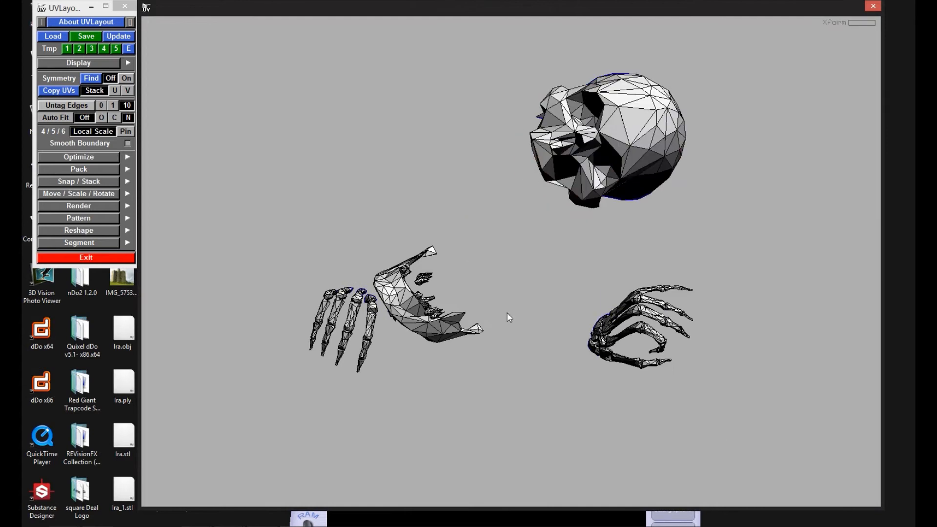
{"action": "middle_click_drag", "start_coordinate": [424, 312], "coordinate": [313, 185]}
{"action": "left_click_drag", "start_coordinate": [604, 237], "coordinate": [625, 212]}
{"action": "right_click_drag", "start_coordinate": [625, 211], "coordinate": [630, 273]}
{"action": "middle_click_drag", "start_coordinate": [449, 263], "coordinate": [597, 306]}
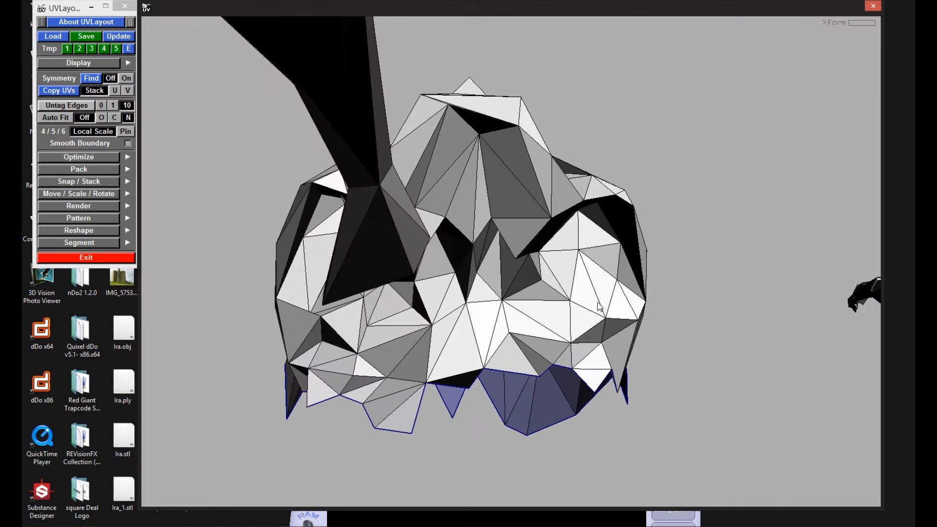
{"action": "left_click_drag", "start_coordinate": [599, 307], "coordinate": [527, 315]}
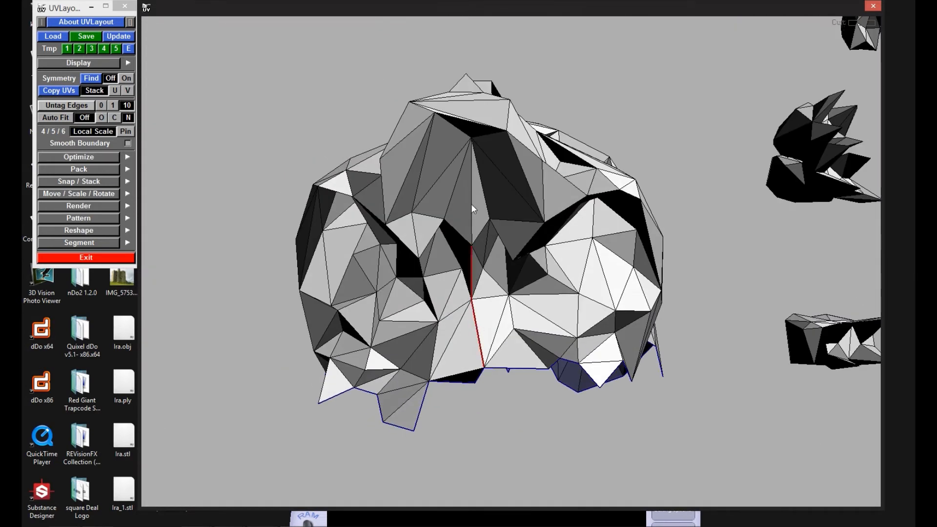
{"action": "left_click_drag", "start_coordinate": [476, 217], "coordinate": [544, 373]}
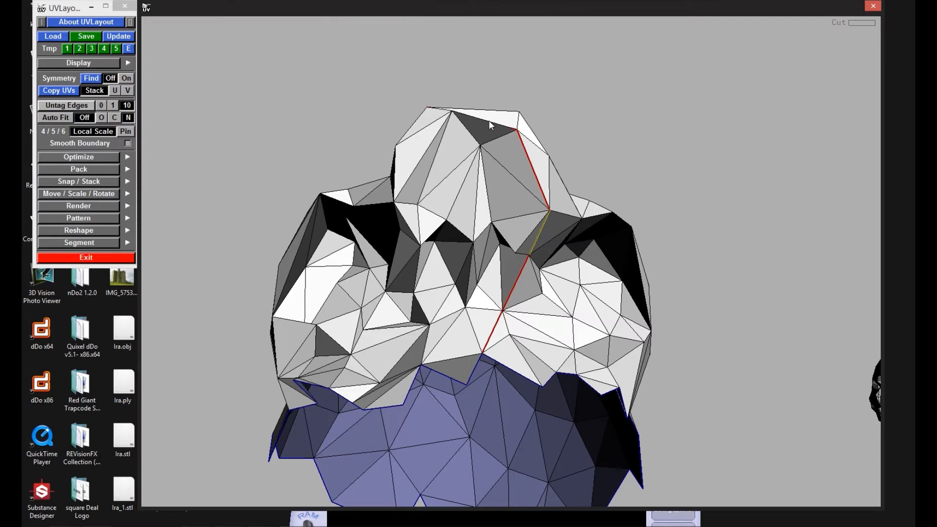
Step: Continue the cut across the forehead edge and down the nose's other side, then detach and drop the central face piece
{"action": "left_click_drag", "start_coordinate": [552, 161], "coordinate": [490, 102]}
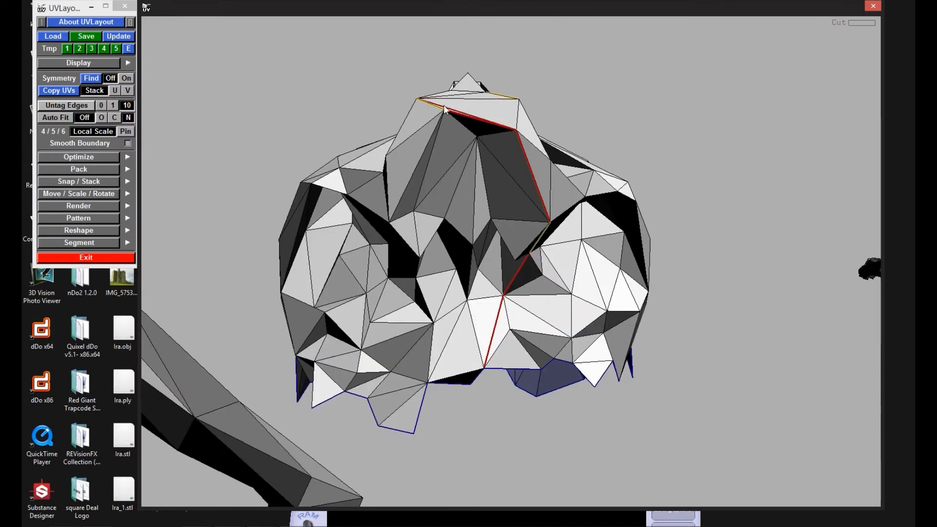
{"action": "left_click_drag", "start_coordinate": [445, 138], "coordinate": [453, 223]}
{"action": "key", "text": "c"}
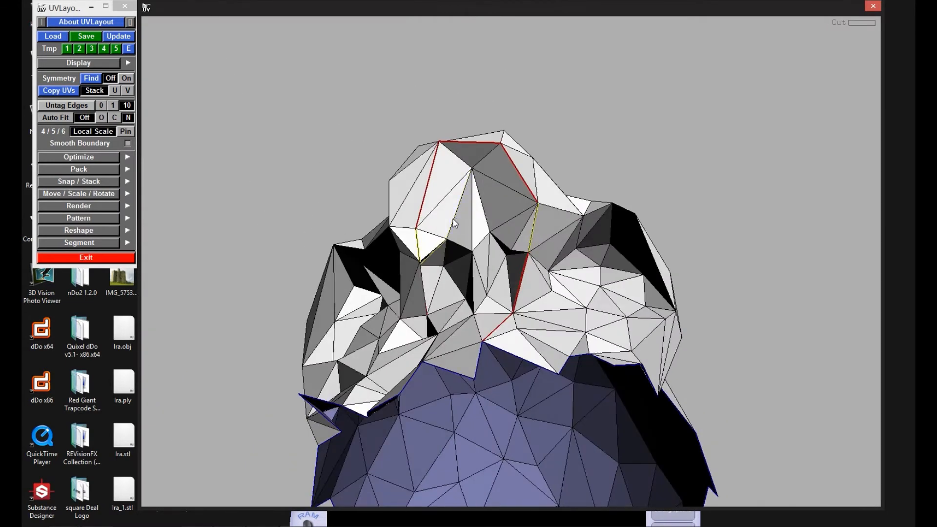
{"action": "right_click_drag", "start_coordinate": [440, 276], "coordinate": [408, 319]}
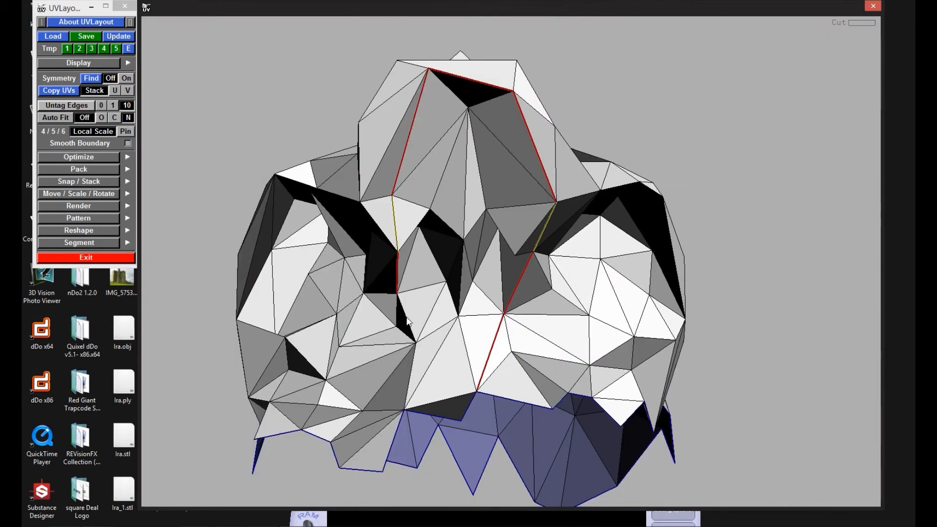
{"action": "key", "text": "Return"}
{"action": "key", "text": "d"}
Step: Mark cut edges around the skull's first eye socket, clearing the wrongly tagged ones
{"action": "left_click_drag", "start_coordinate": [457, 272], "coordinate": [417, 330]}
{"action": "right_click_drag", "start_coordinate": [417, 330], "coordinate": [435, 278]}
{"action": "left_click_drag", "start_coordinate": [434, 278], "coordinate": [502, 207]}
{"action": "right_click_drag", "start_coordinate": [502, 207], "coordinate": [334, 227]}
{"action": "left_click_drag", "start_coordinate": [326, 261], "coordinate": [320, 234]}
{"action": "key", "text": "w"}
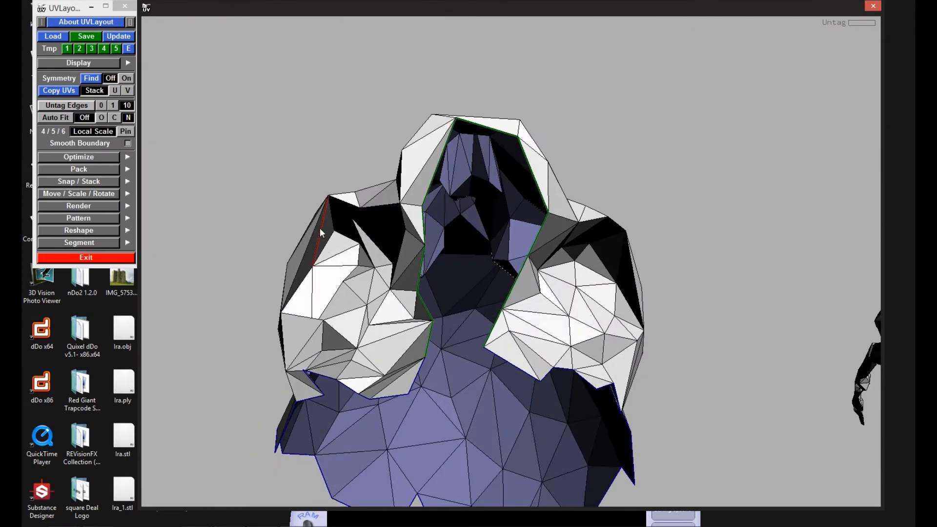
{"action": "key", "text": "c"}
{"action": "left_click_drag", "start_coordinate": [368, 275], "coordinate": [350, 191]}
{"action": "key", "text": "w"}
Step: Mark cut edges around the second eye socket, split the skull along the seams and drop it
{"action": "left_click_drag", "start_coordinate": [423, 143], "coordinate": [604, 213]}
{"action": "key", "text": "c"}
{"action": "left_click_drag", "start_coordinate": [592, 277], "coordinate": [600, 298]}
{"action": "key", "text": "c"}
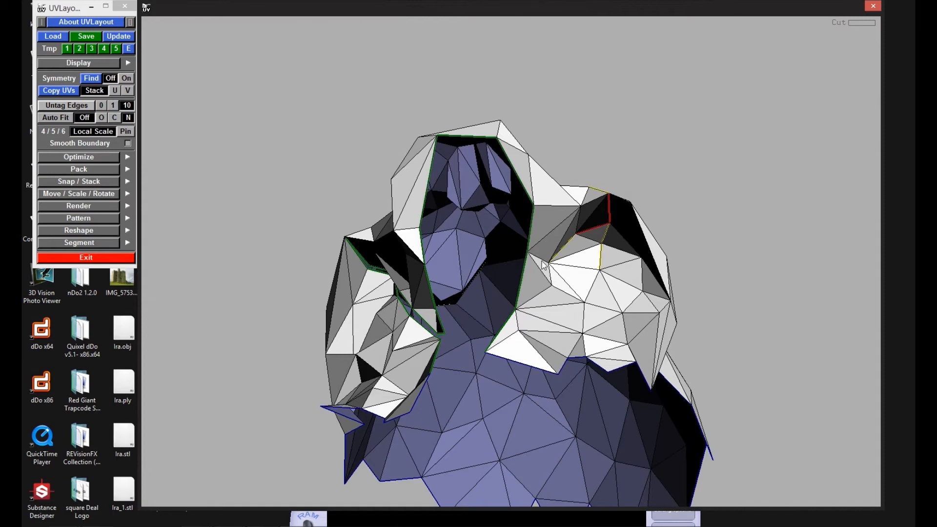
{"action": "key", "text": "c"}
{"action": "left_click_drag", "start_coordinate": [543, 263], "coordinate": [604, 252]}
{"action": "key", "text": "w"}
{"action": "left_click_drag", "start_coordinate": [577, 213], "coordinate": [505, 226]}
{"action": "key", "text": "shift+s"}
{"action": "key", "text": "d"}
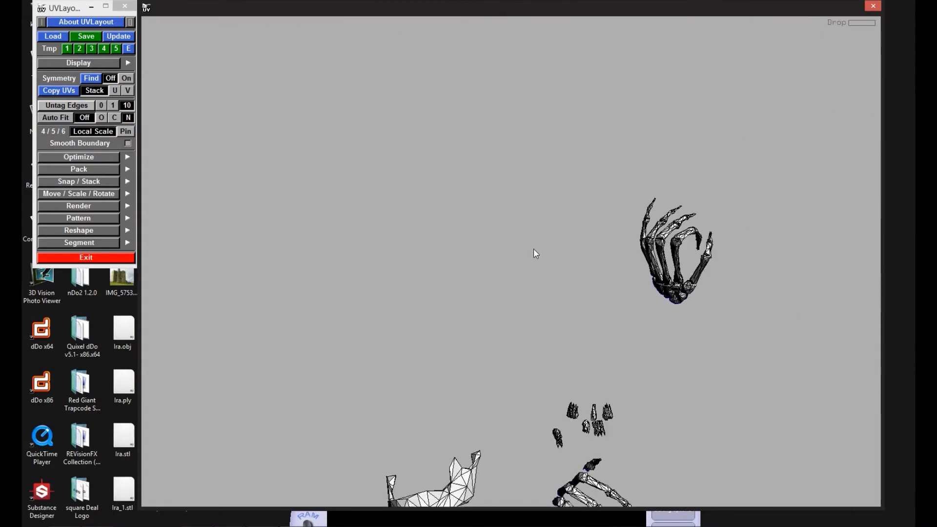
Step: Mark cut edges along the rear branch of the lower jawbone, untagging the edges that stray off the seam
{"action": "right_click_drag", "start_coordinate": [534, 249], "coordinate": [563, 257]}
{"action": "left_click_drag", "start_coordinate": [563, 257], "coordinate": [526, 236]}
{"action": "right_click_drag", "start_coordinate": [525, 236], "coordinate": [529, 280]}
{"action": "left_click_drag", "start_coordinate": [529, 280], "coordinate": [302, 382]}
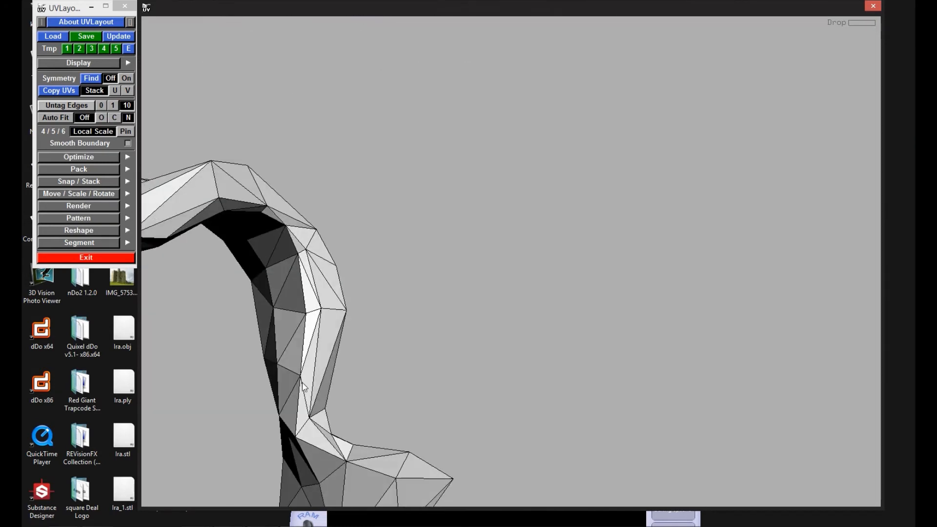
{"action": "key", "text": "c"}
{"action": "left_click_drag", "start_coordinate": [366, 467], "coordinate": [310, 313]}
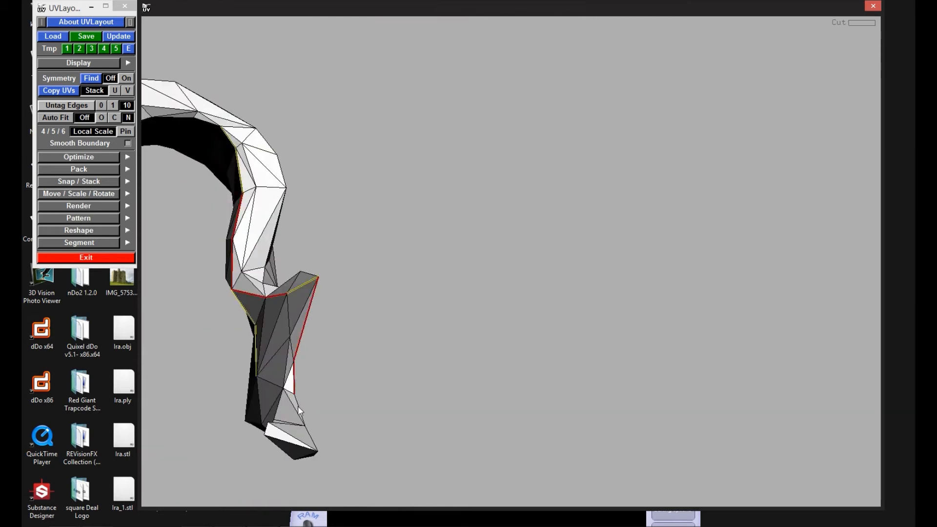
{"action": "left_click_drag", "start_coordinate": [314, 431], "coordinate": [382, 399]}
{"action": "key", "text": "w"}
{"action": "key", "text": "w"}
{"action": "key", "text": "w"}
{"action": "key", "text": "w"}
Step: Correct the seam around the jaw branch's two projecting tips and extend it onto the branch's lower edge
{"action": "key", "text": "c"}
{"action": "key", "text": "c"}
{"action": "key", "text": "c"}
{"action": "key", "text": "w"}
{"action": "left_click_drag", "start_coordinate": [590, 417], "coordinate": [515, 391]}
Step: Extend the seam edges from the jaw branch along both rims toward the front of the jaw arch
{"action": "key", "text": "c"}
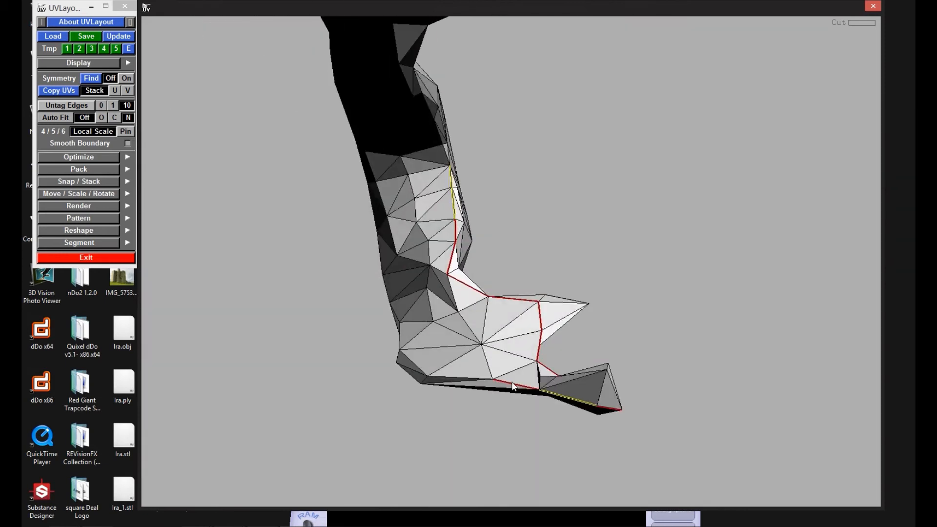
{"action": "left_click_drag", "start_coordinate": [414, 365], "coordinate": [496, 331]}
{"action": "key", "text": "w"}
{"action": "key", "text": "c"}
Step: Mark cut edges around the opposite end of the jawbone
{"action": "key", "text": "c"}
{"action": "left_click_drag", "start_coordinate": [531, 192], "coordinate": [539, 223]}
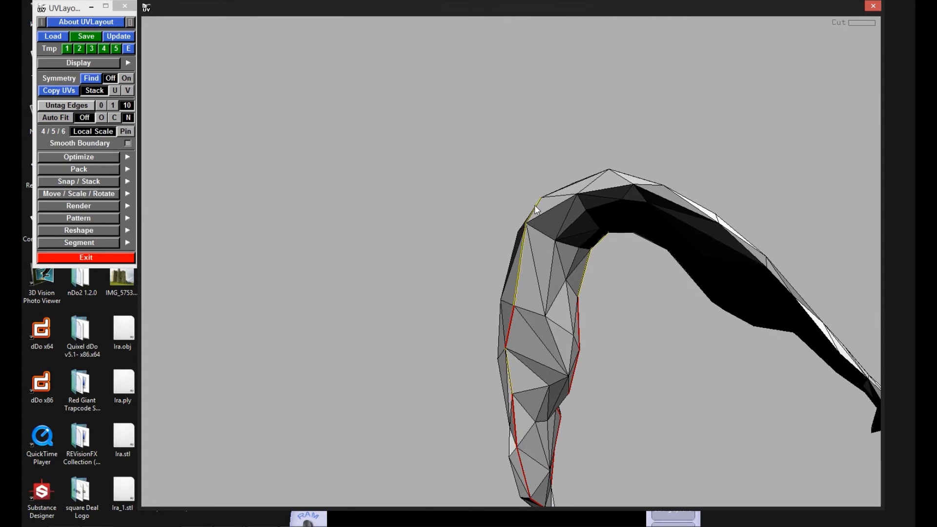
{"action": "key", "text": "c"}
{"action": "key", "text": "c"}
{"action": "key", "text": "c"}
{"action": "left_click_drag", "start_coordinate": [749, 256], "coordinate": [642, 360]}
{"action": "left_click_drag", "start_coordinate": [600, 426], "coordinate": [408, 380]}
{"action": "key", "text": "c"}
{"action": "key", "text": "c"}
{"action": "key", "text": "c"}
{"action": "key", "text": "c"}
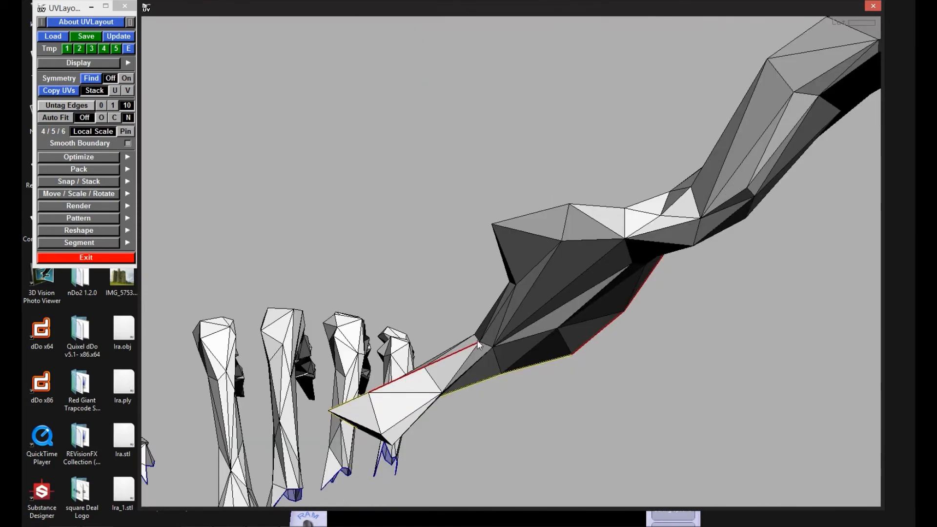
Step: Close the seam around the jawbone, split the mesh along it and drop the detached piece
{"action": "key", "text": "c"}
{"action": "left_click_drag", "start_coordinate": [654, 207], "coordinate": [635, 259]}
{"action": "key", "text": "w"}
{"action": "key", "text": "c"}
{"action": "left_click_drag", "start_coordinate": [580, 332], "coordinate": [541, 320]}
Step: Add relief cuts to the remaining jawbone piece, split along them and drop it
{"action": "key", "text": "c"}
{"action": "key", "text": "shift+s"}
{"action": "right_click_drag", "start_coordinate": [652, 223], "coordinate": [572, 232]}
{"action": "key", "text": "d"}
{"action": "left_click_drag", "start_coordinate": [572, 233], "coordinate": [529, 356]}
{"action": "key", "text": "c"}
{"action": "key", "text": "shift+s"}
{"action": "left_click_drag", "start_coordinate": [644, 266], "coordinate": [479, 323]}
Step: Mark a seam on the first loose tooth cluster, split along it and drop the cluster
{"action": "key", "text": "c"}
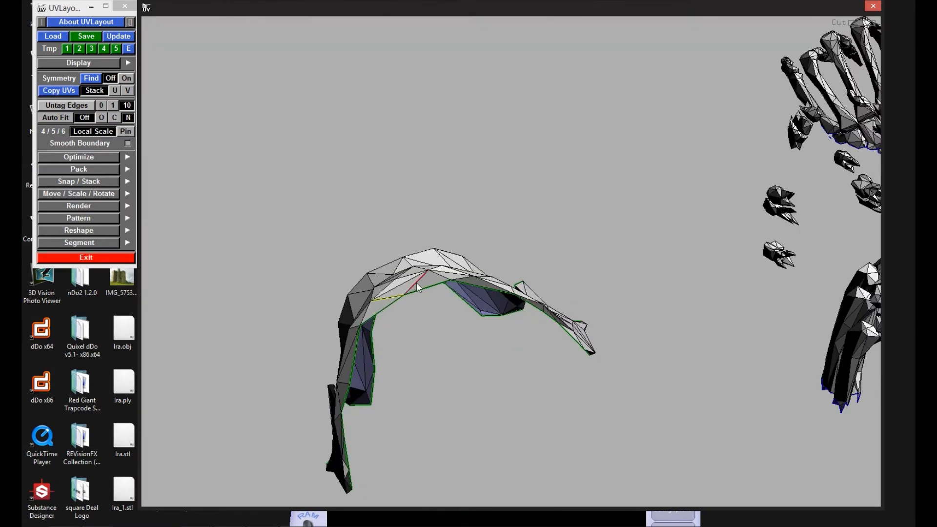
{"action": "key", "text": "w"}
{"action": "key", "text": "shift+s"}
{"action": "key", "text": "d"}
{"action": "left_click_drag", "start_coordinate": [443, 282], "coordinate": [533, 177]}
{"action": "right_click_drag", "start_coordinate": [534, 177], "coordinate": [533, 337]}
{"action": "left_click_drag", "start_coordinate": [534, 336], "coordinate": [496, 341]}
{"action": "key", "text": "c"}
{"action": "left_click_drag", "start_coordinate": [430, 256], "coordinate": [489, 203]}
{"action": "key", "text": "w"}
Step: Cut a lengthwise seam through the small tooth cluster, from a root to the crown, and drop it
{"action": "key", "text": "c"}
{"action": "left_click_drag", "start_coordinate": [561, 232], "coordinate": [551, 264]}
{"action": "key", "text": "shift+s"}
{"action": "key", "text": "d"}
{"action": "left_click_drag", "start_coordinate": [497, 300], "coordinate": [616, 226]}
{"action": "key", "text": "c"}
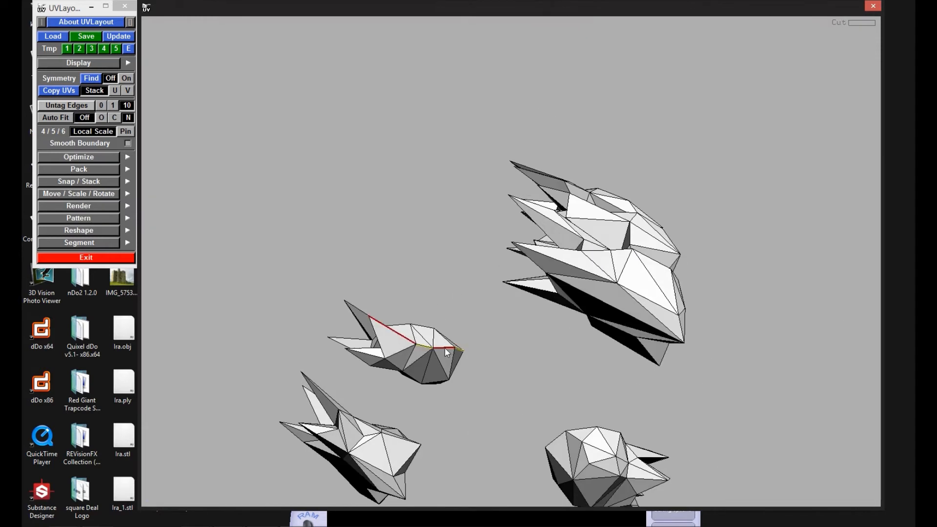
{"action": "left_click_drag", "start_coordinate": [444, 348], "coordinate": [555, 350]}
Step: Mark cut edges on the next tooth cluster around its crowns and roots, untagging the unwanted ones
{"action": "key", "text": "c"}
{"action": "key", "text": "shift+s"}
{"action": "key", "text": "d"}
{"action": "left_click_drag", "start_coordinate": [680, 318], "coordinate": [393, 110]}
{"action": "key", "text": "c"}
Step: Complete the tooth cluster's seams between the roots and split the mesh along them
{"action": "key", "text": "c"}
{"action": "key", "text": "w"}
{"action": "key", "text": "c"}
Step: Add the remaining cuts along the tooth cluster's roots, split along them and drop the cluster
{"action": "key", "text": "c"}
{"action": "key", "text": "c"}
{"action": "left_click_drag", "start_coordinate": [427, 380], "coordinate": [610, 185]}
{"action": "key", "text": "w"}
{"action": "left_click_drag", "start_coordinate": [599, 234], "coordinate": [644, 307]}
{"action": "key", "text": "c"}
{"action": "key", "text": "shift+s"}
{"action": "left_click_drag", "start_coordinate": [581, 311], "coordinate": [542, 353]}
{"action": "key", "text": "c"}
{"action": "key", "text": "shift+s"}
{"action": "left_click_drag", "start_coordinate": [624, 168], "coordinate": [716, 300]}
{"action": "right_click_drag", "start_coordinate": [716, 301], "coordinate": [629, 315]}
{"action": "key", "text": "c"}
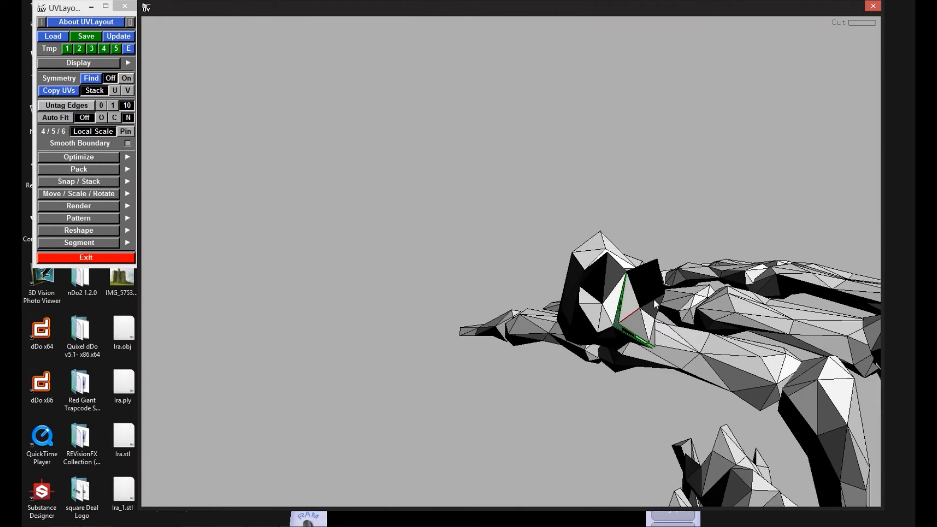
{"action": "left_click_drag", "start_coordinate": [653, 299], "coordinate": [647, 359]}
{"action": "key", "text": "c"}
{"action": "key", "text": "shift+s"}
{"action": "left_click_drag", "start_coordinate": [652, 320], "coordinate": [625, 336]}
{"action": "key", "text": "c"}
Step: Mark a seam on a fingertip bone of the hand, split along it and drop the bone
{"action": "key", "text": "c"}
{"action": "key", "text": "u"}
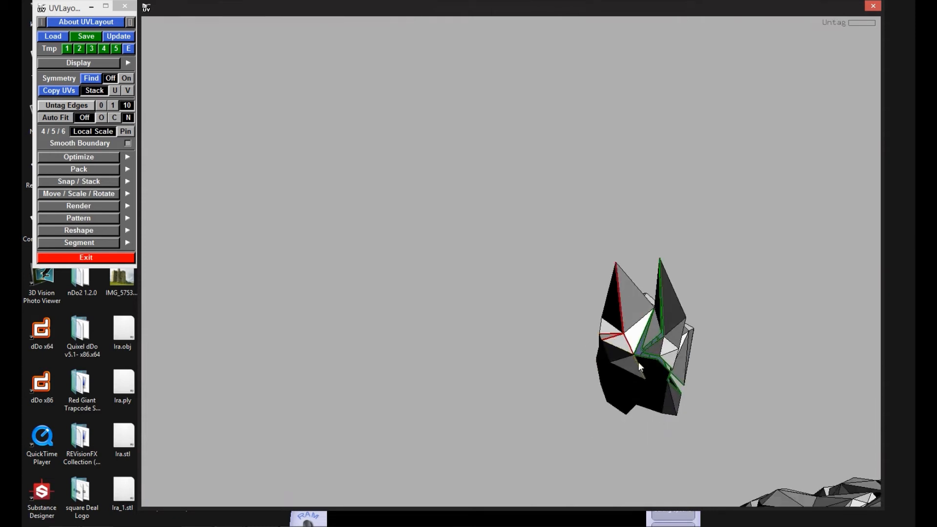
{"action": "key", "text": "shift+s"}
{"action": "left_click_drag", "start_coordinate": [639, 369], "coordinate": [604, 404]}
{"action": "key", "text": "d"}
{"action": "right_click_drag", "start_coordinate": [604, 404], "coordinate": [439, 324]}
{"action": "left_click_drag", "start_coordinate": [439, 324], "coordinate": [476, 279]}
Step: Mark a seam across the end of a thick finger bone of the hand, split along it and drop the bone
{"action": "key", "text": "c"}
{"action": "key", "text": "c"}
{"action": "left_click_drag", "start_coordinate": [541, 242], "coordinate": [542, 329]}
{"action": "key", "text": "shift+s"}
{"action": "key", "text": "d"}
Step: Tag cut edges on the adjacent finger bone, split the mesh along them and drop that bone
{"action": "key", "text": "c"}
{"action": "left_click_drag", "start_coordinate": [570, 360], "coordinate": [522, 280]}
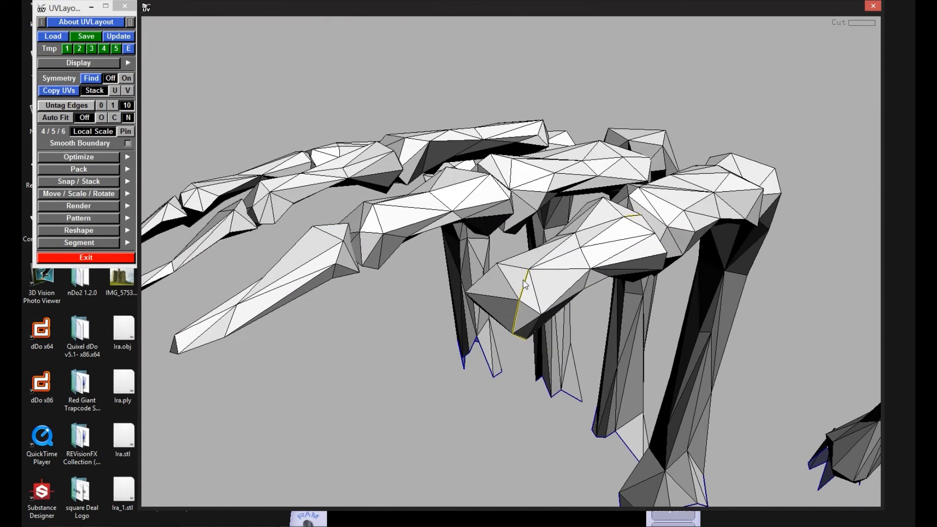
{"action": "key", "text": "shift+s"}
{"action": "left_click_drag", "start_coordinate": [516, 320], "coordinate": [588, 341]}
{"action": "key", "text": "d"}
Step: Mark a seam on the following finger bone, split along it and drop it from the hand
{"action": "key", "text": "c"}
Step: Mark a lengthwise seam down the broad bone between the slender bone and the fingers, split along it and drop the bone
{"action": "key", "text": "c"}
{"action": "key", "text": "c"}
{"action": "left_click_drag", "start_coordinate": [280, 428], "coordinate": [369, 400]}
{"action": "key", "text": "shift+s"}
{"action": "key", "text": "d"}
{"action": "left_click_drag", "start_coordinate": [368, 357], "coordinate": [378, 269]}
{"action": "key", "text": "c"}
{"action": "key", "text": "c"}
{"action": "key", "text": "shift+s"}
{"action": "key", "text": "d"}
Step: Mark a seam down the isolated slender, tapered bone, split along it and drop the bone
{"action": "key", "text": "c"}
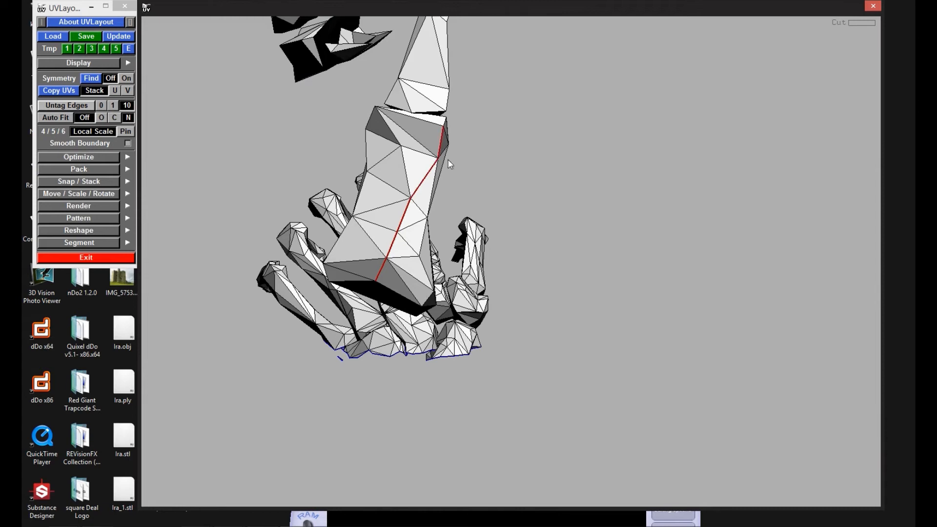
{"action": "left_click_drag", "start_coordinate": [443, 199], "coordinate": [450, 134]}
{"action": "key", "text": "shift+s"}
{"action": "key", "text": "d"}
{"action": "left_click_drag", "start_coordinate": [470, 230], "coordinate": [665, 227]}
{"action": "key", "text": "c"}
{"action": "key", "text": "c"}
{"action": "left_click_drag", "start_coordinate": [652, 164], "coordinate": [677, 205]}
{"action": "key", "text": "shift+s"}
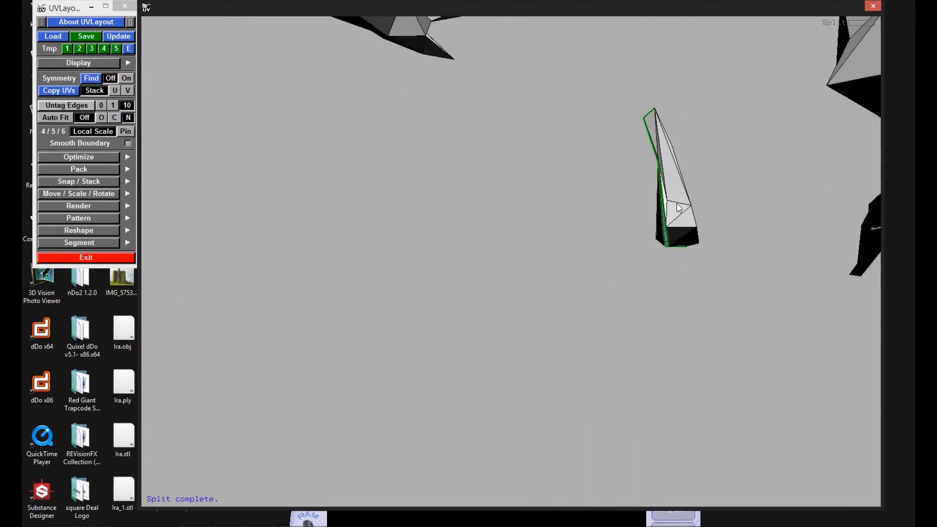
{"action": "key", "text": "d"}
Step: Tag the cut edges around the next hand bone, split it along them and drop it
{"action": "left_click_drag", "start_coordinate": [658, 246], "coordinate": [432, 263]}
{"action": "key", "text": "c"}
Step: Mark cuts on another bone near the wrist, split along the seam and drop the bone
{"action": "key", "text": "c"}
{"action": "key", "text": "c"}
{"action": "left_click_drag", "start_coordinate": [454, 197], "coordinate": [424, 247]}
{"action": "key", "text": "Return"}
{"action": "key", "text": "d"}
Step: Mark cuts on the small rounded bone behind the fingers, untag the unwanted edge and split along the seam
{"action": "key", "text": "c"}
{"action": "key", "text": "c"}
{"action": "key", "text": "c"}
{"action": "left_click_drag", "start_coordinate": [429, 113], "coordinate": [354, 226]}
{"action": "key", "text": "shift+s"}
{"action": "key", "text": "d"}
{"action": "key", "text": "c"}
{"action": "key", "text": "c"}
{"action": "key", "text": "c"}
{"action": "key", "text": "w"}
{"action": "left_click_drag", "start_coordinate": [373, 142], "coordinate": [305, 210]}
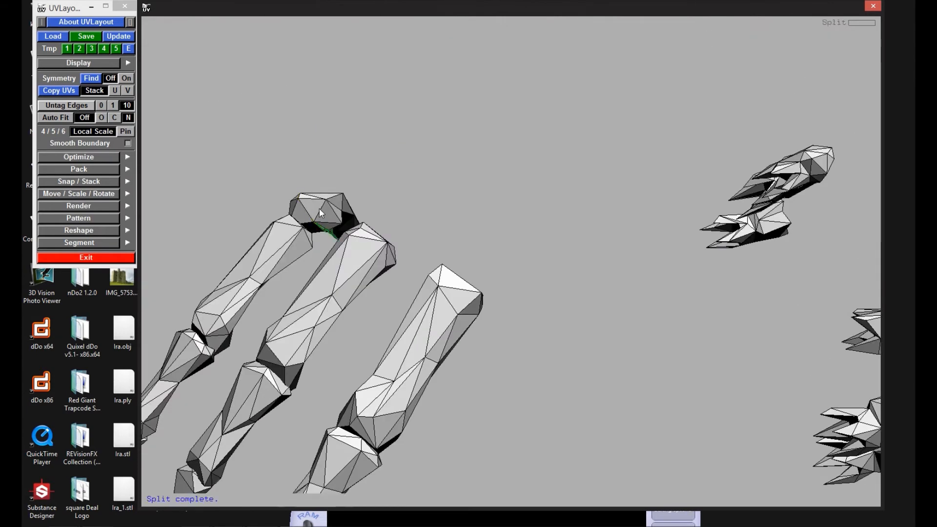
Step: Mark lengthwise seams on the first two of the three long bones behind the fingers, split along them and drop the bones
{"action": "left_click_drag", "start_coordinate": [343, 336], "coordinate": [443, 245]}
{"action": "key", "text": "Return"}
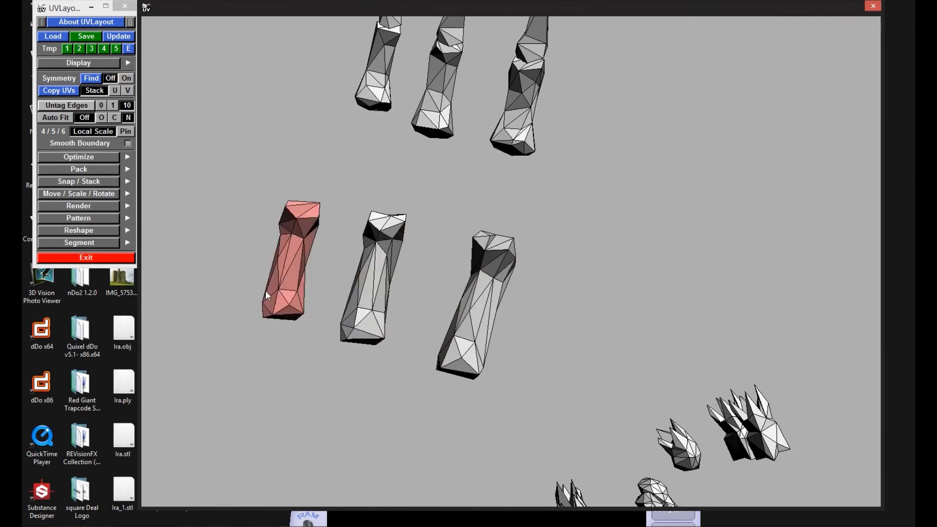
{"action": "left_click_drag", "start_coordinate": [467, 356], "coordinate": [449, 299]}
{"action": "key", "text": "c"}
{"action": "left_click_drag", "start_coordinate": [445, 335], "coordinate": [321, 310]}
{"action": "key", "text": "shift+s"}
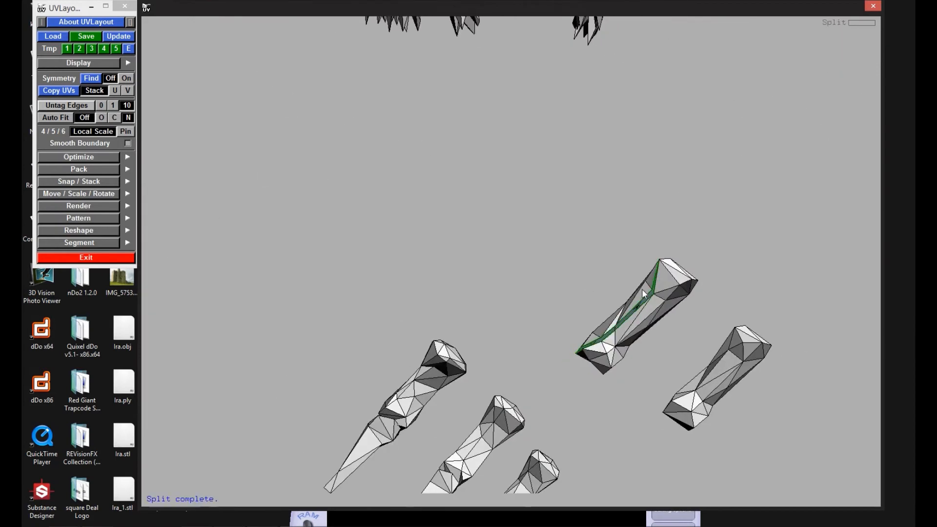
{"action": "key", "text": "d"}
Step: Mark a lengthwise seam on the last of the three long bones, split along it and drop the bone
{"action": "left_click_drag", "start_coordinate": [640, 298], "coordinate": [598, 294]}
{"action": "middle_click_drag", "start_coordinate": [598, 294], "coordinate": [754, 284]}
{"action": "key", "text": "c"}
{"action": "left_click_drag", "start_coordinate": [430, 275], "coordinate": [431, 257]}
{"action": "key", "text": "shift+s"}
{"action": "left_click_drag", "start_coordinate": [411, 290], "coordinate": [568, 341]}
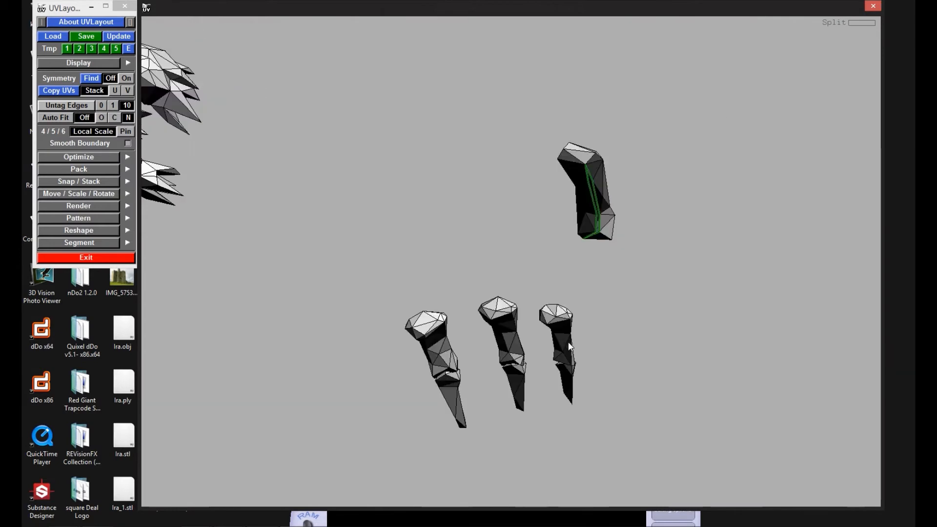
{"action": "key", "text": "c"}
{"action": "key", "text": "shift+s"}
{"action": "key", "text": "d"}
Step: Mark a seam along one of the remaining finger bones beside the fingertips and drop the bone
{"action": "left_click_drag", "start_coordinate": [588, 163], "coordinate": [634, 147]}
{"action": "middle_click_drag", "start_coordinate": [634, 147], "coordinate": [545, 213]}
{"action": "key", "text": "c"}
Step: Mark seams on the next two finger bones, split along them and drop both bones
{"action": "key", "text": "c"}
{"action": "left_click_drag", "start_coordinate": [541, 248], "coordinate": [469, 359]}
{"action": "key", "text": "d"}
{"action": "left_click_drag", "start_coordinate": [639, 281], "coordinate": [568, 195]}
{"action": "key", "text": "c"}
{"action": "key", "text": "c"}
{"action": "left_click_drag", "start_coordinate": [601, 242], "coordinate": [405, 249]}
{"action": "key", "text": "c"}
{"action": "key", "text": "shift+s"}
{"action": "key", "text": "d"}
{"action": "key", "text": "c"}
{"action": "key", "text": "shift+s"}
{"action": "key", "text": "d"}
Step: Mark a lengthwise seam on one of the two remaining fingertip bones, untag the unwanted edge, split and drop the bone
{"action": "left_click_drag", "start_coordinate": [401, 215], "coordinate": [457, 327]}
{"action": "left_click_drag", "start_coordinate": [432, 400], "coordinate": [561, 390]}
{"action": "key", "text": "c"}
{"action": "left_click_drag", "start_coordinate": [460, 437], "coordinate": [481, 397]}
{"action": "key", "text": "c"}
{"action": "key", "text": "w"}
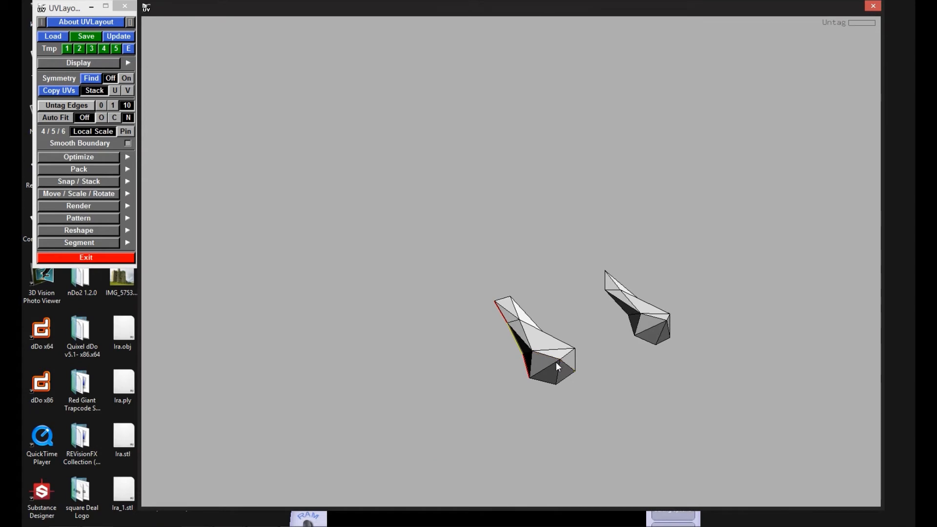
{"action": "key", "text": "shift+s"}
{"action": "key", "text": "d"}
Step: Mark a seam around the last fingertip bone, split along it and drop the bone
{"action": "left_click_drag", "start_coordinate": [634, 320], "coordinate": [614, 306]}
{"action": "key", "text": "c"}
{"action": "left_click_drag", "start_coordinate": [600, 418], "coordinate": [484, 446]}
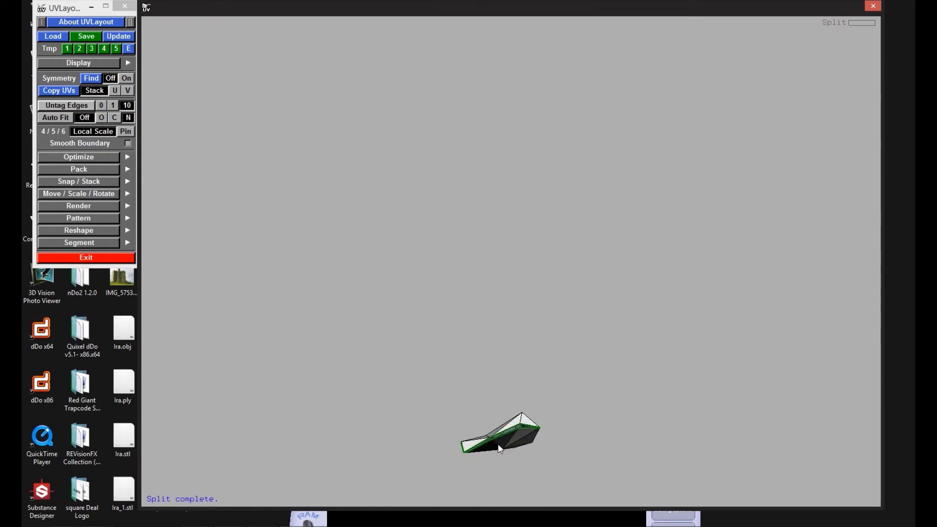
{"action": "key", "text": "d"}
Step: Split the next remaining bone piece along its seam and drop it
{"action": "left_click_drag", "start_coordinate": [520, 257], "coordinate": [427, 333]}
{"action": "key", "text": "shift+s"}
{"action": "left_click_drag", "start_coordinate": [469, 292], "coordinate": [478, 336]}
{"action": "middle_click_drag", "start_coordinate": [478, 336], "coordinate": [503, 405]}
{"action": "left_click_drag", "start_coordinate": [502, 405], "coordinate": [497, 383]}
{"action": "key", "text": "d"}
Step: Mark a seam along the outermost palm bone of the other hand and drop the bone
{"action": "key", "text": "space"}
{"action": "middle_click_drag", "start_coordinate": [407, 302], "coordinate": [389, 384]}
{"action": "middle_click_drag", "start_coordinate": [403, 338], "coordinate": [606, 425]}
{"action": "middle_click_drag", "start_coordinate": [447, 300], "coordinate": [451, 361]}
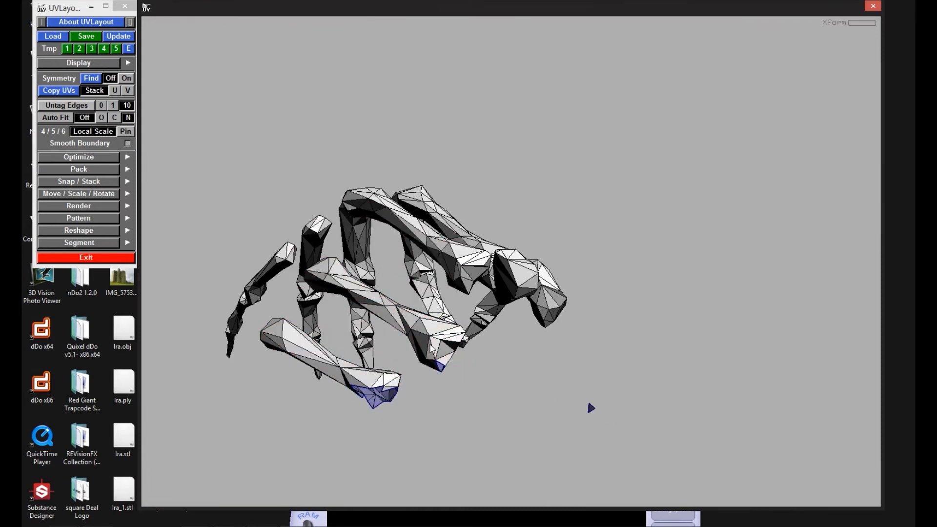
{"action": "left_click_drag", "start_coordinate": [342, 367], "coordinate": [532, 334]}
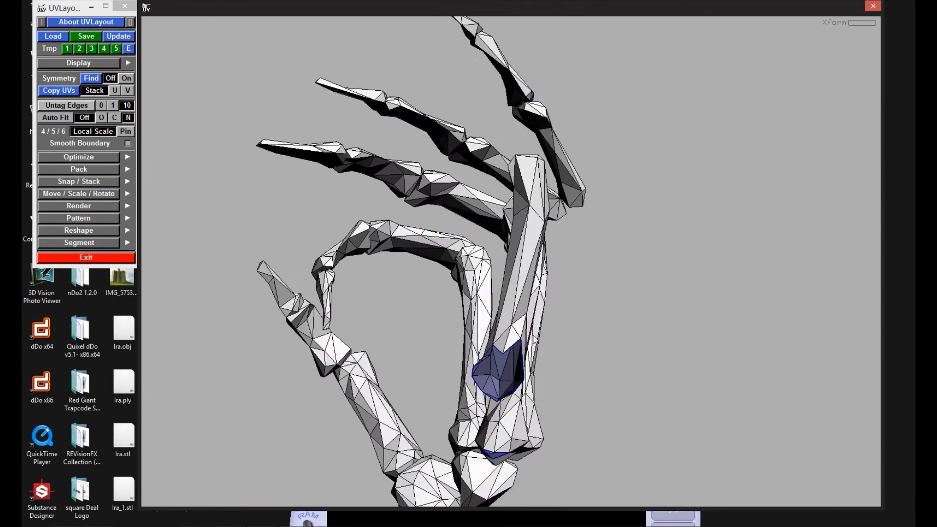
{"action": "key", "text": "c"}
Step: Mark a lengthwise seam from the knuckle down the second palm bone and drop the bone
{"action": "key", "text": "c"}
{"action": "left_click_drag", "start_coordinate": [527, 176], "coordinate": [523, 252]}
{"action": "key", "text": "d"}
{"action": "key", "text": "c"}
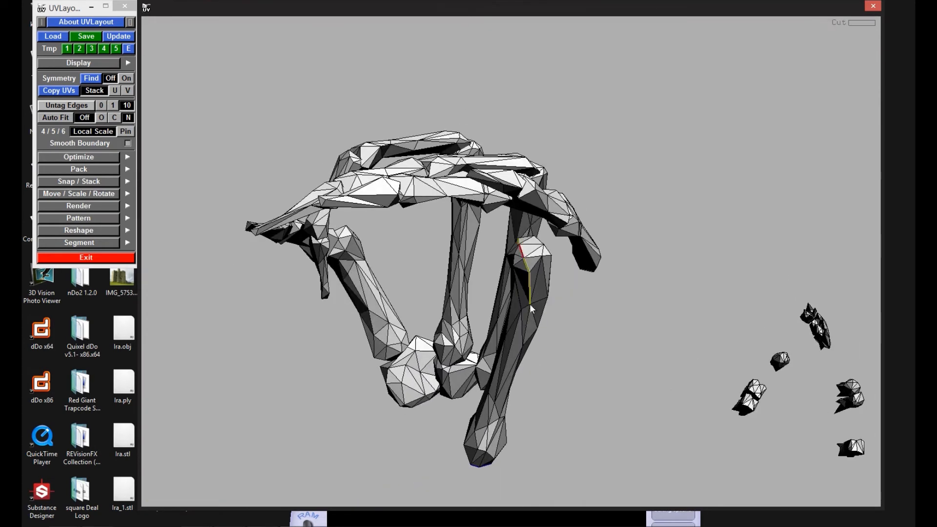
{"action": "left_click_drag", "start_coordinate": [482, 447], "coordinate": [552, 386]}
Step: Mark a lengthwise seam on the third palm bone, untag the unwanted edge, split along the seam and drop the bone
{"action": "key", "text": "c"}
{"action": "key", "text": "d"}
{"action": "left_click_drag", "start_coordinate": [461, 347], "coordinate": [437, 270]}
{"action": "key", "text": "c"}
{"action": "left_click_drag", "start_coordinate": [358, 312], "coordinate": [407, 310]}
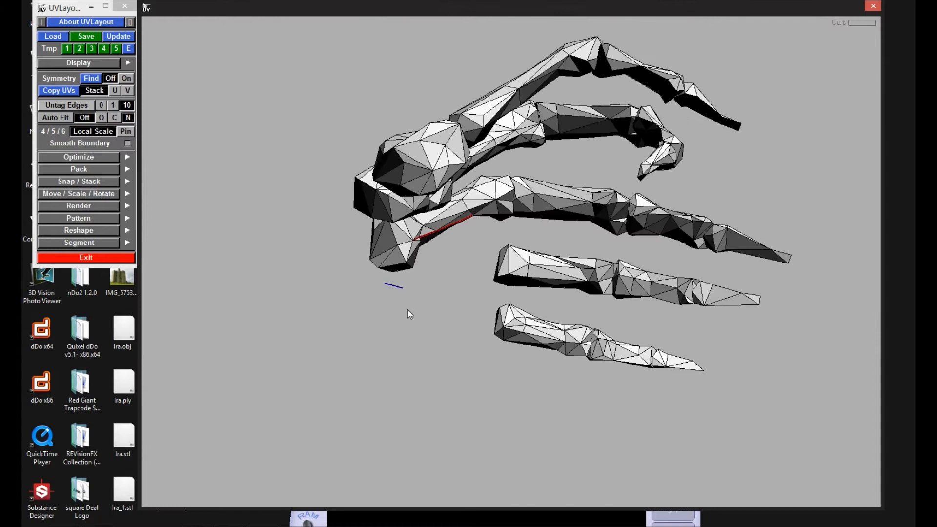
{"action": "left_click_drag", "start_coordinate": [483, 258], "coordinate": [477, 227]}
{"action": "key", "text": "c"}
{"action": "key", "text": "c"}
{"action": "key", "text": "c"}
{"action": "right_click_drag", "start_coordinate": [522, 216], "coordinate": [534, 366]}
{"action": "left_click_drag", "start_coordinate": [534, 365], "coordinate": [531, 347]}
{"action": "key", "text": "w"}
Step: Mark a seam along the palm bone of the curled finger, split along it and drop the bone
{"action": "key", "text": "c"}
{"action": "key", "text": "shift+s"}
{"action": "key", "text": "d"}
{"action": "right_click_drag", "start_coordinate": [496, 299], "coordinate": [445, 350]}
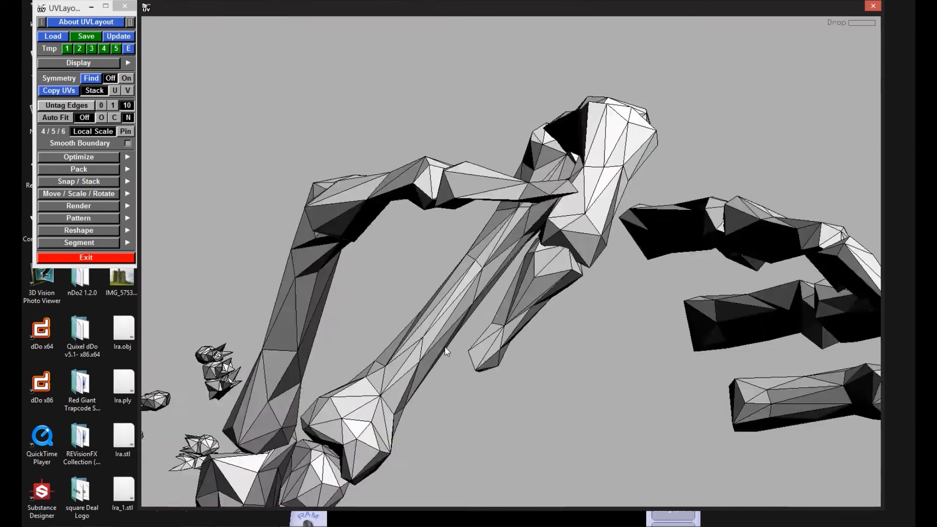
{"action": "left_click_drag", "start_coordinate": [445, 350], "coordinate": [379, 377]}
{"action": "key", "text": "c"}
{"action": "key", "text": "c"}
{"action": "key", "text": "c"}
{"action": "key", "text": "c"}
{"action": "key", "text": "c"}
{"action": "key", "text": "c"}
{"action": "left_click_drag", "start_coordinate": [547, 180], "coordinate": [570, 271]}
{"action": "key", "text": "shift+s"}
{"action": "key", "text": "d"}
Step: Mark a seam around the outer of the two rounded wrist bones, split along it and drop the bone
{"action": "left_click_drag", "start_coordinate": [488, 337], "coordinate": [563, 436]}
{"action": "right_click_drag", "start_coordinate": [564, 435], "coordinate": [508, 360]}
{"action": "left_click_drag", "start_coordinate": [508, 359], "coordinate": [574, 402]}
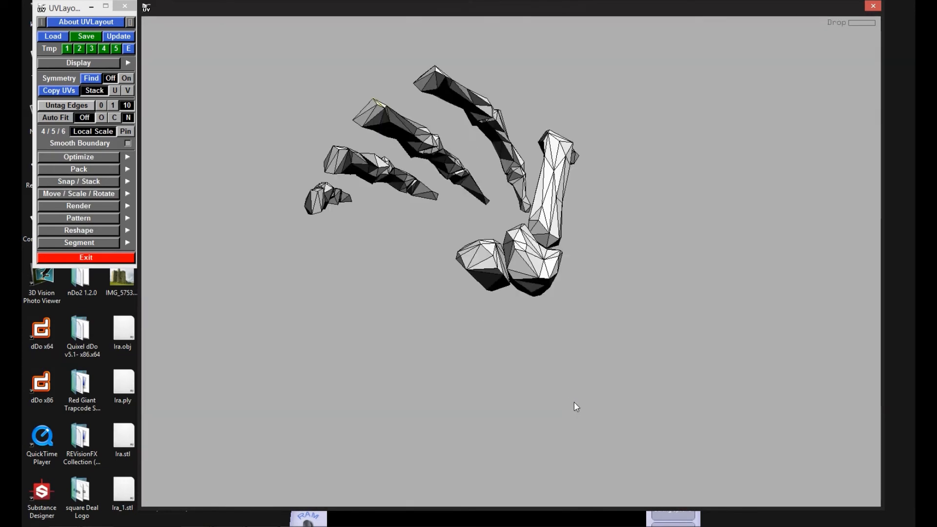
{"action": "right_click_drag", "start_coordinate": [573, 402], "coordinate": [487, 276]}
{"action": "left_click_drag", "start_coordinate": [487, 277], "coordinate": [633, 224]}
{"action": "key", "text": "c"}
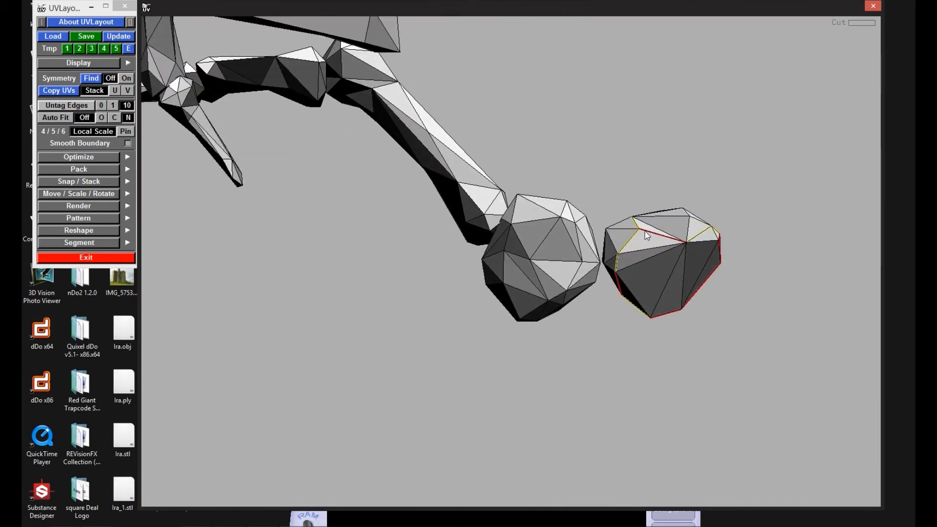
{"action": "key", "text": "shift+s"}
{"action": "key", "text": "d"}
{"action": "key", "text": "d"}
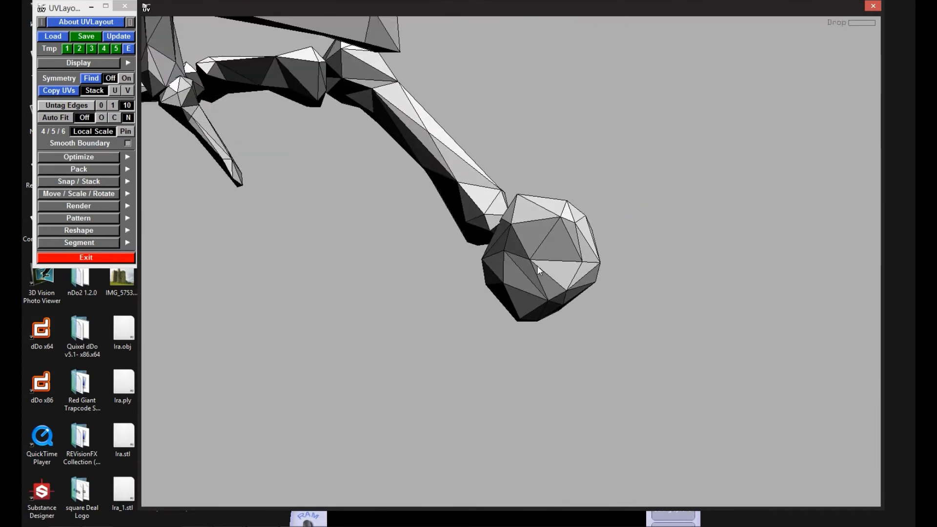
Step: Mark a seam around the remaining rounded wrist bone, split along it and drop the bone
{"action": "left_click_drag", "start_coordinate": [536, 267], "coordinate": [534, 217]}
{"action": "key", "text": "c"}
{"action": "key", "text": "c"}
{"action": "left_click_drag", "start_coordinate": [605, 267], "coordinate": [376, 306]}
{"action": "key", "text": "shift+s"}
{"action": "key", "text": "d"}
Step: Mark a seam on the slender bone next to the wrist, split along it and drop the bone
{"action": "key", "text": "d"}
{"action": "key", "text": "c"}
Step: Mark a seam down the large upright finger bone and across its lower knuckle end, split along it and drop the bone
{"action": "key", "text": "c"}
{"action": "key", "text": "c"}
{"action": "key", "text": "c"}
{"action": "left_click_drag", "start_coordinate": [581, 107], "coordinate": [508, 258]}
{"action": "key", "text": "shift+s"}
{"action": "key", "text": "d"}
{"action": "right_click_drag", "start_coordinate": [509, 247], "coordinate": [434, 249]}
{"action": "left_click_drag", "start_coordinate": [435, 248], "coordinate": [446, 270]}
{"action": "right_click_drag", "start_coordinate": [446, 271], "coordinate": [526, 257]}
{"action": "left_click_drag", "start_coordinate": [525, 257], "coordinate": [569, 162]}
{"action": "key", "text": "c"}
{"action": "key", "text": "c"}
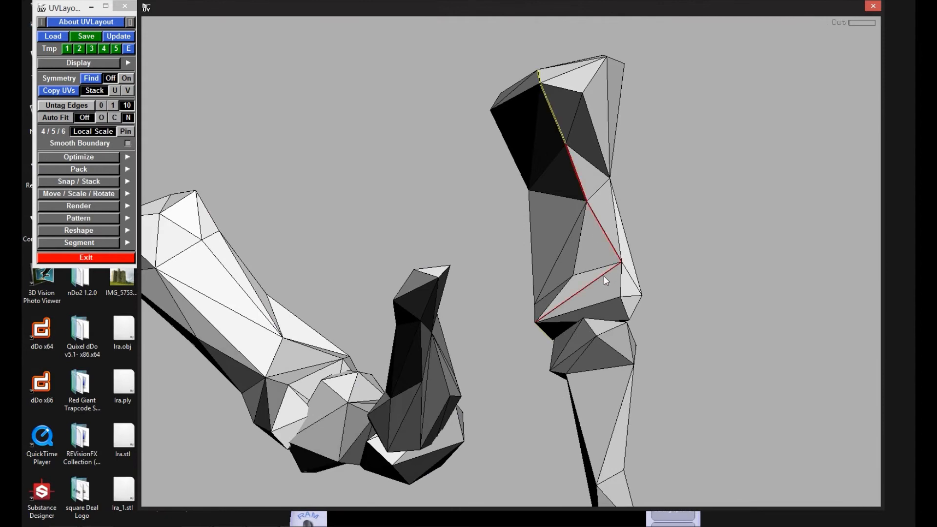
{"action": "key", "text": "c"}
{"action": "left_click_drag", "start_coordinate": [565, 320], "coordinate": [602, 326]}
Step: Mark a seam on the smaller finger segment adjoining the knuckle, split it open and drop it
{"action": "key", "text": "c"}
{"action": "left_click_drag", "start_coordinate": [610, 262], "coordinate": [657, 283]}
Step: Mark a lengthwise seam on the next intact finger bone, split it open and drop it
{"action": "key", "text": "c"}
{"action": "key", "text": "shift+s"}
{"action": "key", "text": "d"}
Step: Cut a lengthwise seam into another of the remaining finger bones, split the piece and drop it
{"action": "key", "text": "c"}
Step: Mark a connected seam along the neighbouring finger bone, split along it and drop the piece
{"action": "key", "text": "c"}
{"action": "key", "text": "c"}
{"action": "left_click_drag", "start_coordinate": [736, 295], "coordinate": [469, 273]}
{"action": "key", "text": "shift+s"}
{"action": "key", "text": "d"}
{"action": "right_click_drag", "start_coordinate": [468, 273], "coordinate": [379, 286]}
{"action": "left_click_drag", "start_coordinate": [379, 286], "coordinate": [495, 145]}
{"action": "key", "text": "c"}
{"action": "key", "text": "c"}
{"action": "key", "text": "c"}
{"action": "left_click_drag", "start_coordinate": [559, 353], "coordinate": [507, 291]}
{"action": "key", "text": "Return"}
{"action": "key", "text": "d"}
{"action": "mouse_move", "coordinate": [464, 360]}
{"action": "left_mouse_down"}
{"action": "mouse_move", "coordinate": [420, 318]}
{"action": "mouse_move", "coordinate": [478, 245]}
{"action": "mouse_move", "coordinate": [367, 378]}
{"action": "mouse_move", "coordinate": [452, 346]}
{"action": "mouse_move", "coordinate": [461, 364]}
{"action": "left_mouse_up"}
{"action": "key", "text": "c"}
{"action": "key", "text": "c"}
{"action": "key", "text": "c"}
{"action": "left_click_drag", "start_coordinate": [640, 492], "coordinate": [481, 242]}
{"action": "key", "text": "Return"}
{"action": "key", "text": "d"}
{"action": "key", "text": "c"}
{"action": "key", "text": "c"}
{"action": "key", "text": "c"}
{"action": "key", "text": "c"}
{"action": "left_click_drag", "start_coordinate": [588, 230], "coordinate": [466, 282]}
{"action": "key", "text": "Return"}
{"action": "key", "text": "d"}
Step: Mark a seam along the detached finger bone with flared ends, split along it and drop the bone
{"action": "left_click_drag", "start_coordinate": [456, 245], "coordinate": [635, 286]}
{"action": "right_click_drag", "start_coordinate": [635, 286], "coordinate": [590, 318]}
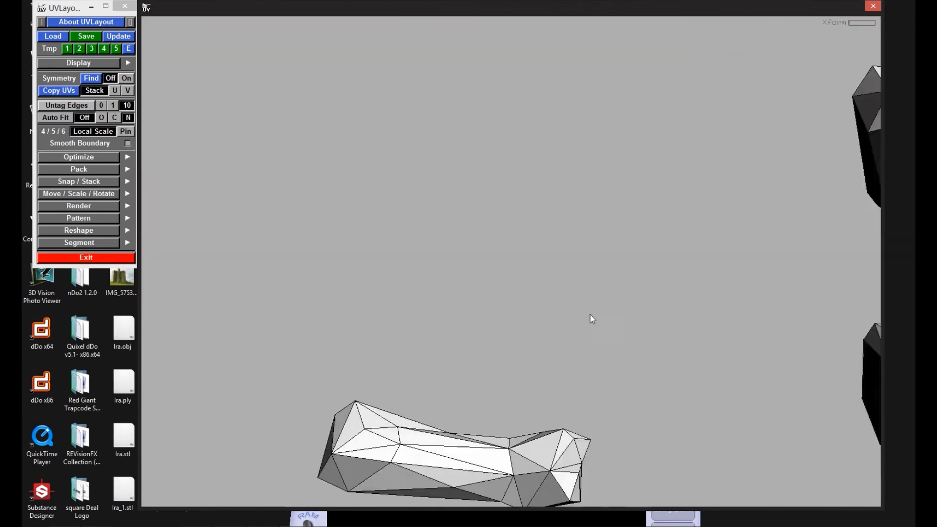
{"action": "middle_click_drag", "start_coordinate": [590, 318], "coordinate": [718, 223]}
{"action": "right_click_drag", "start_coordinate": [719, 222], "coordinate": [490, 395]}
{"action": "key", "text": "c"}
{"action": "key", "text": "c"}
{"action": "key", "text": "c"}
{"action": "left_click_drag", "start_coordinate": [746, 409], "coordinate": [717, 263]}
Step: Mark the seam edges on the next remaining finger segment and drop the segment
{"action": "key", "text": "c"}
{"action": "key", "text": "Return"}
{"action": "key", "text": "d"}
{"action": "right_click_drag", "start_coordinate": [719, 358], "coordinate": [747, 313]}
{"action": "left_click_drag", "start_coordinate": [746, 312], "coordinate": [496, 343]}
{"action": "middle_click_drag", "start_coordinate": [496, 343], "coordinate": [415, 239]}
{"action": "right_click_drag", "start_coordinate": [415, 239], "coordinate": [384, 271]}
{"action": "middle_click_drag", "start_coordinate": [384, 268], "coordinate": [509, 252]}
Step: Mark a seam on the following finger segment, split it open along the seam and drop it
{"action": "key", "text": "c"}
{"action": "key", "text": "c"}
{"action": "left_click_drag", "start_coordinate": [495, 256], "coordinate": [577, 167]}
{"action": "key", "text": "d"}
{"action": "left_click_drag", "start_coordinate": [495, 328], "coordinate": [430, 360]}
{"action": "key", "text": "c"}
{"action": "key", "text": "c"}
{"action": "key", "text": "c"}
{"action": "left_click_drag", "start_coordinate": [434, 426], "coordinate": [375, 375]}
{"action": "key", "text": "shift+s"}
{"action": "key", "text": "d"}
Step: Mark a lengthwise seam on the inner segment of the lower two-segment finger, split along it and drop the segment
{"action": "right_click_drag", "start_coordinate": [375, 373], "coordinate": [491, 285]}
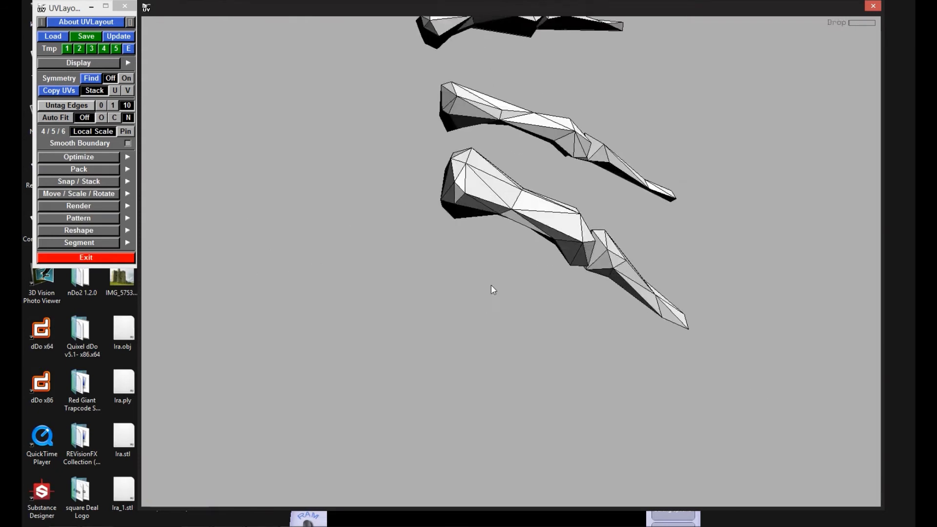
{"action": "left_click_drag", "start_coordinate": [490, 285], "coordinate": [385, 345]}
{"action": "key", "text": "c"}
{"action": "key", "text": "c"}
{"action": "left_click_drag", "start_coordinate": [429, 410], "coordinate": [397, 373]}
{"action": "key", "text": "c"}
{"action": "middle_click_drag", "start_coordinate": [396, 372], "coordinate": [350, 240]}
{"action": "left_click_drag", "start_coordinate": [349, 239], "coordinate": [446, 341]}
Step: Mark a seam along the tapered tip of that finger, untag the unwanted edge, split it and drop the tip
{"action": "key", "text": "c"}
{"action": "key", "text": "shift+s"}
{"action": "key", "text": "d"}
{"action": "key", "text": "c"}
{"action": "left_click_drag", "start_coordinate": [457, 418], "coordinate": [500, 307]}
{"action": "left_click_drag", "start_coordinate": [525, 277], "coordinate": [405, 393]}
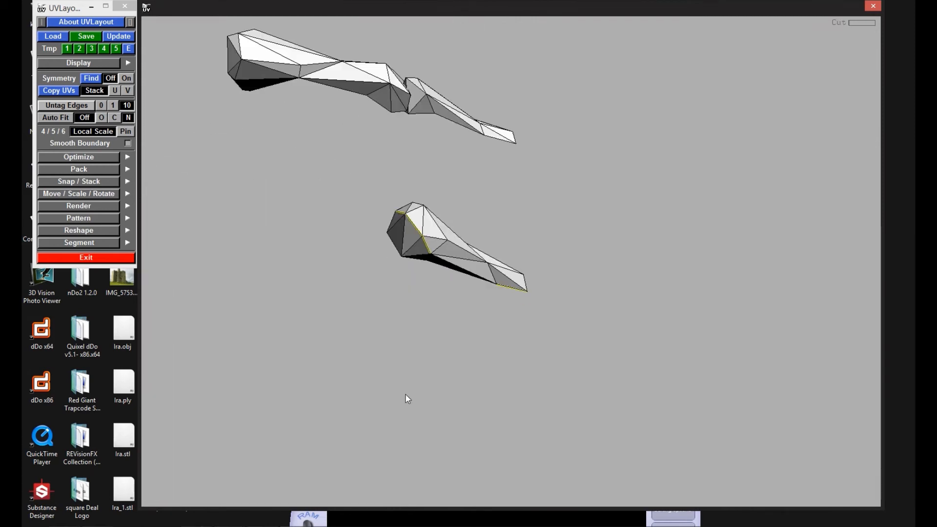
{"action": "key", "text": "w"}
{"action": "key", "text": "shift+s"}
{"action": "key", "text": "d"}
Step: Mark a seam on a segment of the next two-segment finger, untag the unwanted edge, split it and drop the segment
{"action": "left_click_drag", "start_coordinate": [408, 174], "coordinate": [586, 163]}
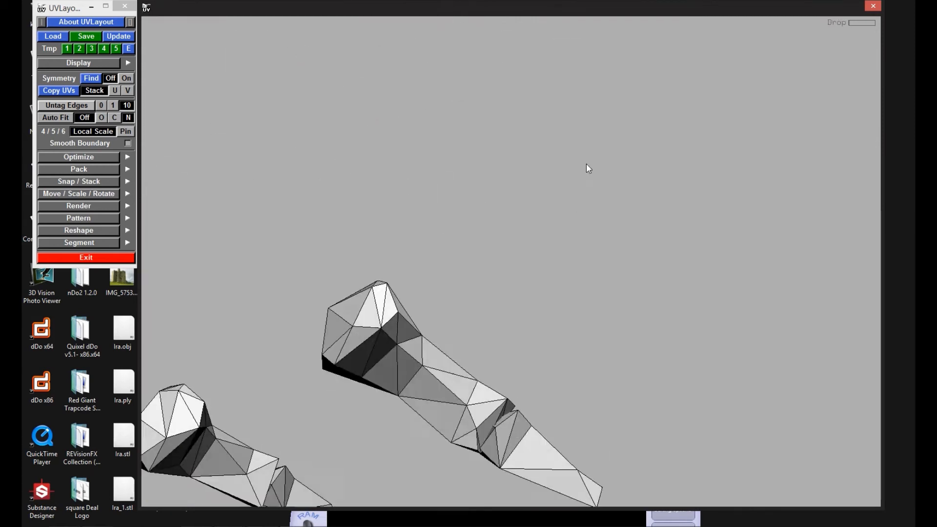
{"action": "key", "text": "c"}
Step: Mark a seam on the next remaining finger piece, split along it and drop the piece
{"action": "key", "text": "c"}
{"action": "key", "text": "c"}
{"action": "left_click_drag", "start_coordinate": [352, 386], "coordinate": [522, 411]}
{"action": "key", "text": "w"}
{"action": "key", "text": "shift+s"}
{"action": "key", "text": "d"}
Step: Finish the lengthwise seam on the last large finger bone, split along it and drop the bone
{"action": "key", "text": "c"}
{"action": "key", "text": "shift+s"}
{"action": "key", "text": "d"}
{"action": "key", "text": "c"}
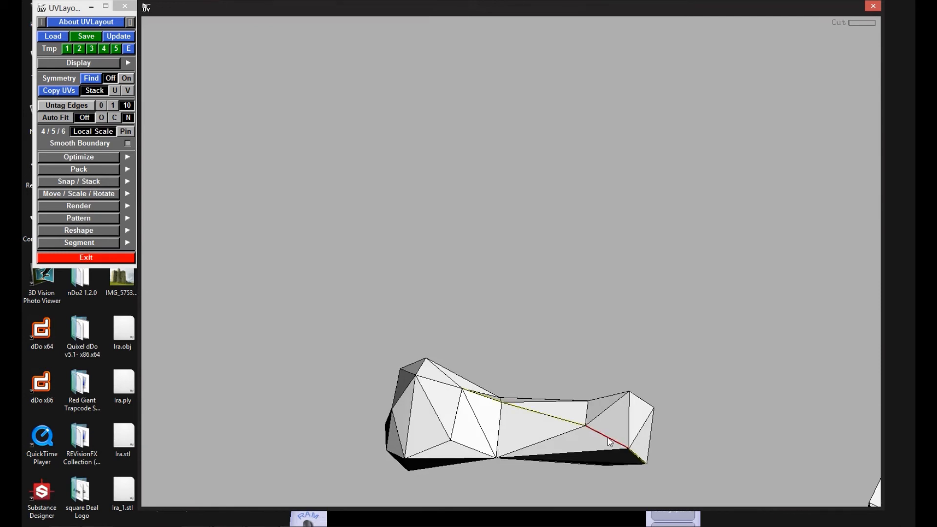
{"action": "left_click_drag", "start_coordinate": [609, 442], "coordinate": [492, 436]}
{"action": "key", "text": "shift+s"}
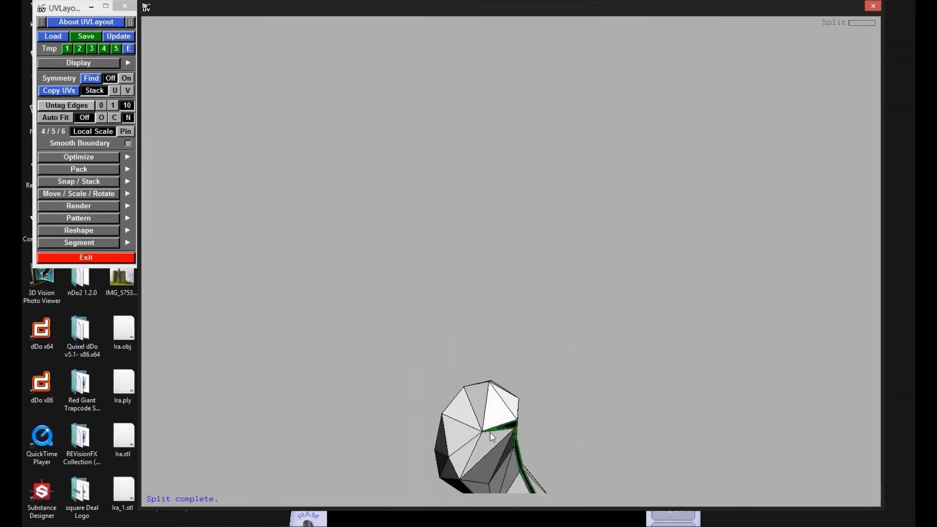
{"action": "key", "text": "d"}
Step: Mark a seam along the last tapered fingertip bone, split along it and drop the bone
{"action": "left_click_drag", "start_coordinate": [545, 378], "coordinate": [313, 214]}
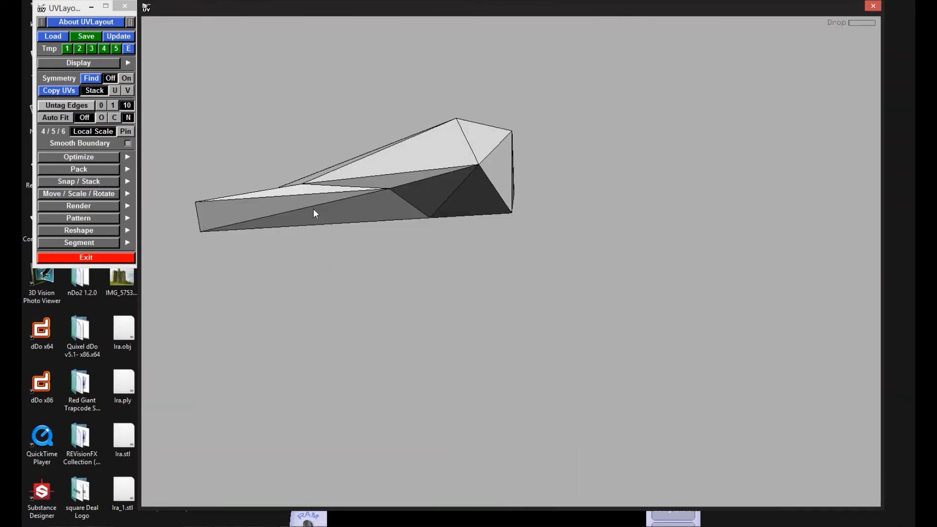
{"action": "key", "text": "c"}
{"action": "left_click_drag", "start_coordinate": [433, 176], "coordinate": [398, 210]}
{"action": "key", "text": "shift+s"}
{"action": "key", "text": "d"}
Step: Examine the remaining spiky, vertebra-like pieces from several angles to decide where to cut them
{"action": "right_click_drag", "start_coordinate": [461, 289], "coordinate": [698, 410]}
{"action": "middle_click_drag", "start_coordinate": [698, 410], "coordinate": [592, 388]}
{"action": "right_click_drag", "start_coordinate": [593, 387], "coordinate": [450, 341]}
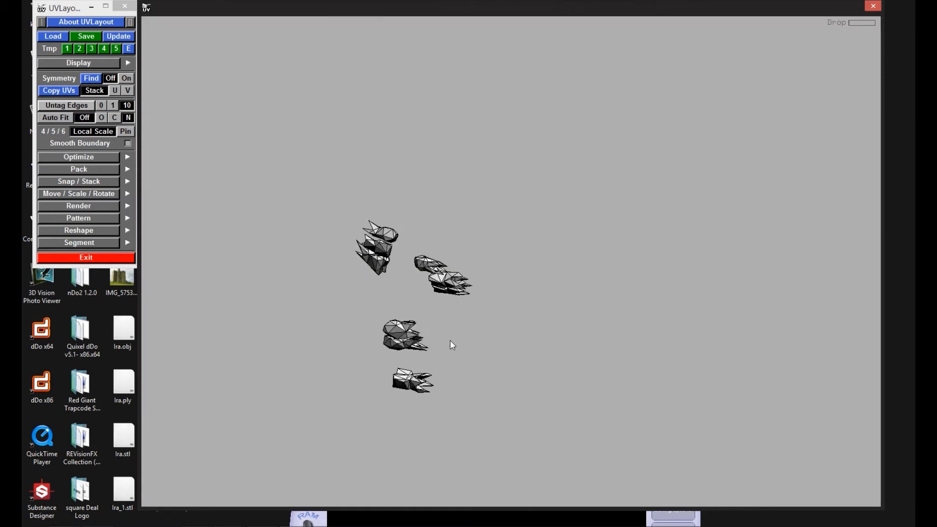
{"action": "left_click_drag", "start_coordinate": [450, 340], "coordinate": [395, 290]}
{"action": "middle_click_drag", "start_coordinate": [395, 290], "coordinate": [337, 288]}
{"action": "right_click_drag", "start_coordinate": [337, 288], "coordinate": [463, 376]}
{"action": "middle_click_drag", "start_coordinate": [464, 376], "coordinate": [486, 359]}
{"action": "right_click_drag", "start_coordinate": [487, 358], "coordinate": [600, 320]}
{"action": "middle_click_drag", "start_coordinate": [599, 320], "coordinate": [599, 419]}
{"action": "left_click_drag", "start_coordinate": [598, 420], "coordinate": [613, 369]}
{"action": "right_click_drag", "start_coordinate": [613, 369], "coordinate": [551, 356]}
{"action": "middle_click_drag", "start_coordinate": [551, 356], "coordinate": [435, 310]}
{"action": "left_click_drag", "start_coordinate": [435, 308], "coordinate": [529, 341]}
{"action": "right_click_drag", "start_coordinate": [528, 341], "coordinate": [580, 366]}
{"action": "left_click_drag", "start_coordinate": [581, 366], "coordinate": [400, 305]}
{"action": "middle_click_drag", "start_coordinate": [400, 305], "coordinate": [440, 311]}
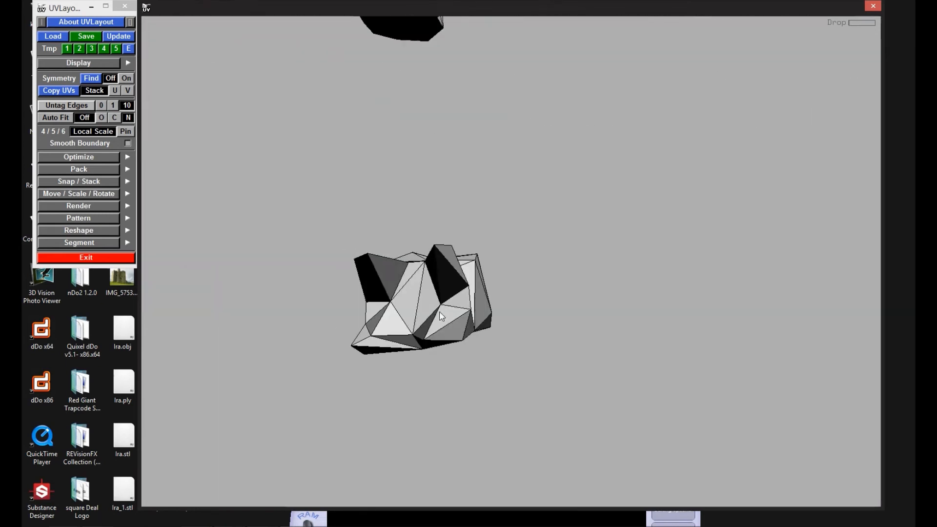
Step: Mark a seam around the body of the lowest spiky vertebra-like piece and split it along the seam
{"action": "key", "text": "c"}
{"action": "key", "text": "c"}
{"action": "left_click_drag", "start_coordinate": [418, 335], "coordinate": [590, 334]}
{"action": "key", "text": "c"}
{"action": "middle_click_drag", "start_coordinate": [519, 299], "coordinate": [517, 399]}
{"action": "left_click_drag", "start_coordinate": [518, 399], "coordinate": [328, 331]}
Step: Mark additional seam edges on the vertebra-like piece from its other sides and split it along them
{"action": "key", "text": "c"}
{"action": "key", "text": "shift+s"}
{"action": "left_click_drag", "start_coordinate": [274, 312], "coordinate": [683, 317]}
{"action": "key", "text": "c"}
{"action": "key", "text": "c"}
{"action": "right_click_drag", "start_coordinate": [683, 317], "coordinate": [700, 356]}
{"action": "key", "text": "c"}
{"action": "left_click_drag", "start_coordinate": [701, 356], "coordinate": [397, 382]}
{"action": "key", "text": "c"}
{"action": "key", "text": "Return"}
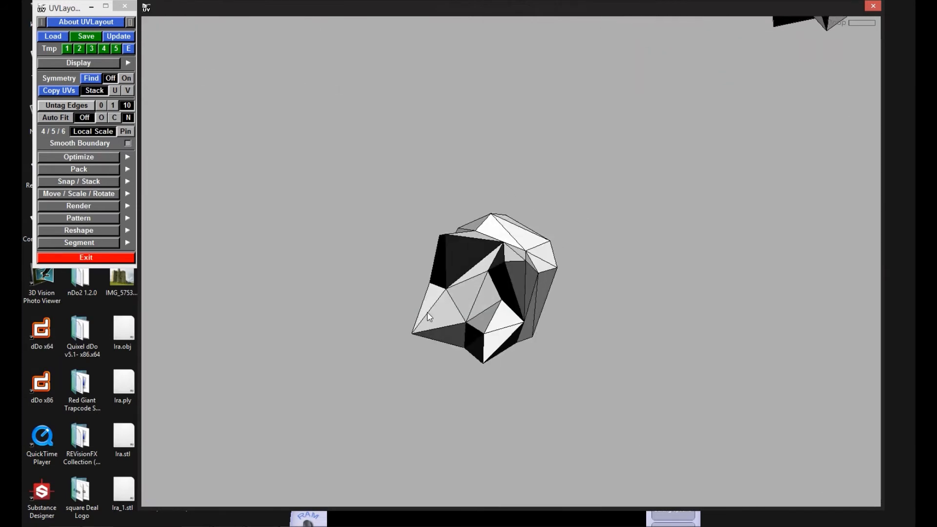
Step: Mark a seam around the isolated vertebra-like piece, split it along the marked edges and drop it
{"action": "key", "text": "c"}
{"action": "key", "text": "c"}
{"action": "key", "text": "c"}
{"action": "left_click_drag", "start_coordinate": [530, 283], "coordinate": [471, 307]}
{"action": "key", "text": "c"}
{"action": "key", "text": "c"}
{"action": "left_click_drag", "start_coordinate": [527, 312], "coordinate": [519, 241]}
{"action": "key", "text": "shift+s"}
{"action": "key", "text": "d"}
{"action": "middle_click_drag", "start_coordinate": [519, 242], "coordinate": [683, 326]}
{"action": "left_click_drag", "start_coordinate": [683, 327], "coordinate": [400, 288]}
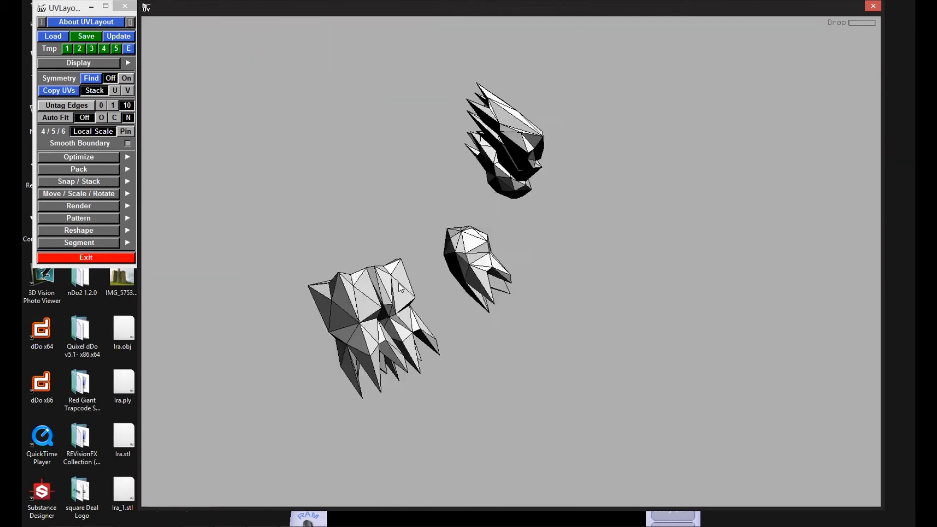
Step: Mark seam edges on the next spiky vertebra-like piece from several sides, clearing a wrongly tagged edge, and drop it
{"action": "middle_click_drag", "start_coordinate": [400, 286], "coordinate": [512, 263]}
{"action": "right_click_drag", "start_coordinate": [512, 262], "coordinate": [436, 261]}
{"action": "key", "text": "c"}
{"action": "left_click_drag", "start_coordinate": [468, 347], "coordinate": [542, 273]}
{"action": "key", "text": "c"}
{"action": "right_click_drag", "start_coordinate": [542, 273], "coordinate": [559, 415]}
{"action": "middle_click_drag", "start_coordinate": [559, 415], "coordinate": [513, 355]}
{"action": "left_click_drag", "start_coordinate": [515, 358], "coordinate": [447, 394]}
{"action": "key", "text": "c"}
{"action": "key", "text": "c"}
{"action": "key", "text": "Return"}
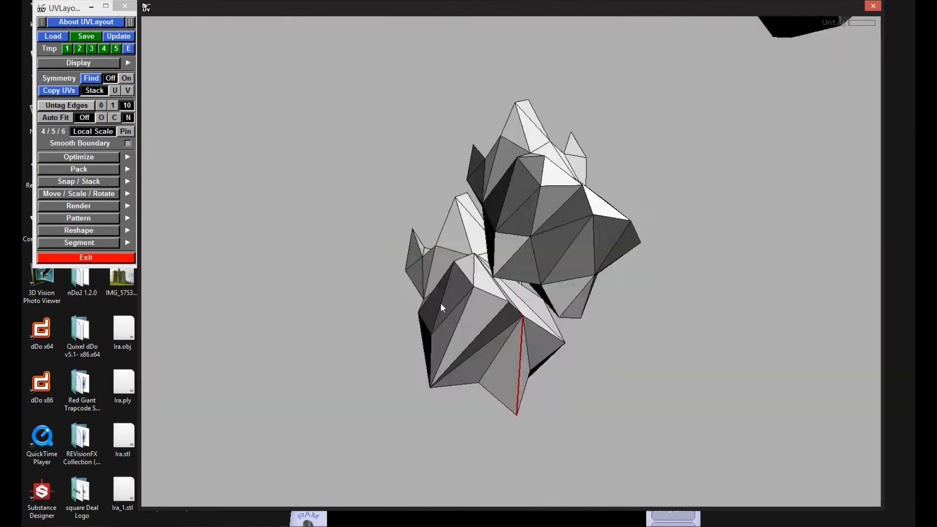
{"action": "key", "text": "d"}
Step: Mark the connected seam edges around the body of the following vertebra-like piece, apply the cut and drop it
{"action": "left_click_drag", "start_coordinate": [477, 301], "coordinate": [513, 263]}
{"action": "key", "text": "c"}
{"action": "left_click_drag", "start_coordinate": [540, 306], "coordinate": [545, 255]}
{"action": "key", "text": "c"}
{"action": "left_click_drag", "start_coordinate": [554, 220], "coordinate": [503, 240]}
{"action": "key", "text": "w"}
{"action": "left_click_drag", "start_coordinate": [568, 148], "coordinate": [525, 269]}
{"action": "key", "text": "c"}
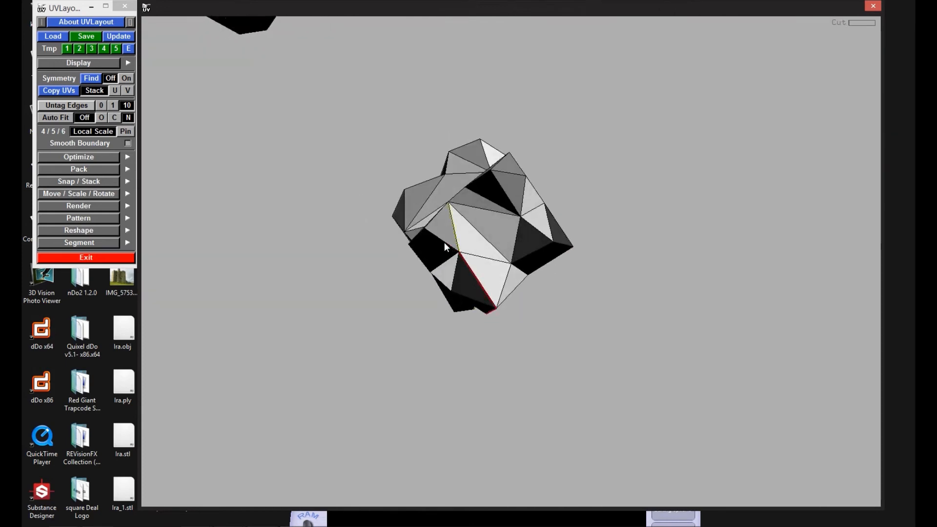
{"action": "key", "text": "c"}
{"action": "key", "text": "c"}
{"action": "key", "text": "Return"}
{"action": "key", "text": "d"}
Step: Complete the seam on the vertebra-like piece lying apart from the stack of three, split it and drop it
{"action": "left_click_drag", "start_coordinate": [611, 352], "coordinate": [563, 341]}
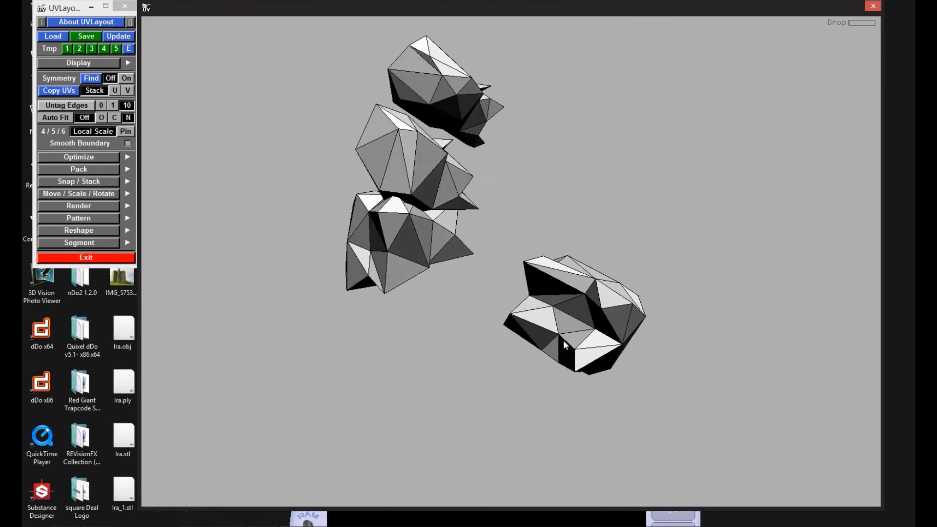
{"action": "right_click_drag", "start_coordinate": [563, 341], "coordinate": [561, 370]}
{"action": "key", "text": "c"}
{"action": "left_click_drag", "start_coordinate": [584, 324], "coordinate": [683, 400]}
{"action": "key", "text": "shift+s"}
{"action": "key", "text": "d"}
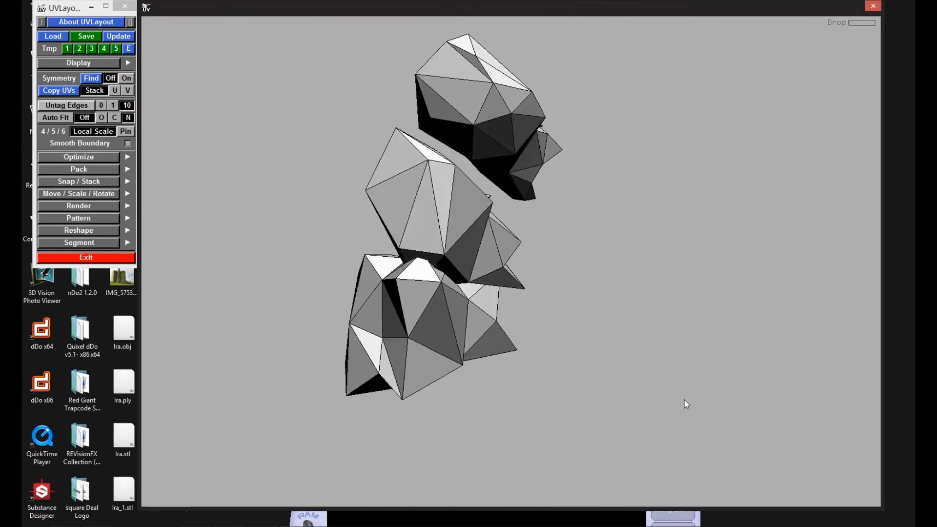
Step: Mark a seam around the lowest of the three stacked vertebra-like pieces, split it along the seam and drop it
{"action": "right_click_drag", "start_coordinate": [684, 400], "coordinate": [485, 298]}
{"action": "left_click_drag", "start_coordinate": [485, 298], "coordinate": [512, 304]}
{"action": "middle_click_drag", "start_coordinate": [512, 303], "coordinate": [637, 377]}
{"action": "left_click_drag", "start_coordinate": [638, 376], "coordinate": [490, 401]}
{"action": "key", "text": "c"}
{"action": "left_click_drag", "start_coordinate": [466, 357], "coordinate": [539, 367]}
{"action": "left_click_drag", "start_coordinate": [693, 320], "coordinate": [578, 324]}
{"action": "key", "text": "shift+s"}
{"action": "key", "text": "d"}
Step: Mark seam edges around the body and between the spikes of the lower remaining vertebra-like piece and drop it
{"action": "left_click_drag", "start_coordinate": [580, 237], "coordinate": [571, 271]}
{"action": "key", "text": "c"}
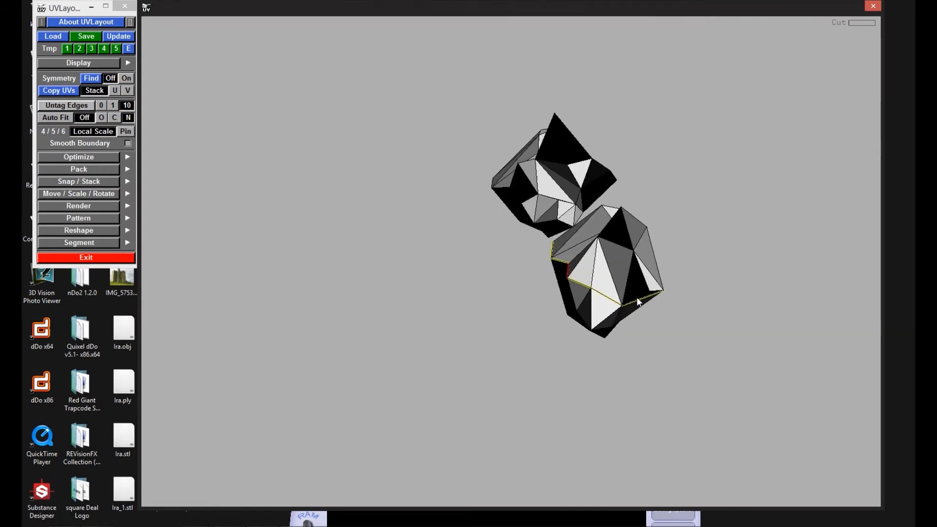
{"action": "left_click_drag", "start_coordinate": [607, 229], "coordinate": [627, 298]}
{"action": "key", "text": "c"}
{"action": "key", "text": "c"}
{"action": "key", "text": "c"}
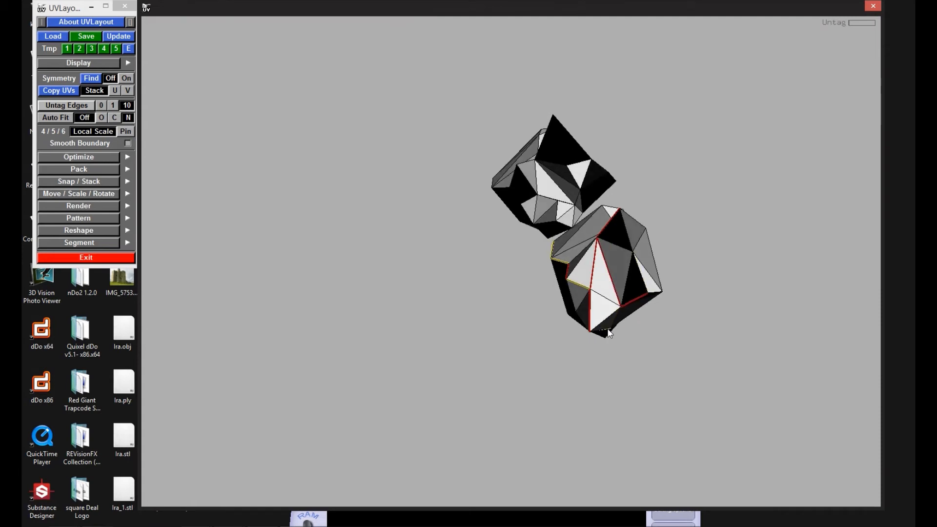
{"action": "left_click_drag", "start_coordinate": [609, 332], "coordinate": [596, 301]}
{"action": "key", "text": "d"}
Step: Mark seam edges on the last spiky vertebra-like piece, apply the cut and drop it
{"action": "left_click_drag", "start_coordinate": [589, 265], "coordinate": [592, 259]}
{"action": "right_click_drag", "start_coordinate": [592, 259], "coordinate": [692, 336]}
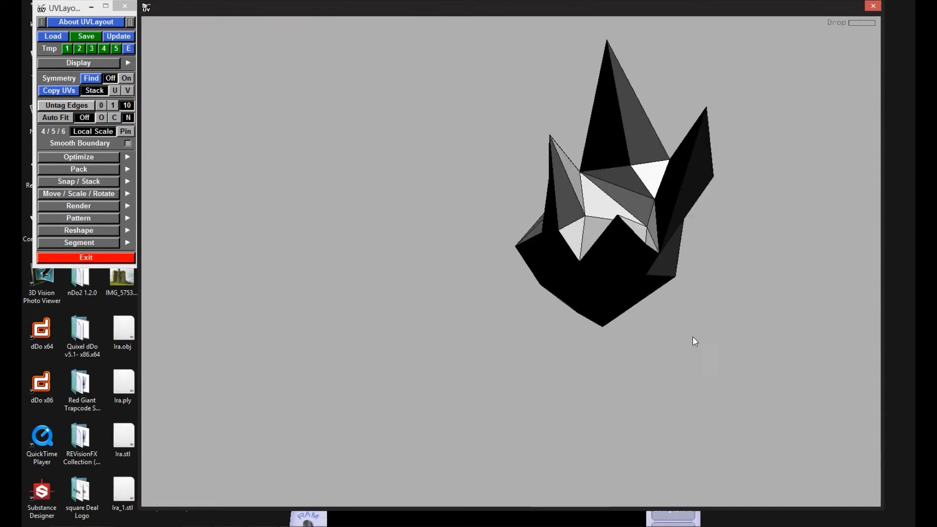
{"action": "key", "text": "c"}
{"action": "left_click_drag", "start_coordinate": [573, 189], "coordinate": [376, 283]}
{"action": "key", "text": "c"}
{"action": "key", "text": "w"}
{"action": "key", "text": "c"}
{"action": "key", "text": "Return"}
{"action": "key", "text": "d"}
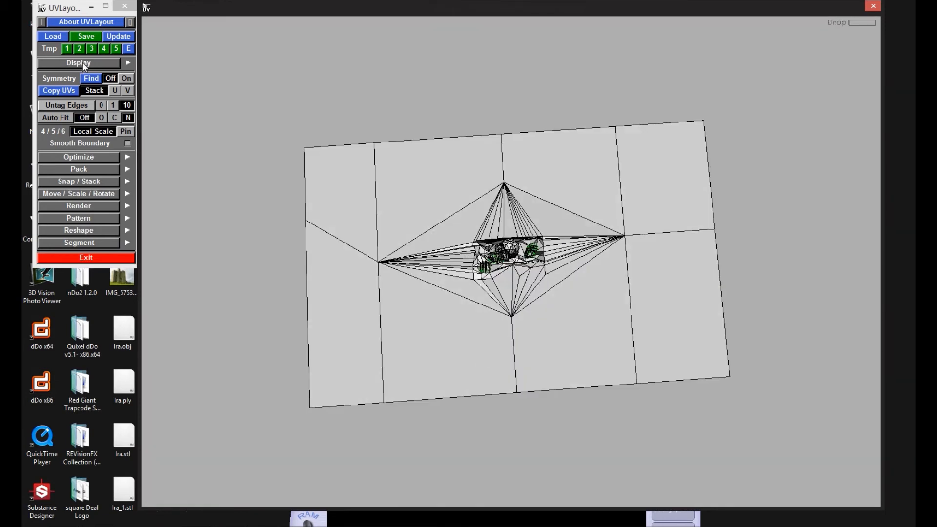
Step: Switch the display to UV view, keeping perspective projection, and flatten the large wall shell
{"action": "left_click", "coordinate": [129, 63]}
{"action": "left_click", "coordinate": [204, 40]}
{"action": "left_click", "coordinate": [176, 39]}
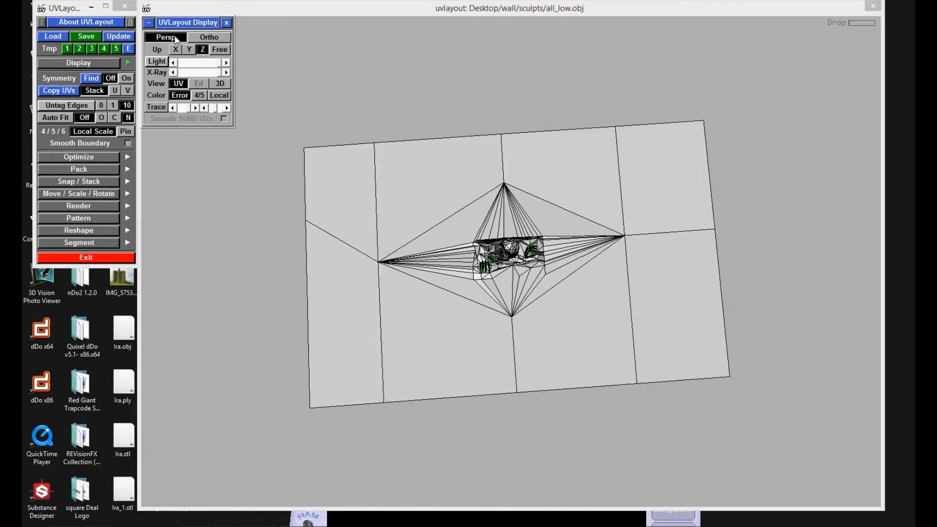
{"action": "left_click", "coordinate": [179, 83]}
{"action": "key", "text": "f"}
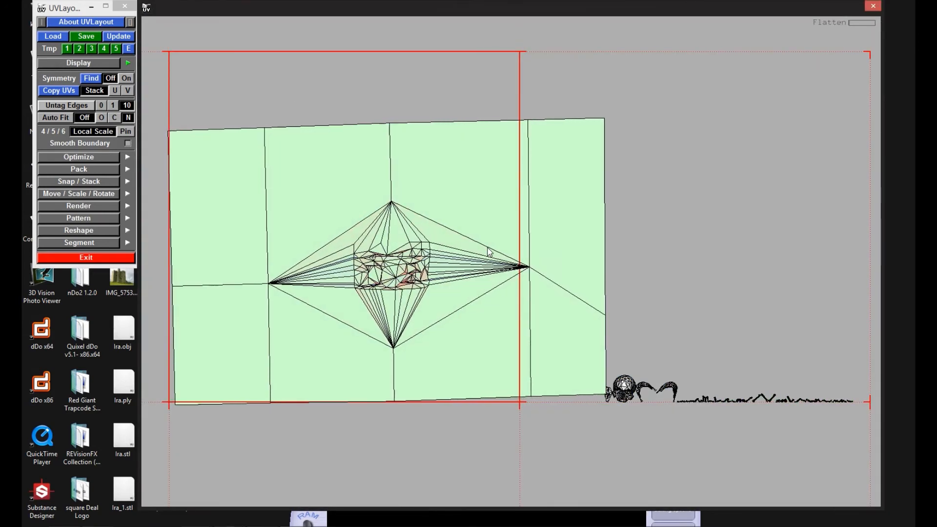
Step: Flatten the small shell beside the skull, place it below the baseline and reposition its distorted points
{"action": "middle_click_drag", "start_coordinate": [489, 252], "coordinate": [332, 39]}
{"action": "right_click_drag", "start_coordinate": [331, 39], "coordinate": [584, 369]}
{"action": "middle_click_drag", "start_coordinate": [583, 369], "coordinate": [616, 421]}
{"action": "middle_click_drag", "start_coordinate": [413, 158], "coordinate": [419, 179]}
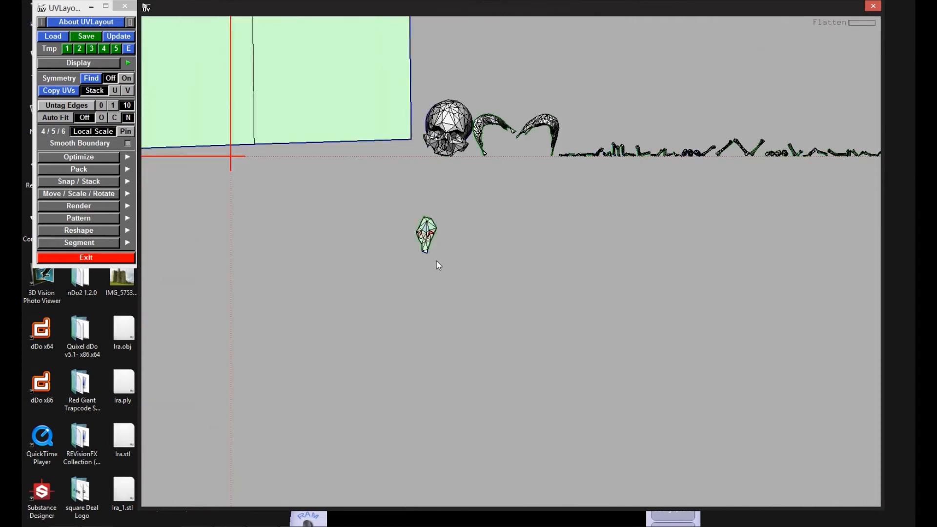
{"action": "right_click_drag", "start_coordinate": [437, 260], "coordinate": [509, 208]}
{"action": "middle_click_drag", "start_coordinate": [509, 207], "coordinate": [498, 300]}
{"action": "right_click_drag", "start_coordinate": [499, 300], "coordinate": [522, 273]}
{"action": "middle_click_drag", "start_coordinate": [440, 220], "coordinate": [442, 224], "text": "ctrl"}
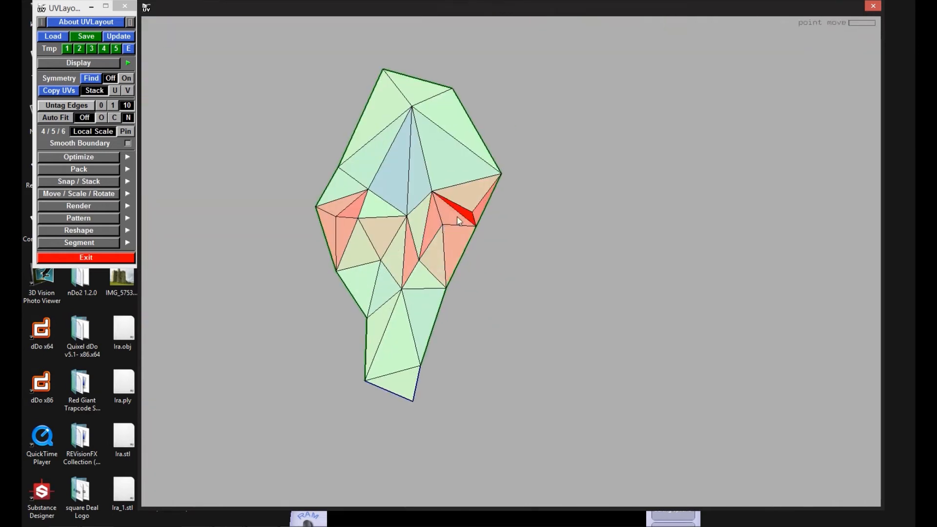
{"action": "right_click_drag", "start_coordinate": [472, 208], "coordinate": [494, 108]}
{"action": "middle_click_drag", "start_coordinate": [494, 109], "coordinate": [494, 200]}
{"action": "right_click_drag", "start_coordinate": [493, 200], "coordinate": [566, 159]}
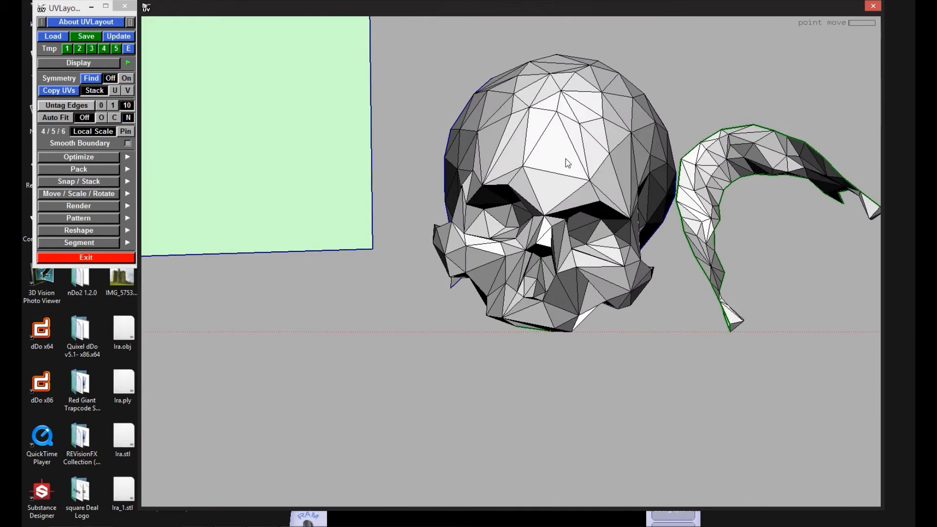
Step: Flatten the skull shell and reposition the distorted points around its nose cavity
{"action": "key", "text": "f"}
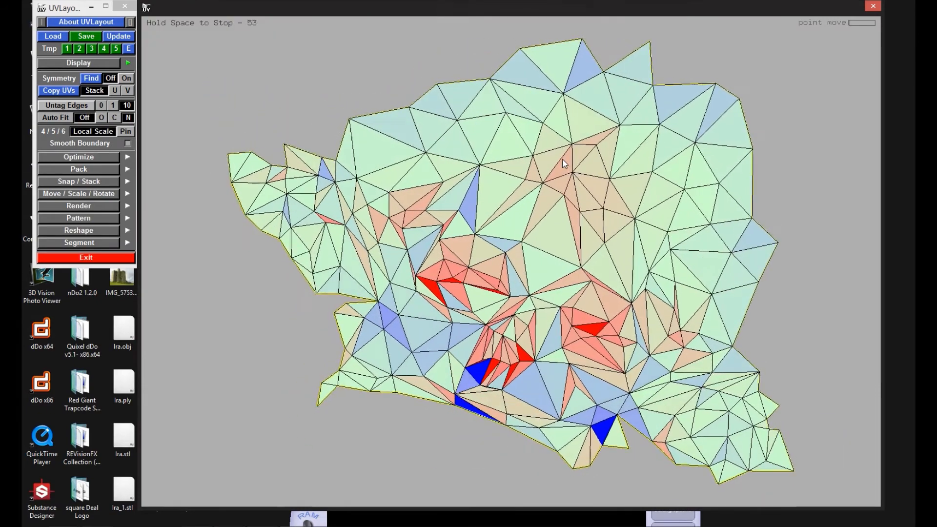
{"action": "key", "text": "space"}
{"action": "right_click_drag", "start_coordinate": [562, 159], "coordinate": [534, 140]}
{"action": "middle_click_drag", "start_coordinate": [534, 140], "coordinate": [527, 220]}
{"action": "right_click_drag", "start_coordinate": [527, 220], "coordinate": [520, 454]}
{"action": "middle_click_drag", "start_coordinate": [539, 267], "coordinate": [537, 261]}
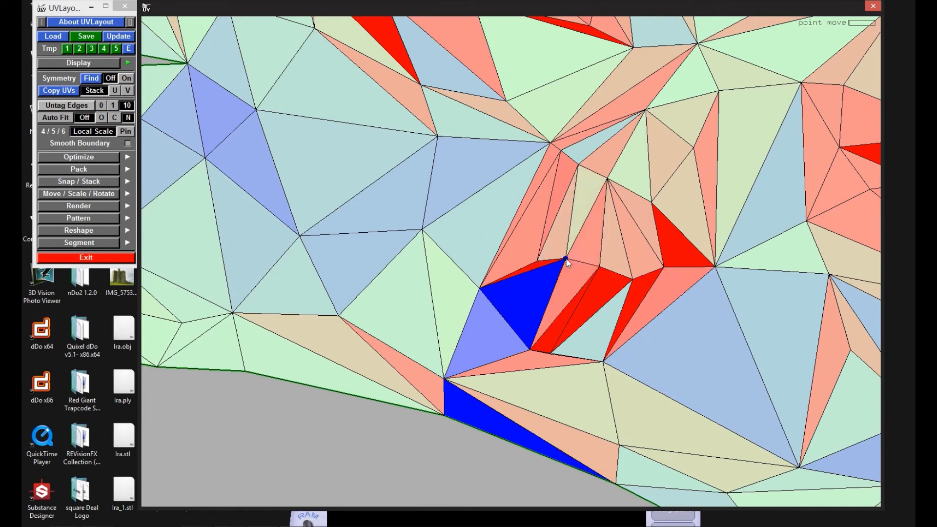
{"action": "middle_click_drag", "start_coordinate": [623, 286], "coordinate": [626, 283], "text": "ctrl"}
{"action": "middle_click_drag", "start_coordinate": [663, 265], "coordinate": [669, 262], "text": "ctrl"}
{"action": "right_click_drag", "start_coordinate": [668, 262], "coordinate": [586, 322]}
{"action": "middle_click_drag", "start_coordinate": [531, 141], "coordinate": [569, 234]}
{"action": "right_click_drag", "start_coordinate": [568, 234], "coordinate": [582, 282]}
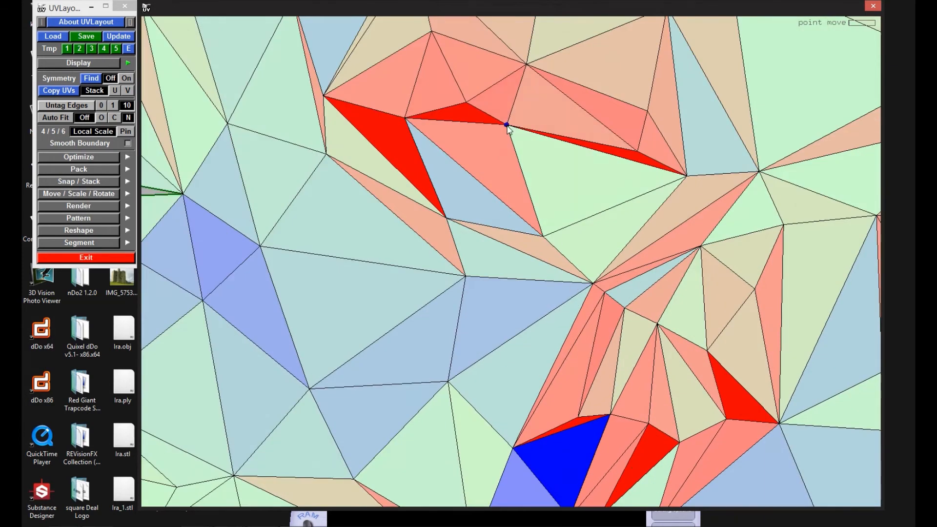
Step: Reposition the stretched points around the skull shell's eye sockets and move the shell below the curved bones
{"action": "right_click_drag", "start_coordinate": [483, 234], "coordinate": [471, 253]}
{"action": "middle_click_drag", "start_coordinate": [471, 253], "coordinate": [517, 337]}
{"action": "right_click_drag", "start_coordinate": [517, 337], "coordinate": [381, 217]}
{"action": "middle_click_drag", "start_coordinate": [375, 146], "coordinate": [381, 146], "text": "ctrl"}
{"action": "right_click_drag", "start_coordinate": [383, 151], "coordinate": [498, 368]}
{"action": "middle_click_drag", "start_coordinate": [499, 368], "coordinate": [500, 473]}
{"action": "middle_click_drag", "start_coordinate": [798, 401], "coordinate": [470, 372]}
{"action": "right_click_drag", "start_coordinate": [470, 372], "coordinate": [336, 243]}
{"action": "middle_click_drag", "start_coordinate": [336, 244], "coordinate": [491, 448]}
{"action": "right_click_drag", "start_coordinate": [449, 195], "coordinate": [490, 262]}
{"action": "middle_click_drag", "start_coordinate": [490, 263], "coordinate": [503, 143]}
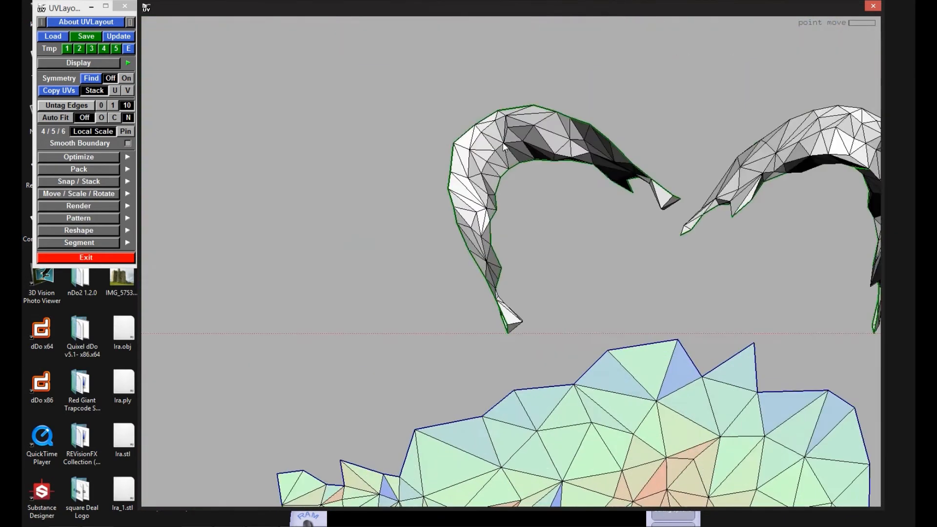
{"action": "key", "text": "f"}
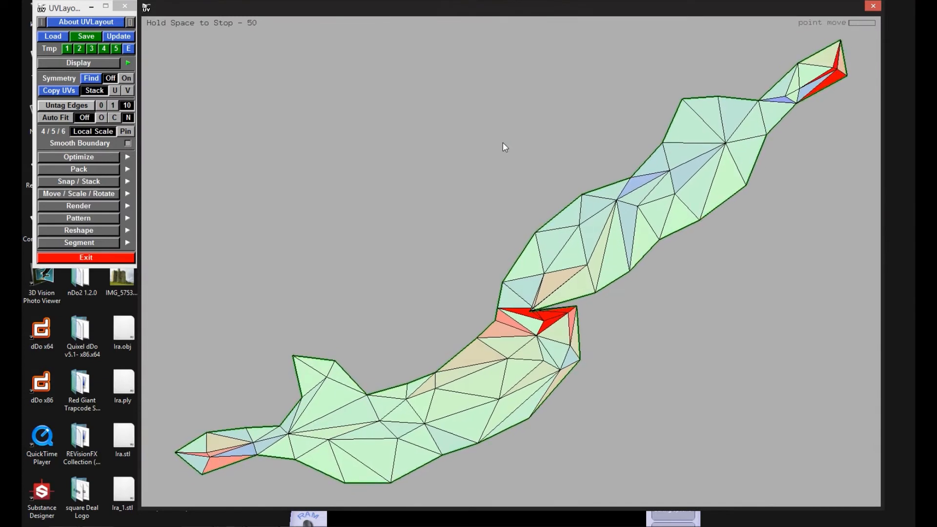
{"action": "key", "text": "space"}
{"action": "key", "text": "ctrl+z"}
{"action": "key", "text": "f"}
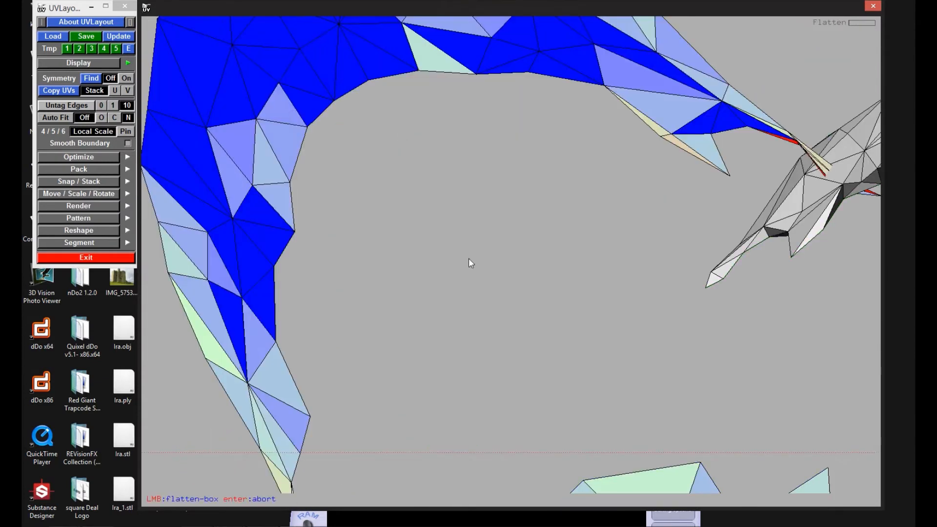
{"action": "key", "text": "Return"}
Step: Flatten the first curved bone shell, cut its overlapping lower tip open, reflatten it and adjust the tip's points
{"action": "scroll", "coordinate": [487, 262], "scroll_direction": "down", "scroll_amount": 5}
{"action": "key", "text": "f"}
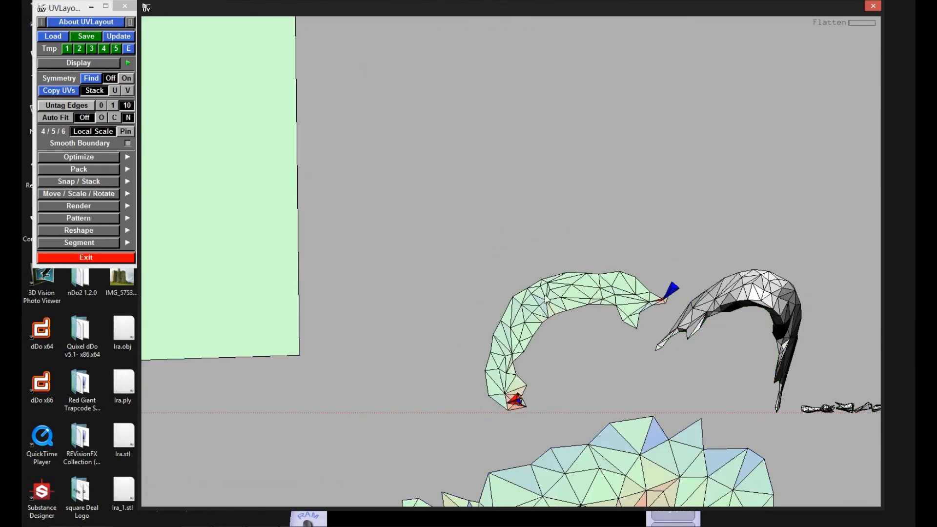
{"action": "scroll", "coordinate": [517, 400], "scroll_direction": "up", "scroll_amount": 6}
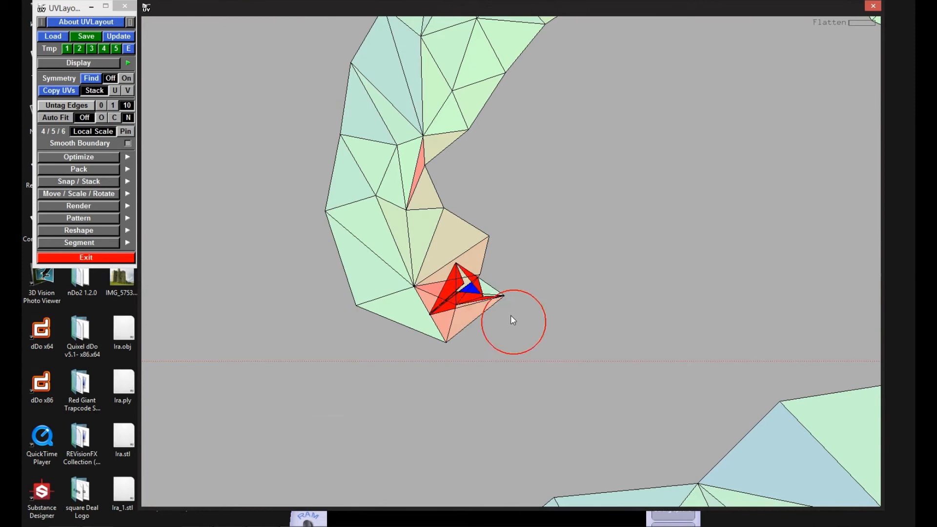
{"action": "key", "text": "c"}
{"action": "mouse_move", "coordinate": [468, 294]}
{"action": "middle_mouse_down"}
{"action": "mouse_move", "coordinate": [483, 298]}
{"action": "mouse_move", "coordinate": [513, 361]}
{"action": "mouse_move", "coordinate": [518, 355]}
{"action": "middle_mouse_up"}
{"action": "key", "text": "c"}
{"action": "key", "text": "f"}
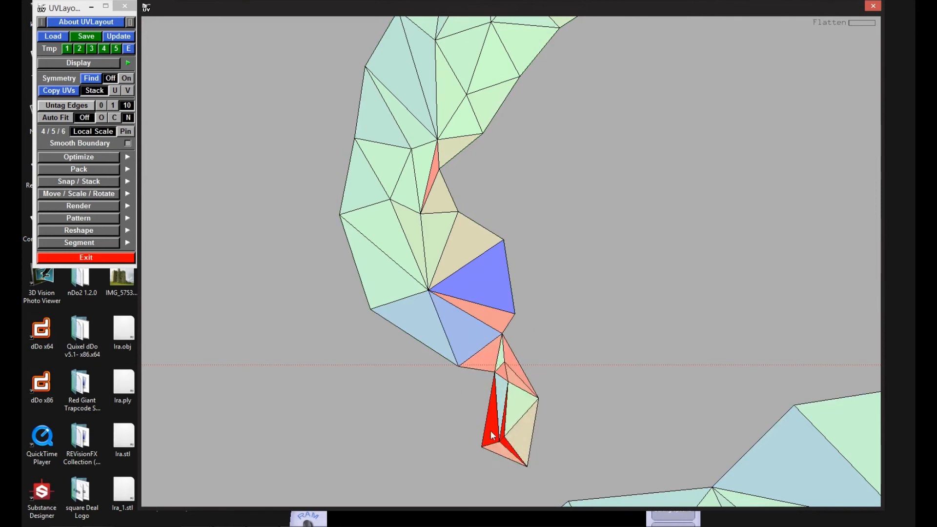
{"action": "middle_click", "coordinate": [499, 441], "text": "ctrl"}
{"action": "middle_click_drag", "start_coordinate": [484, 446], "coordinate": [491, 453], "text": "ctrl"}
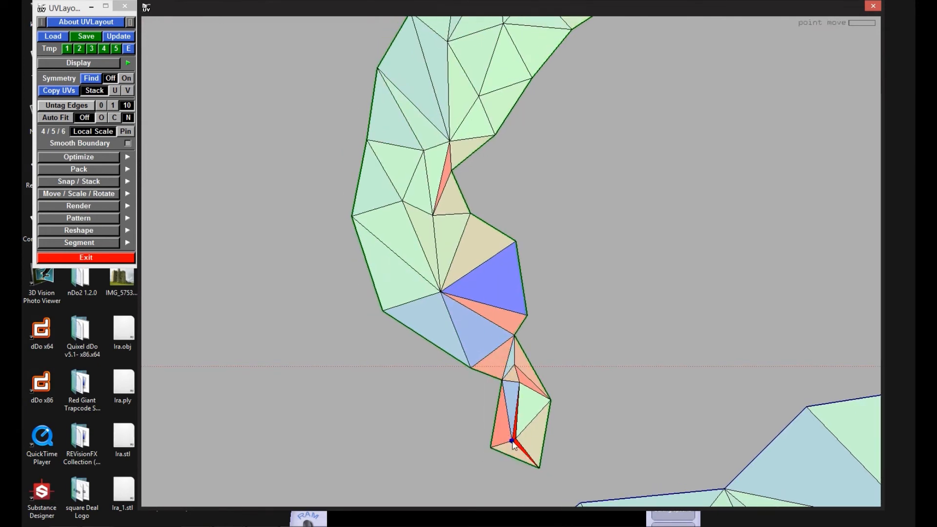
Step: Reposition the overlapping points at the other tip of the first curved bone shell
{"action": "middle_click_drag", "start_coordinate": [624, 29], "coordinate": [384, 268]}
{"action": "middle_click_drag", "start_coordinate": [784, 166], "coordinate": [490, 248]}
{"action": "key", "text": "f"}
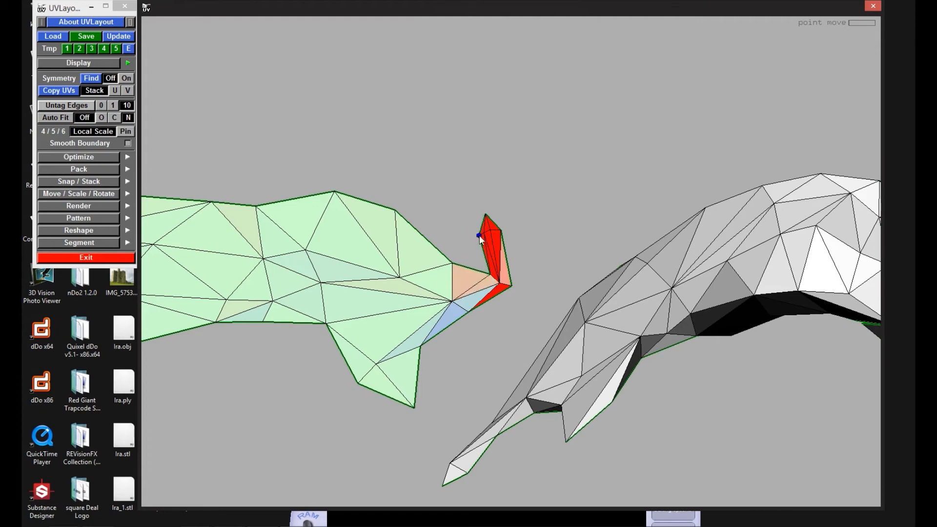
{"action": "scroll", "coordinate": [501, 295], "scroll_direction": "up", "scroll_amount": 3}
{"action": "scroll", "coordinate": [499, 295], "scroll_direction": "down", "scroll_amount": 6}
Step: Flatten the second curved bone shell and move it above the first one
{"action": "key", "text": "f"}
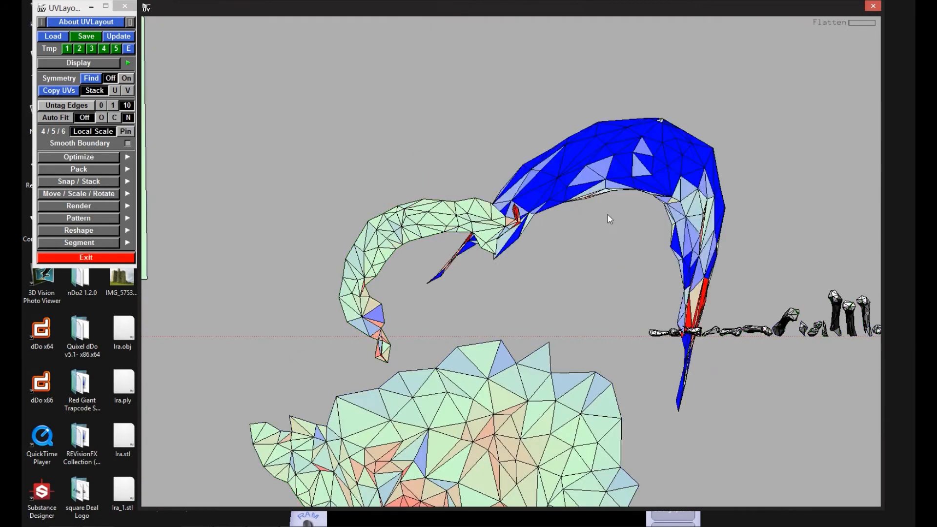
{"action": "key", "text": "shift+f"}
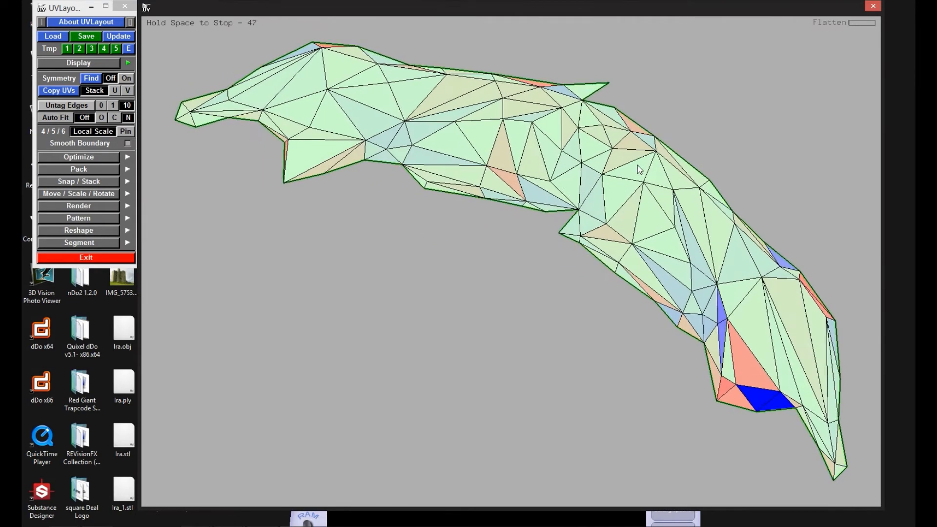
{"action": "key", "text": "space"}
{"action": "middle_click_drag", "start_coordinate": [545, 244], "coordinate": [399, 125]}
{"action": "middle_click_drag", "start_coordinate": [576, 263], "coordinate": [404, 155]}
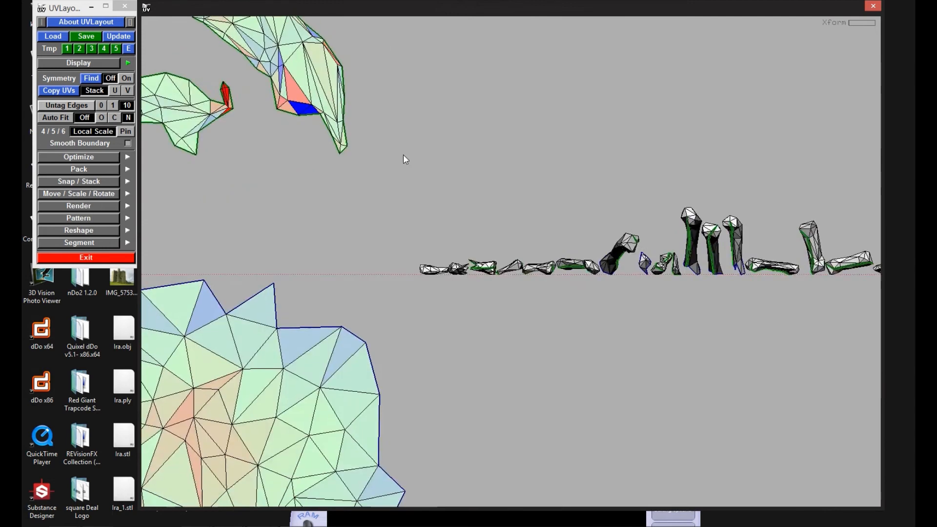
Step: Flatten the first two small bone shells in the row, placing one of them below the baseline
{"action": "right_click_drag", "start_coordinate": [404, 155], "coordinate": [388, 243]}
{"action": "middle_click_drag", "start_coordinate": [449, 252], "coordinate": [429, 331]}
{"action": "middle_click_drag", "start_coordinate": [403, 250], "coordinate": [397, 242]}
{"action": "right_click_drag", "start_coordinate": [395, 269], "coordinate": [446, 269]}
{"action": "middle_click_drag", "start_coordinate": [523, 264], "coordinate": [559, 276]}
{"action": "middle_click_drag", "start_coordinate": [584, 454], "coordinate": [585, 453]}
{"action": "middle_click_drag", "start_coordinate": [342, 105], "coordinate": [346, 105]}
{"action": "middle_click_drag", "start_coordinate": [346, 106], "coordinate": [350, 113], "text": "ctrl"}
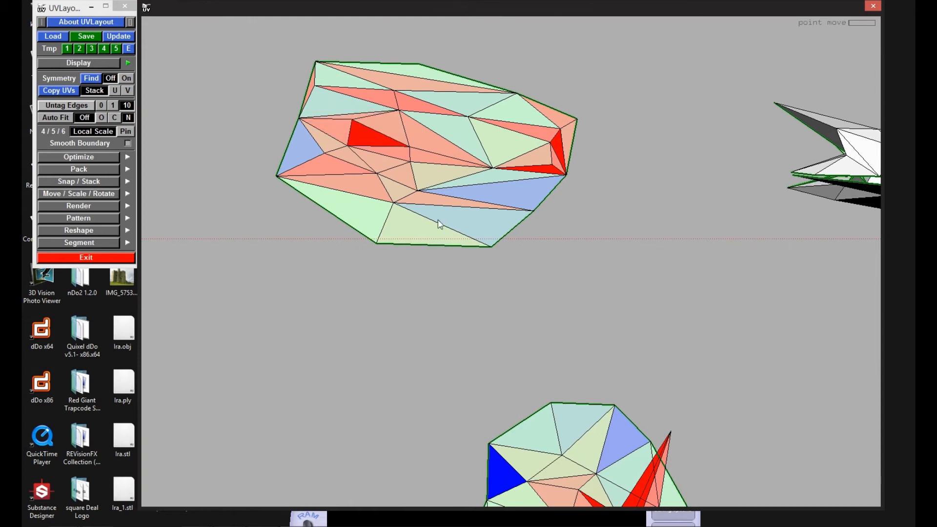
Step: Cut the folded area of the round bone shell open, reflatten it and pull its overlapping points apart
{"action": "middle_click_drag", "start_coordinate": [669, 466], "coordinate": [546, 193]}
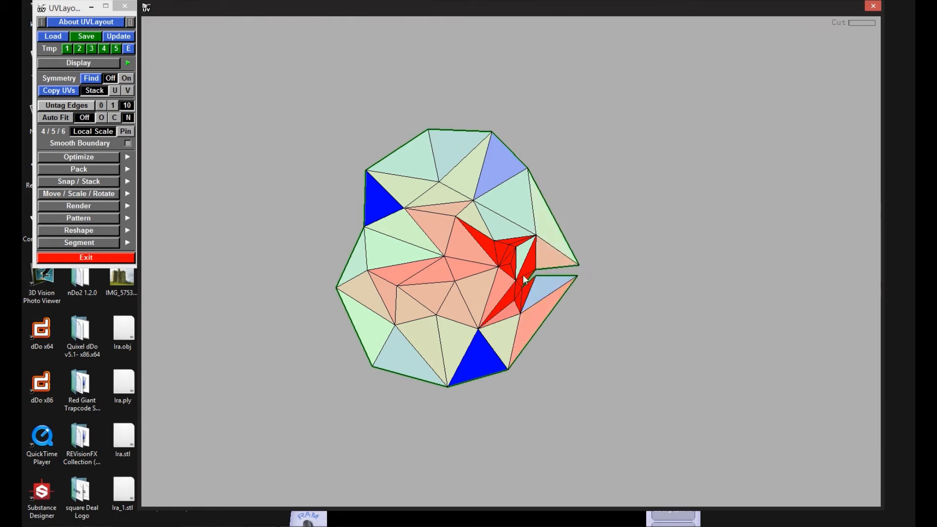
{"action": "key", "text": "f"}
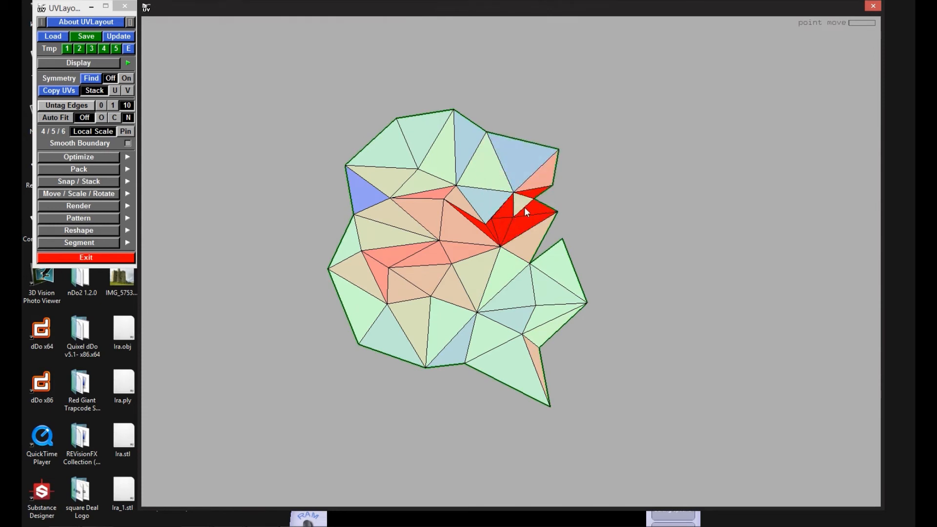
{"action": "key", "text": "f"}
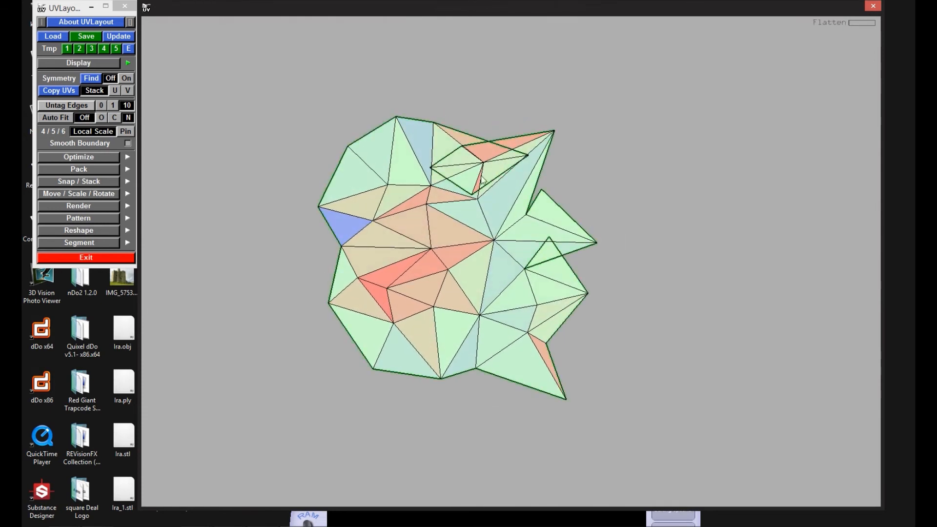
{"action": "middle_click_drag", "start_coordinate": [481, 164], "coordinate": [508, 150], "text": "ctrl"}
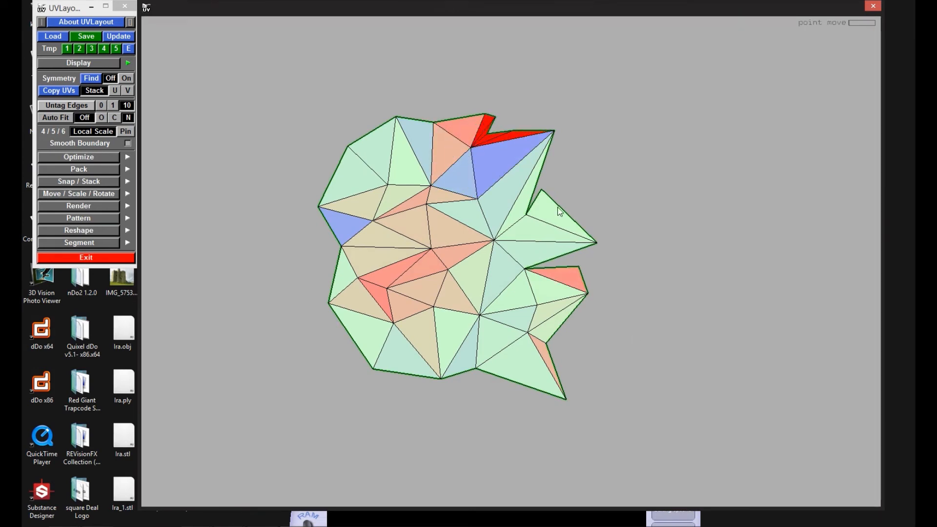
{"action": "right_click_drag", "start_coordinate": [565, 254], "coordinate": [579, 231]}
{"action": "middle_click_drag", "start_coordinate": [579, 230], "coordinate": [537, 375]}
Step: Flatten the crumpled bone shell beside the first small one, running it until its boundary is released
{"action": "key", "text": "f"}
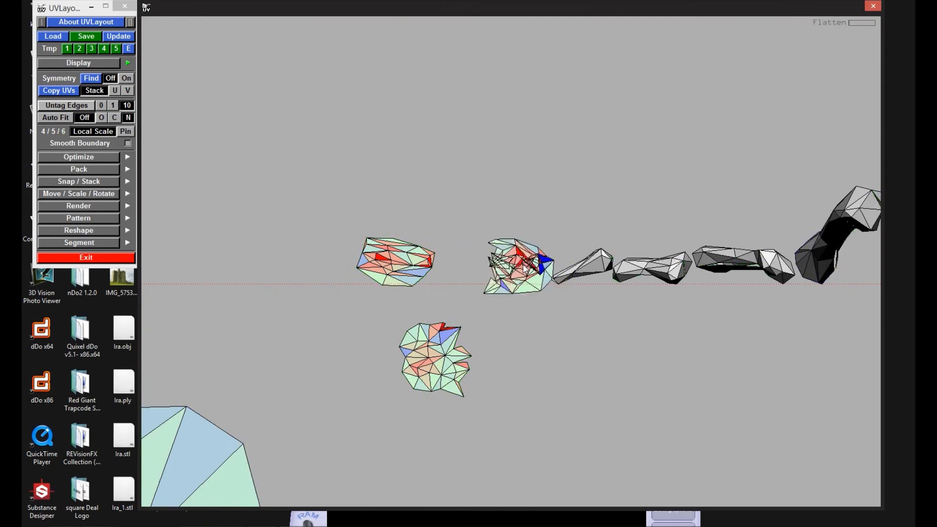
{"action": "key", "text": "shift+f"}
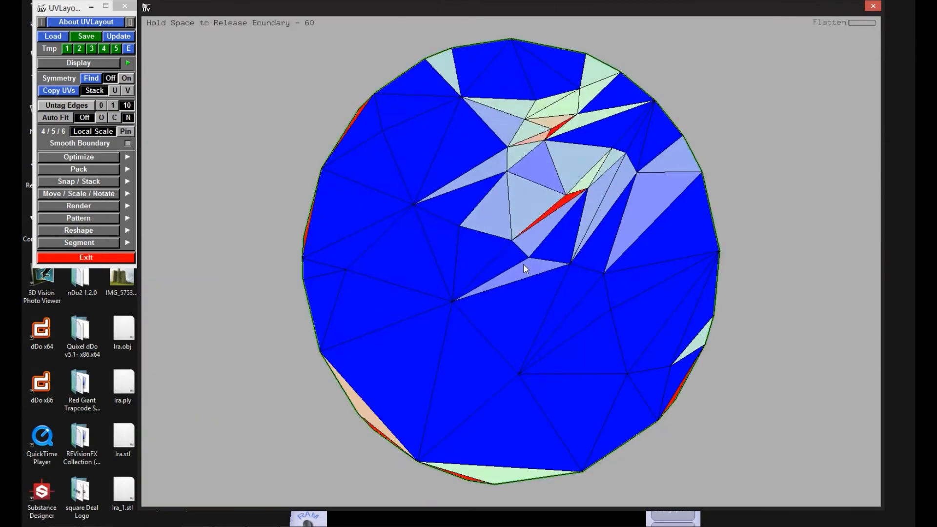
{"action": "key", "text": "space"}
{"action": "middle_click_drag", "start_coordinate": [553, 300], "coordinate": [526, 247]}
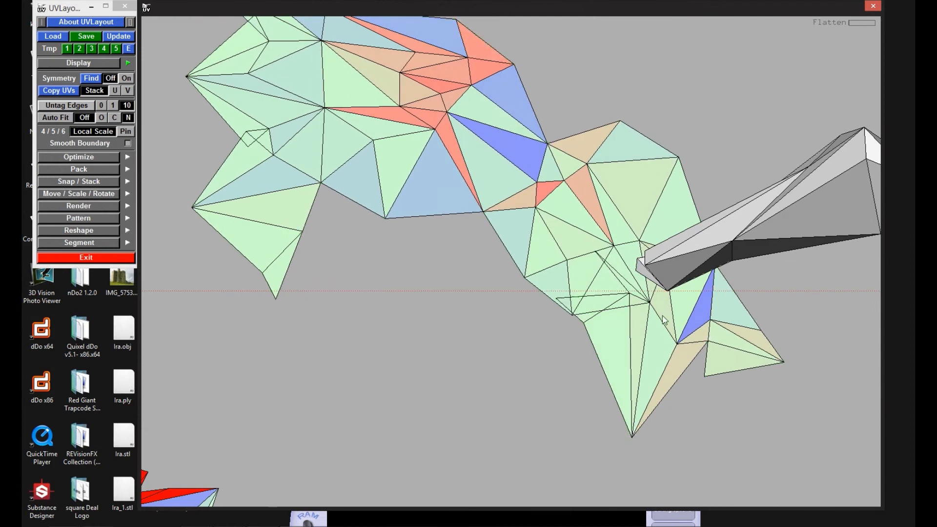
Step: Pull apart the overlapping points on that shell's lower flap and at the notches along its opposite end
{"action": "middle_click_drag", "start_coordinate": [585, 317], "coordinate": [585, 393], "text": "ctrl"}
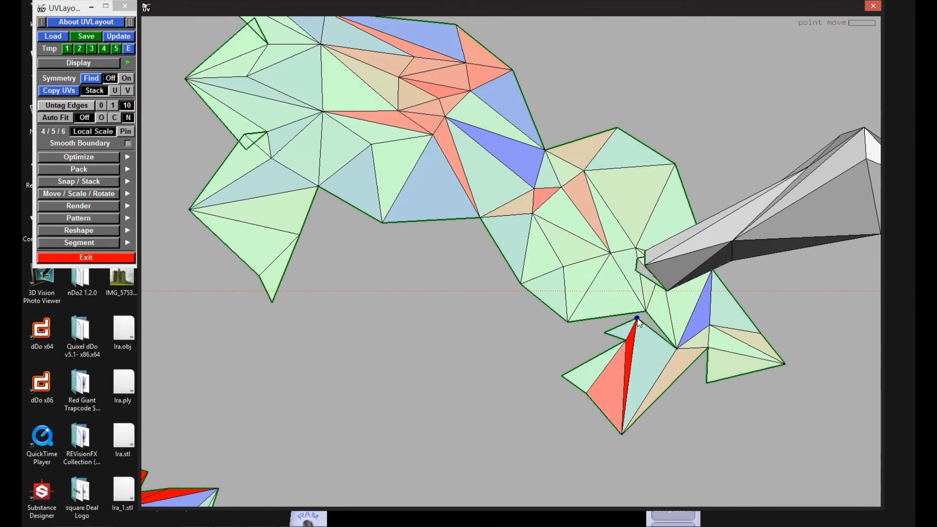
{"action": "middle_click_drag", "start_coordinate": [620, 347], "coordinate": [617, 350], "text": "ctrl"}
{"action": "right_click_drag", "start_coordinate": [617, 350], "coordinate": [565, 323]}
{"action": "middle_click_drag", "start_coordinate": [565, 323], "coordinate": [683, 374]}
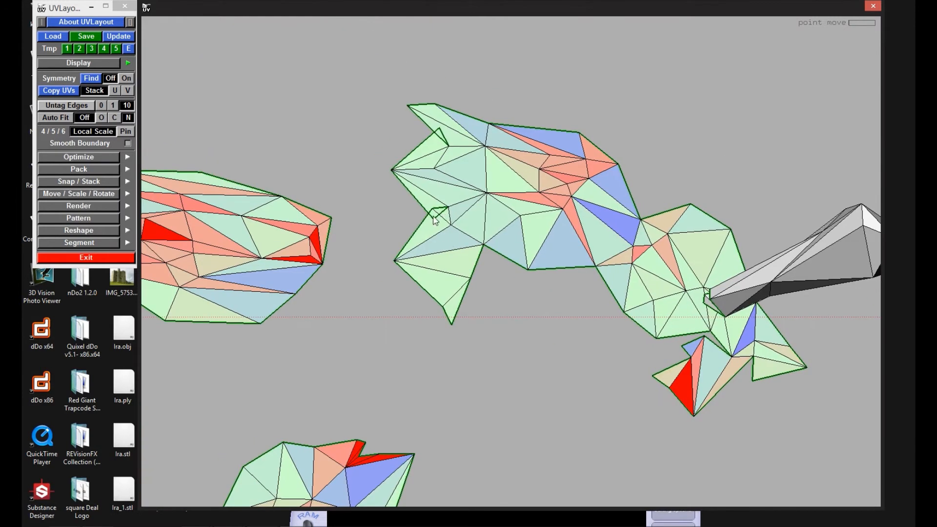
{"action": "middle_click_drag", "start_coordinate": [633, 293], "coordinate": [493, 258]}
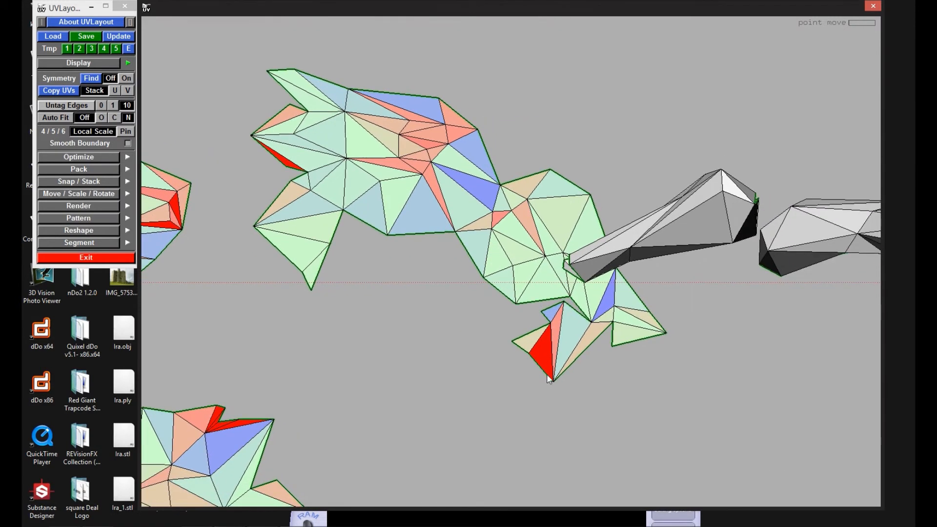
{"action": "middle_click_drag", "start_coordinate": [555, 364], "coordinate": [555, 369], "text": "ctrl"}
Step: Flatten the slanted pointed bone shell and the horizontal bone shell next to it
{"action": "middle_click_drag", "start_coordinate": [549, 209], "coordinate": [342, 262]}
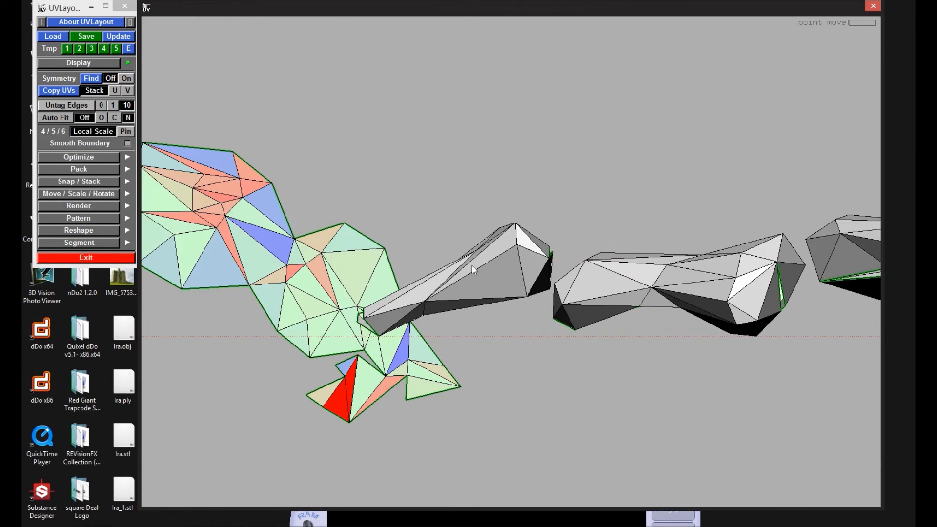
{"action": "key", "text": "f"}
{"action": "key", "text": "space"}
{"action": "right_click_drag", "start_coordinate": [478, 265], "coordinate": [459, 254]}
{"action": "middle_click_drag", "start_coordinate": [459, 254], "coordinate": [485, 199]}
{"action": "key", "text": "f"}
{"action": "key", "text": "space"}
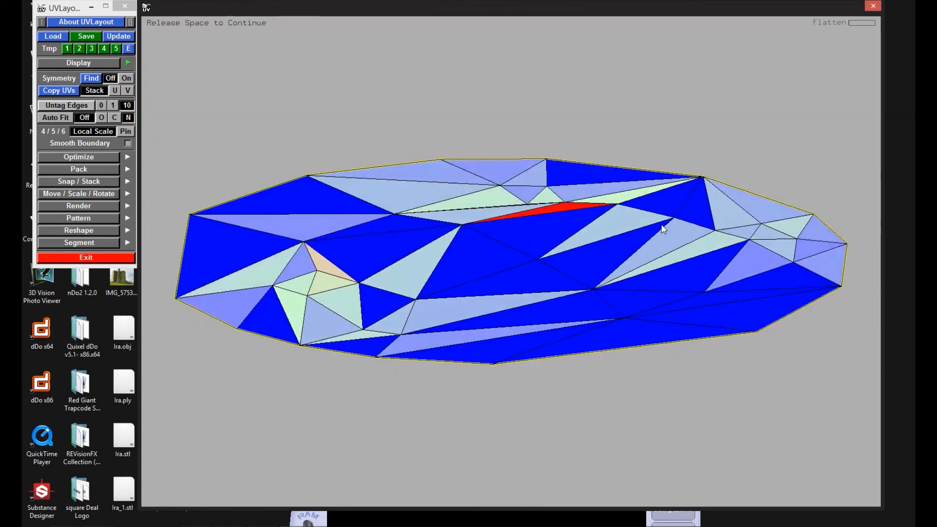
Step: Flatten the third bone shell in this group and shift the crowded point near its upper corner
{"action": "middle_click_drag", "start_coordinate": [637, 311], "coordinate": [487, 312]}
{"action": "key", "text": "f"}
{"action": "key", "text": "space"}
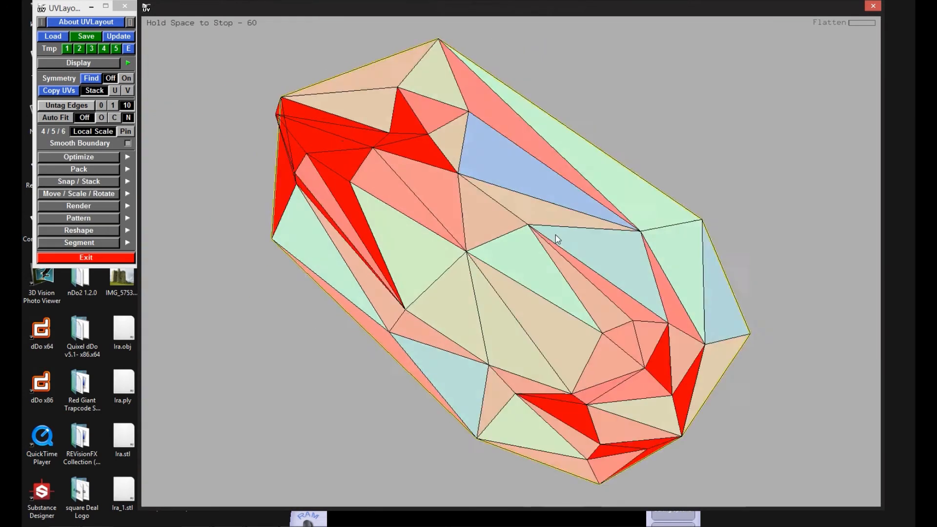
{"action": "middle_click_drag", "start_coordinate": [298, 99], "coordinate": [301, 119], "text": "ctrl"}
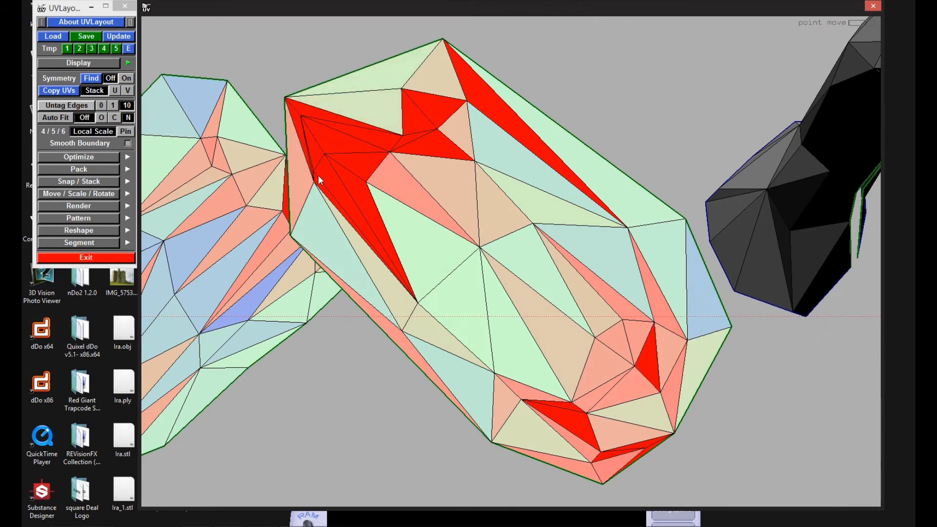
Step: Flatten the large curved bone shell with the open end
{"action": "middle_click_drag", "start_coordinate": [630, 246], "coordinate": [385, 299]}
{"action": "middle_click_drag", "start_coordinate": [819, 128], "coordinate": [426, 212]}
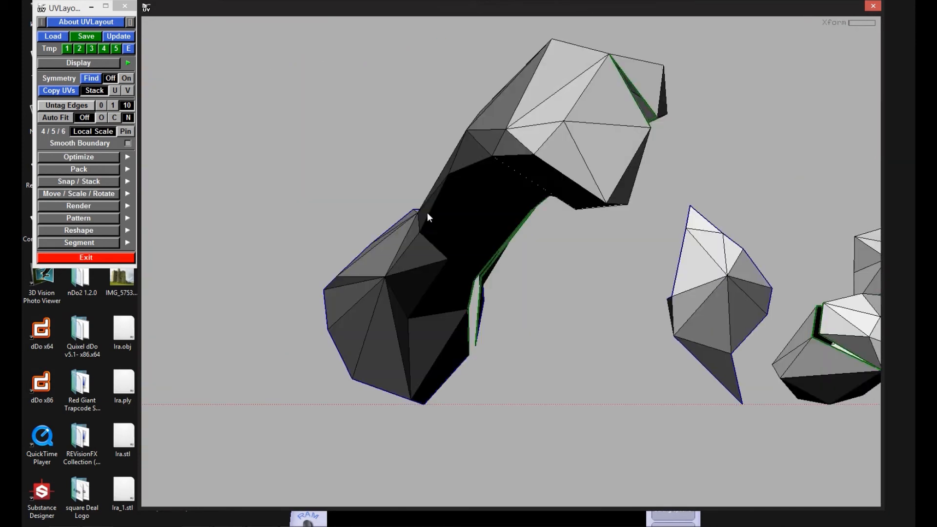
{"action": "key", "text": "f"}
{"action": "key", "text": "space"}
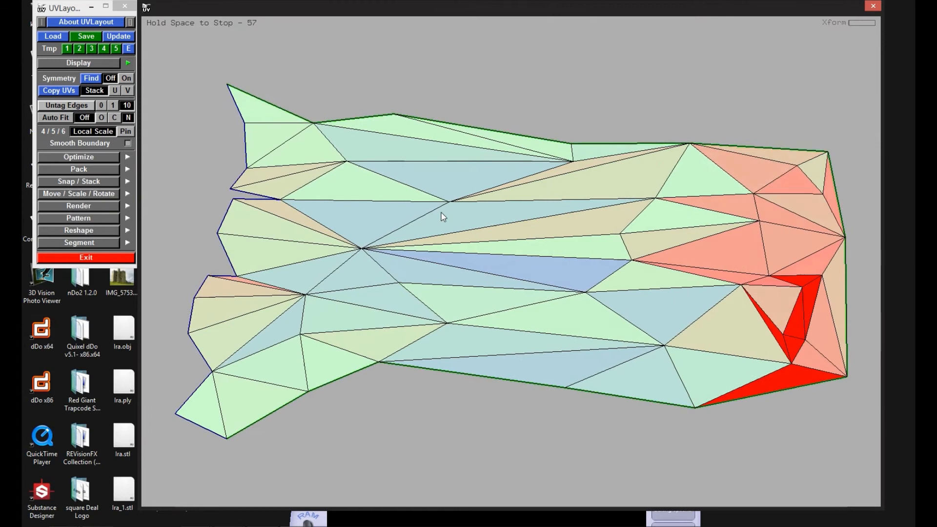
{"action": "right_click_drag", "start_coordinate": [441, 212], "coordinate": [474, 242]}
{"action": "middle_click_drag", "start_coordinate": [474, 241], "coordinate": [264, 164]}
Step: Flatten the small shells between the large curved bone and the three tall bones
{"action": "key", "text": "f"}
{"action": "middle_click_drag", "start_coordinate": [566, 264], "coordinate": [408, 259]}
{"action": "key", "text": "f"}
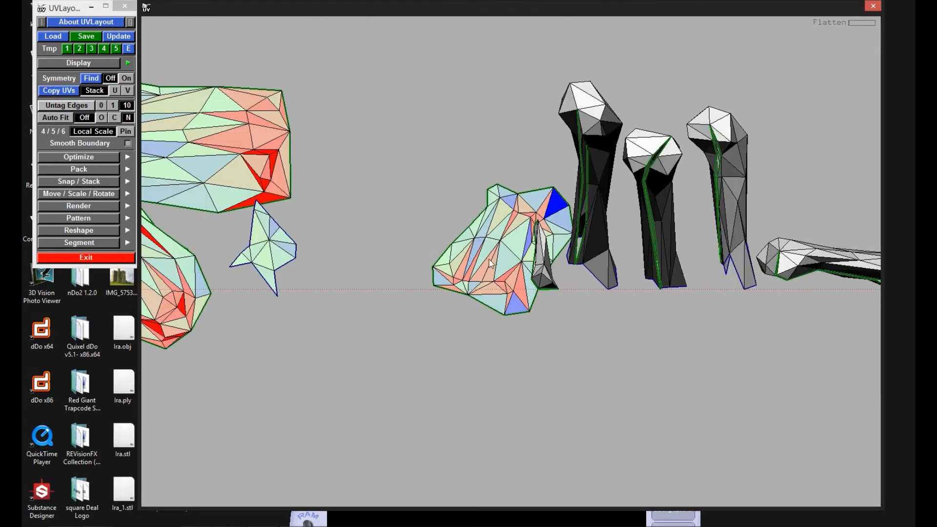
{"action": "middle_click_drag", "start_coordinate": [491, 251], "coordinate": [336, 215]}
{"action": "key", "text": "f"}
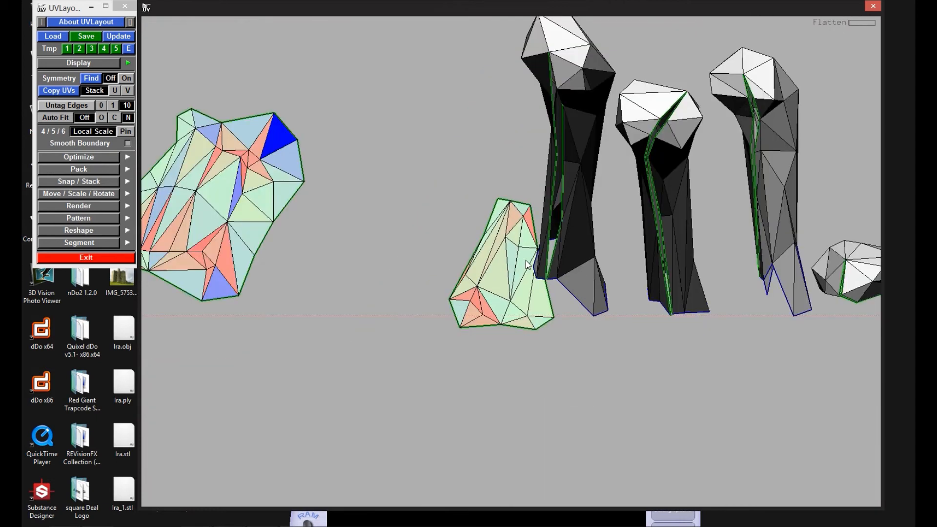
Step: Flatten the first tall bone shell, pull its folded tip points outward and flatten it again
{"action": "middle_click_drag", "start_coordinate": [499, 270], "coordinate": [318, 270]}
{"action": "key", "text": "f"}
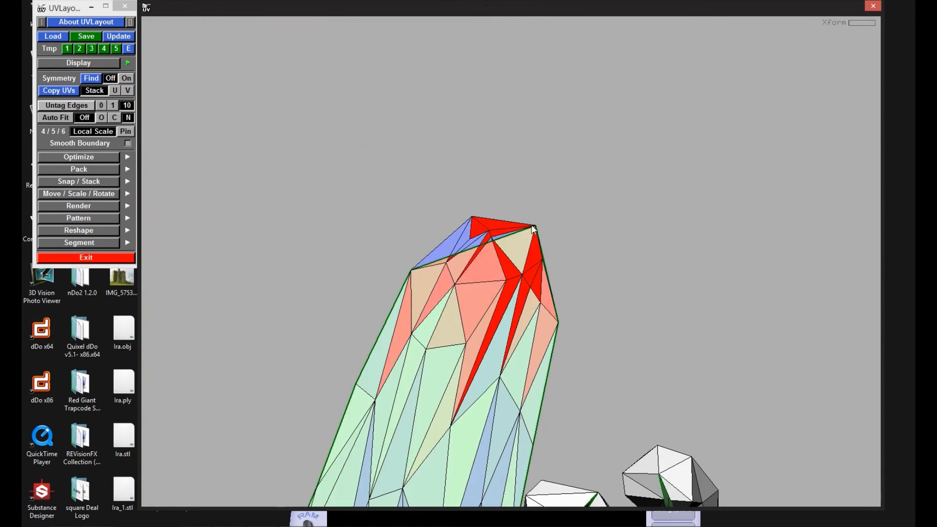
{"action": "middle_click_drag", "start_coordinate": [535, 220], "coordinate": [525, 162]}
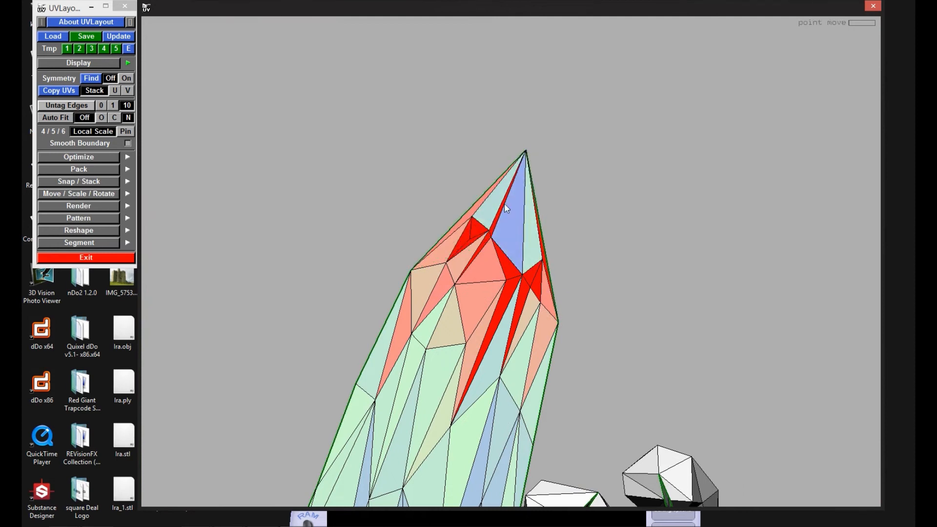
{"action": "key", "text": "f"}
{"action": "middle_click_drag", "start_coordinate": [429, 253], "coordinate": [428, 224]}
Step: Flatten the second and third tall bone shells, placing the second one below the baseline
{"action": "key", "text": "space+f"}
{"action": "key", "text": "space"}
{"action": "right_click_drag", "start_coordinate": [610, 77], "coordinate": [489, 236]}
{"action": "middle_click_drag", "start_coordinate": [489, 237], "coordinate": [391, 402]}
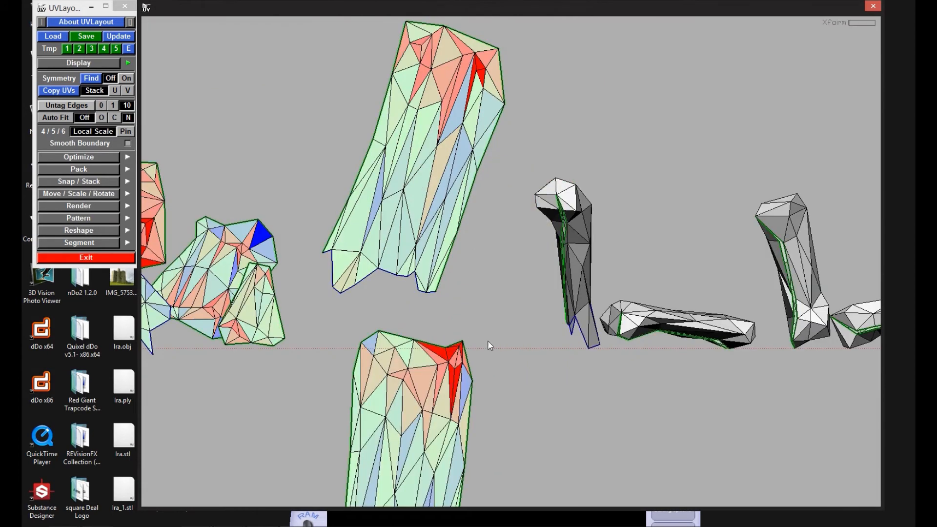
{"action": "key", "text": "shift+f"}
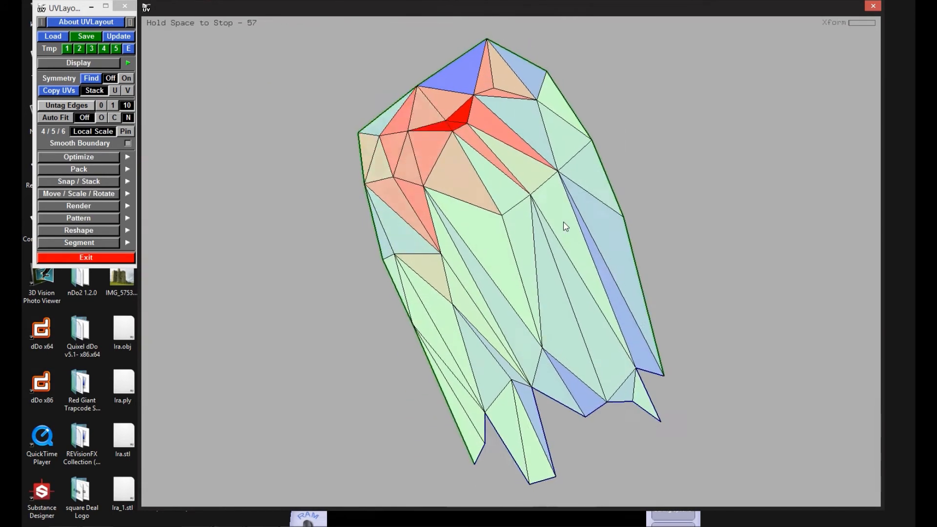
{"action": "key", "text": "space"}
Step: Flatten the horizontal bone shell and the one after it, repositioning the crowded points at their ends
{"action": "key", "text": "shift+f"}
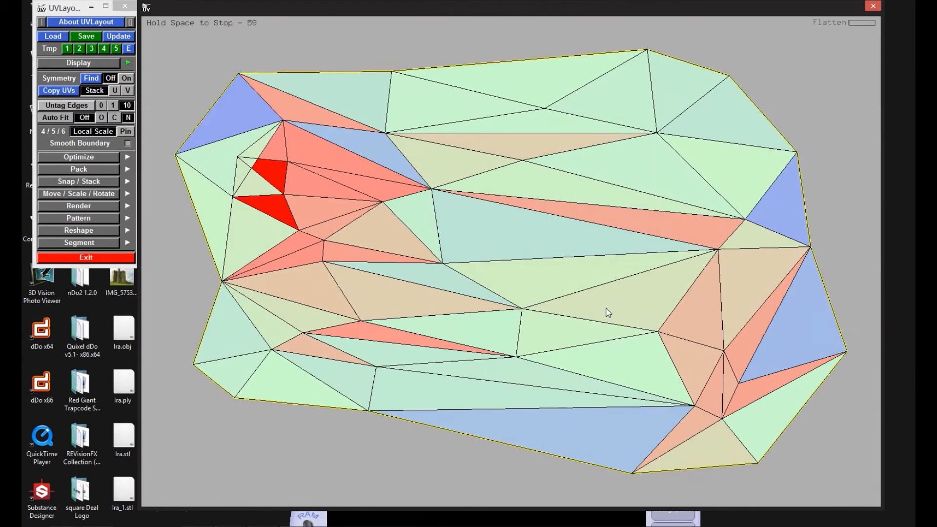
{"action": "key", "text": "space"}
{"action": "middle_click_drag", "start_coordinate": [237, 157], "coordinate": [264, 165], "text": "ctrl"}
{"action": "right_click_drag", "start_coordinate": [480, 226], "coordinate": [527, 259]}
{"action": "middle_click_drag", "start_coordinate": [546, 264], "coordinate": [265, 248]}
{"action": "middle_click_drag", "start_coordinate": [558, 214], "coordinate": [468, 244]}
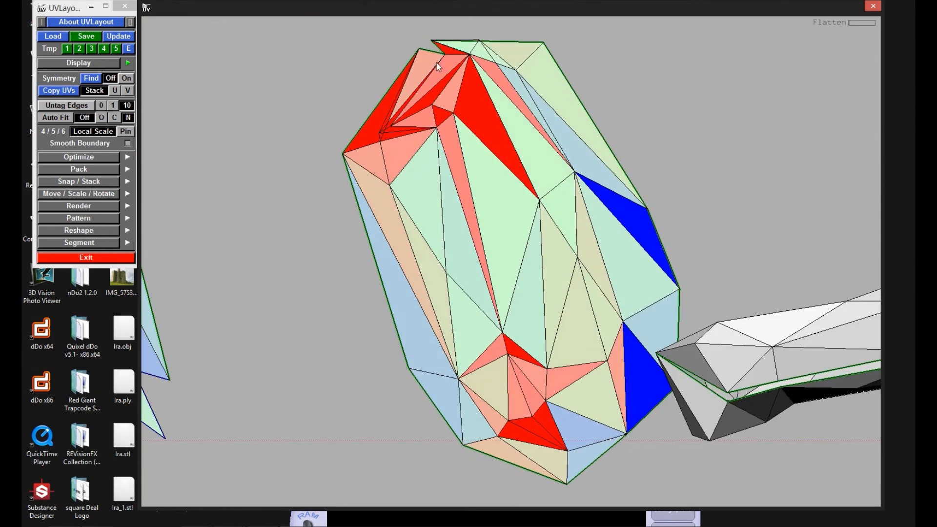
{"action": "key", "text": "f"}
{"action": "middle_click_drag", "start_coordinate": [495, 161], "coordinate": [456, 204]}
Step: Flatten the next long bone shell and the short curved bone shell beside it
{"action": "key", "text": "d"}
{"action": "key", "text": "f"}
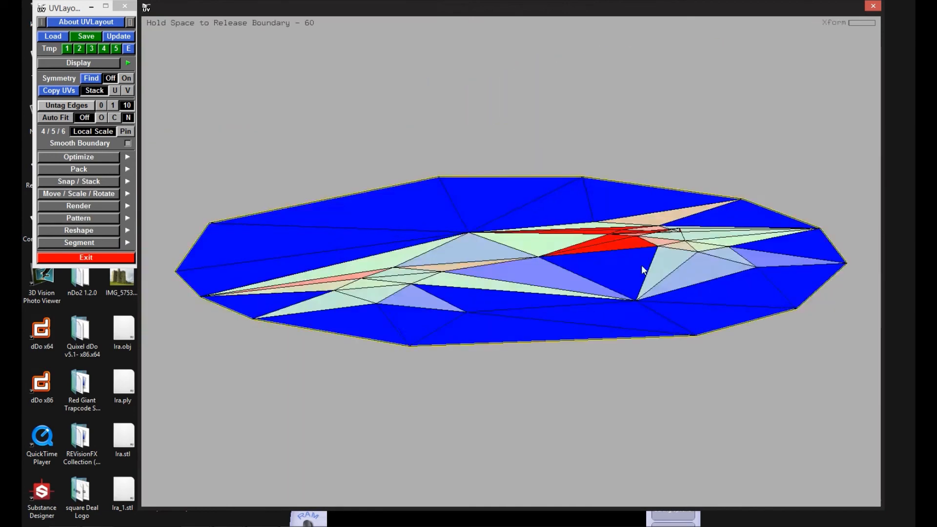
{"action": "key", "text": "space"}
Step: Flatten the slanted bone shell that follows the short curved one
{"action": "key", "text": "space"}
{"action": "middle_click_drag", "start_coordinate": [634, 266], "coordinate": [507, 230]}
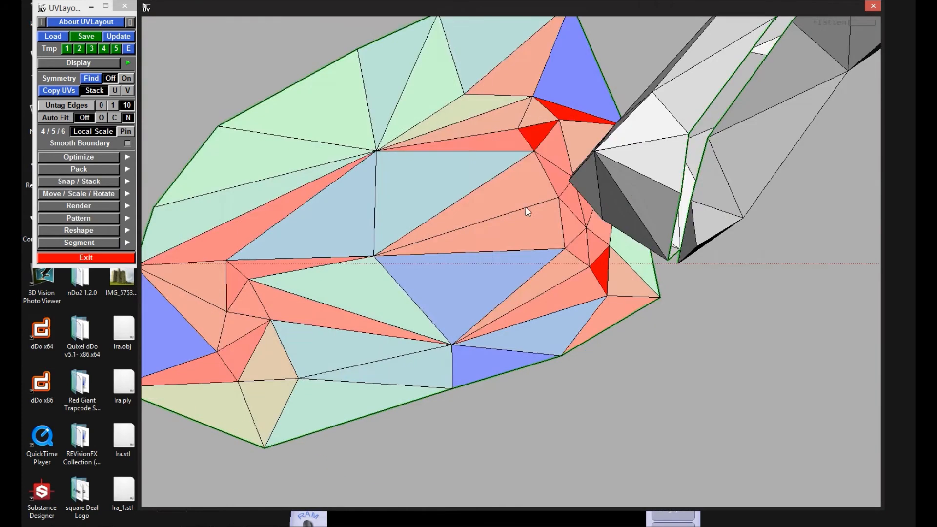
{"action": "key", "text": "d"}
{"action": "middle_click_drag", "start_coordinate": [730, 83], "coordinate": [497, 217]}
{"action": "key", "text": "shift+f"}
{"action": "key", "text": "space"}
{"action": "right_click_drag", "start_coordinate": [497, 217], "coordinate": [406, 286]}
{"action": "middle_click_drag", "start_coordinate": [406, 286], "coordinate": [510, 294]}
Step: Flatten the next two bone shells in the row after the slanted one
{"action": "key", "text": "d"}
{"action": "key", "text": "shift+f"}
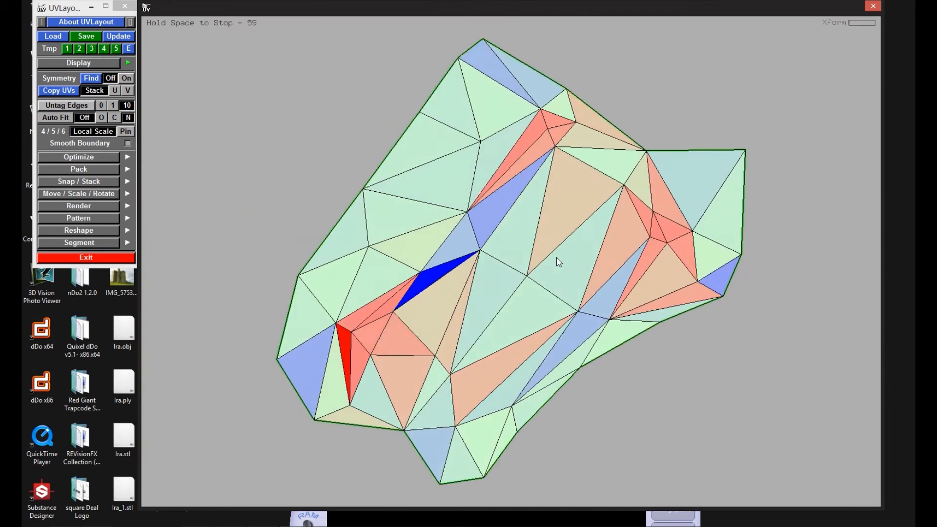
{"action": "key", "text": "d"}
{"action": "right_click_drag", "start_coordinate": [556, 257], "coordinate": [485, 258]}
{"action": "key", "text": "shift+f"}
{"action": "key", "text": "space"}
Step: Flatten the thin tapering bone shell and the small pointed shell, adjusting the crowded points at the latter's tip
{"action": "middle_click_drag", "start_coordinate": [486, 259], "coordinate": [715, 272]}
{"action": "key", "text": "d"}
{"action": "key", "text": "shift+f"}
{"action": "key", "text": "space"}
{"action": "key", "text": "d"}
{"action": "key", "text": "shift+f"}
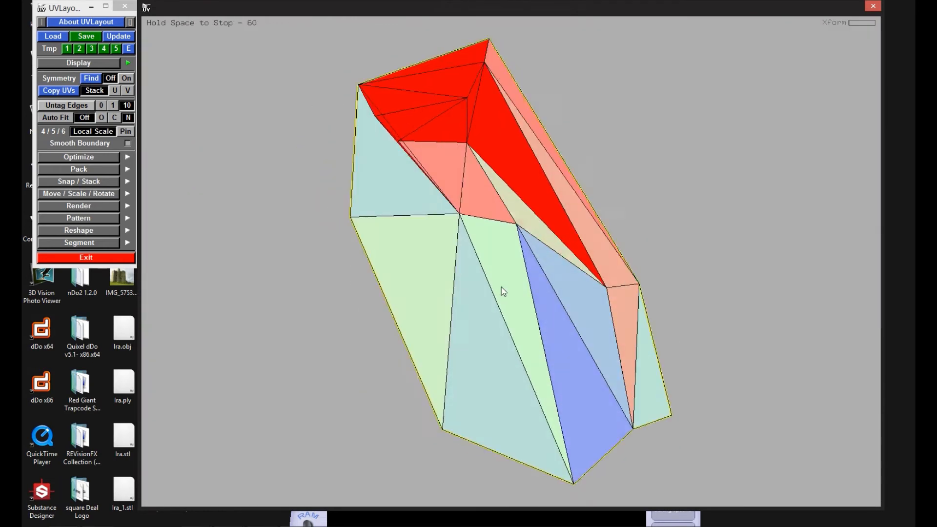
{"action": "right_click_drag", "start_coordinate": [434, 146], "coordinate": [517, 284]}
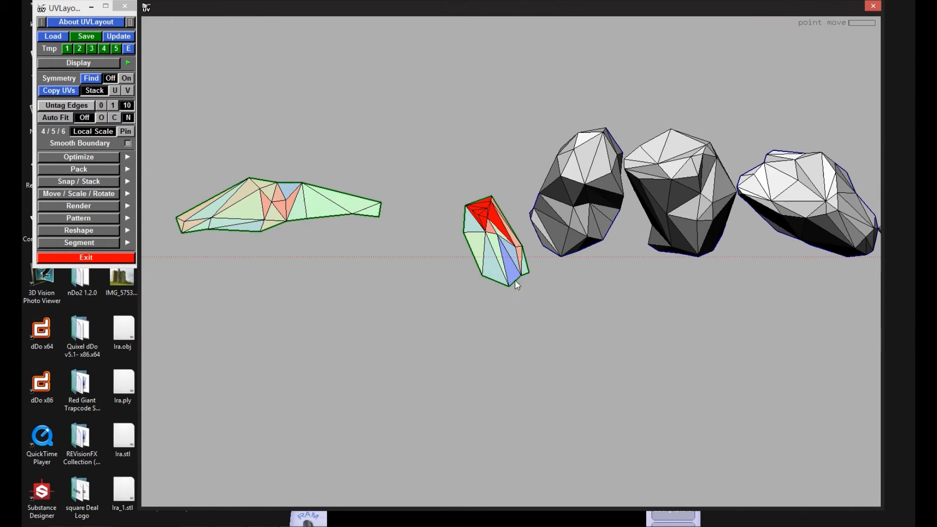
Step: Flatten the three large rounded shells with open borders
{"action": "key", "text": "shift+f"}
{"action": "key", "text": "space"}
{"action": "right_click_drag", "start_coordinate": [573, 203], "coordinate": [609, 286]}
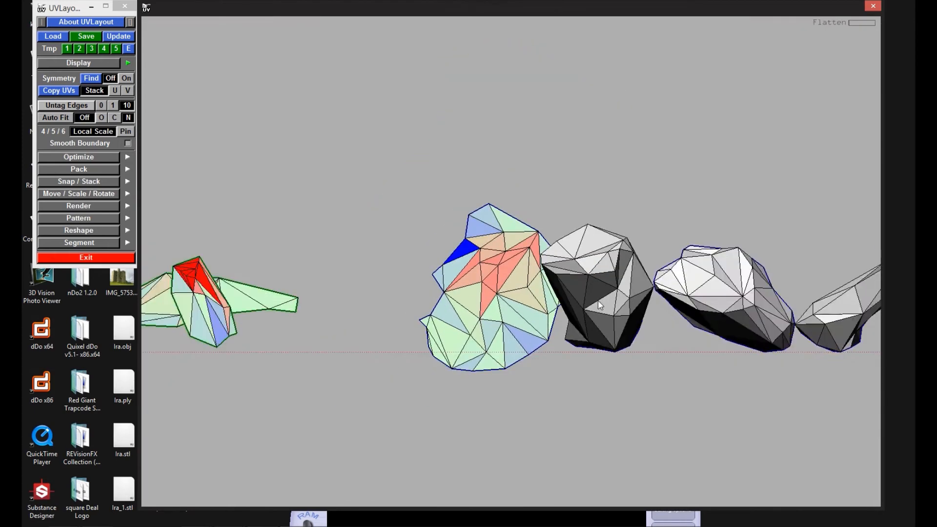
{"action": "key", "text": "shift+f"}
{"action": "key", "text": "space"}
{"action": "right_click_drag", "start_coordinate": [577, 213], "coordinate": [602, 287]}
{"action": "key", "text": "shift+f"}
{"action": "key", "text": "space"}
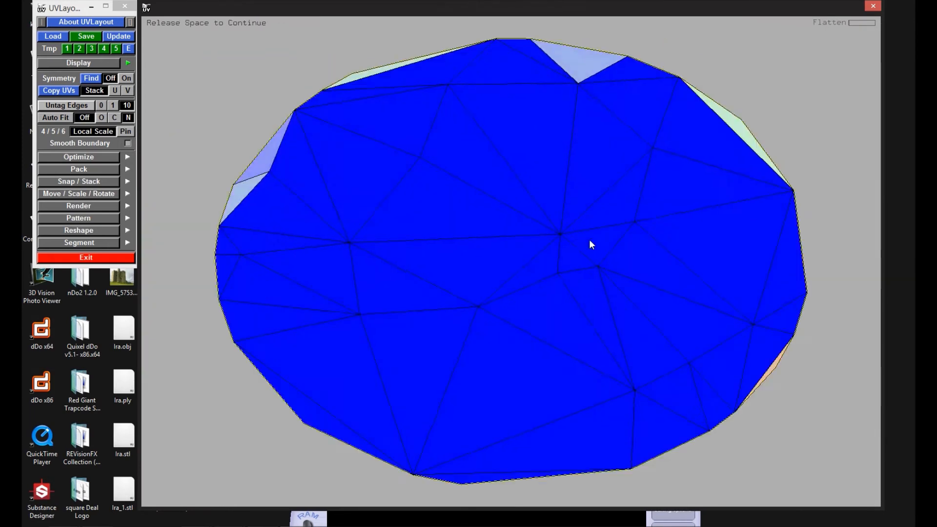
{"action": "right_click_drag", "start_coordinate": [589, 240], "coordinate": [645, 254]}
Step: Flatten the open-ended bone shell and the following long shell with the protruding lobe
{"action": "key", "text": "shift+f"}
{"action": "key", "text": "space"}
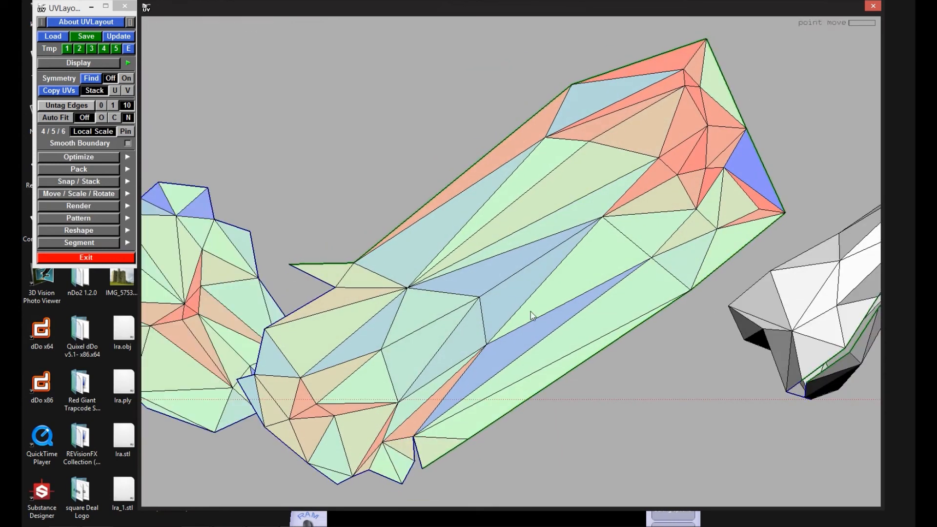
{"action": "right_click_drag", "start_coordinate": [531, 311], "coordinate": [534, 301]}
{"action": "key", "text": "shift+f"}
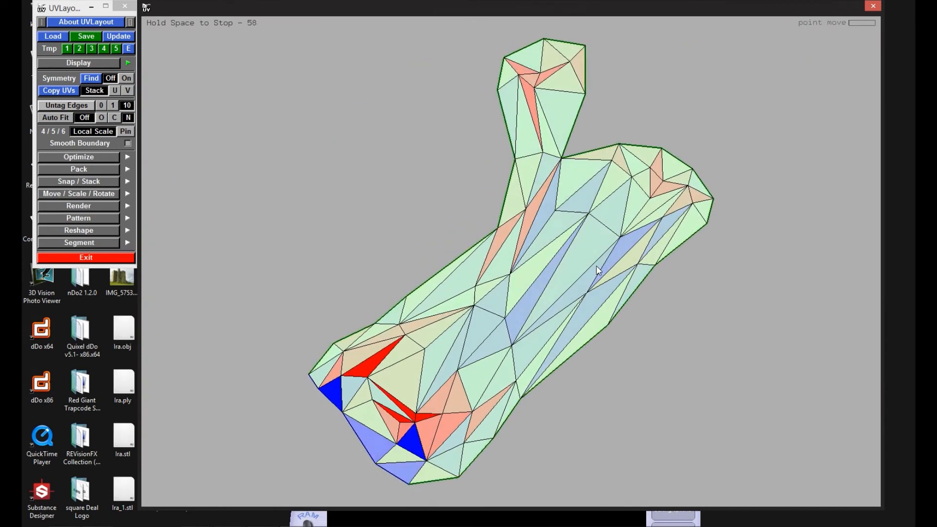
{"action": "key", "text": "space"}
Step: Flatten the two long bone shells that precede the tiny triangular shell
{"action": "middle_click_drag", "start_coordinate": [596, 265], "coordinate": [365, 358]}
{"action": "key", "text": "shift+f"}
{"action": "key", "text": "space"}
{"action": "key", "text": "shift+f"}
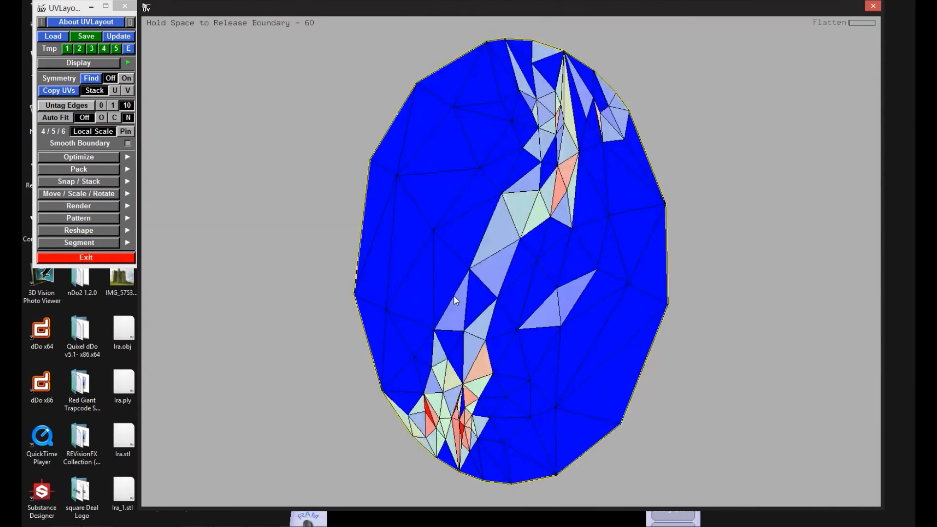
{"action": "key", "text": "space"}
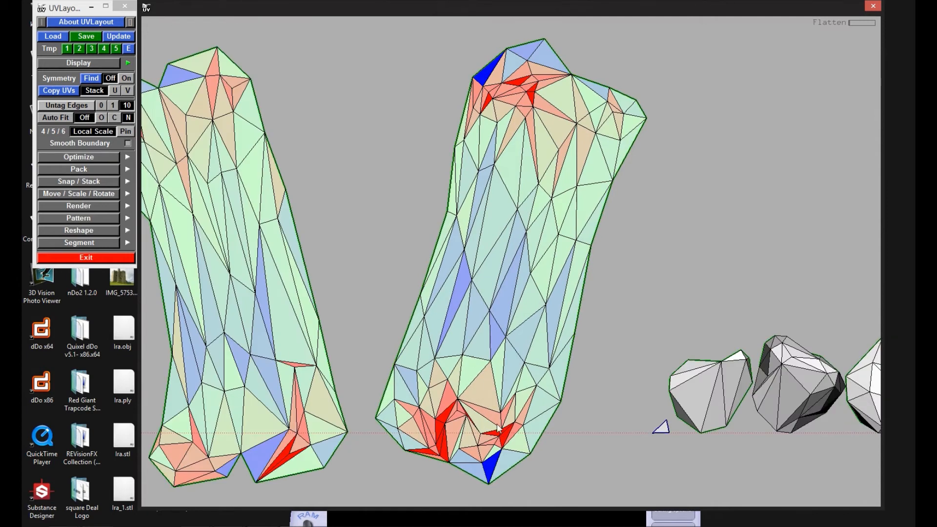
Step: Flatten the row of rounded shells beside the tiny triangular shell
{"action": "middle_click_drag", "start_coordinate": [522, 407], "coordinate": [373, 385]}
{"action": "key", "text": "shift+f"}
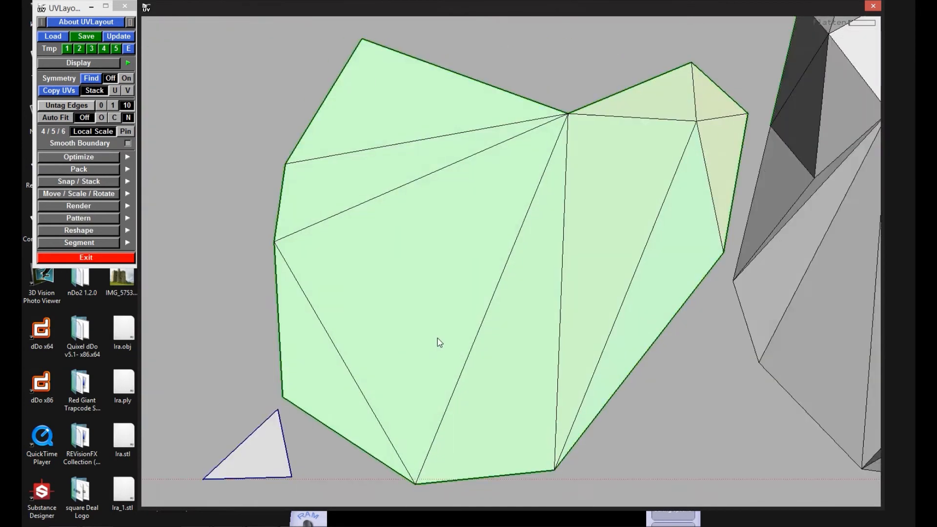
{"action": "key", "text": "space"}
{"action": "middle_click_drag", "start_coordinate": [575, 265], "coordinate": [429, 266]}
{"action": "key", "text": "shift+f"}
{"action": "key", "text": "space"}
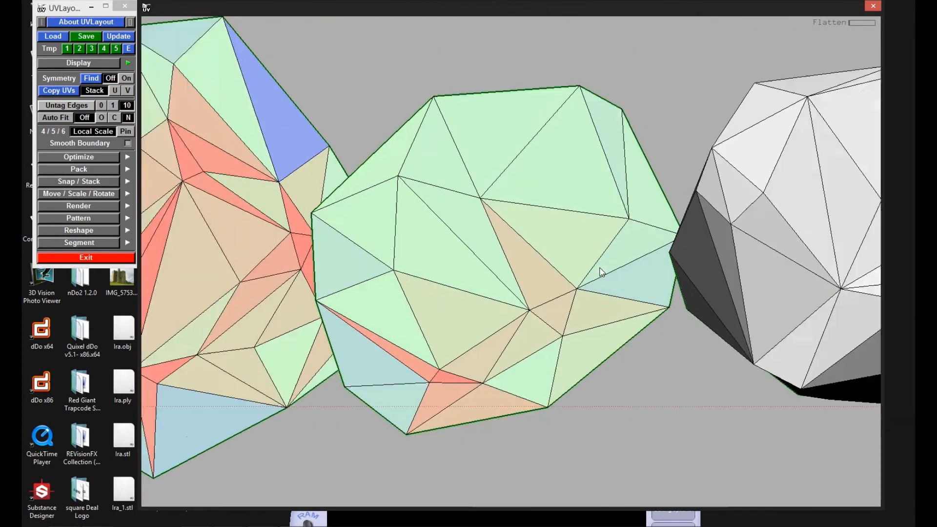
{"action": "middle_click_drag", "start_coordinate": [599, 267], "coordinate": [446, 266]}
{"action": "key", "text": "shift+f"}
{"action": "key", "text": "space"}
Step: Flatten the long bone shell and the notched shell that overlaps its end
{"action": "key", "text": "space"}
{"action": "middle_click_drag", "start_coordinate": [633, 267], "coordinate": [512, 265]}
{"action": "key", "text": "shift+f"}
{"action": "key", "text": "space"}
{"action": "key", "text": "space"}
{"action": "middle_click_drag", "start_coordinate": [626, 208], "coordinate": [603, 326]}
{"action": "key", "text": "shift+f"}
Step: Flatten the small thin bone shell and the larger slanted bone shell beside it
{"action": "key", "text": "space"}
{"action": "key", "text": "space"}
{"action": "right_click_drag", "start_coordinate": [654, 273], "coordinate": [647, 294]}
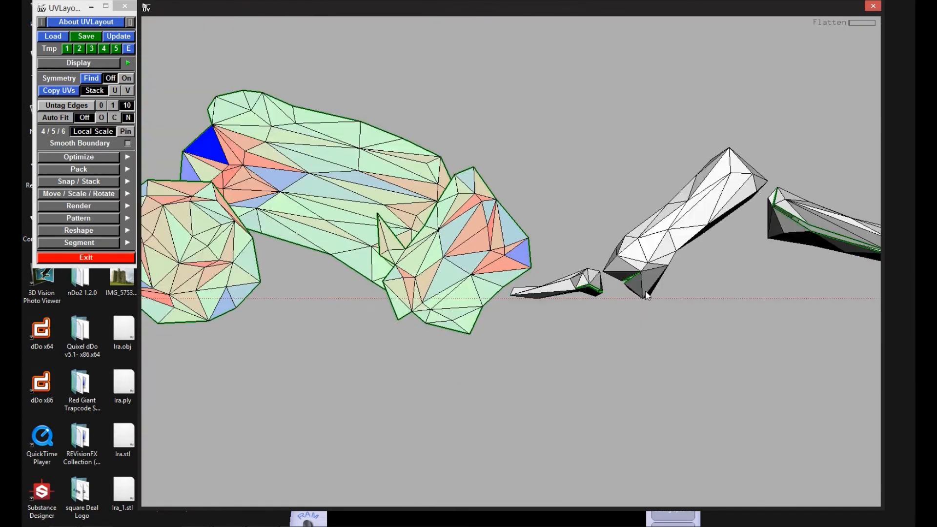
{"action": "key", "text": "shift+f"}
{"action": "key", "text": "space"}
{"action": "key", "text": "space"}
{"action": "key", "text": "shift+f"}
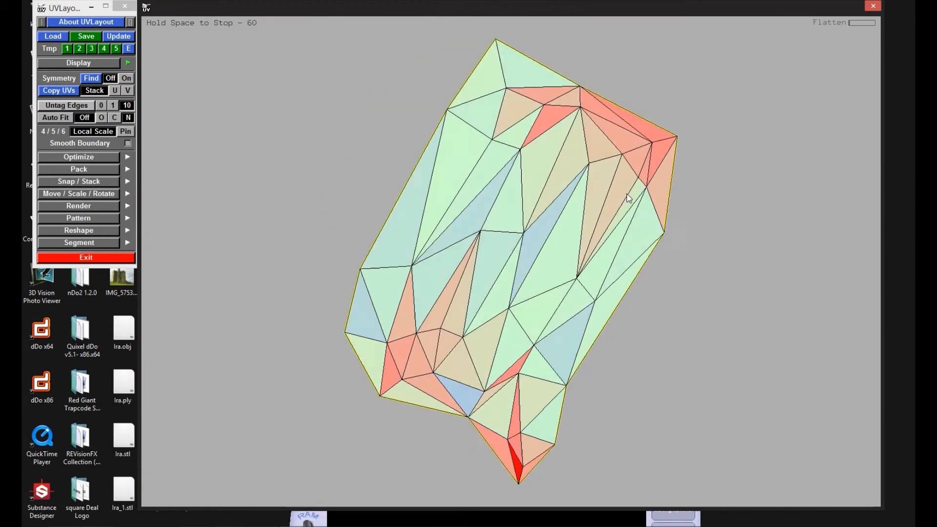
Step: Flatten the long bone shell that follows the larger slanted one
{"action": "key", "text": "space"}
{"action": "middle_click_drag", "start_coordinate": [663, 242], "coordinate": [520, 248]}
{"action": "key", "text": "shift+f"}
{"action": "key", "text": "space"}
{"action": "key", "text": "space"}
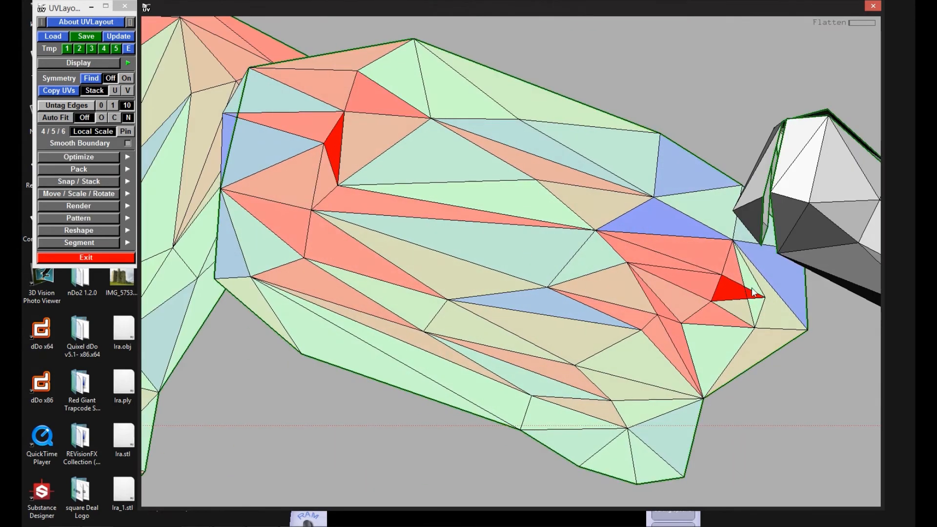
Step: Flatten the long seamed bone shell and the notched bone shell that follows it
{"action": "middle_click_drag", "start_coordinate": [586, 292], "coordinate": [466, 292]}
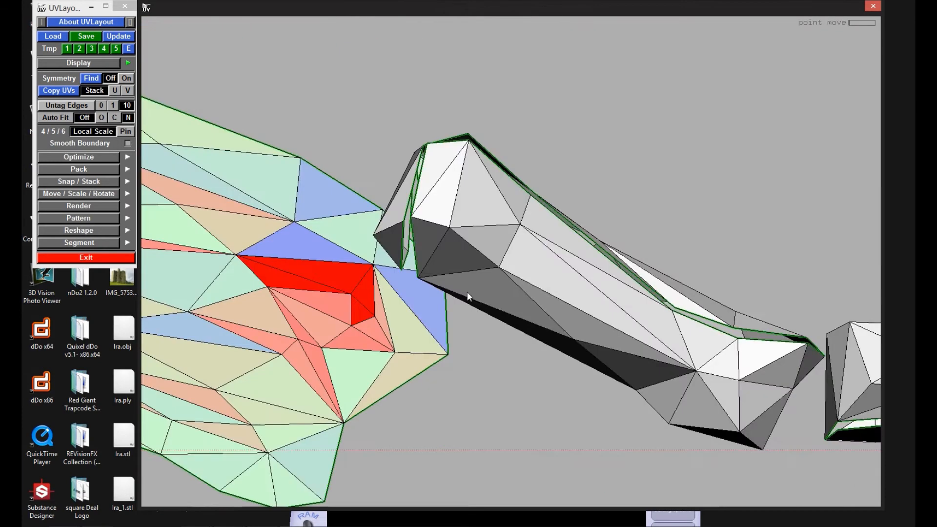
{"action": "key", "text": "shift+f"}
{"action": "key", "text": "space"}
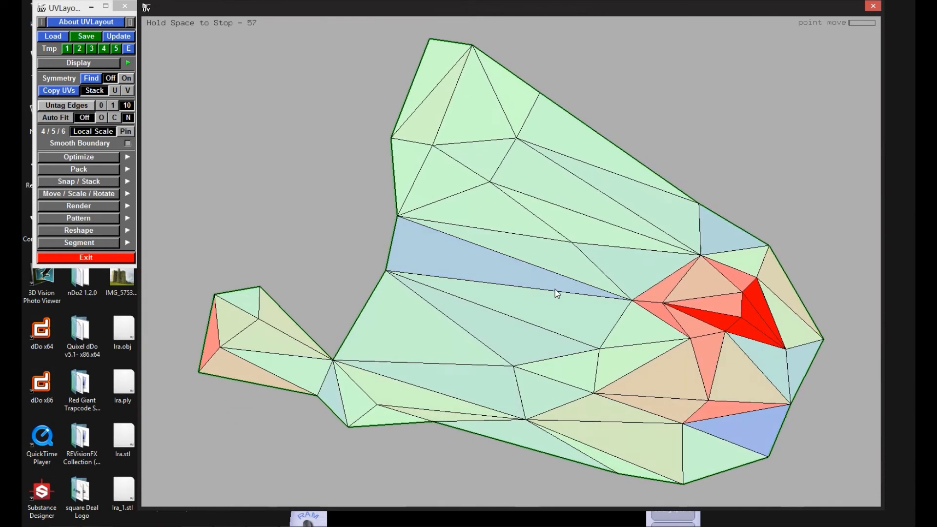
{"action": "key", "text": "space"}
{"action": "key", "text": "shift+f"}
{"action": "key", "text": "space"}
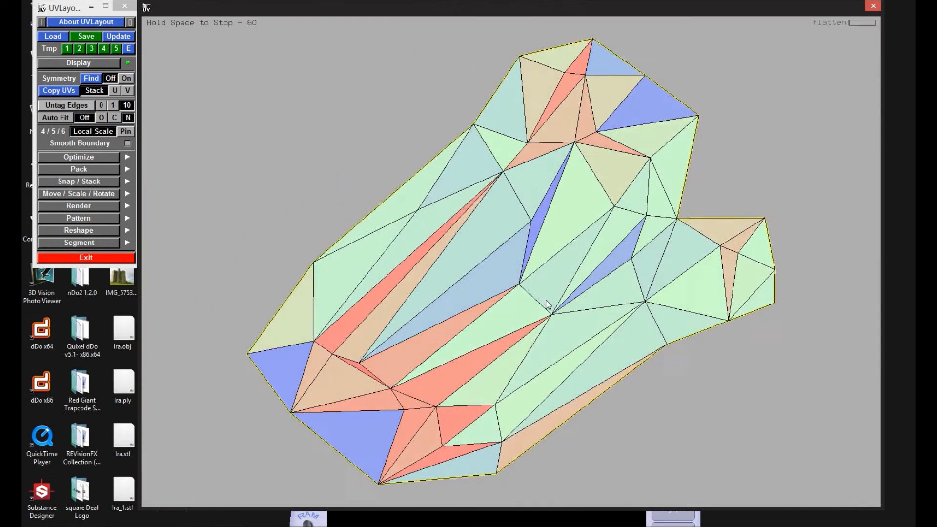
{"action": "key", "text": "space"}
Step: Flatten the next bone shell in the row and the narrow upright bone shell beside it
{"action": "middle_click_drag", "start_coordinate": [668, 164], "coordinate": [465, 223]}
{"action": "key", "text": "shift+f"}
{"action": "key", "text": "space"}
{"action": "key", "text": "space"}
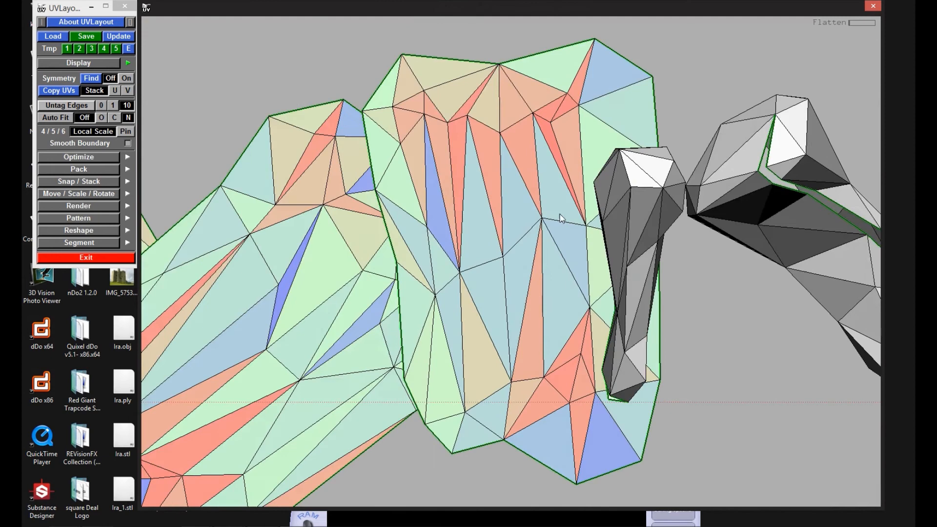
{"action": "middle_click_drag", "start_coordinate": [651, 209], "coordinate": [494, 194]}
{"action": "key", "text": "shift+f"}
Step: Flatten the slanted bone shell with the open seam and the shell right after it
{"action": "key", "text": "space"}
{"action": "key", "text": "space"}
{"action": "scroll", "coordinate": [495, 194], "scroll_direction": "down", "scroll_amount": 6}
{"action": "middle_click_drag", "start_coordinate": [618, 196], "coordinate": [472, 253]}
{"action": "key", "text": "shift+f"}
Step: Flatten the following two bone shells in the row
{"action": "key", "text": "space"}
{"action": "key", "text": "space"}
{"action": "scroll", "coordinate": [610, 259], "scroll_direction": "down", "scroll_amount": 5}
{"action": "key", "text": "shift+f"}
{"action": "key", "text": "space"}
{"action": "key", "text": "space"}
{"action": "key", "text": "shift+f"}
{"action": "key", "text": "space"}
{"action": "key", "text": "space"}
{"action": "middle_click_drag", "start_coordinate": [636, 268], "coordinate": [425, 266]}
{"action": "key", "text": "shift+f"}
{"action": "key", "text": "space"}
{"action": "key", "text": "space"}
Step: Further flatten the shell with the compressed red corner, and flatten the tall rounded bone shell after it
{"action": "middle_click_drag", "start_coordinate": [550, 245], "coordinate": [561, 196]}
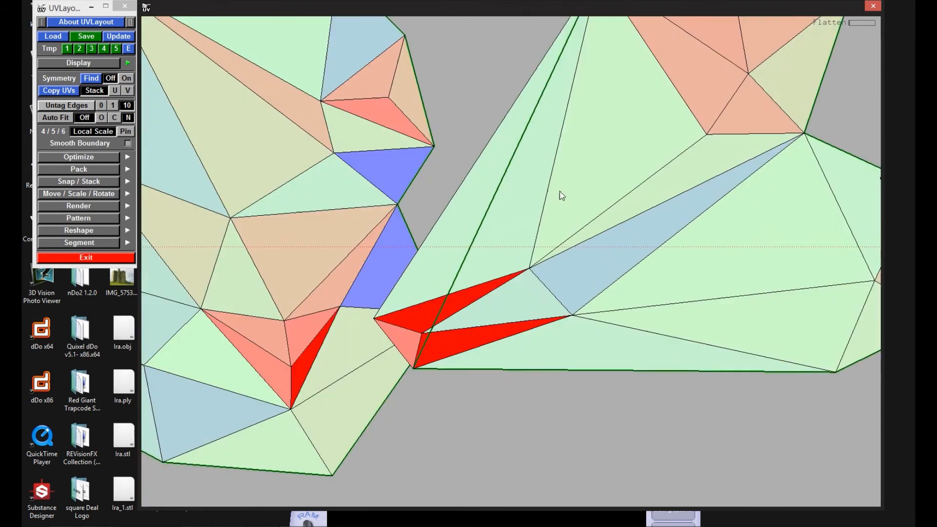
{"action": "key", "text": "f"}
{"action": "right_click_drag", "start_coordinate": [516, 254], "coordinate": [673, 212]}
{"action": "middle_click_drag", "start_coordinate": [673, 212], "coordinate": [467, 241]}
{"action": "key", "text": "shift+f"}
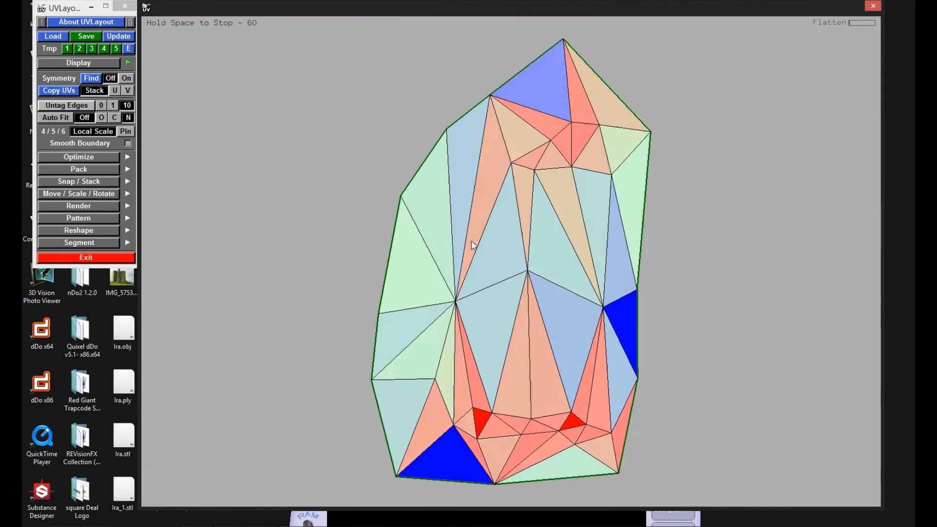
{"action": "key", "text": "space"}
Step: Flatten the bone shell that follows the tall rounded one
{"action": "middle_click_drag", "start_coordinate": [766, 321], "coordinate": [455, 262]}
{"action": "key", "text": "shift+f"}
{"action": "key", "text": "space"}
{"action": "right_click_drag", "start_coordinate": [455, 262], "coordinate": [434, 280]}
Step: Flatten the first jagged, spiked shell and cut it open along the edges beside its overlapping lower tip
{"action": "middle_click_drag", "start_coordinate": [675, 157], "coordinate": [372, 194]}
{"action": "key", "text": "shift+f"}
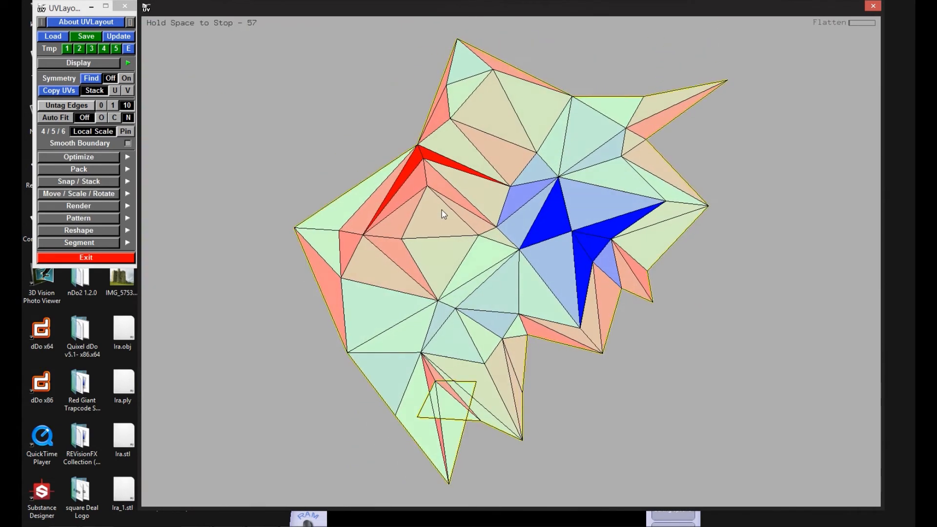
{"action": "right_click_drag", "start_coordinate": [441, 210], "coordinate": [418, 361]}
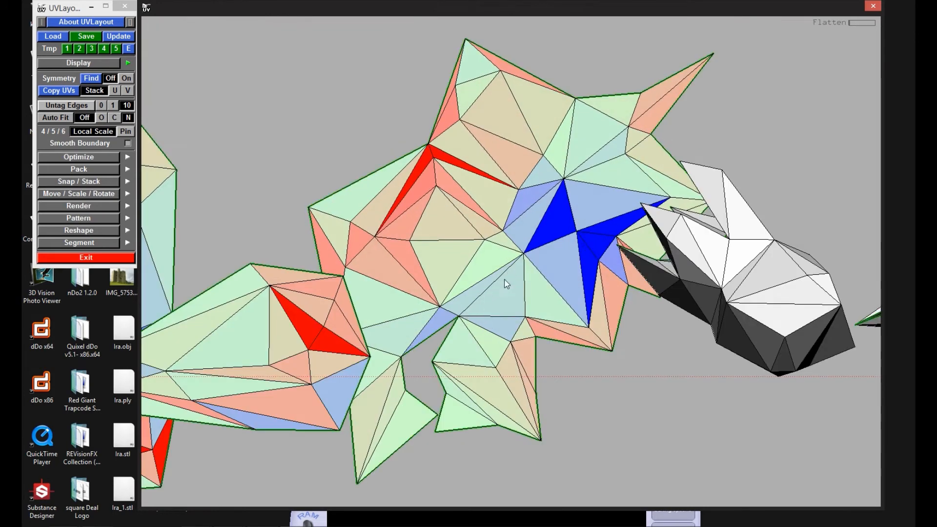
{"action": "middle_click_drag", "start_coordinate": [506, 284], "coordinate": [426, 103]}
{"action": "middle_click_drag", "start_coordinate": [474, 161], "coordinate": [506, 372]}
{"action": "middle_click_drag", "start_coordinate": [750, 492], "coordinate": [501, 327]}
Step: Flatten the rounded shell with short spikes and the spiked shell following it
{"action": "key", "text": "shift+f"}
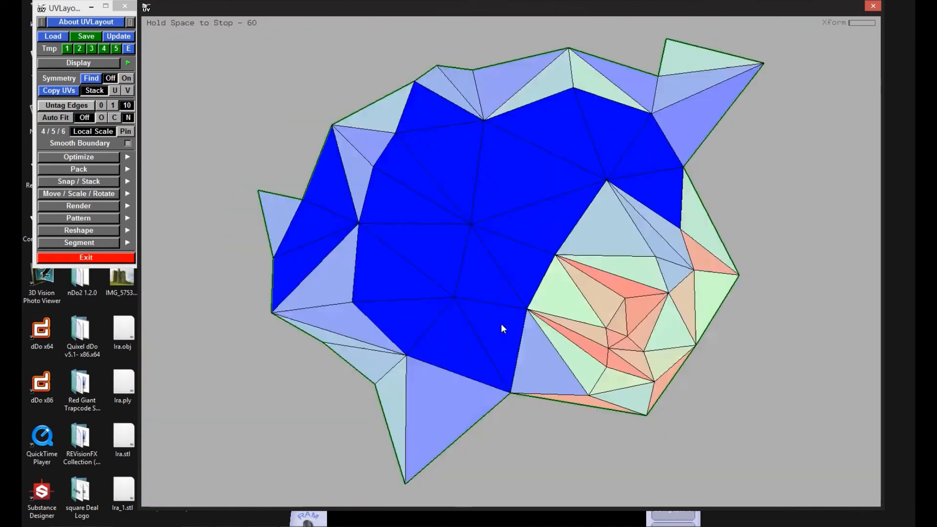
{"action": "middle_click_drag", "start_coordinate": [590, 363], "coordinate": [465, 261]}
{"action": "middle_click_drag", "start_coordinate": [797, 308], "coordinate": [391, 166]}
{"action": "key", "text": "shift+f"}
Step: Flatten the next spiked shell and move its boundary points to untangle the folded tip
{"action": "middle_click_drag", "start_coordinate": [780, 234], "coordinate": [614, 194]}
{"action": "key", "text": "shift+f"}
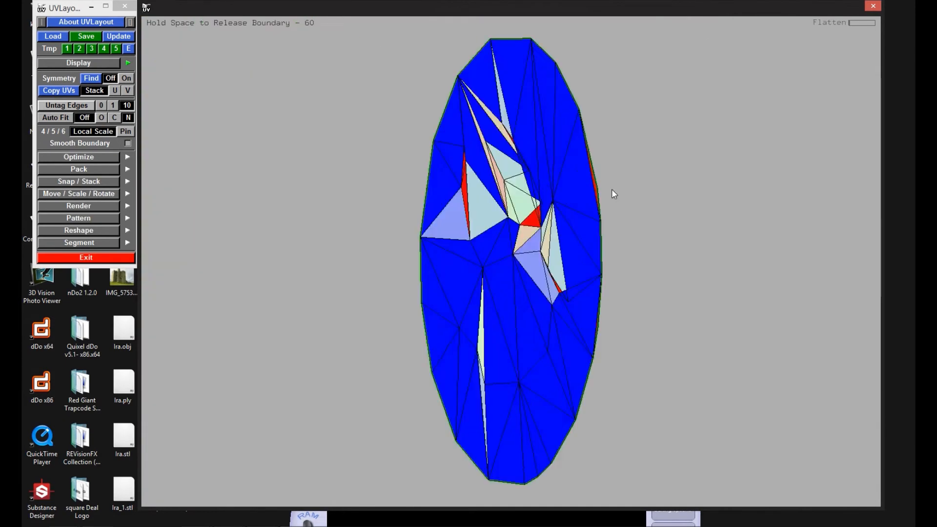
{"action": "middle_click_drag", "start_coordinate": [576, 358], "coordinate": [529, 125]}
{"action": "middle_click_drag", "start_coordinate": [583, 152], "coordinate": [619, 398]}
{"action": "mouse_move", "coordinate": [626, 246]}
{"action": "middle_mouse_down"}
{"action": "mouse_move", "coordinate": [654, 246]}
{"action": "mouse_move", "coordinate": [607, 245]}
{"action": "middle_mouse_up"}
{"action": "middle_click_drag", "start_coordinate": [607, 245], "coordinate": [643, 240], "text": "ctrl"}
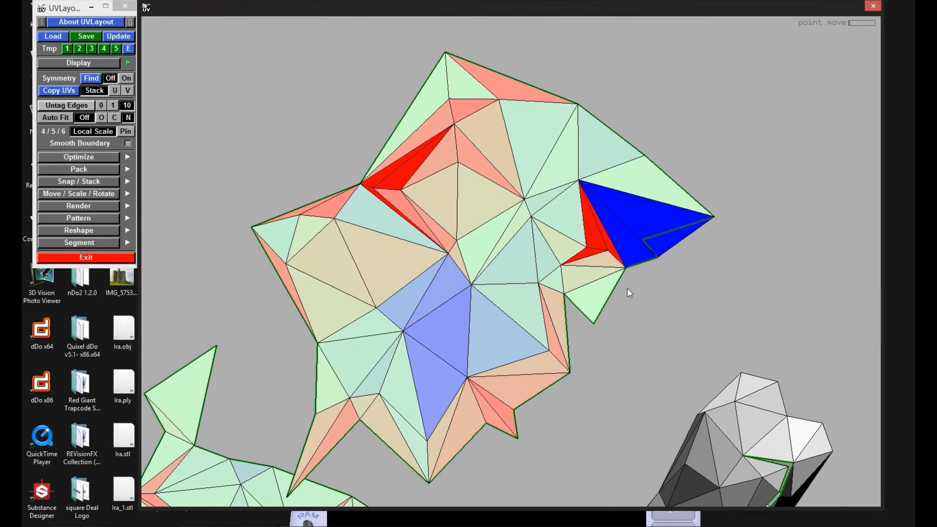
Step: Flatten the next multi-spiked shell and pull the points of its overlapping lower tip outward
{"action": "middle_click_drag", "start_coordinate": [689, 255], "coordinate": [464, 119]}
{"action": "key", "text": "shift+f"}
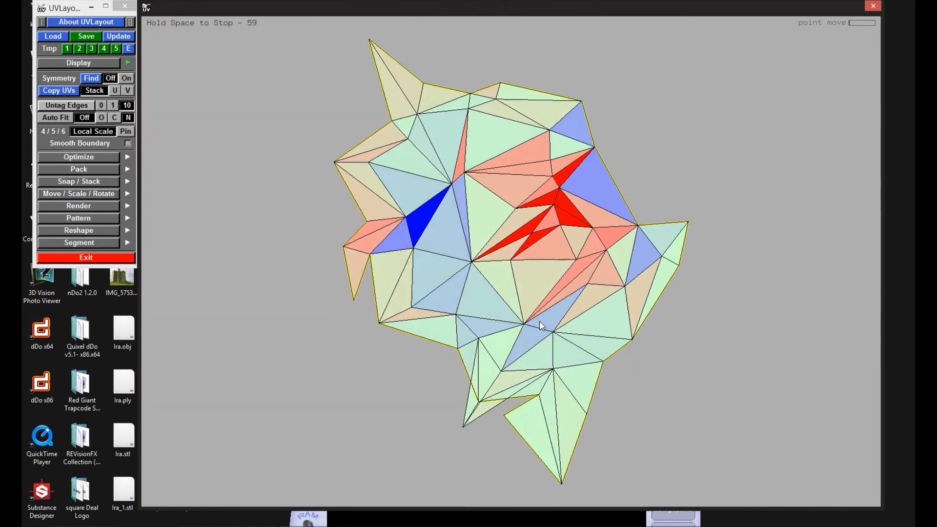
{"action": "key", "text": "c"}
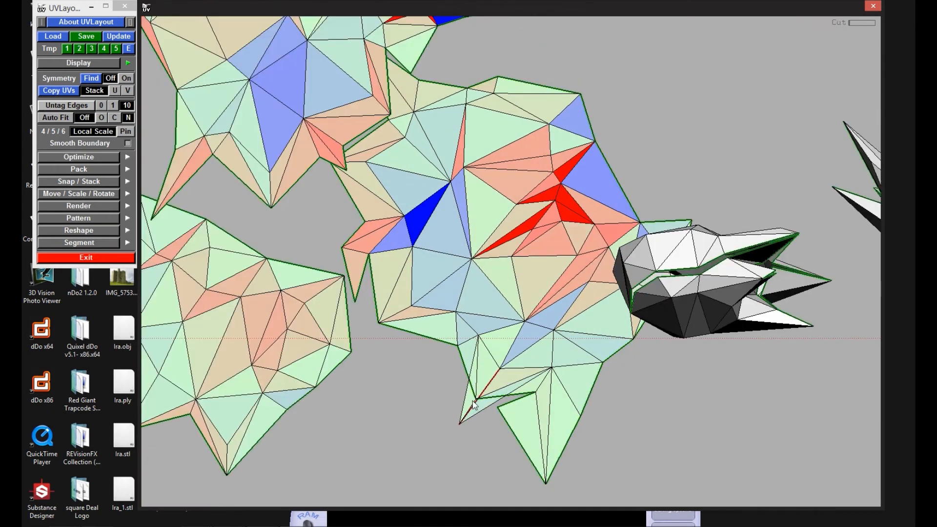
{"action": "key", "text": "ctrl+z"}
{"action": "middle_click_drag", "start_coordinate": [472, 402], "coordinate": [478, 279]}
{"action": "right_click_drag", "start_coordinate": [478, 279], "coordinate": [465, 284]}
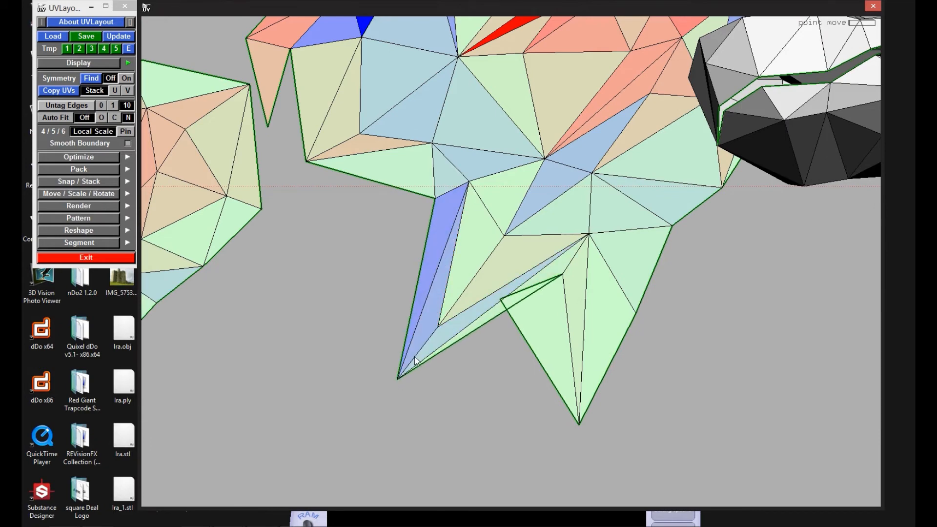
{"action": "key", "text": "f"}
Step: Flatten the following two spiked shells and place them below the finished ones
{"action": "middle_click_drag", "start_coordinate": [511, 308], "coordinate": [523, 322], "text": "ctrl"}
{"action": "right_click_drag", "start_coordinate": [523, 323], "coordinate": [584, 260]}
{"action": "middle_click_drag", "start_coordinate": [584, 260], "coordinate": [570, 356]}
{"action": "middle_click_drag", "start_coordinate": [570, 356], "coordinate": [588, 330]}
{"action": "key", "text": "f"}
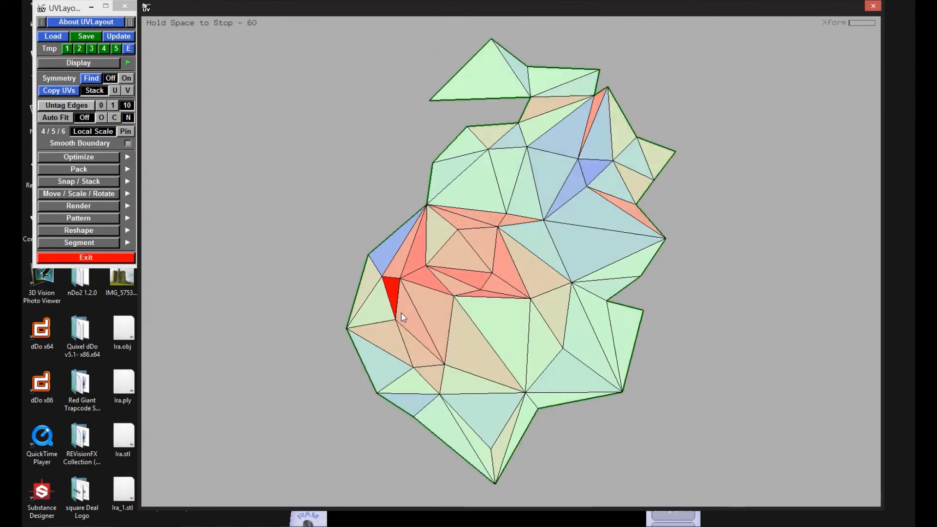
{"action": "right_click_drag", "start_coordinate": [485, 317], "coordinate": [522, 234]}
{"action": "middle_click_drag", "start_coordinate": [522, 234], "coordinate": [328, 326]}
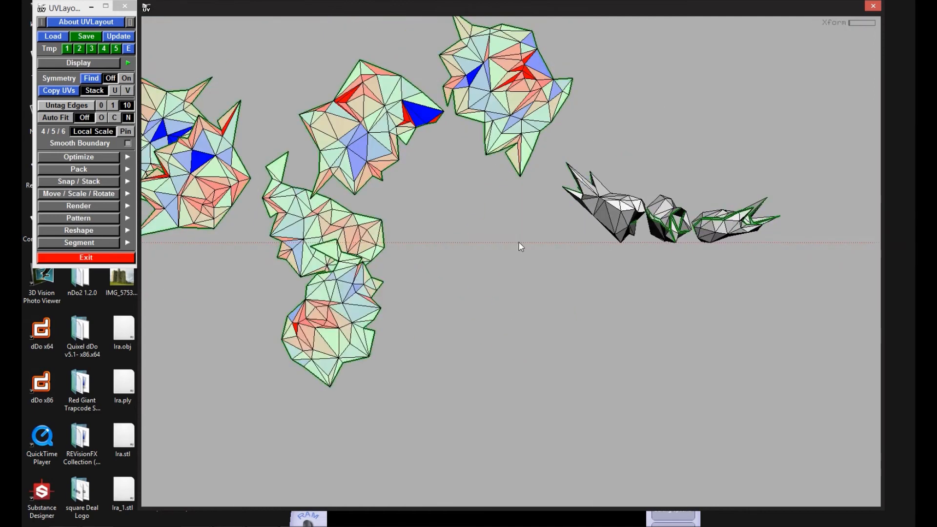
Step: Flatten the last three spiked shells, adjusting the points of their folded tips
{"action": "middle_click_drag", "start_coordinate": [617, 212], "coordinate": [547, 271]}
{"action": "key", "text": "shift+f"}
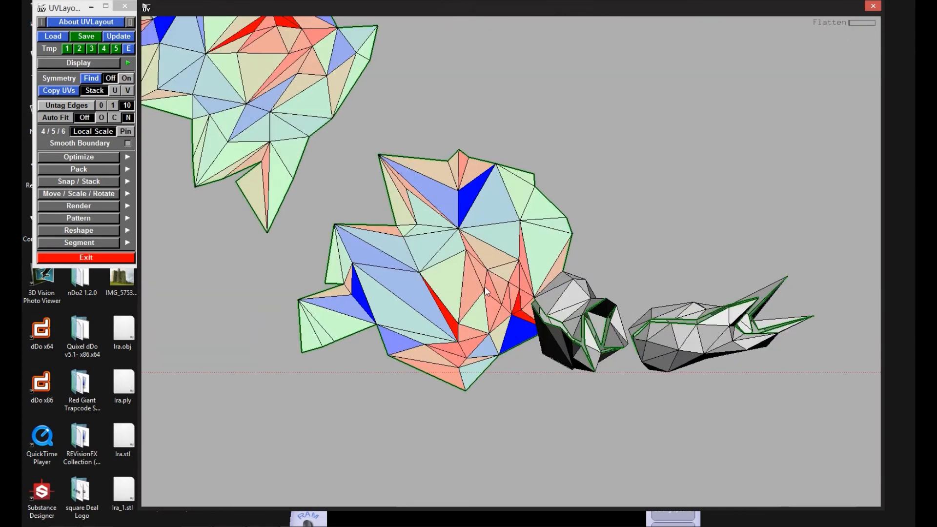
{"action": "middle_click_drag", "start_coordinate": [486, 291], "coordinate": [321, 288]}
{"action": "key", "text": "f"}
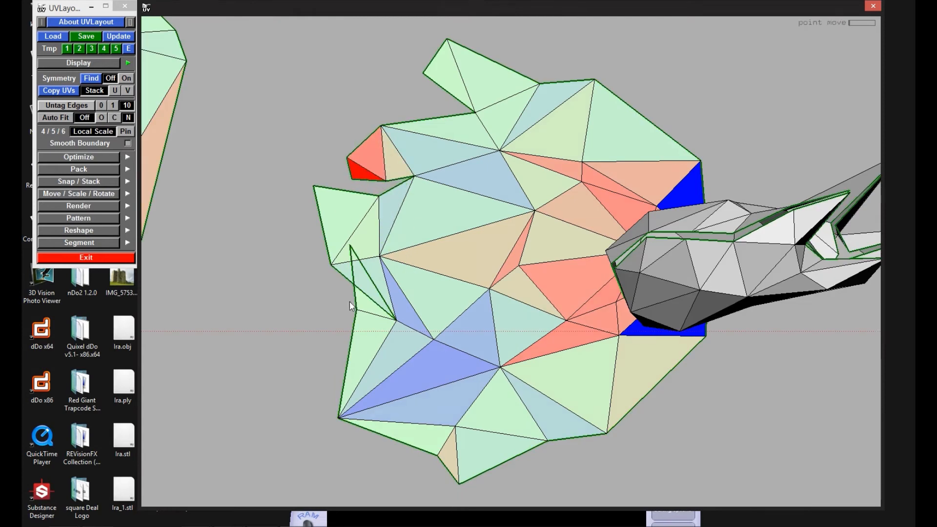
{"action": "middle_click_drag", "start_coordinate": [526, 280], "coordinate": [359, 268]}
{"action": "key", "text": "f"}
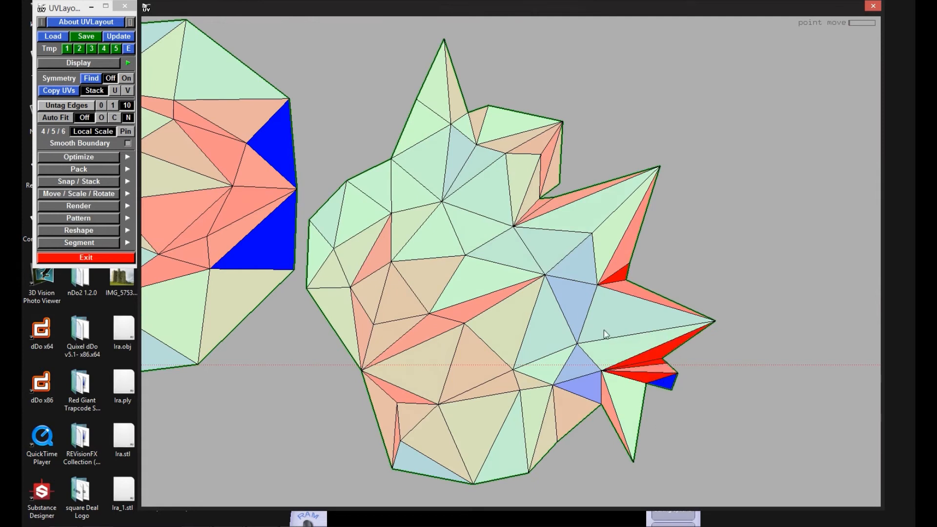
{"action": "middle_click_drag", "start_coordinate": [603, 331], "coordinate": [555, 270]}
{"action": "scroll", "coordinate": [527, 283], "scroll_direction": "down", "scroll_amount": 15}
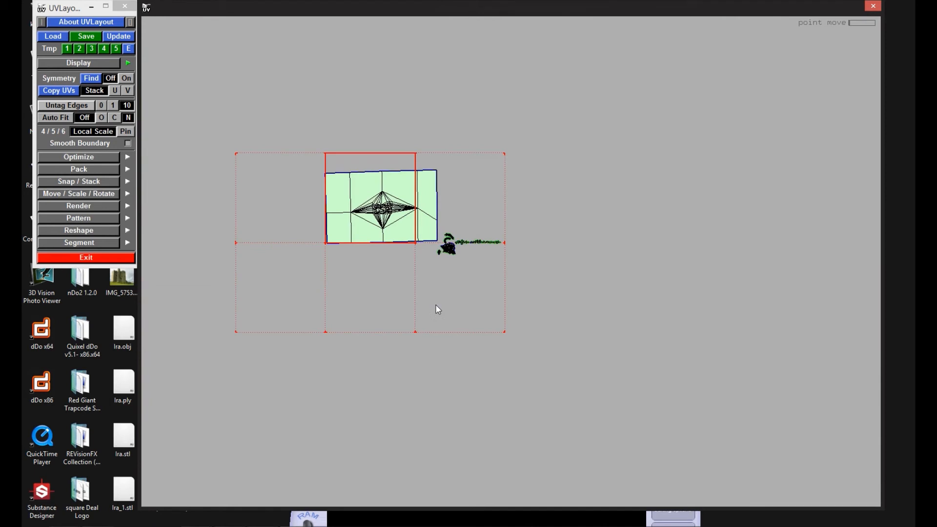
Step: Pack all shells into the UV tile with Best quality
{"action": "left_click", "coordinate": [83, 168]}
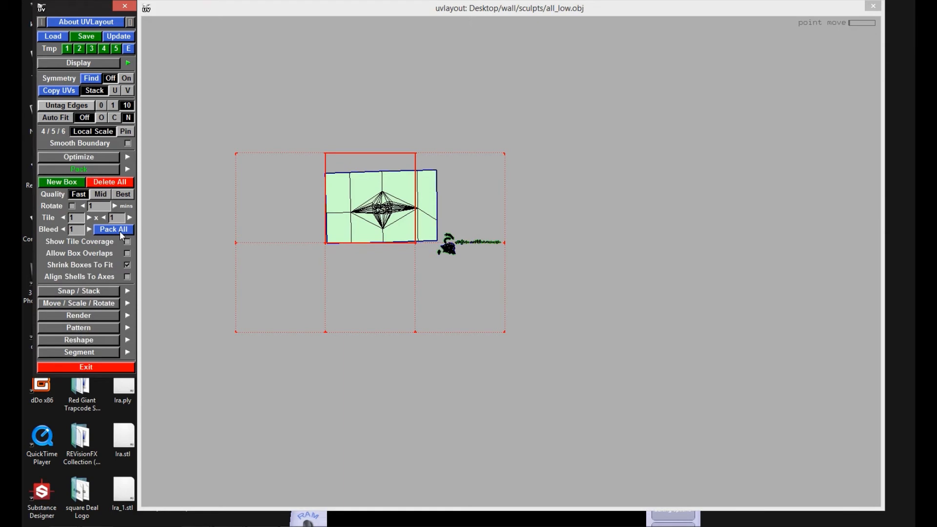
{"action": "left_click", "coordinate": [121, 195]}
{"action": "right_click_drag", "start_coordinate": [334, 277], "coordinate": [370, 341]}
{"action": "middle_click_drag", "start_coordinate": [371, 341], "coordinate": [283, 390]}
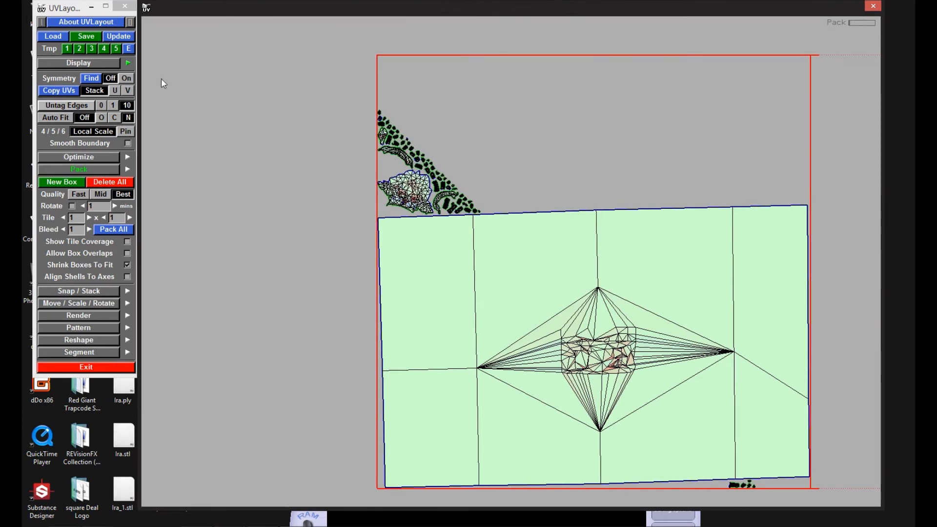
Step: Save the unwrapped mesh as all_low_uvs.obj in the sculpts folder
{"action": "left_click", "coordinate": [84, 37]}
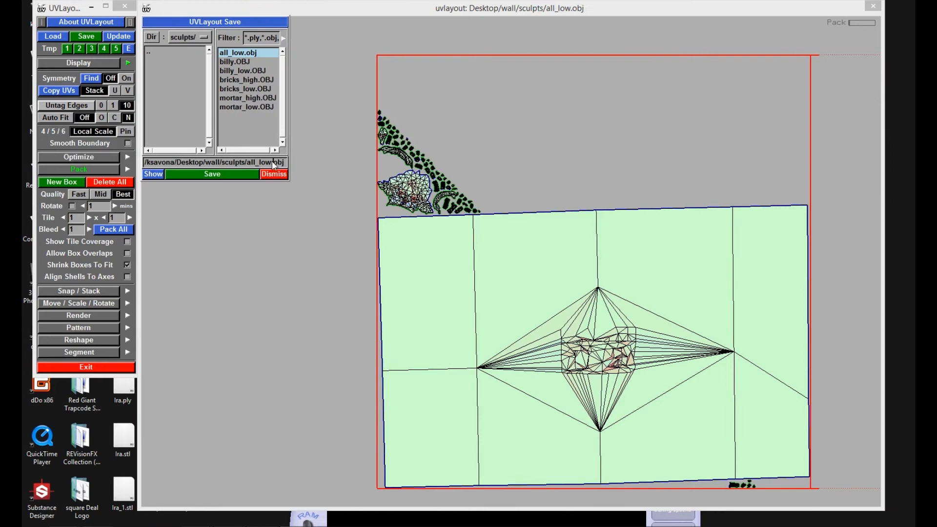
{"action": "type", "text": "uvs"}
{"action": "left_click", "coordinate": [208, 174]}
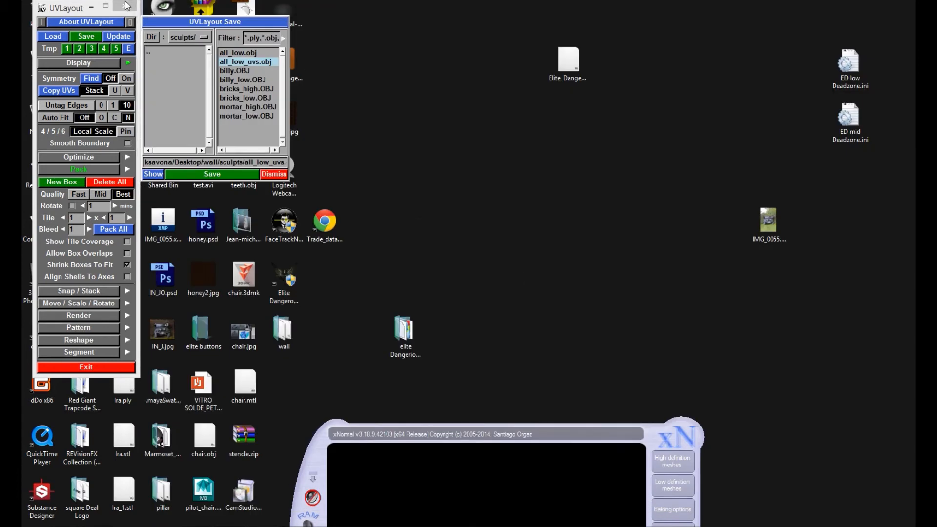
Step: Close UVLayout, switch to Maya, add the selected meshes to layer3 and close the UV Texture Editor
{"action": "left_click", "coordinate": [126, 6]}
{"action": "left_click", "coordinate": [67, 213]}
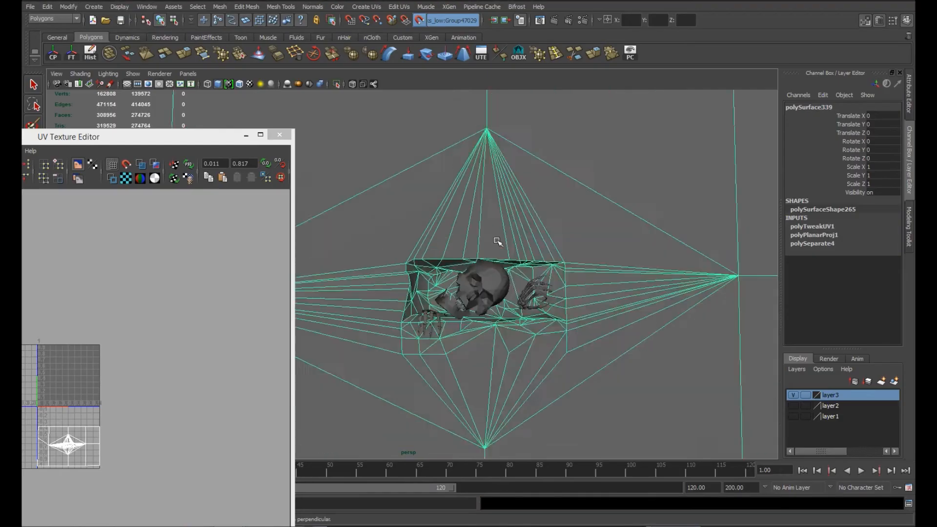
{"action": "scroll", "coordinate": [496, 241], "scroll_direction": "down", "scroll_amount": 5}
{"action": "left_click_drag", "start_coordinate": [289, 418], "coordinate": [289, 419]}
{"action": "right_click", "coordinate": [845, 394]}
{"action": "left_click", "coordinate": [854, 412]}
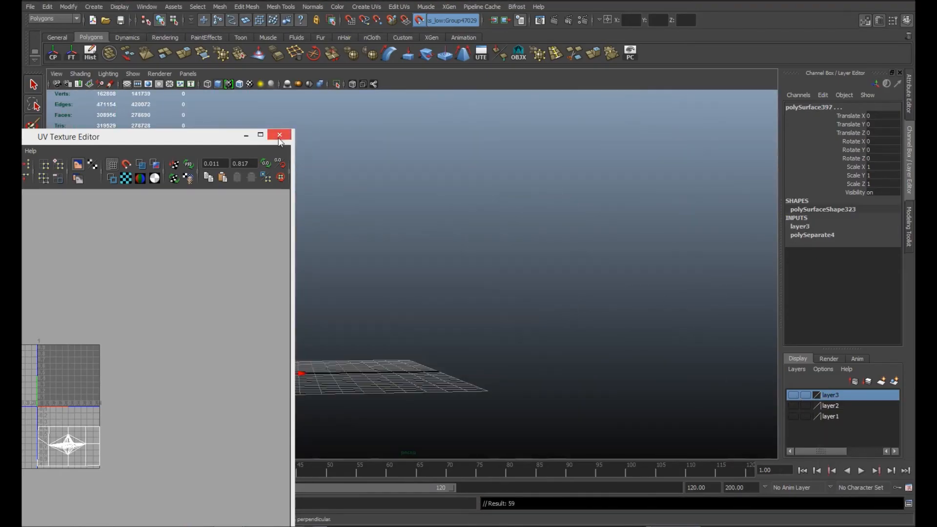
{"action": "left_click", "coordinate": [280, 135]}
Step: Import all_low_uvs.obj from the file browser into the Maya scene and bring it into view
{"action": "left_click", "coordinate": [292, 219]}
{"action": "left_click_drag", "start_coordinate": [273, 254], "coordinate": [297, 264], "text": "alt"}
{"action": "left_click", "coordinate": [148, 525]}
{"action": "left_click", "coordinate": [194, 484]}
{"action": "left_click", "coordinate": [678, 370]}
{"action": "left_click_drag", "start_coordinate": [680, 276], "coordinate": [515, 263]}
{"action": "left_click", "coordinate": [732, 176]}
{"action": "left_click", "coordinate": [602, 296]}
{"action": "left_click_drag", "start_coordinate": [602, 296], "coordinate": [534, 350], "text": "alt"}
{"action": "scroll", "coordinate": [534, 349], "scroll_direction": "up", "scroll_amount": 2}
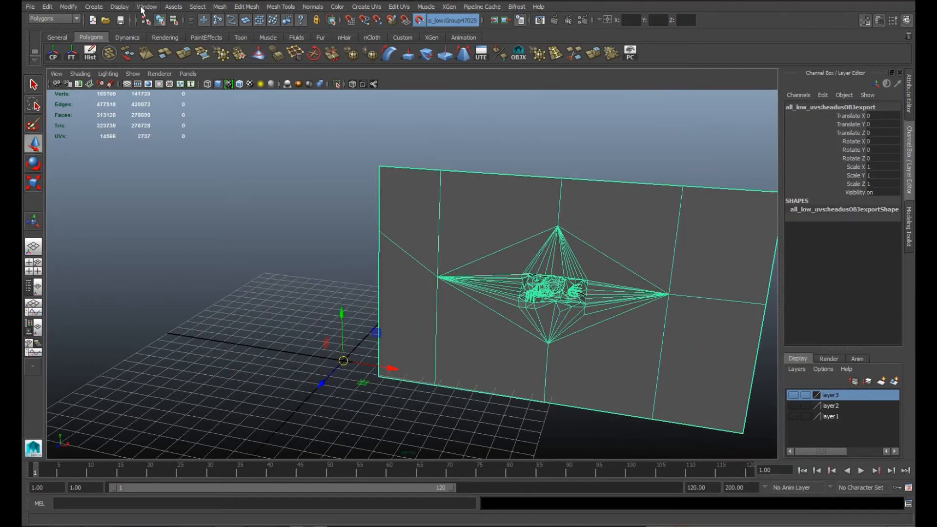
Step: Open the UV Texture Editor for the imported mesh and close in on its UV layout
{"action": "left_click", "coordinate": [141, 9]}
{"action": "left_click", "coordinate": [188, 124]}
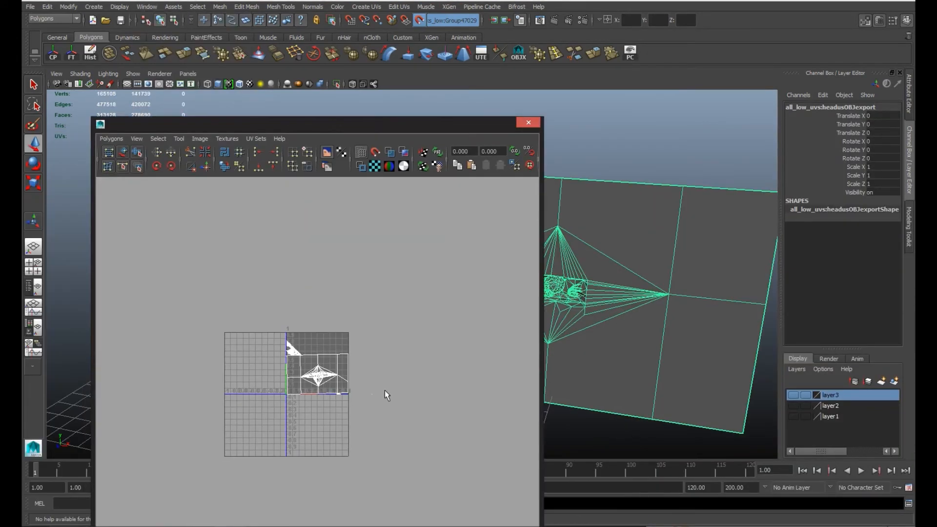
{"action": "left_click_drag", "start_coordinate": [437, 128], "coordinate": [423, 98]}
{"action": "key", "text": "q"}
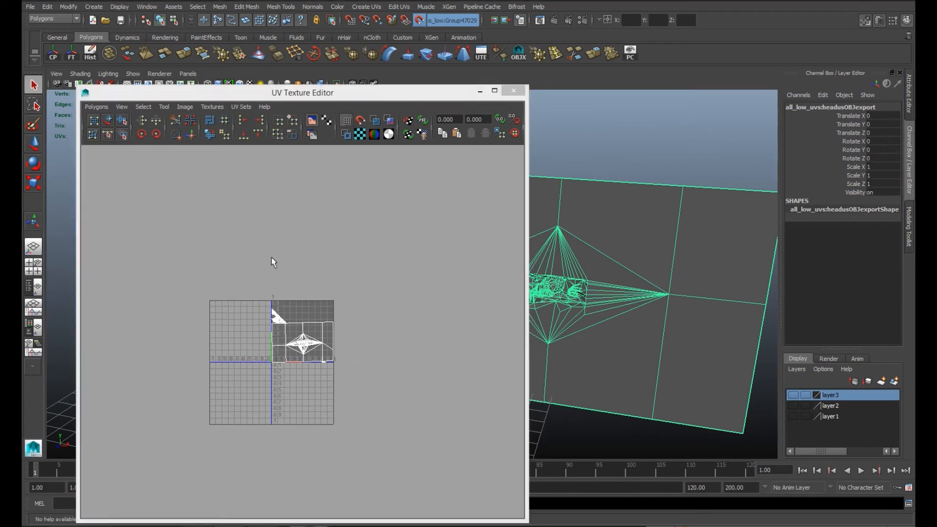
{"action": "right_click_drag", "start_coordinate": [271, 257], "coordinate": [325, 326], "text": "alt"}
{"action": "middle_click_drag", "start_coordinate": [326, 326], "coordinate": [247, 273], "text": "alt"}
{"action": "right_click_drag", "start_coordinate": [248, 273], "coordinate": [122, 273], "text": "alt"}
{"action": "middle_click_drag", "start_coordinate": [122, 273], "coordinate": [335, 370], "text": "alt"}
Step: Select the small stray shells beneath the large wall shell and move them into the gap beside the triangular cluster
{"action": "right_click_drag", "start_coordinate": [317, 307], "coordinate": [355, 308]}
{"action": "left_click_drag", "start_coordinate": [249, 250], "coordinate": [392, 354]}
{"action": "right_click_drag", "start_coordinate": [376, 351], "coordinate": [528, 424], "text": "alt"}
{"action": "middle_click_drag", "start_coordinate": [529, 425], "coordinate": [351, 359], "text": "alt"}
{"action": "left_click_drag", "start_coordinate": [320, 344], "coordinate": [352, 373], "text": "ctrl"}
{"action": "right_click_drag", "start_coordinate": [478, 415], "coordinate": [327, 344], "text": "alt"}
{"action": "key", "text": "w"}
{"action": "left_click_drag", "start_coordinate": [285, 302], "coordinate": [393, 269]}
{"action": "middle_click_drag", "start_coordinate": [517, 483], "coordinate": [436, 318], "text": "alt"}
{"action": "right_click_drag", "start_coordinate": [436, 318], "coordinate": [514, 332], "text": "alt"}
{"action": "left_click_drag", "start_coordinate": [398, 288], "coordinate": [398, 287]}
{"action": "right_click_drag", "start_coordinate": [503, 434], "coordinate": [363, 343], "text": "alt"}
{"action": "left_click_drag", "start_coordinate": [341, 324], "coordinate": [334, 358]}
{"action": "key", "text": "ctrl+z"}
{"action": "right_click_drag", "start_coordinate": [314, 368], "coordinate": [332, 355], "text": "alt"}
Step: Select the whole cluster of small shells and move it to the middle above the wall shell
{"action": "middle_click_drag", "start_coordinate": [396, 361], "coordinate": [215, 232], "text": "alt"}
{"action": "right_click_drag", "start_coordinate": [215, 233], "coordinate": [432, 365], "text": "alt"}
{"action": "middle_click_drag", "start_coordinate": [432, 365], "coordinate": [509, 475], "text": "alt"}
{"action": "middle_click_drag", "start_coordinate": [258, 342], "coordinate": [365, 459], "text": "alt"}
{"action": "middle_click_drag", "start_coordinate": [276, 263], "coordinate": [373, 276], "text": "alt"}
{"action": "left_click", "coordinate": [371, 401]}
{"action": "right_click_drag", "start_coordinate": [362, 356], "coordinate": [336, 431], "text": "alt"}
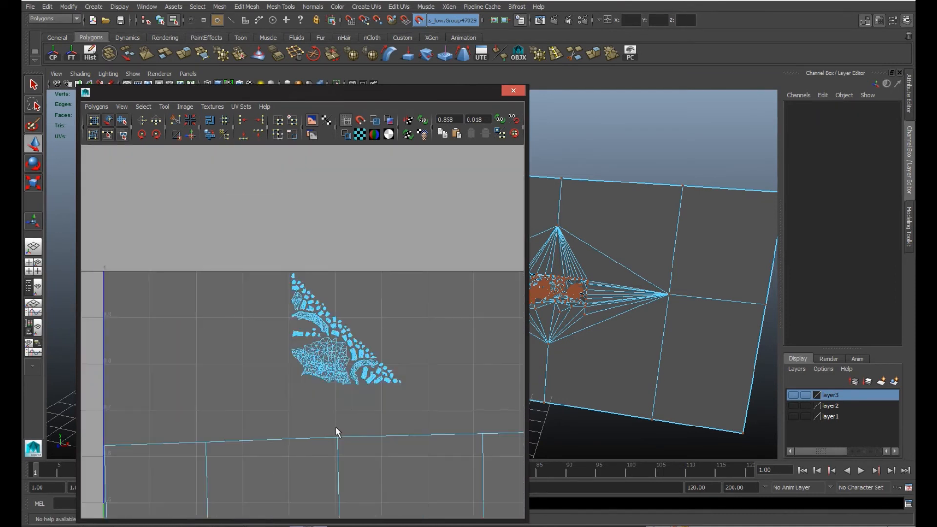
Step: Select the large wall shell's UVs and rotate them slightly so its upper edge runs level inside the tile
{"action": "middle_click_drag", "start_coordinate": [337, 431], "coordinate": [356, 195], "text": "alt"}
{"action": "right_click_drag", "start_coordinate": [220, 220], "coordinate": [293, 279], "text": "alt"}
{"action": "middle_click_drag", "start_coordinate": [292, 278], "coordinate": [490, 379], "text": "alt"}
{"action": "middle_click_drag", "start_coordinate": [107, 219], "coordinate": [161, 469], "text": "alt"}
{"action": "middle_click_drag", "start_coordinate": [410, 166], "coordinate": [126, 298], "text": "alt"}
{"action": "middle_click_drag", "start_coordinate": [439, 312], "coordinate": [126, 317], "text": "alt"}
{"action": "right_click_drag", "start_coordinate": [346, 288], "coordinate": [232, 307], "text": "alt"}
{"action": "middle_click_drag", "start_coordinate": [251, 316], "coordinate": [351, 314], "text": "alt"}
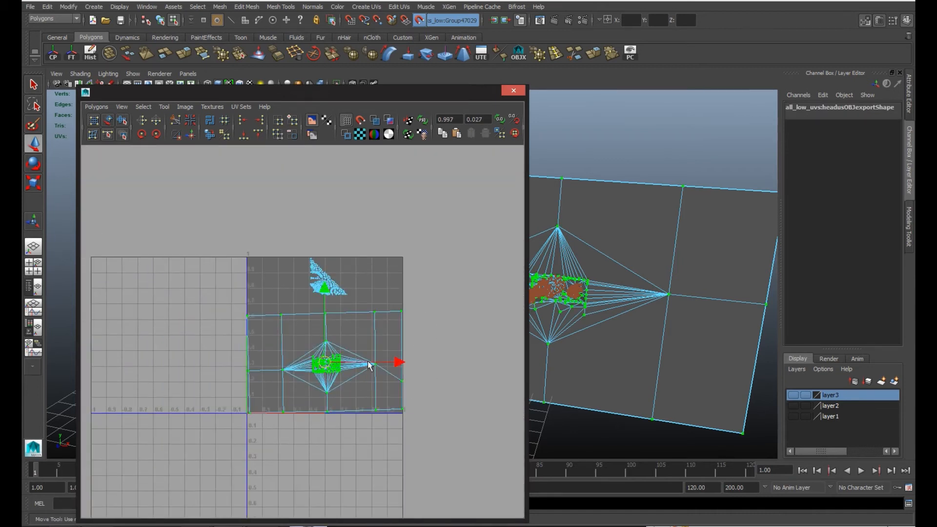
{"action": "key", "text": "e"}
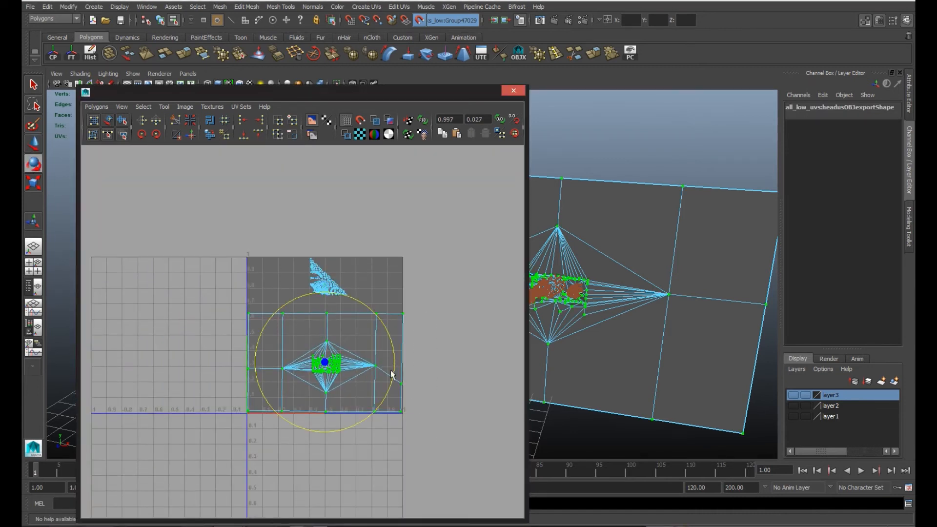
{"action": "scroll", "coordinate": [328, 367], "scroll_direction": "up", "scroll_amount": 3}
{"action": "middle_click_drag", "start_coordinate": [383, 355], "coordinate": [355, 348], "text": "alt"}
{"action": "key", "text": "w"}
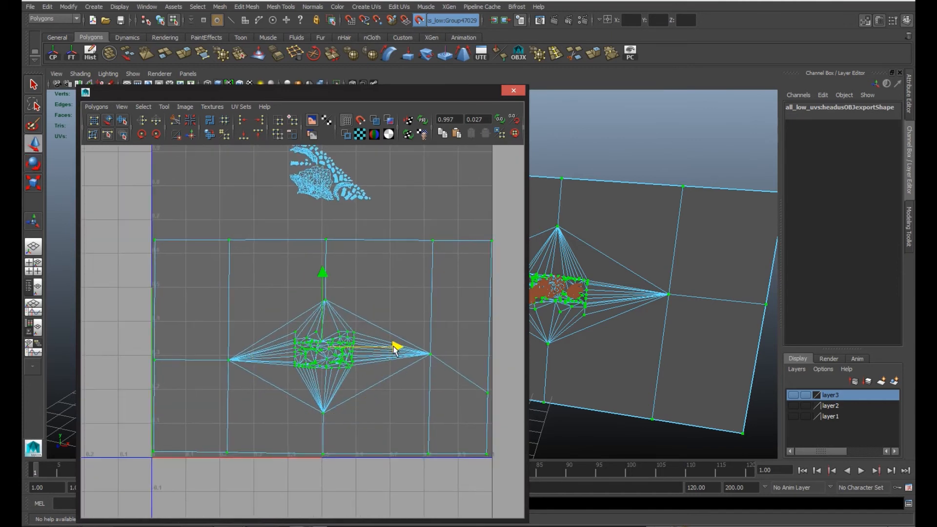
Step: Rotate the small-shell cluster so its long side runs along the tile's upper edge, and enlarge it above the wall shell
{"action": "middle_click_drag", "start_coordinate": [496, 309], "coordinate": [496, 446], "text": "alt"}
{"action": "left_click_drag", "start_coordinate": [235, 221], "coordinate": [399, 347]}
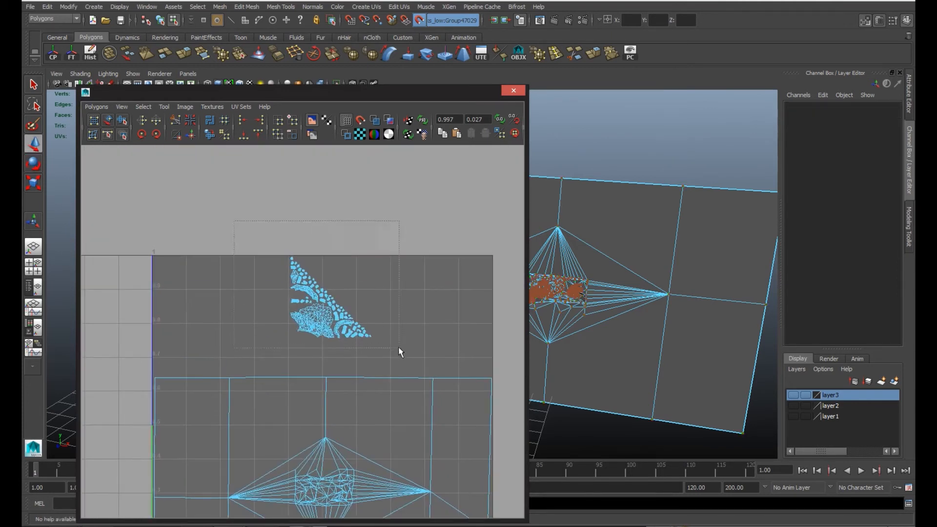
{"action": "key", "text": "e"}
{"action": "left_click_drag", "start_coordinate": [345, 286], "coordinate": [338, 236]}
{"action": "key", "text": "w"}
{"action": "left_click_drag", "start_coordinate": [345, 333], "coordinate": [326, 312]}
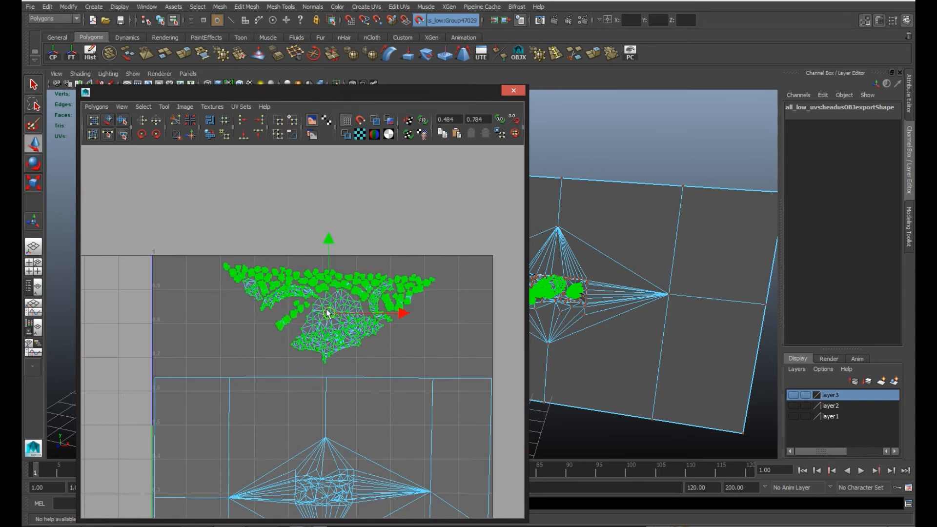
{"action": "left_click_drag", "start_coordinate": [369, 253], "coordinate": [368, 250]}
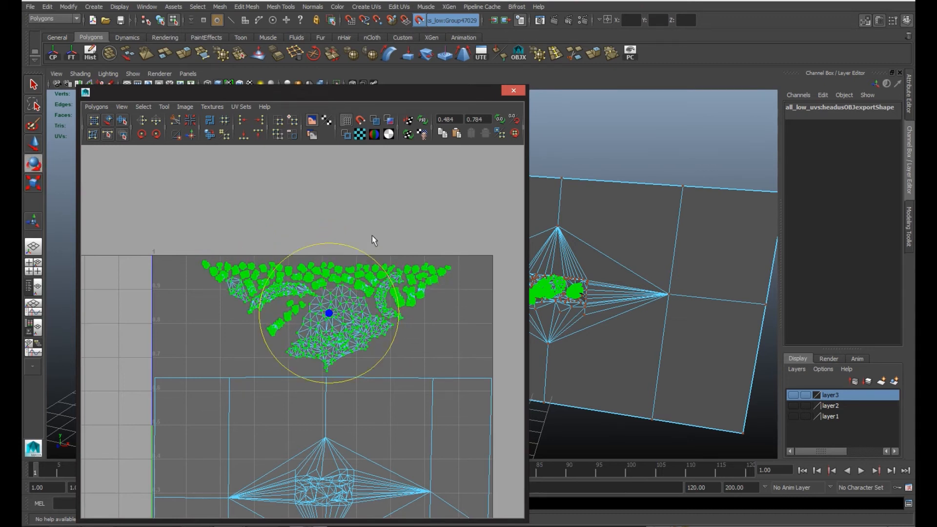
Step: Close the UV layout and export the selected wall mesh as all_low_uvs2.obj in the wall sculpts folder
{"action": "left_click", "coordinate": [371, 235]}
{"action": "scroll", "coordinate": [392, 378], "scroll_direction": "down", "scroll_amount": 3}
{"action": "right_click_drag", "start_coordinate": [561, 214], "coordinate": [598, 183]}
{"action": "left_click", "coordinate": [558, 117]}
{"action": "left_click", "coordinate": [480, 91]}
{"action": "left_click", "coordinate": [493, 200]}
{"action": "left_click", "coordinate": [30, 7]}
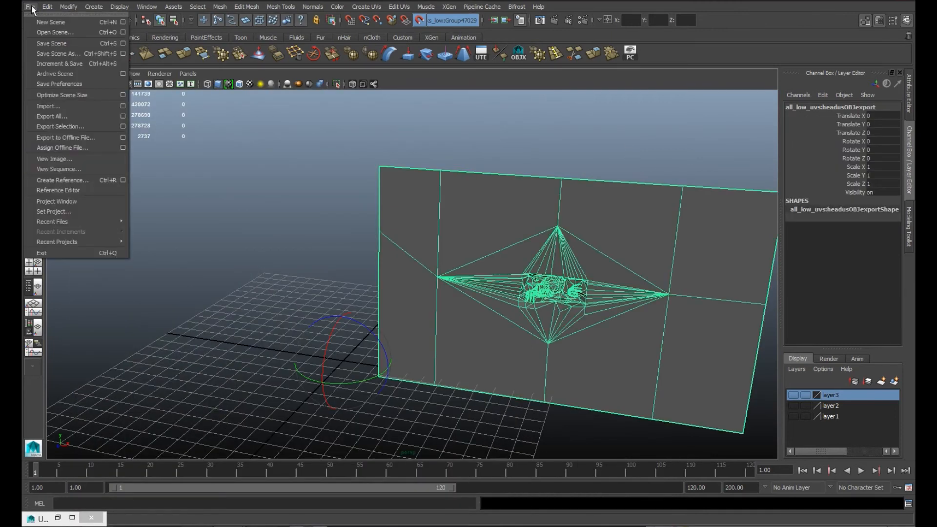
{"action": "left_click", "coordinate": [60, 126]}
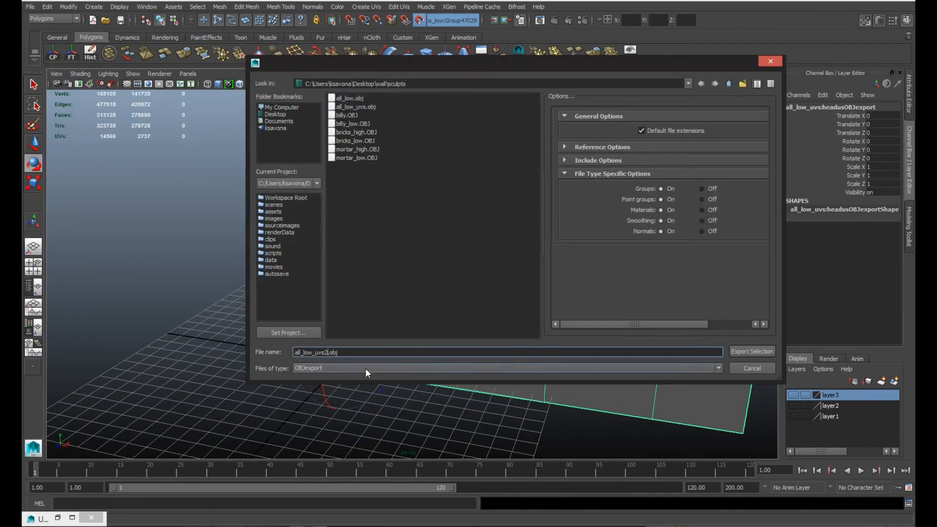
{"action": "left_click", "coordinate": [752, 351]}
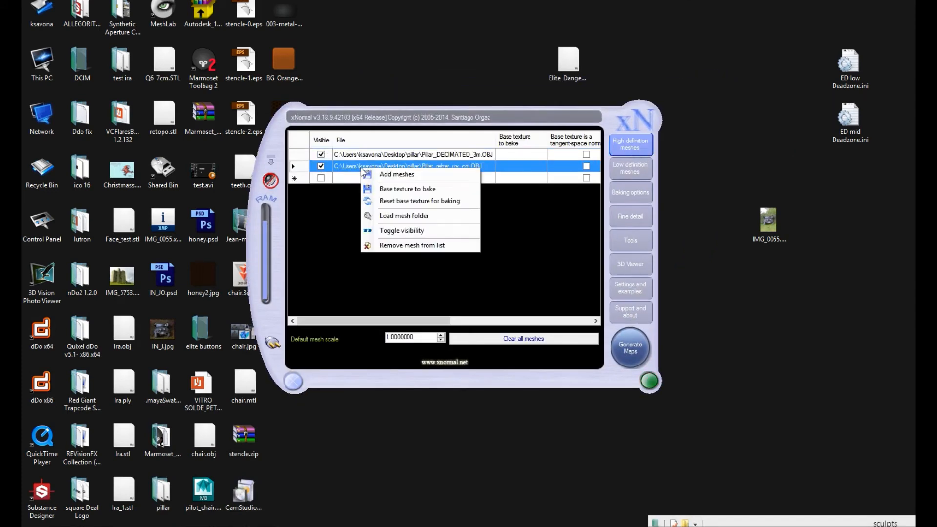
Step: Switch to xNormal and remove both old pillar meshes from the high definition mesh list
{"action": "left_click", "coordinate": [419, 245]}
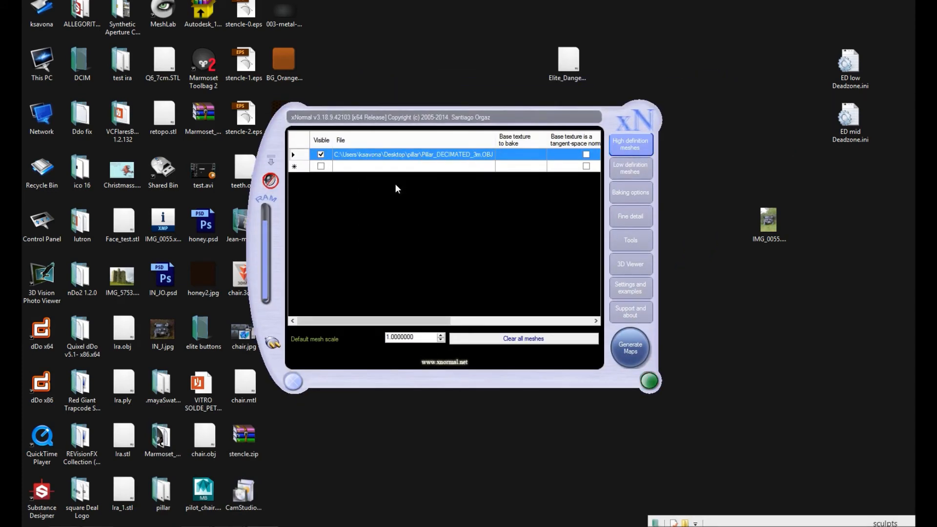
{"action": "right_click", "coordinate": [373, 155]}
{"action": "left_click", "coordinate": [440, 233]}
Step: Add billy.OBJ, bricks_high.OBJ and mortar_high.OBJ from the wall sculpts folder as high definition meshes
{"action": "double_click", "coordinate": [463, 194]}
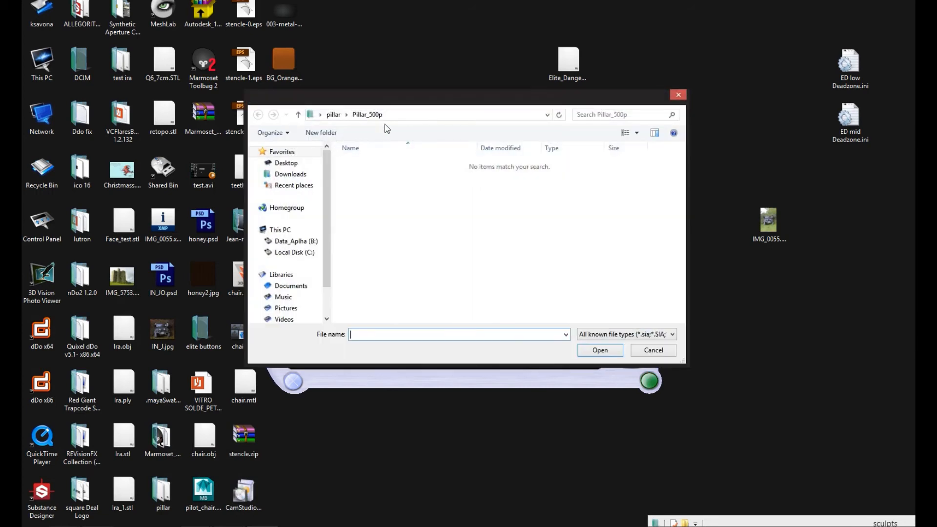
{"action": "left_click", "coordinate": [286, 163]}
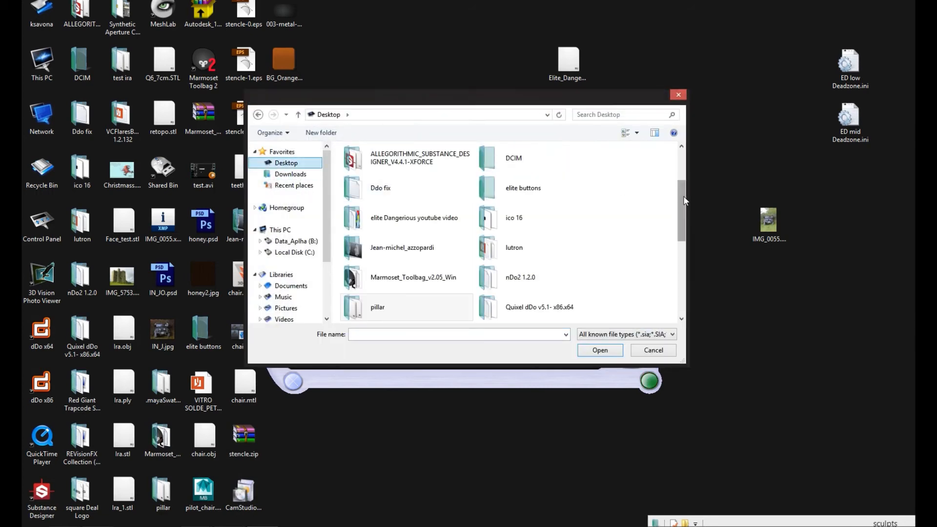
{"action": "left_click_drag", "start_coordinate": [684, 198], "coordinate": [683, 229]}
{"action": "double_click", "coordinate": [403, 223]}
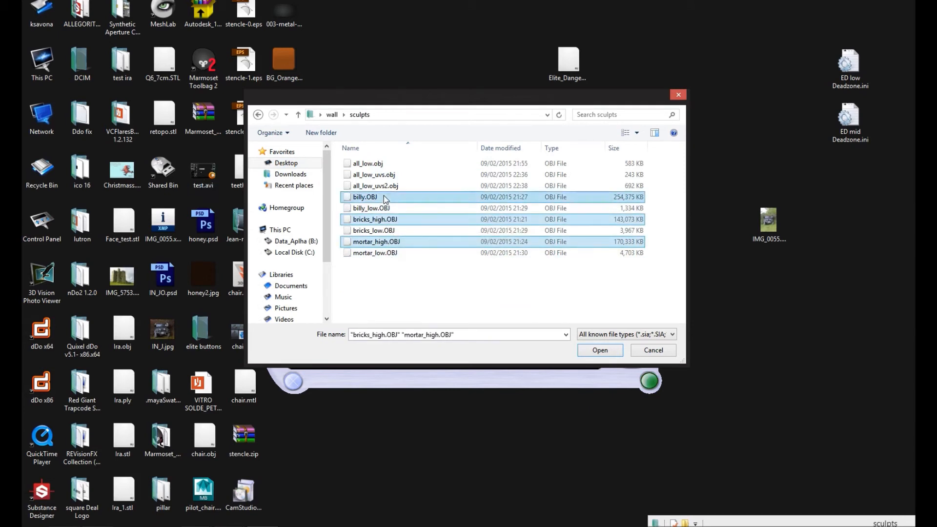
{"action": "left_click", "coordinate": [601, 351]}
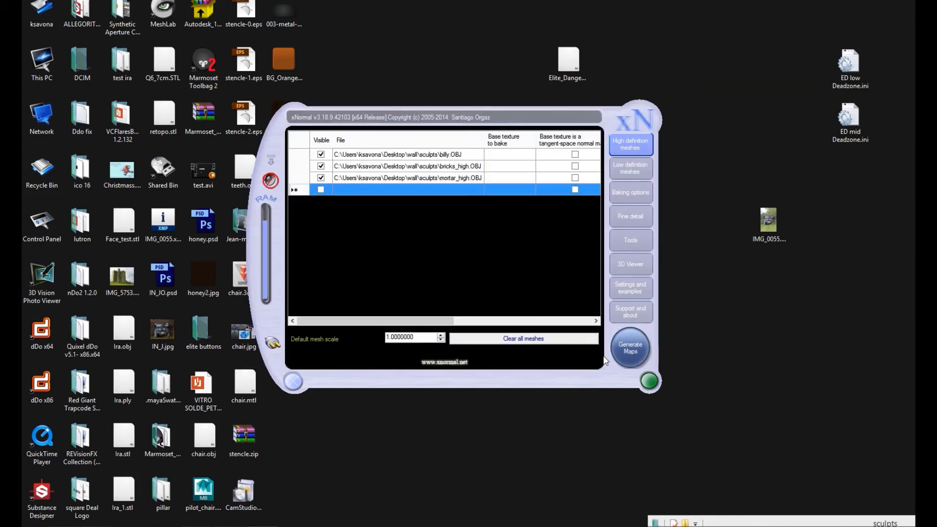
Step: Replace the old low definition mesh with all_low_uvs2.obj from the sculpts folder
{"action": "left_click", "coordinate": [631, 171]}
{"action": "right_click", "coordinate": [382, 157]}
{"action": "left_click", "coordinate": [434, 205]}
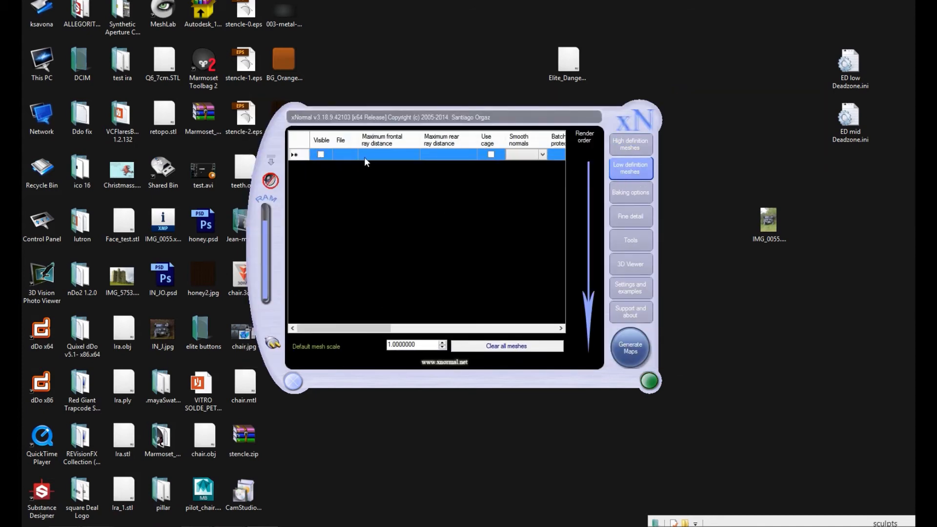
{"action": "right_click", "coordinate": [366, 169]}
{"action": "left_click", "coordinate": [384, 175]}
{"action": "left_click", "coordinate": [397, 184]}
{"action": "key", "text": "Return"}
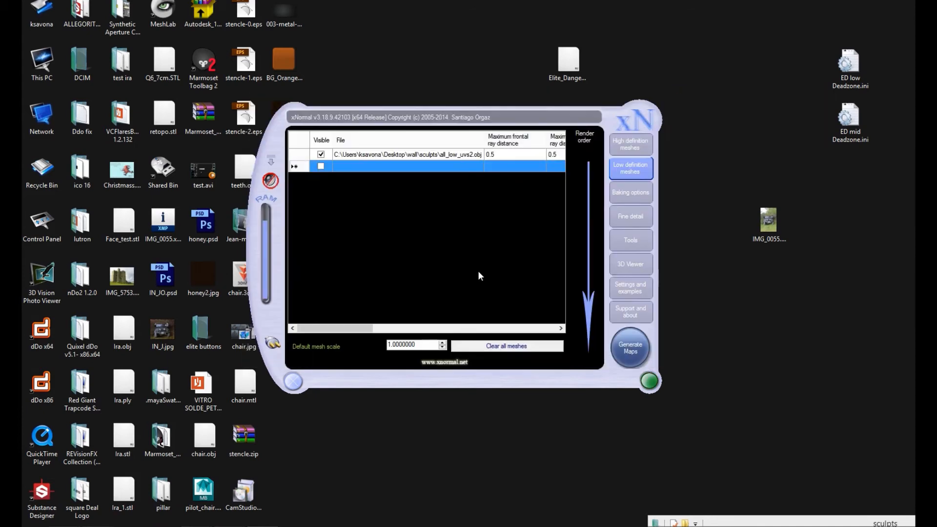
Step: Check the normal map options and set the bake output file to Wall.tga in the desktop's wall folder
{"action": "left_click", "coordinate": [634, 194]}
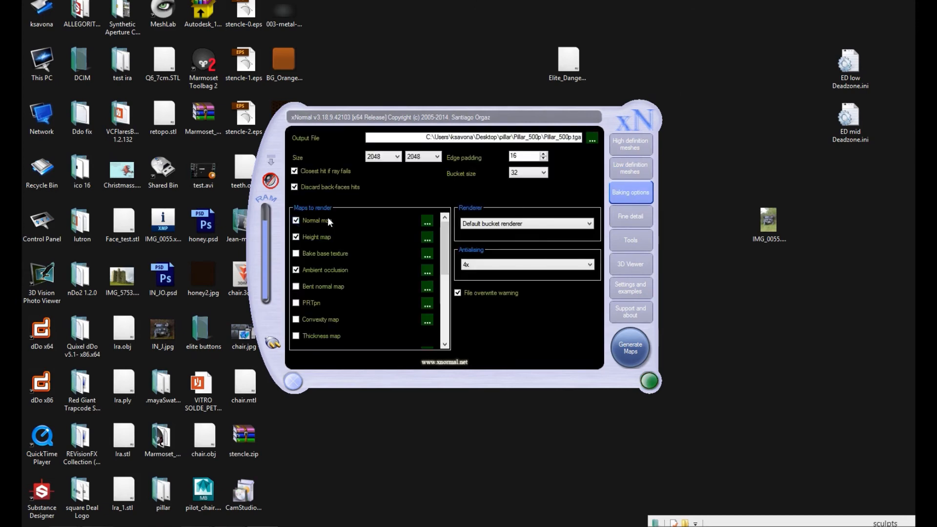
{"action": "left_click", "coordinate": [425, 221]}
{"action": "left_click", "coordinate": [560, 294]}
{"action": "left_click", "coordinate": [592, 139]}
{"action": "left_click", "coordinate": [288, 163]}
{"action": "scroll", "coordinate": [359, 260], "scroll_direction": "down", "scroll_amount": 5}
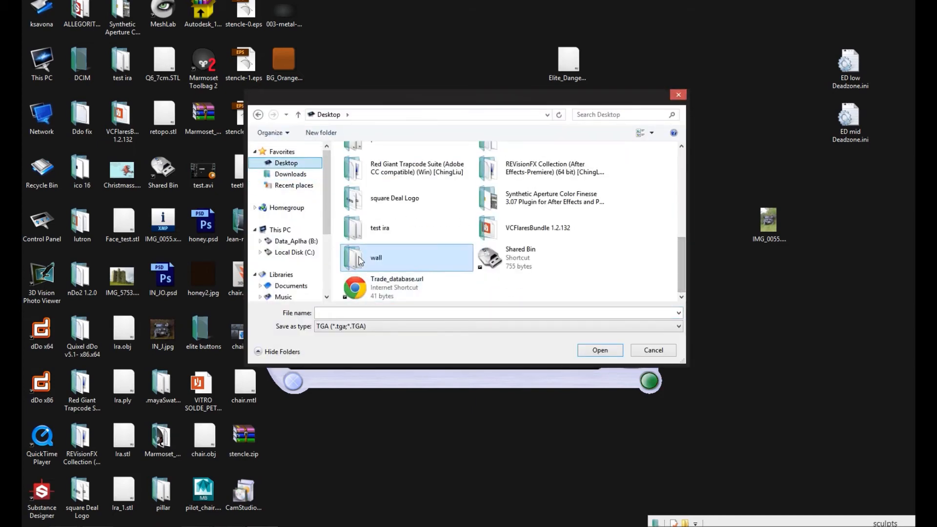
{"action": "double_click", "coordinate": [359, 259]}
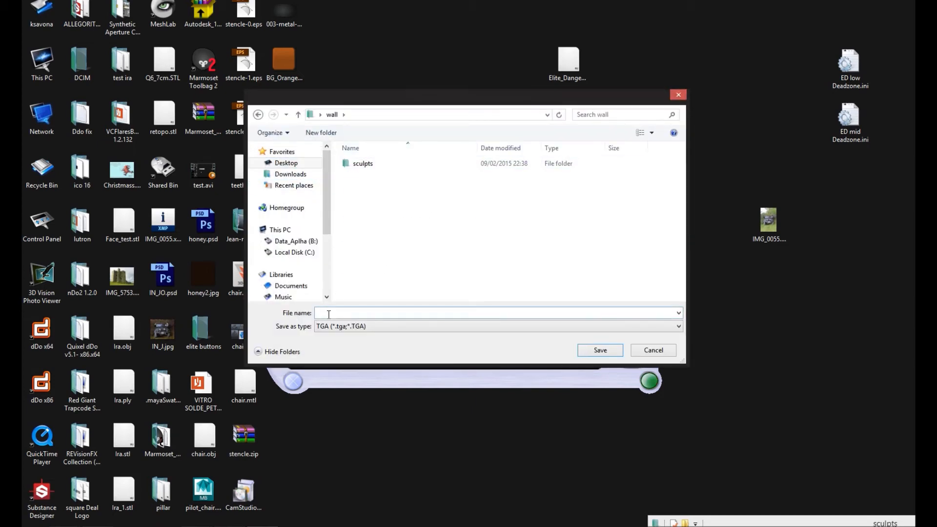
{"action": "left_click", "coordinate": [600, 348]}
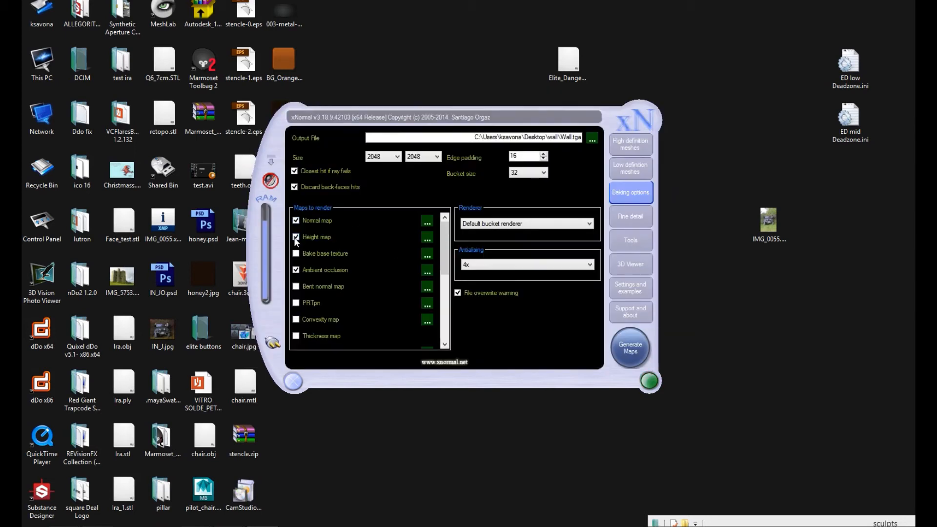
Step: Include the convexity map among the maps to render and review its options
{"action": "left_click", "coordinate": [427, 320]}
{"action": "left_click", "coordinate": [534, 279]}
{"action": "scroll", "coordinate": [348, 293], "scroll_direction": "down", "scroll_amount": 2}
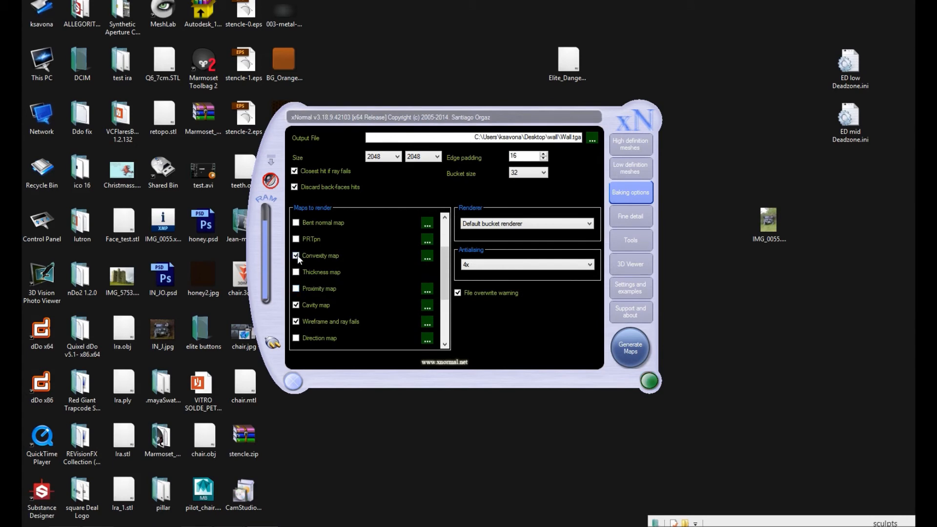
{"action": "left_click", "coordinate": [427, 257]}
{"action": "left_click", "coordinate": [566, 221]}
Step: Review the bake options of the cavity map and the wireframe and ray fails map
{"action": "left_click", "coordinate": [427, 307]}
{"action": "left_click", "coordinate": [516, 315]}
{"action": "left_click_drag", "start_coordinate": [444, 288], "coordinate": [448, 224]}
{"action": "left_click", "coordinate": [427, 326]}
{"action": "left_click", "coordinate": [611, 167]}
{"action": "left_click", "coordinate": [296, 310]}
{"action": "left_click", "coordinate": [425, 305]}
{"action": "left_click", "coordinate": [503, 311]}
{"action": "left_click", "coordinate": [426, 322]}
{"action": "left_click", "coordinate": [516, 279]}
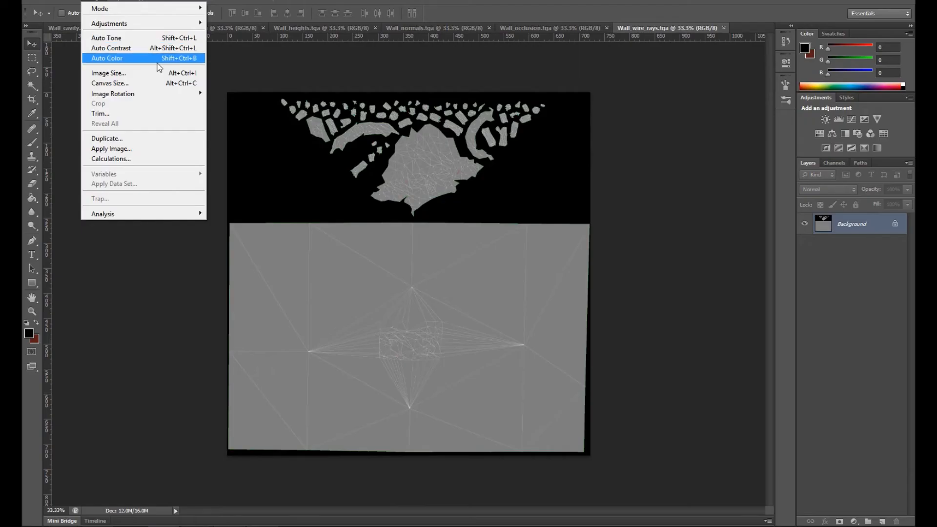
Step: Switch to Photoshop and copy the Wall_occlusion.tga image into Wall_wire_rays.tga as a new layer
{"action": "left_click", "coordinate": [780, 206]}
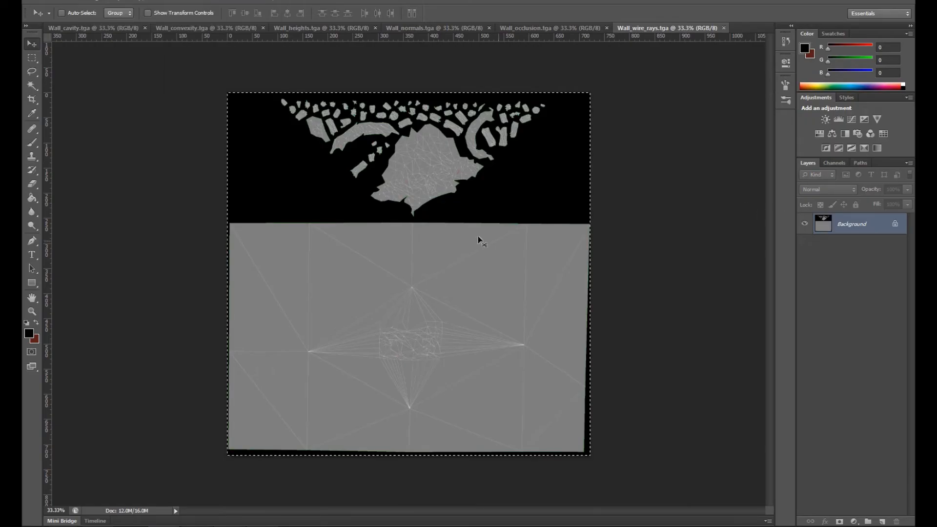
{"action": "key", "text": "ctrl+shift+Tab"}
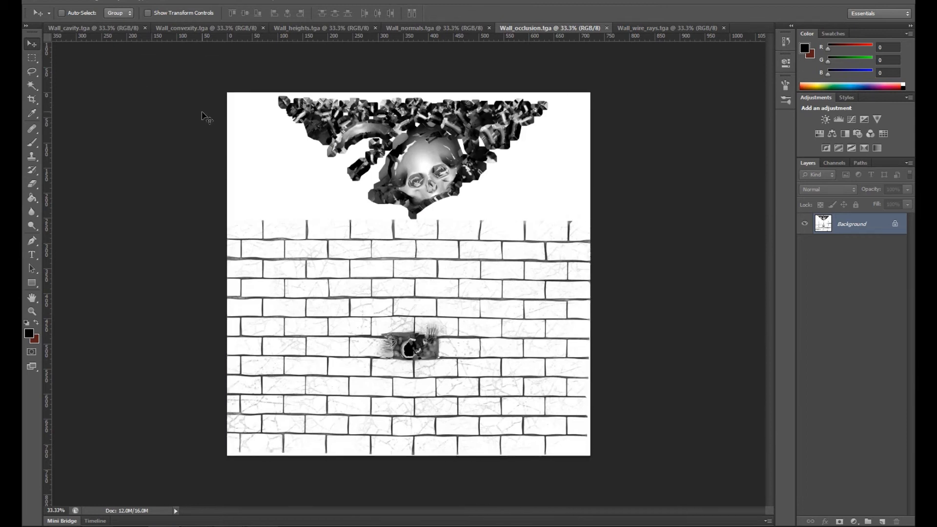
{"action": "left_click", "coordinate": [675, 30]}
{"action": "left_click_drag", "start_coordinate": [574, 30], "coordinate": [273, 145]}
{"action": "left_click_drag", "start_coordinate": [236, 254], "coordinate": [559, 209]}
{"action": "left_click", "coordinate": [340, 147]}
Step: Copy the Wall_normals.tga and Wall_heights.tga images into Wall_wire_rays.tga as separate layers
{"action": "left_click_drag", "start_coordinate": [444, 28], "coordinate": [230, 98]}
{"action": "left_click_drag", "start_coordinate": [256, 288], "coordinate": [446, 289]}
{"action": "left_click", "coordinate": [294, 98]}
{"action": "left_click_drag", "start_coordinate": [346, 29], "coordinate": [166, 123]}
{"action": "left_click_drag", "start_coordinate": [286, 112], "coordinate": [44, 100]}
{"action": "left_click_drag", "start_coordinate": [62, 232], "coordinate": [391, 251]}
Step: Name the three added map layers hight, normal and AO, and close the floating height map document
{"action": "double_click", "coordinate": [847, 224]}
{"action": "type", "text": "hight"}
{"action": "double_click", "coordinate": [844, 245]}
{"action": "type", "text": "normal"}
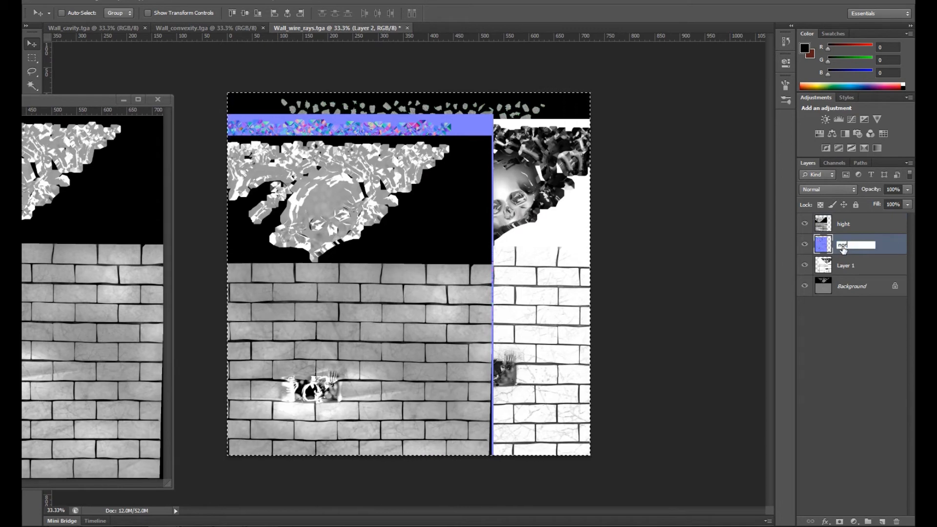
{"action": "left_click", "coordinate": [846, 266]}
{"action": "double_click", "coordinate": [845, 266]}
{"action": "type", "text": "AO"}
{"action": "key", "text": "Return"}
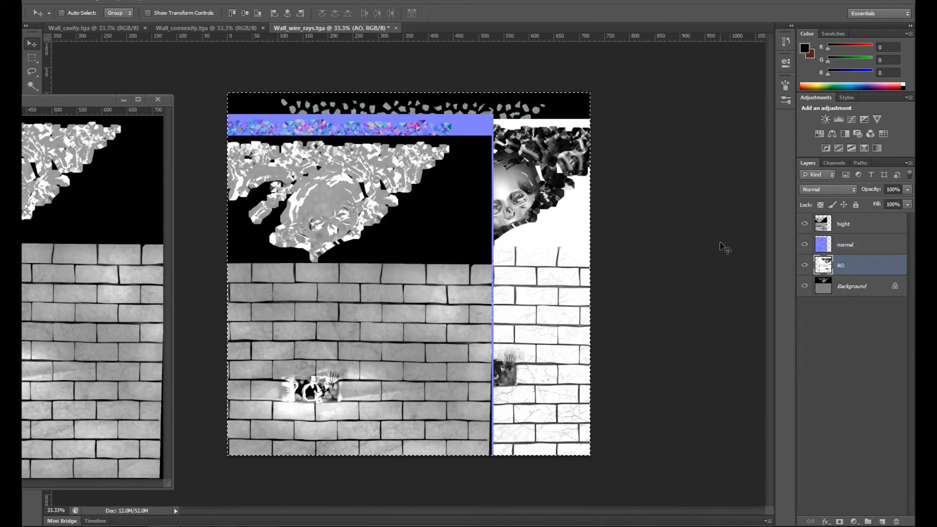
{"action": "left_click", "coordinate": [164, 99]}
Step: Copy the Wall_convexity.tga image into Wall_wire_rays.tga and name its layer convex
{"action": "left_click_drag", "start_coordinate": [215, 28], "coordinate": [501, 63]}
{"action": "left_click_drag", "start_coordinate": [237, 287], "coordinate": [444, 308]}
{"action": "double_click", "coordinate": [847, 265]}
{"action": "type", "text": "convex"}
{"action": "key", "text": "Return"}
Step: Copy the Wall_cavity.tga image into Wall_wire_rays.tga as a layer and close the cavity document
{"action": "left_click", "coordinate": [117, 28]}
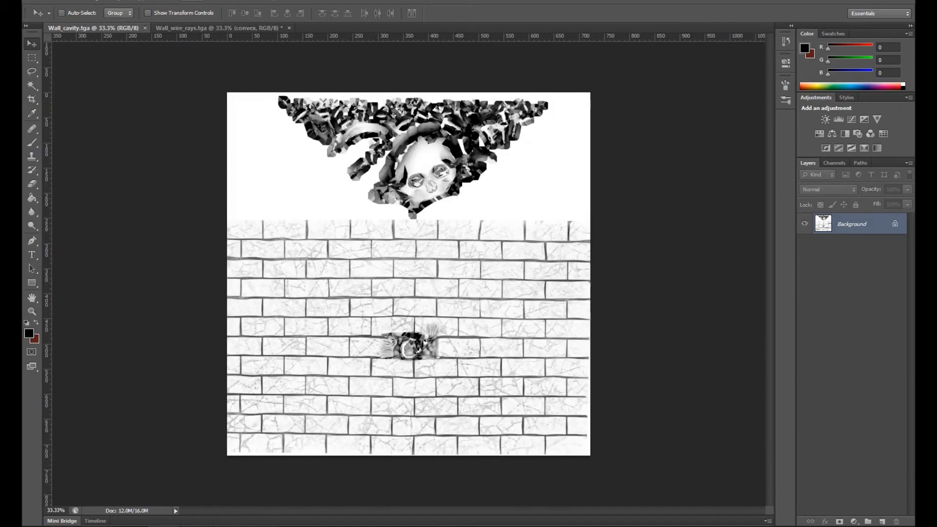
{"action": "left_click_drag", "start_coordinate": [117, 28], "coordinate": [42, 185]}
{"action": "left_click_drag", "start_coordinate": [307, 302], "coordinate": [448, 253]}
{"action": "left_click_drag", "start_coordinate": [293, 273], "coordinate": [383, 258]}
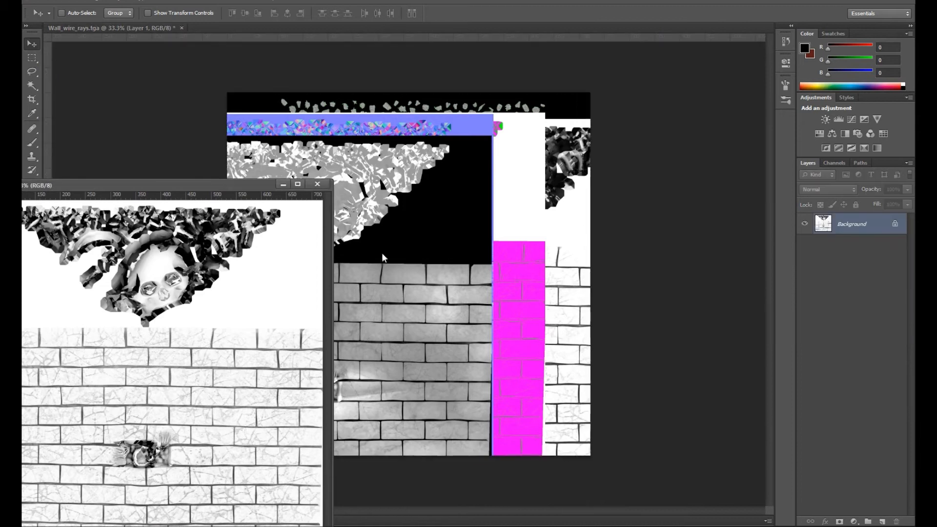
{"action": "left_click_drag", "start_coordinate": [232, 185], "coordinate": [206, 111]}
{"action": "left_click_drag", "start_coordinate": [195, 254], "coordinate": [378, 250]}
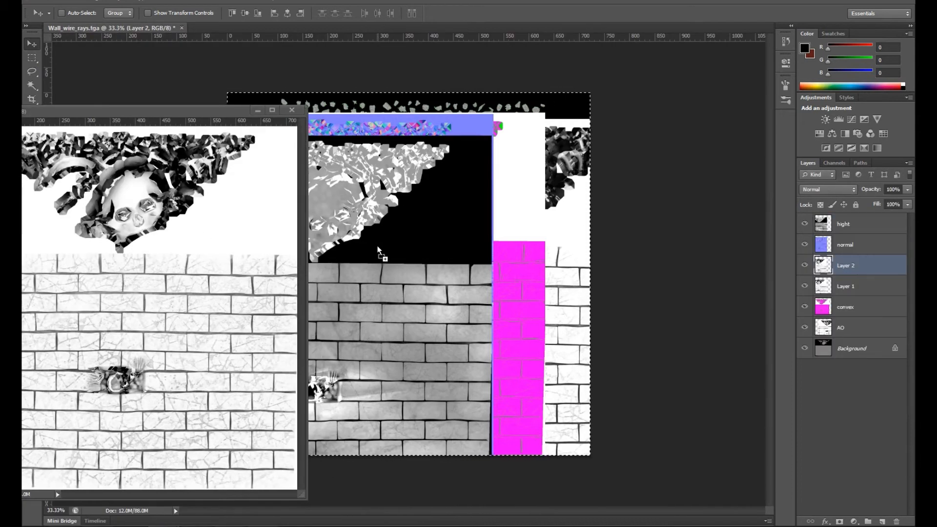
{"action": "left_click", "coordinate": [292, 110]}
Step: Place the cavity layer on top of the layer stack as cavety and delete its duplicate, Layer 1
{"action": "left_click_drag", "start_coordinate": [847, 265], "coordinate": [846, 219]}
{"action": "left_click_drag", "start_coordinate": [848, 289], "coordinate": [896, 521]}
{"action": "left_click", "coordinate": [842, 226]}
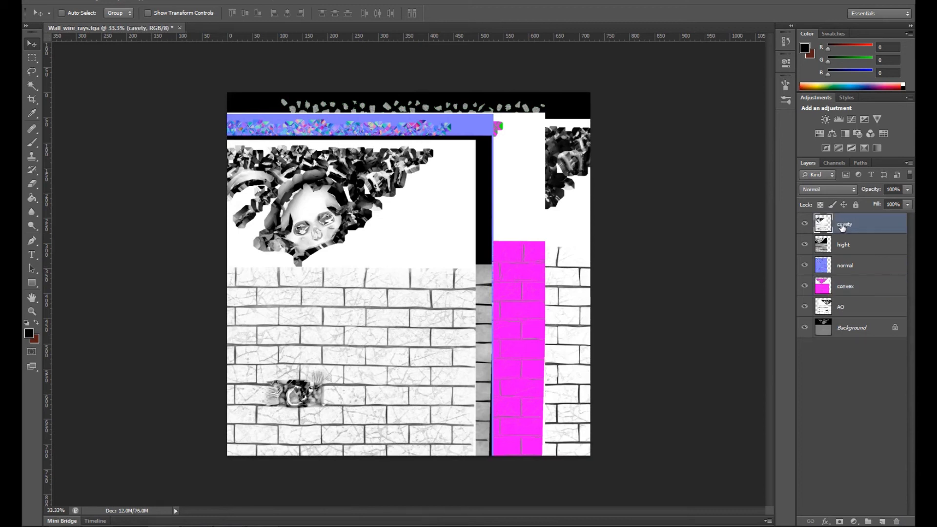
Step: Select all layers from cavety down to Background and align them horizontally and vertically so the maps coincide
{"action": "left_click", "coordinate": [851, 327], "text": "shift"}
{"action": "left_click", "coordinate": [116, 1]}
{"action": "mouse_move", "coordinate": [185, 247]}
{"action": "left_click", "coordinate": [281, 294]}
{"action": "left_click", "coordinate": [116, 1]}
{"action": "left_click", "coordinate": [276, 259]}
{"action": "left_click", "coordinate": [116, 1]}
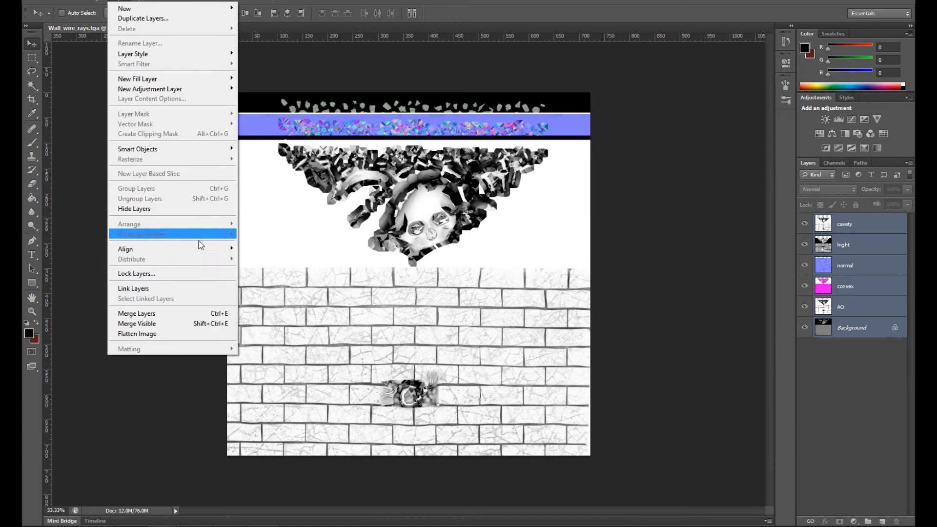
{"action": "left_click", "coordinate": [273, 248]}
{"action": "left_click", "coordinate": [669, 269]}
{"action": "left_click", "coordinate": [479, 194]}
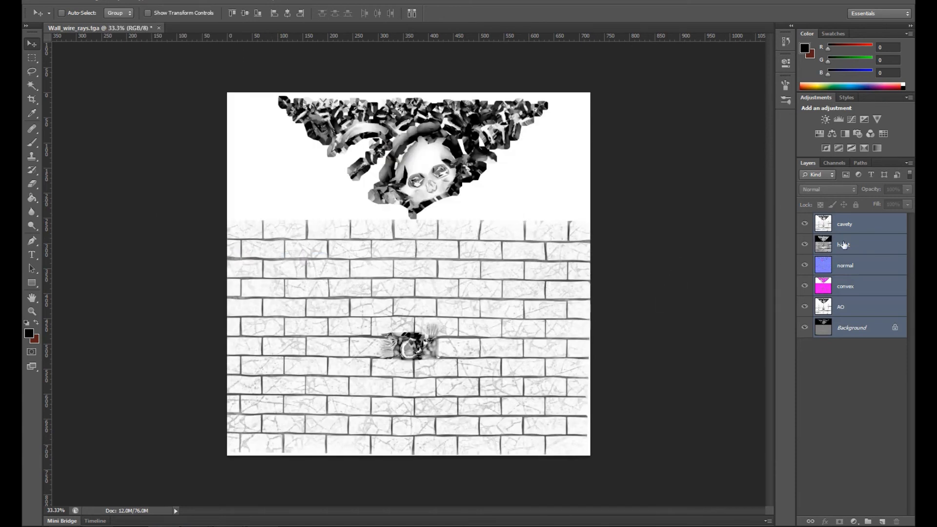
Step: Hide the cavety, hight, normal and convex layers one after another to inspect the map beneath each
{"action": "left_click", "coordinate": [858, 244]}
{"action": "left_click", "coordinate": [805, 224]}
{"action": "left_click", "coordinate": [805, 243]}
{"action": "left_click", "coordinate": [804, 265]}
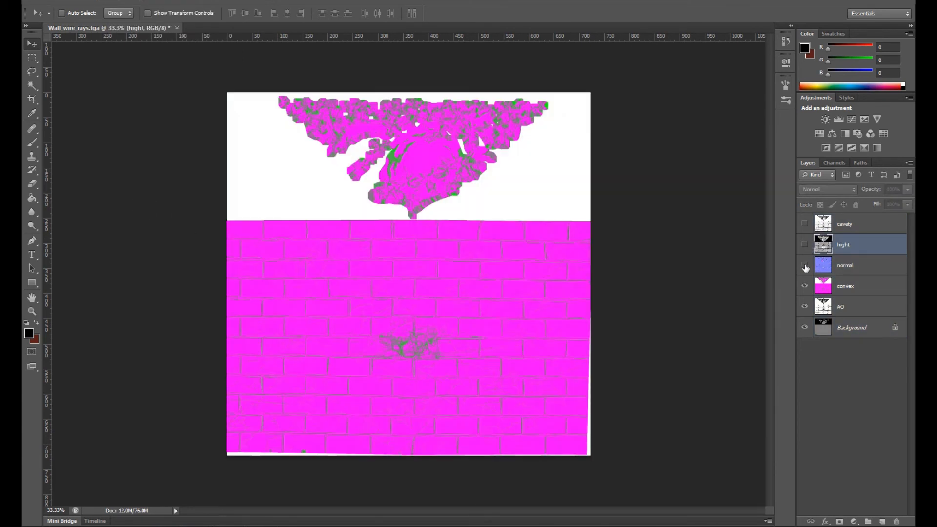
{"action": "left_click", "coordinate": [804, 287]}
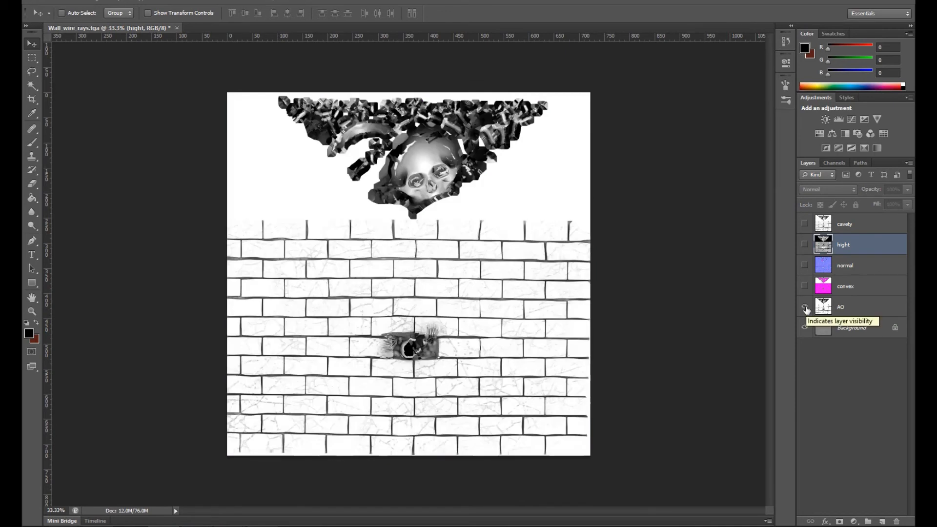
{"action": "left_click", "coordinate": [806, 310]}
Step: Replace the locked Background layer with an editable copy placed on top of the layer stack
{"action": "left_click_drag", "start_coordinate": [824, 329], "coordinate": [882, 521]}
{"action": "left_click", "coordinate": [805, 348]}
{"action": "left_click_drag", "start_coordinate": [825, 352], "coordinate": [896, 521]}
{"action": "left_click_drag", "start_coordinate": [842, 328], "coordinate": [840, 219]}
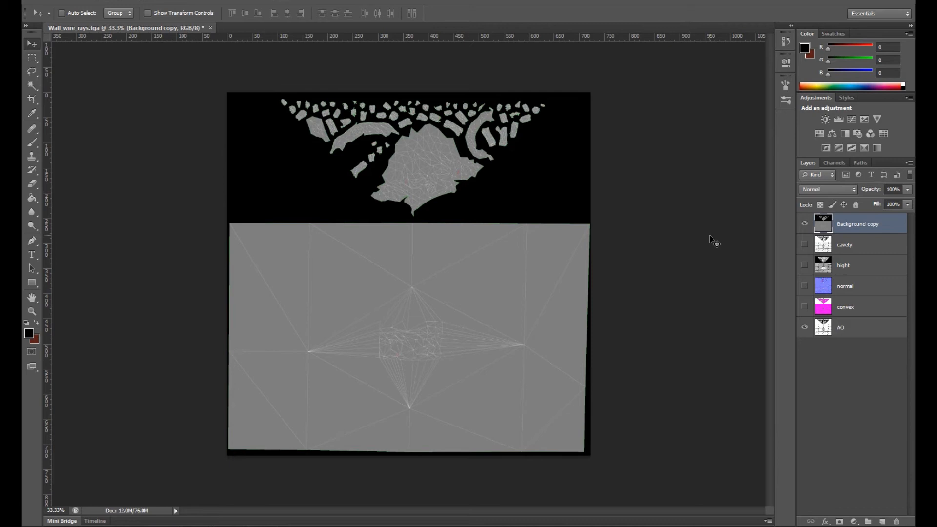
Step: Invert the Background copy wireframe layer and apply Brightness/Contrast with brightness 39 and contrast 100
{"action": "key", "text": "ctrl+i"}
{"action": "left_click", "coordinate": [91, 1]}
{"action": "mouse_move", "coordinate": [140, 26]}
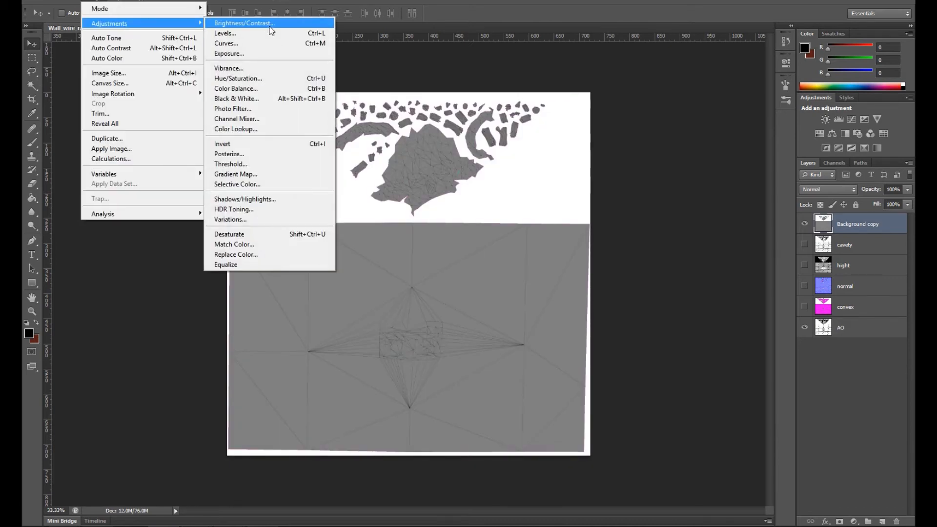
{"action": "left_click", "coordinate": [269, 26]}
{"action": "left_click_drag", "start_coordinate": [541, 174], "coordinate": [585, 174]}
{"action": "left_click_drag", "start_coordinate": [540, 198], "coordinate": [482, 198]}
{"action": "left_click", "coordinate": [618, 201]}
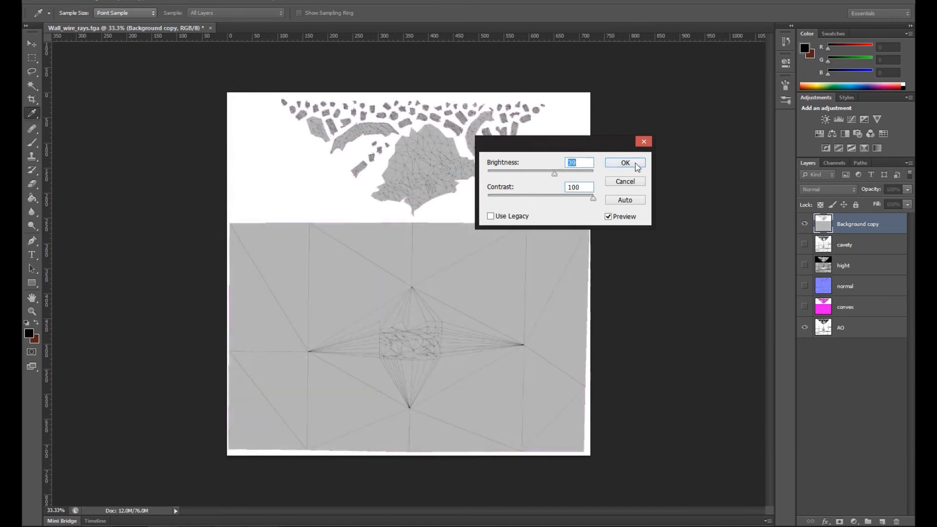
{"action": "left_click", "coordinate": [629, 163]}
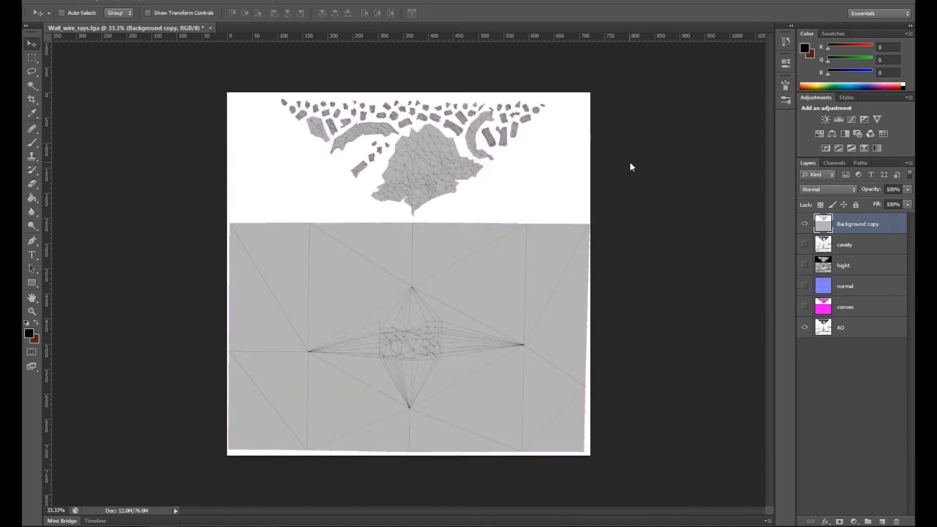
Step: Set the Background copy layer's blend mode to Multiply, check it over the AO map, and hide it
{"action": "left_click", "coordinate": [828, 189]}
{"action": "left_click", "coordinate": [830, 227]}
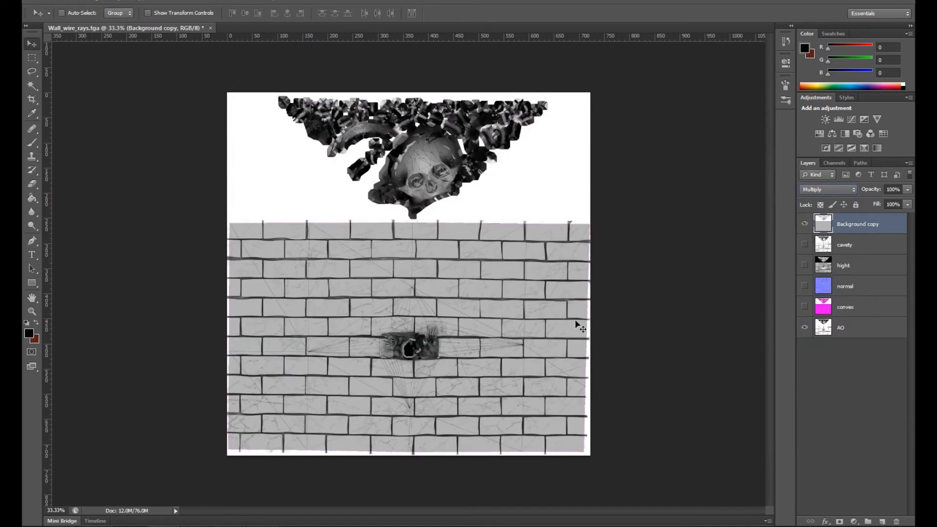
{"action": "key", "text": "ctrl+plus"}
{"action": "key", "text": "ctrl+plus"}
{"action": "scroll", "coordinate": [522, 257], "scroll_direction": "down", "scroll_amount": 4}
{"action": "left_click", "coordinate": [804, 224]}
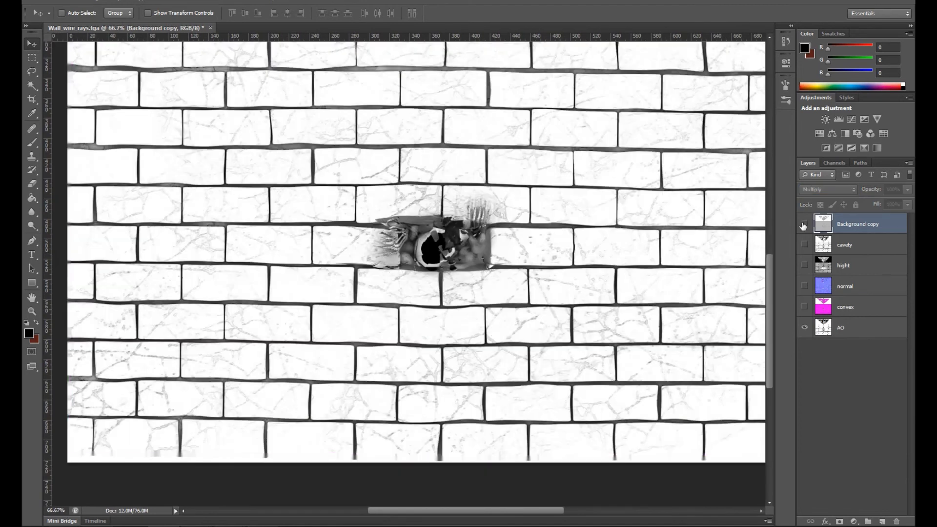
Step: Duplicate the AO layer, placing the copy at the bottom of the layer stack, and hide the original
{"action": "left_click", "coordinate": [845, 329]}
{"action": "left_click_drag", "start_coordinate": [842, 330], "coordinate": [882, 520]}
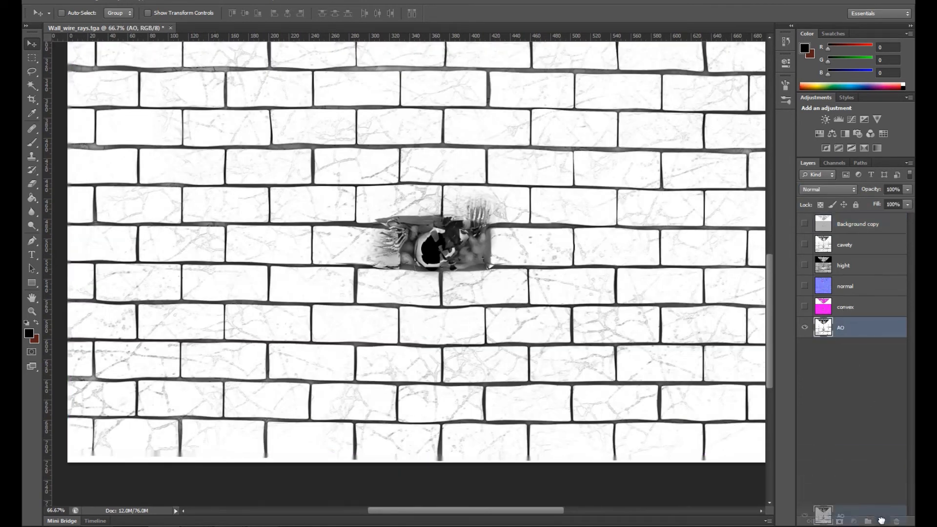
{"action": "left_click", "coordinate": [805, 350]}
{"action": "left_click_drag", "start_coordinate": [855, 351], "coordinate": [842, 326]}
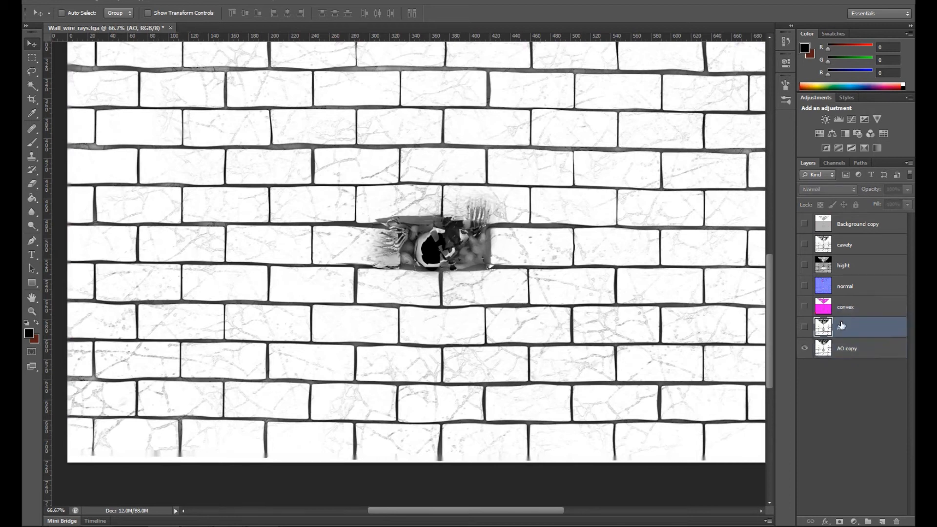
{"action": "left_click", "coordinate": [847, 352]}
Step: Show the convex layer and move it directly above AO copy, with the cavety layer placed just above it
{"action": "left_click", "coordinate": [850, 310]}
{"action": "left_click", "coordinate": [804, 306]}
{"action": "left_click", "coordinate": [806, 308]}
{"action": "left_click_drag", "start_coordinate": [851, 310], "coordinate": [851, 330]}
{"action": "left_click_drag", "start_coordinate": [851, 247], "coordinate": [847, 312]}
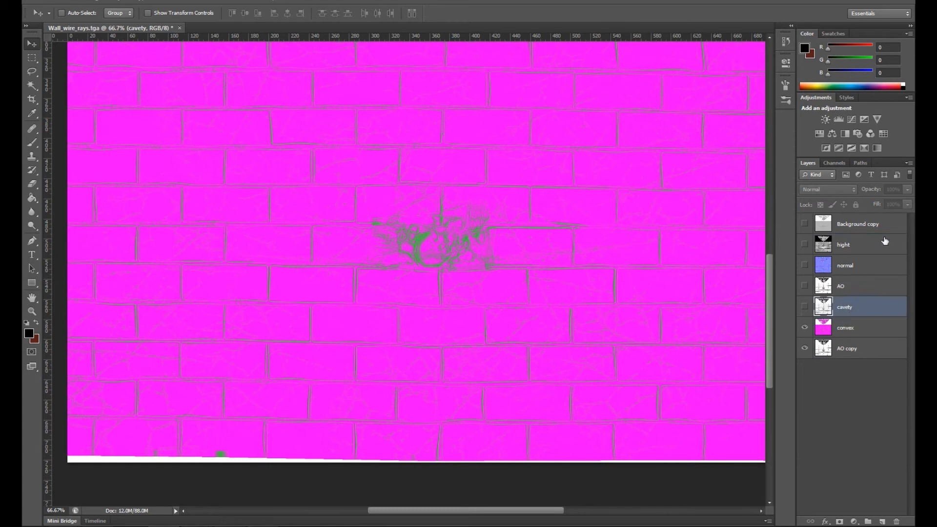
Step: Duplicate the hight layer and place the copy between the cavety and convex layers
{"action": "left_click", "coordinate": [804, 246]}
{"action": "left_click", "coordinate": [805, 246]}
{"action": "left_click_drag", "start_coordinate": [853, 247], "coordinate": [863, 337]}
Step: Group the cavety, hight copy, convex and AO copy layers, and name the group col
{"action": "left_click", "coordinate": [853, 348], "text": "shift"}
{"action": "left_click", "coordinate": [850, 288], "text": "shift"}
{"action": "left_click", "coordinate": [847, 314]}
{"action": "left_click", "coordinate": [860, 370], "text": "shift"}
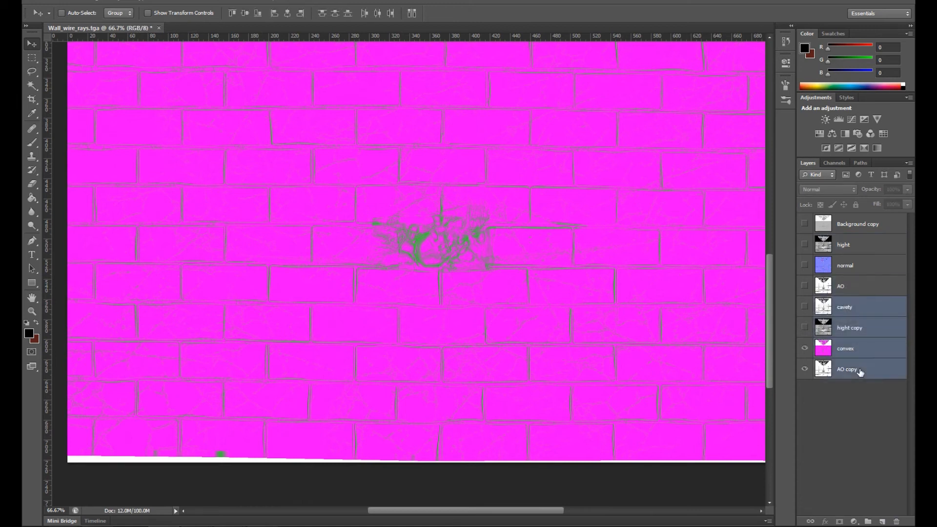
{"action": "key", "text": "ctrl+g"}
{"action": "double_click", "coordinate": [844, 303]}
{"action": "left_click", "coordinate": [845, 324]}
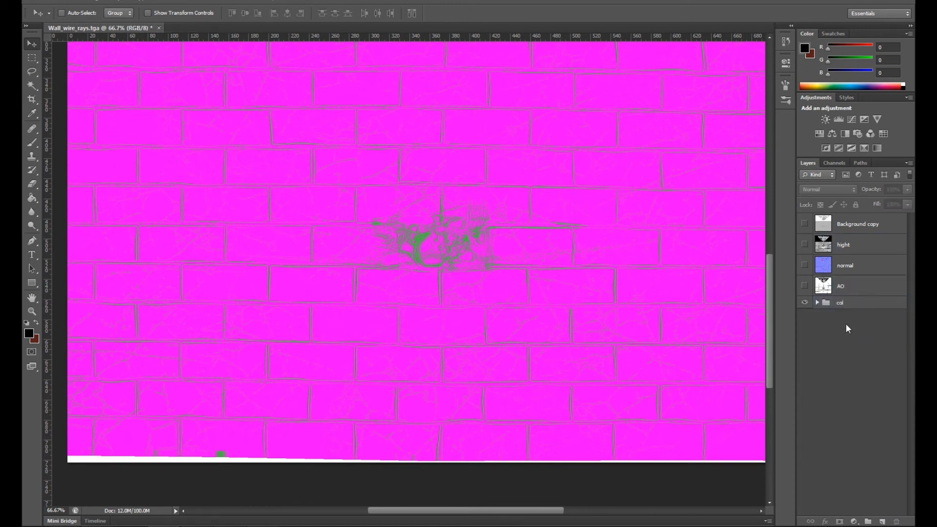
Step: Expand the col group, hide its convex layer and make AO copy the active layer
{"action": "left_click", "coordinate": [816, 302]}
{"action": "left_click", "coordinate": [875, 318]}
{"action": "left_click", "coordinate": [805, 360]}
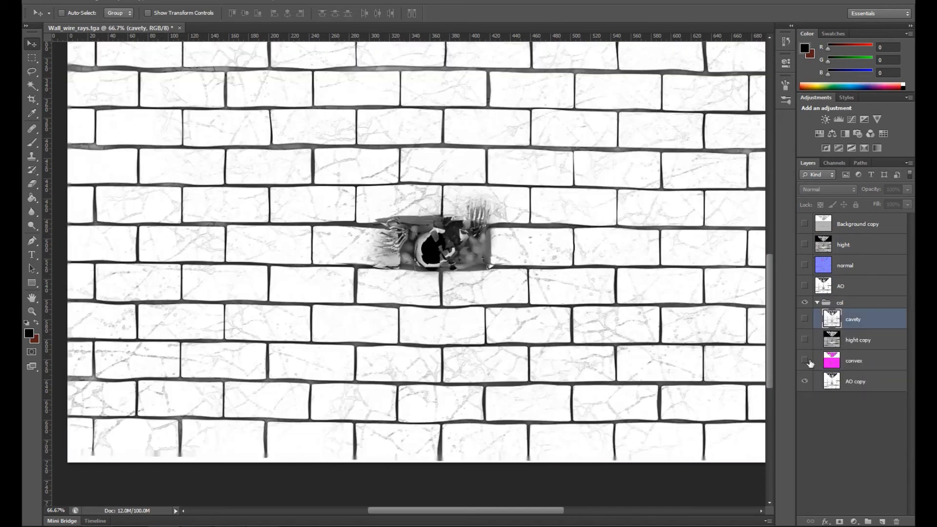
{"action": "left_click", "coordinate": [841, 382]}
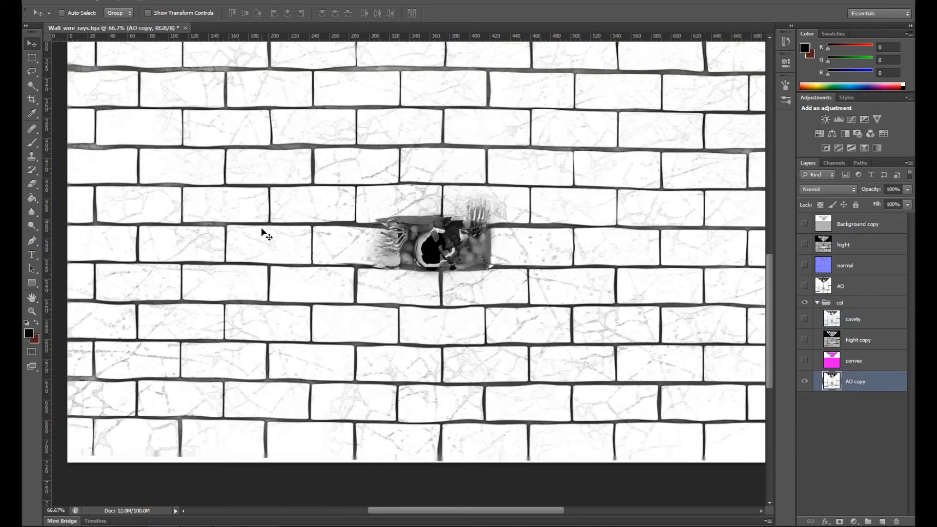
Step: Switch to File Explorer and browse the Concrete folder in the Library's textures folder for a suitable stone image
{"action": "mouse_move", "coordinate": [62, 525]}
{"action": "left_click", "coordinate": [93, 473]}
{"action": "left_click", "coordinate": [434, 214]}
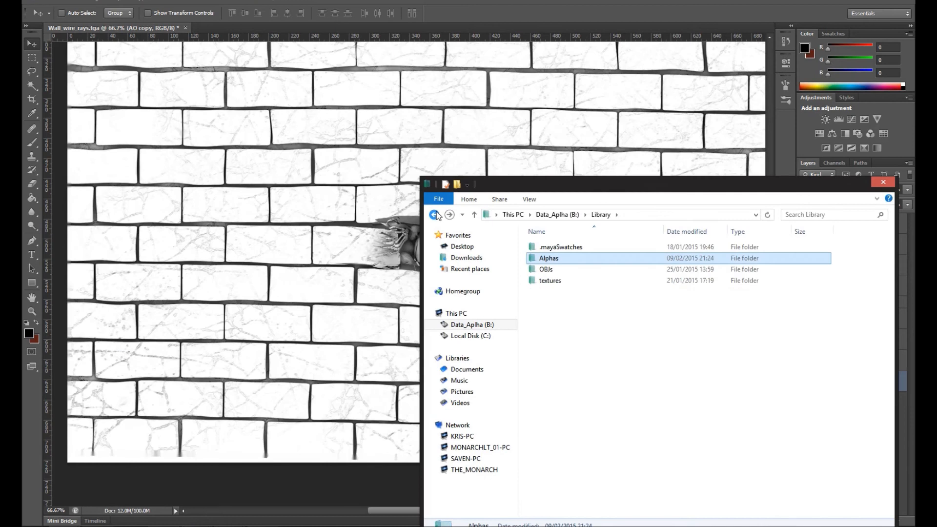
{"action": "double_click", "coordinate": [551, 281]}
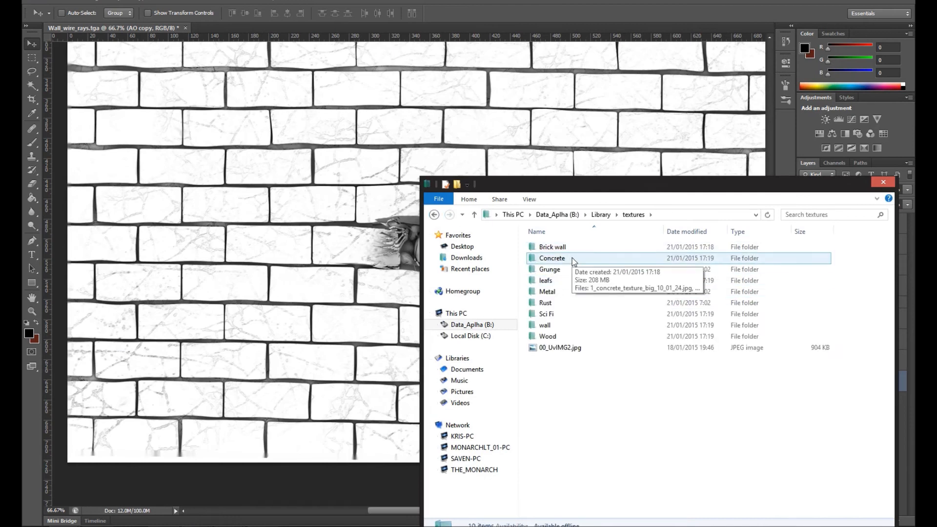
{"action": "double_click", "coordinate": [573, 262]}
{"action": "left_click_drag", "start_coordinate": [585, 183], "coordinate": [482, 48]}
{"action": "scroll", "coordinate": [588, 153], "scroll_direction": "down", "scroll_amount": 2}
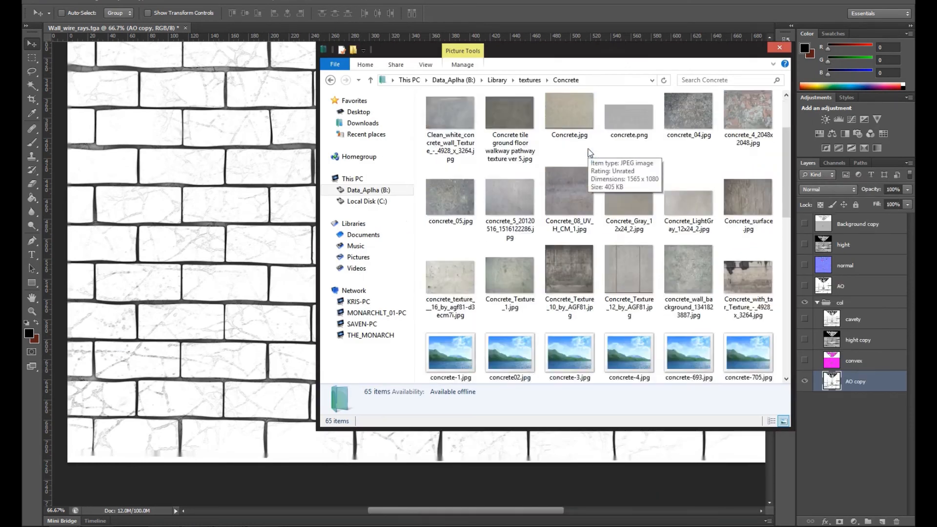
{"action": "scroll", "coordinate": [588, 153], "scroll_direction": "down", "scroll_amount": 5}
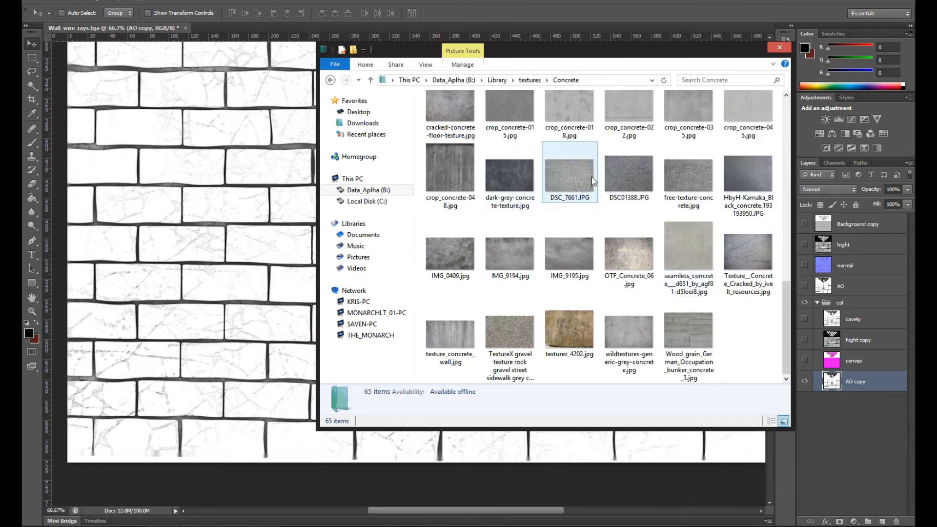
Step: Preview the concrete images DSC01388.JPG, IMG_0409.jpg, the cracked concrete texture and 14.jpg, closing each one again
{"action": "double_click", "coordinate": [628, 174]}
{"action": "left_click", "coordinate": [268, 1]}
{"action": "double_click", "coordinate": [450, 255]}
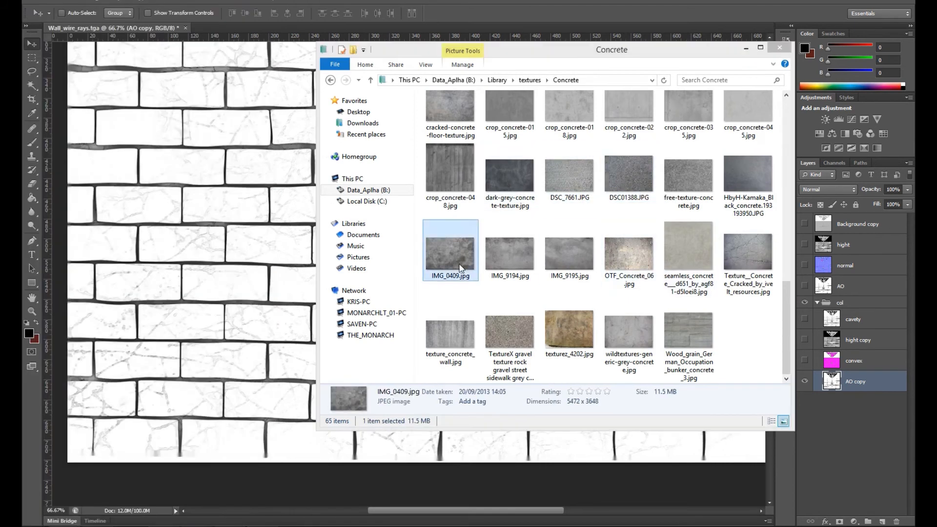
{"action": "left_click", "coordinate": [267, 1]}
{"action": "scroll", "coordinate": [449, 259], "scroll_direction": "up", "scroll_amount": 1}
{"action": "double_click", "coordinate": [746, 339]}
{"action": "left_click", "coordinate": [261, 1]}
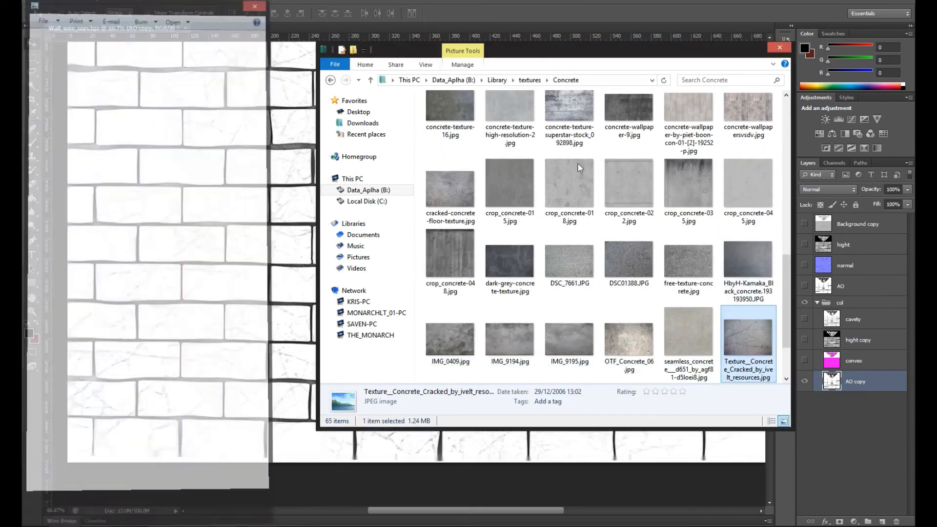
{"action": "scroll", "coordinate": [577, 163], "scroll_direction": "up", "scroll_amount": 6}
{"action": "double_click", "coordinate": [624, 150]}
{"action": "left_click_drag", "start_coordinate": [141, 1], "coordinate": [444, 24]}
{"action": "left_click", "coordinate": [559, 19]}
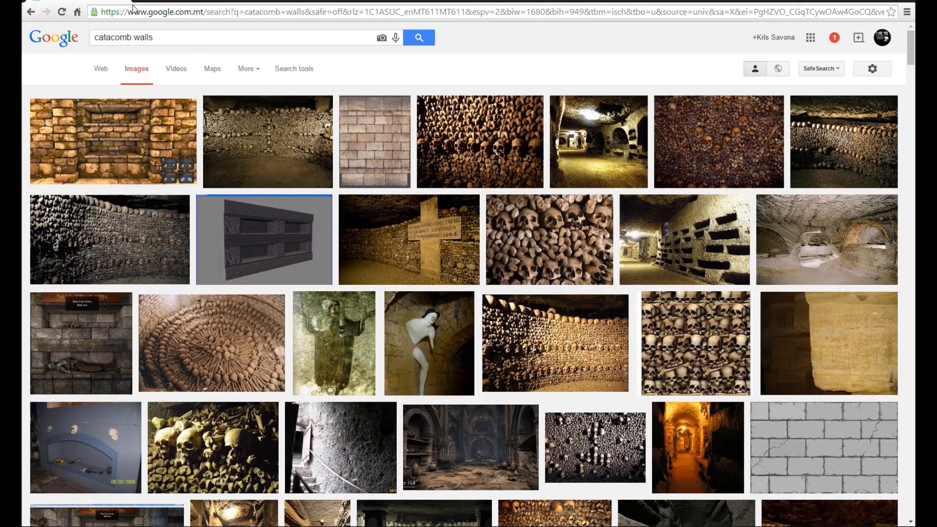
Step: Switch to the browser, open the catacomb brick wall texture in a new tab at full size, and return to the image results
{"action": "right_click", "coordinate": [383, 141]}
{"action": "left_click", "coordinate": [401, 149]}
{"action": "left_click", "coordinate": [195, 2]}
{"action": "left_click", "coordinate": [690, 235]}
{"action": "left_click", "coordinate": [108, 1]}
{"action": "scroll", "coordinate": [441, 290], "scroll_direction": "down", "scroll_amount": 15}
{"action": "scroll", "coordinate": [441, 290], "scroll_direction": "up", "scroll_amount": 15}
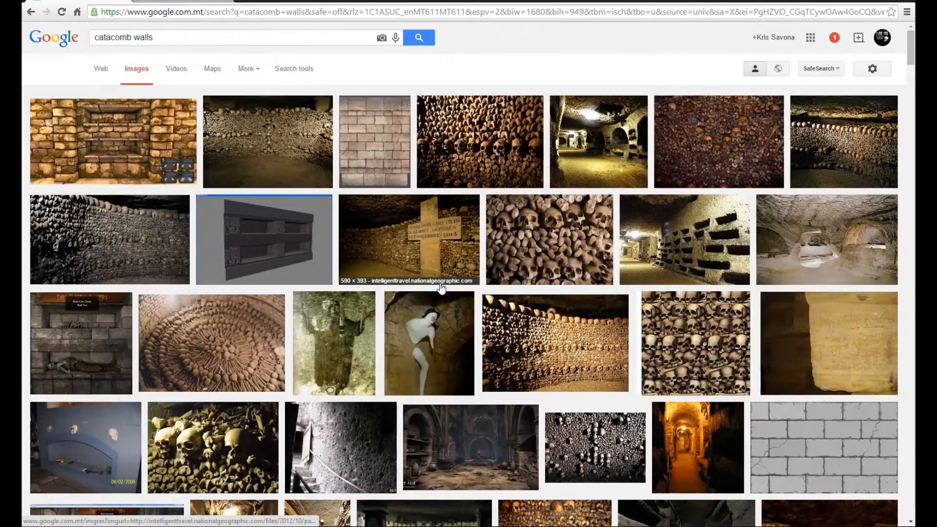
Step: Search Google Images for "rock wall texture" and look through the results
{"action": "left_click", "coordinate": [150, 38]}
{"action": "key", "text": "ctrl+a"}
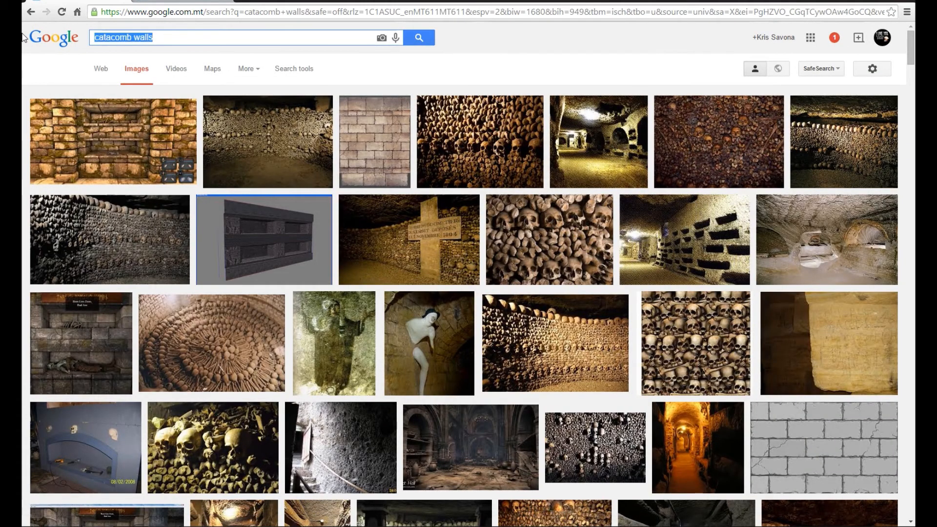
{"action": "type", "text": "rock wall texture"}
{"action": "key", "text": "Return"}
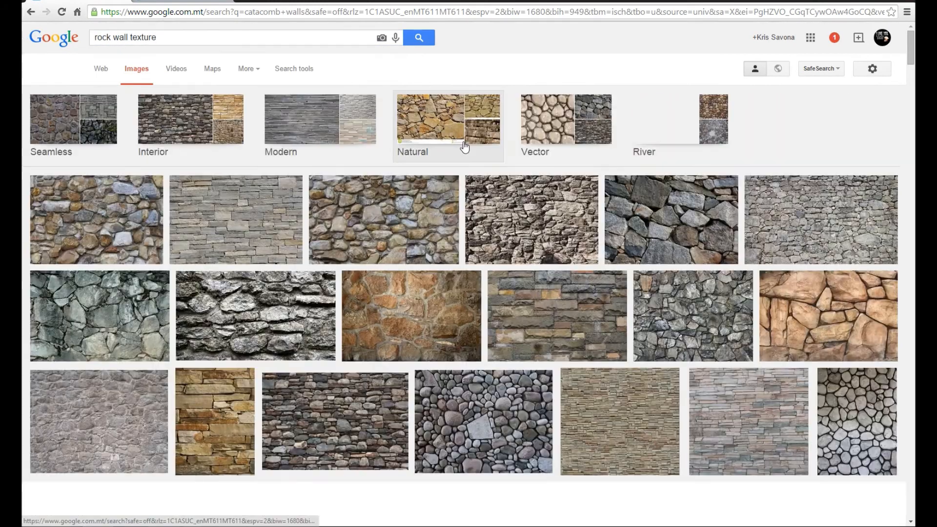
{"action": "scroll", "coordinate": [459, 148], "scroll_direction": "down", "scroll_amount": 5}
{"action": "scroll", "coordinate": [459, 147], "scroll_direction": "down", "scroll_amount": 15}
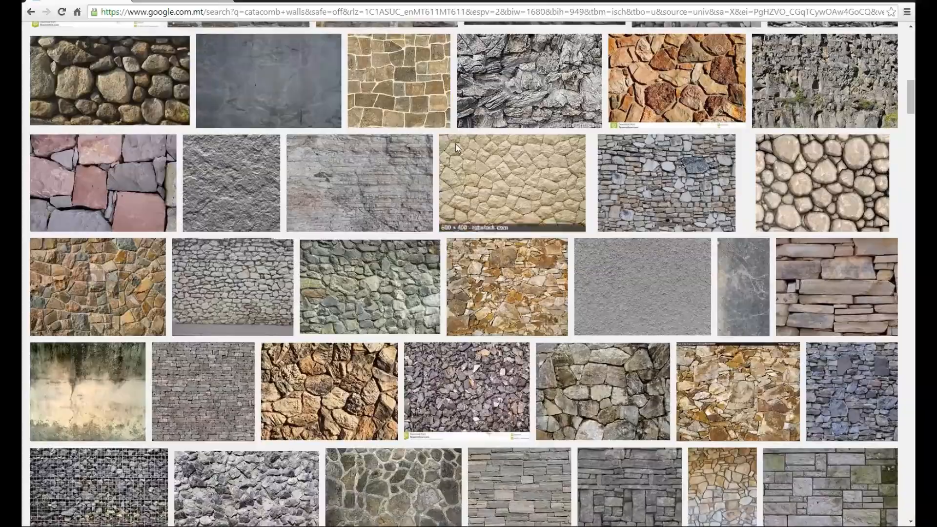
{"action": "scroll", "coordinate": [455, 149], "scroll_direction": "up", "scroll_amount": 20}
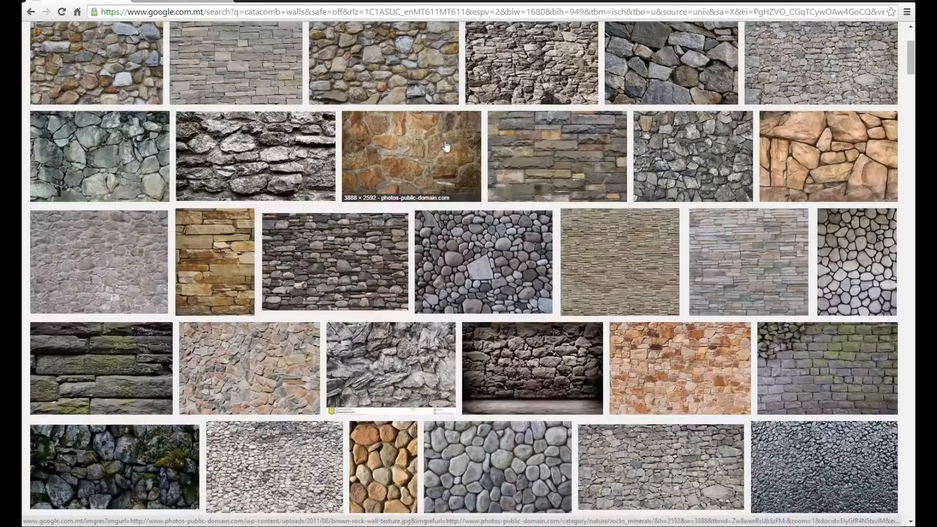
Step: Search Google Images for "rock texture", open the Dark category in a new tab, and look through the main results
{"action": "key", "text": "BackSpace"}
{"action": "key", "text": "Return"}
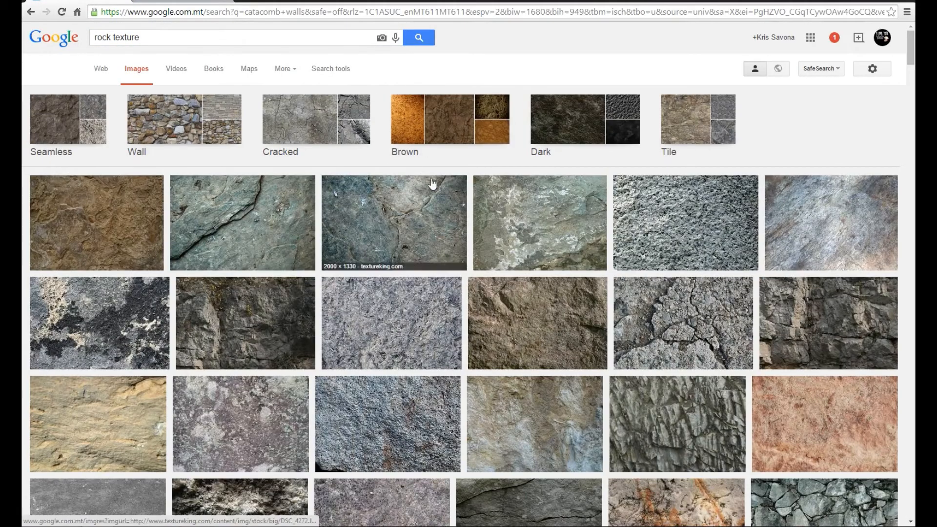
{"action": "right_click", "coordinate": [552, 134]}
{"action": "left_click", "coordinate": [568, 141]}
{"action": "left_click", "coordinate": [268, 3]}
{"action": "left_click", "coordinate": [173, 3]}
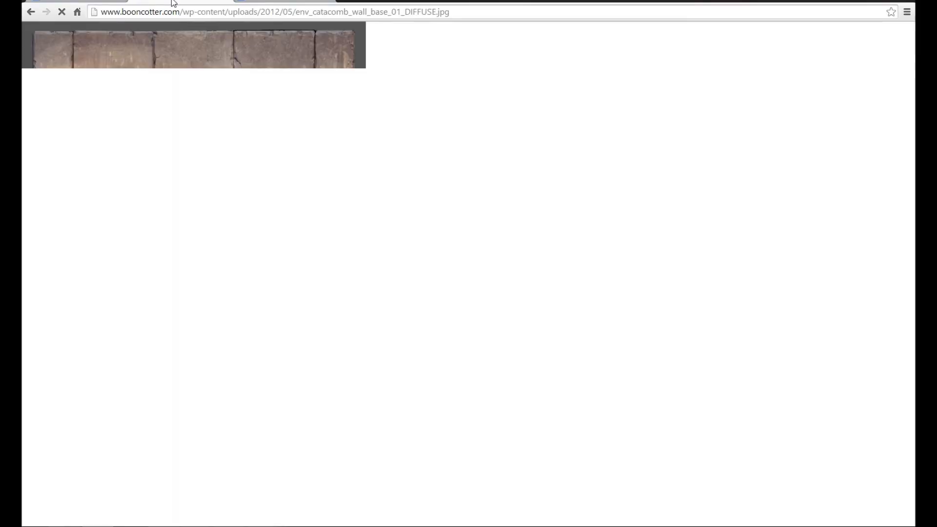
{"action": "left_click", "coordinate": [88, 2]}
{"action": "scroll", "coordinate": [514, 240], "scroll_direction": "down", "scroll_amount": 4}
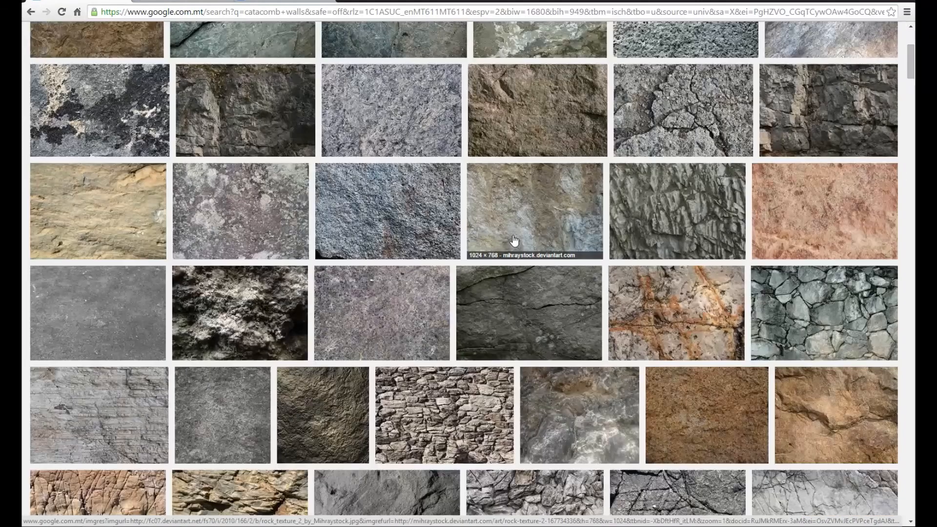
{"action": "scroll", "coordinate": [514, 240], "scroll_direction": "up", "scroll_amount": 3}
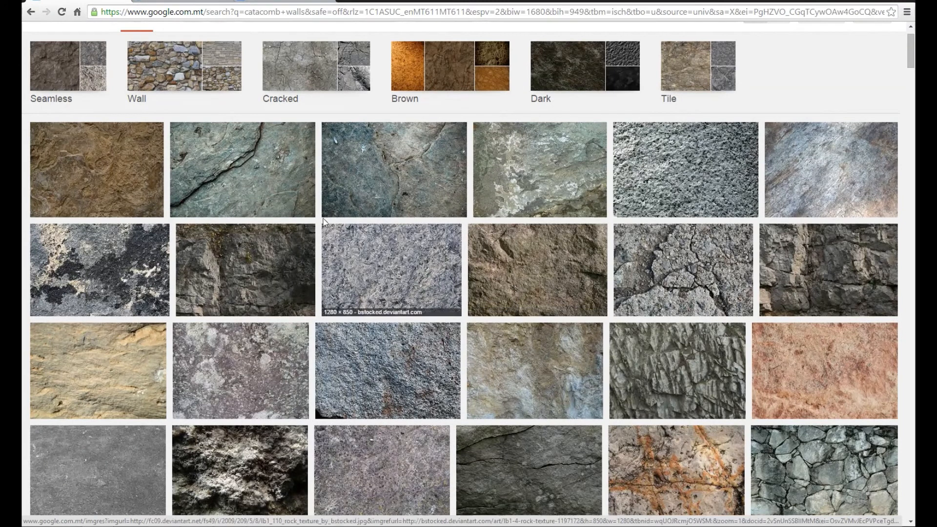
Step: Open the Seamless category of the rock texture results and open its first two textures in new tabs
{"action": "right_click", "coordinate": [113, 184]}
{"action": "right_click", "coordinate": [64, 69]}
{"action": "left_click", "coordinate": [97, 87]}
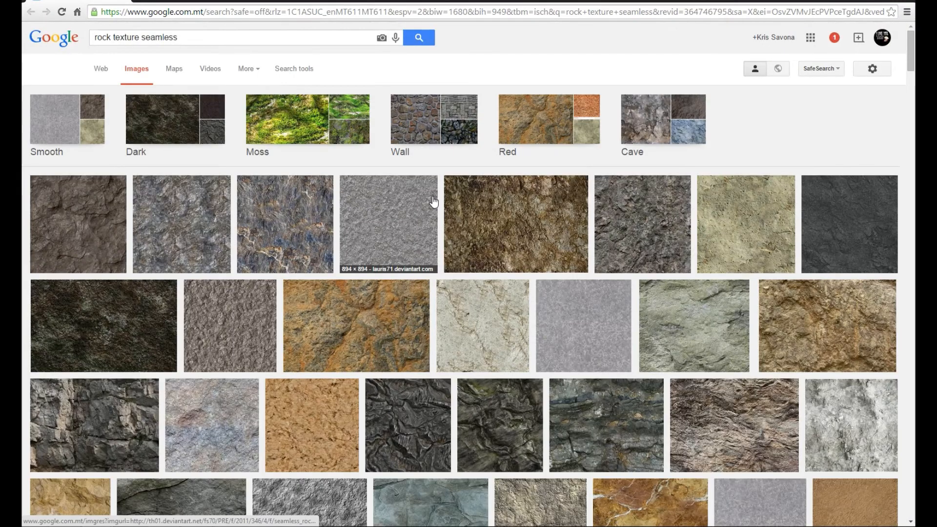
{"action": "right_click", "coordinate": [98, 206]}
{"action": "left_click", "coordinate": [144, 215]}
{"action": "right_click", "coordinate": [202, 211]}
{"action": "left_click", "coordinate": [236, 219]}
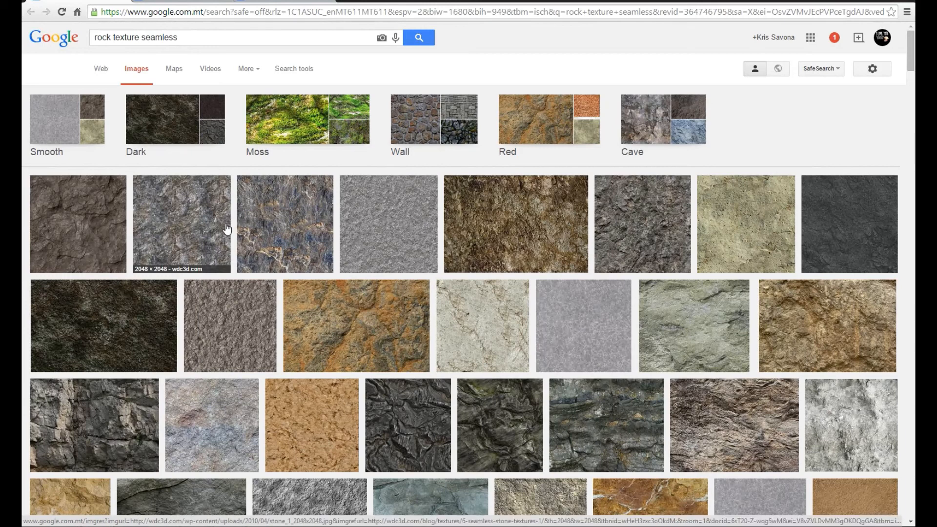
Step: Look through further seamless rock textures and examine the enlarged preview of the brown rock face
{"action": "scroll", "coordinate": [226, 228], "scroll_direction": "down", "scroll_amount": 2}
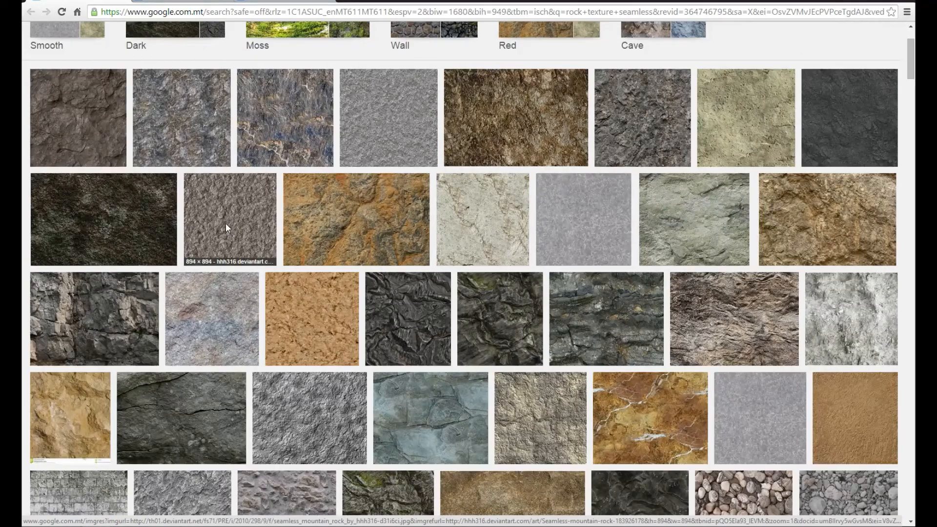
{"action": "scroll", "coordinate": [226, 228], "scroll_direction": "down", "scroll_amount": 2}
{"action": "scroll", "coordinate": [226, 228], "scroll_direction": "down", "scroll_amount": 1}
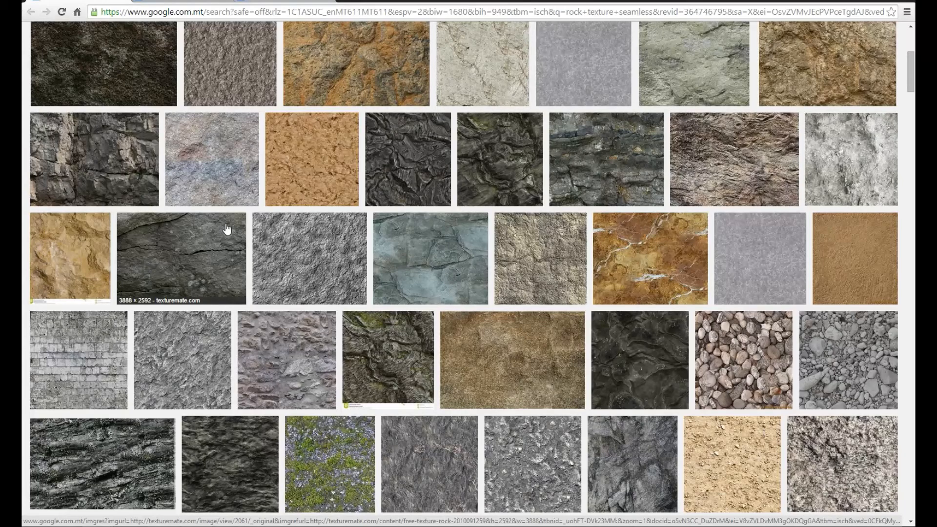
{"action": "scroll", "coordinate": [226, 228], "scroll_direction": "down", "scroll_amount": 6}
{"action": "left_click", "coordinate": [226, 228]}
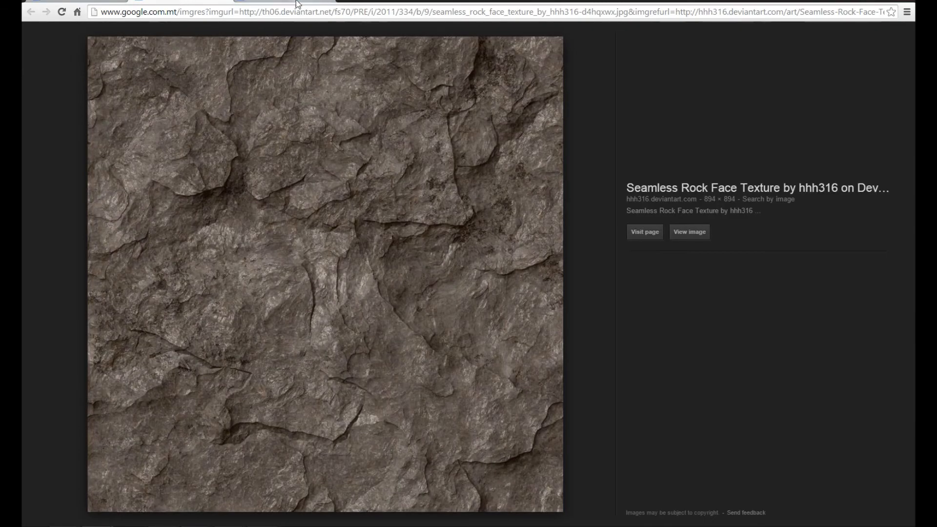
{"action": "key", "text": "Right"}
{"action": "key", "text": "Left"}
Step: Open the seamless rock face texture at full size, copy the image and paste it into the Photoshop wall document above AO copy
{"action": "left_click", "coordinate": [689, 232]}
{"action": "right_click", "coordinate": [317, 213]}
{"action": "left_click", "coordinate": [341, 246]}
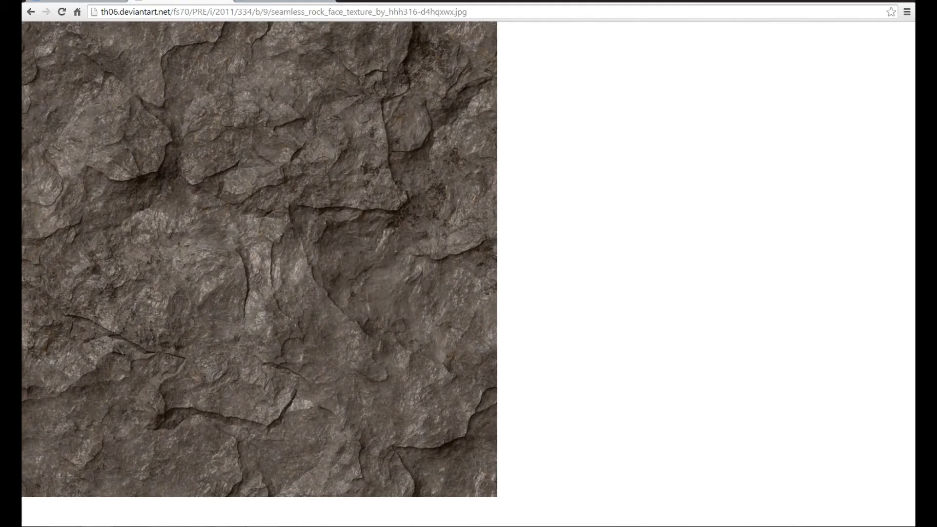
{"action": "key", "text": "alt+Tab"}
{"action": "key", "text": "ctrl+v"}
Step: Scale down the pasted rock texture and place it at the upper-left corner of the brick wall area
{"action": "key", "text": "ctrl+minus"}
{"action": "key", "text": "ctrl+t"}
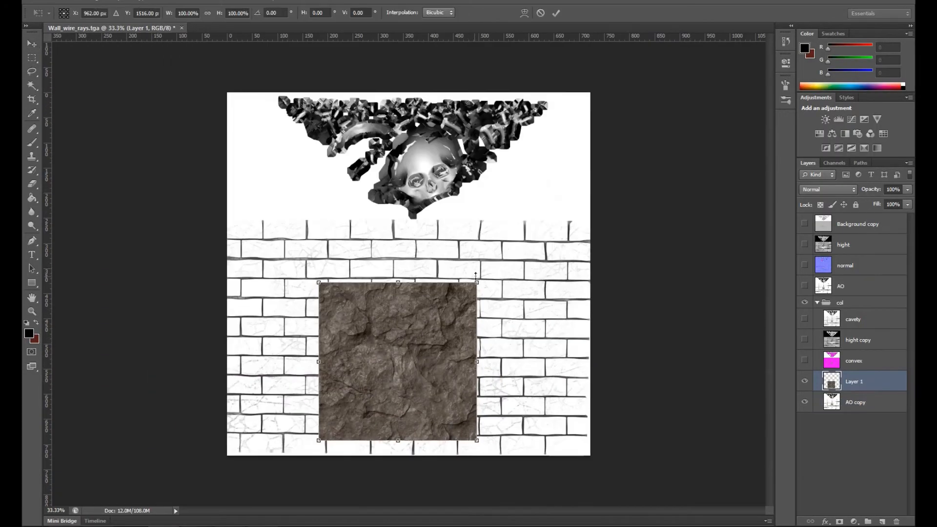
{"action": "left_click_drag", "start_coordinate": [477, 281], "coordinate": [390, 374], "text": "shift"}
{"action": "key", "text": "Return"}
{"action": "left_click_drag", "start_coordinate": [362, 419], "coordinate": [269, 275]}
Step: Duplicate the rock tile, place the copy flush against the original's right edge, and check the seam between them
{"action": "left_click_drag", "start_coordinate": [835, 390], "coordinate": [881, 521]}
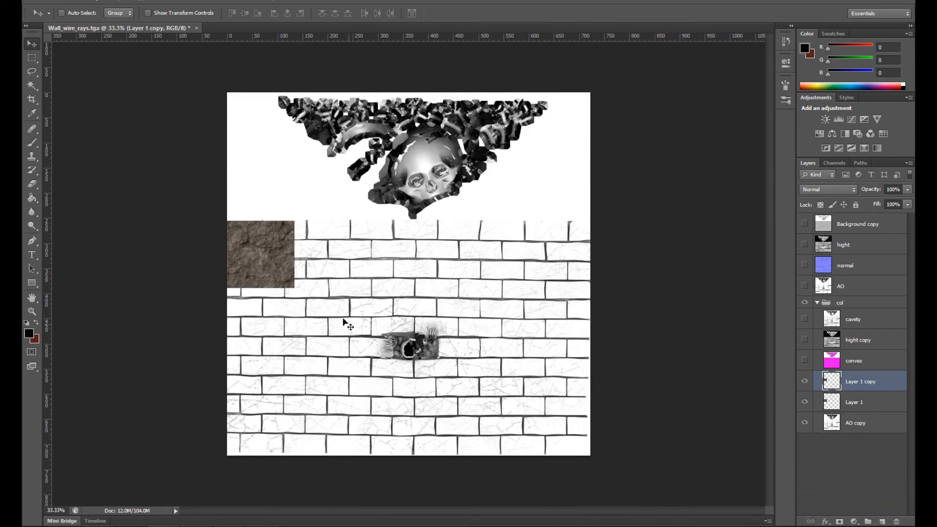
{"action": "left_click_drag", "start_coordinate": [271, 266], "coordinate": [338, 265]}
{"action": "key", "text": "ctrl+plus"}
{"action": "key", "text": "ctrl+plus"}
{"action": "key", "text": "ctrl+plus"}
{"action": "key", "text": "ctrl+plus"}
{"action": "key", "text": "ctrl+plus"}
{"action": "left_click_drag", "start_coordinate": [254, 257], "coordinate": [637, 439]}
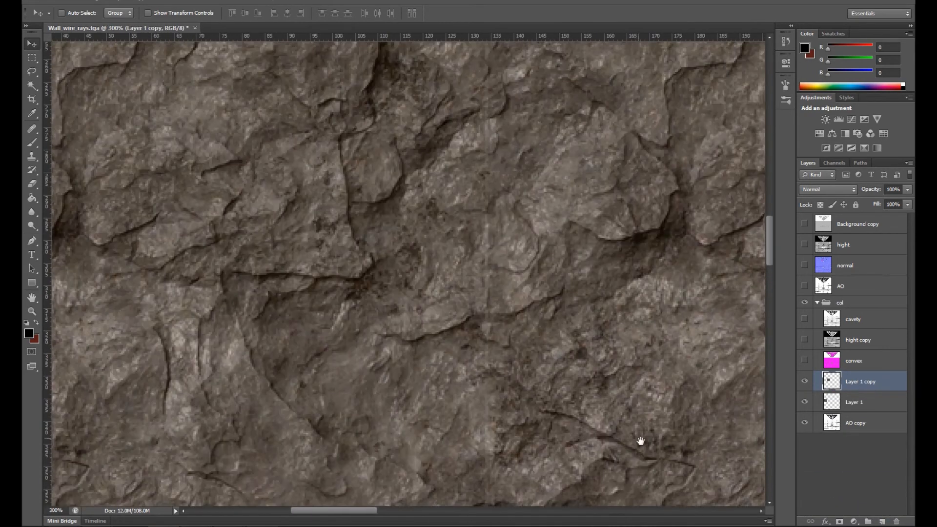
{"action": "left_click_drag", "start_coordinate": [588, 334], "coordinate": [589, 334]}
{"action": "left_click_drag", "start_coordinate": [574, 364], "coordinate": [508, 302]}
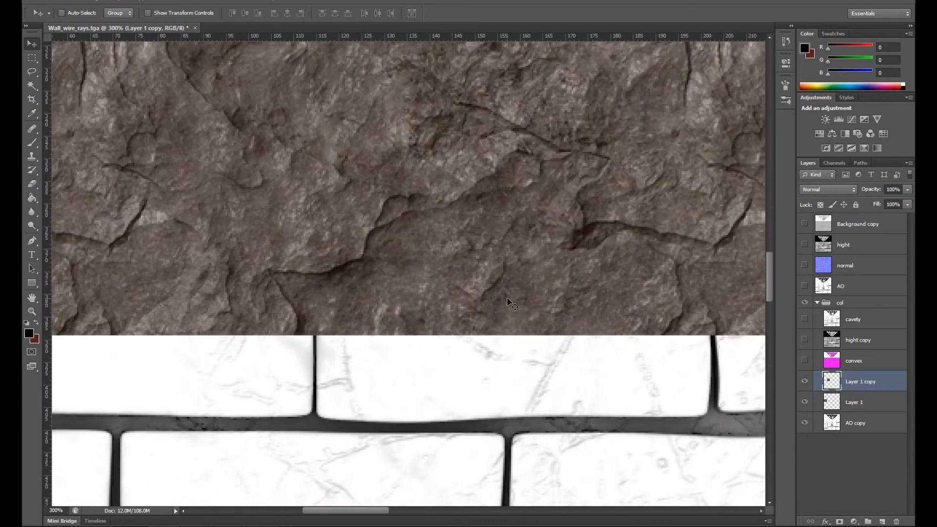
Step: Extend the row of rock tiles further to the right along the bricks' upper edge and merge the tiles into one layer
{"action": "key", "text": "ctrl+minus"}
{"action": "key", "text": "ctrl+minus"}
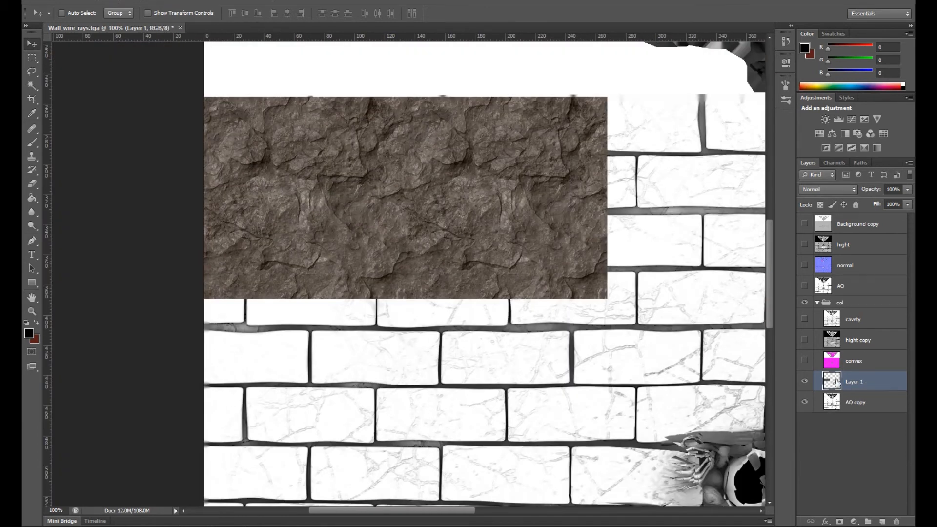
{"action": "left_click_drag", "start_coordinate": [221, 268], "coordinate": [350, 259]}
{"action": "key", "text": "ctrl+e"}
Step: Duplicate the merged rock strip and move the copy to its right so the rock spans the canvas's full width
{"action": "left_click_drag", "start_coordinate": [831, 385], "coordinate": [882, 521]}
{"action": "key", "text": "ctrl+minus"}
{"action": "key", "text": "ctrl+minus"}
{"action": "key", "text": "ctrl+minus"}
{"action": "left_click_drag", "start_coordinate": [287, 275], "coordinate": [532, 279]}
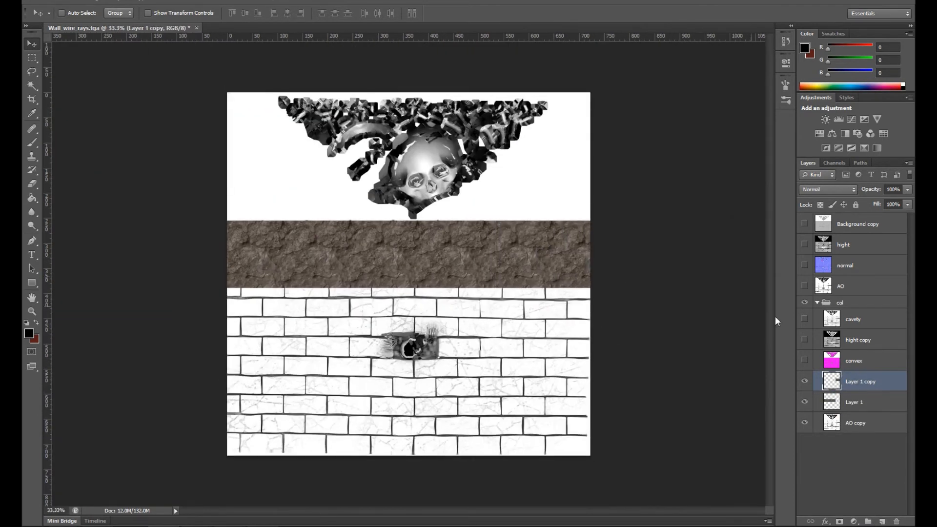
Step: Merge the rock strips into one full-width layer, duplicate it, and stack the copies downward over the bricks
{"action": "key", "text": "ctrl+e"}
{"action": "left_click_drag", "start_coordinate": [841, 381], "coordinate": [880, 521]}
{"action": "left_click_drag", "start_coordinate": [535, 250], "coordinate": [536, 318]}
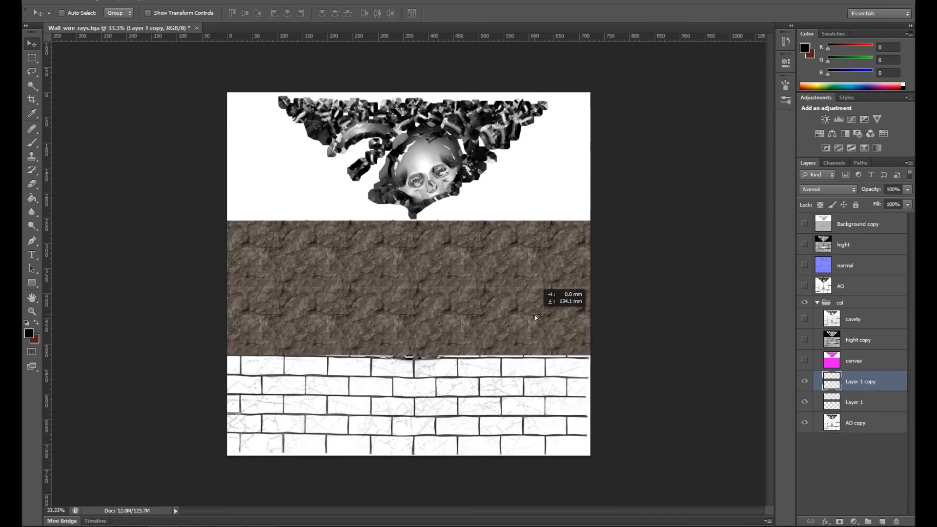
{"action": "left_click_drag", "start_coordinate": [847, 384], "coordinate": [882, 521]}
{"action": "left_click_drag", "start_coordinate": [556, 291], "coordinate": [556, 363]}
Step: Cover the remaining lower bricks with another copy of the rock strip and merge all rock strips into one layer
{"action": "left_click_drag", "start_coordinate": [849, 384], "coordinate": [868, 507]}
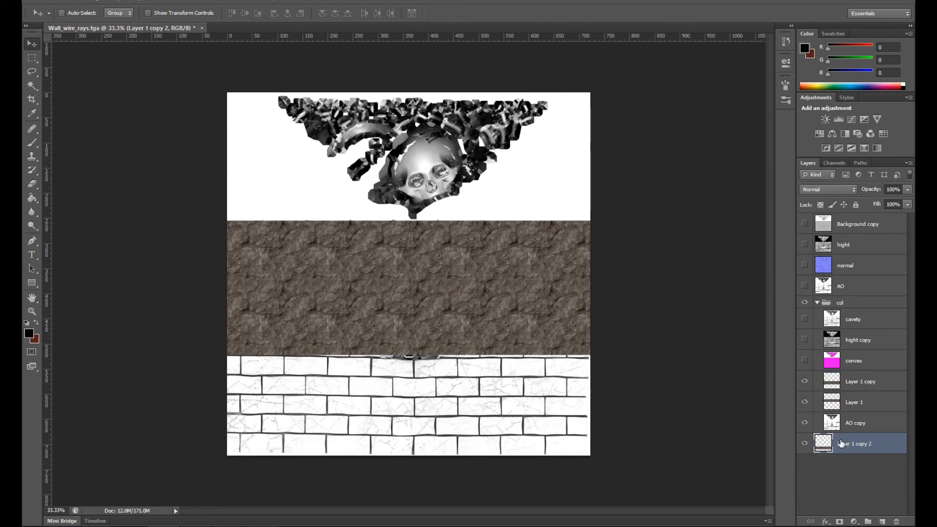
{"action": "left_click_drag", "start_coordinate": [846, 411], "coordinate": [853, 411]}
{"action": "left_click_drag", "start_coordinate": [857, 423], "coordinate": [881, 520]}
{"action": "left_click_drag", "start_coordinate": [532, 365], "coordinate": [527, 432]}
{"action": "left_click", "coordinate": [851, 381]}
{"action": "key", "text": "ctrl+e"}
{"action": "key", "text": "ctrl+e"}
{"action": "key", "text": "ctrl+e"}
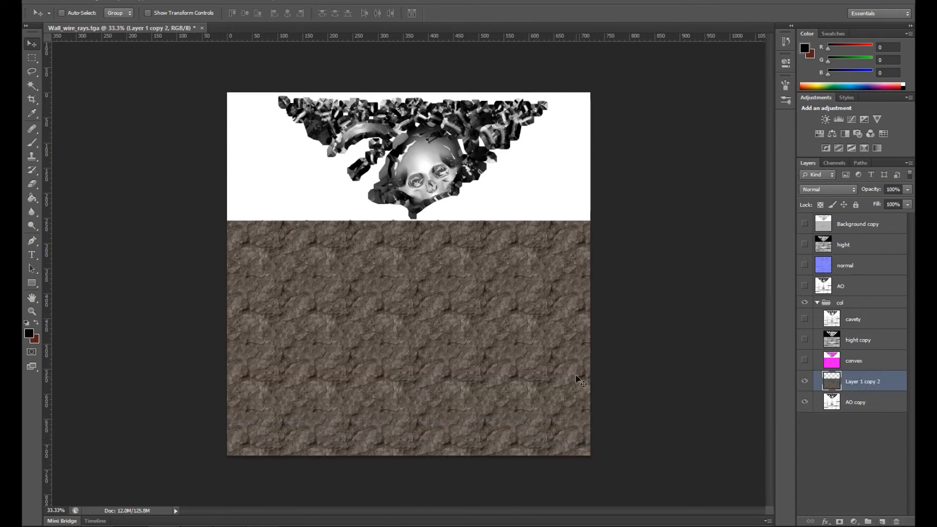
Step: Clone rock patches across the wall area with the Clone Stamp at brush size 800 to break up the tiling
{"action": "key", "text": "ctrl+minus"}
{"action": "key", "text": "s"}
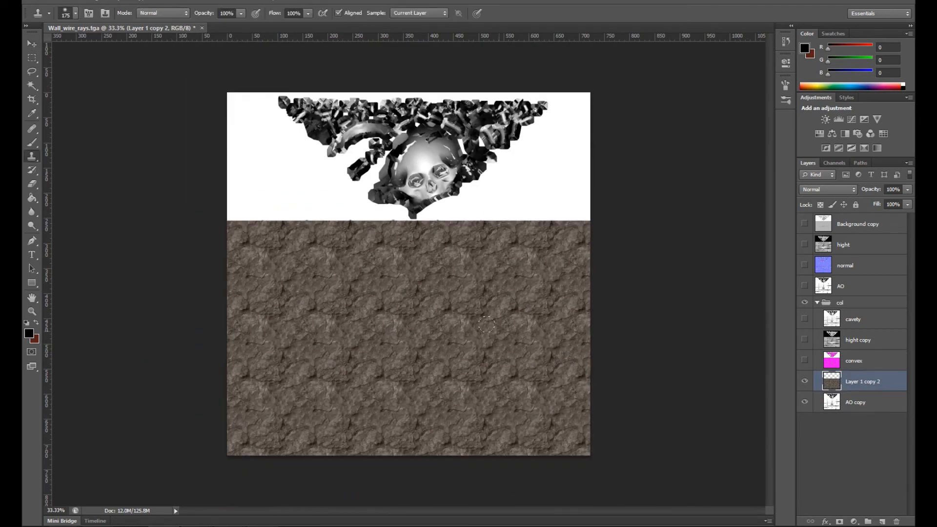
{"action": "left_click", "coordinate": [311, 274], "text": "alt"}
{"action": "left_click", "coordinate": [480, 367]}
{"action": "left_click", "coordinate": [514, 273], "text": "alt"}
{"action": "left_click", "coordinate": [331, 359]}
{"action": "left_click", "coordinate": [517, 421], "text": "alt"}
{"action": "left_click", "coordinate": [349, 272]}
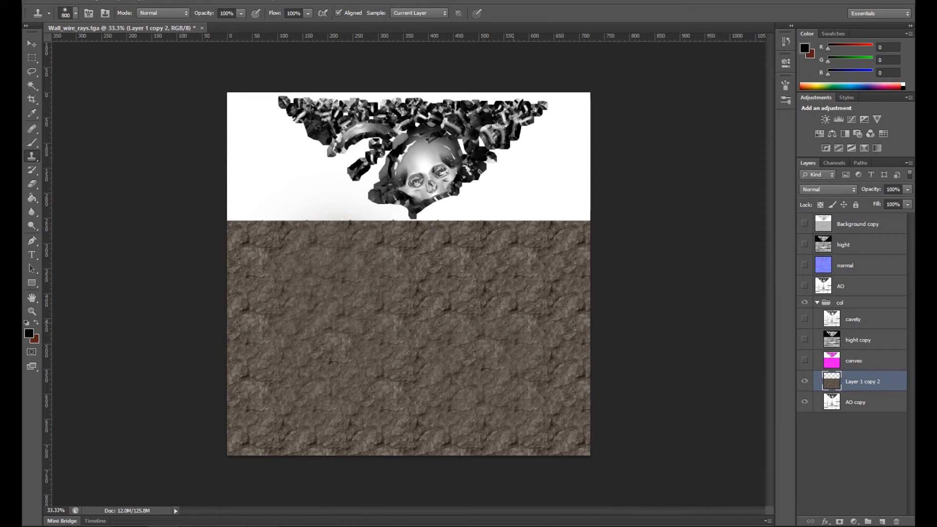
{"action": "key", "text": "ctrl+1"}
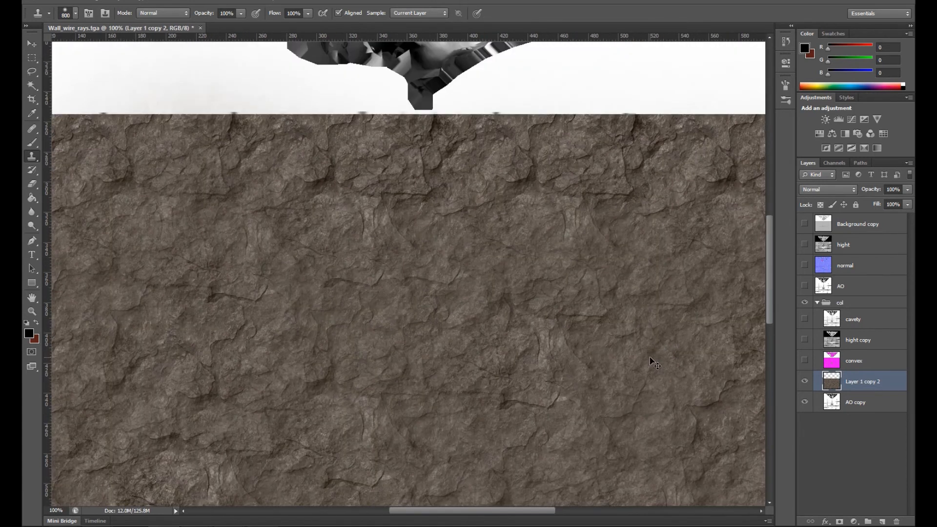
{"action": "key", "text": "ctrl+minus"}
{"action": "key", "text": "ctrl+minus"}
{"action": "key", "text": "ctrl+minus"}
Step: Place 01-06-2013_grunge09.jpg from the texture library's Grunge folder over the rock area
{"action": "left_click", "coordinate": [117, 526]}
{"action": "mouse_move", "coordinate": [109, 497]}
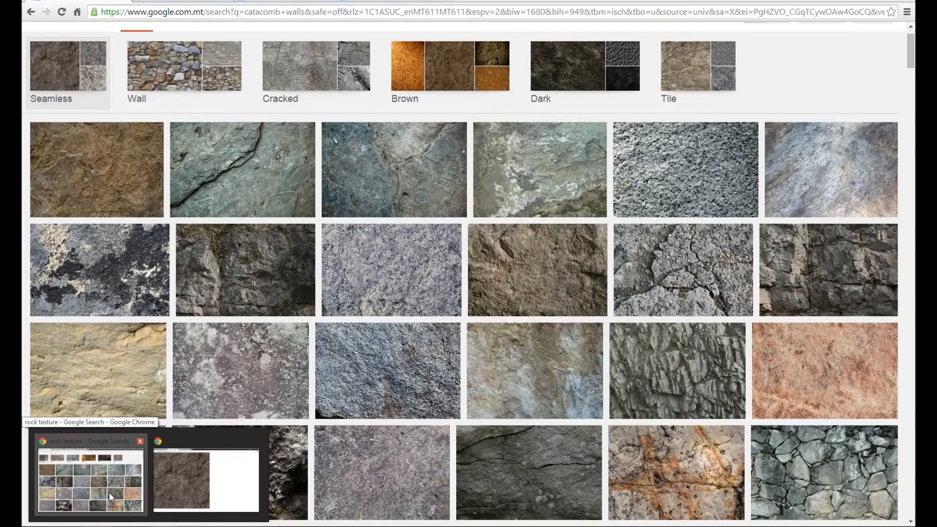
{"action": "mouse_move", "coordinate": [93, 526]}
{"action": "left_click", "coordinate": [107, 475]}
{"action": "left_click", "coordinate": [333, 82]}
{"action": "double_click", "coordinate": [472, 137]}
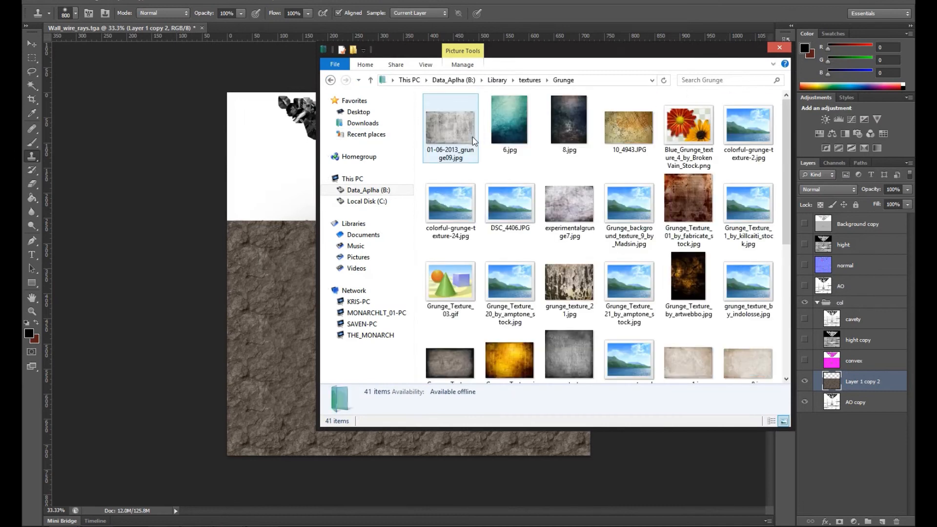
{"action": "left_click_drag", "start_coordinate": [451, 140], "coordinate": [257, 316]}
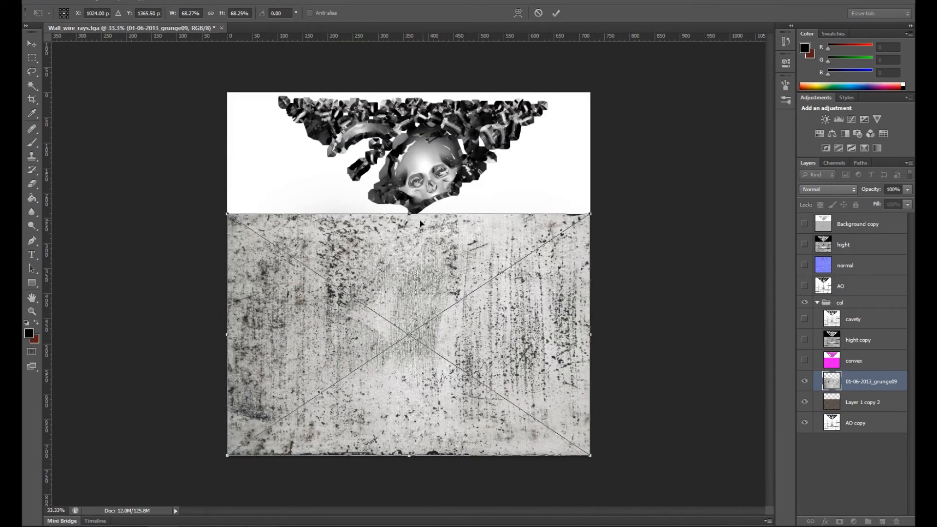
{"action": "key", "text": "Return"}
Step: Blend the grunge09 layer into the rock with Multiply mode at 52% opacity
{"action": "left_click", "coordinate": [828, 189]}
{"action": "left_click", "coordinate": [824, 239]}
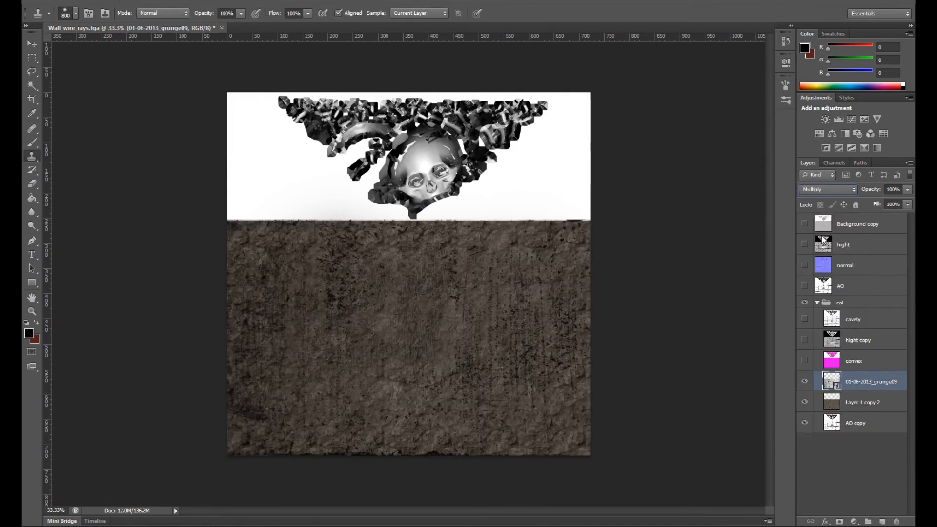
{"action": "left_click_drag", "start_coordinate": [904, 202], "coordinate": [881, 205]}
Step: Place the dark peeling grunge-texture-textures-557423-o image from the Grunge folder over the rock wall area
{"action": "left_click", "coordinate": [148, 526]}
{"action": "left_click", "coordinate": [91, 487]}
{"action": "scroll", "coordinate": [638, 286], "scroll_direction": "down", "scroll_amount": 5}
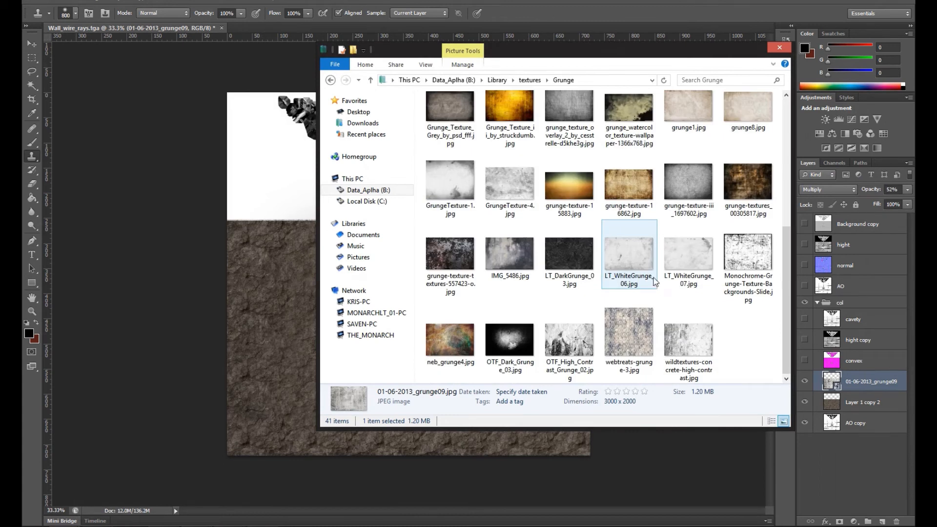
{"action": "left_click_drag", "start_coordinate": [450, 257], "coordinate": [272, 356]}
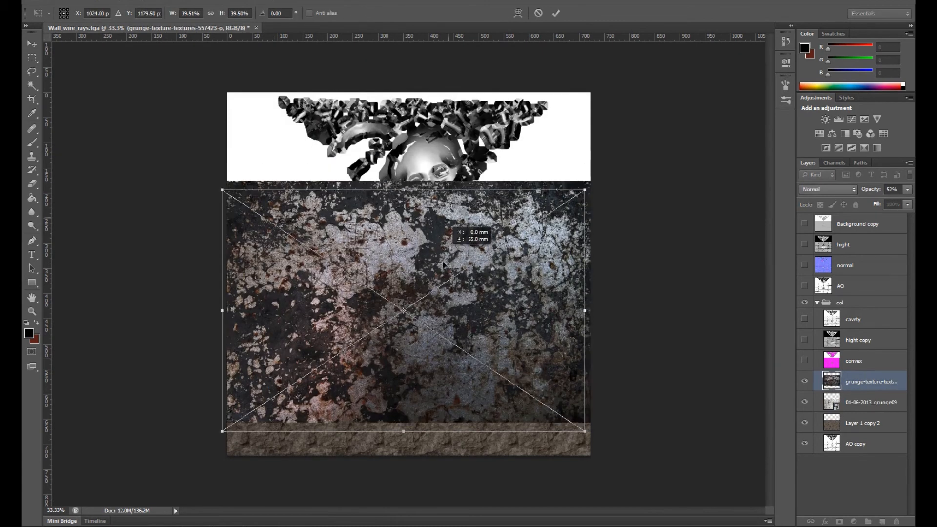
{"action": "left_click_drag", "start_coordinate": [443, 265], "coordinate": [452, 295]}
{"action": "key", "text": "Return"}
Step: Change the blend mode of the dark grunge layer and lower its opacity so it tints the rock
{"action": "key", "text": "s"}
{"action": "left_click", "coordinate": [829, 190]}
{"action": "left_click", "coordinate": [823, 233]}
{"action": "left_click", "coordinate": [830, 190]}
{"action": "left_click", "coordinate": [818, 330]}
{"action": "left_click_drag", "start_coordinate": [907, 189], "coordinate": [880, 200]}
Step: Group the rock layer with both grunge layers, name the group wall, and hide it
{"action": "left_click", "coordinate": [854, 424], "text": "shift"}
{"action": "key", "text": "ctrl+g"}
{"action": "left_click", "coordinate": [856, 377]}
{"action": "type", "text": "wall"}
{"action": "key", "text": "Return"}
{"action": "left_click", "coordinate": [804, 377]}
Step: Check the cavety map on the bricks, hide it, and show the hight copy layer instead
{"action": "key", "text": "ctrl+plus"}
{"action": "key", "text": "ctrl+plus"}
{"action": "key", "text": "ctrl+plus"}
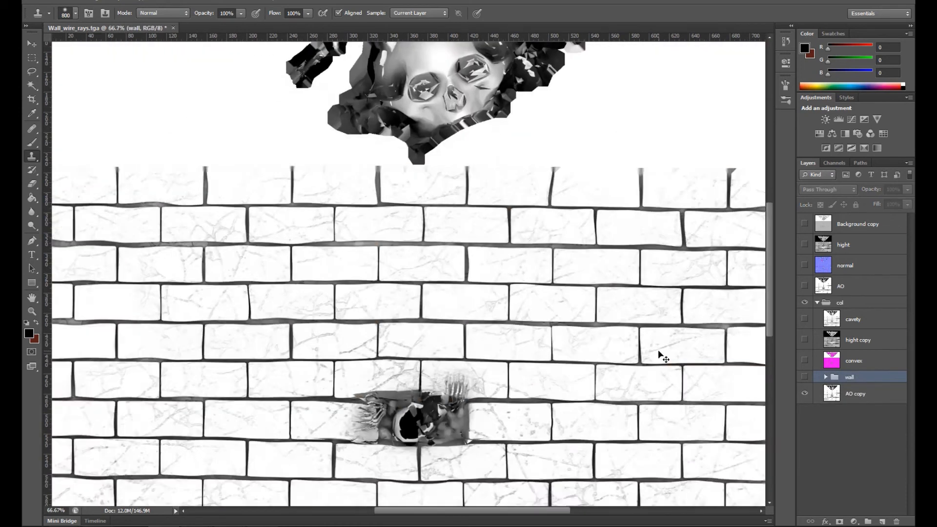
{"action": "left_click", "coordinate": [804, 319]}
{"action": "left_click", "coordinate": [862, 320]}
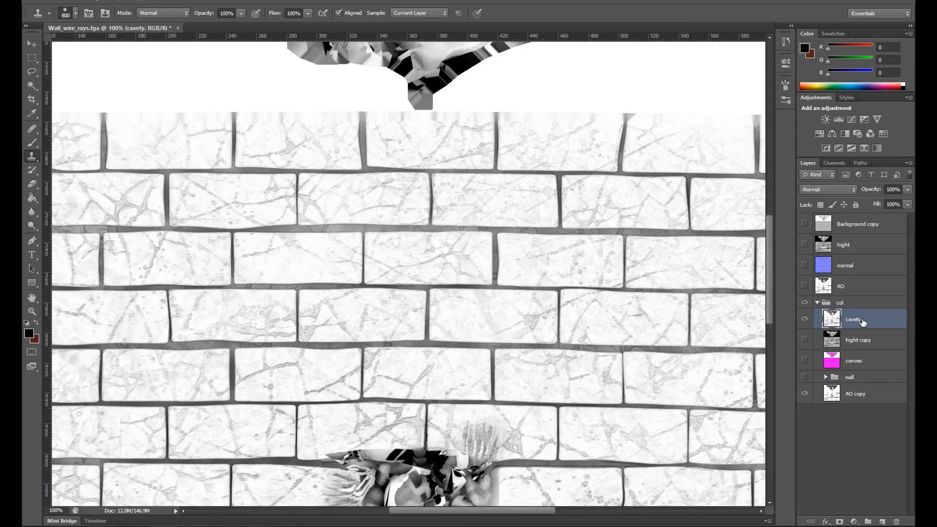
{"action": "left_click", "coordinate": [804, 319]}
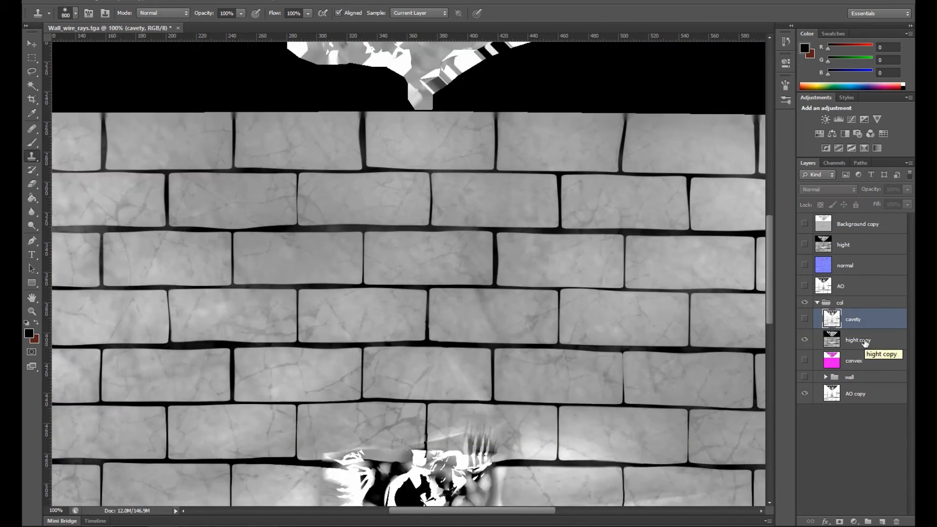
{"action": "key", "text": "v"}
{"action": "key", "text": "ctrl+minus"}
{"action": "key", "text": "ctrl+minus"}
{"action": "key", "text": "ctrl+minus"}
{"action": "key", "text": "ctrl+plus"}
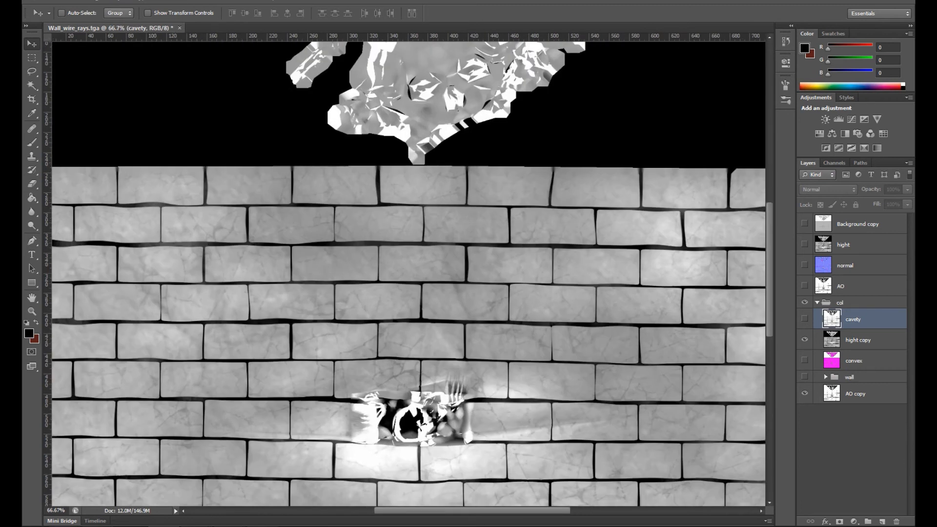
Step: Browse the texture library's Concrete folder and preview candidate images, including the seamless concrete and OTF_Concrete_06.jpg
{"action": "mouse_move", "coordinate": [147, 525]}
{"action": "left_click", "coordinate": [123, 481]}
{"action": "left_click", "coordinate": [330, 80]}
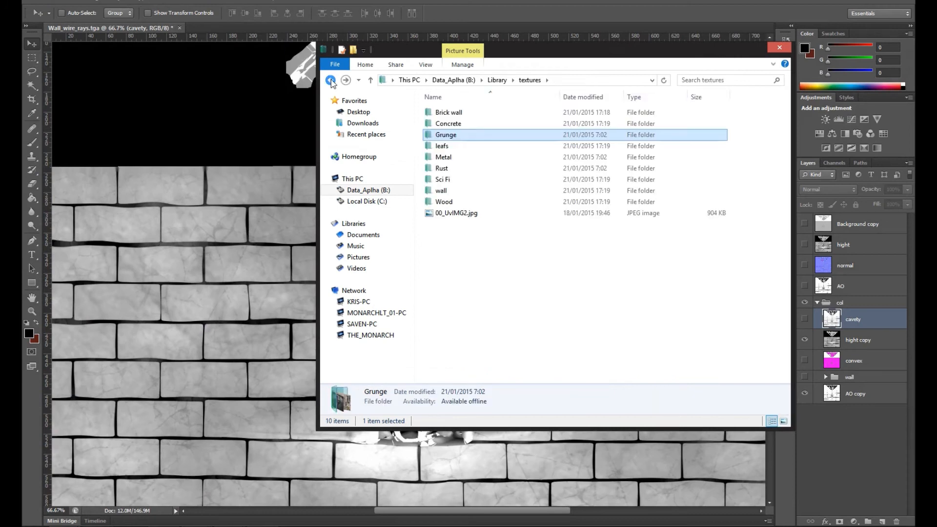
{"action": "double_click", "coordinate": [460, 127]}
{"action": "left_click", "coordinate": [516, 288]}
{"action": "scroll", "coordinate": [649, 273], "scroll_direction": "down", "scroll_amount": 5}
{"action": "double_click", "coordinate": [740, 191]}
{"action": "left_click", "coordinate": [550, 2]}
{"action": "double_click", "coordinate": [695, 335]}
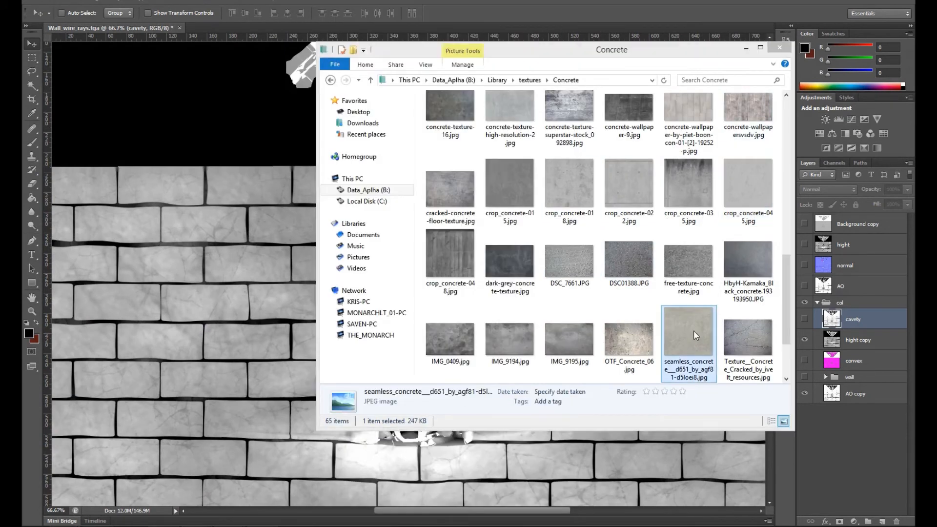
{"action": "left_click", "coordinate": [561, 1]}
{"action": "double_click", "coordinate": [646, 340]}
{"action": "left_click", "coordinate": [561, 2]}
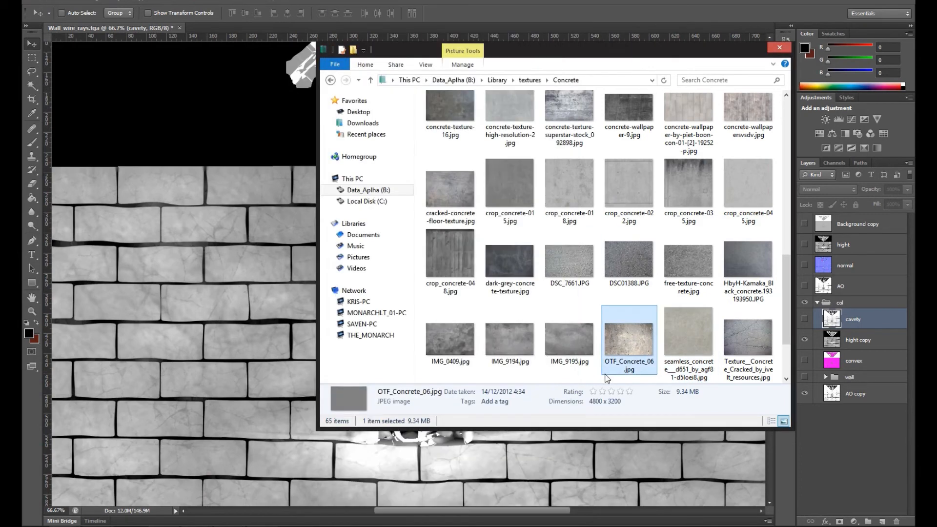
Step: Place OTF_Concrete_06.jpg in the document, scaled down at the upper-left corner of the brick wall area
{"action": "left_click_drag", "start_coordinate": [621, 337], "coordinate": [244, 333]}
{"action": "left_click_drag", "start_coordinate": [447, 248], "coordinate": [254, 268]}
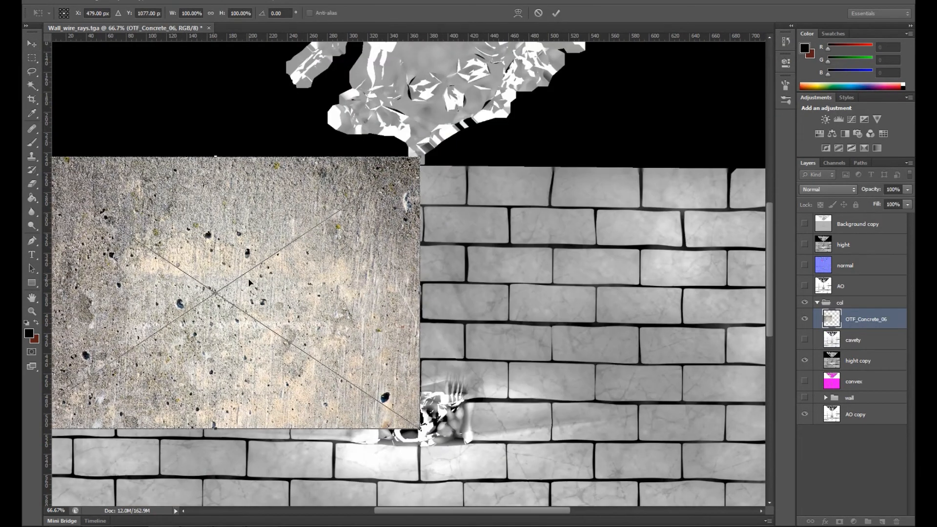
{"action": "key", "text": "ctrl+minus"}
{"action": "key", "text": "ctrl+minus"}
{"action": "left_click_drag", "start_coordinate": [301, 288], "coordinate": [318, 288]}
{"action": "left_click_drag", "start_coordinate": [430, 355], "coordinate": [363, 320], "text": "shift"}
{"action": "key", "text": "Return"}
Step: Duplicate the concrete tile to its right, rasterize the copy, and erase its hard left edge to soften the seam
{"action": "mouse_move", "coordinate": [347, 284]}
{"action": "left_mouse_down", "text": "alt"}
{"action": "mouse_move", "coordinate": [453, 280]}
{"action": "mouse_move", "coordinate": [431, 283]}
{"action": "left_mouse_up", "text": "alt"}
{"action": "key", "text": "e"}
{"action": "right_click", "coordinate": [861, 318]}
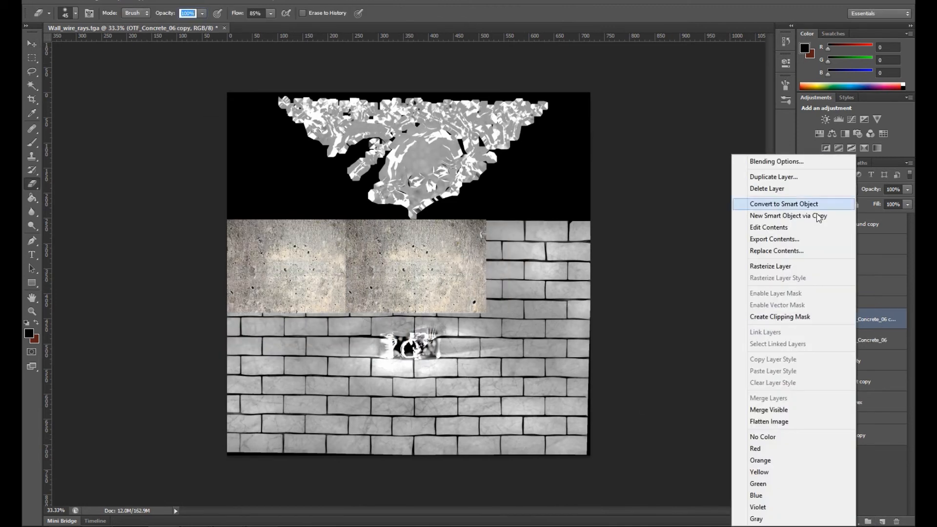
{"action": "left_click", "coordinate": [780, 266]}
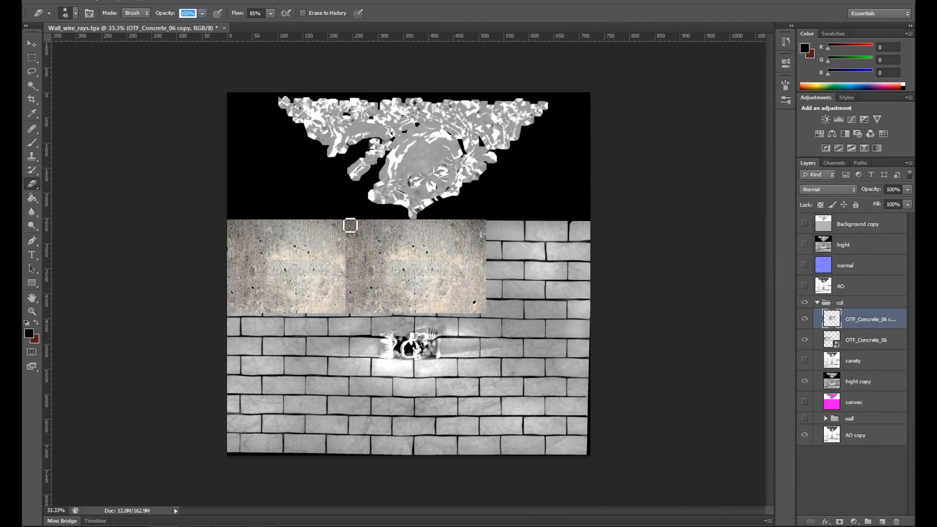
{"action": "left_click_drag", "start_coordinate": [344, 213], "coordinate": [345, 308]}
Step: Add a third concrete tile reaching the canvas's right edge, merge the copies, and rasterize the original concrete layer
{"action": "left_click", "coordinate": [32, 45]}
{"action": "left_click_drag", "start_coordinate": [875, 322], "coordinate": [881, 520]}
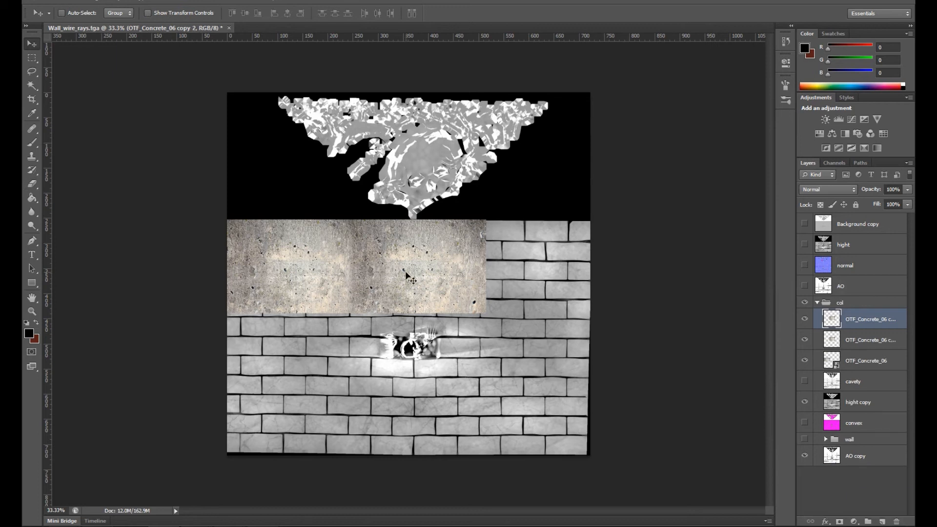
{"action": "left_click_drag", "start_coordinate": [405, 276], "coordinate": [510, 276]}
{"action": "key", "text": "ctrl+e"}
{"action": "right_click", "coordinate": [856, 341]}
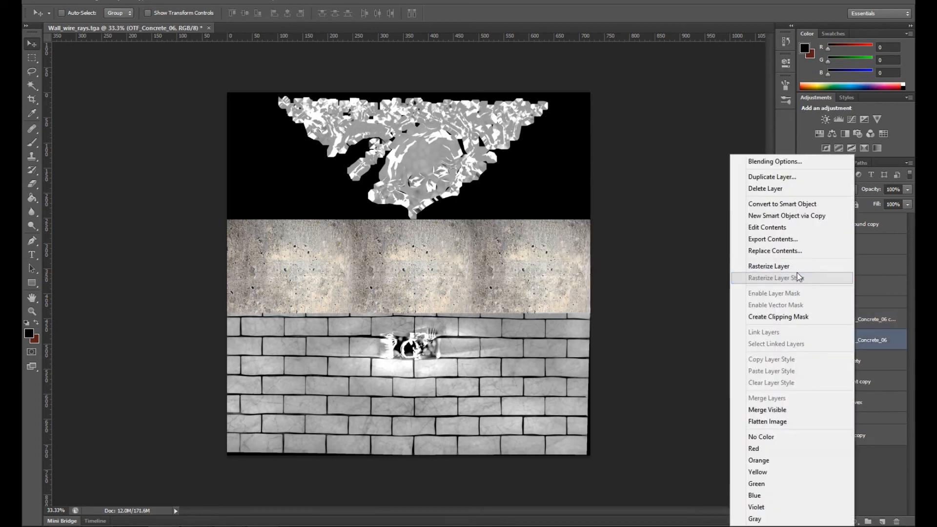
{"action": "left_click", "coordinate": [775, 276]}
Step: Duplicate the concrete row below the first one and erase its hard upper edge to blend the seam
{"action": "left_click_drag", "start_coordinate": [563, 269], "coordinate": [563, 349]}
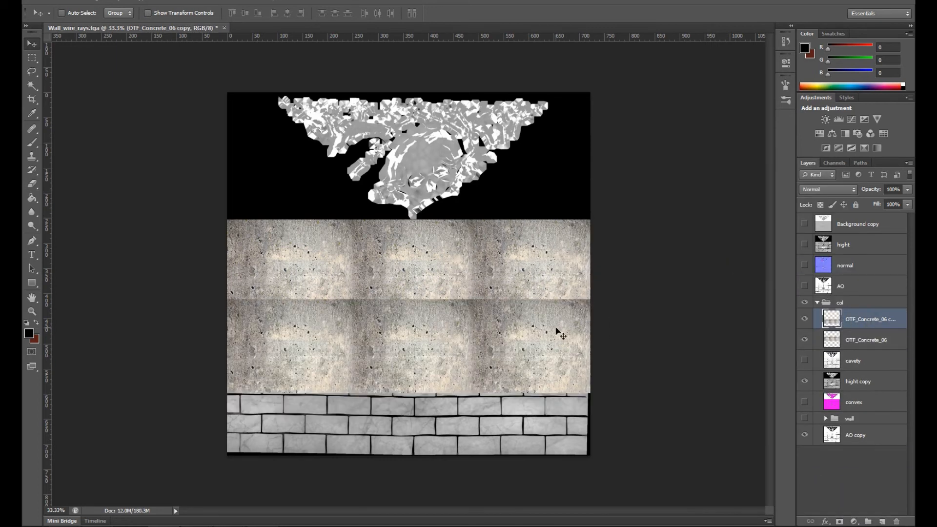
{"action": "key", "text": "e"}
{"action": "left_click_drag", "start_coordinate": [597, 299], "coordinate": [222, 300]}
Step: Cover the lowest bricks with another concrete row, merge all rows into one concrete layer, and hide it
{"action": "left_click", "coordinate": [32, 44]}
{"action": "left_click_drag", "start_coordinate": [876, 321], "coordinate": [881, 521]}
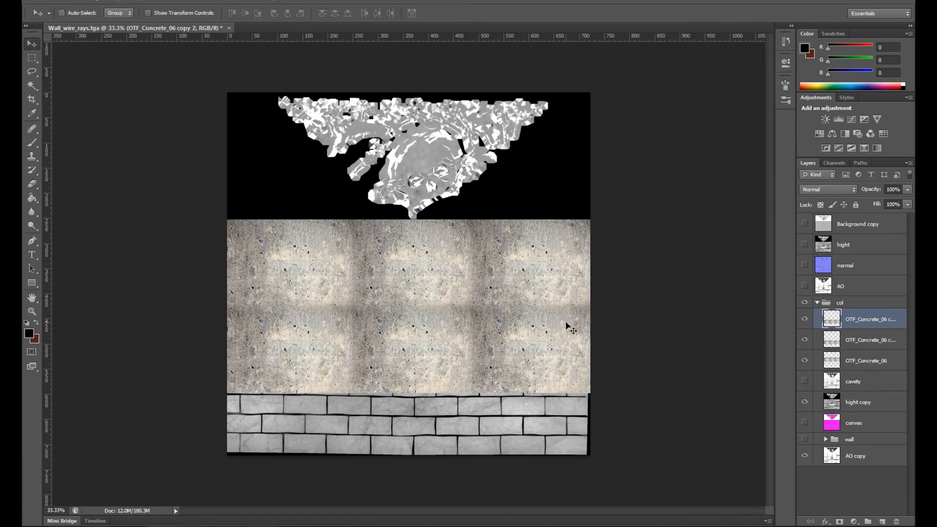
{"action": "left_click_drag", "start_coordinate": [565, 324], "coordinate": [548, 403]}
{"action": "key", "text": "ctrl+e"}
{"action": "key", "text": "ctrl+e"}
{"action": "left_click", "coordinate": [805, 319]}
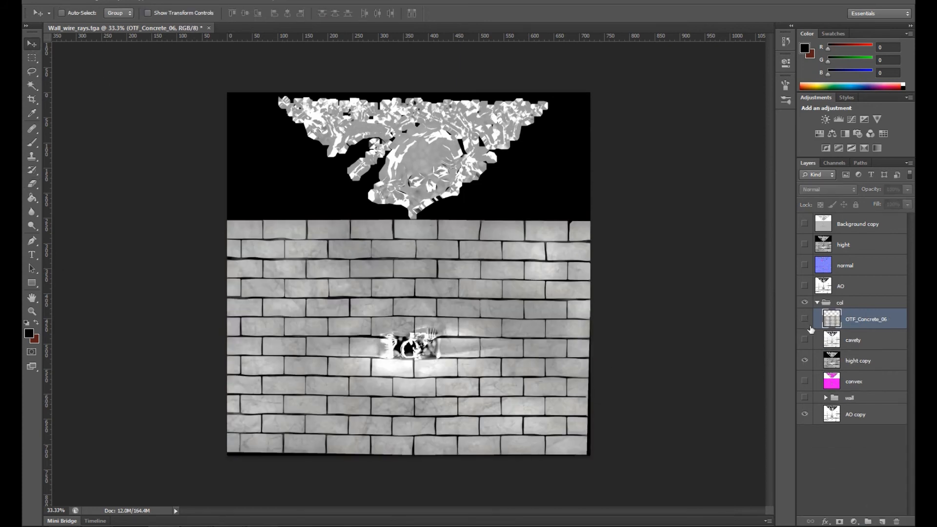
Step: Set up a Color Range selection of the height map's dark mortar gaps with fuzziness 200
{"action": "left_click", "coordinate": [165, 4]}
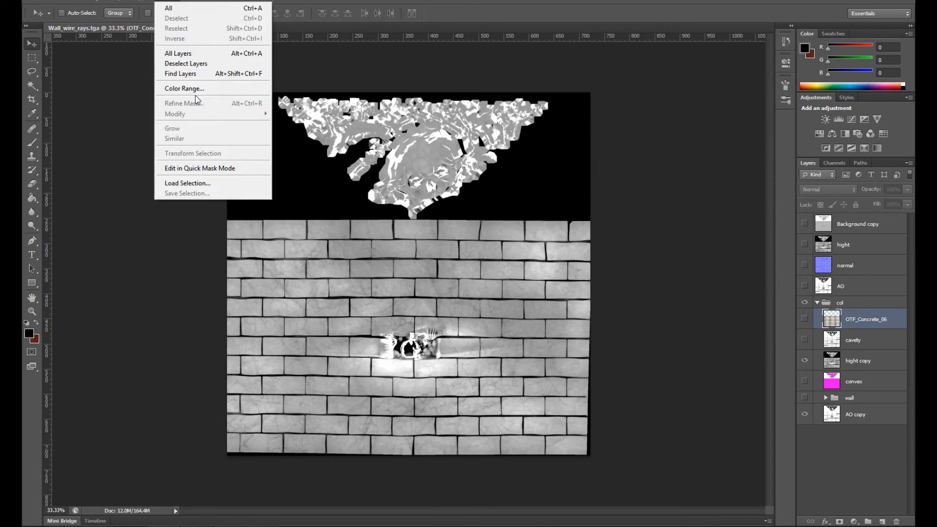
{"action": "left_click", "coordinate": [188, 88]}
{"action": "left_click_drag", "start_coordinate": [650, 193], "coordinate": [705, 202]}
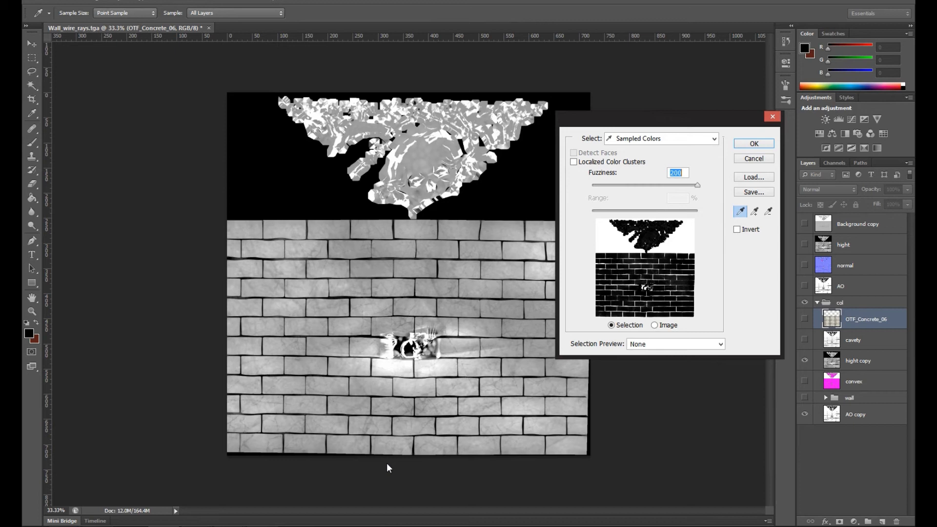
{"action": "key", "text": "alt+Tab"}
{"action": "left_click", "coordinate": [128, 400]}
{"action": "right_click", "coordinate": [163, 526]}
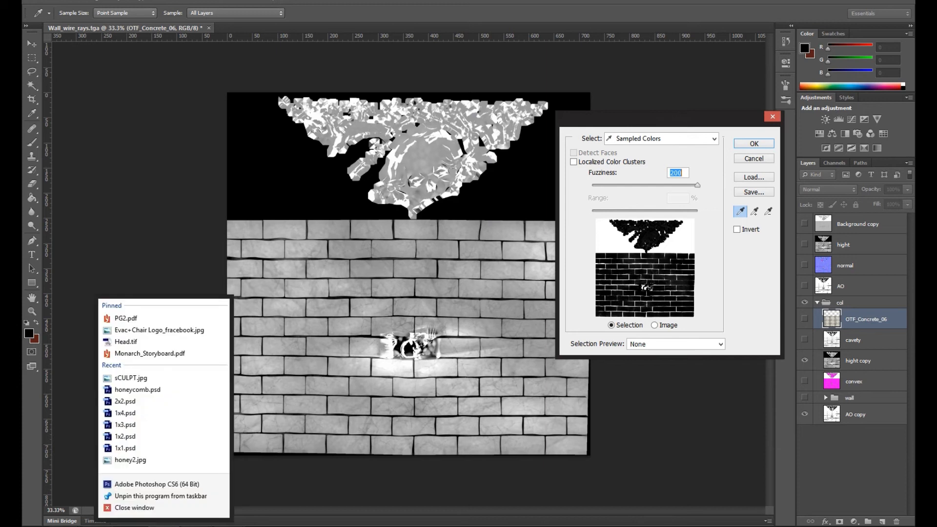
{"action": "left_click", "coordinate": [167, 504]}
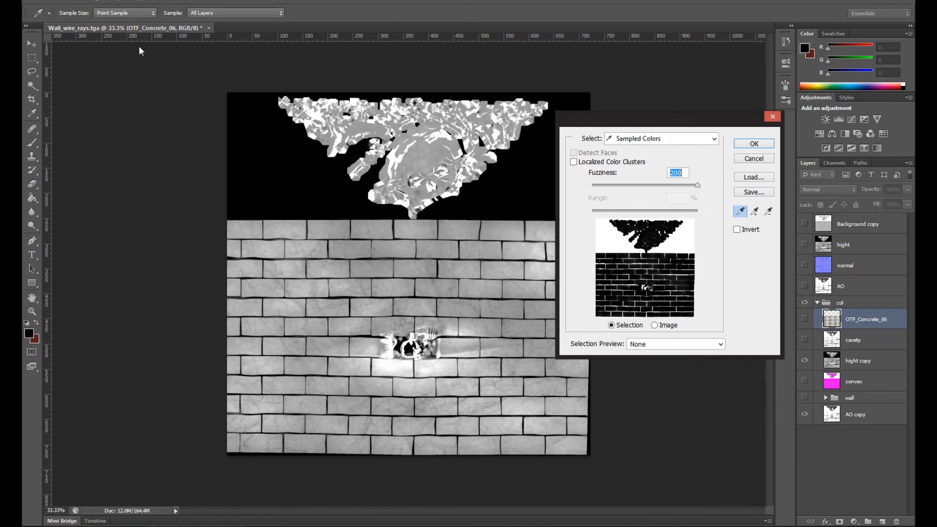
{"action": "mouse_move", "coordinate": [142, 526]}
{"action": "left_click", "coordinate": [189, 484]}
{"action": "left_click", "coordinate": [284, 2]}
{"action": "left_click", "coordinate": [222, 2]}
{"action": "left_click", "coordinate": [222, 2]}
{"action": "left_click", "coordinate": [874, 1]}
Step: Accept the Color Range selection of the mortar pattern and show the OTF_Concrete_06 layer over the bricks
{"action": "left_click_drag", "start_coordinate": [640, 125], "coordinate": [492, 111]}
{"action": "left_click", "coordinate": [607, 129]}
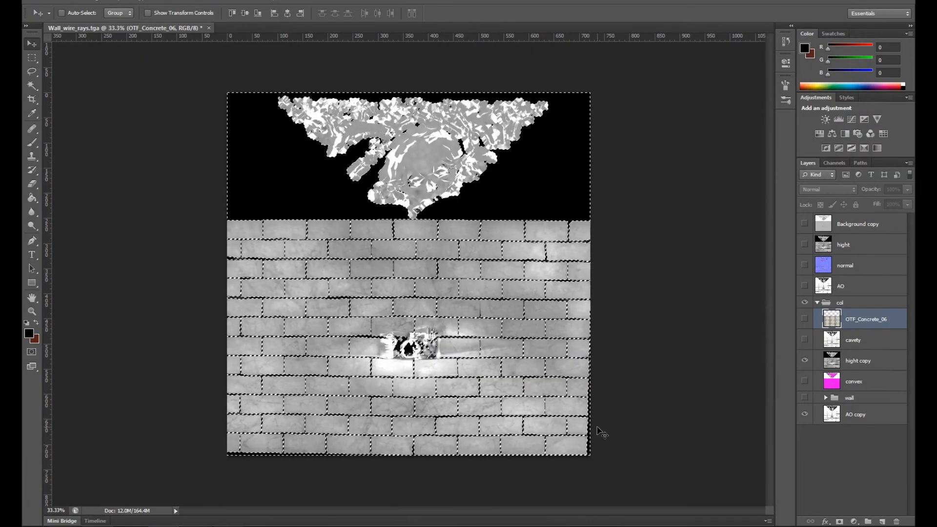
{"action": "key", "text": "ctrl+plus"}
{"action": "key", "text": "ctrl+plus"}
{"action": "left_click_drag", "start_coordinate": [549, 330], "coordinate": [554, 184]}
{"action": "left_click", "coordinate": [804, 318]}
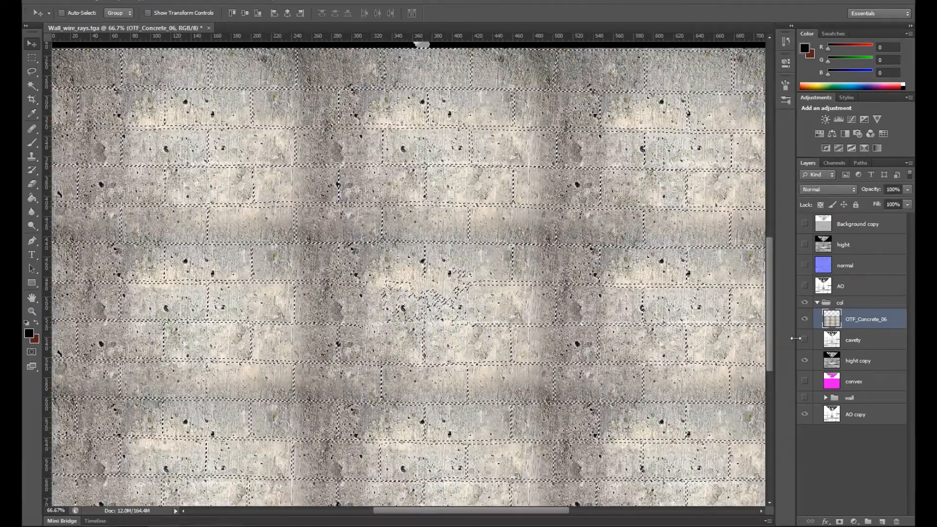
Step: Try to copy the selected part of the concrete onto its own layer
{"action": "key", "text": "ctrl+j"}
{"action": "left_click", "coordinate": [804, 340]}
{"action": "key", "text": "ctrl+z"}
{"action": "left_click", "coordinate": [804, 319]}
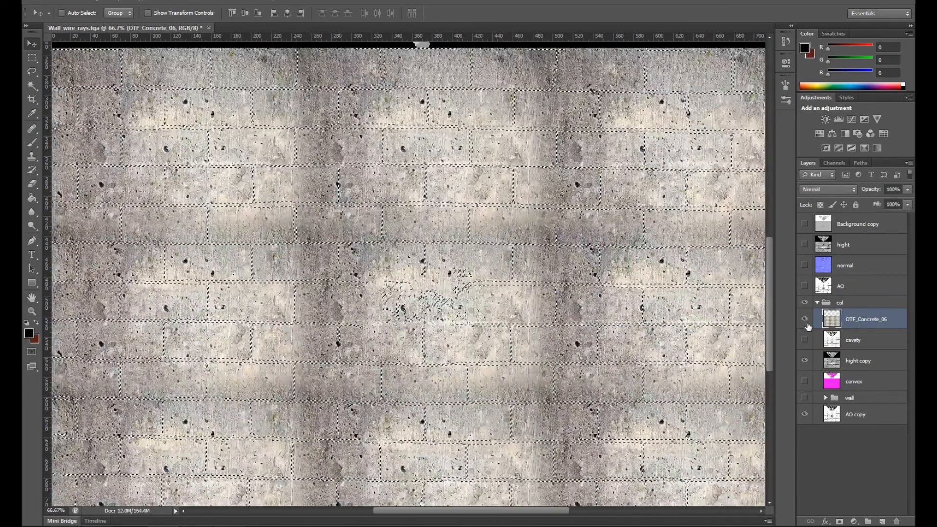
{"action": "key", "text": "ctrl+j"}
{"action": "key", "text": "ctrl+z"}
Step: Duplicate the concrete layer, hide the original, and delete the copy's brick areas so only the mortar gaps keep concrete
{"action": "left_click_drag", "start_coordinate": [866, 322], "coordinate": [881, 521]}
{"action": "left_click", "coordinate": [805, 340]}
{"action": "key", "text": "Delete"}
{"action": "key", "text": "ctrl+d"}
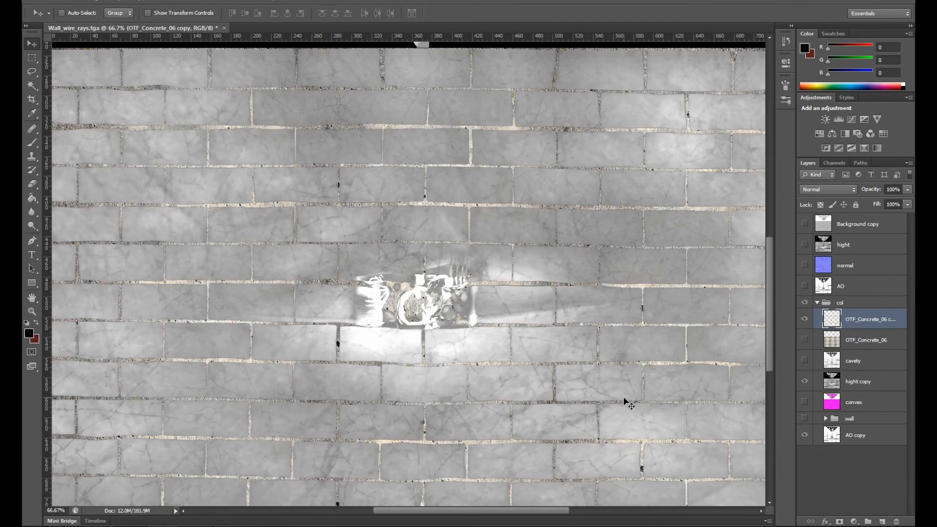
{"action": "key", "text": "ctrl+minus"}
{"action": "key", "text": "ctrl+plus"}
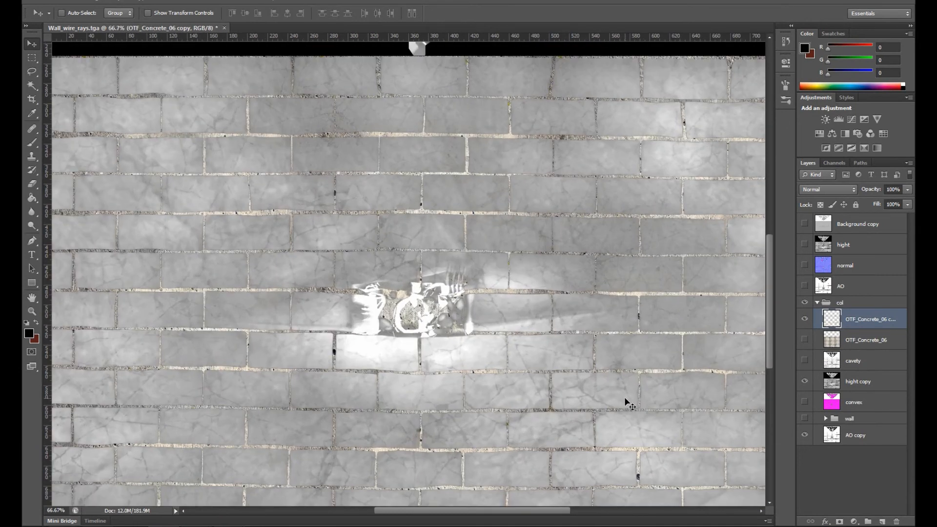
Step: Move the concrete mortar copy directly above the wall group, hide the hight copy layer, and check the mortar against the wall texture
{"action": "left_click_drag", "start_coordinate": [863, 318], "coordinate": [856, 413]}
{"action": "left_click", "coordinate": [804, 361]}
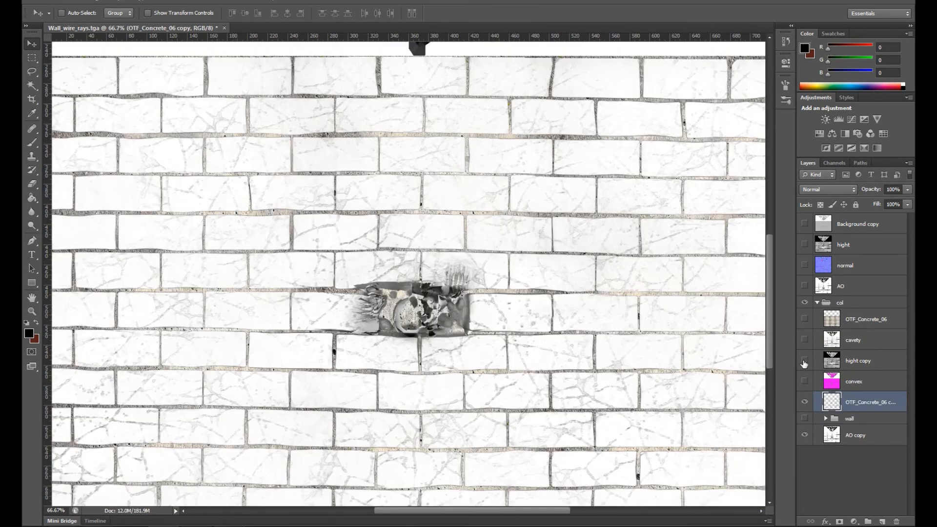
{"action": "left_click", "coordinate": [804, 418]}
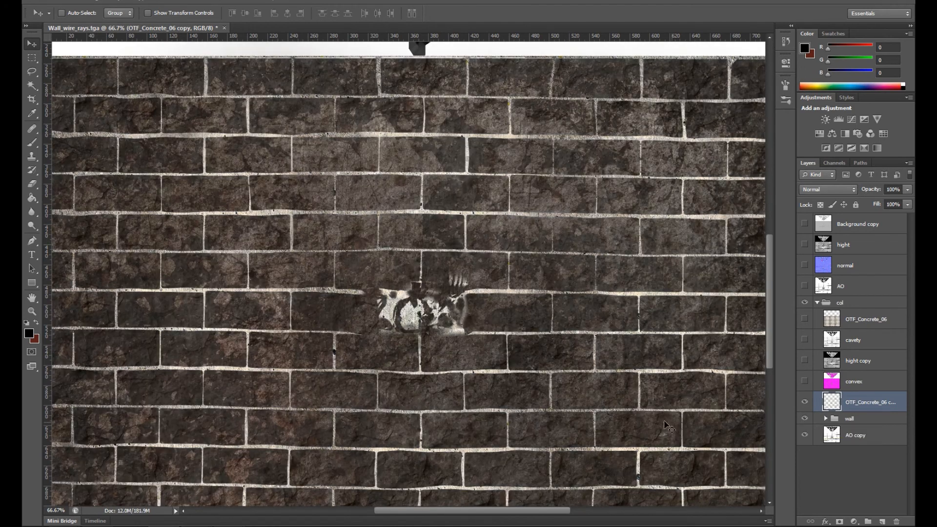
{"action": "key", "text": "ctrl+plus"}
{"action": "key", "text": "ctrl+plus"}
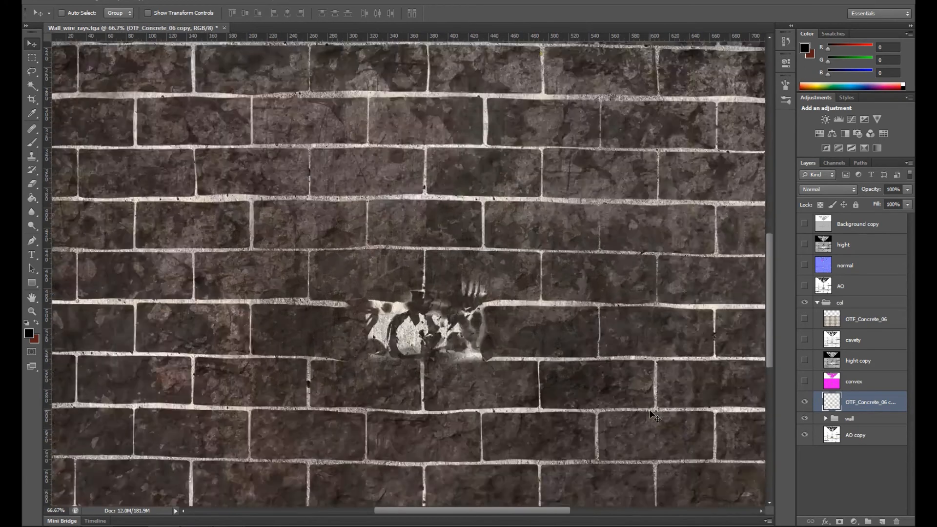
{"action": "left_click", "coordinate": [804, 418]}
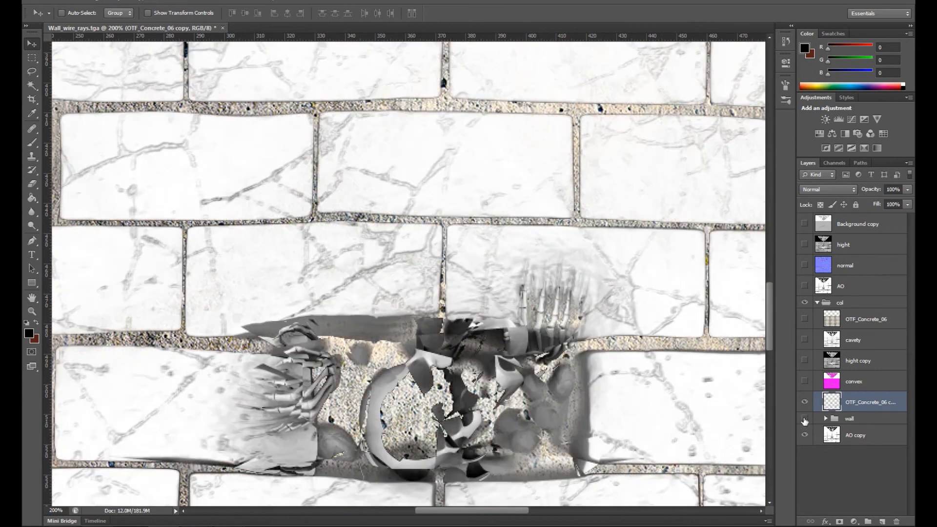
Step: Duplicate the full OTF_Concrete_06 layer and place the copy directly above the mortar layer
{"action": "left_click", "coordinate": [804, 318]}
{"action": "left_click", "coordinate": [843, 319]}
{"action": "left_click", "coordinate": [805, 319]}
{"action": "left_click_drag", "start_coordinate": [843, 319], "coordinate": [862, 411]}
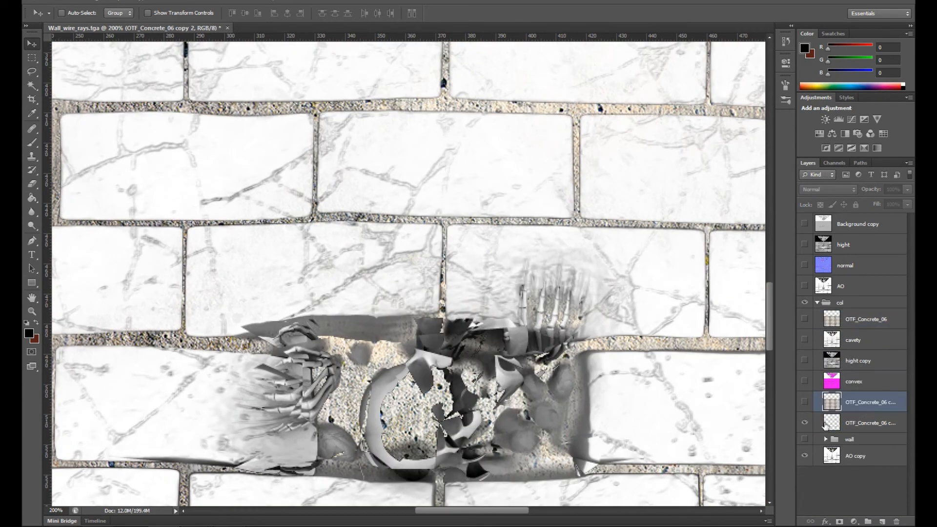
Step: Delete everything on the new concrete copy except a rectangular area around the skeleton's hole
{"action": "left_click", "coordinate": [807, 400]}
{"action": "left_click", "coordinate": [806, 400]}
{"action": "left_click", "coordinate": [33, 57]}
{"action": "left_click_drag", "start_coordinate": [296, 320], "coordinate": [595, 483]}
{"action": "left_click", "coordinate": [805, 401]}
{"action": "key", "text": "ctrl+shift+i"}
{"action": "key", "text": "Delete"}
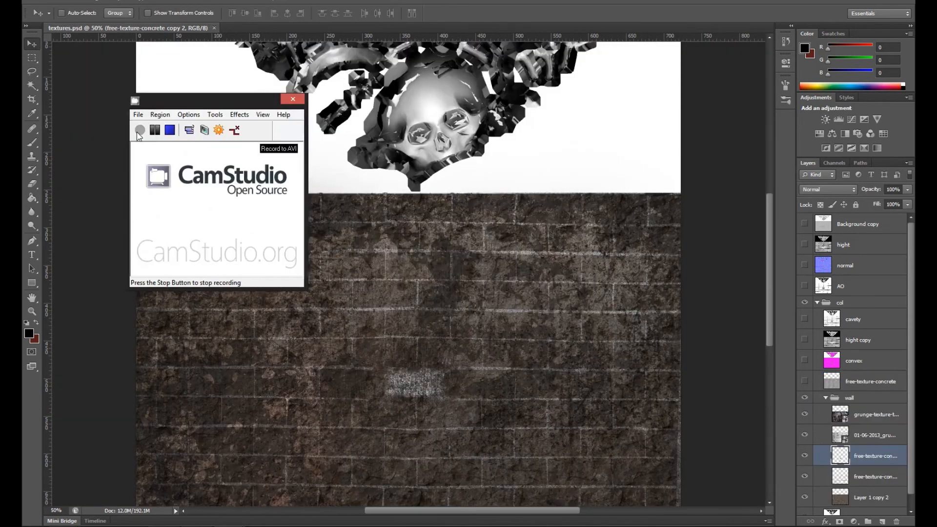
Step: Move the AO copy layer to the top of the wall group and set it to Multiply at 95% opacity
{"action": "scroll", "coordinate": [700, 273], "scroll_direction": "up", "scroll_amount": 3}
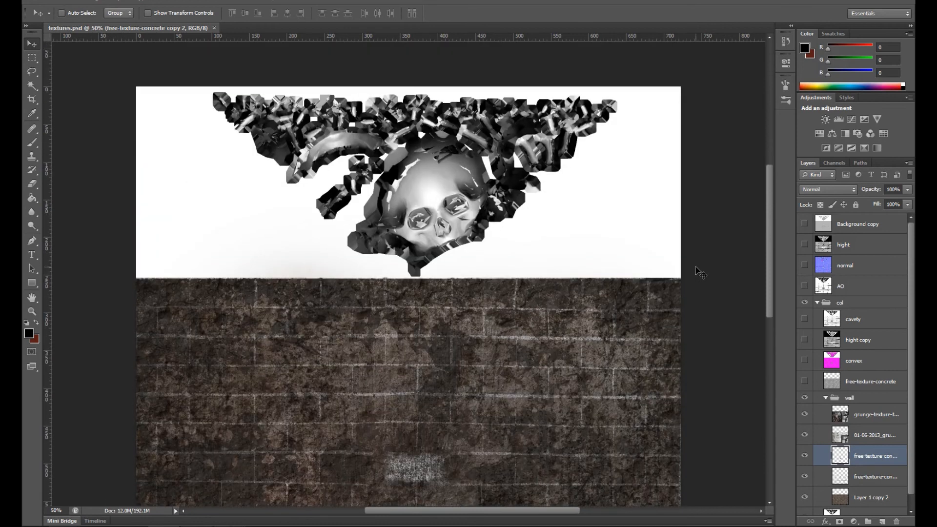
{"action": "scroll", "coordinate": [700, 273], "scroll_direction": "down", "scroll_amount": 1}
{"action": "scroll", "coordinate": [910, 483], "scroll_direction": "down", "scroll_amount": 1}
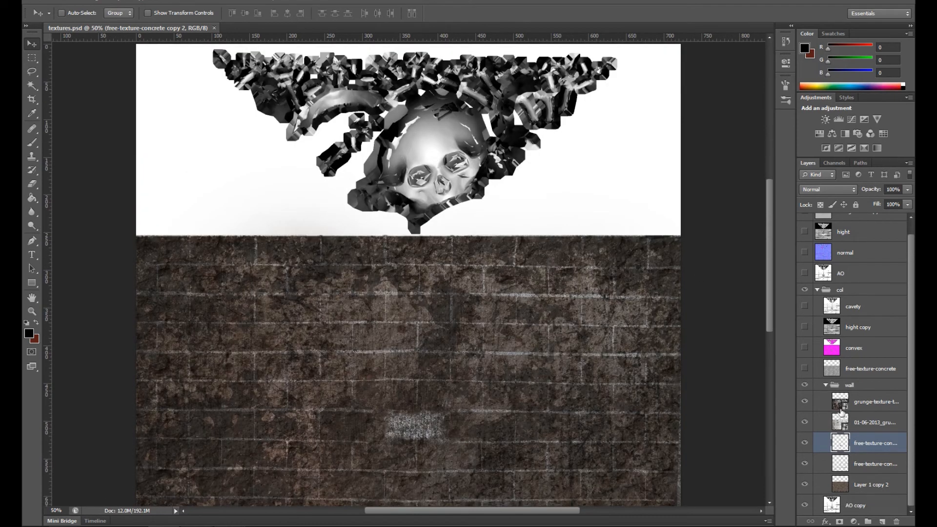
{"action": "left_click_drag", "start_coordinate": [822, 495], "coordinate": [849, 391]}
{"action": "left_click", "coordinate": [854, 189]}
{"action": "left_click", "coordinate": [820, 235]}
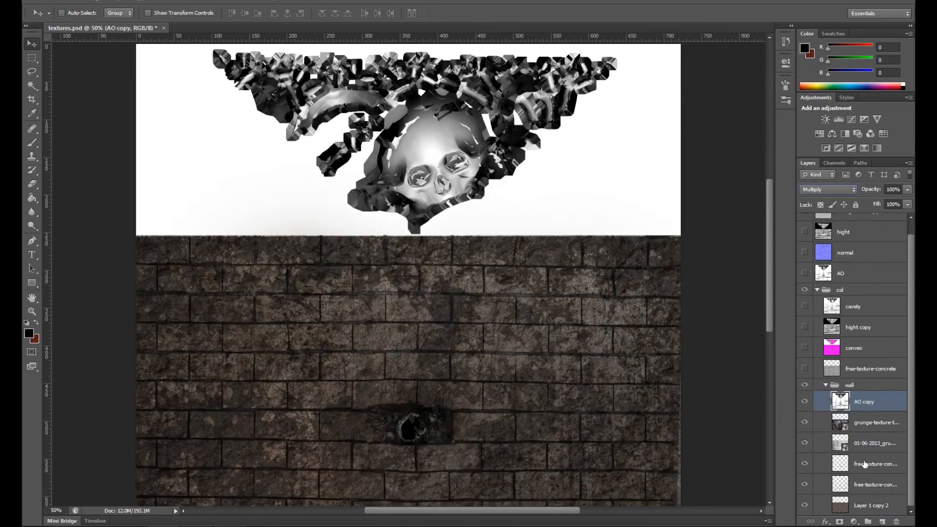
{"action": "left_click", "coordinate": [804, 402]}
{"action": "left_click", "coordinate": [805, 402]}
{"action": "mouse_move", "coordinate": [907, 190]}
{"action": "left_mouse_down"}
{"action": "mouse_move", "coordinate": [894, 201]}
{"action": "mouse_move", "coordinate": [904, 201]}
{"action": "left_mouse_up"}
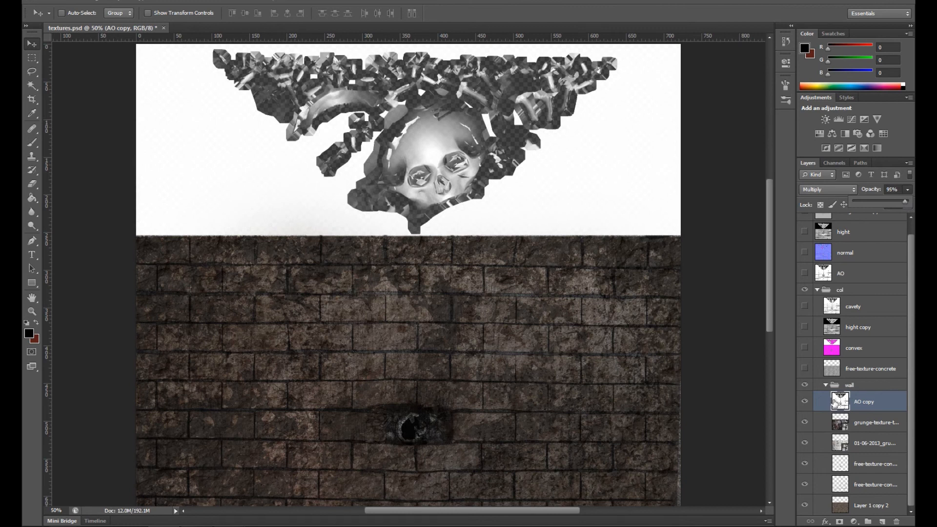
Step: Show the cavety layer, move it to the top of the wall group, and set it to Multiply at 61% opacity
{"action": "left_click", "coordinate": [804, 307]}
{"action": "left_click_drag", "start_coordinate": [852, 310], "coordinate": [849, 387]}
{"action": "left_click_drag", "start_coordinate": [858, 502], "coordinate": [862, 384]}
{"action": "left_click", "coordinate": [838, 190]}
{"action": "left_click", "coordinate": [829, 222]}
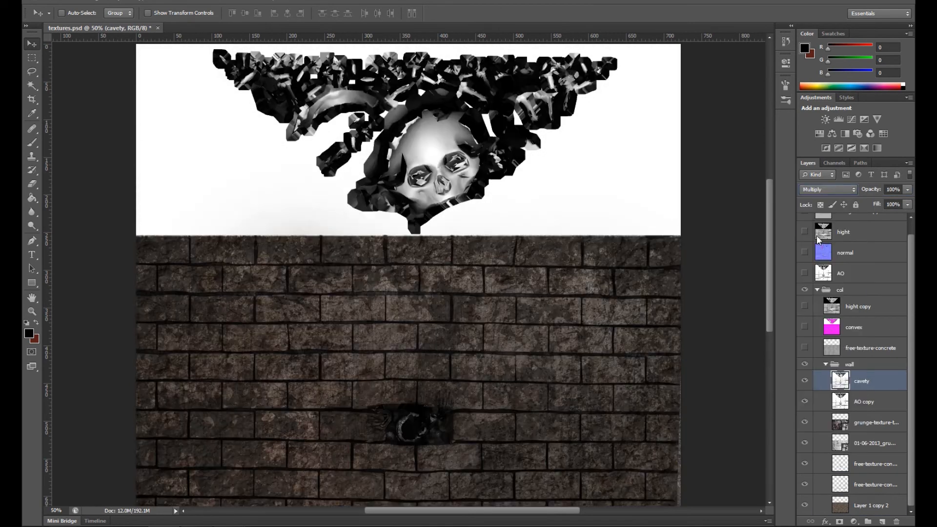
{"action": "left_click_drag", "start_coordinate": [908, 194], "coordinate": [881, 211]}
{"action": "key", "text": "ctrl+plus"}
{"action": "key", "text": "ctrl+plus"}
{"action": "key", "text": "ctrl+plus"}
{"action": "left_click_drag", "start_coordinate": [530, 337], "coordinate": [539, 98], "text": "space"}
{"action": "left_click_drag", "start_coordinate": [541, 264], "coordinate": [591, 181], "text": "space"}
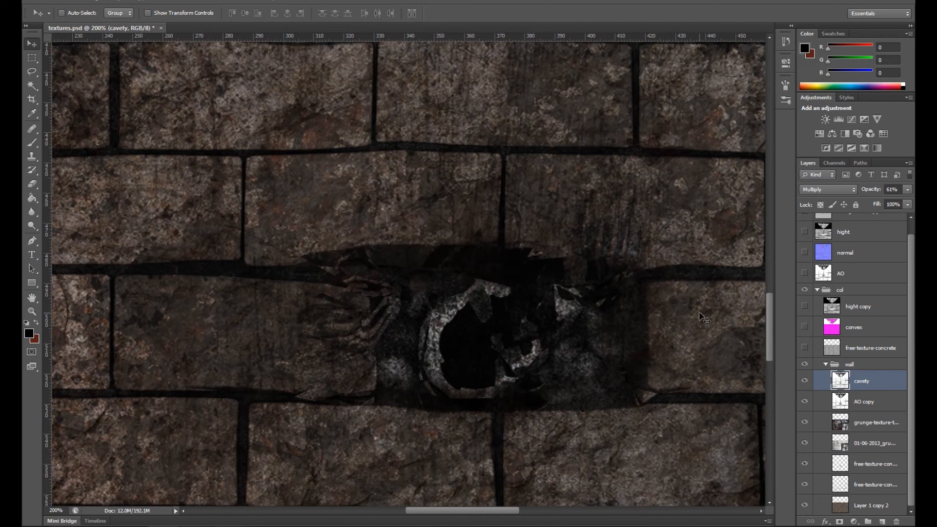
Step: Collapse the wall group, then show and select the convex layer
{"action": "key", "text": "ctrl+minus"}
{"action": "key", "text": "ctrl+minus"}
{"action": "key", "text": "ctrl+minus"}
{"action": "key", "text": "ctrl+plus"}
{"action": "left_click", "coordinate": [824, 364]}
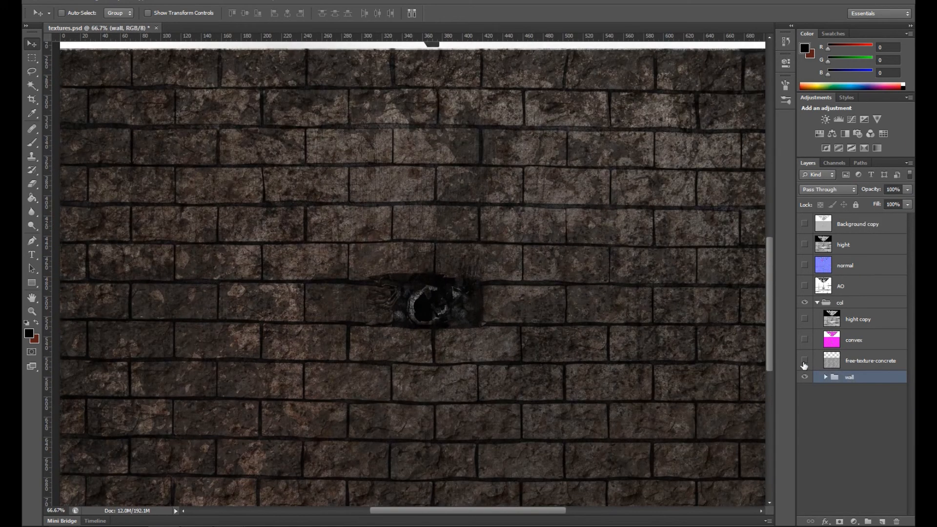
{"action": "left_click", "coordinate": [805, 341]}
{"action": "left_click", "coordinate": [837, 337]}
{"action": "key", "text": "ctrl+u"}
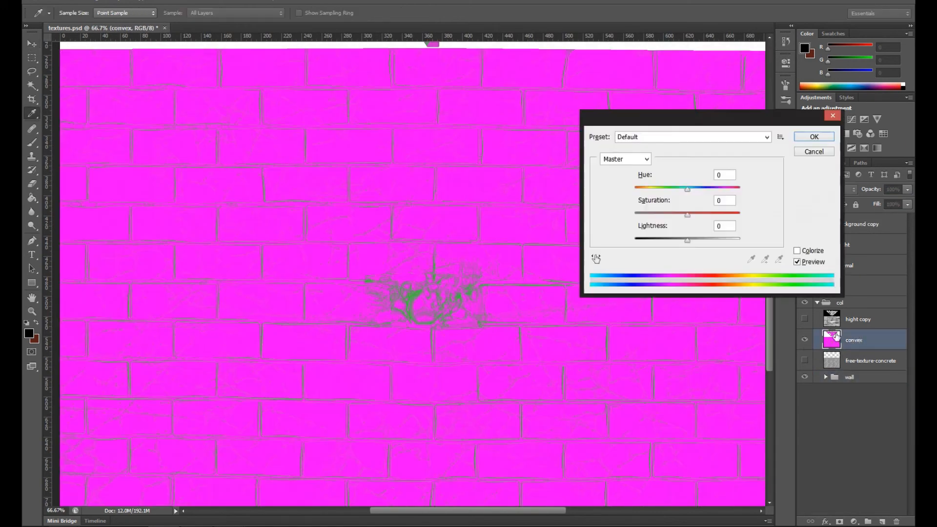
{"action": "left_click_drag", "start_coordinate": [687, 215], "coordinate": [634, 214]}
{"action": "left_click_drag", "start_coordinate": [686, 239], "coordinate": [720, 242]}
{"action": "left_click", "coordinate": [815, 152]}
{"action": "key", "text": "ctrl+i"}
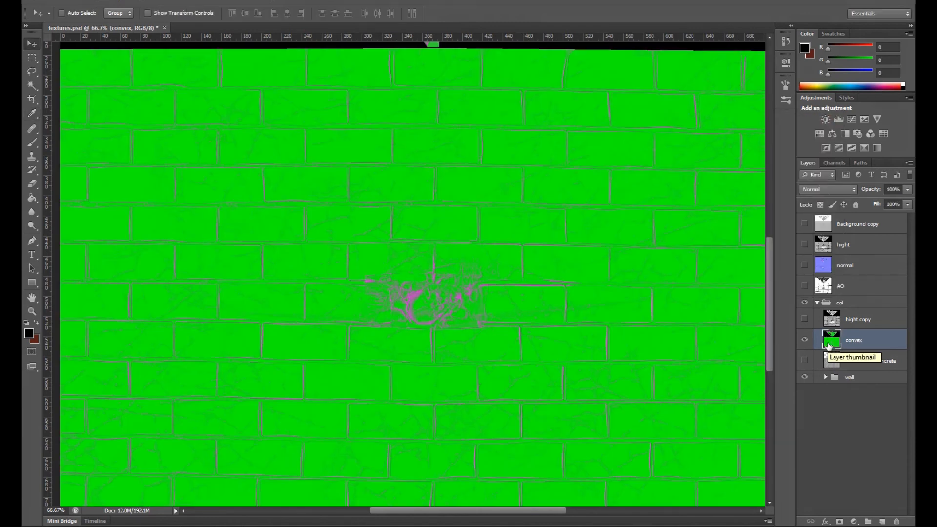
{"action": "key", "text": "ctrl+z"}
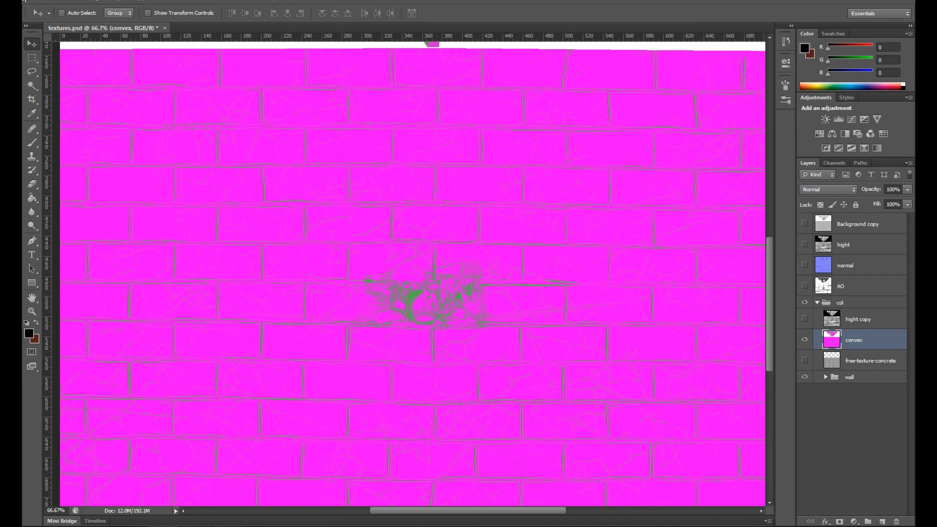
Step: Select the convex layer's magenta areas with Color Range, delete them, and clear the selection
{"action": "left_click", "coordinate": [171, 1]}
{"action": "left_click", "coordinate": [207, 92]}
{"action": "left_click", "coordinate": [497, 330]}
{"action": "left_click_drag", "start_coordinate": [685, 185], "coordinate": [656, 193]}
{"action": "left_click", "coordinate": [759, 144]}
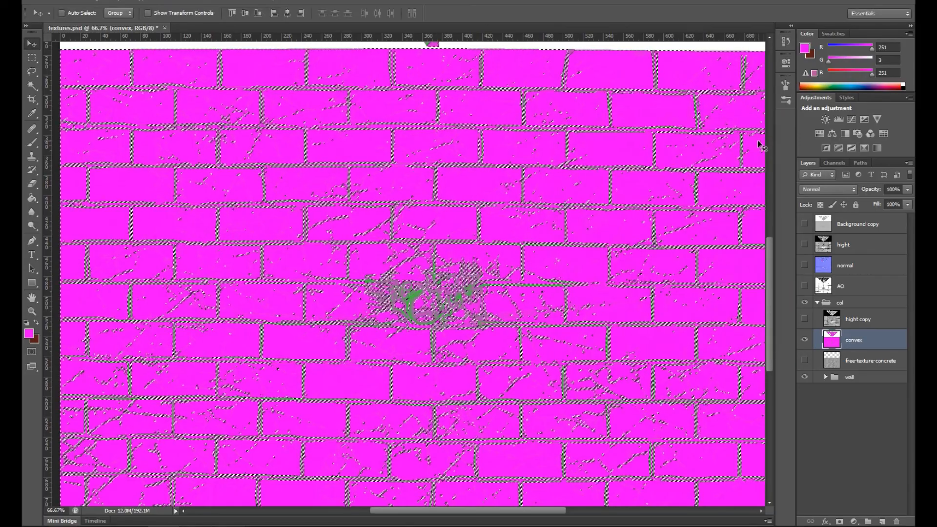
{"action": "key", "text": "Delete"}
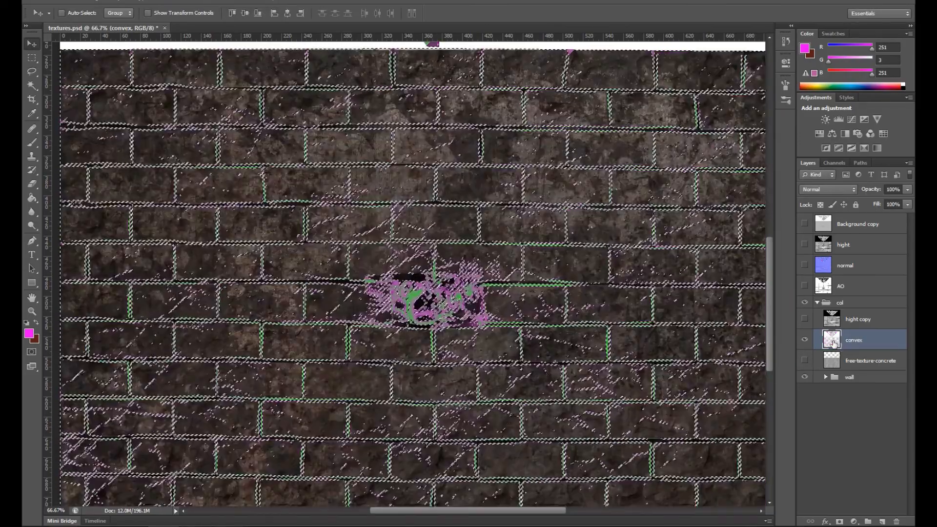
{"action": "key", "text": "ctrl+d"}
Step: Desaturate the convex layer with Saturation -100 and set its blend mode to Screen
{"action": "key", "text": "ctrl+u"}
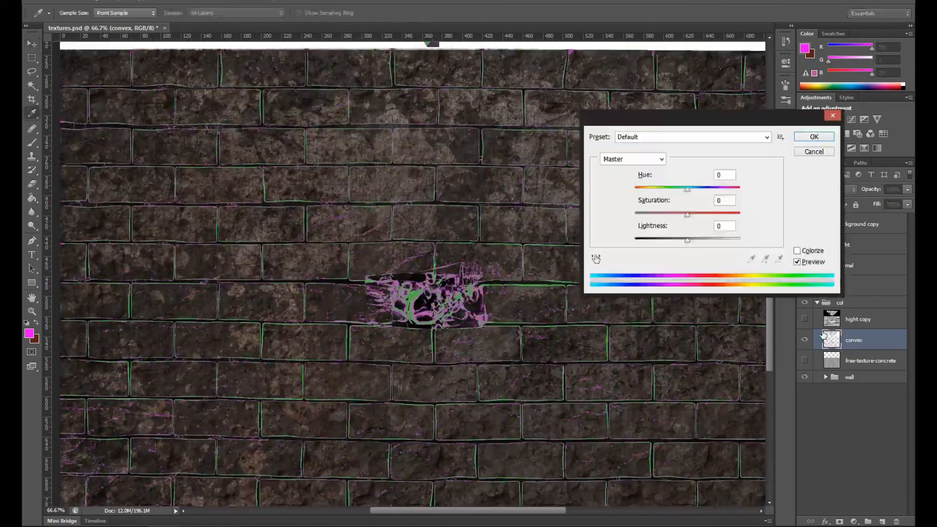
{"action": "left_click_drag", "start_coordinate": [687, 215], "coordinate": [566, 215]}
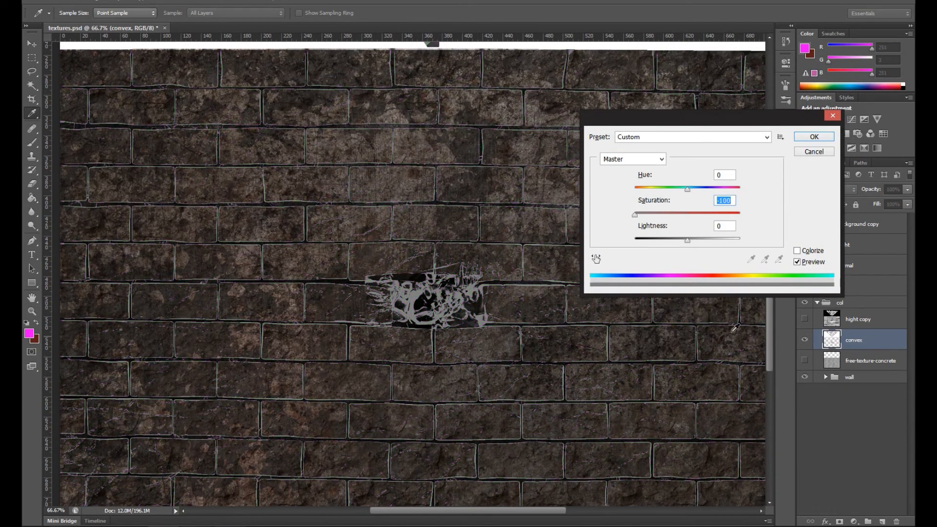
{"action": "left_click", "coordinate": [813, 137]}
{"action": "key", "text": "v"}
{"action": "key", "text": "ctrl+plus"}
{"action": "key", "text": "ctrl+plus"}
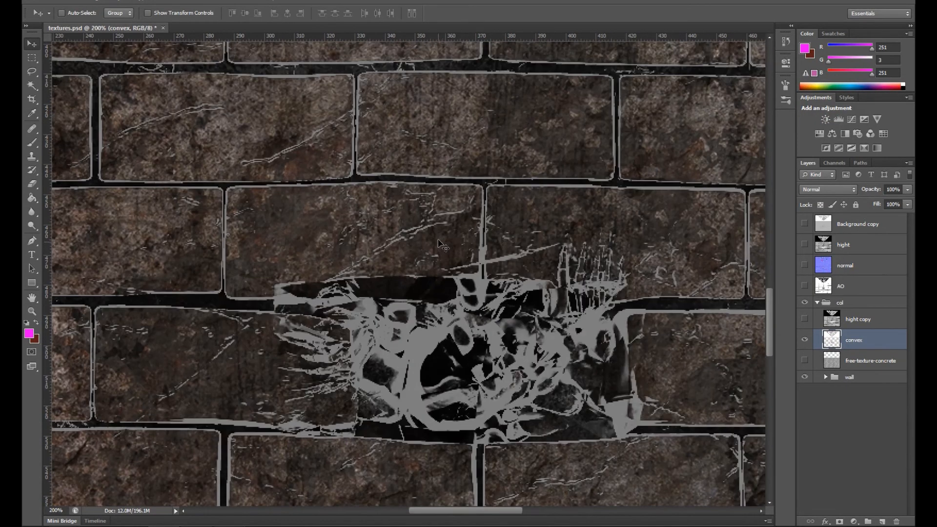
{"action": "left_click", "coordinate": [848, 190]}
{"action": "left_click", "coordinate": [819, 287]}
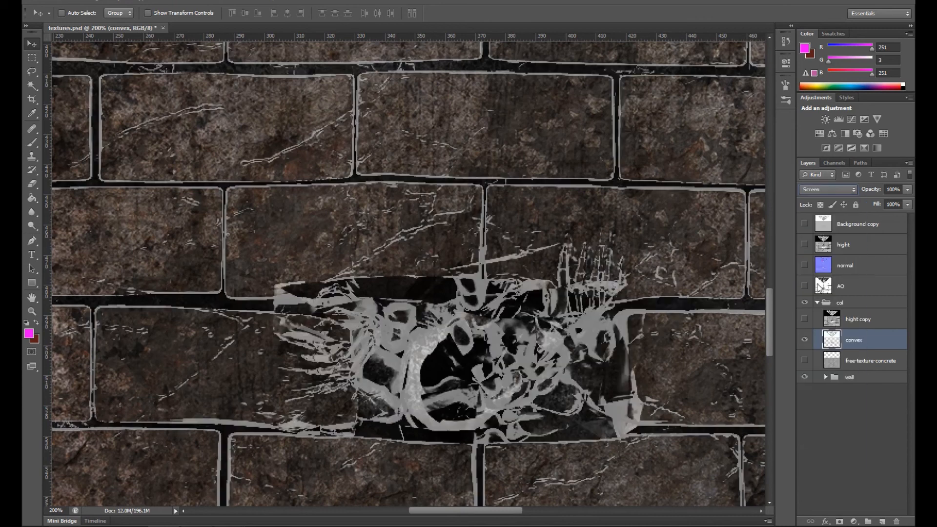
Step: Blur the convex layer with a radius of 1.6 pixels
{"action": "left_click", "coordinate": [191, 1]}
{"action": "mouse_move", "coordinate": [236, 104]}
{"action": "left_click", "coordinate": [345, 178]}
{"action": "left_click_drag", "start_coordinate": [525, 266], "coordinate": [527, 268]}
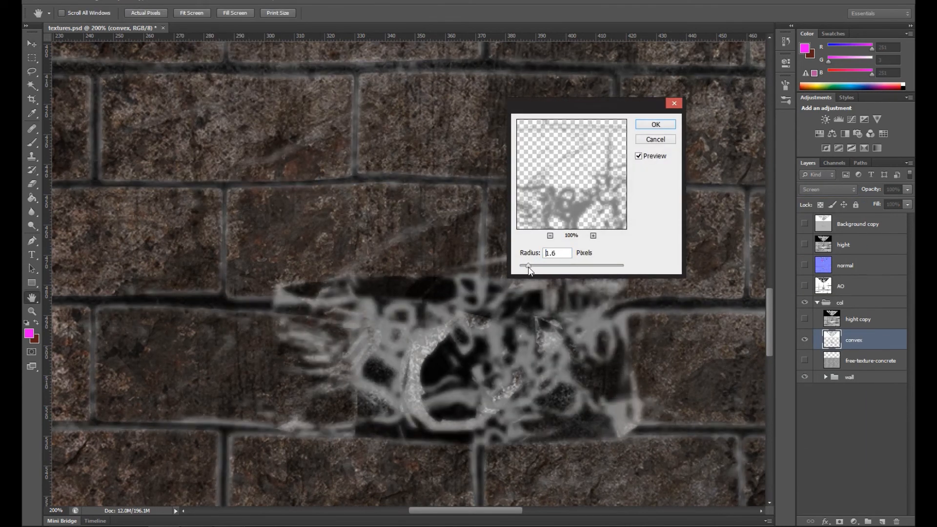
{"action": "left_click", "coordinate": [656, 125]}
Step: Try a lower opacity on the convex layer and delete the layer
{"action": "left_click", "coordinate": [804, 339]}
{"action": "left_click", "coordinate": [805, 340]}
{"action": "left_click_drag", "start_coordinate": [907, 189], "coordinate": [839, 207]}
{"action": "left_click_drag", "start_coordinate": [854, 340], "coordinate": [896, 522]}
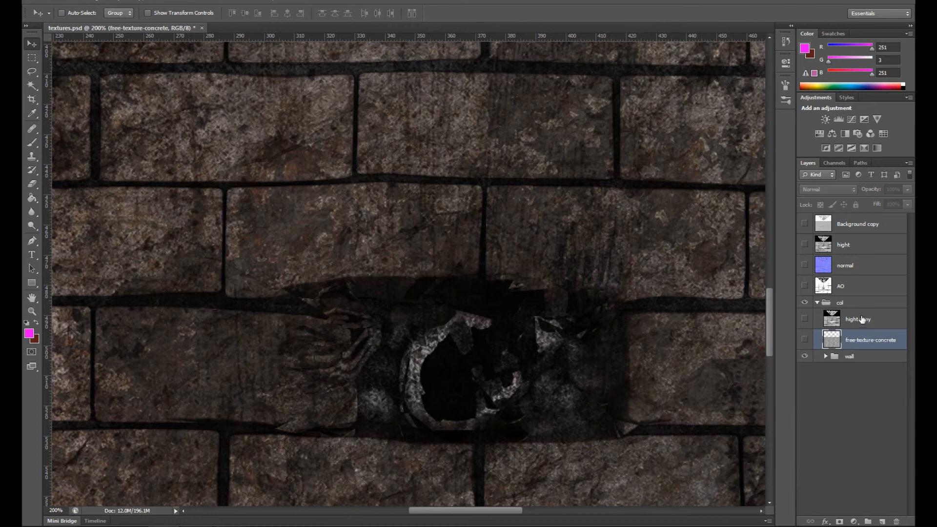
Step: Show the hight copy layer and set it to Screen at 4% opacity
{"action": "left_click", "coordinate": [804, 319]}
{"action": "left_click", "coordinate": [804, 319]}
{"action": "left_click", "coordinate": [858, 319]}
{"action": "left_click", "coordinate": [806, 320]}
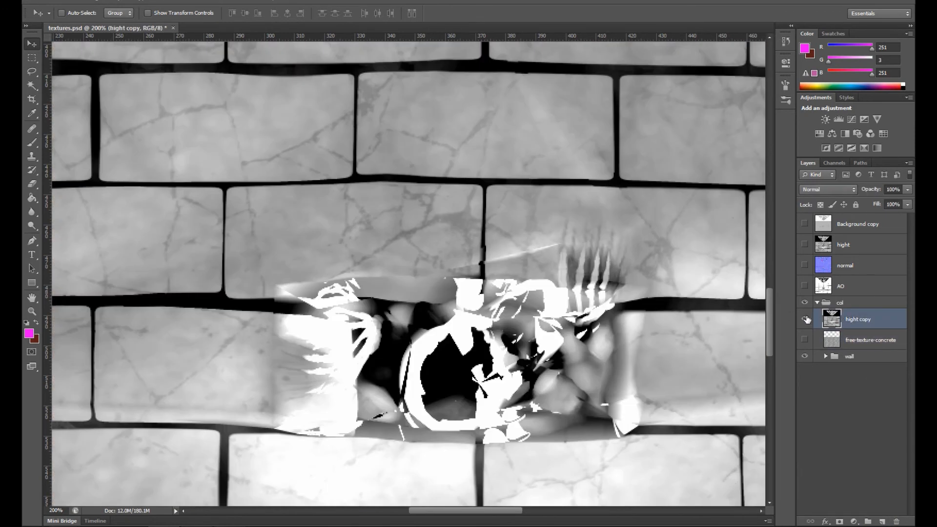
{"action": "left_click", "coordinate": [845, 307]}
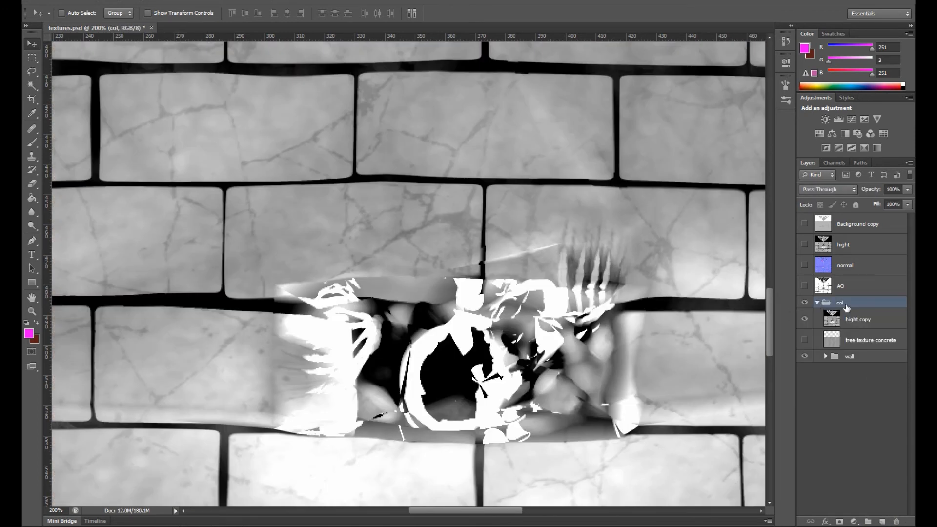
{"action": "left_click", "coordinate": [849, 318]}
{"action": "left_click", "coordinate": [840, 190]}
{"action": "left_click", "coordinate": [907, 190]}
{"action": "left_click_drag", "start_coordinate": [857, 200], "coordinate": [857, 205]}
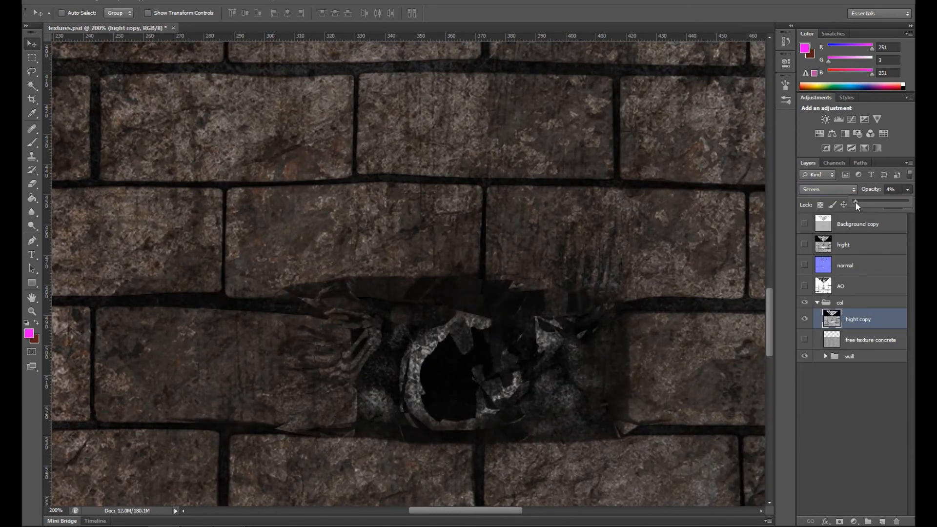
{"action": "key", "text": "ctrl+minus"}
{"action": "key", "text": "ctrl+minus"}
{"action": "key", "text": "ctrl+minus"}
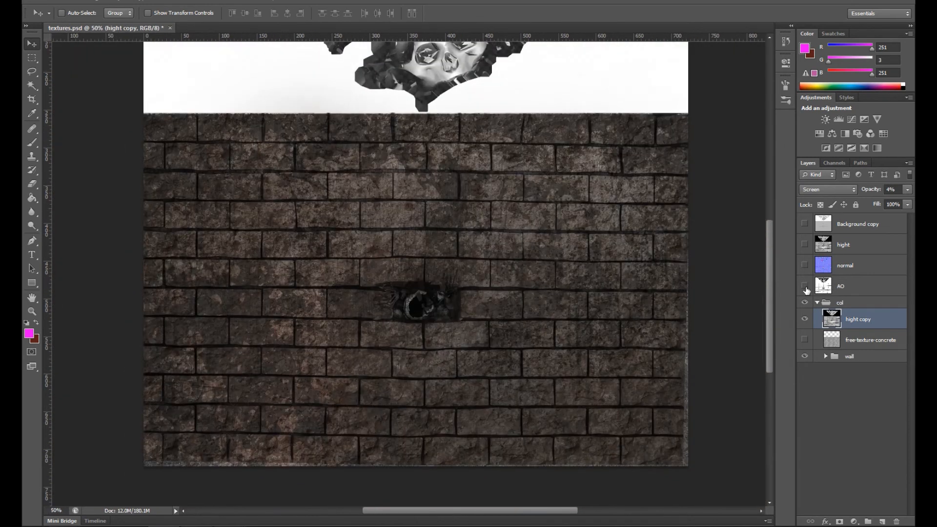
Step: Collapse the col layer group and preview the Background copy layer by toggling its visibility
{"action": "left_click", "coordinate": [817, 304]}
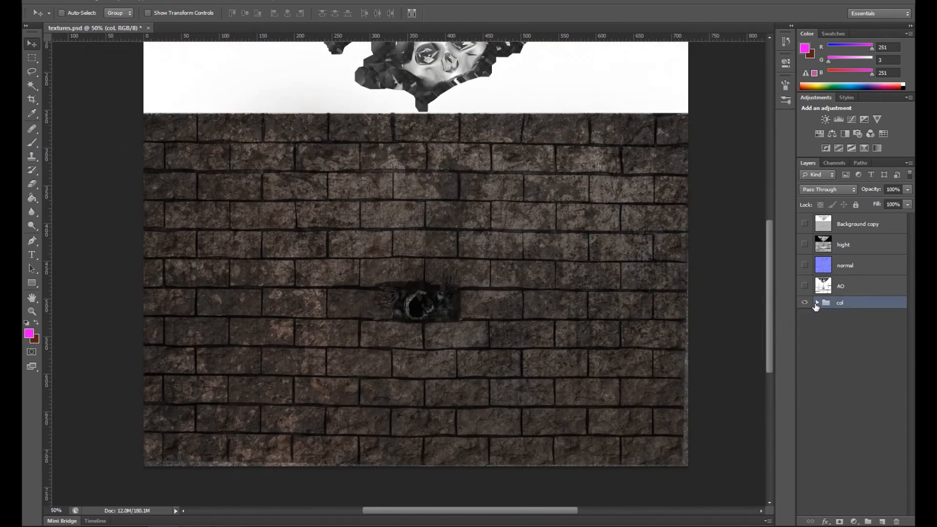
{"action": "left_click", "coordinate": [803, 224]}
{"action": "left_click", "coordinate": [804, 224]}
{"action": "left_click", "coordinate": [804, 224]}
{"action": "left_click", "coordinate": [803, 224]}
{"action": "left_click_drag", "start_coordinate": [562, 148], "coordinate": [568, 240]}
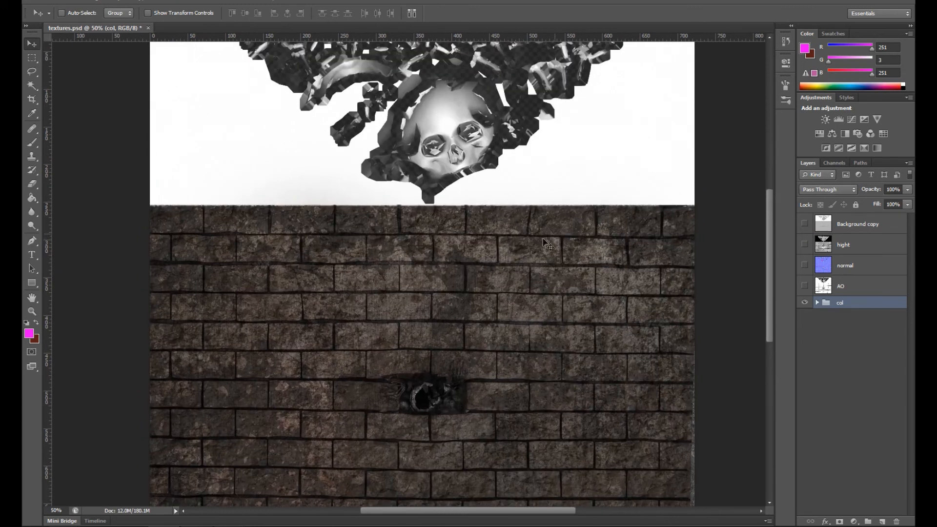
Step: Switch to the web browser, search for images of "bone texture" and open the seamless results in a new tab
{"action": "type", "text": "b"}
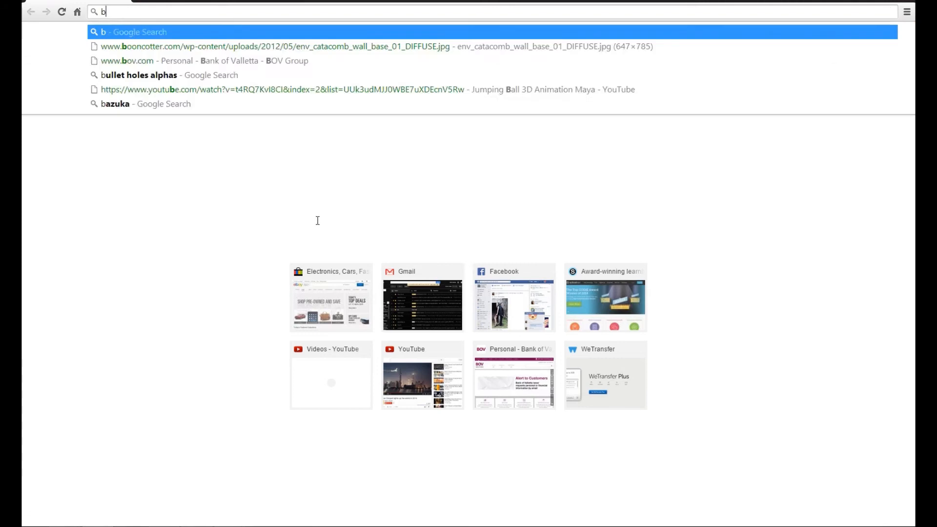
{"action": "type", "text": "one texture"}
{"action": "key", "text": "Return"}
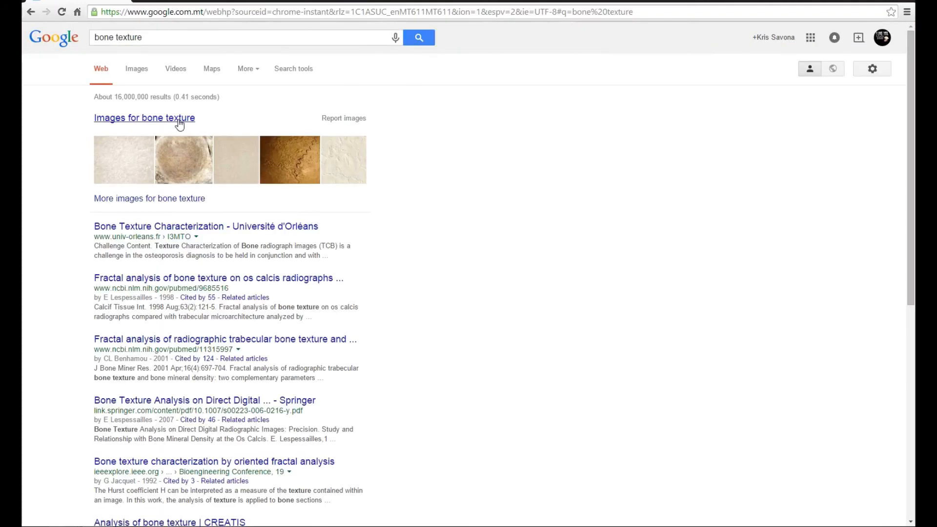
{"action": "left_click", "coordinate": [177, 120]}
{"action": "right_click", "coordinate": [176, 126]}
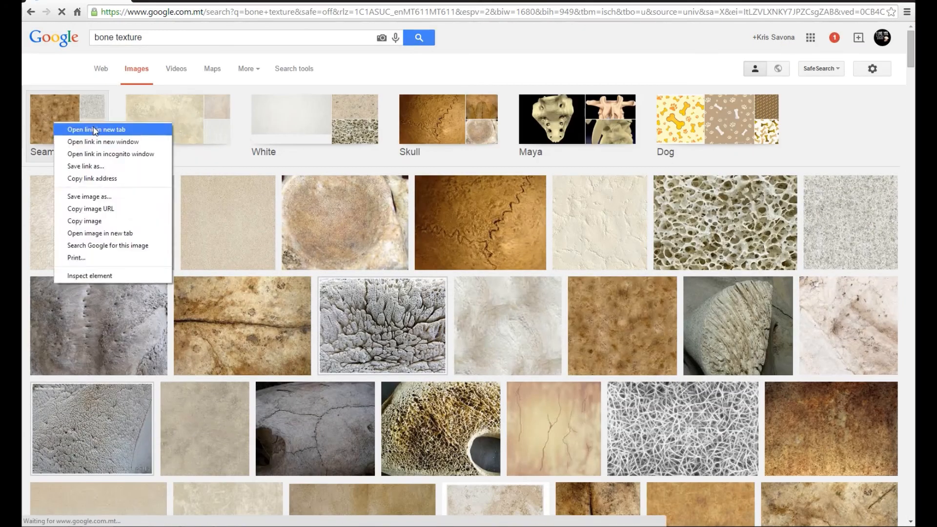
{"action": "left_click", "coordinate": [156, 128]}
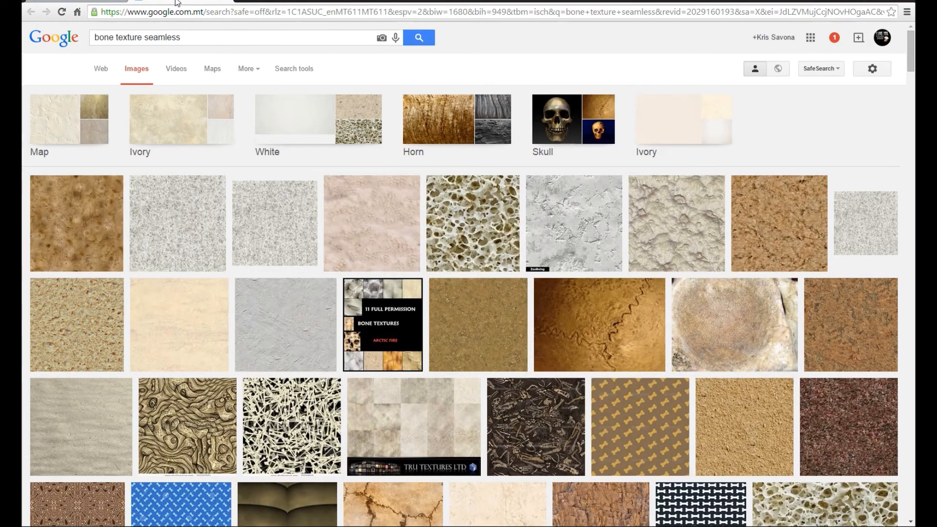
Step: Open the brown mottled bone texture and the soil texture in new tabs and browse the remaining seamless results
{"action": "right_click", "coordinate": [96, 228]}
{"action": "left_click", "coordinate": [152, 235]}
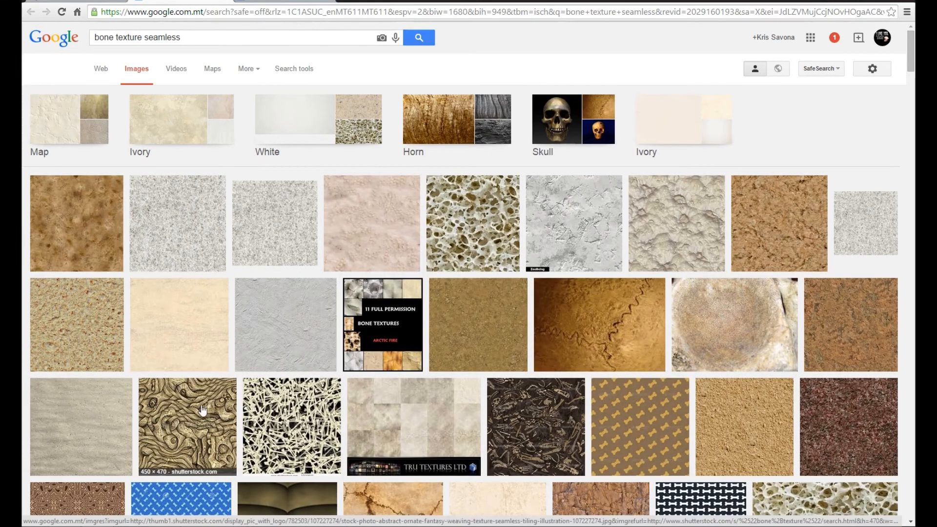
{"action": "right_click", "coordinate": [429, 302]}
{"action": "left_click", "coordinate": [504, 312]}
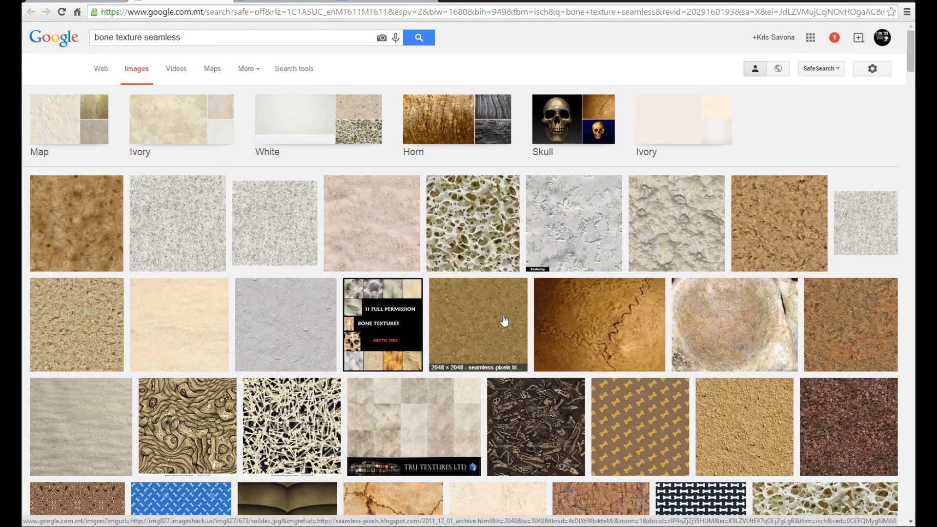
{"action": "scroll", "coordinate": [504, 320], "scroll_direction": "down", "scroll_amount": 5}
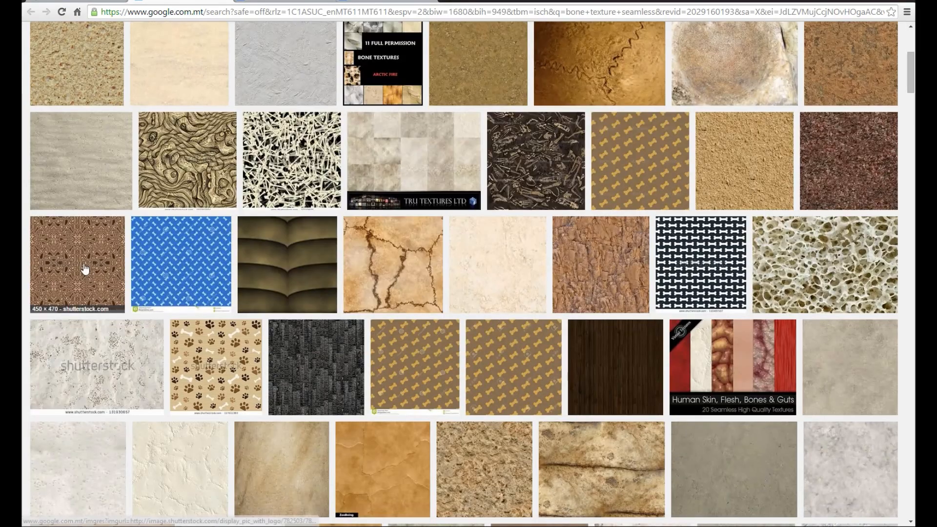
{"action": "scroll", "coordinate": [525, 239], "scroll_direction": "down", "scroll_amount": 3}
{"action": "scroll", "coordinate": [525, 239], "scroll_direction": "down", "scroll_amount": 3}
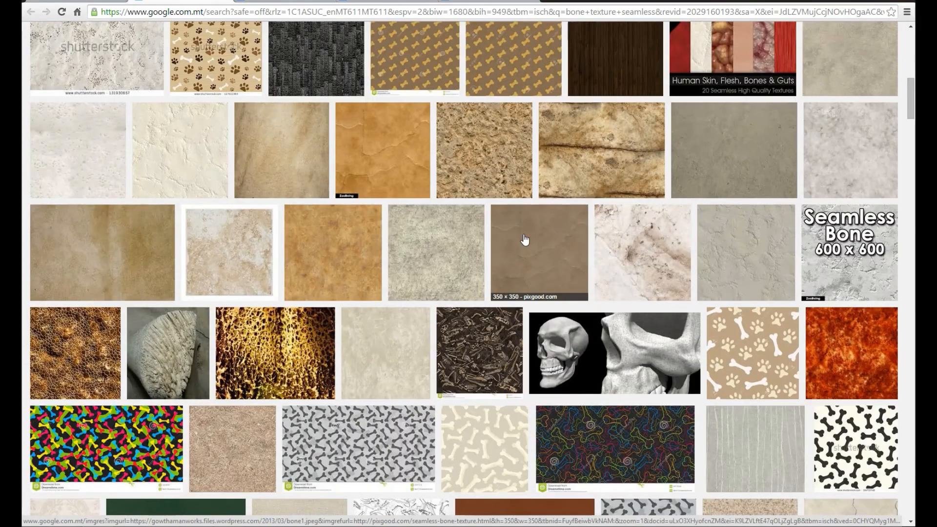
{"action": "scroll", "coordinate": [525, 239], "scroll_direction": "down", "scroll_amount": 8}
{"action": "scroll", "coordinate": [524, 239], "scroll_direction": "up", "scroll_amount": 9}
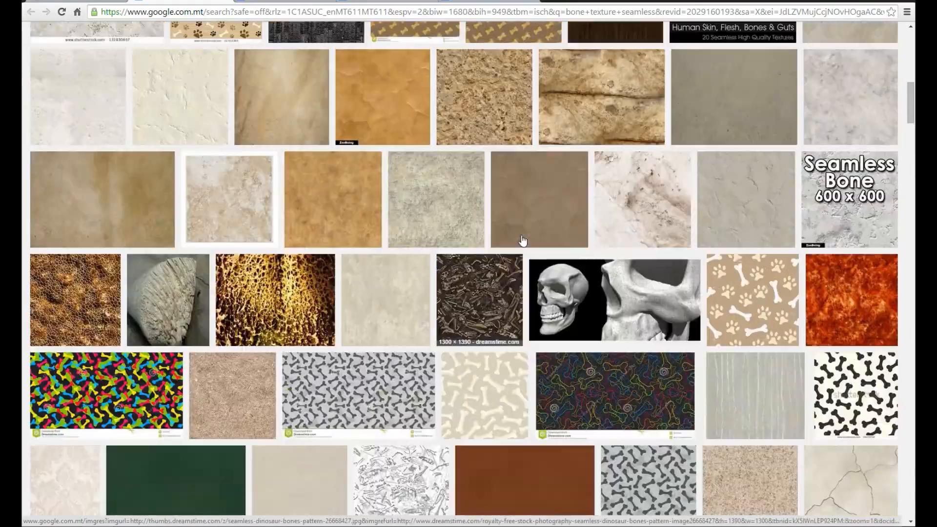
Step: Review the opened textures and copy the full-size image of the brown mottled bone texture
{"action": "left_click", "coordinate": [285, 1]}
{"action": "left_click", "coordinate": [377, 1]}
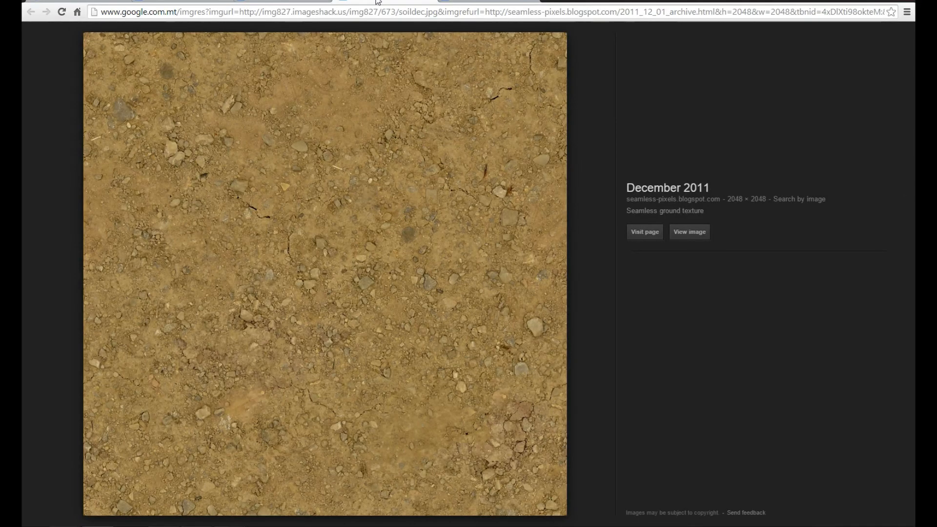
{"action": "left_click", "coordinate": [429, 0]}
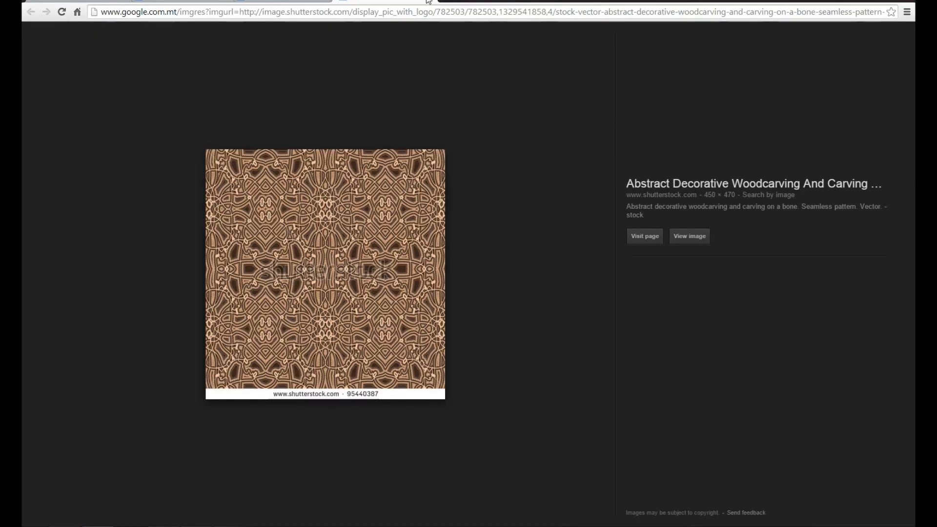
{"action": "left_click", "coordinate": [424, 1]}
{"action": "left_click", "coordinate": [681, 233]}
{"action": "right_click", "coordinate": [316, 164]}
{"action": "left_click", "coordinate": [337, 195]}
Step: Switch to Photoshop, paste the bone texture and scale it to fit the left part of the skeleton area above the bricks
{"action": "left_click", "coordinate": [270, 526]}
{"action": "left_click_drag", "start_coordinate": [769, 215], "coordinate": [770, 171]}
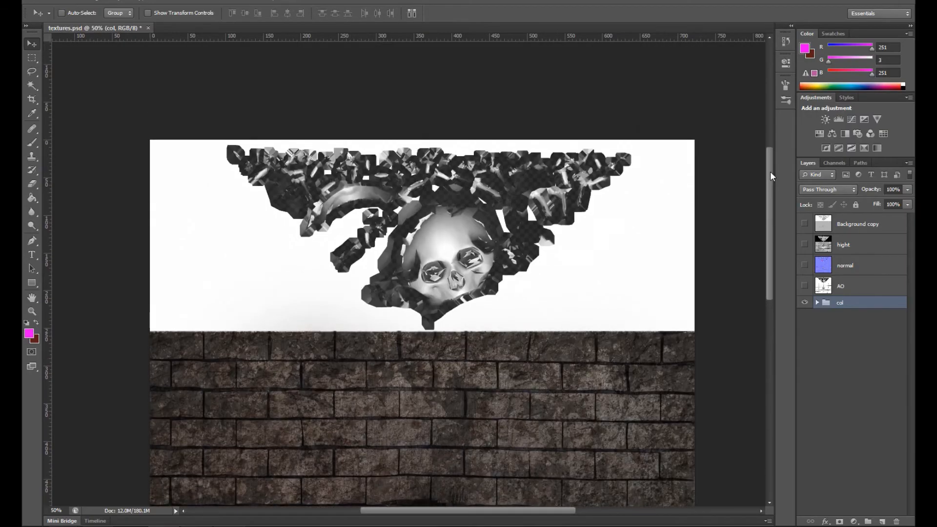
{"action": "key", "text": "ctrl+v"}
{"action": "left_click_drag", "start_coordinate": [432, 296], "coordinate": [332, 284]}
{"action": "key", "text": "ctrl+t"}
{"action": "left_click_drag", "start_coordinate": [422, 377], "coordinate": [379, 330], "text": "shift"}
{"action": "key", "text": "Return"}
Step: Duplicate the bone texture twice side by side across the skeleton area and merge the three copies into one layer
{"action": "left_click_drag", "start_coordinate": [835, 309], "coordinate": [881, 521]}
{"action": "left_click_drag", "start_coordinate": [323, 276], "coordinate": [514, 282], "text": "shift"}
{"action": "left_click_drag", "start_coordinate": [836, 307], "coordinate": [881, 521]}
{"action": "left_click_drag", "start_coordinate": [512, 283], "coordinate": [609, 278], "text": "shift"}
{"action": "key", "text": "ctrl+e"}
{"action": "key", "text": "ctrl+e"}
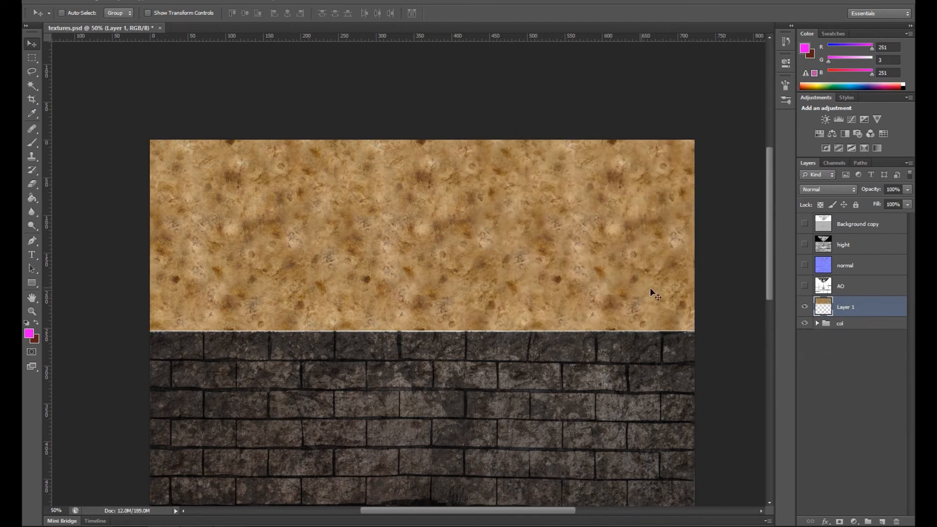
Step: Show the AO layer and delete its brick wall part, keeping only the skeleton area
{"action": "left_click", "coordinate": [805, 288]}
{"action": "left_click", "coordinate": [840, 286]}
{"action": "key", "text": "ctrl+minus"}
{"action": "key", "text": "m"}
{"action": "left_click_drag", "start_coordinate": [295, 238], "coordinate": [577, 464]}
{"action": "key", "text": "ctrl+plus"}
{"action": "key", "text": "ctrl+plus"}
{"action": "key", "text": "ctrl+plus"}
{"action": "left_click_drag", "start_coordinate": [388, 146], "coordinate": [439, 165], "text": "alt"}
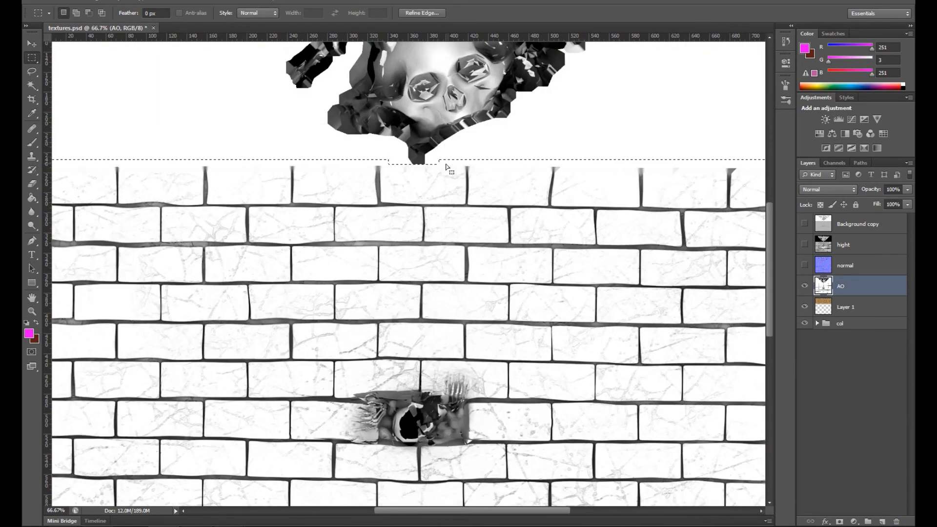
{"action": "key", "text": "Delete"}
{"action": "key", "text": "ctrl+d"}
Step: Set the AO layer's blend mode to Multiply and its opacity to 83%
{"action": "left_click", "coordinate": [828, 189]}
{"action": "left_click", "coordinate": [825, 229]}
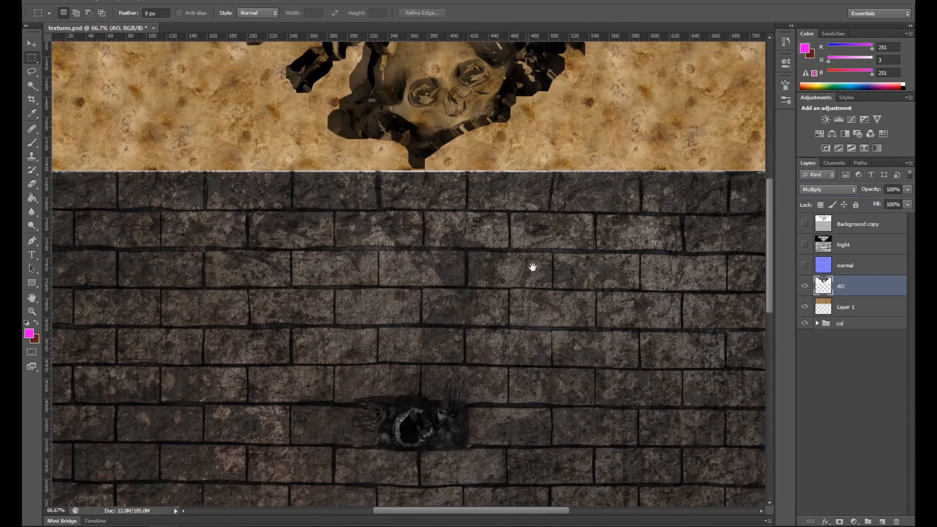
{"action": "left_click_drag", "start_coordinate": [532, 267], "coordinate": [557, 387]}
{"action": "key", "text": "v"}
{"action": "key", "text": "ctrl+plus"}
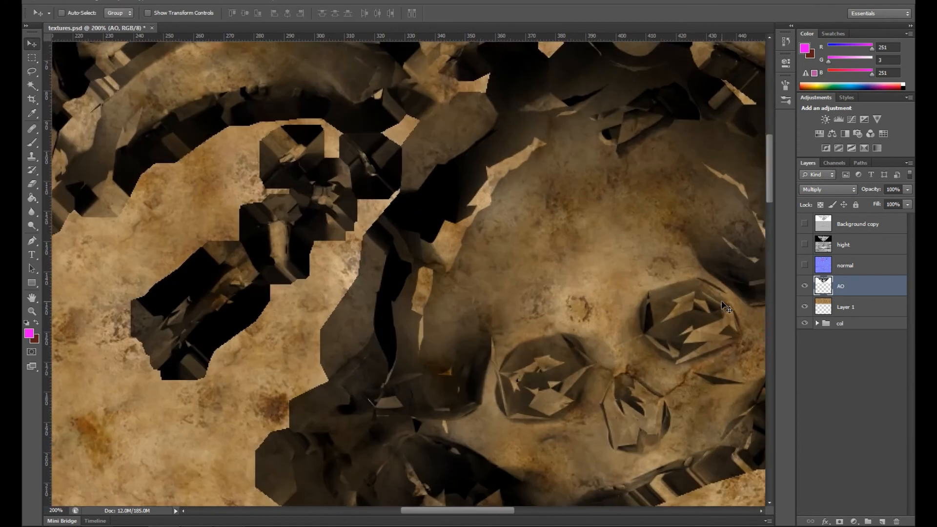
{"action": "left_click_drag", "start_coordinate": [900, 201], "coordinate": [898, 201]}
Step: Prepare a 60-pixel brush with a dark tone sampled from the skull and set the AO layer to Normal
{"action": "key", "text": "i"}
{"action": "left_click", "coordinate": [543, 297]}
{"action": "key", "text": "b"}
{"action": "key", "text": "bracketright"}
{"action": "key", "text": "bracketright"}
{"action": "key", "text": "bracketright"}
{"action": "left_click", "coordinate": [828, 189]}
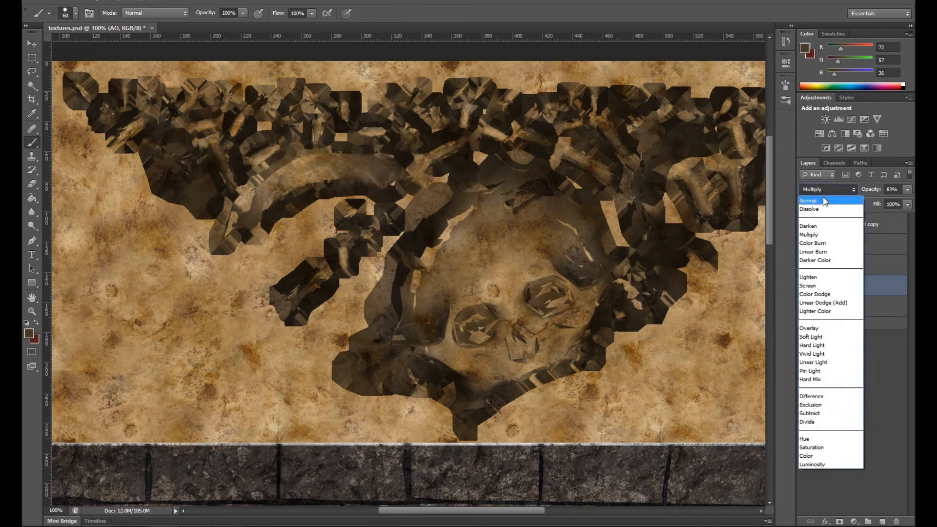
{"action": "left_click", "coordinate": [813, 192]}
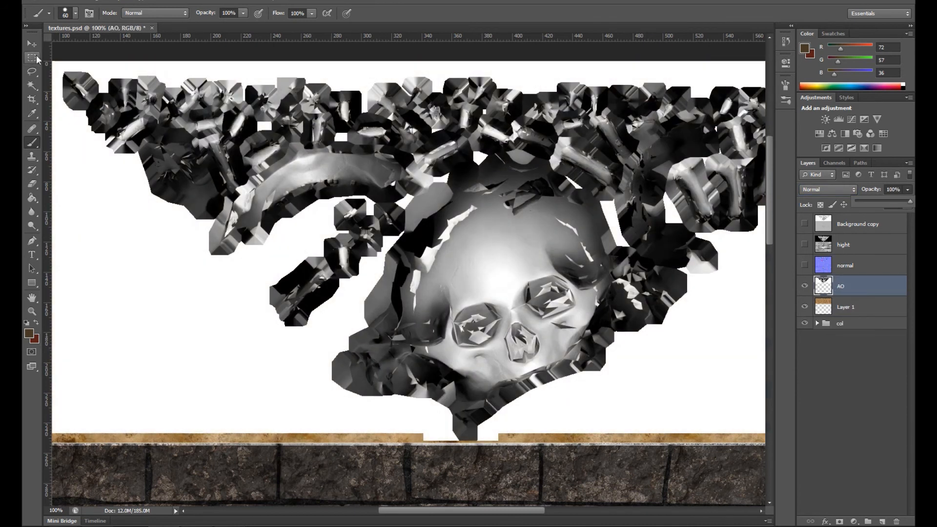
Step: Paint over the skull's eye sockets and nose on the AO layer with a soft dark grey brush
{"action": "left_click", "coordinate": [470, 267]}
{"action": "left_click", "coordinate": [536, 292], "text": "alt"}
{"action": "mouse_move", "coordinate": [551, 302]}
{"action": "left_mouse_down"}
{"action": "mouse_move", "coordinate": [545, 288]}
{"action": "mouse_move", "coordinate": [561, 303]}
{"action": "mouse_move", "coordinate": [542, 291]}
{"action": "mouse_move", "coordinate": [559, 303]}
{"action": "mouse_move", "coordinate": [535, 312]}
{"action": "mouse_move", "coordinate": [527, 285]}
{"action": "mouse_move", "coordinate": [556, 293]}
{"action": "mouse_move", "coordinate": [470, 326]}
{"action": "mouse_move", "coordinate": [466, 337]}
{"action": "mouse_move", "coordinate": [481, 325]}
{"action": "mouse_move", "coordinate": [475, 341]}
{"action": "mouse_move", "coordinate": [483, 305]}
{"action": "mouse_move", "coordinate": [488, 327]}
{"action": "mouse_move", "coordinate": [516, 336]}
{"action": "mouse_move", "coordinate": [521, 359]}
{"action": "mouse_move", "coordinate": [519, 336]}
{"action": "left_mouse_up"}
{"action": "key", "text": "ctrl+z"}
{"action": "key", "text": "ctrl+z"}
{"action": "key", "text": "ctrl+alt+z"}
{"action": "key", "text": "ctrl+alt+z"}
{"action": "left_click", "coordinate": [75, 13]}
{"action": "left_click", "coordinate": [44, 97]}
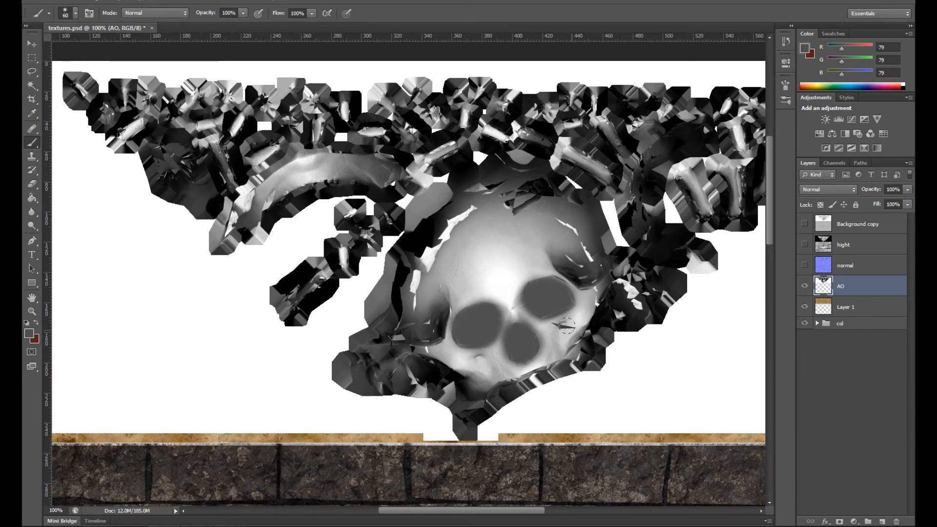
Step: Retouch the skull's cheek beside the eye socket on the AO layer with a light grey sampled from the skull
{"action": "key", "text": "i"}
{"action": "left_click", "coordinate": [592, 298]}
{"action": "key", "text": "b"}
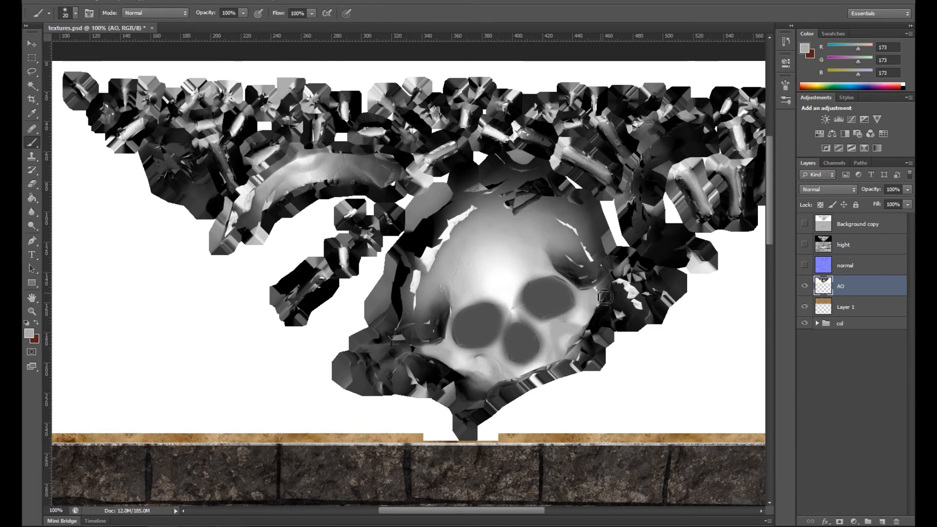
{"action": "key", "text": "ctrl+plus"}
{"action": "key", "text": "ctrl+plus"}
{"action": "left_click_drag", "start_coordinate": [252, 98], "coordinate": [400, 297]}
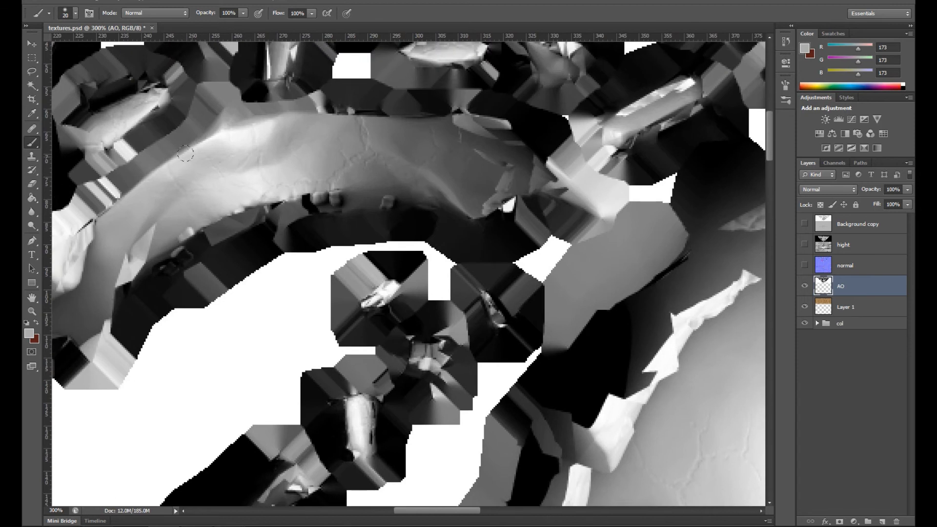
{"action": "left_click_drag", "start_coordinate": [693, 444], "coordinate": [418, 290]}
{"action": "key", "text": "ctrl+minus"}
{"action": "key", "text": "ctrl+minus"}
Step: Set the AO layer to Multiply at 53% opacity over the bone texture
{"action": "left_click", "coordinate": [850, 188]}
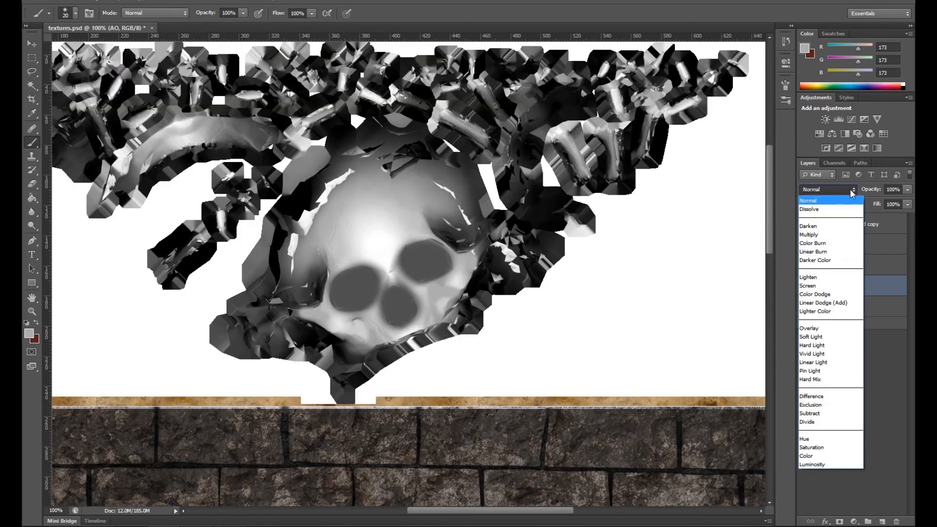
{"action": "left_click", "coordinate": [829, 223]}
{"action": "left_click", "coordinate": [906, 190]}
{"action": "left_click_drag", "start_coordinate": [906, 201], "coordinate": [882, 201]}
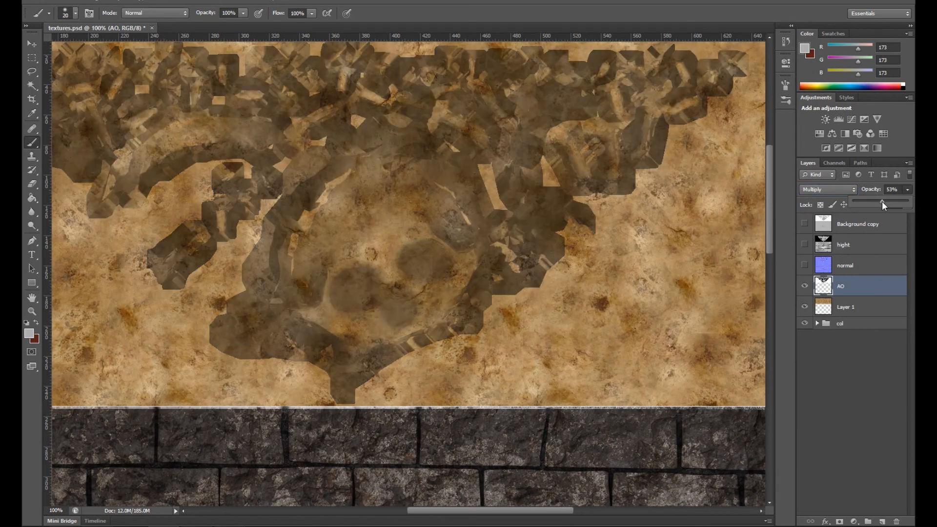
Step: Duplicate the cavety layer from the wall group and move the copy above the normal layer
{"action": "left_click", "coordinate": [815, 323]}
{"action": "left_click", "coordinate": [826, 377]}
{"action": "left_click", "coordinate": [841, 392]}
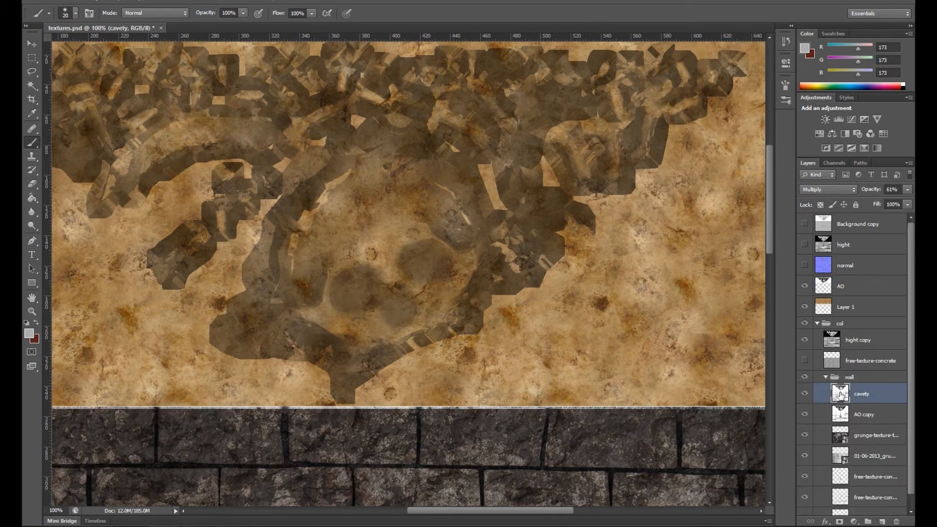
{"action": "key", "text": "ctrl+j"}
{"action": "left_click_drag", "start_coordinate": [842, 385], "coordinate": [839, 244]}
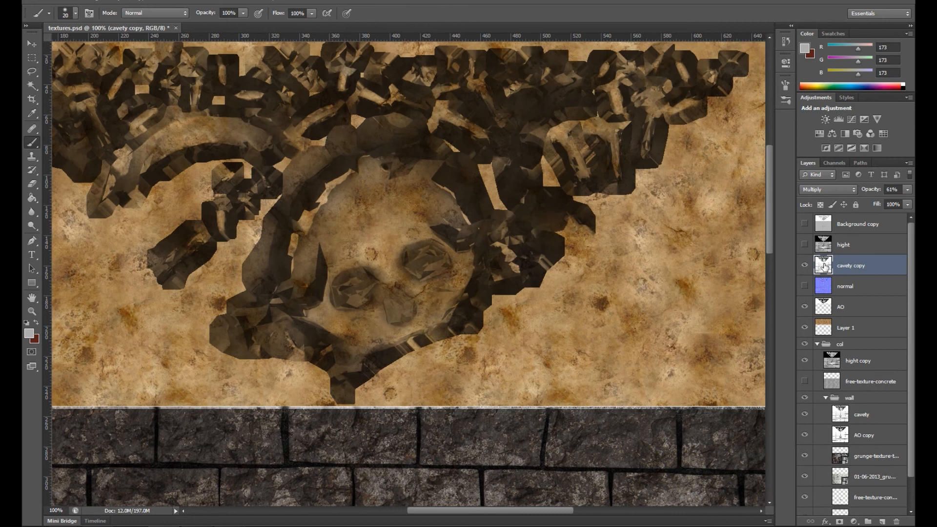
Step: Compare the result with the collapsed col group hidden and shown, and hide the cavety copy layer
{"action": "left_click", "coordinate": [817, 344]}
{"action": "left_click", "coordinate": [804, 344]}
{"action": "left_click", "coordinate": [804, 345]}
{"action": "left_click", "coordinate": [804, 345]}
{"action": "left_click", "coordinate": [803, 345]}
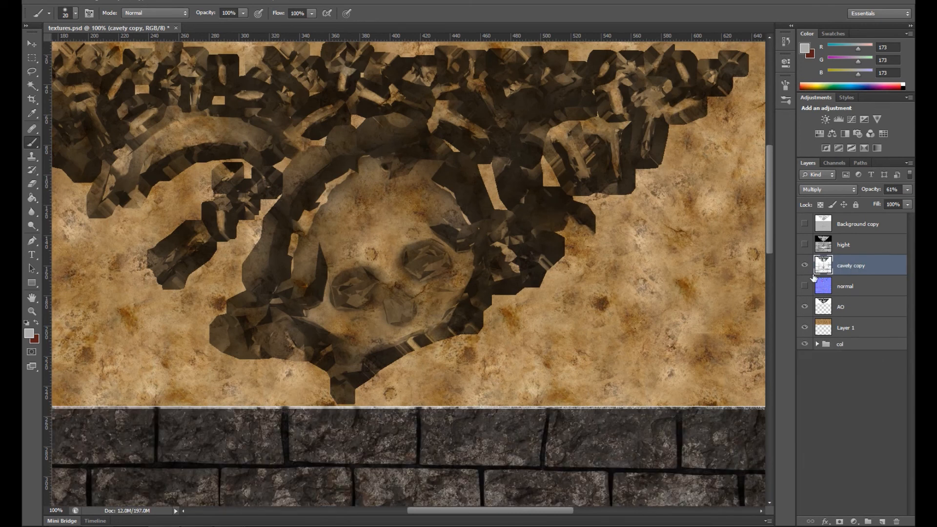
{"action": "left_click", "coordinate": [804, 265]}
Step: Move Layer 1 into the wall group beneath AO copy and check the effect of AO copy by toggling it
{"action": "left_click", "coordinate": [817, 345]}
{"action": "left_click_drag", "start_coordinate": [855, 327], "coordinate": [868, 440]}
{"action": "left_click", "coordinate": [803, 416]}
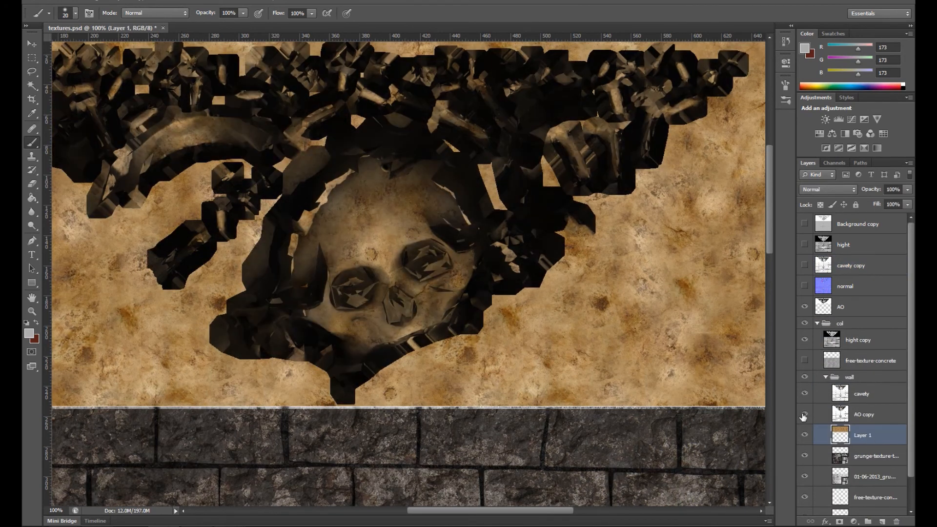
{"action": "left_click", "coordinate": [803, 413]}
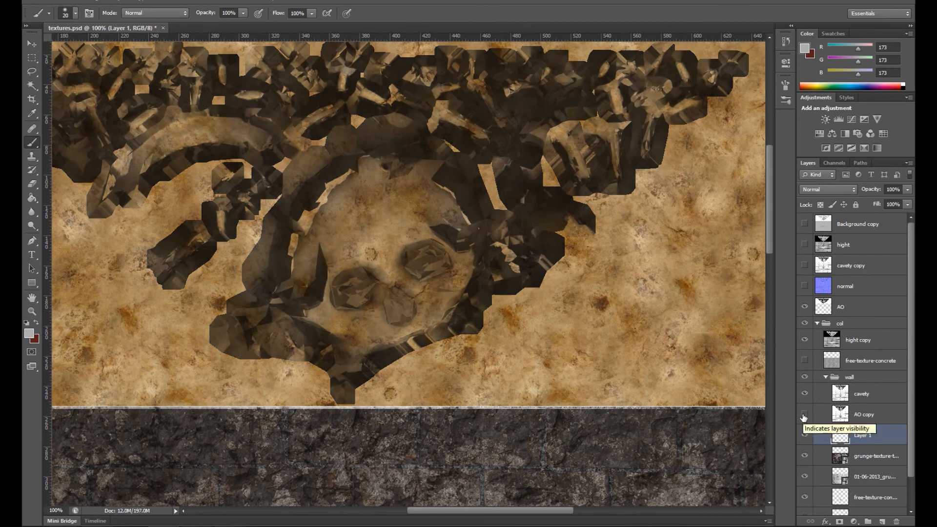
Step: Delete the skeleton area above the bricks from the AO copy layer
{"action": "left_click", "coordinate": [829, 414]}
{"action": "key", "text": "ctrl+minus"}
{"action": "key", "text": "ctrl+minus"}
{"action": "left_click", "coordinate": [804, 414]}
{"action": "left_click", "coordinate": [32, 58]}
{"action": "left_click_drag", "start_coordinate": [82, 98], "coordinate": [610, 337]}
{"action": "key", "text": "Delete"}
{"action": "left_click_drag", "start_coordinate": [365, 320], "coordinate": [394, 337]}
{"action": "key", "text": "ctrl+d"}
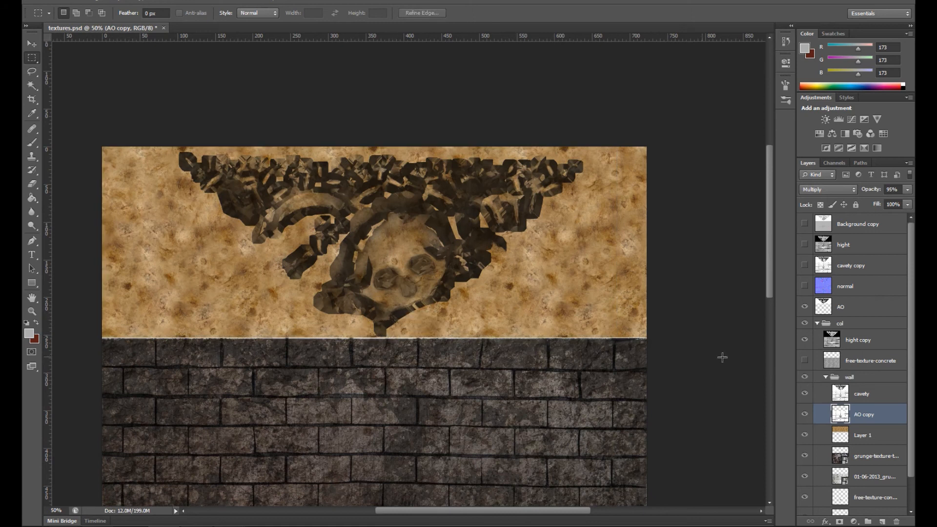
Step: Delete the skeleton area above the bricks from the cavety layer
{"action": "left_click", "coordinate": [860, 394]}
{"action": "left_click", "coordinate": [840, 393], "text": "ctrl"}
{"action": "key", "text": "Delete"}
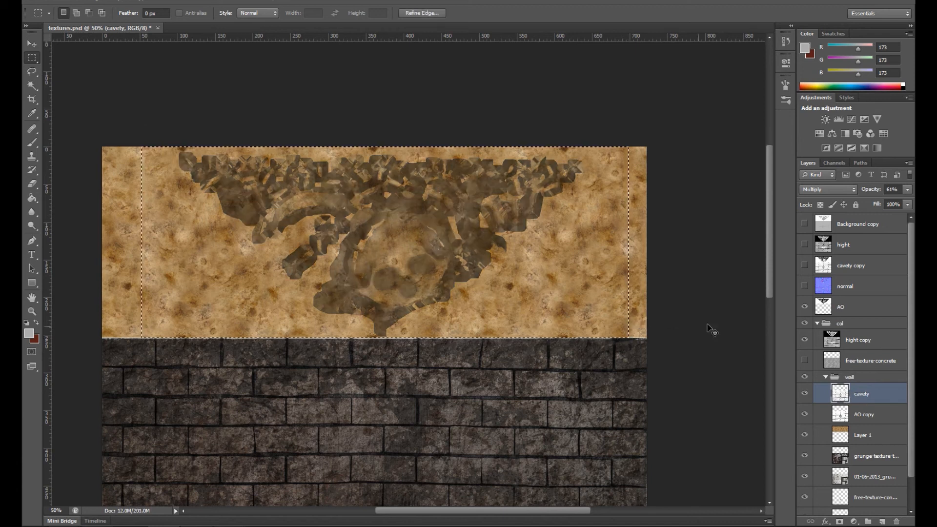
Step: Show the cavety copy layer, move it to the top of the wall group and compare the skull with and without it
{"action": "left_click", "coordinate": [852, 267]}
{"action": "left_click", "coordinate": [804, 266]}
{"action": "left_click_drag", "start_coordinate": [838, 267], "coordinate": [834, 379]}
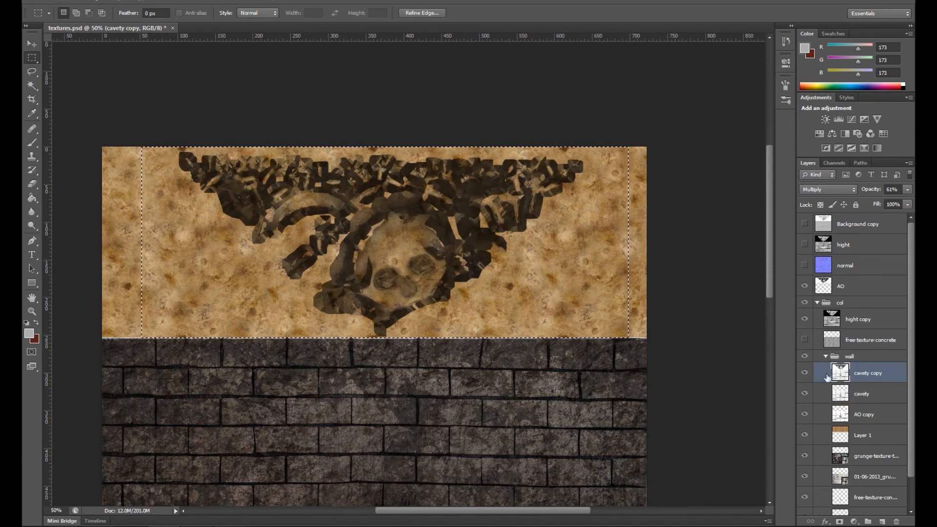
{"action": "key", "text": "ctrl+plus"}
{"action": "key", "text": "ctrl+plus"}
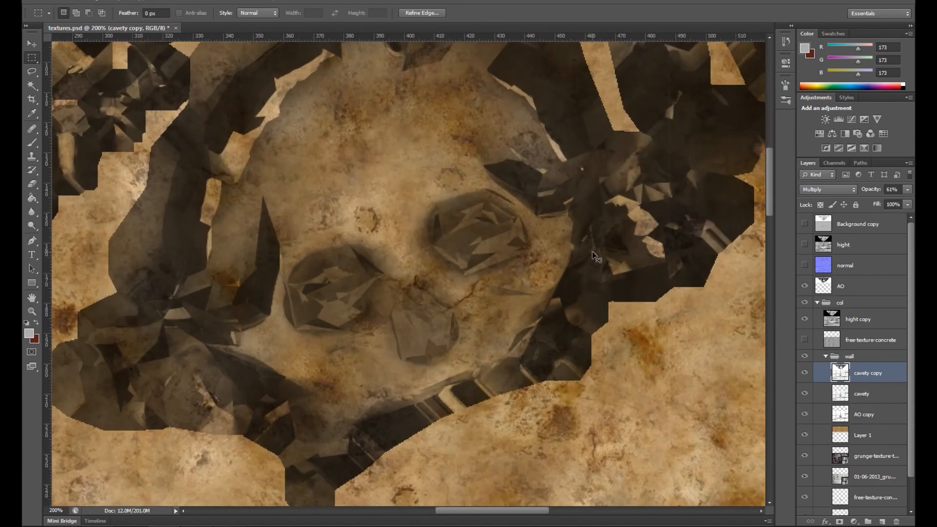
{"action": "key", "text": "ctrl+minus"}
{"action": "left_click", "coordinate": [804, 373]}
{"action": "left_click", "coordinate": [804, 373]}
{"action": "left_click", "coordinate": [804, 372]}
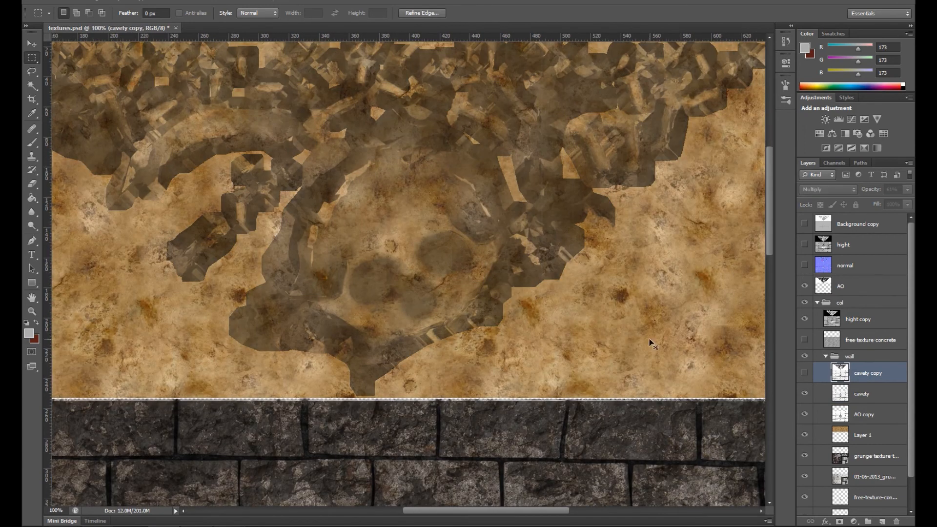
Step: Clear the selection and compare the skull area with and without the hight layer
{"action": "key", "text": "ctrl+d"}
{"action": "key", "text": "ctrl+minus"}
{"action": "left_click", "coordinate": [804, 245]}
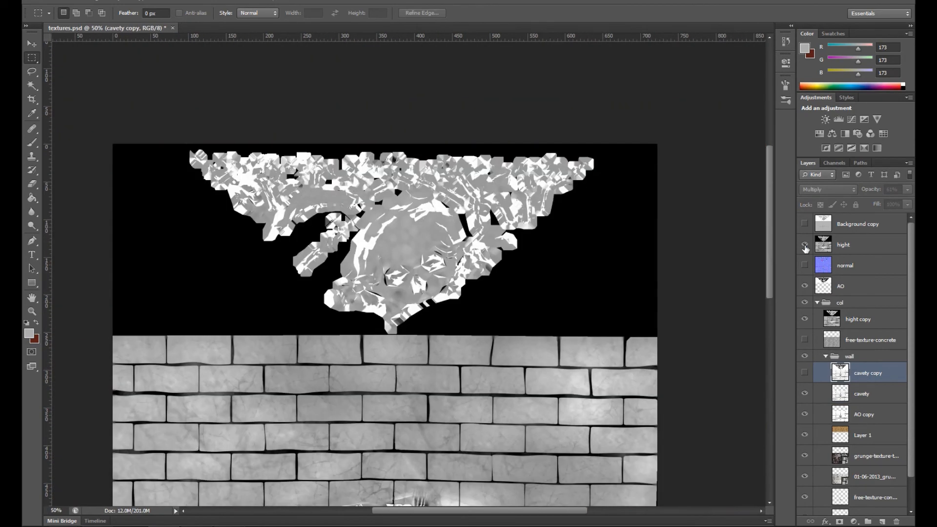
{"action": "key", "text": "ctrl+plus"}
{"action": "key", "text": "ctrl+plus"}
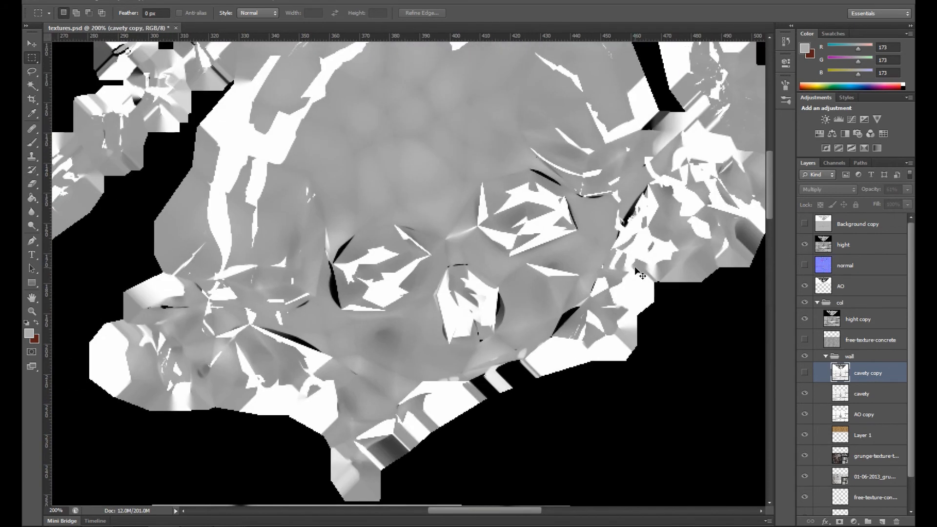
{"action": "key", "text": "ctrl+minus"}
{"action": "key", "text": "ctrl+minus"}
{"action": "left_click", "coordinate": [803, 245]}
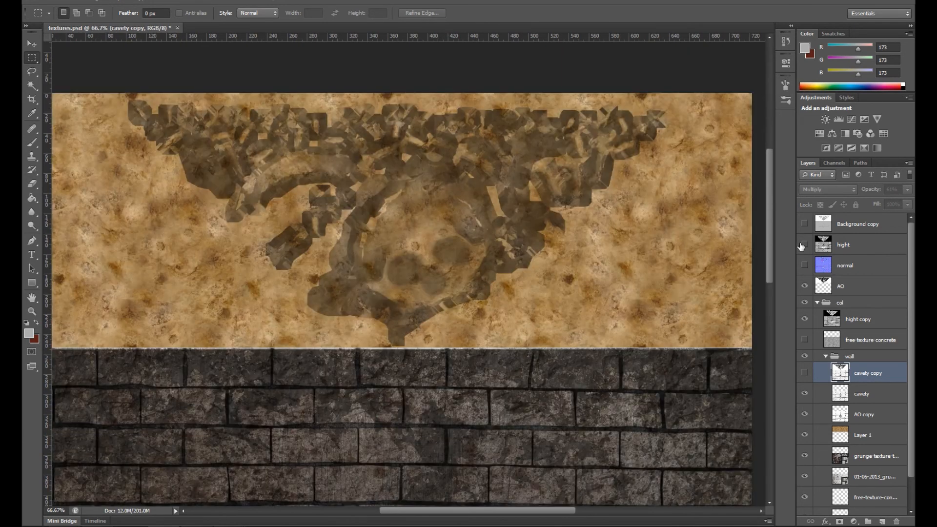
{"action": "key", "text": "ctrl+minus"}
{"action": "key", "text": "ctrl+minus"}
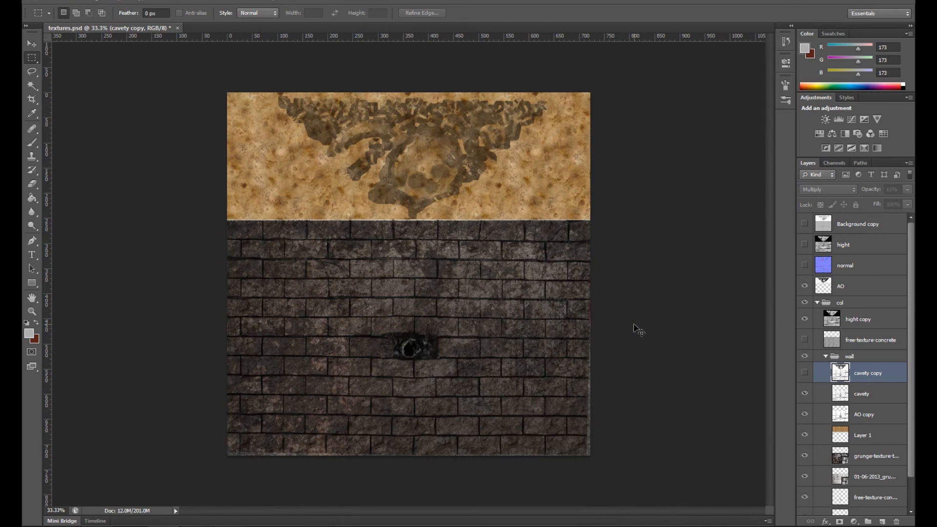
Step: Move the AO layer into the col group, collapse the group, and briefly preview the normal and hight maps
{"action": "left_click_drag", "start_coordinate": [856, 286], "coordinate": [853, 306]}
{"action": "left_click", "coordinate": [816, 282]}
{"action": "left_click", "coordinate": [804, 265]}
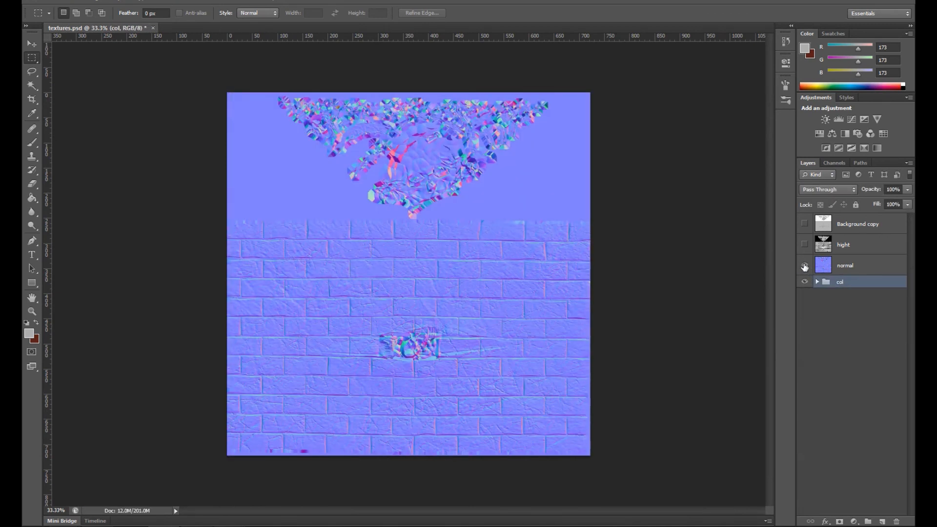
{"action": "left_click", "coordinate": [803, 265]}
{"action": "left_click", "coordinate": [804, 245]}
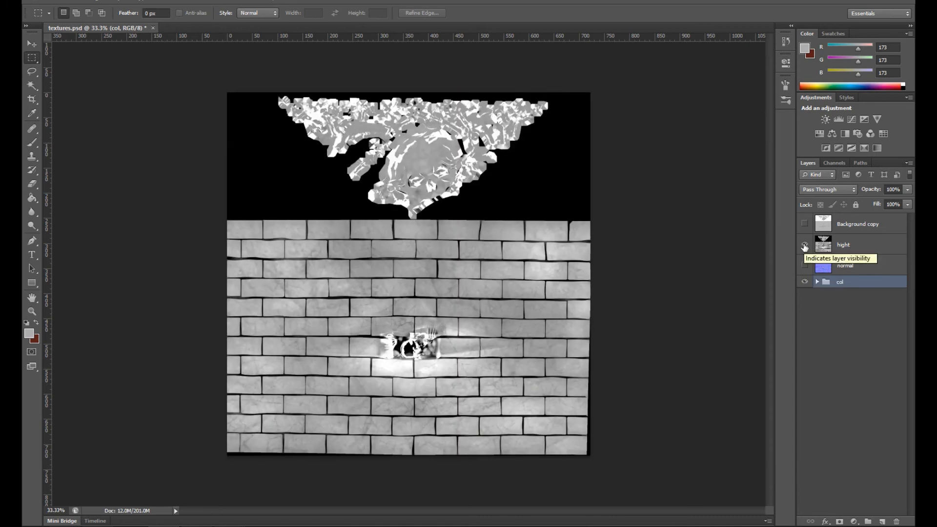
{"action": "left_click", "coordinate": [804, 245]}
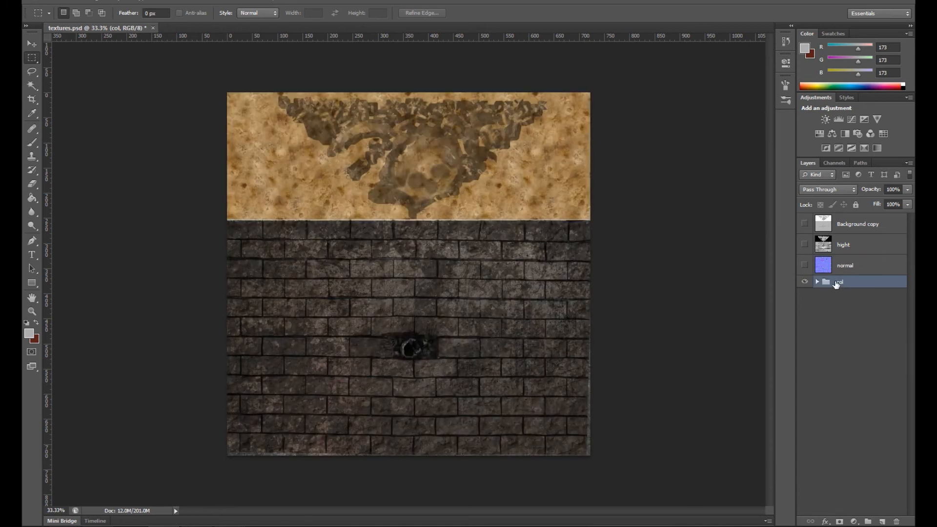
Step: Duplicate the col group and name the copy spec
{"action": "key", "text": "ctrl+j"}
{"action": "double_click", "coordinate": [846, 283]}
{"action": "type", "text": "spec"}
{"action": "key", "text": "Return"}
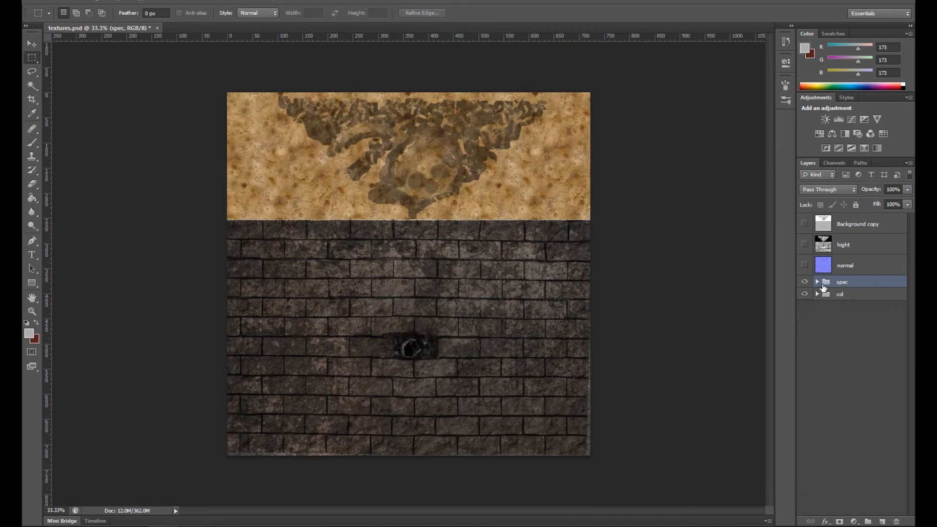
Step: Desaturate Layer 1 copy 2 at the base of the spec group with Hue/Saturation
{"action": "left_click", "coordinate": [817, 281]}
{"action": "scroll", "coordinate": [886, 381], "scroll_direction": "down", "scroll_amount": 2}
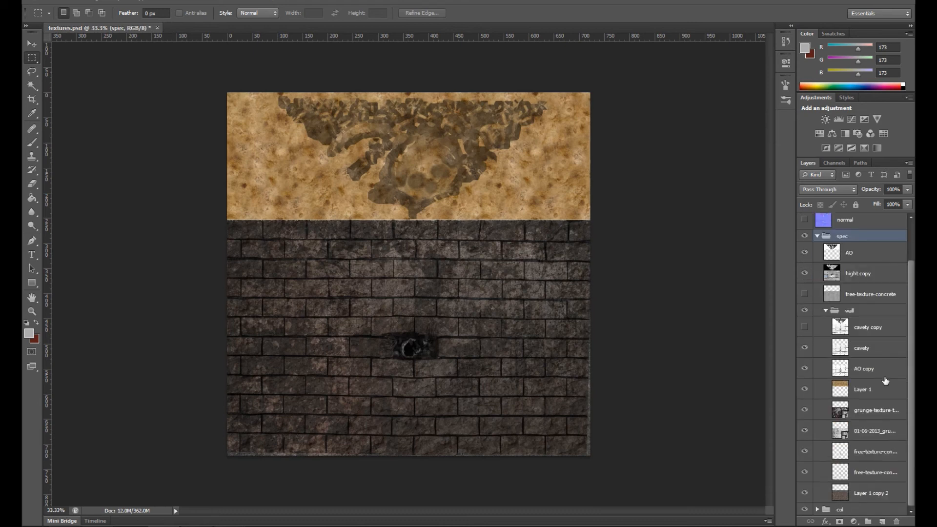
{"action": "left_click", "coordinate": [861, 496]}
{"action": "key", "text": "ctrl+u"}
{"action": "left_click_drag", "start_coordinate": [686, 215], "coordinate": [596, 221]}
{"action": "left_click", "coordinate": [817, 137]}
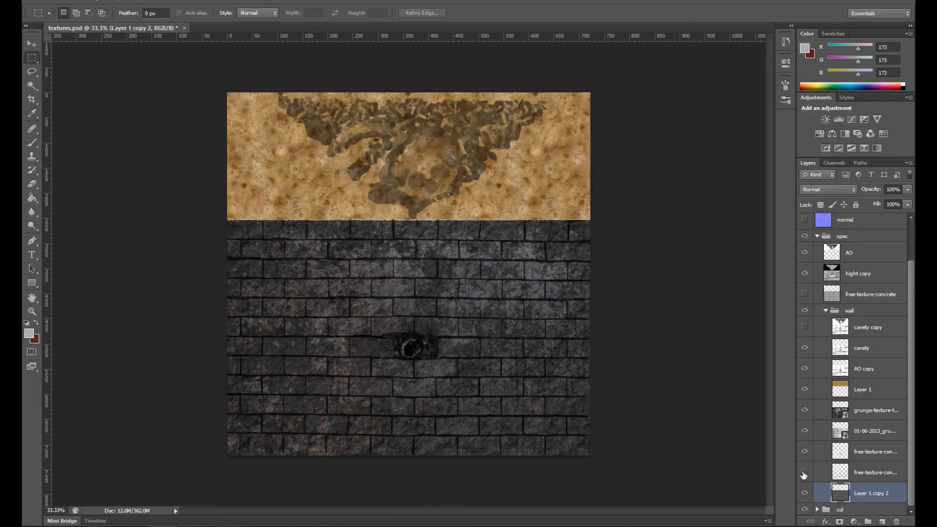
Step: Hide the two free-texture-concrete layers directly above Layer 1 copy 2 in the spec group's wall group
{"action": "left_click", "coordinate": [859, 457]}
{"action": "left_click", "coordinate": [804, 453]}
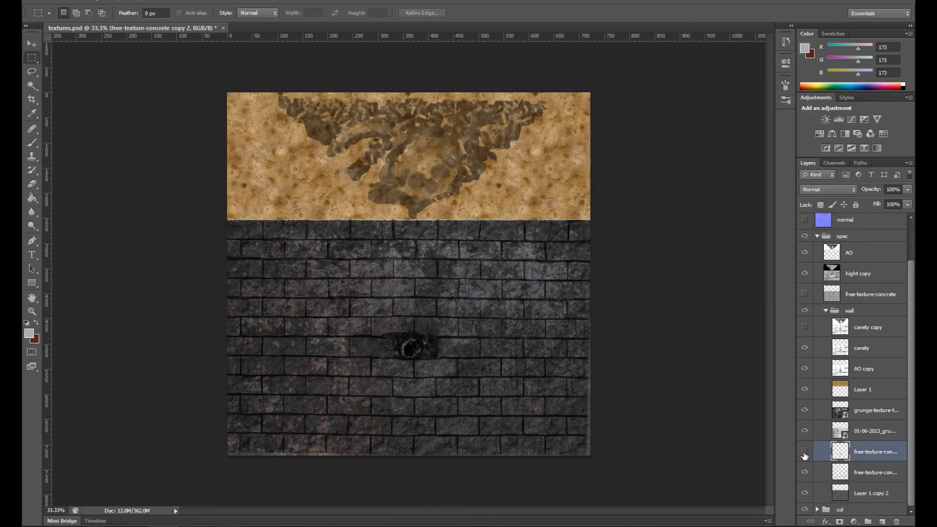
{"action": "left_click", "coordinate": [805, 452]}
{"action": "left_click", "coordinate": [805, 471]}
Step: Check the grunge layers in the spec group by toggling them and set the grunge-texture layer's opacity to 30%
{"action": "left_click", "coordinate": [805, 431]}
{"action": "left_click", "coordinate": [805, 430]}
{"action": "left_click", "coordinate": [805, 430]}
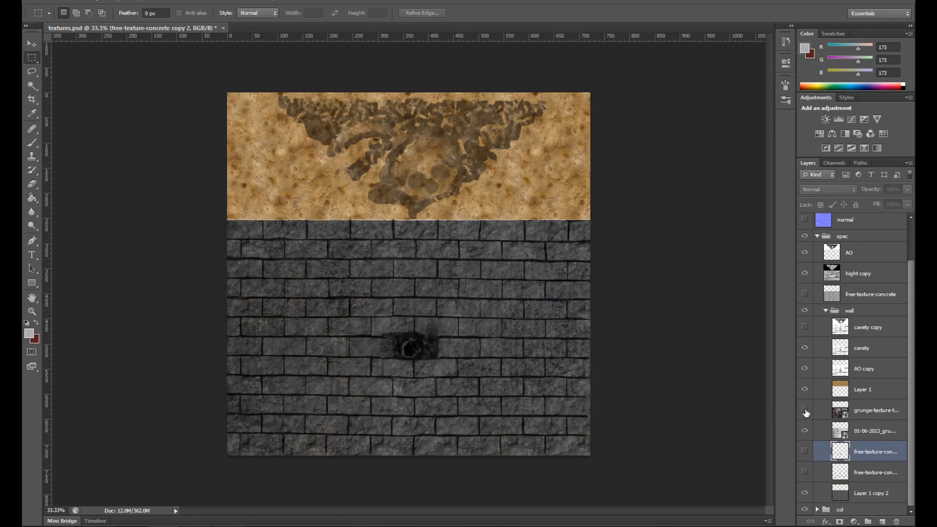
{"action": "left_click", "coordinate": [805, 431]}
{"action": "left_click", "coordinate": [873, 410]}
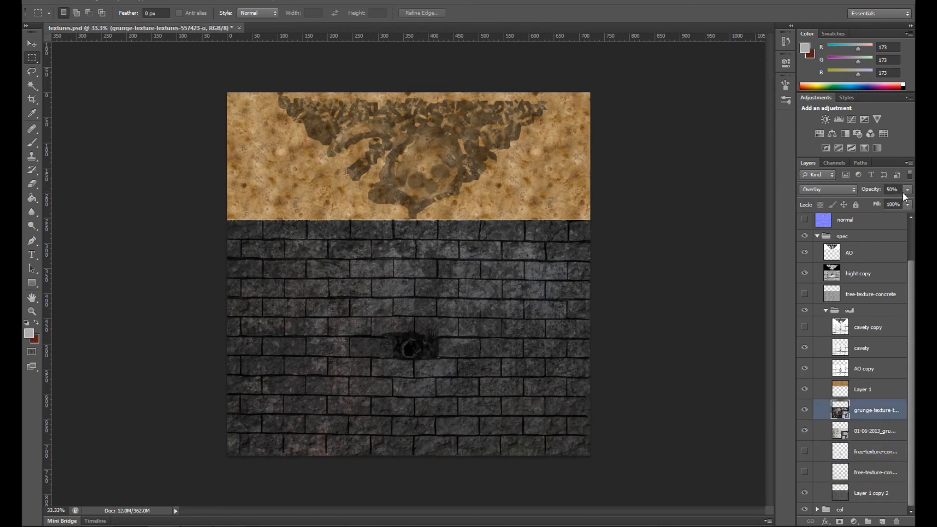
{"action": "left_click_drag", "start_coordinate": [869, 200], "coordinate": [870, 201]}
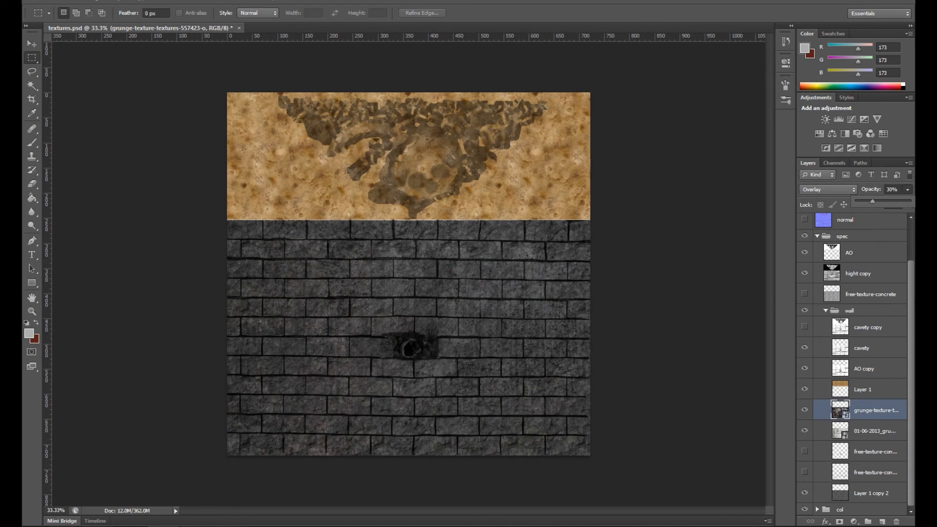
Step: Set the saturation of Layer 1 in the spec group to -100 and raise its lightness
{"action": "left_click", "coordinate": [857, 387]}
{"action": "key", "text": "ctrl+u"}
{"action": "left_click_drag", "start_coordinate": [687, 215], "coordinate": [609, 220]}
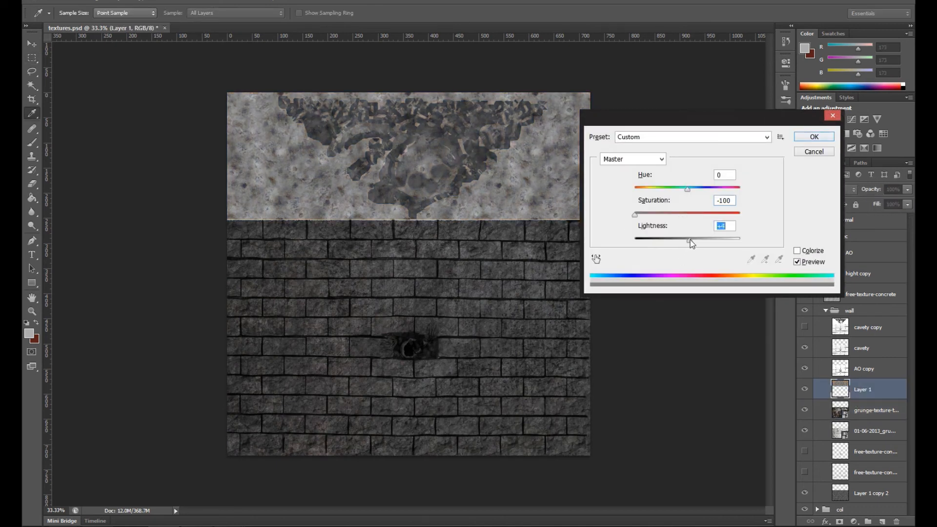
{"action": "left_click_drag", "start_coordinate": [690, 239], "coordinate": [700, 239]}
{"action": "key", "text": "Return"}
Step: Toggle the AO copy and cavety copy layers to check their effect on the spec texture
{"action": "left_click", "coordinate": [848, 373]}
{"action": "left_click", "coordinate": [805, 368]}
{"action": "left_click", "coordinate": [804, 368]}
{"action": "left_click", "coordinate": [804, 326]}
{"action": "left_click", "coordinate": [804, 327]}
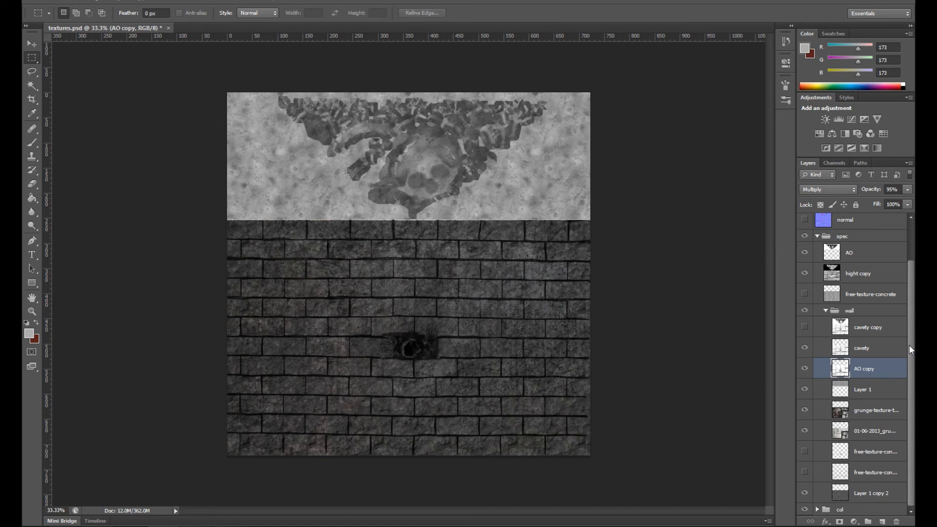
Step: Compare the spec texture with and without the AO layer, set that layer's opacity to 31%, and collapse the spec group
{"action": "left_click", "coordinate": [804, 252]}
{"action": "left_click", "coordinate": [804, 252]}
{"action": "left_click", "coordinate": [849, 251]}
{"action": "left_click_drag", "start_coordinate": [882, 203], "coordinate": [872, 203]}
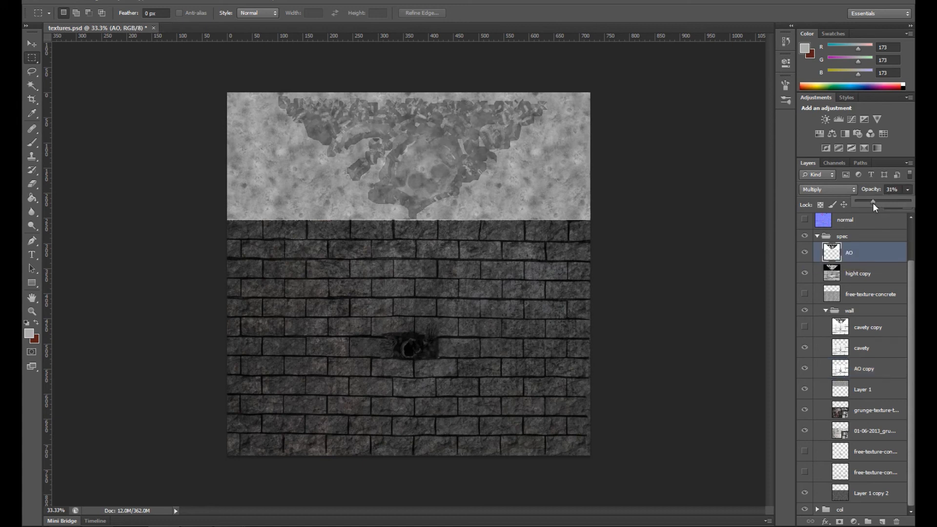
{"action": "left_click", "coordinate": [851, 279]}
{"action": "left_click", "coordinate": [816, 236]}
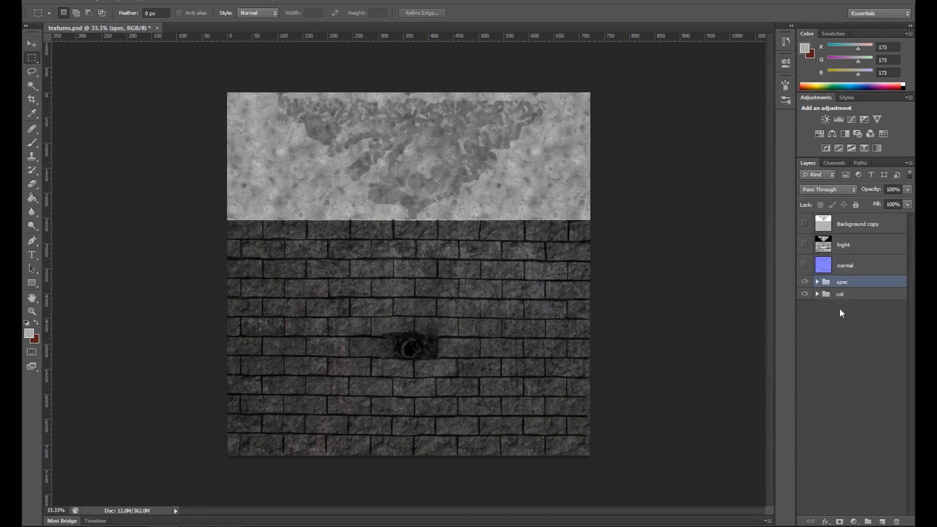
Step: Hide the spec group and save the colour texture as col.png in the wall folder
{"action": "left_click", "coordinate": [805, 283]}
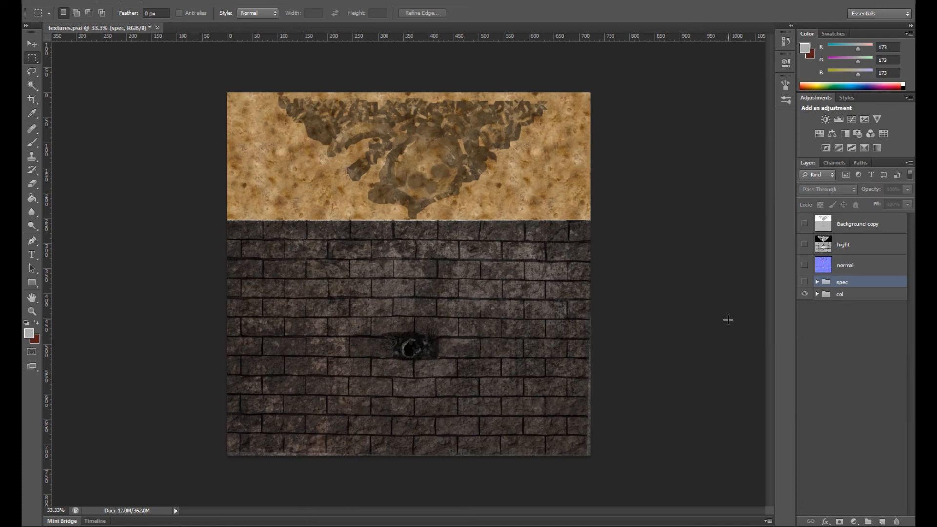
{"action": "key", "text": "ctrl+shift+s"}
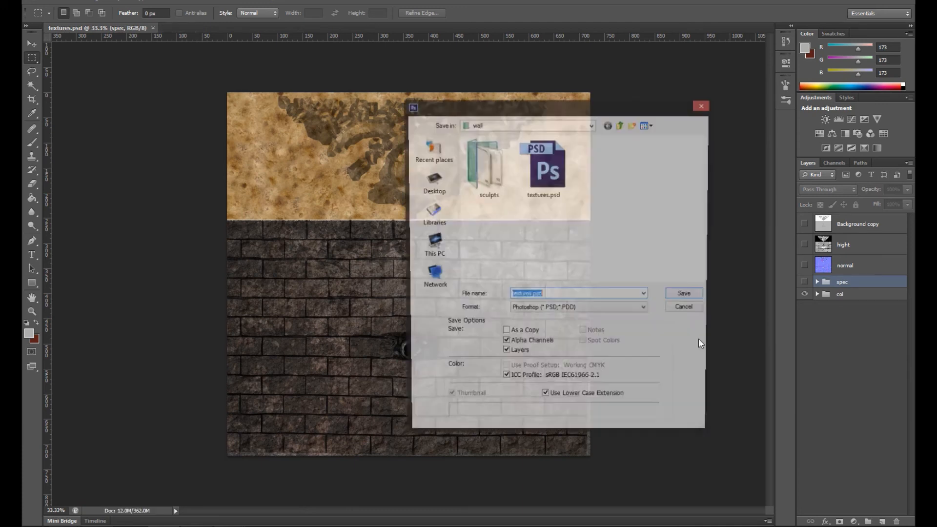
{"action": "left_click", "coordinate": [605, 310]}
{"action": "left_click", "coordinate": [552, 434]}
{"action": "left_click", "coordinate": [530, 296]}
{"action": "left_click", "coordinate": [531, 296]}
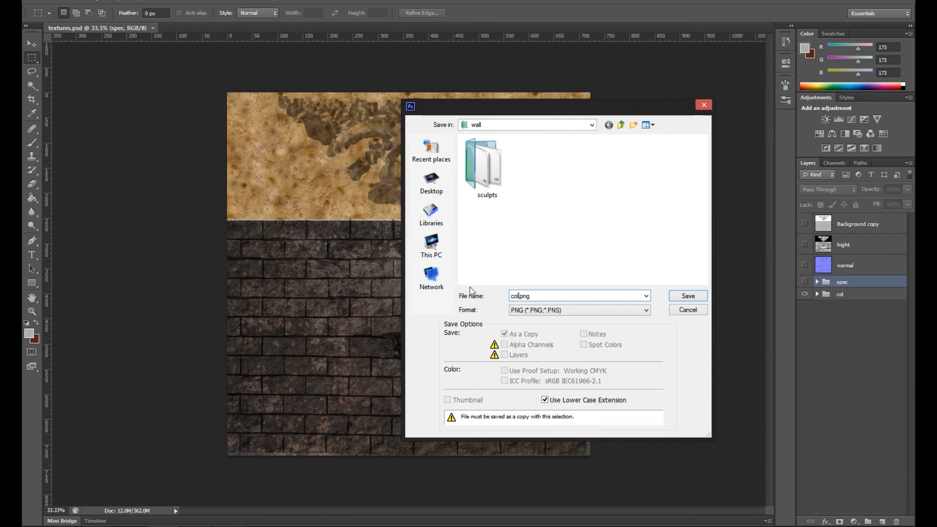
{"action": "left_click", "coordinate": [687, 296]}
{"action": "left_click", "coordinate": [507, 160]}
Step: Show the spec group and save the specular texture as Spec.png in the wall folder
{"action": "left_click", "coordinate": [804, 281]}
{"action": "key", "text": "ctrl+shift+s"}
{"action": "left_click", "coordinate": [605, 310]}
{"action": "left_click", "coordinate": [547, 431]}
{"action": "left_click", "coordinate": [532, 295]}
{"action": "left_click_drag", "start_coordinate": [529, 295], "coordinate": [496, 290]}
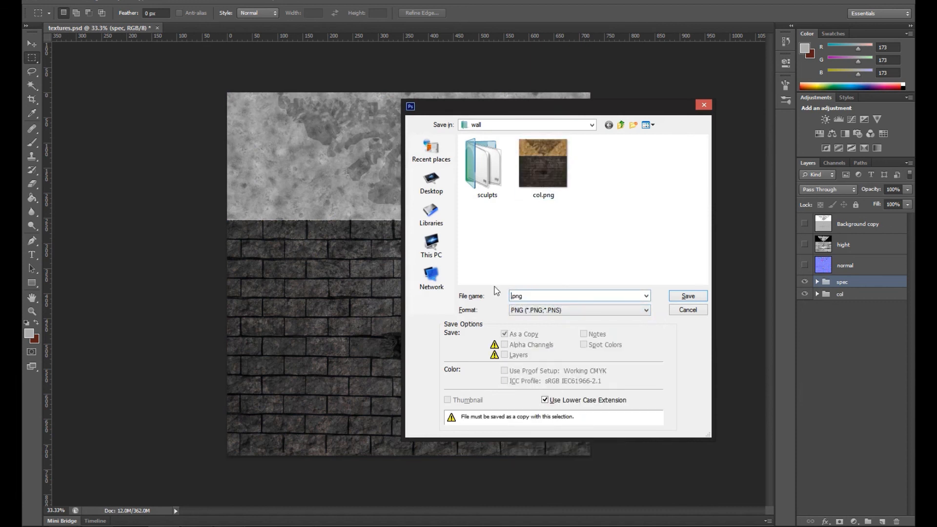
{"action": "left_click", "coordinate": [688, 296]}
{"action": "left_click", "coordinate": [508, 159]}
Step: Show the normal layer and save the normal map as Normal.png in the wall folder
{"action": "left_click", "coordinate": [804, 265]}
{"action": "key", "text": "ctrl+shift+s"}
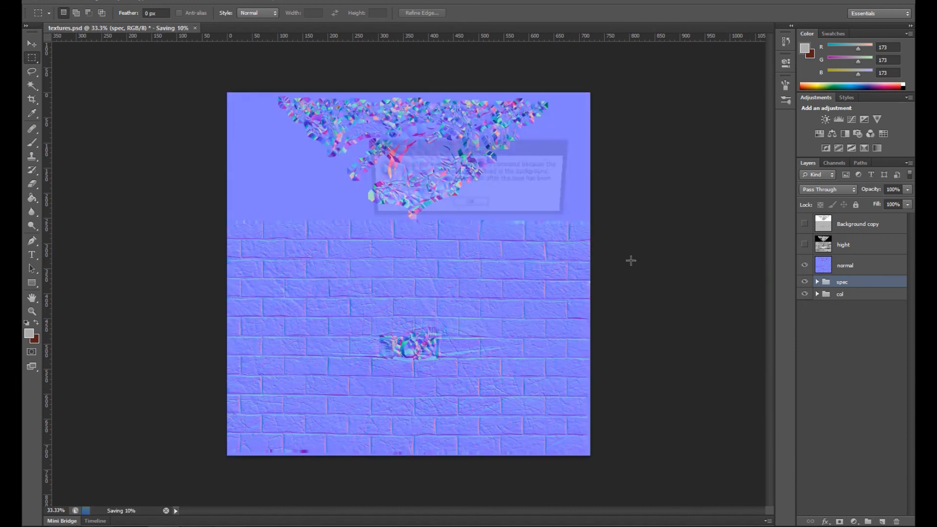
{"action": "left_click", "coordinate": [470, 205]}
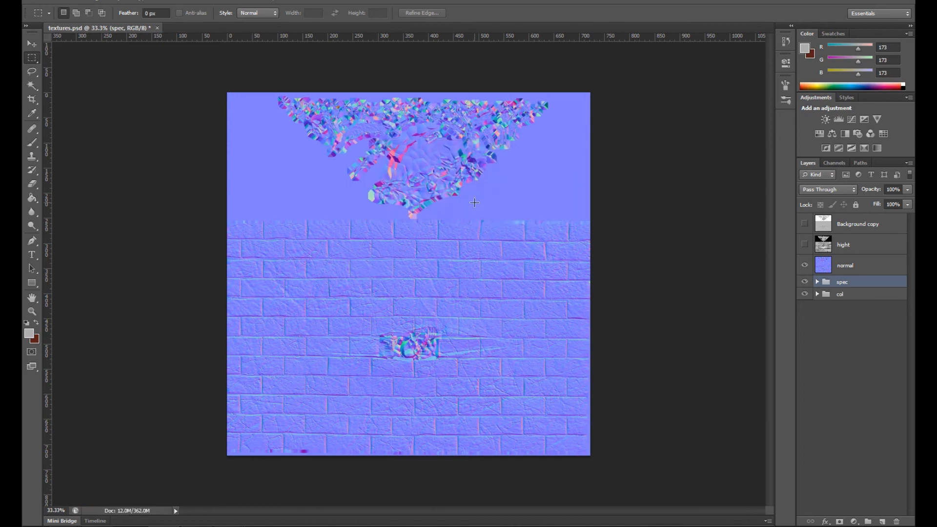
{"action": "key", "text": "ctrl+shift+s"}
{"action": "left_click", "coordinate": [605, 310]}
{"action": "left_click", "coordinate": [547, 431]}
{"action": "left_click_drag", "start_coordinate": [531, 296], "coordinate": [460, 284]}
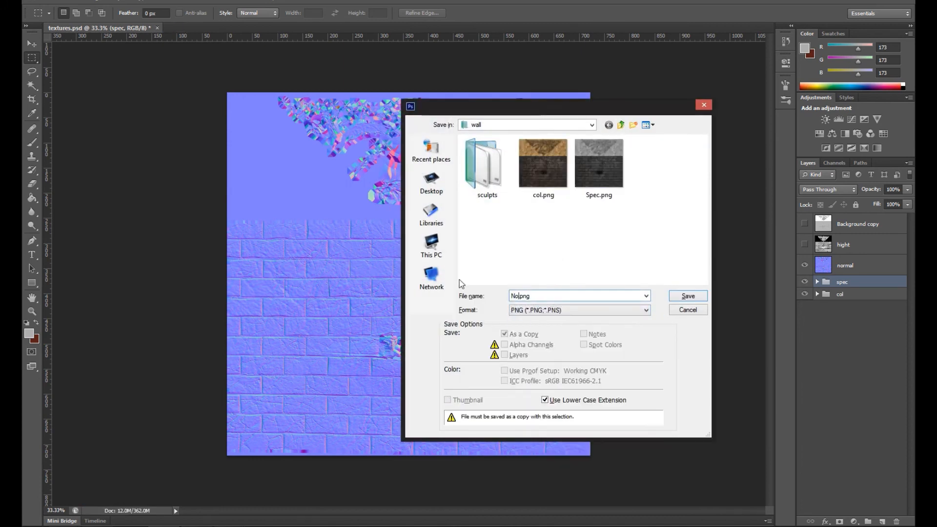
{"action": "left_click", "coordinate": [688, 295]}
{"action": "left_click", "coordinate": [505, 159]}
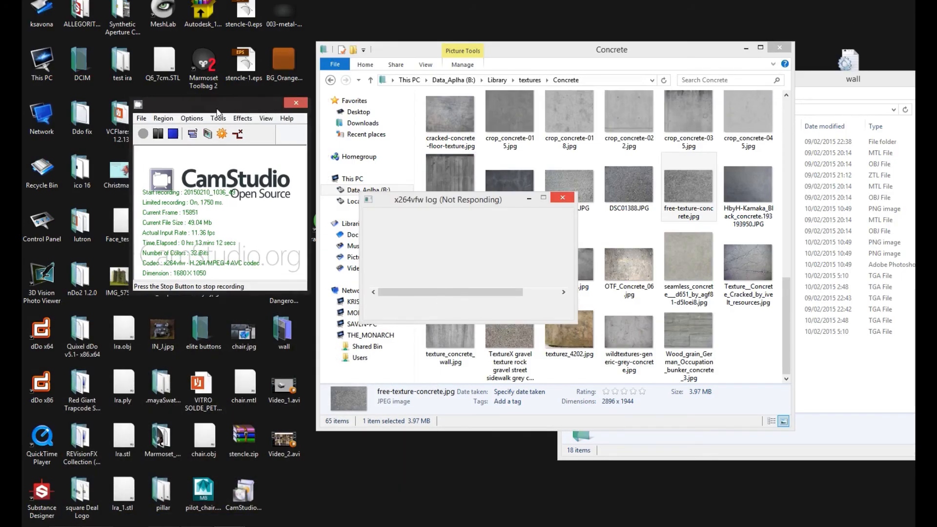
Step: Switch to Marmoset Toolbag, select the Default material, and dismiss the update news window
{"action": "left_click", "coordinate": [512, 278]}
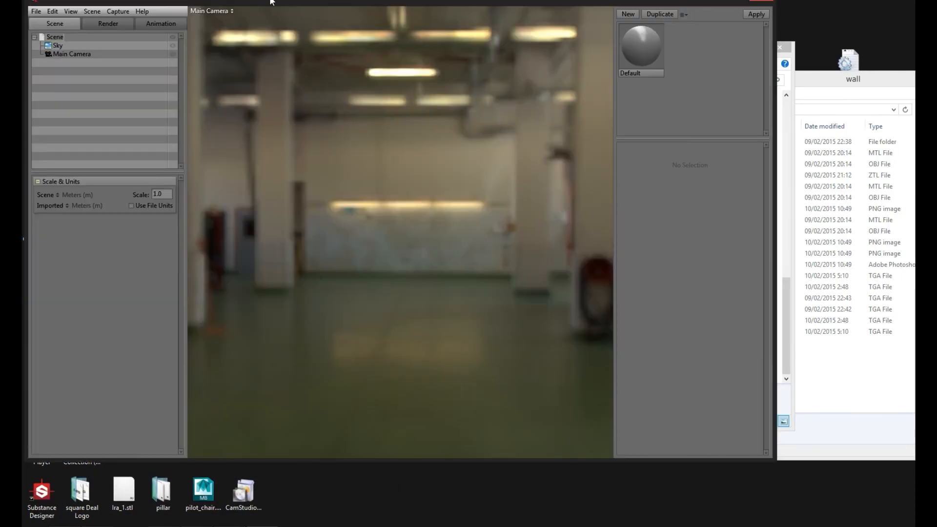
{"action": "left_click", "coordinate": [641, 46]}
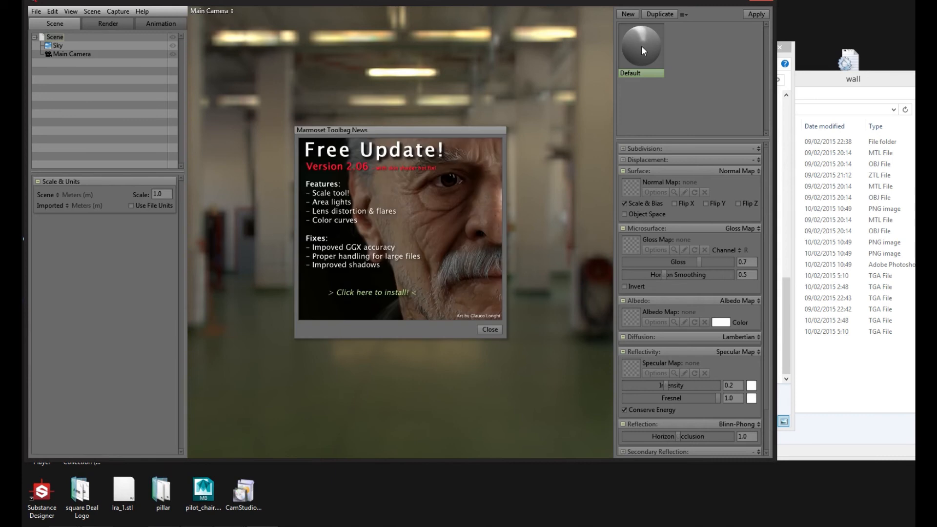
{"action": "left_click", "coordinate": [496, 331]}
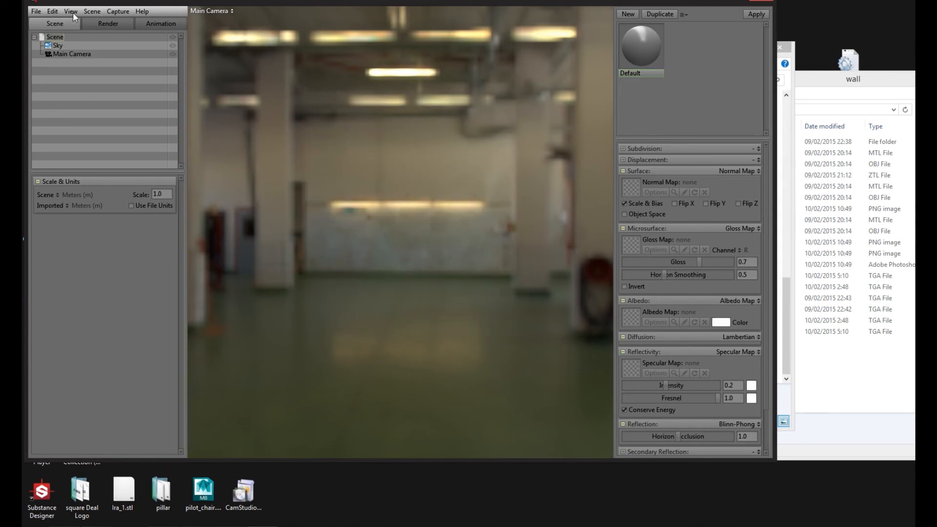
Step: Import the all_low_uvs2 mesh from the sculpts folder inside the Desktop's wall folder
{"action": "left_click", "coordinate": [33, 12]}
{"action": "left_click", "coordinate": [44, 74]}
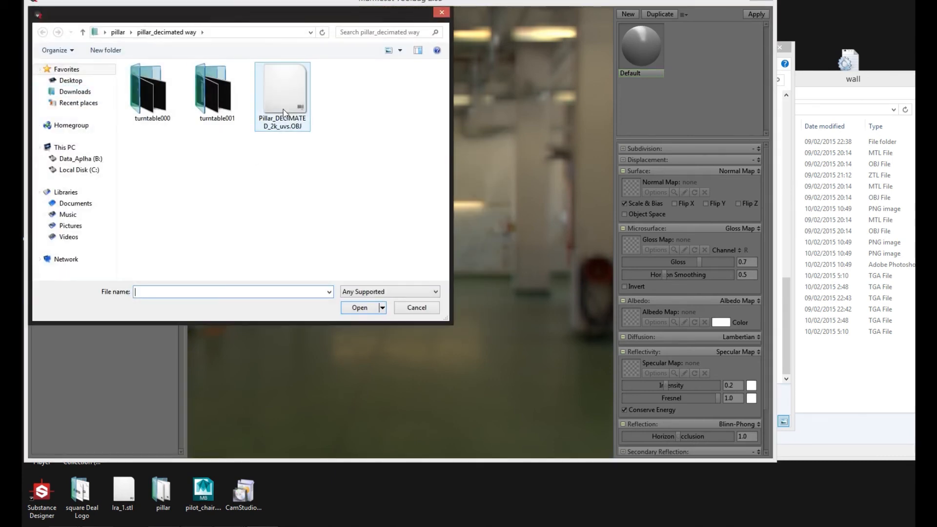
{"action": "left_click", "coordinate": [71, 80]}
{"action": "scroll", "coordinate": [156, 205], "scroll_direction": "down", "scroll_amount": 5}
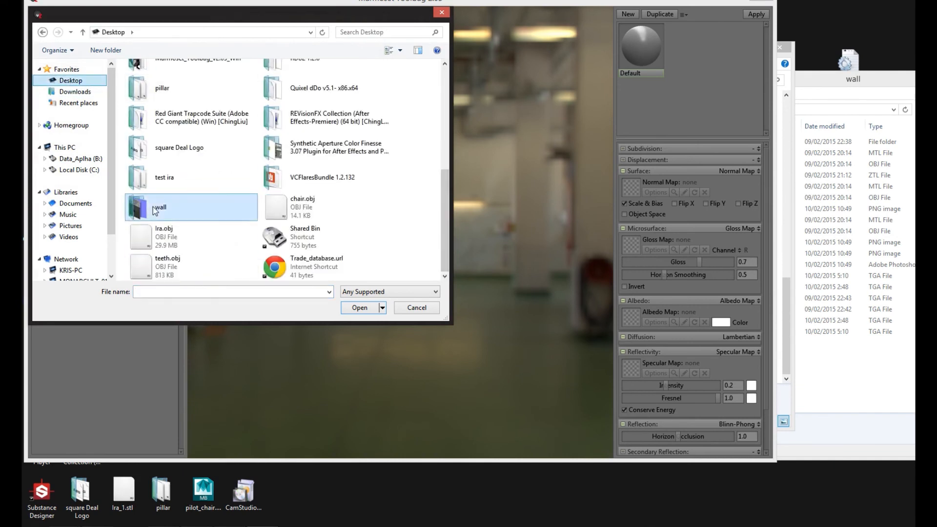
{"action": "double_click", "coordinate": [155, 209]}
{"action": "double_click", "coordinate": [150, 88]}
{"action": "left_click", "coordinate": [159, 103]}
{"action": "left_click", "coordinate": [360, 308]}
Step: Create a new material, assign it to the imported wall mesh, and maximize the program window
{"action": "left_click_drag", "start_coordinate": [255, 326], "coordinate": [458, 337]}
{"action": "scroll", "coordinate": [459, 338], "scroll_direction": "up", "scroll_amount": 5}
{"action": "left_click_drag", "start_coordinate": [355, 244], "coordinate": [456, 241]}
{"action": "scroll", "coordinate": [373, 256], "scroll_direction": "down", "scroll_amount": 3}
{"action": "left_click", "coordinate": [627, 15]}
{"action": "left_click_drag", "start_coordinate": [693, 49], "coordinate": [648, 86]}
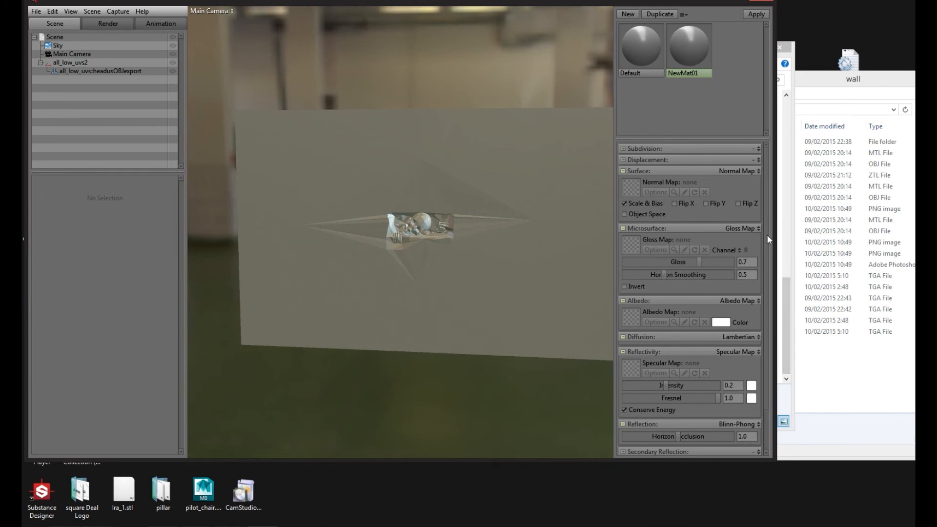
{"action": "left_click", "coordinate": [745, 4]}
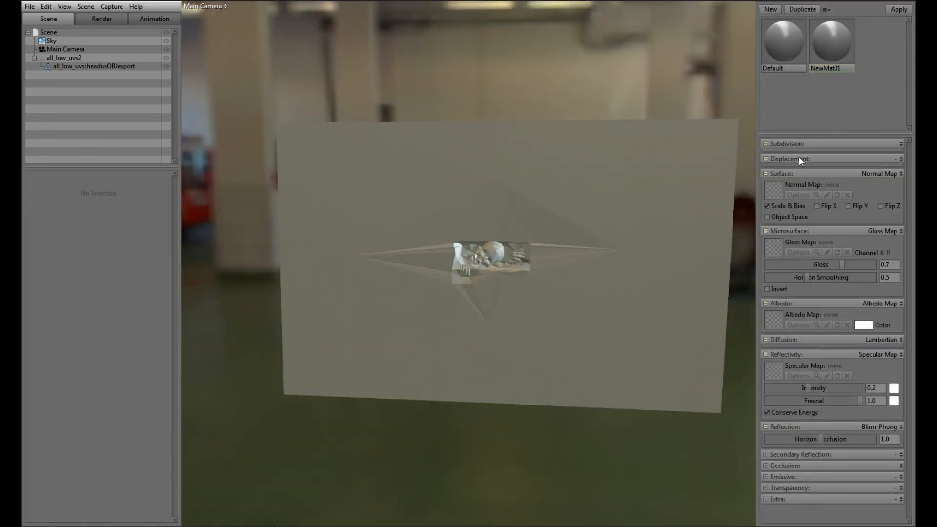
Step: Load Normal.png as the new material's normal map and inspect the skeleton area on the wall
{"action": "left_click", "coordinate": [772, 191]}
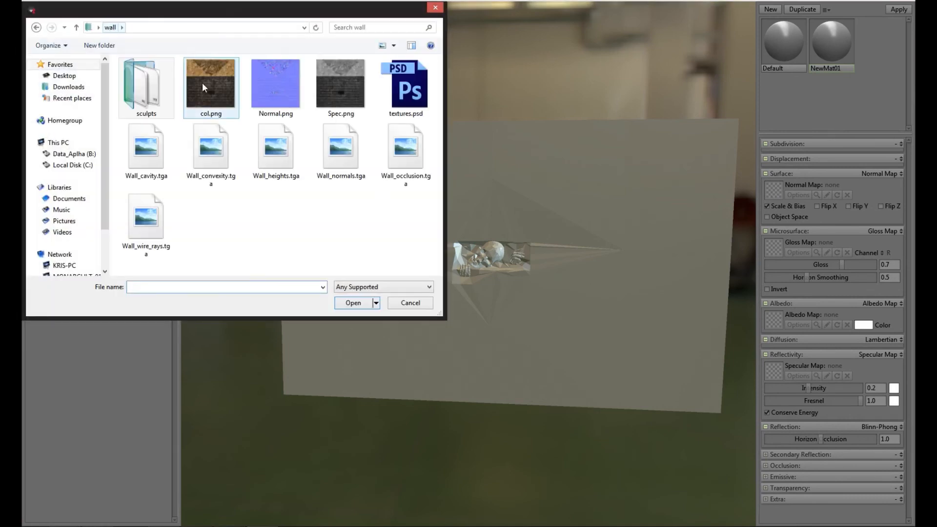
{"action": "double_click", "coordinate": [275, 83]}
{"action": "left_click_drag", "start_coordinate": [529, 361], "coordinate": [451, 279]}
{"action": "scroll", "coordinate": [502, 347], "scroll_direction": "up", "scroll_amount": 8}
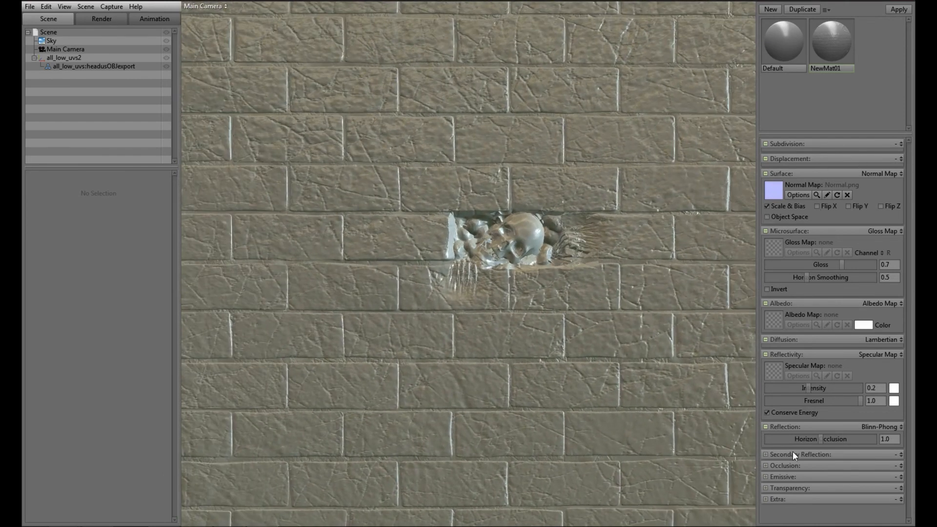
Step: Load Spec.png as the new material's specular map
{"action": "left_click", "coordinate": [772, 370]}
{"action": "left_click", "coordinate": [339, 84]}
{"action": "left_click", "coordinate": [355, 304]}
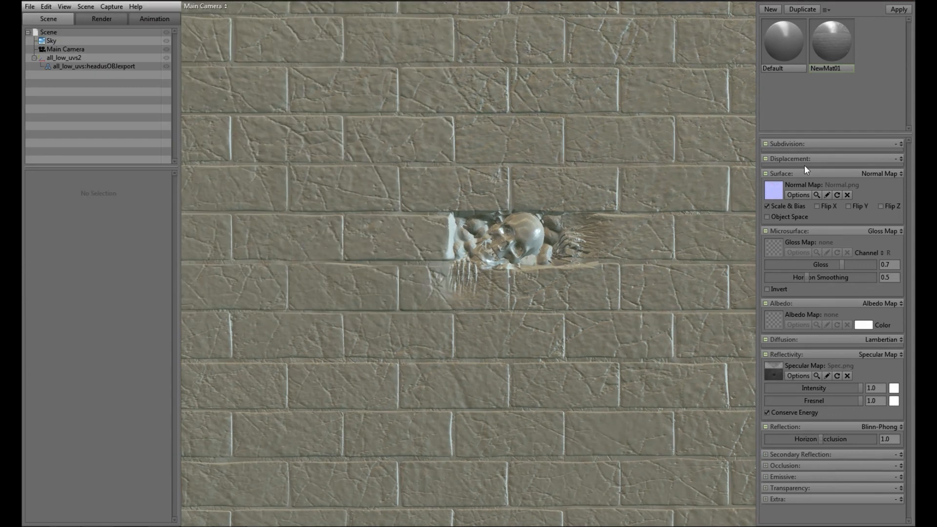
Step: Try the Skin diffusion model on the wall material and return it to Lambertian
{"action": "left_click", "coordinate": [878, 340]}
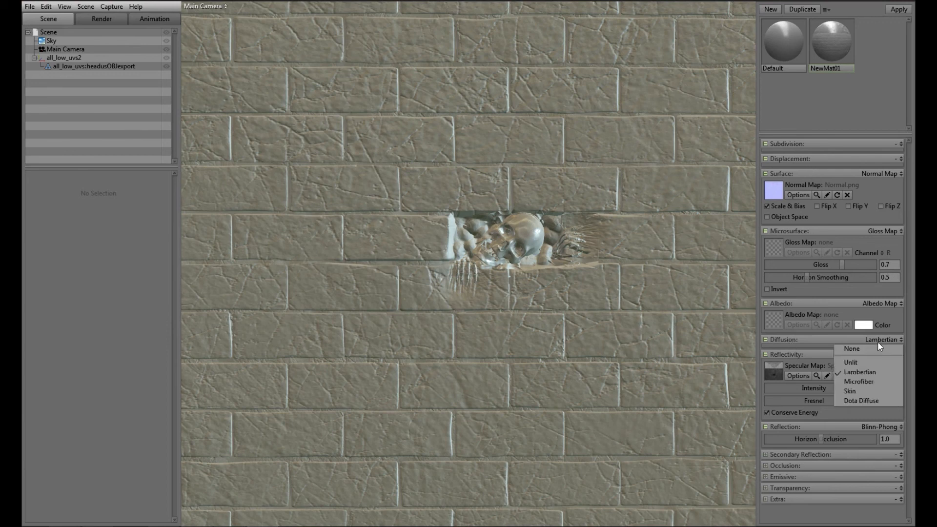
{"action": "left_click", "coordinate": [868, 392]}
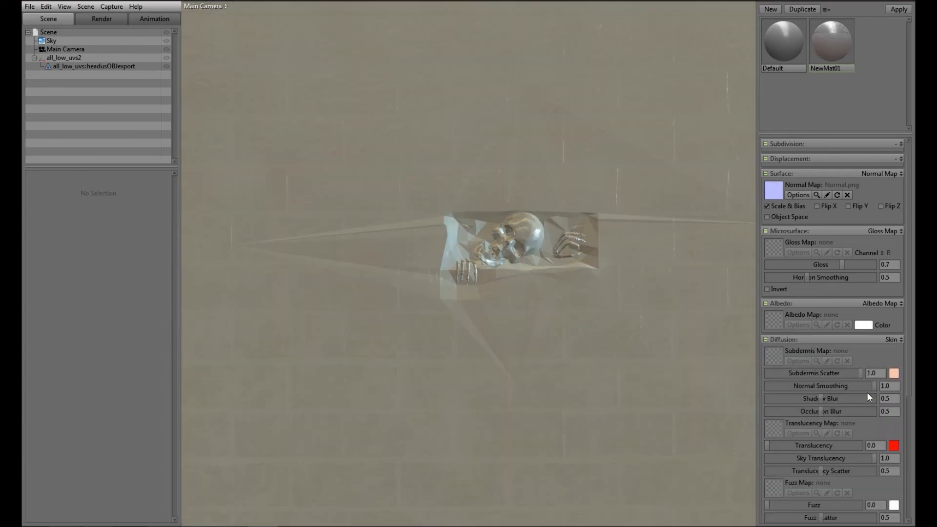
{"action": "left_click", "coordinate": [884, 340]}
{"action": "left_click", "coordinate": [892, 338]}
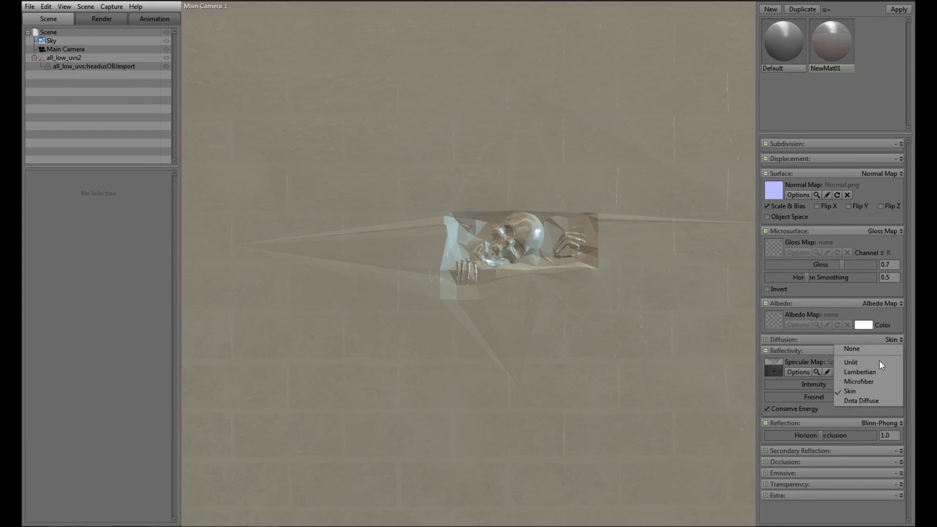
{"action": "left_click", "coordinate": [881, 373]}
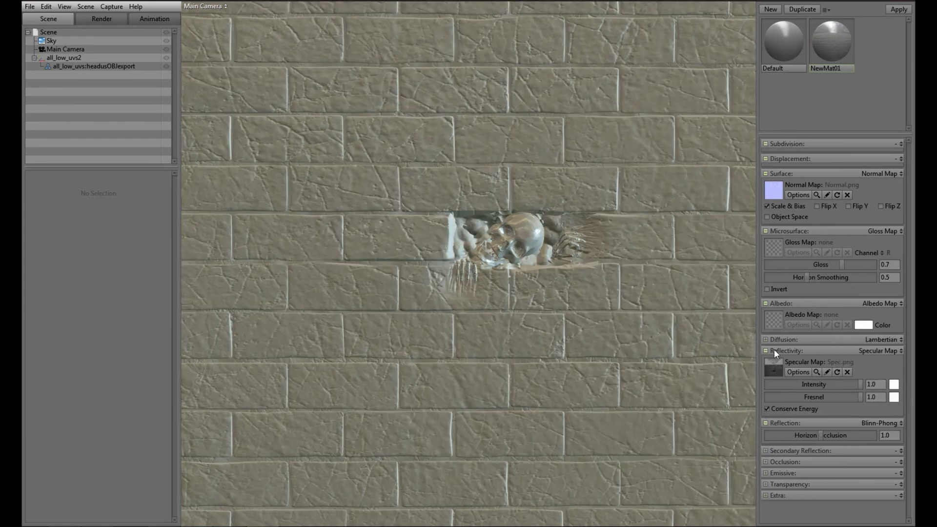
Step: Lower the specular intensity to about 0.316 and Fresnel to about 0.763, and load col.png as the albedo map
{"action": "left_click_drag", "start_coordinate": [844, 384], "coordinate": [819, 384]}
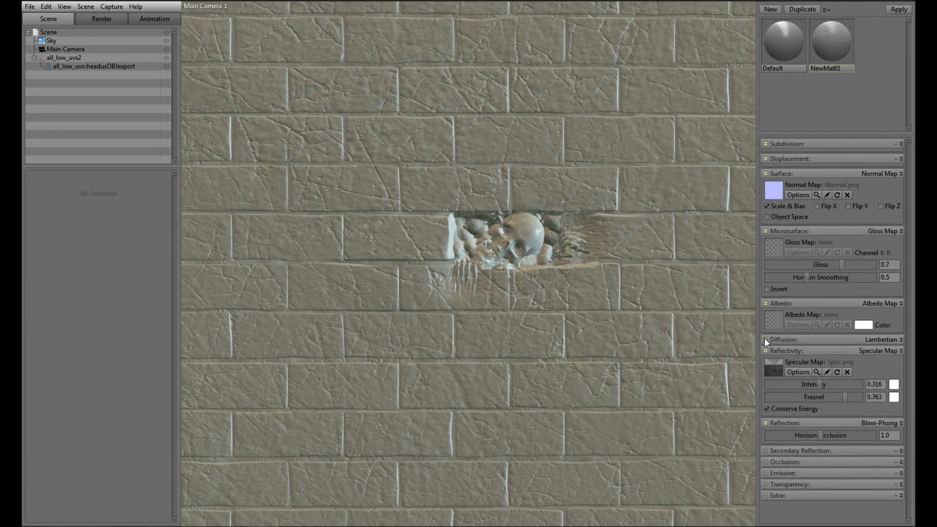
{"action": "left_click", "coordinate": [771, 318]}
{"action": "left_click", "coordinate": [208, 79]}
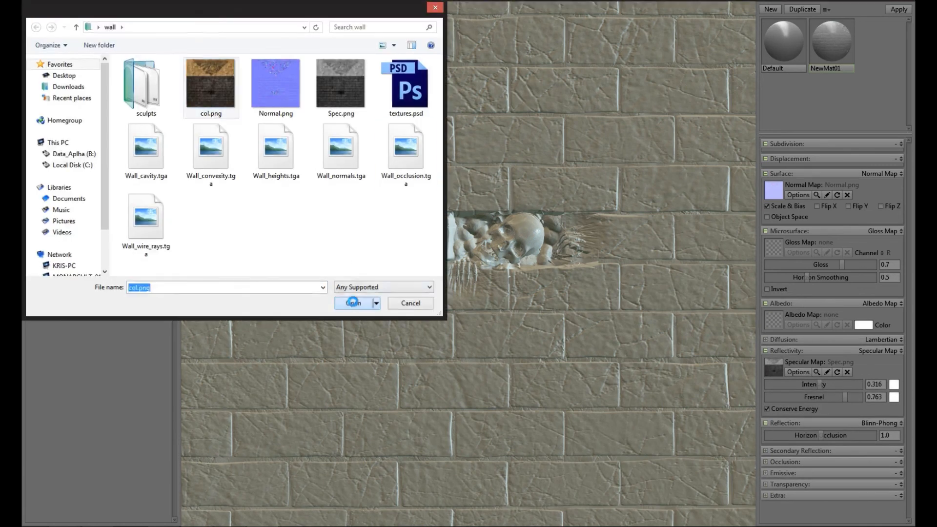
{"action": "left_click", "coordinate": [355, 301]}
Step: Reduce the material's specular intensity to about 0.033 and its Fresnel to 0, checking the wall's shine from several angles
{"action": "left_click", "coordinate": [603, 337]}
{"action": "left_click_drag", "start_coordinate": [623, 361], "coordinate": [655, 357]}
{"action": "left_click_drag", "start_coordinate": [817, 383], "coordinate": [766, 384]}
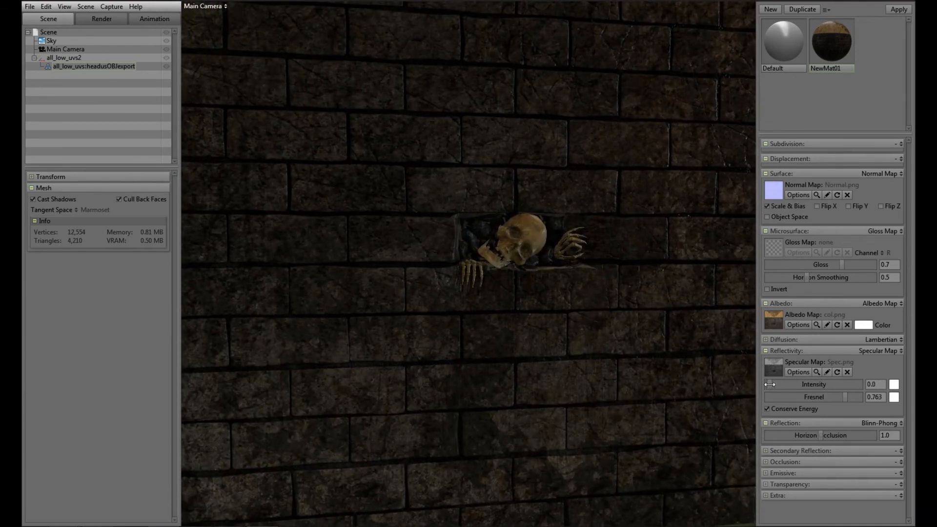
{"action": "left_click_drag", "start_coordinate": [570, 305], "coordinate": [593, 288]}
{"action": "left_click_drag", "start_coordinate": [840, 401], "coordinate": [818, 385]}
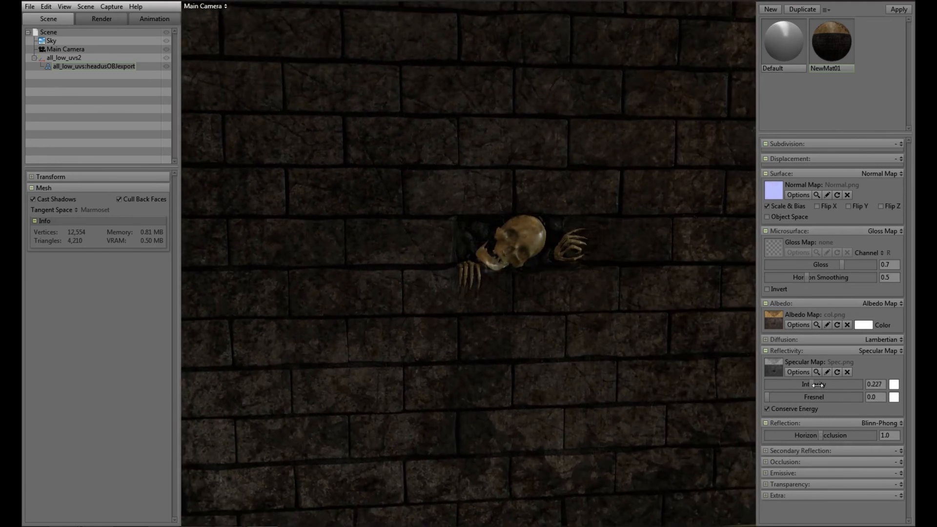
{"action": "left_click_drag", "start_coordinate": [529, 264], "coordinate": [627, 343]}
{"action": "right_click_drag", "start_coordinate": [628, 344], "coordinate": [614, 316]}
{"action": "left_click_drag", "start_coordinate": [615, 316], "coordinate": [591, 341]}
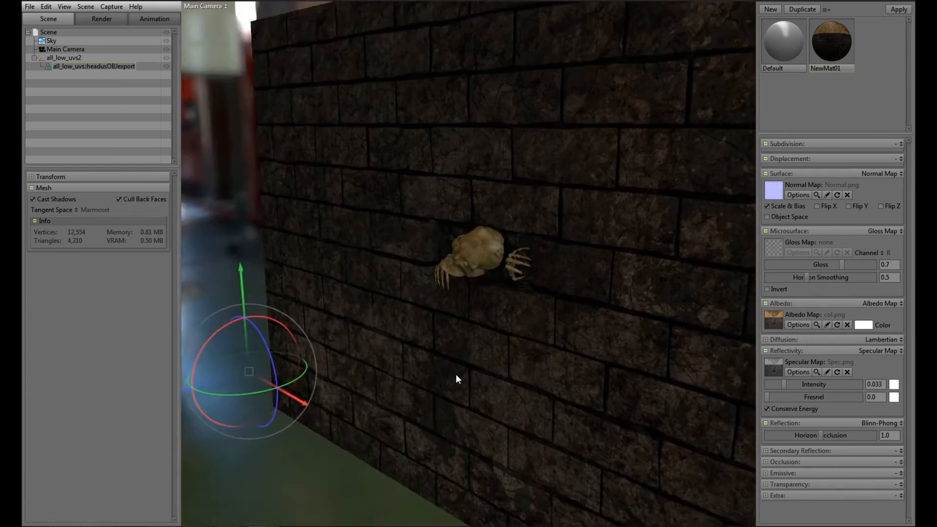
Step: Inspect the textured skeleton from several angles and lower the render's occlusion strength to about 0.693
{"action": "left_click_drag", "start_coordinate": [455, 374], "coordinate": [534, 303]}
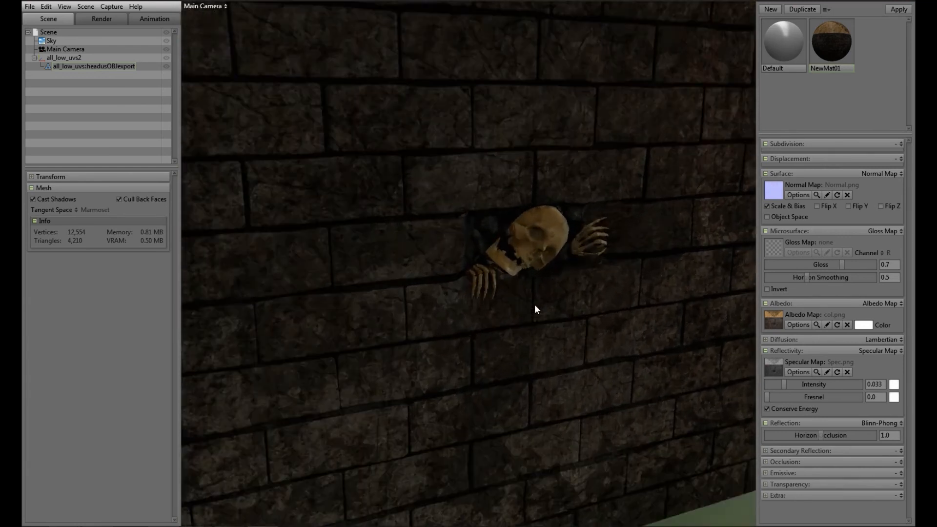
{"action": "right_click_drag", "start_coordinate": [534, 304], "coordinate": [619, 285]}
{"action": "left_click_drag", "start_coordinate": [620, 286], "coordinate": [528, 337]}
{"action": "right_click_drag", "start_coordinate": [529, 336], "coordinate": [447, 280]}
{"action": "left_click", "coordinate": [97, 19]}
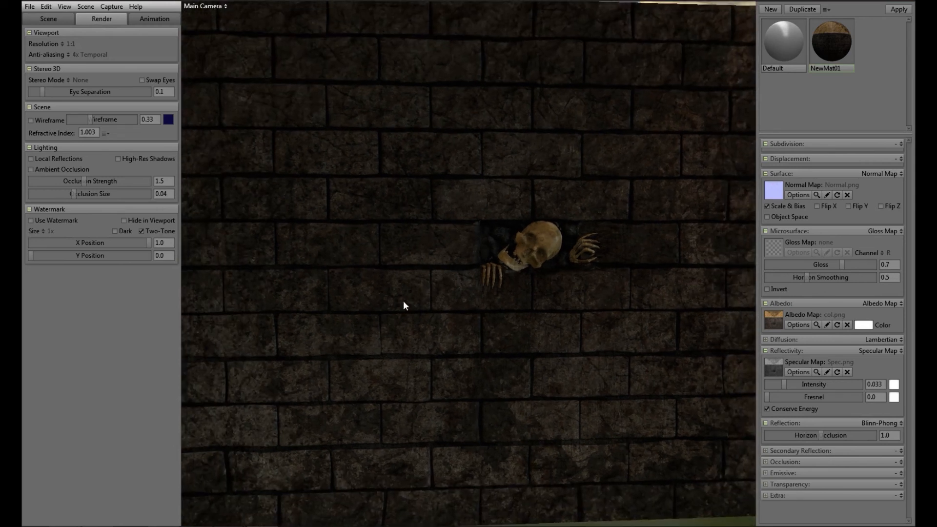
{"action": "left_click_drag", "start_coordinate": [85, 180], "coordinate": [96, 181]}
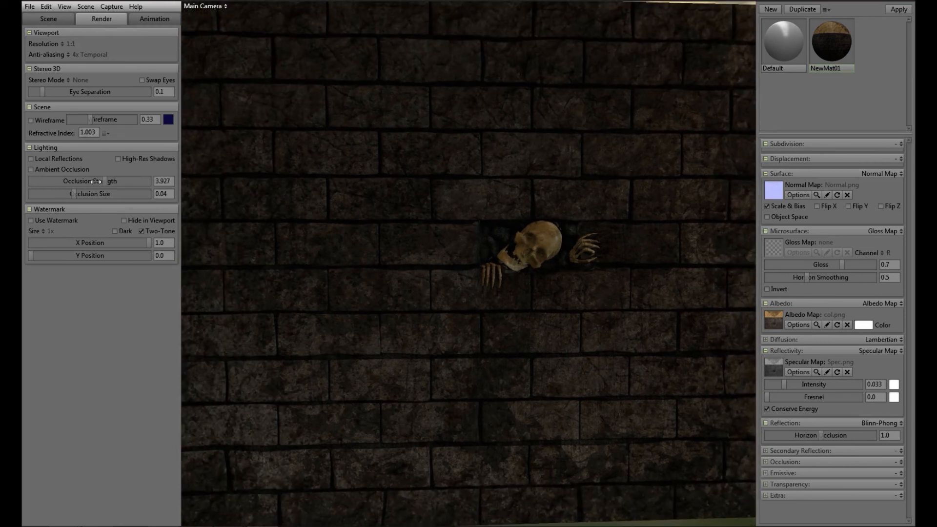
Step: Try the Ennis House sky preset, apply Smashed Windows to the scene's sky light, and check the wall under it
{"action": "left_click", "coordinate": [49, 18]}
{"action": "left_click", "coordinate": [50, 40]}
{"action": "left_click", "coordinate": [46, 188]}
{"action": "left_click", "coordinate": [403, 302]}
{"action": "left_click", "coordinate": [142, 189]}
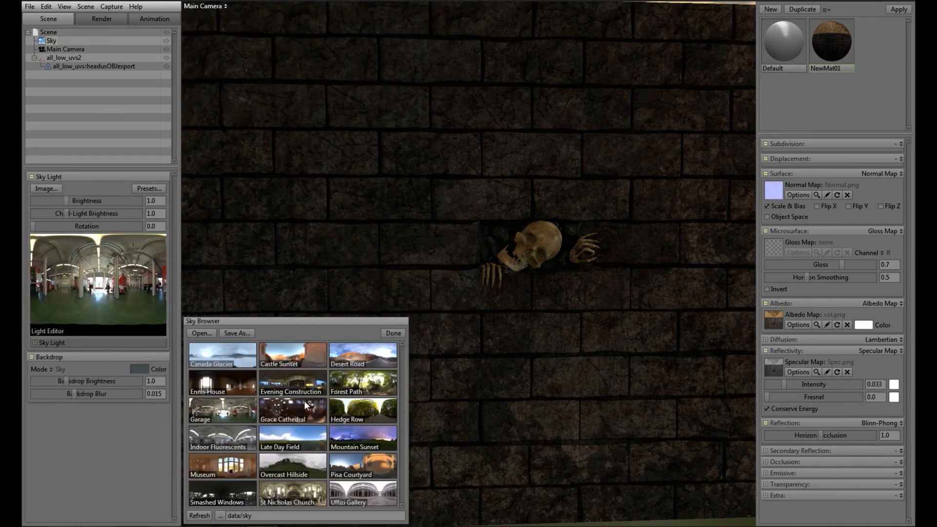
{"action": "left_click", "coordinate": [238, 382]}
{"action": "left_click", "coordinate": [242, 491]}
{"action": "left_click", "coordinate": [392, 333]}
{"action": "left_click_drag", "start_coordinate": [556, 291], "coordinate": [479, 374]}
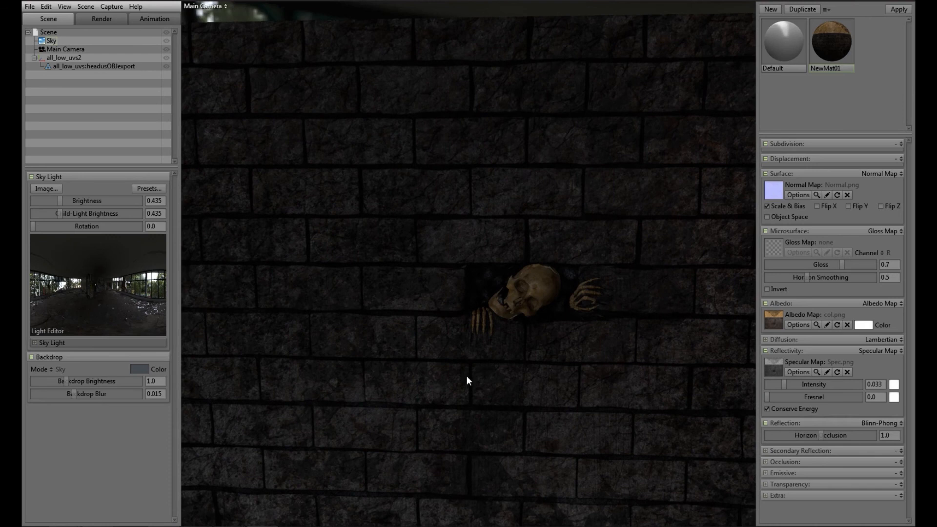
Step: Apply the Pisa Courtyard sky preset and look at the skeleton under its lighting
{"action": "left_click", "coordinate": [46, 187]}
{"action": "left_click", "coordinate": [404, 303]}
{"action": "left_click", "coordinate": [146, 187]}
{"action": "left_click", "coordinate": [344, 464]}
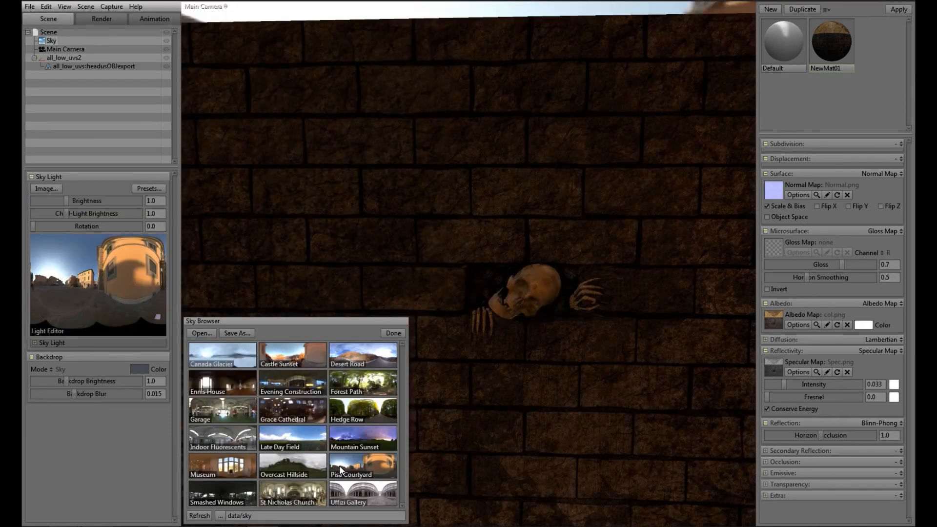
{"action": "left_click", "coordinate": [389, 333]}
{"action": "left_click", "coordinate": [383, 371]}
{"action": "left_click", "coordinate": [324, 11]}
{"action": "left_click_drag", "start_coordinate": [342, 181], "coordinate": [320, 255]}
Step: Compare the Uffizi Gallery, St Nicholas Church, Smashed Windows, Museum, Overcast Hillside, Pisa Courtyard and Mountain Sunset sky presets on the wall
{"action": "left_click", "coordinate": [50, 41]}
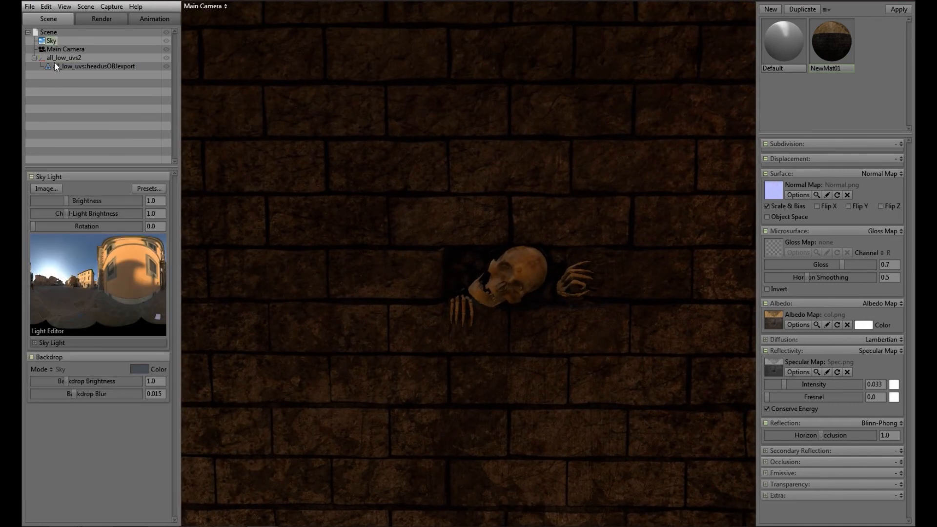
{"action": "left_click", "coordinate": [147, 188]}
{"action": "left_click", "coordinate": [359, 487]}
{"action": "left_click", "coordinate": [272, 497]}
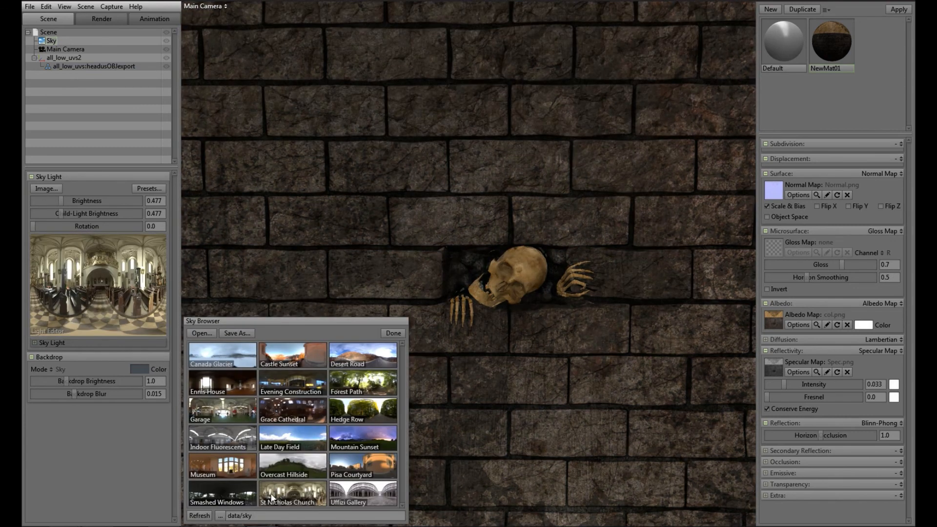
{"action": "left_click", "coordinate": [226, 493]}
{"action": "left_click", "coordinate": [234, 465]}
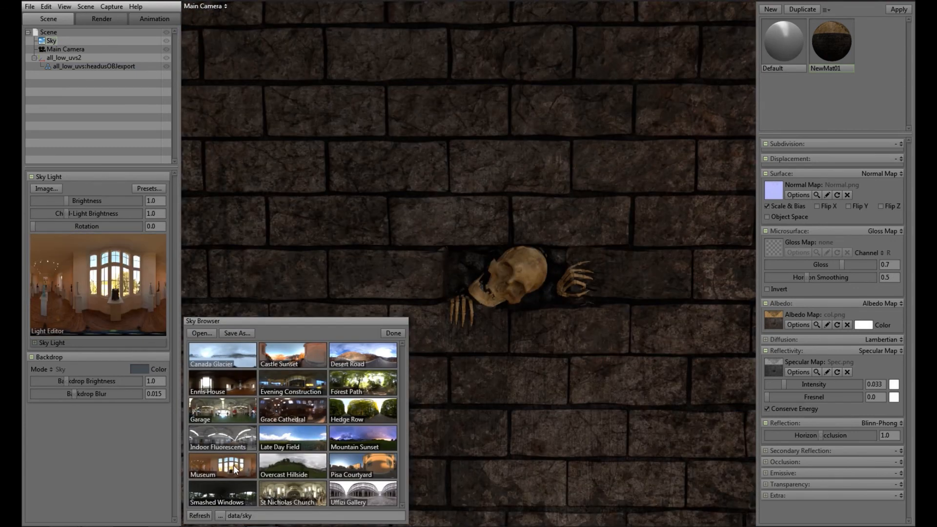
{"action": "left_click", "coordinate": [291, 463]}
{"action": "left_click", "coordinate": [361, 467]}
{"action": "left_click", "coordinate": [364, 437]}
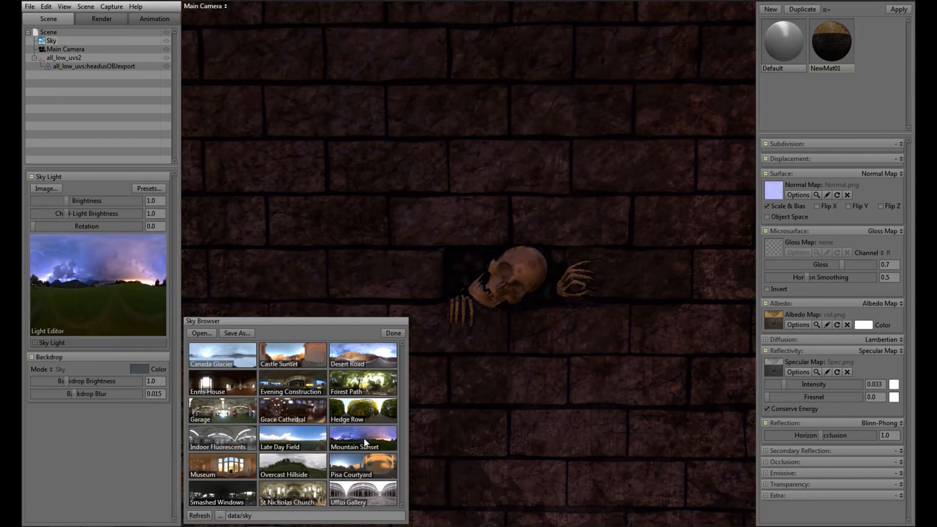
Step: Compare the Hedge Row, Forest Path, Evening Construction, Ennis House, Desert Road and Canada Glacier skies, and apply Castle Sunset
{"action": "left_click", "coordinate": [368, 414]}
{"action": "left_click", "coordinate": [371, 382]}
{"action": "left_click", "coordinate": [296, 382]}
{"action": "left_click", "coordinate": [219, 379]}
{"action": "left_click", "coordinate": [356, 353]}
{"action": "left_click", "coordinate": [289, 357]}
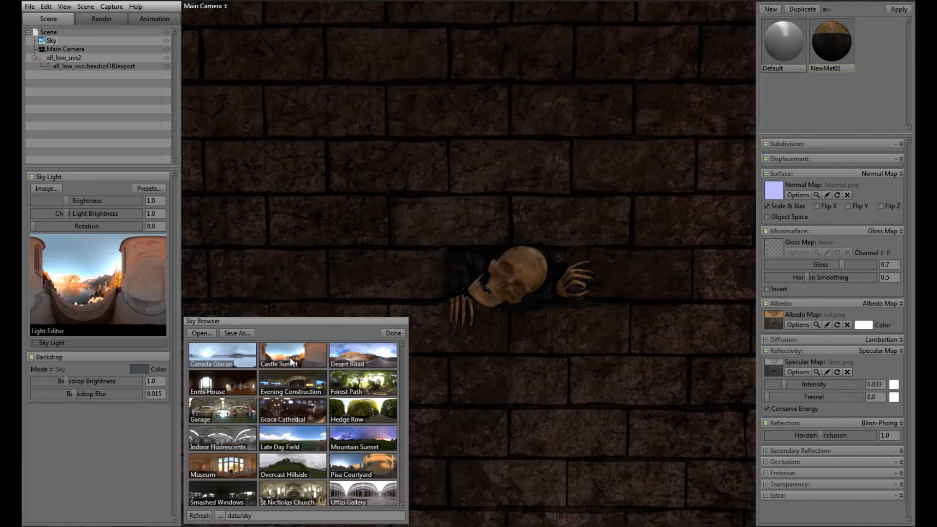
{"action": "left_click", "coordinate": [224, 355]}
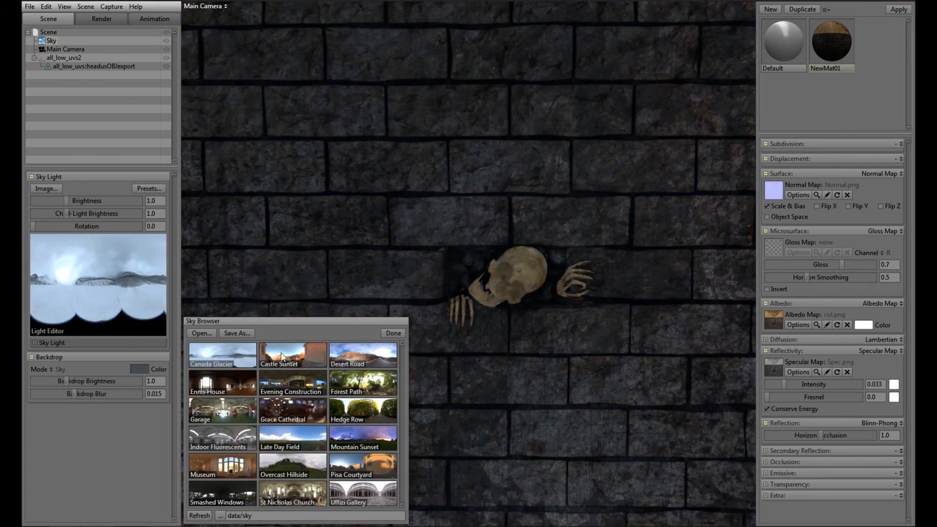
{"action": "left_click", "coordinate": [283, 357]}
{"action": "left_click", "coordinate": [392, 333]}
Step: Set sky brightness to 1.139, child-light brightness 1.072, backdrop brightness 0.246, backdrop blur 0.011, threshold 1.085 and scale 1.654
{"action": "mouse_move", "coordinate": [66, 200]}
{"action": "left_mouse_down"}
{"action": "mouse_move", "coordinate": [88, 201]}
{"action": "mouse_move", "coordinate": [68, 202]}
{"action": "left_mouse_up"}
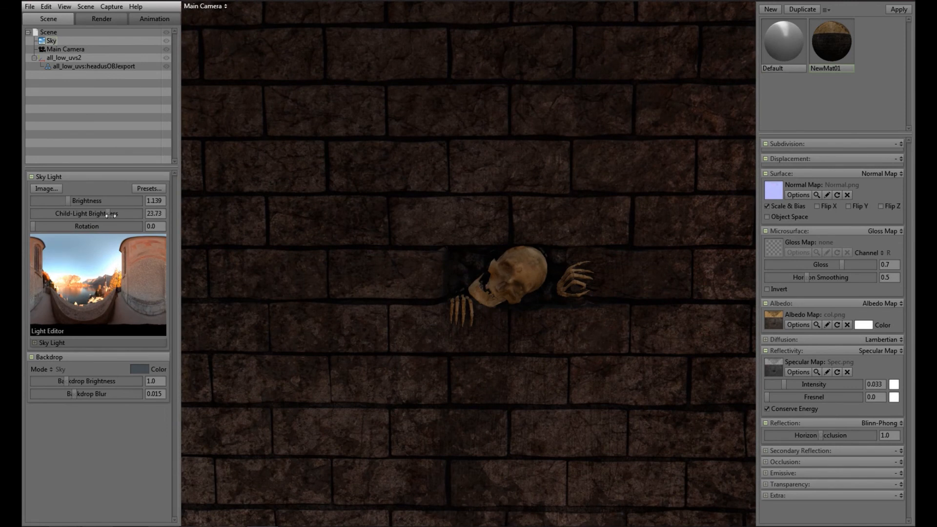
{"action": "mouse_move", "coordinate": [33, 227]}
{"action": "left_mouse_down"}
{"action": "mouse_move", "coordinate": [43, 227]}
{"action": "mouse_move", "coordinate": [27, 227]}
{"action": "left_mouse_up"}
{"action": "left_click", "coordinate": [34, 343]}
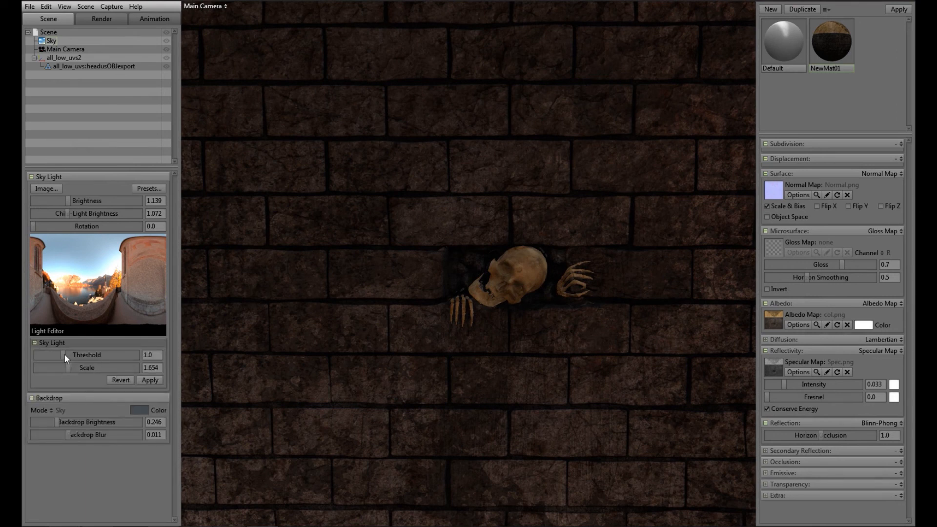
Step: Add a new point light to the scene and move it above the wall's upper edge
{"action": "left_click", "coordinate": [29, 7]}
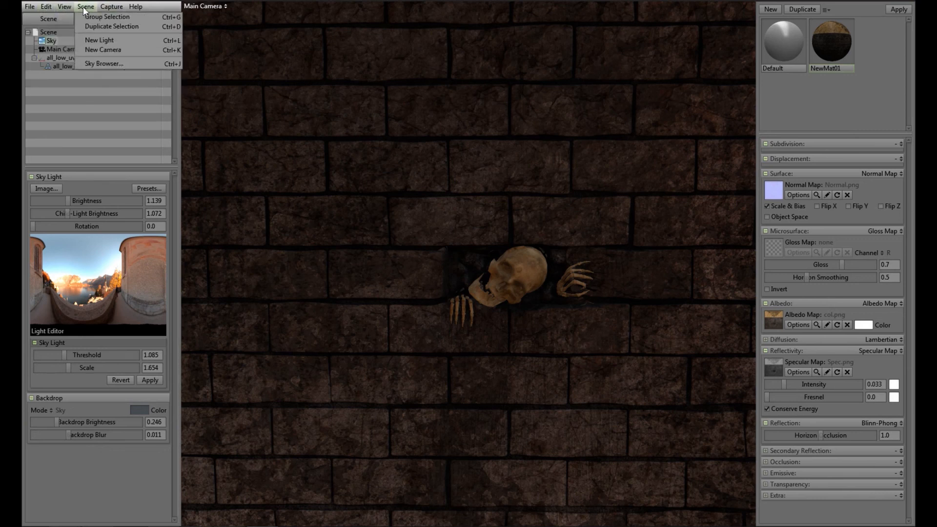
{"action": "left_click", "coordinate": [97, 39]}
{"action": "scroll", "coordinate": [543, 343], "scroll_direction": "down", "scroll_amount": 3}
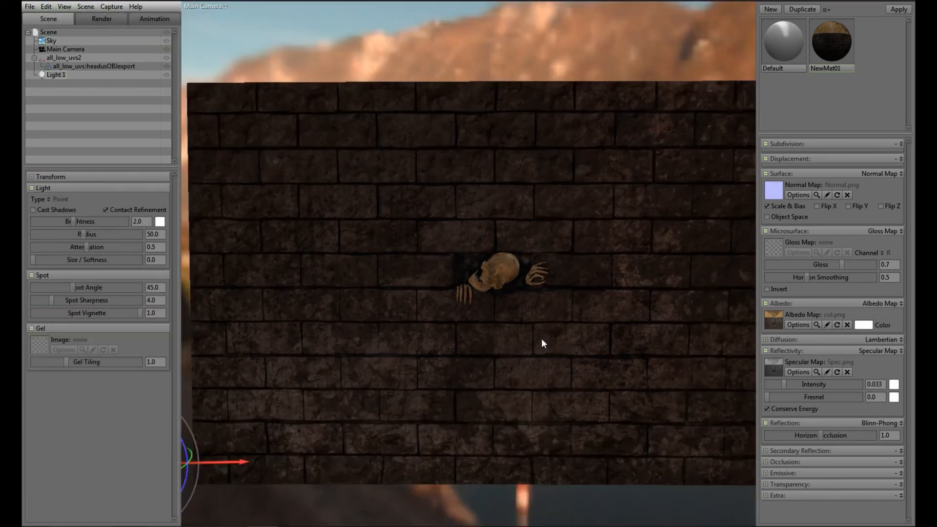
{"action": "scroll", "coordinate": [543, 343], "scroll_direction": "down", "scroll_amount": 2}
{"action": "left_click_drag", "start_coordinate": [215, 315], "coordinate": [211, 17]}
{"action": "left_click_drag", "start_coordinate": [323, 113], "coordinate": [671, 147]}
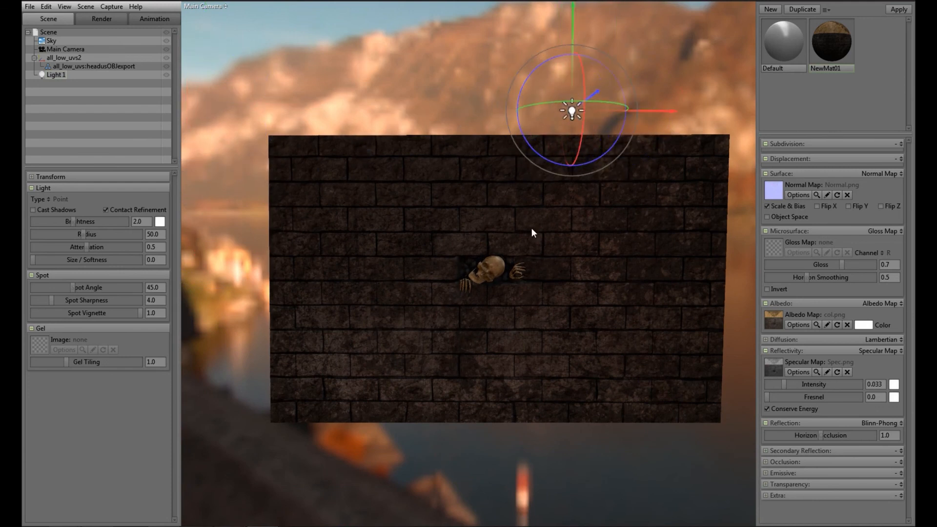
Step: Reposition the point light in front of the wall, beside the skeleton near the wall's right-hand edge
{"action": "left_click_drag", "start_coordinate": [533, 233], "coordinate": [583, 254]}
{"action": "left_click_drag", "start_coordinate": [623, 113], "coordinate": [706, 151]}
{"action": "left_click_drag", "start_coordinate": [656, 170], "coordinate": [778, 126]}
{"action": "left_click_drag", "start_coordinate": [685, 45], "coordinate": [674, 183]}
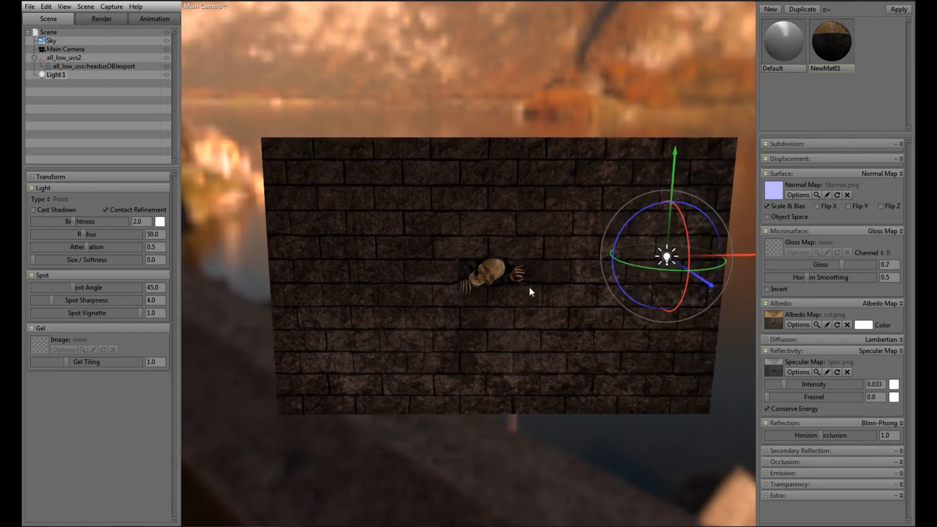
{"action": "right_click_drag", "start_coordinate": [530, 288], "coordinate": [562, 347]}
{"action": "left_click_drag", "start_coordinate": [562, 347], "coordinate": [527, 362]}
{"action": "mouse_move", "coordinate": [661, 341]}
{"action": "left_mouse_down"}
{"action": "mouse_move", "coordinate": [647, 313]}
{"action": "mouse_move", "coordinate": [654, 334]}
{"action": "left_mouse_up"}
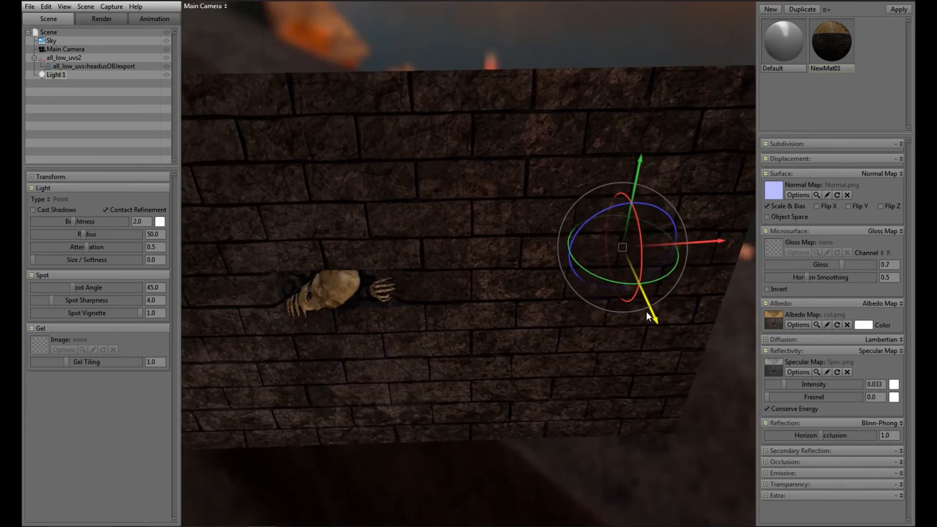
Step: Change the point light's colour to a warm orange-brown
{"action": "left_click", "coordinate": [160, 222]}
{"action": "left_click_drag", "start_coordinate": [331, 504], "coordinate": [332, 493]}
{"action": "left_click_drag", "start_coordinate": [258, 460], "coordinate": [263, 452]}
{"action": "left_click", "coordinate": [426, 389]}
Step: Set the point light's brightness to 45.32, radius 16.14 and attenuation 0.534, and enable shadow casting with softness 0.207
{"action": "left_click_drag", "start_coordinate": [414, 378], "coordinate": [365, 278]}
{"action": "left_click_drag", "start_coordinate": [53, 225], "coordinate": [90, 253]}
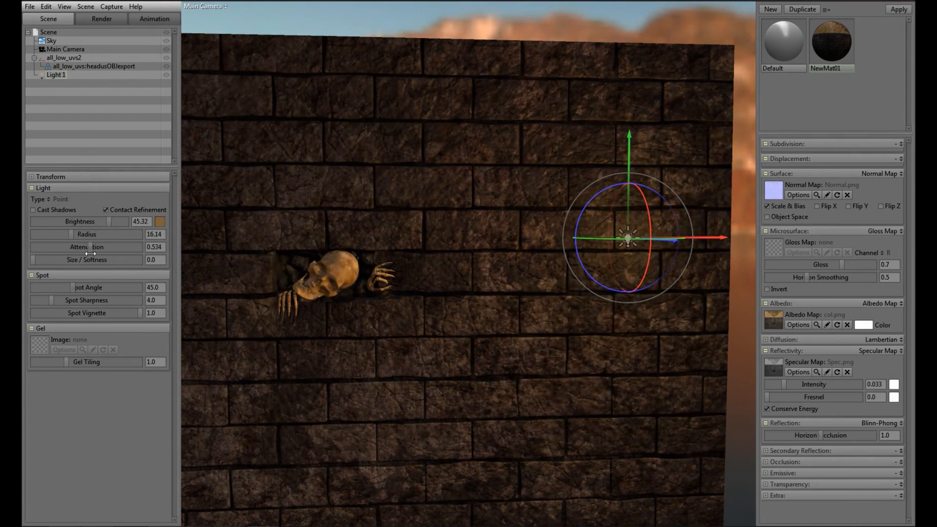
{"action": "left_click", "coordinate": [32, 209]}
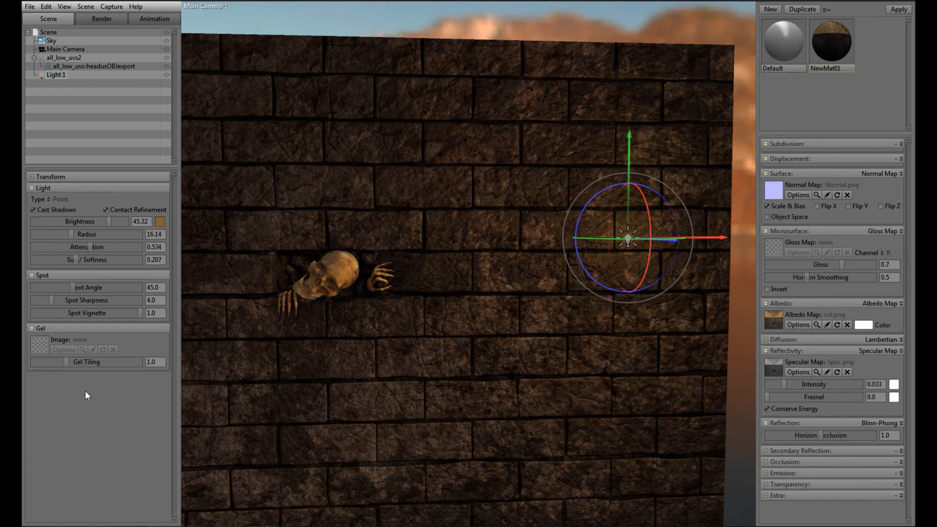
Step: Set the sky light's brightness to about 0.59 and child-light brightness to about 2.003, and check the skeleton up close
{"action": "left_click", "coordinate": [50, 42]}
{"action": "left_click_drag", "start_coordinate": [67, 200], "coordinate": [66, 219]}
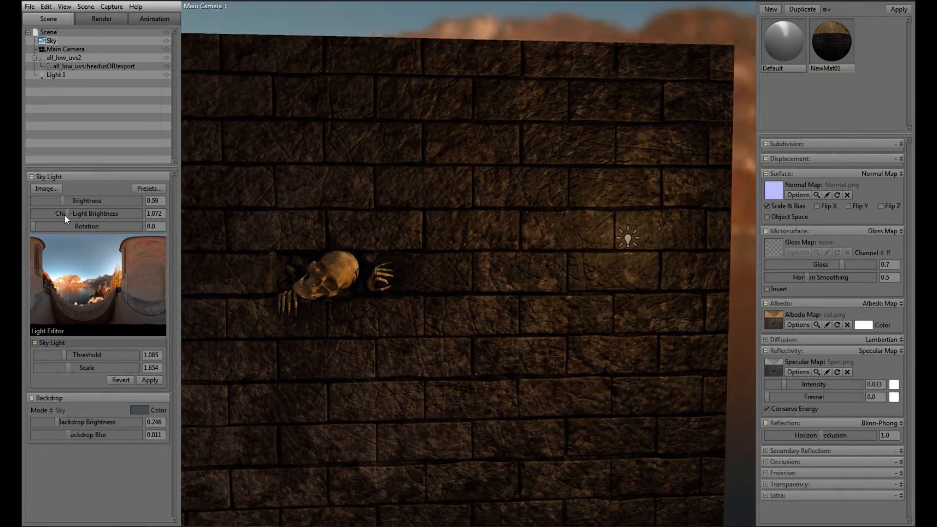
{"action": "left_click_drag", "start_coordinate": [367, 316], "coordinate": [433, 373]}
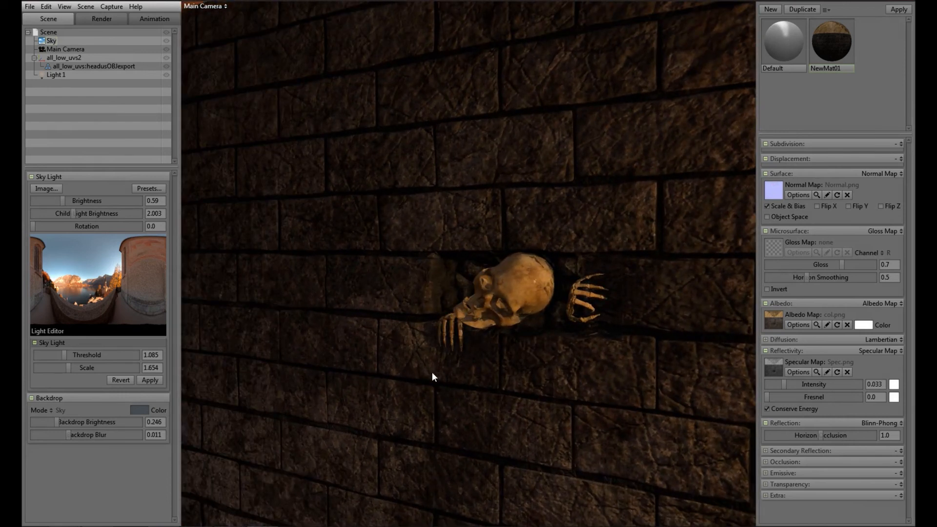
Step: Enable local reflections, high-res shadows and ambient occlusion for the render, with occlusion strength about 8.109 and size about 0.075
{"action": "left_click", "coordinate": [54, 75]}
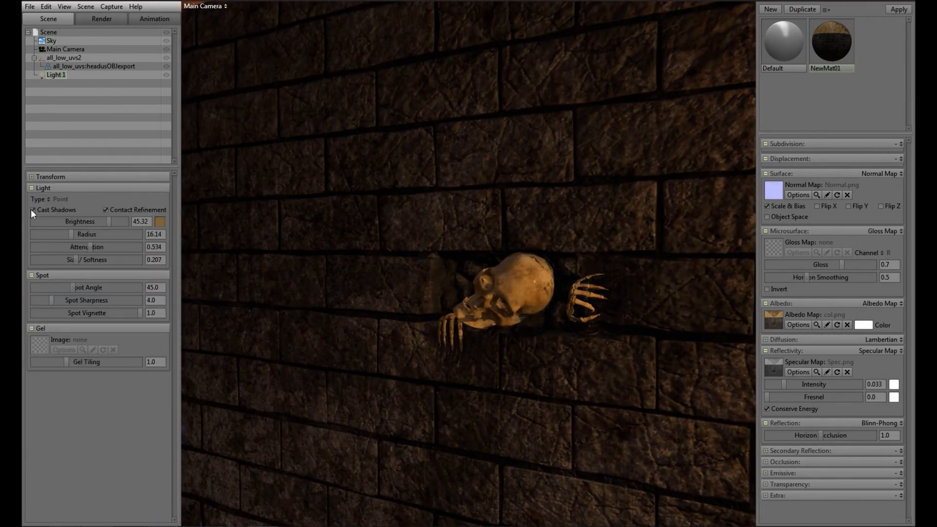
{"action": "left_click", "coordinate": [95, 18]}
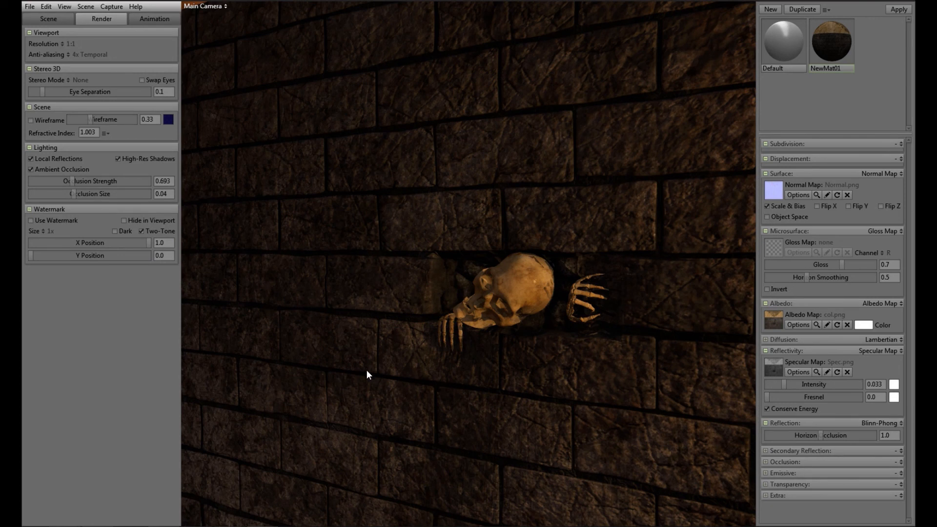
{"action": "left_click_drag", "start_coordinate": [367, 371], "coordinate": [198, 220]}
{"action": "mouse_move", "coordinate": [70, 183]}
{"action": "left_mouse_down"}
{"action": "mouse_move", "coordinate": [141, 187]}
{"action": "mouse_move", "coordinate": [125, 188]}
{"action": "left_mouse_up"}
{"action": "mouse_move", "coordinate": [74, 195]}
{"action": "left_mouse_down"}
{"action": "mouse_move", "coordinate": [139, 196]}
{"action": "mouse_move", "coordinate": [90, 203]}
{"action": "left_mouse_up"}
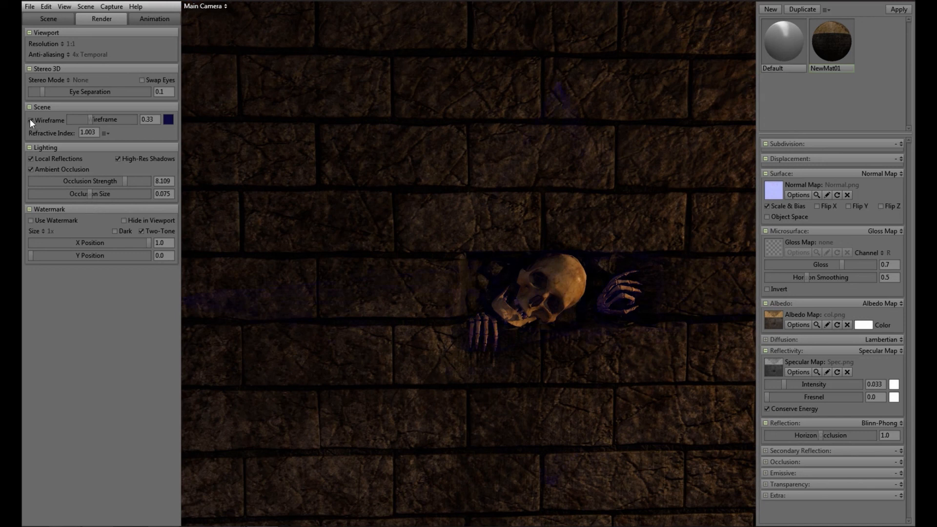
Step: Set the stereo eye separation to 0.0 and turn off the wireframe overlay
{"action": "left_click_drag", "start_coordinate": [43, 90], "coordinate": [23, 90]}
Step: Preview the camera turntable rotating around the wall in both directions and reset its speed to 0.0
{"action": "left_click", "coordinate": [152, 19]}
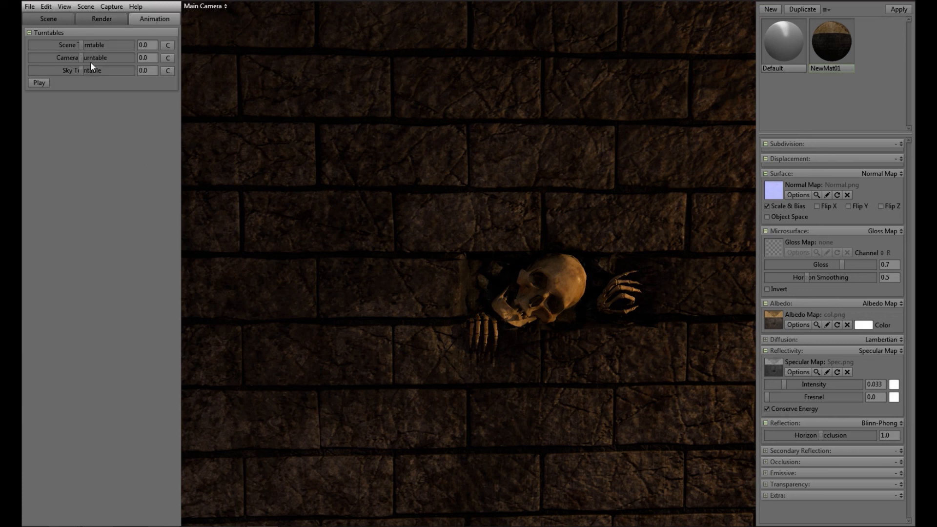
{"action": "left_click_drag", "start_coordinate": [81, 57], "coordinate": [73, 57]}
{"action": "left_click", "coordinate": [34, 83]}
{"action": "left_click", "coordinate": [38, 83]}
{"action": "middle_click_drag", "start_coordinate": [575, 334], "coordinate": [490, 341]}
{"action": "left_click_drag", "start_coordinate": [74, 57], "coordinate": [89, 57]}
{"action": "left_click_drag", "start_coordinate": [378, 360], "coordinate": [552, 364]}
{"action": "left_click", "coordinate": [32, 81]}
{"action": "left_click", "coordinate": [32, 81]}
{"action": "left_click_drag", "start_coordinate": [477, 336], "coordinate": [402, 323]}
{"action": "left_click", "coordinate": [167, 58]}
Step: Preview the scene turntable at a speed of 6.167, stop the playback and reset the speed to 0.0
{"action": "left_click_drag", "start_coordinate": [278, 215], "coordinate": [395, 288]}
{"action": "left_click_drag", "start_coordinate": [81, 44], "coordinate": [84, 43]}
{"action": "left_click", "coordinate": [39, 82]}
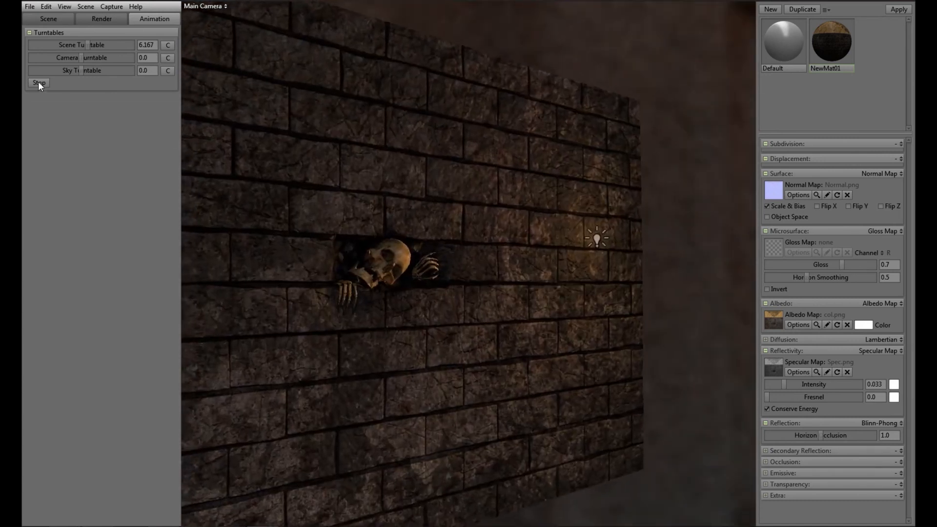
{"action": "left_click", "coordinate": [39, 82]}
{"action": "left_click", "coordinate": [167, 45]}
{"action": "left_click_drag", "start_coordinate": [402, 321], "coordinate": [474, 331]}
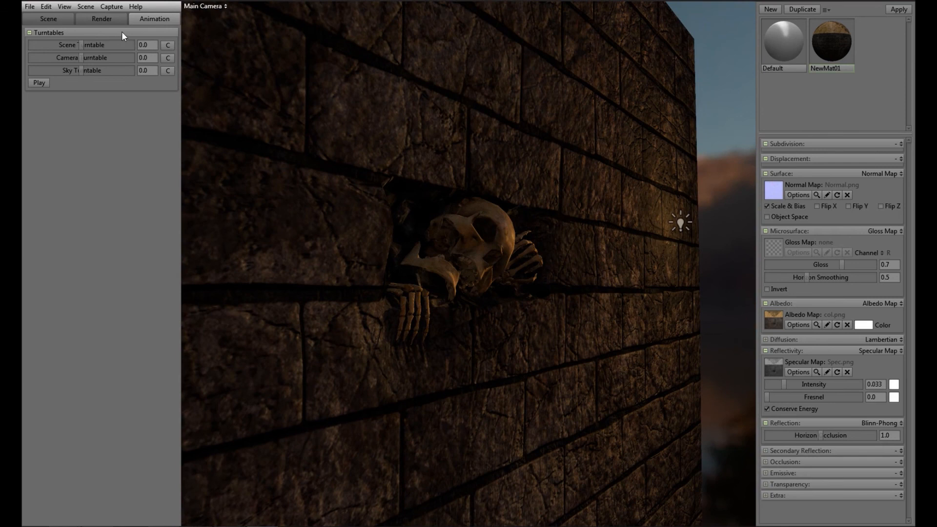
{"action": "left_click_drag", "start_coordinate": [82, 58], "coordinate": [74, 58]}
{"action": "left_click", "coordinate": [107, 18]}
{"action": "left_click", "coordinate": [64, 18]}
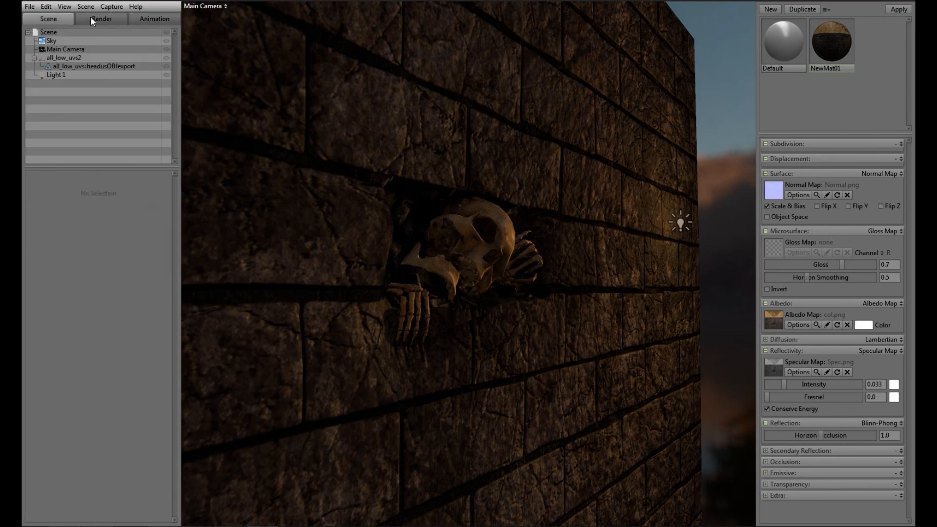
{"action": "left_click", "coordinate": [91, 19]}
{"action": "left_click", "coordinate": [221, 6]}
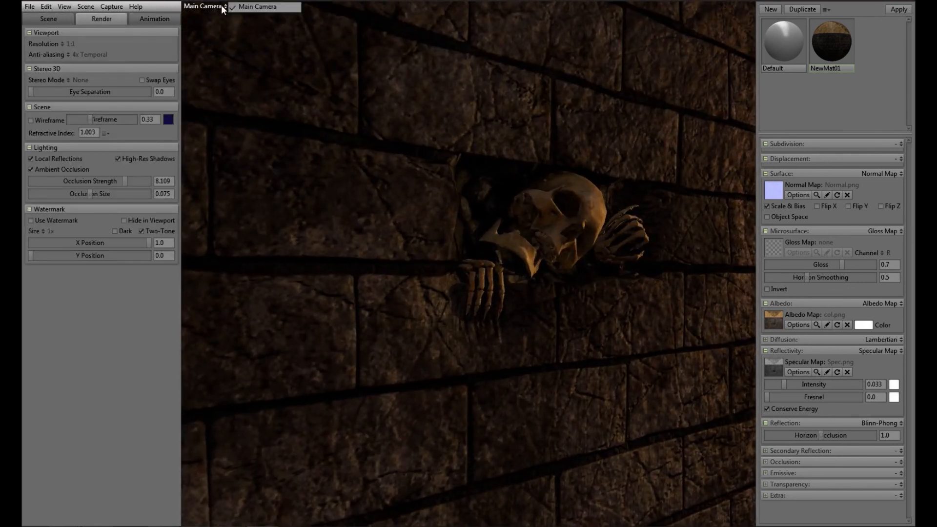
{"action": "left_click", "coordinate": [528, 320]}
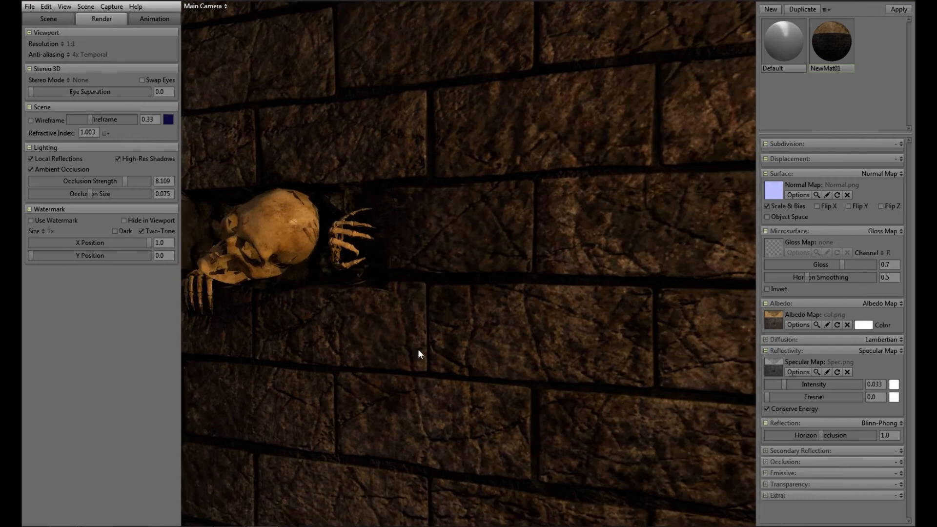